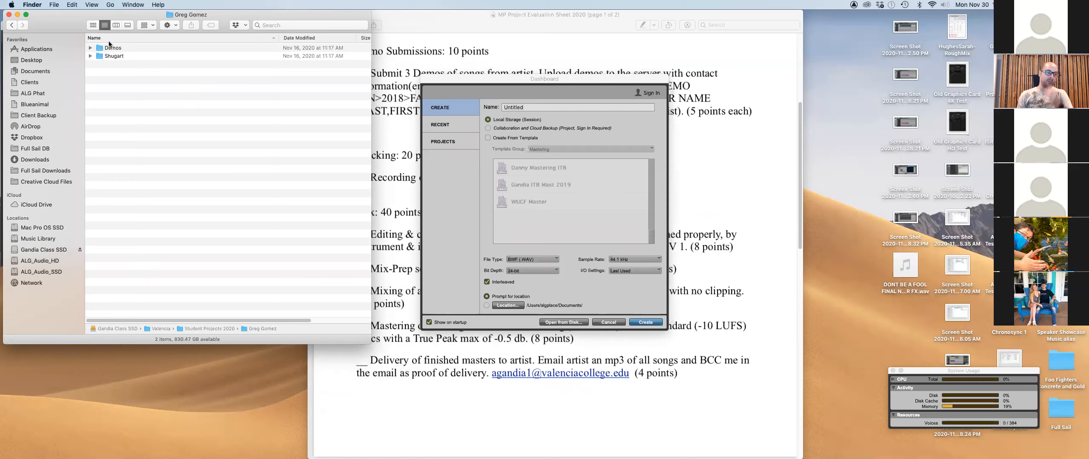
Expand the Demos folder to reveal its two bounced Shugart demos, then switch to TextEdit.
left_click(90, 48)
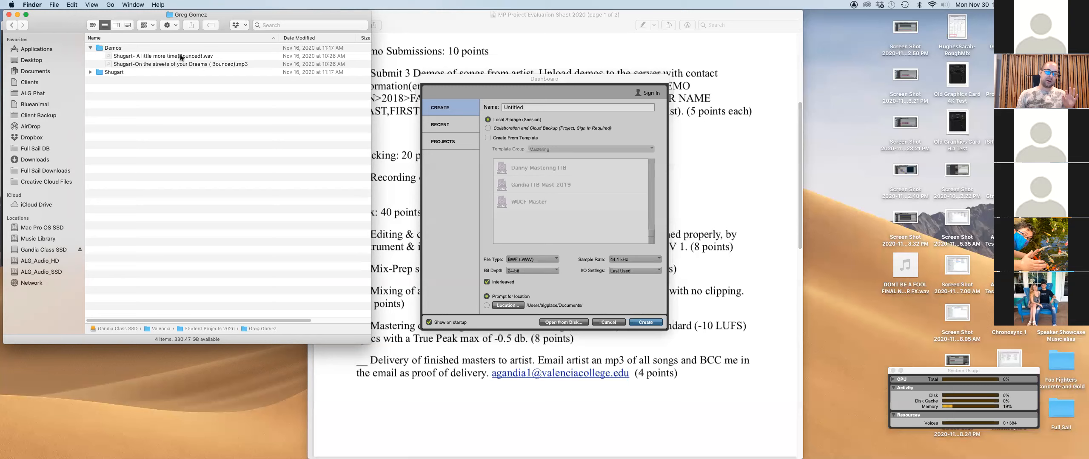
mouse_move(566, 458)
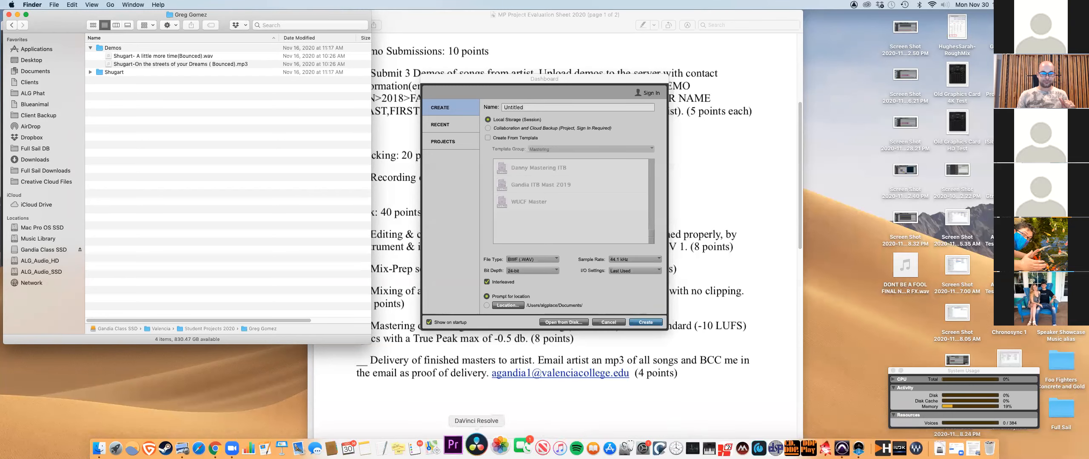
left_click(396, 446)
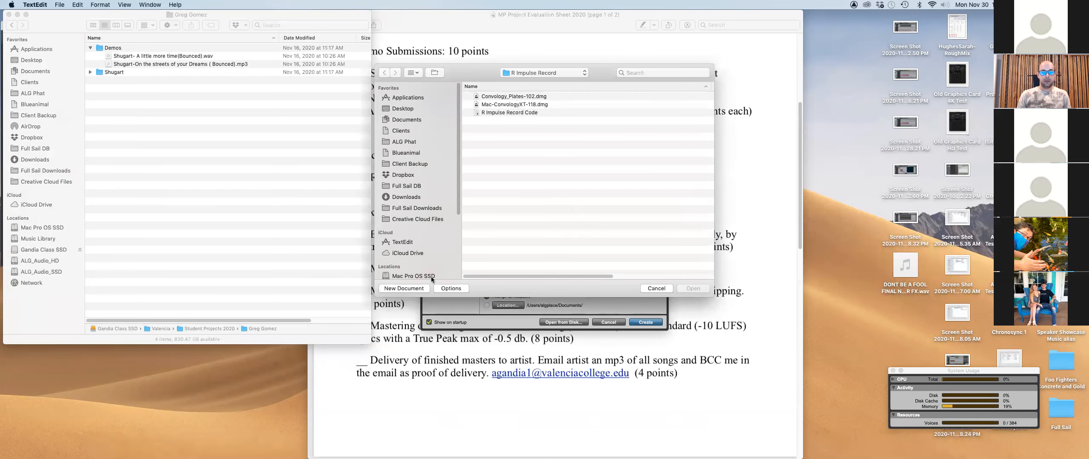
Jot a scratch note with Shugart, Telephone and Email lines, then close it without saving.
left_click(406, 288)
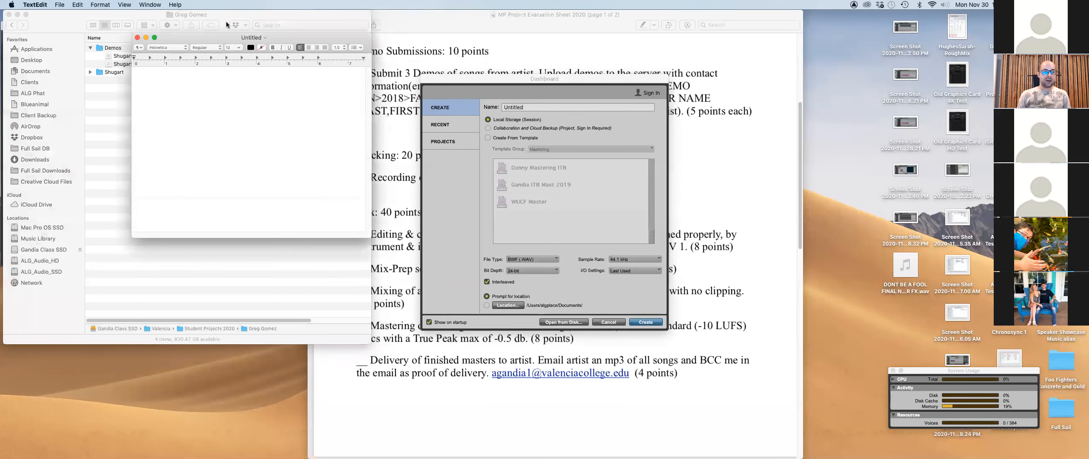
left_click_drag(214, 36, 538, 97)
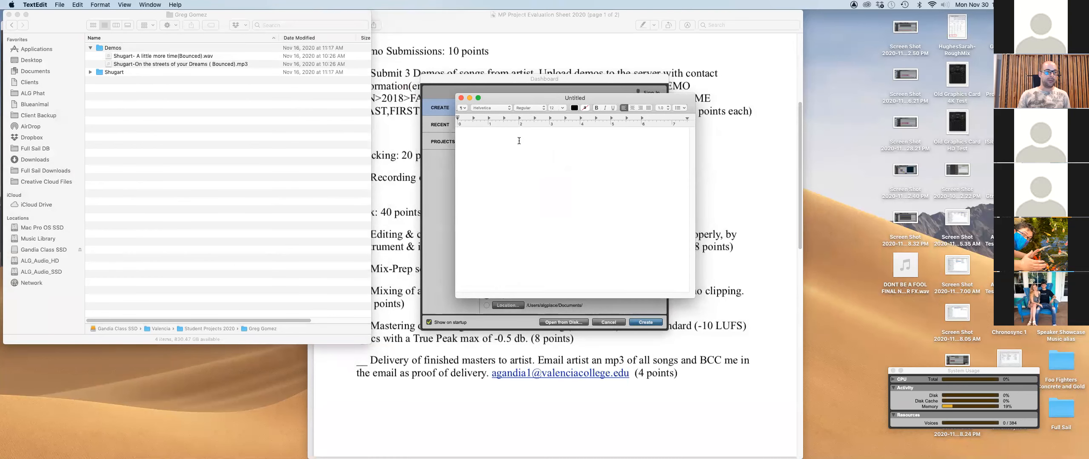
type("Shugart ")
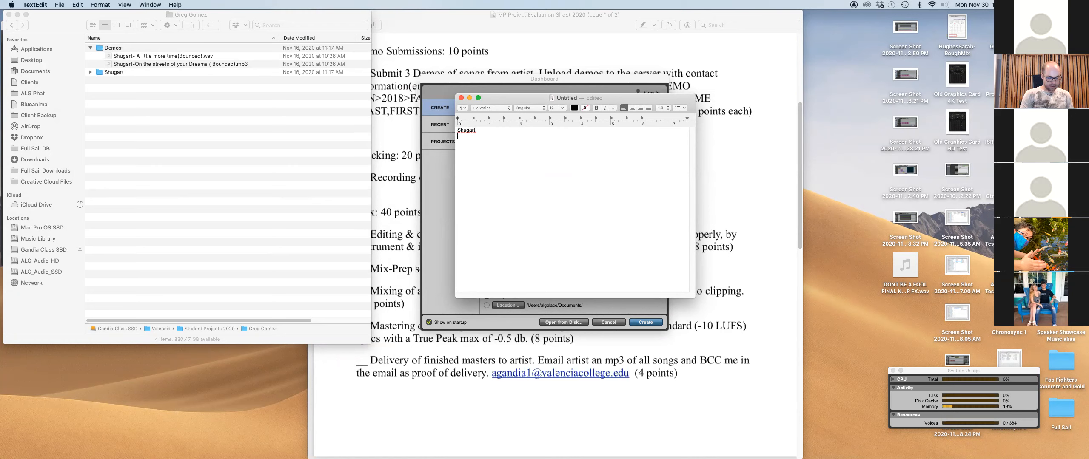
type("Telephone")
key("Return")
type("Email")
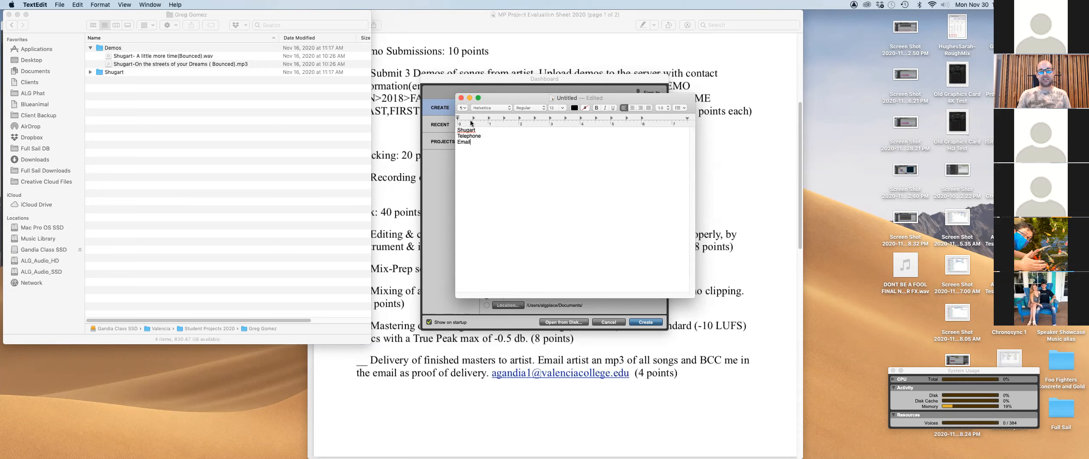
left_click(462, 98)
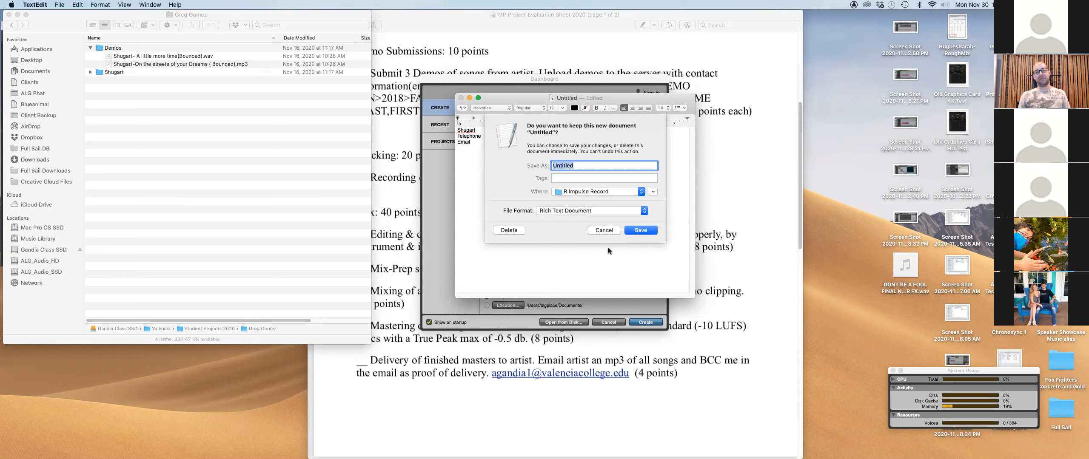
left_click(508, 230)
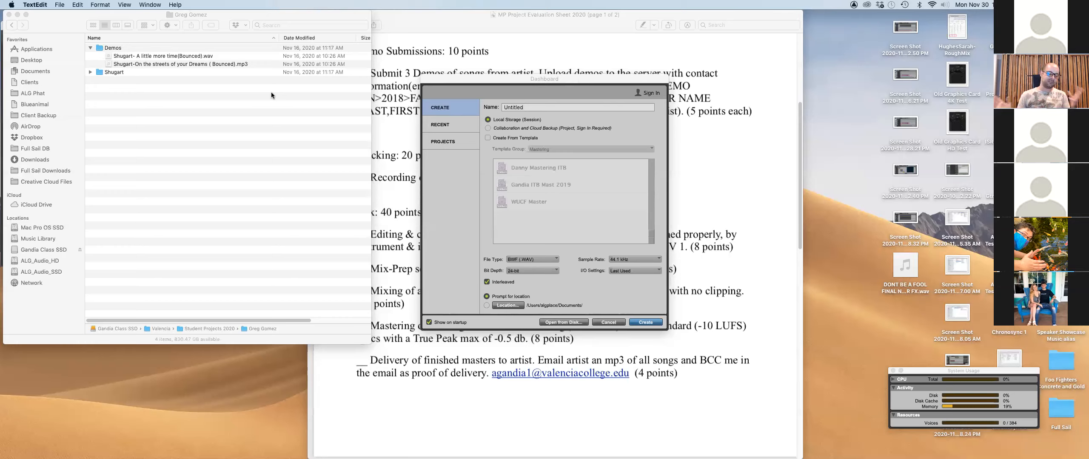
Move the Pro Tools Dashboard aside and bring the MP Project Evaluation Sheet PDF forward.
left_click_drag(568, 82, 634, 72)
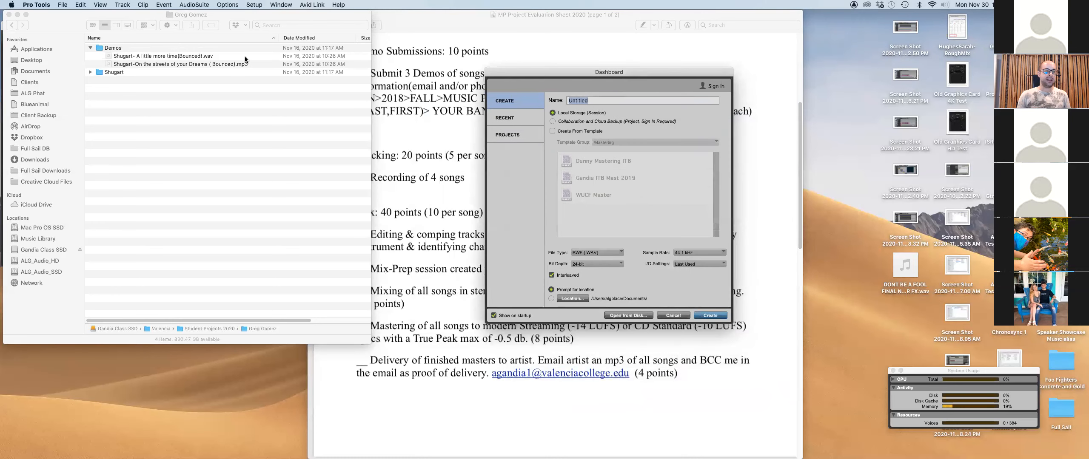
left_click(97, 44)
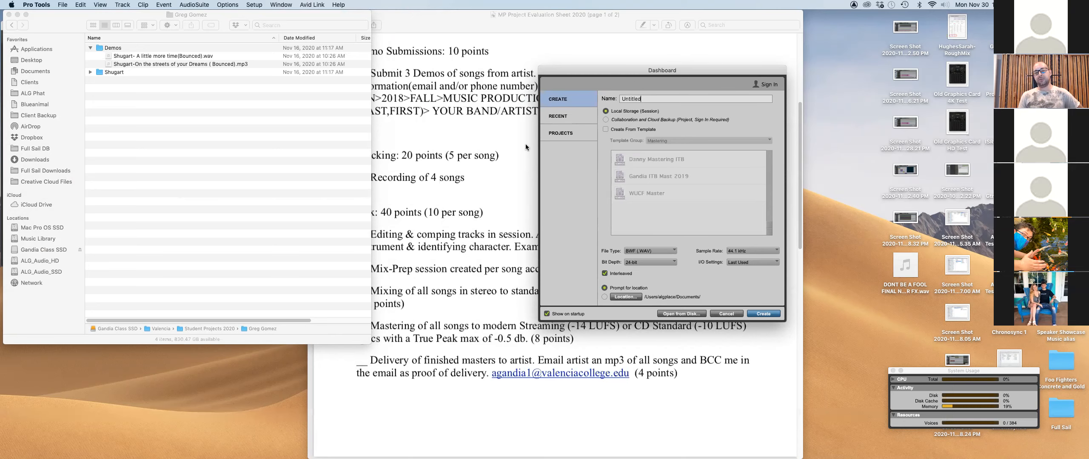
left_click(617, 21)
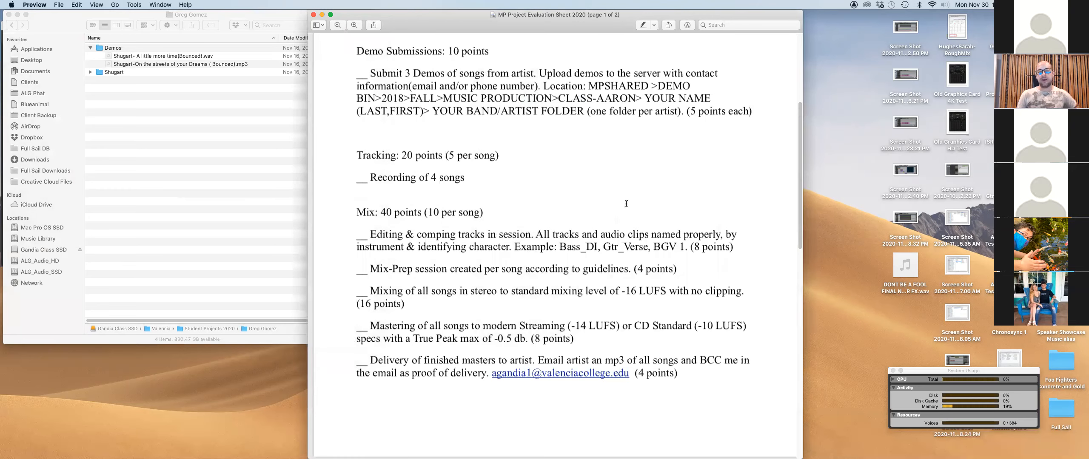
Scroll to the top of page 1 to show the due date and Assignments section.
scroll(626, 200, "up", 1)
scroll(625, 196, "down", 1)
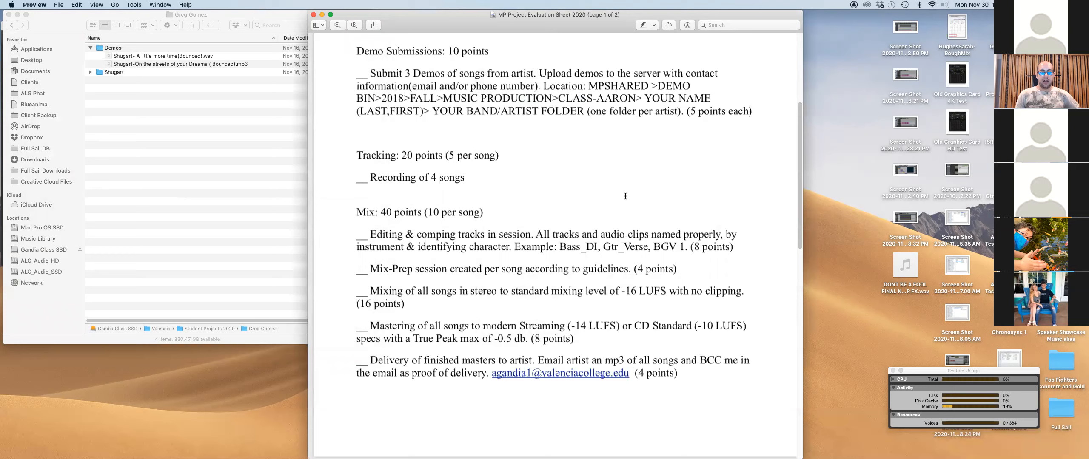
scroll(625, 196, "up", 5)
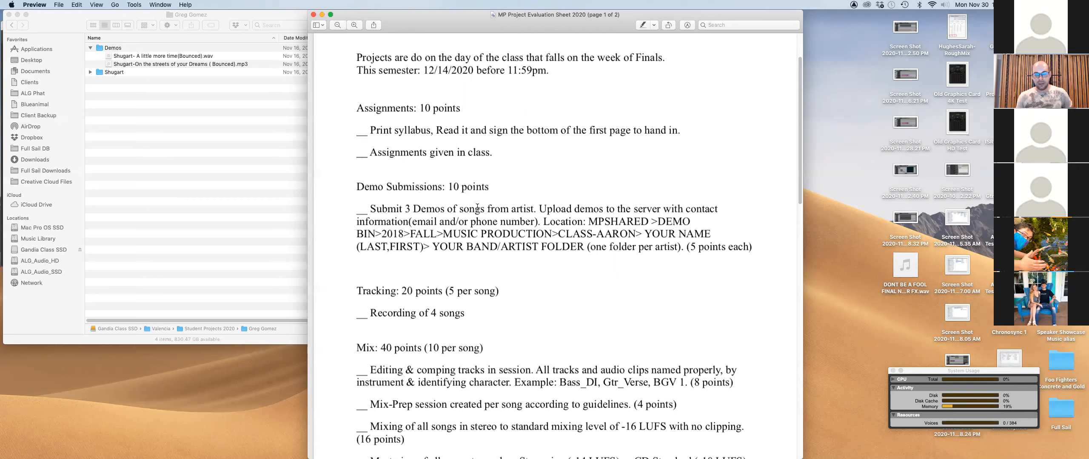
Scroll down the evaluation sheet to the Demo Submissions and Tracking (20 points) criteria.
scroll(523, 272, "down", 3)
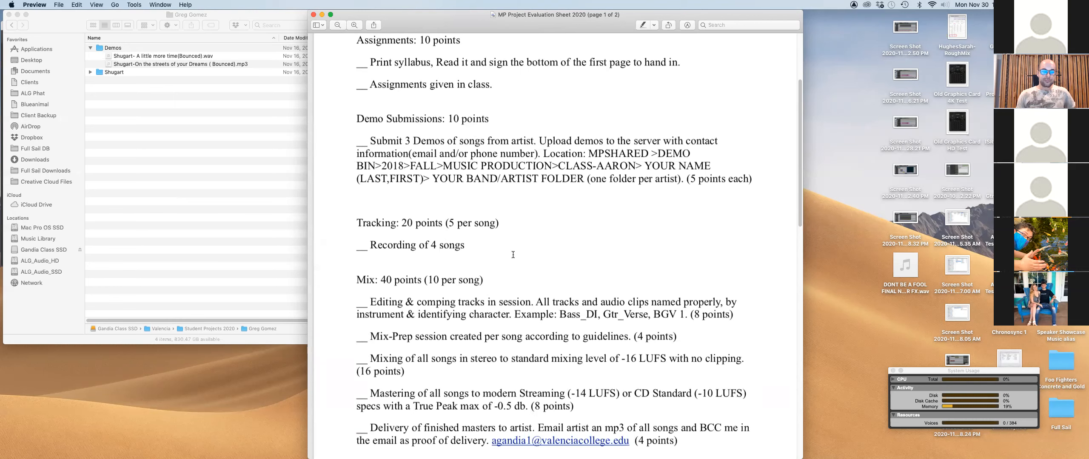
scroll(493, 247, "down", 3)
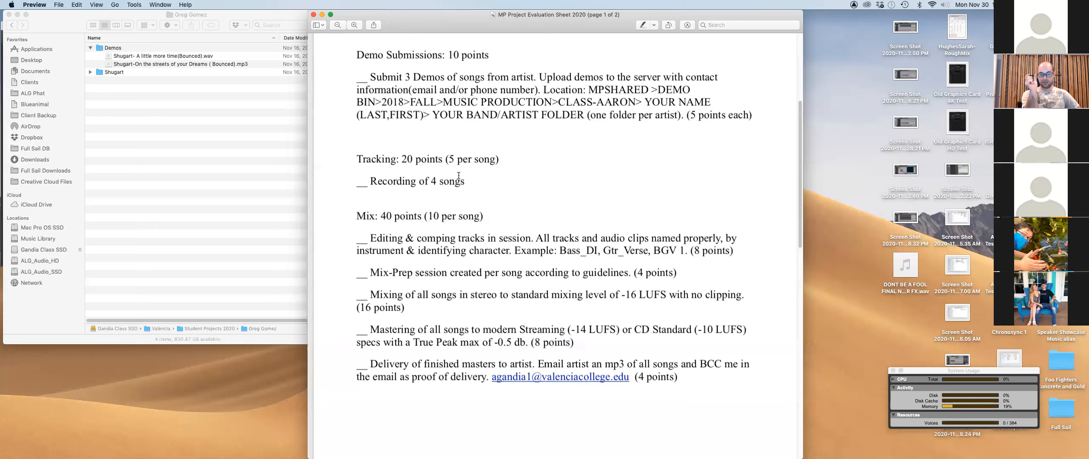
key("super+Tab")
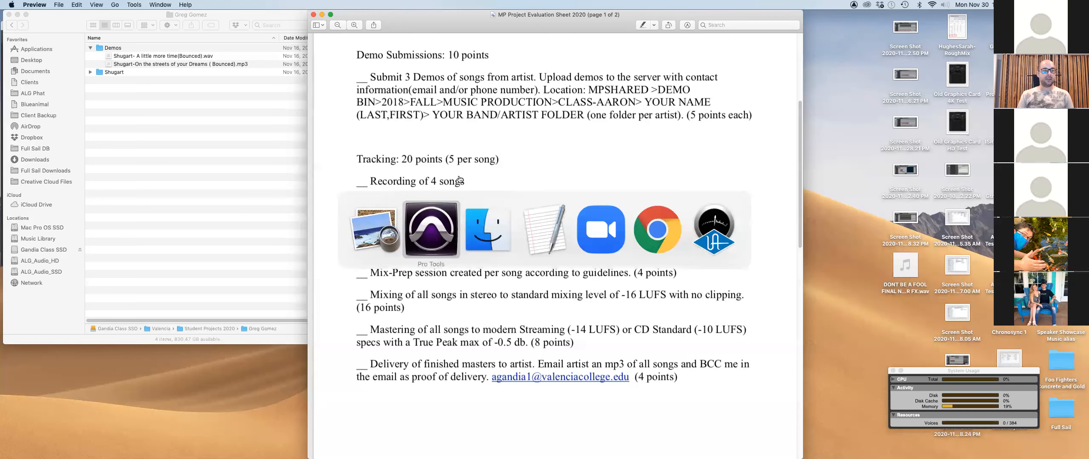
Browse the Shugart folder's A Little and Dreams subfolders, then open a Finder tab on Mac Pro OS SSD.
key("super+Tab")
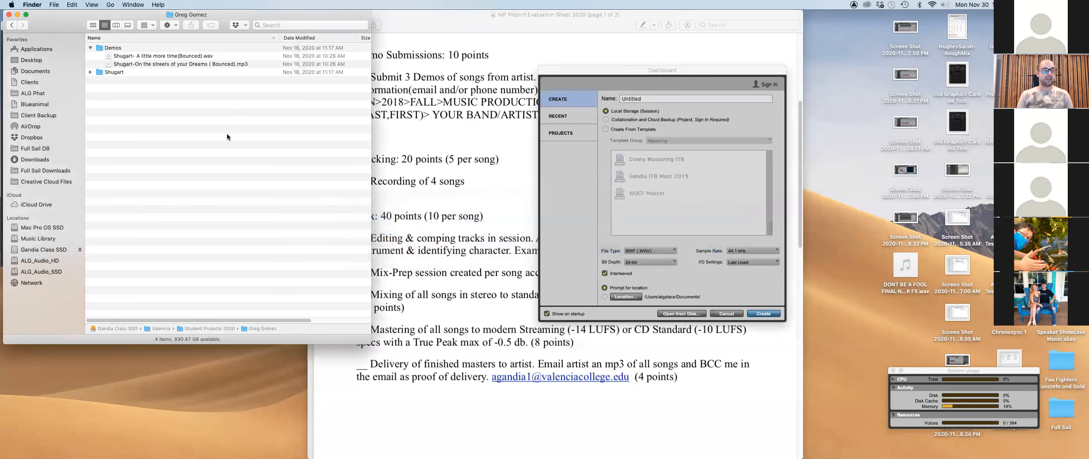
left_click(90, 72)
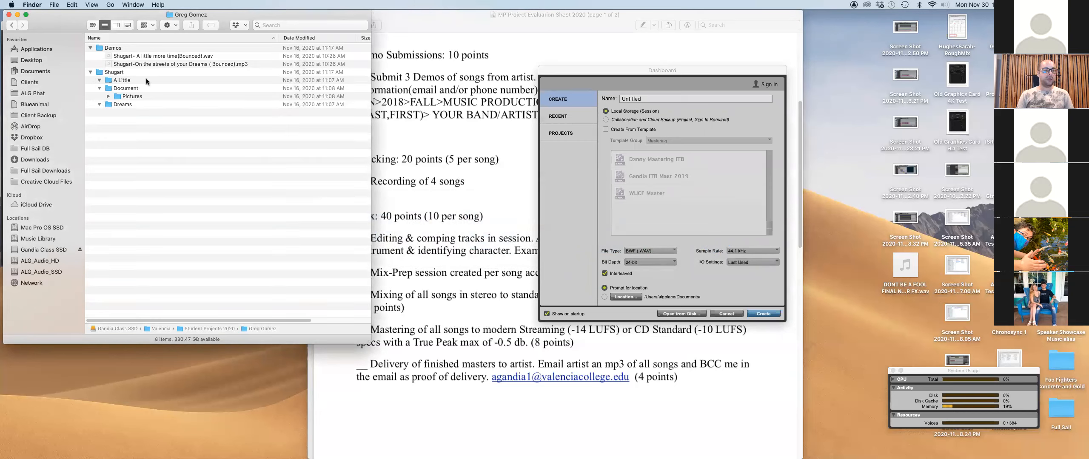
left_click(99, 88)
left_click(125, 79)
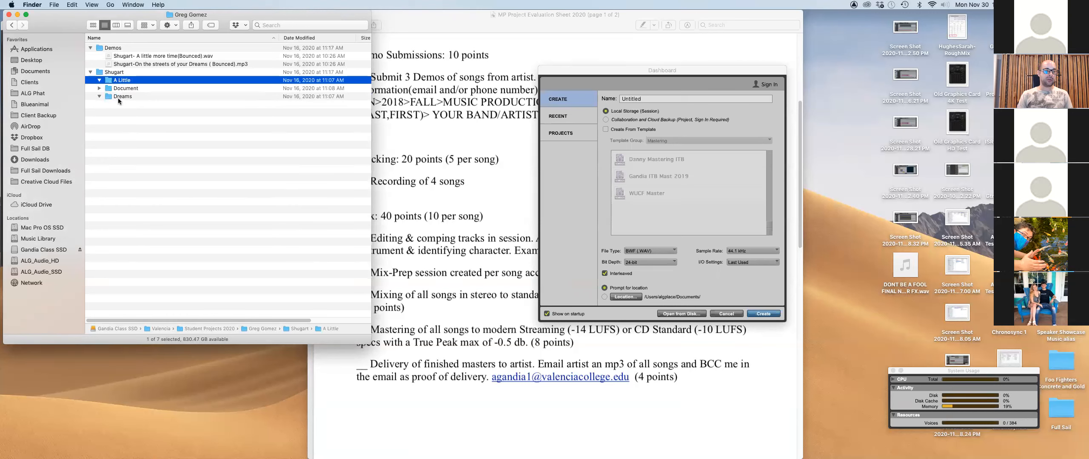
left_click(118, 98)
left_click(119, 81)
left_click(120, 97)
key("super+t")
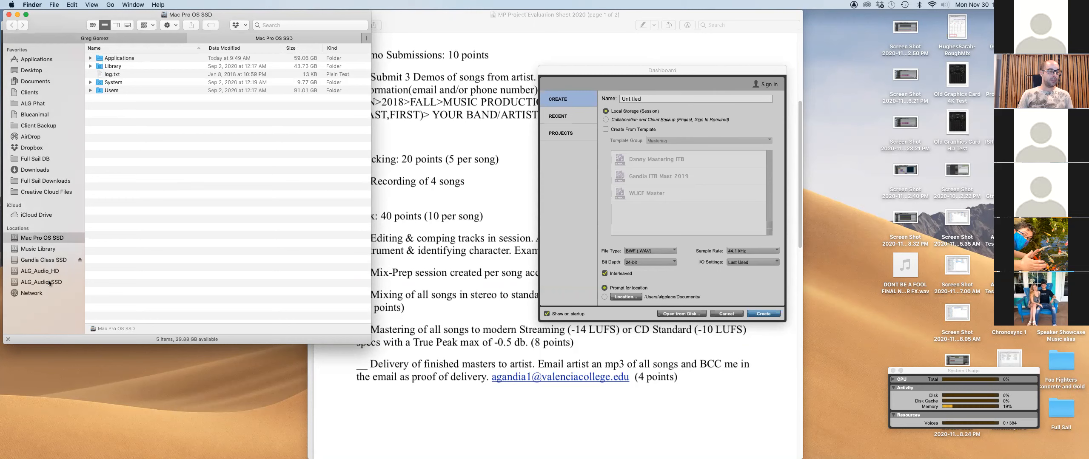
Navigate from Gandia Class SSD through Valencia and Music Production into the Gone session folder.
left_click(43, 260)
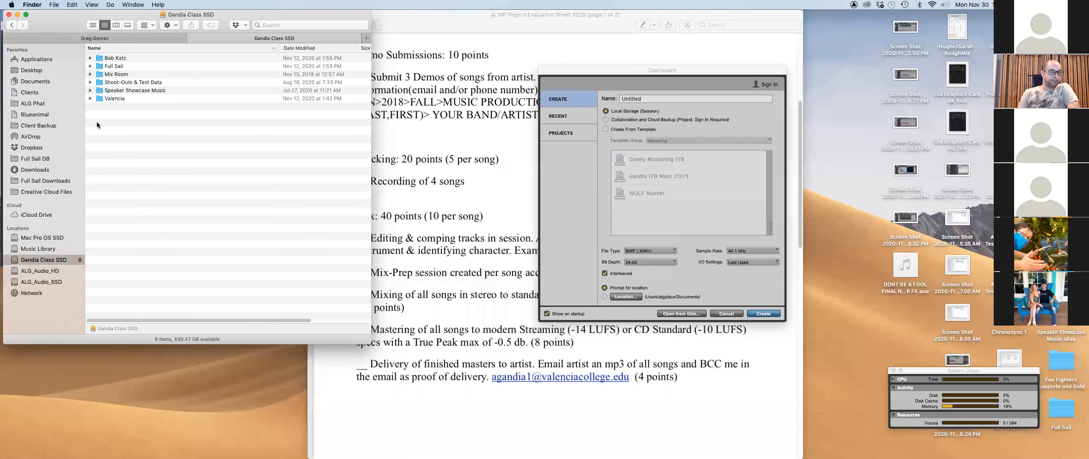
double_click(98, 100)
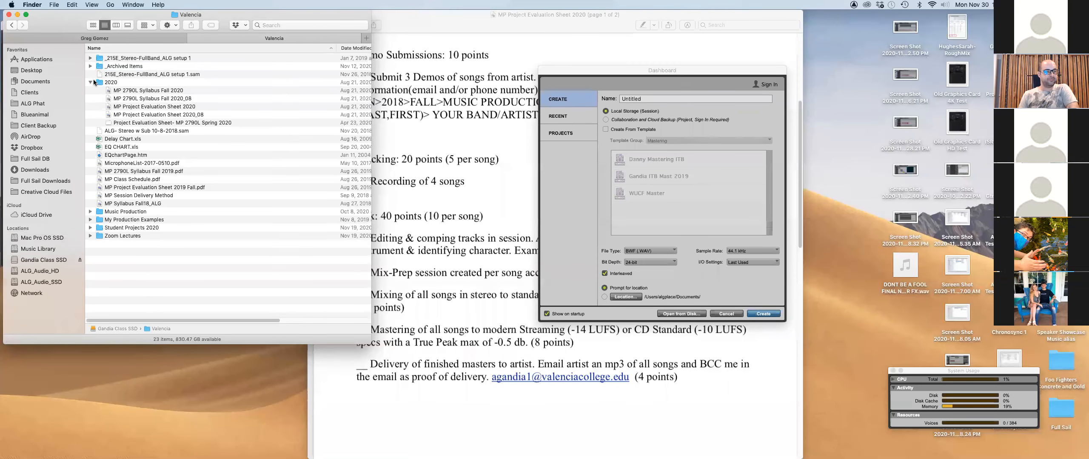
left_click(90, 82)
double_click(97, 171)
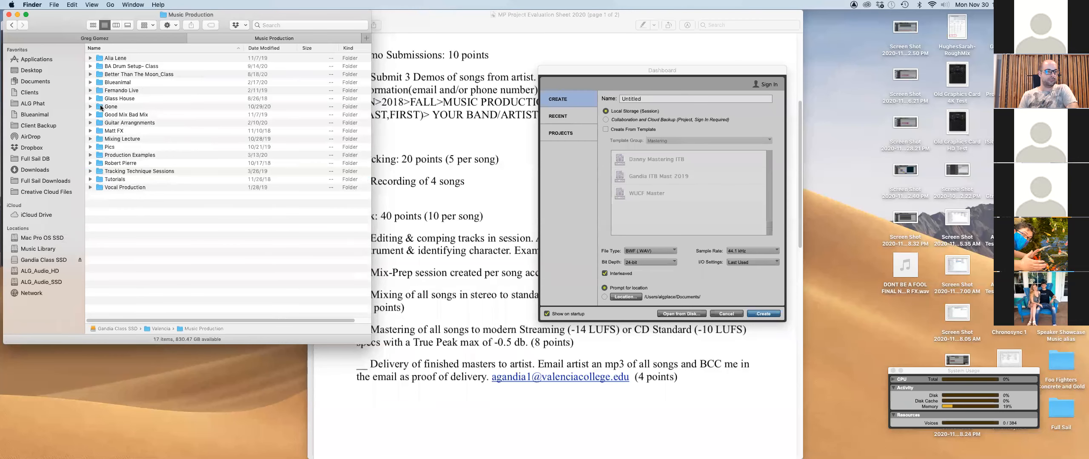
double_click(101, 107)
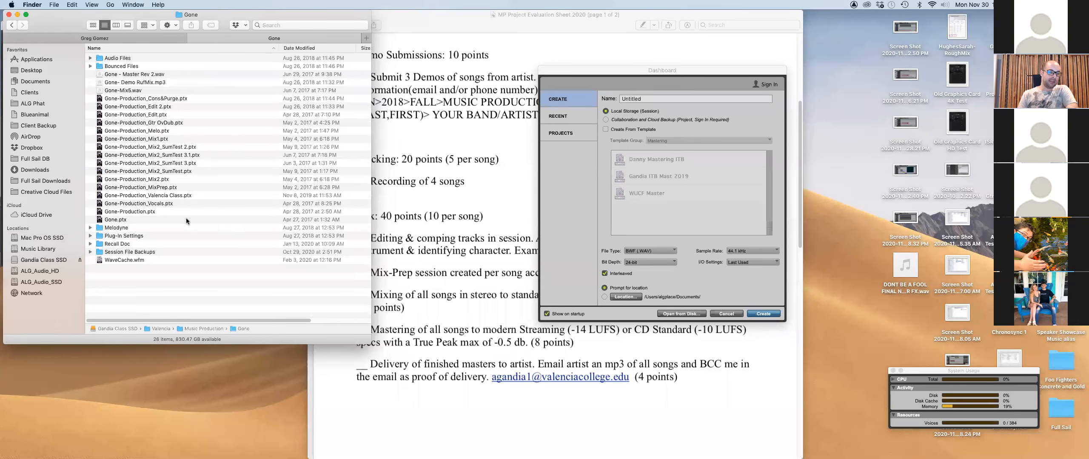
Look over the Gone-Production, Gone, Vocals and Gtr OvDub .ptx files, then return to the evaluation sheet.
left_click(143, 211)
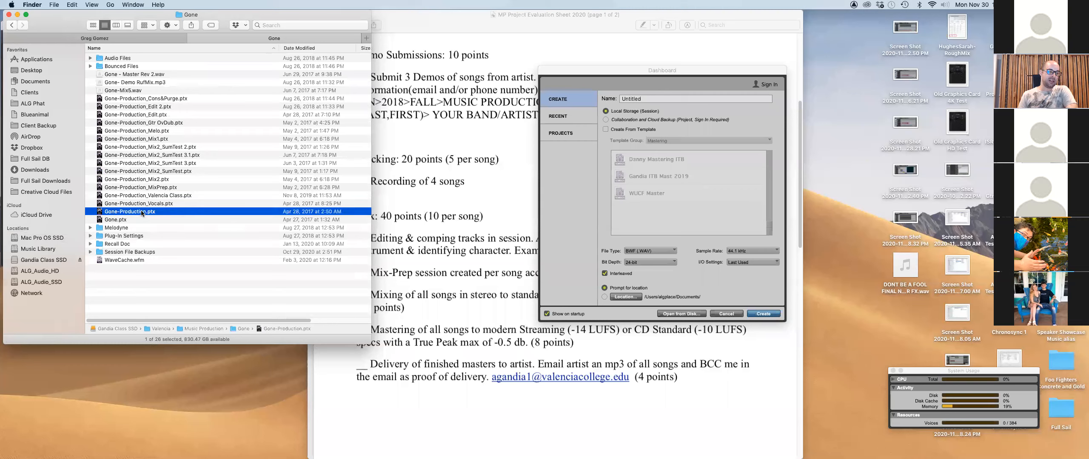
left_click(150, 220)
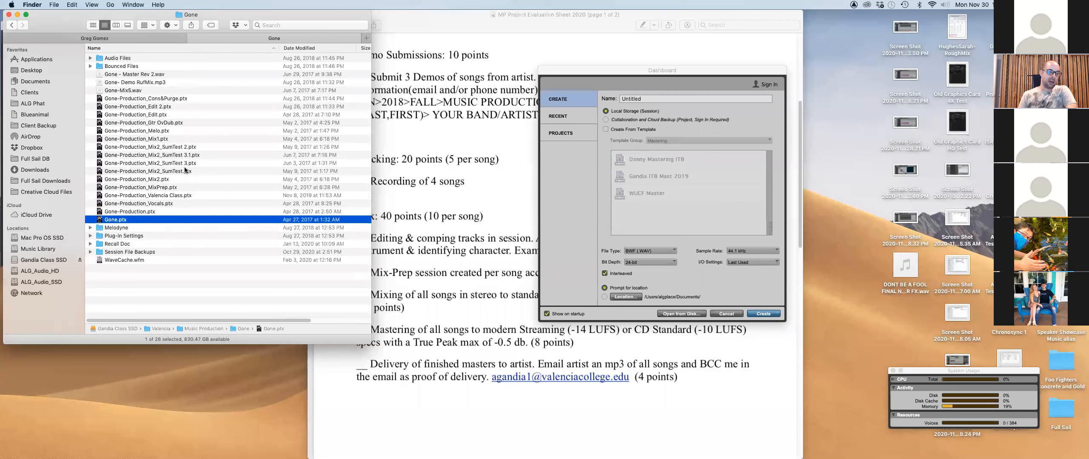
left_click(181, 204)
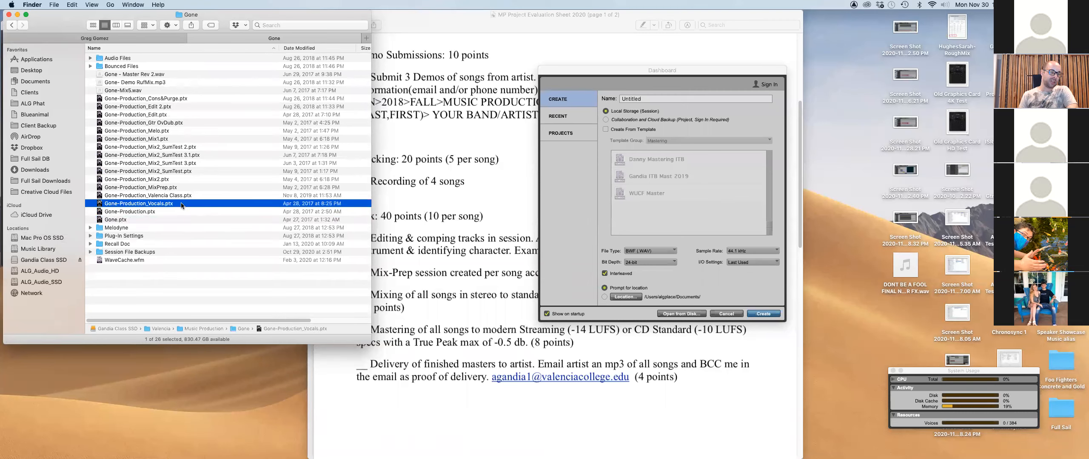
left_click(184, 122)
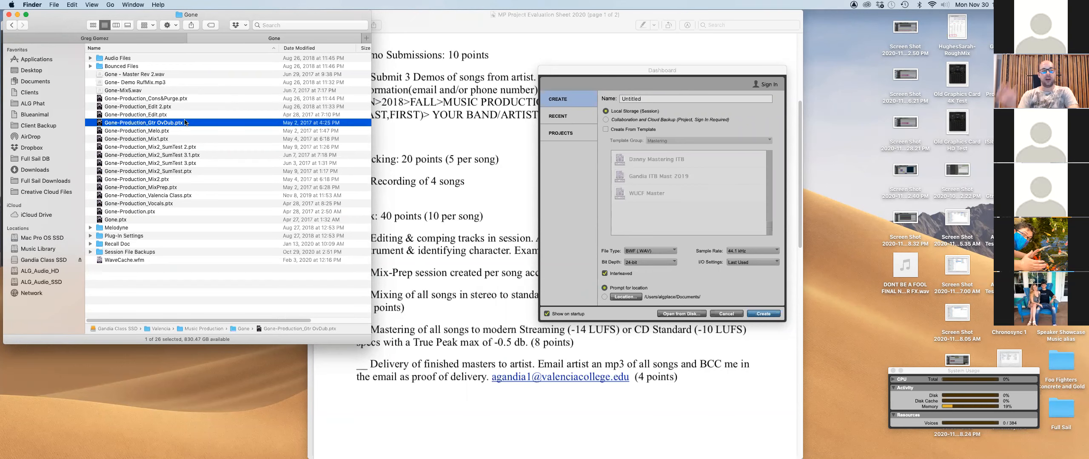
left_click(164, 219)
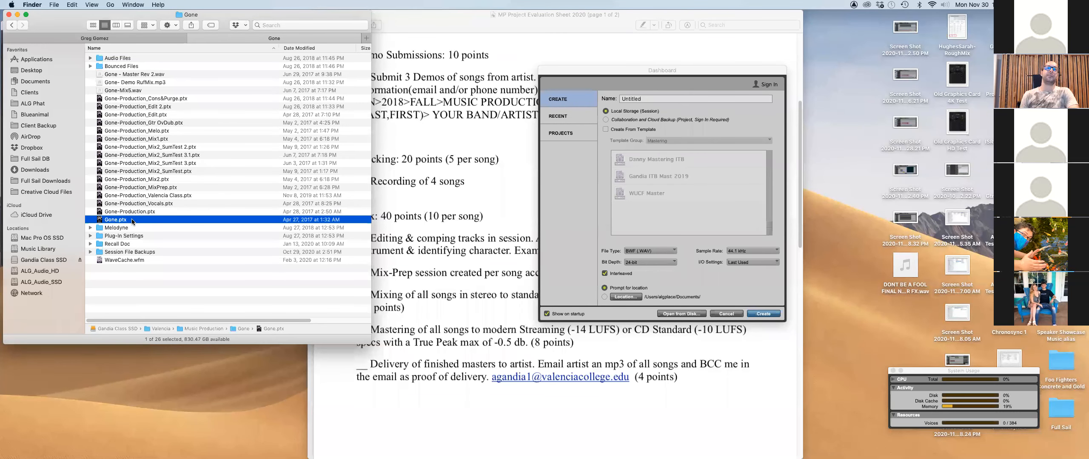
left_click(456, 23)
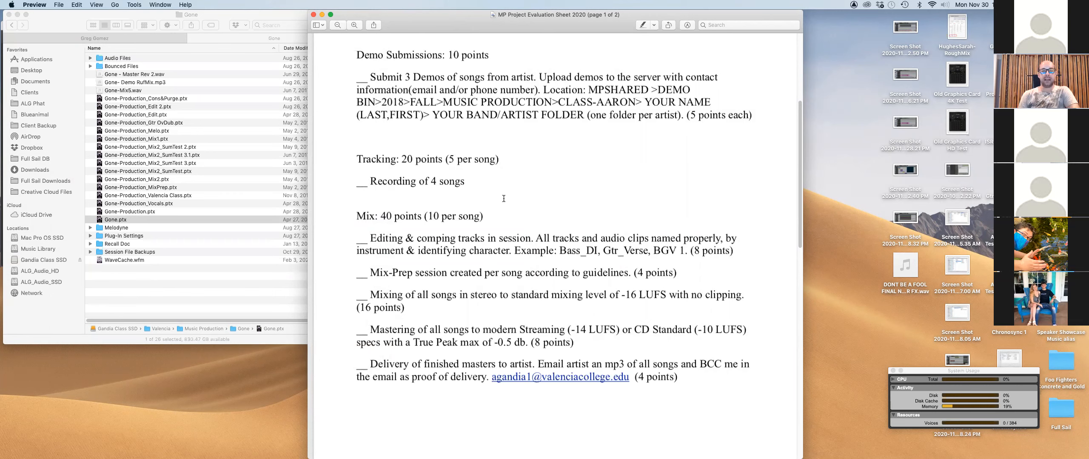
Highlight the 'Mix: 40 points' heading and the 'Editing & comping tracks in session' requirement.
scroll(539, 245, "down", 1)
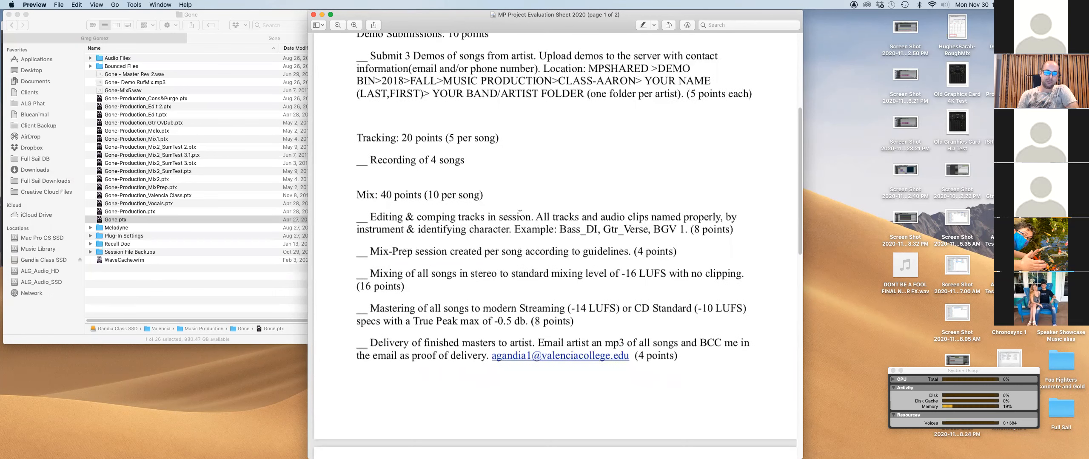
left_click_drag(483, 194, 356, 195)
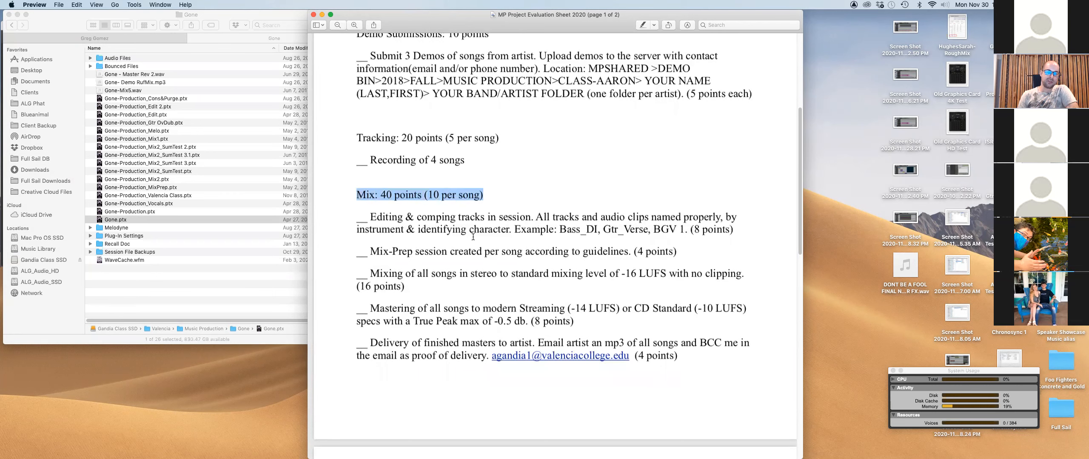
scroll(498, 299, "down", 1)
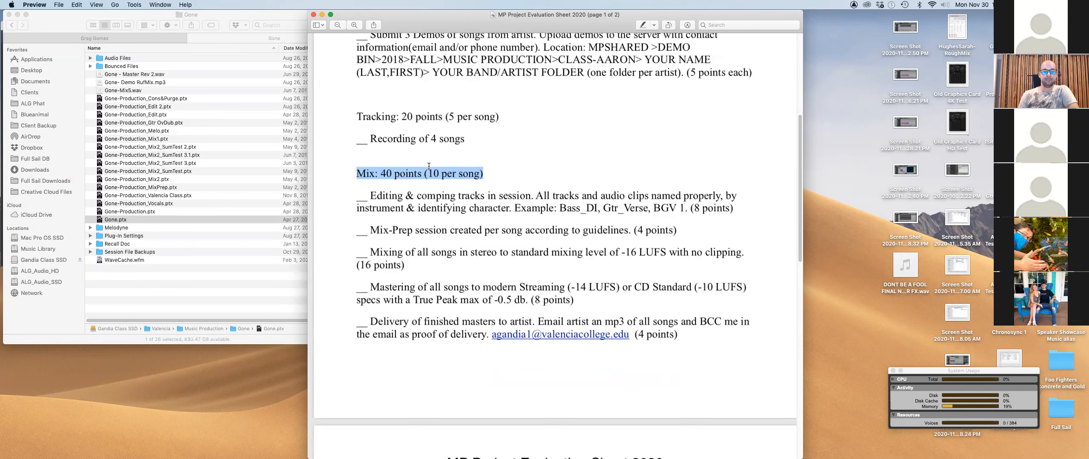
left_click_drag(363, 198, 733, 203)
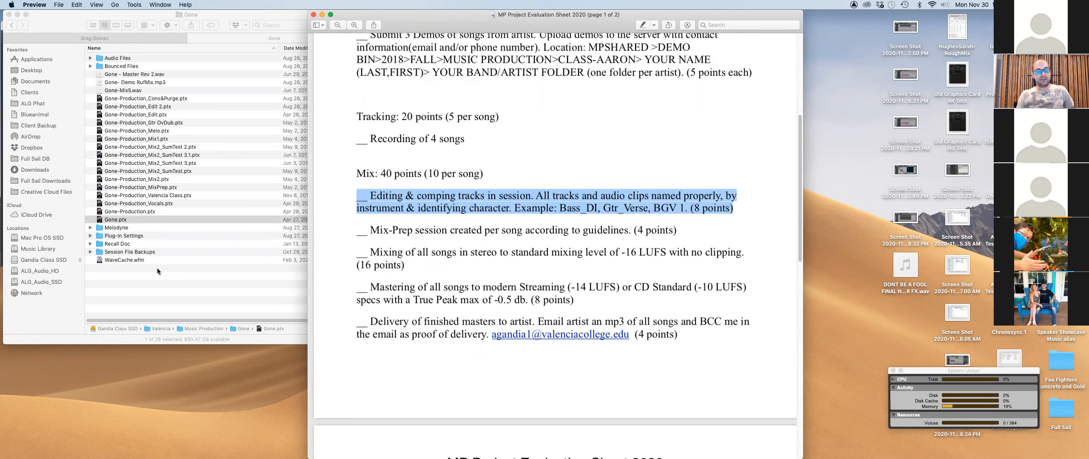
left_click(212, 284)
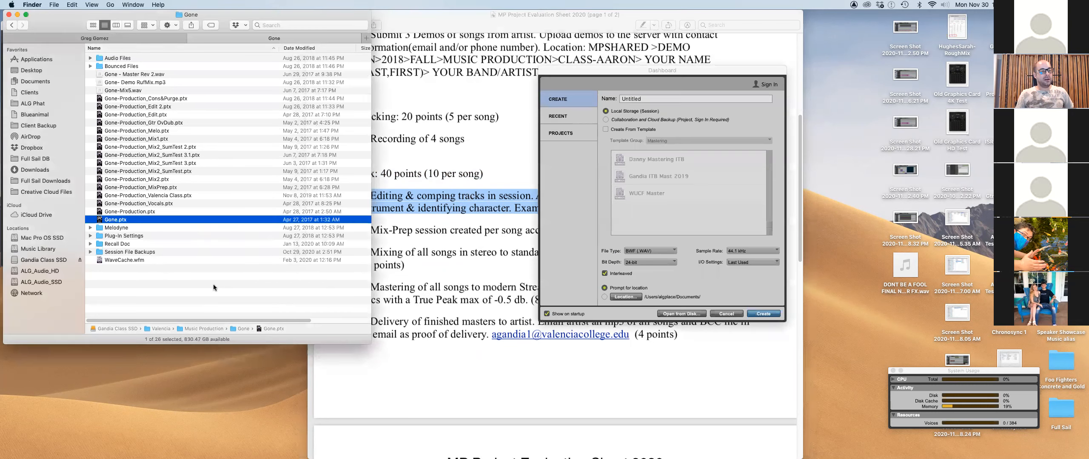
Select Gone-Production_Edit.ptx in the Gone folder's file list.
left_click(186, 114)
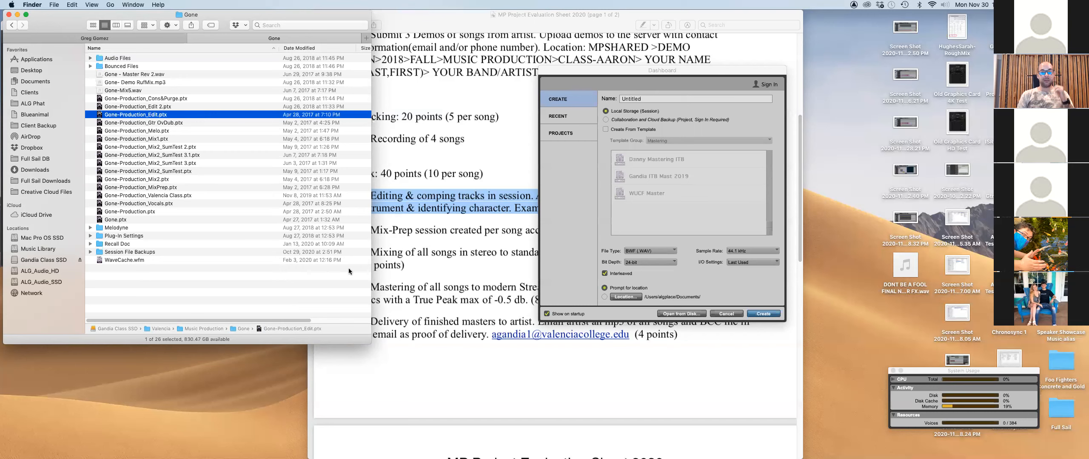
Bring the Preview evaluation sheet back in front of the Finder window.
left_click(530, 373)
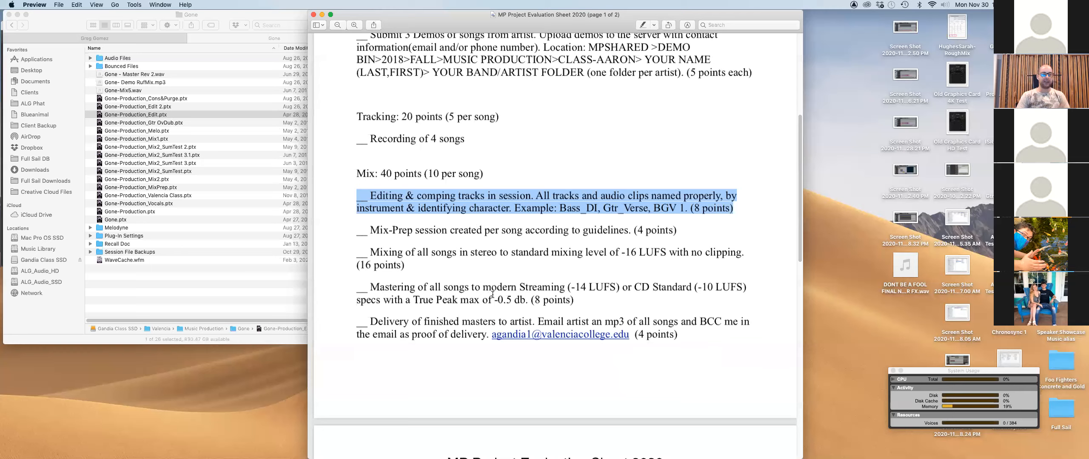
Select the Mix-Prep session requirement line in the evaluation sheet PDF.
left_click_drag(355, 233, 680, 236)
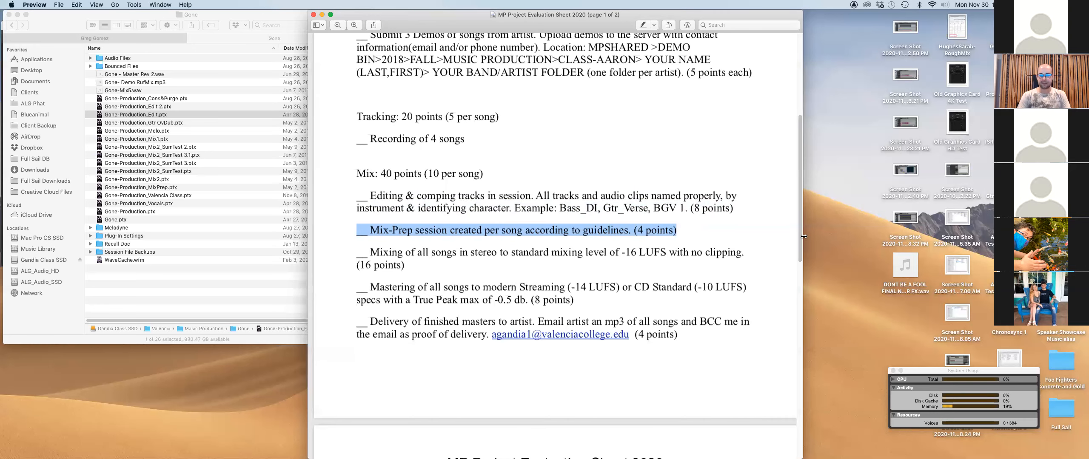
mouse_move(136, 451)
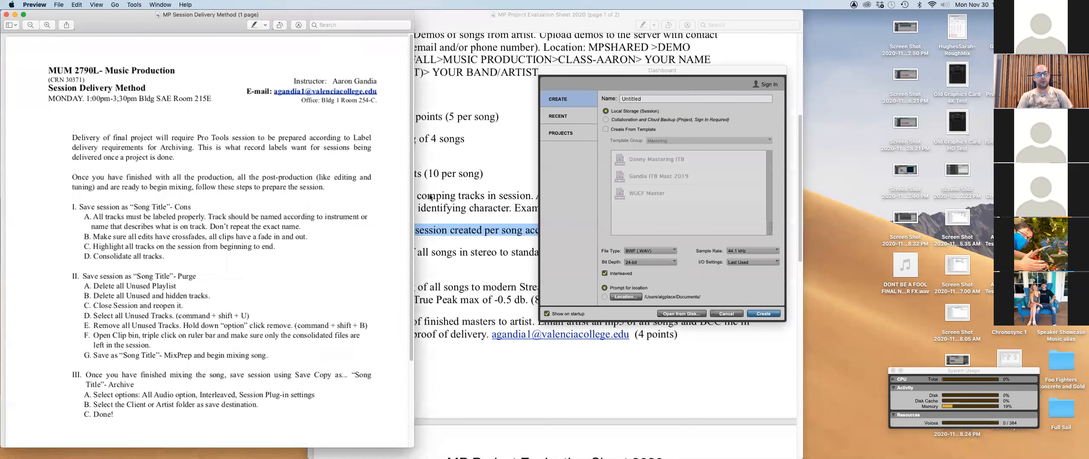
Scroll to section I, select its Cons save steps, and move the handout window right.
scroll(326, 208, "down", 1)
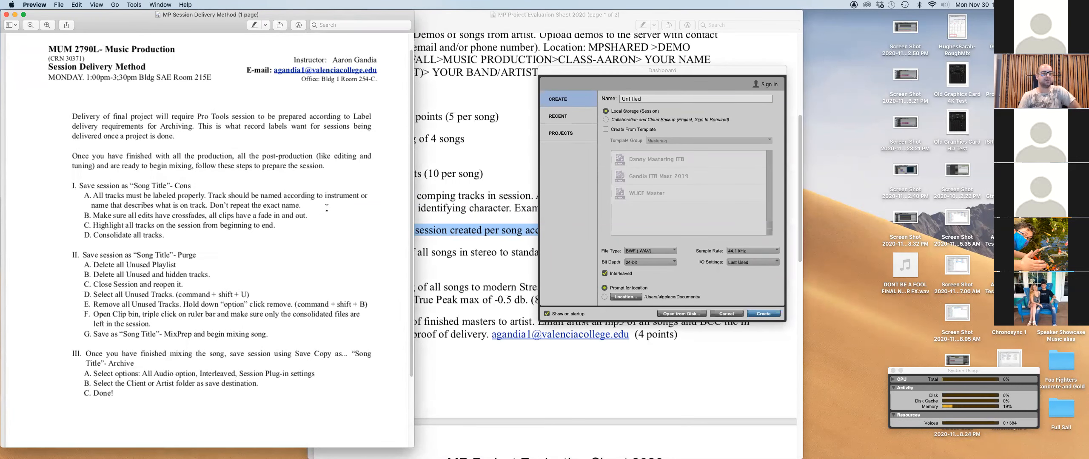
scroll(327, 207, "down", 1)
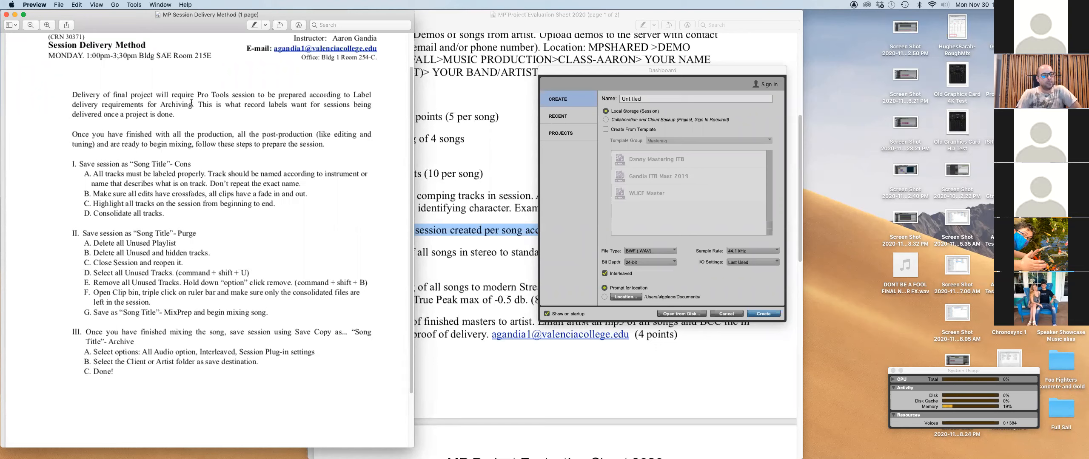
left_click_drag(71, 161, 250, 224)
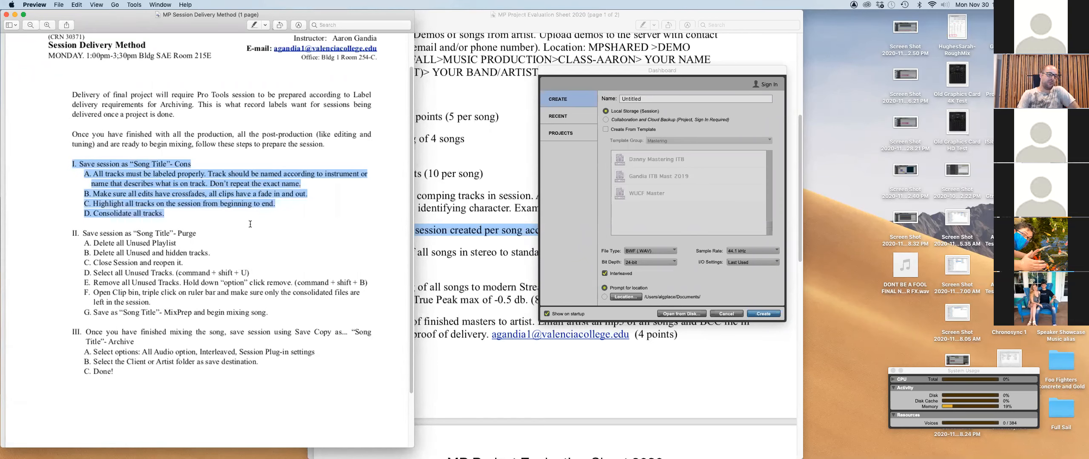
left_click_drag(216, 23, 524, 20)
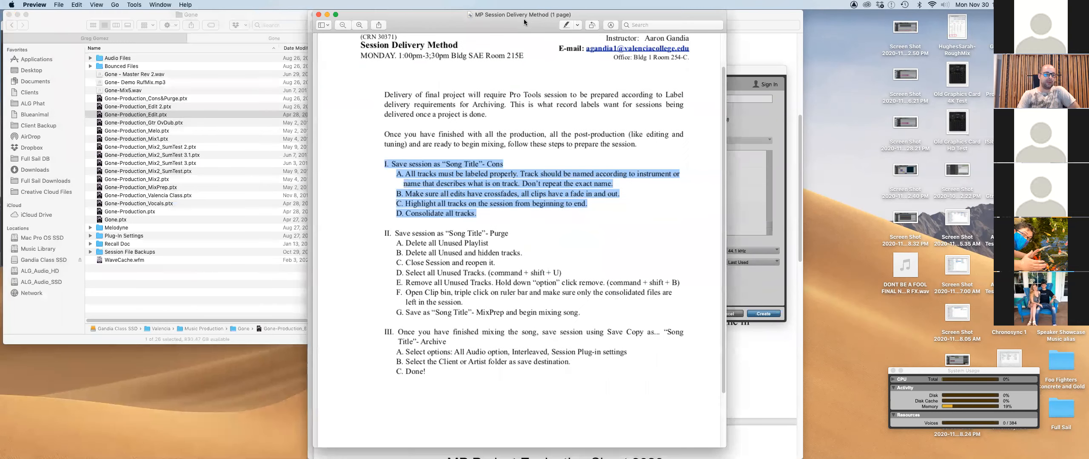
Narrow the Gone folder window, widen Date Modified, move the Dashboard aside, and clear the handout selection.
left_click(260, 15)
left_click_drag(369, 342, 318, 339)
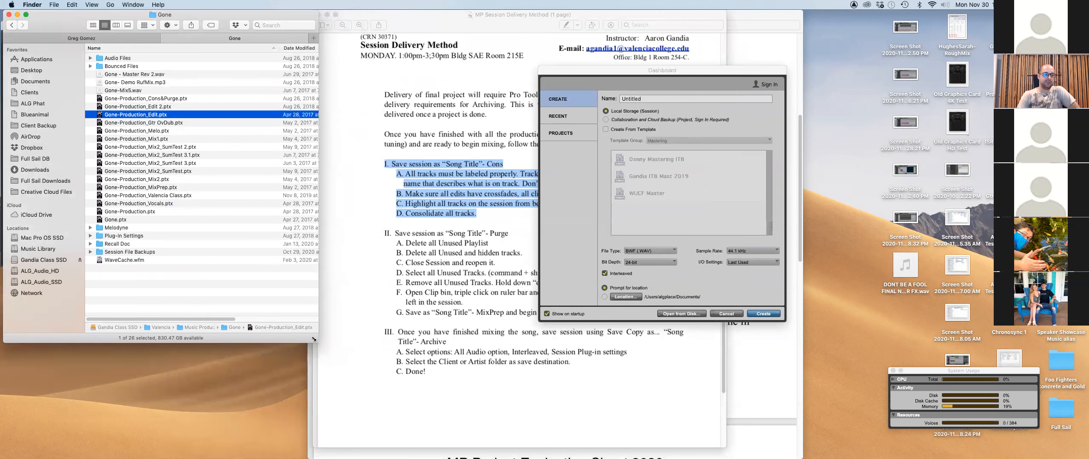
left_click_drag(279, 48, 249, 47)
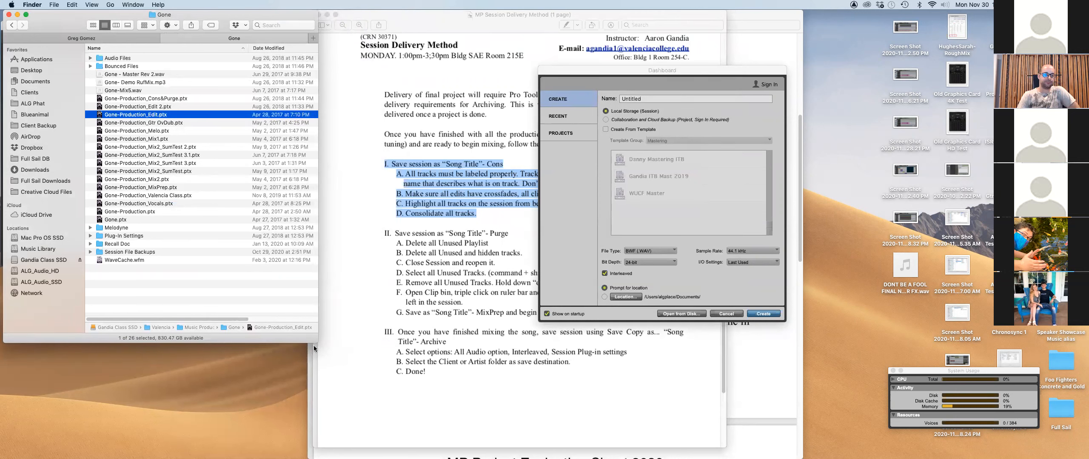
left_click_drag(317, 342, 300, 342)
left_click_drag(633, 72, 848, 79)
left_click(556, 226)
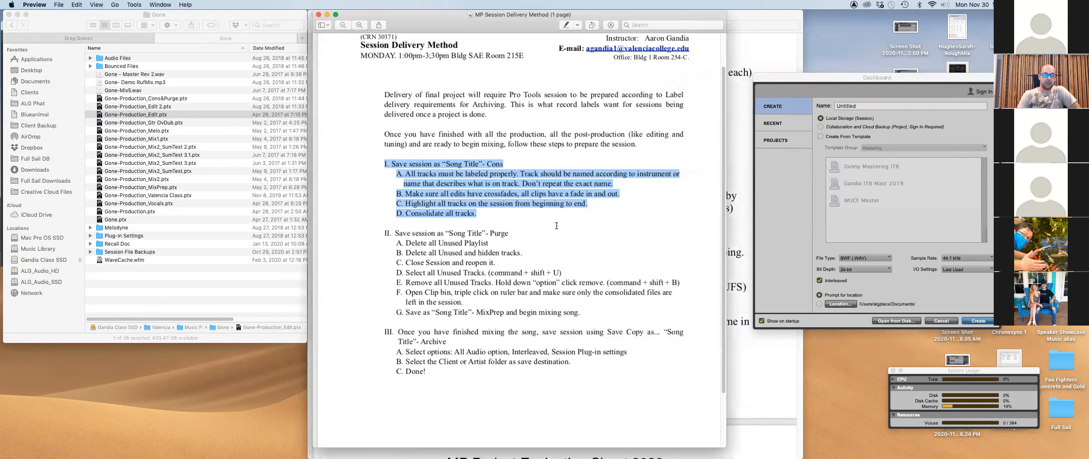
left_click(408, 161)
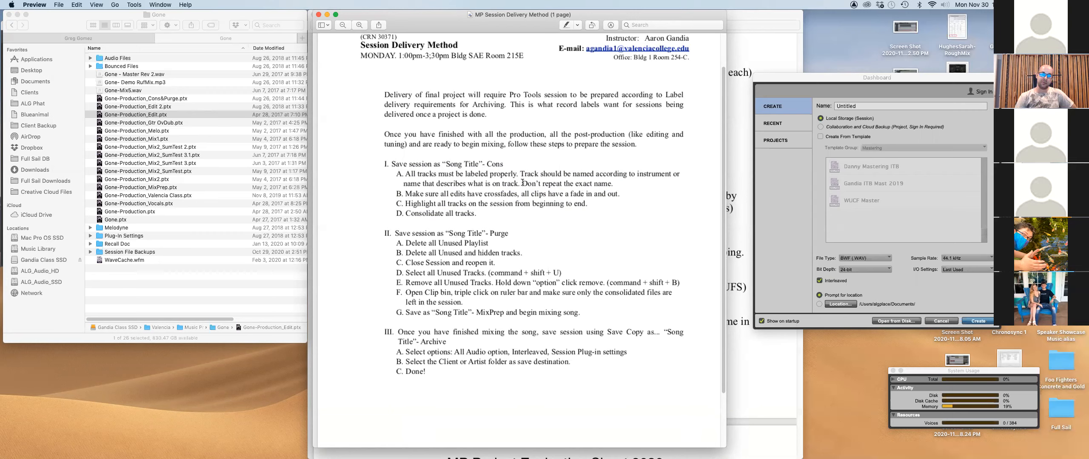
Review the note about not repeating exact names, then select Gone-Production_MixPrep.ptx in Finder.
left_click_drag(523, 183, 613, 184)
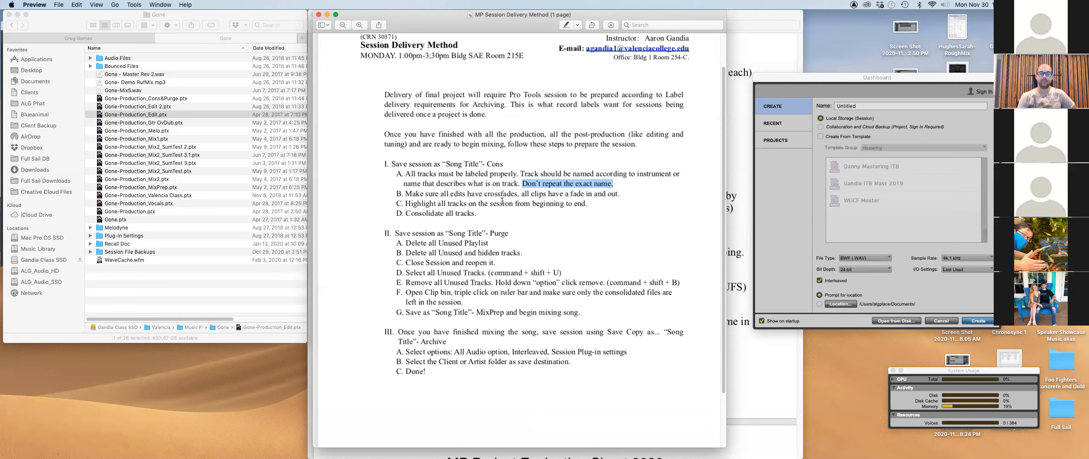
left_click(406, 192)
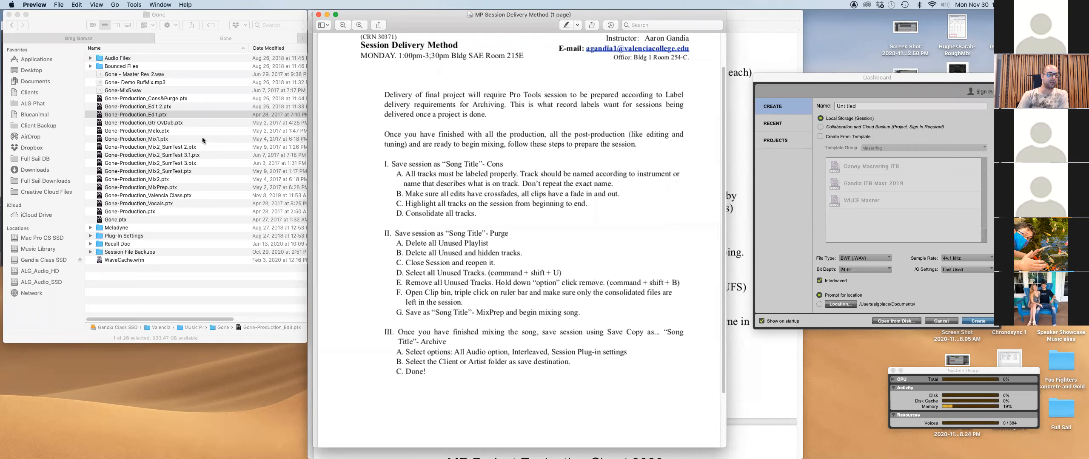
left_click(186, 189)
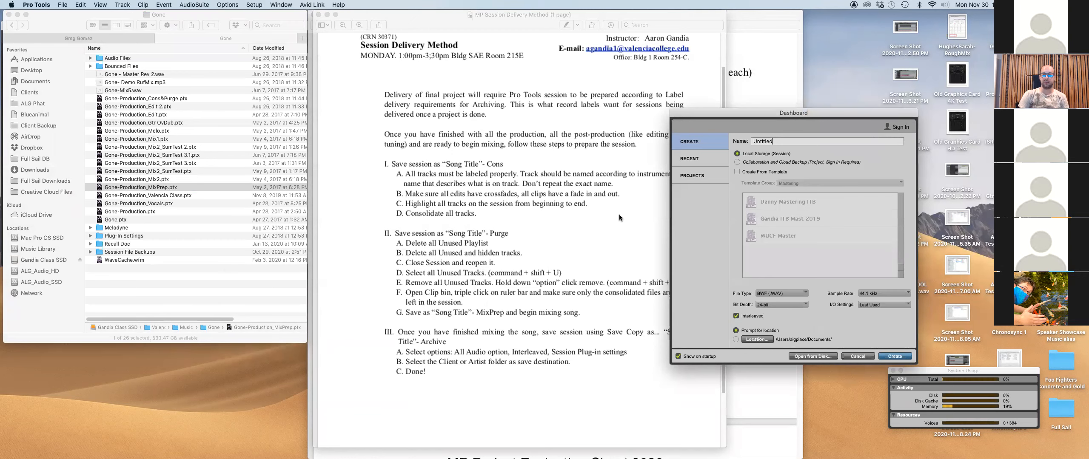
Dismiss the Dashboard and open Gone-Production_Edit 2.ptx from the Gone folder.
left_click(866, 358)
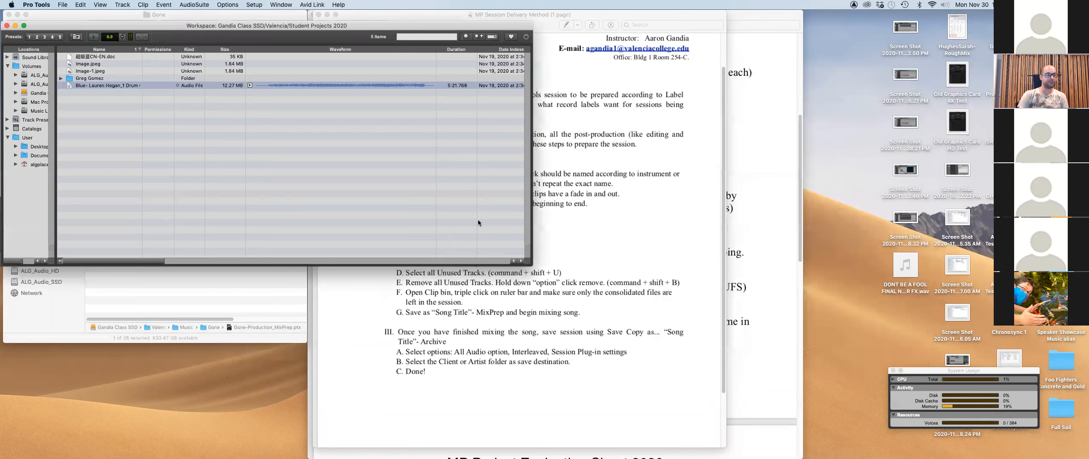
left_click(288, 278)
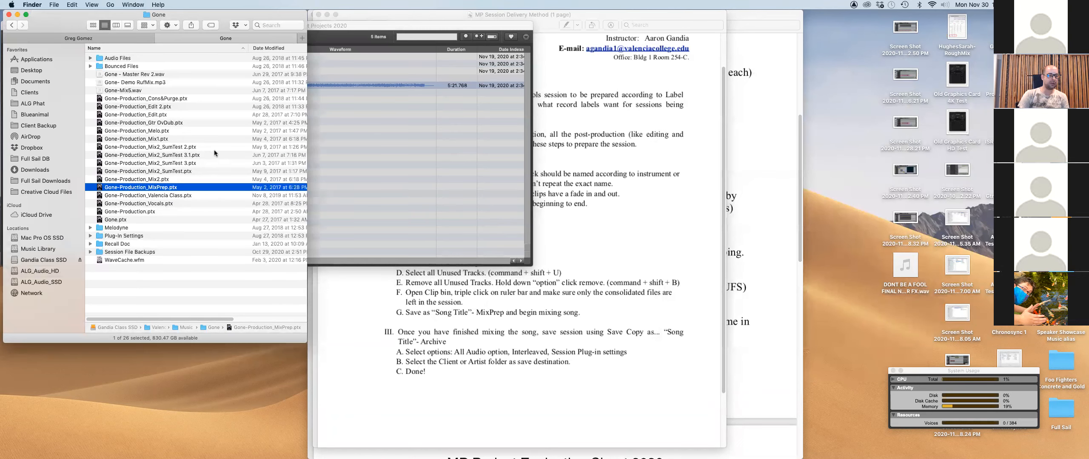
left_click(152, 106)
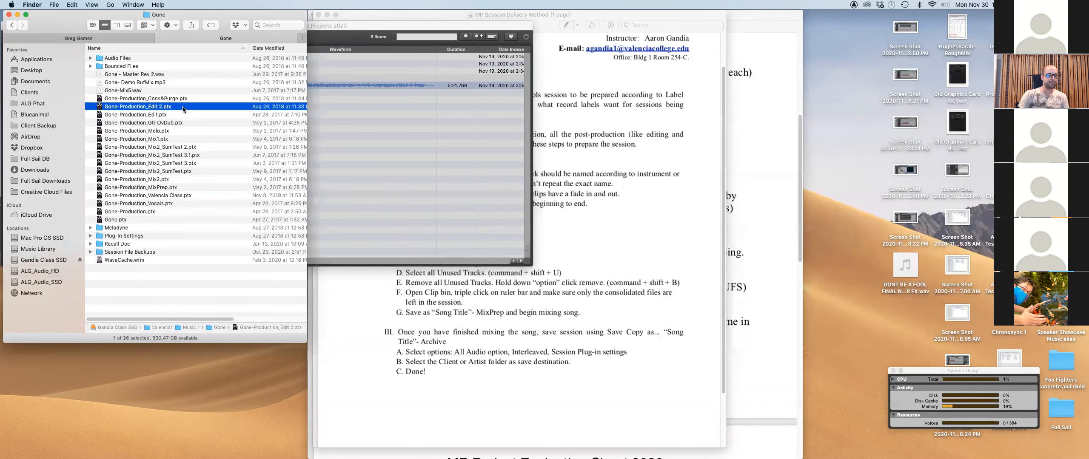
double_click(152, 106)
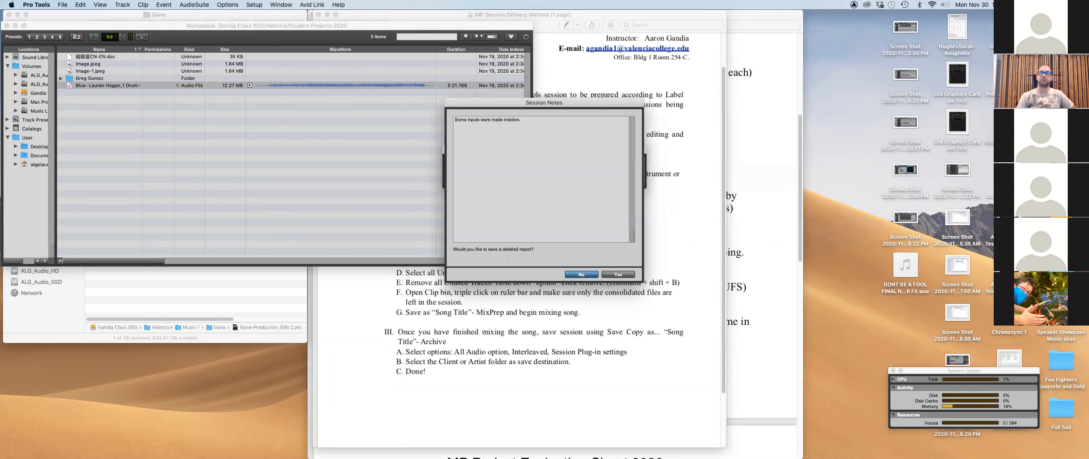
Decline saving the inactive-inputs report and scroll through the opened session.
left_click(594, 273)
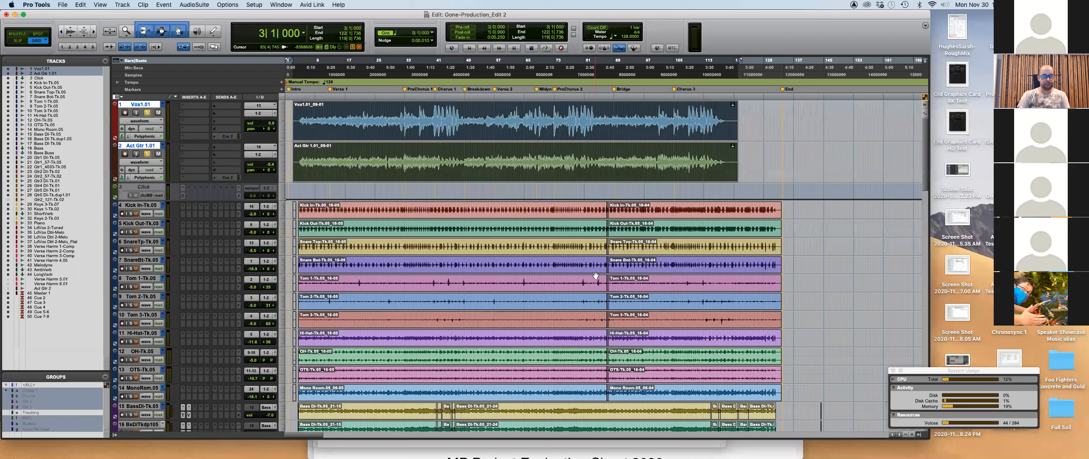
scroll(434, 243, "down", 15)
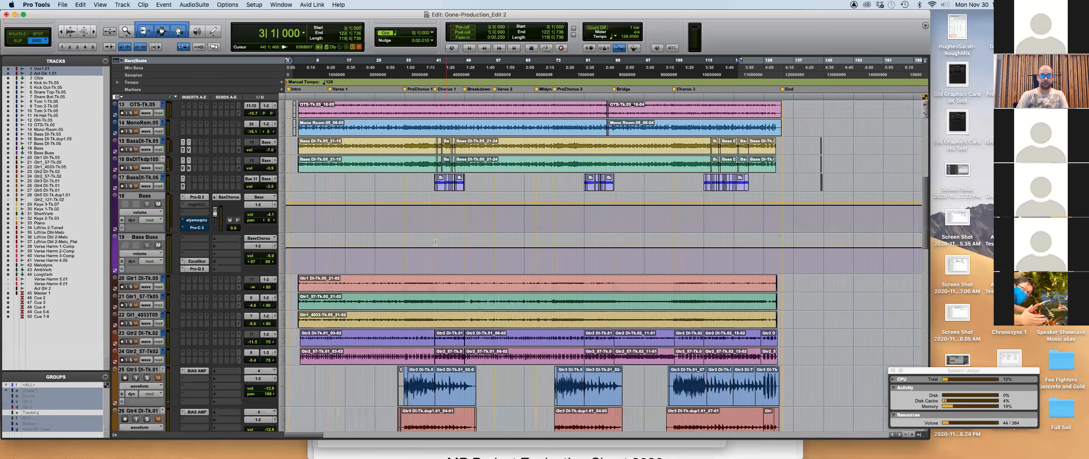
scroll(434, 242, "down", 5)
Switch to the MP Session Delivery Method PDF in Preview with Cmd+Tab.
key("super+Tab")
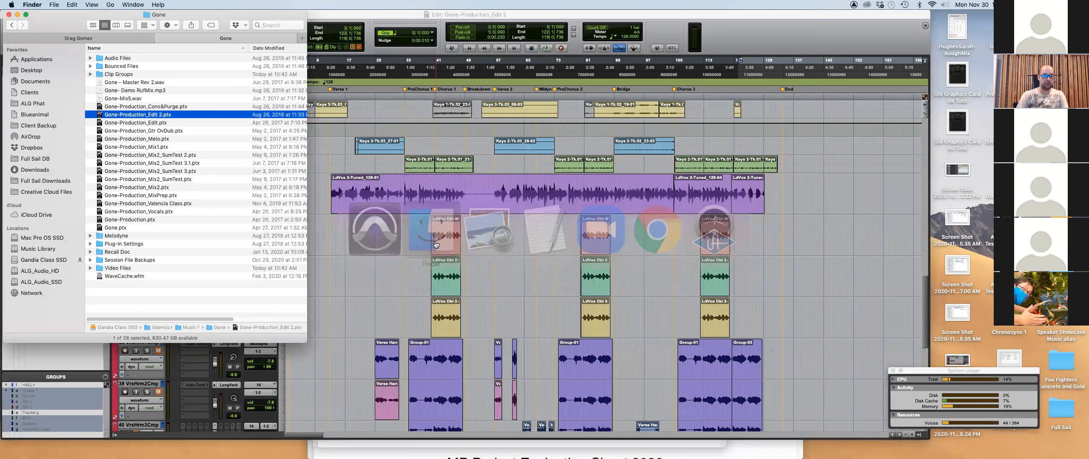
key("super+Tab")
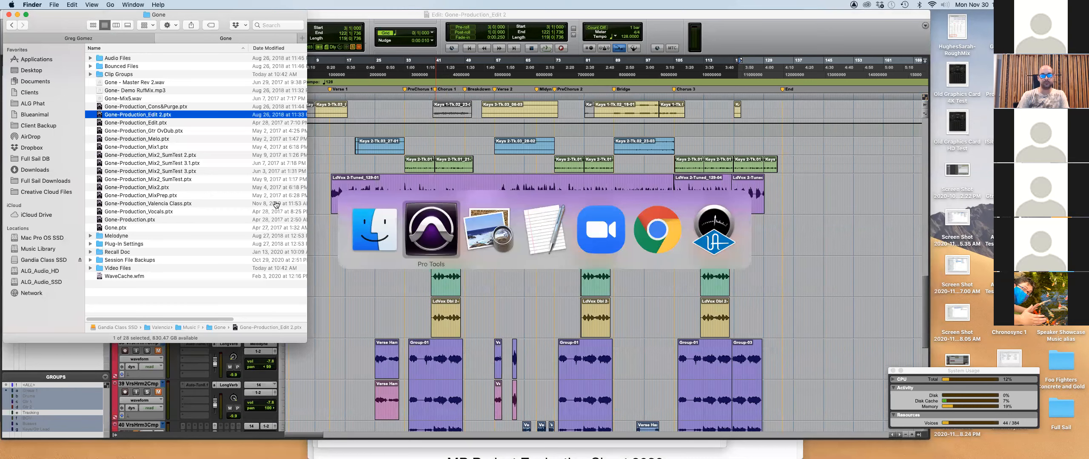
key("super+Tab")
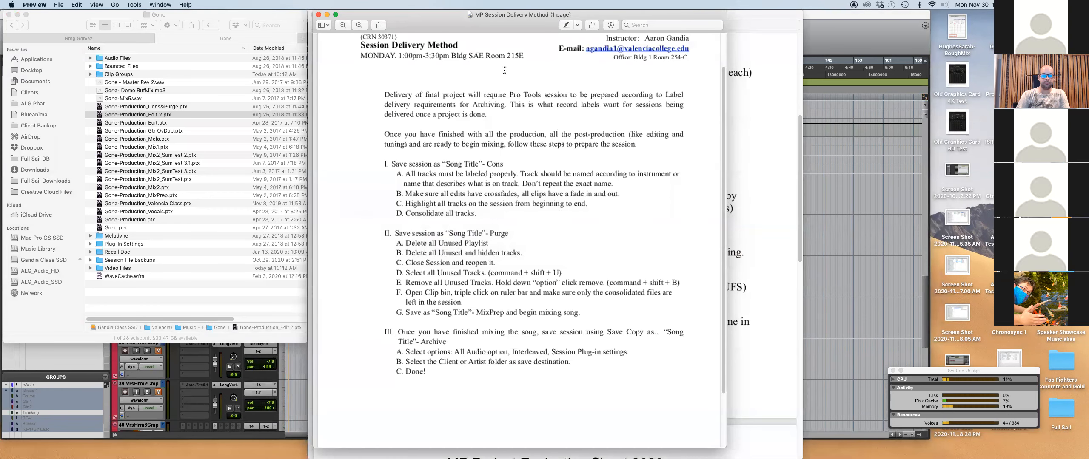
left_click(784, 19)
key("super+grave")
left_click(765, 16)
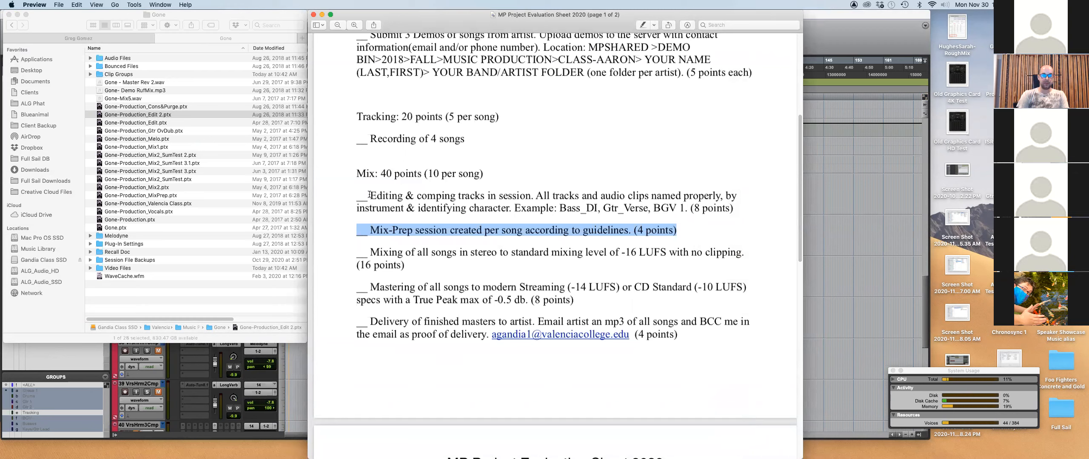
key("super+grave")
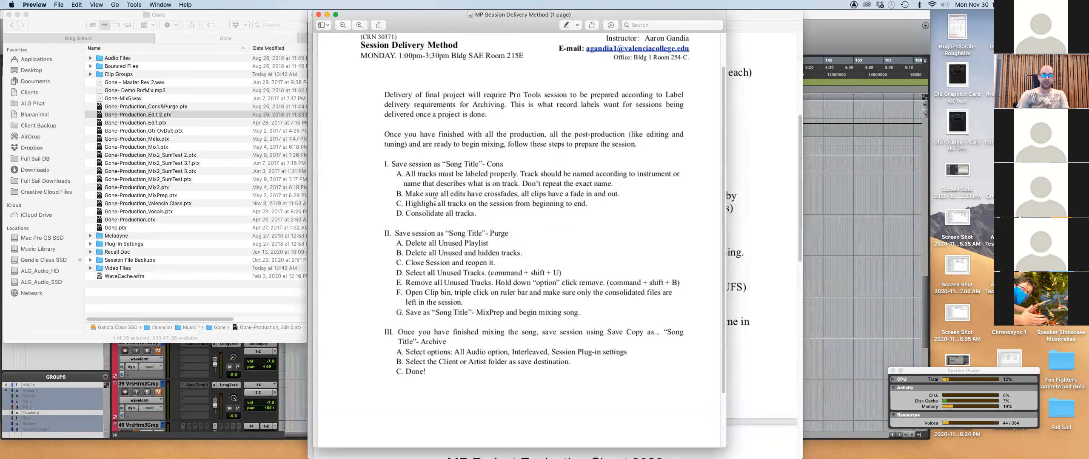
Review the Edit 2 tracks from the top down past reverb and Master to the cue tracks.
left_click(852, 32)
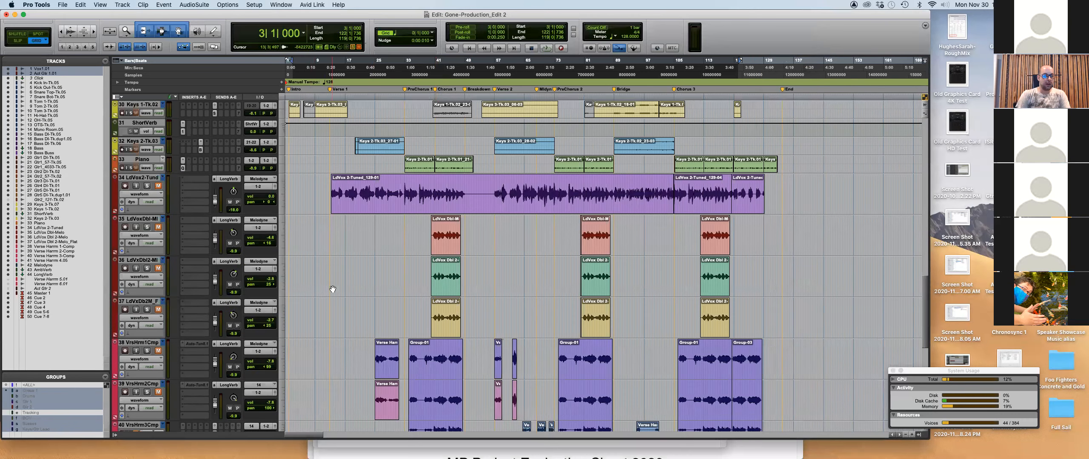
scroll(174, 266, "up", 10)
scroll(145, 217, "up", 10)
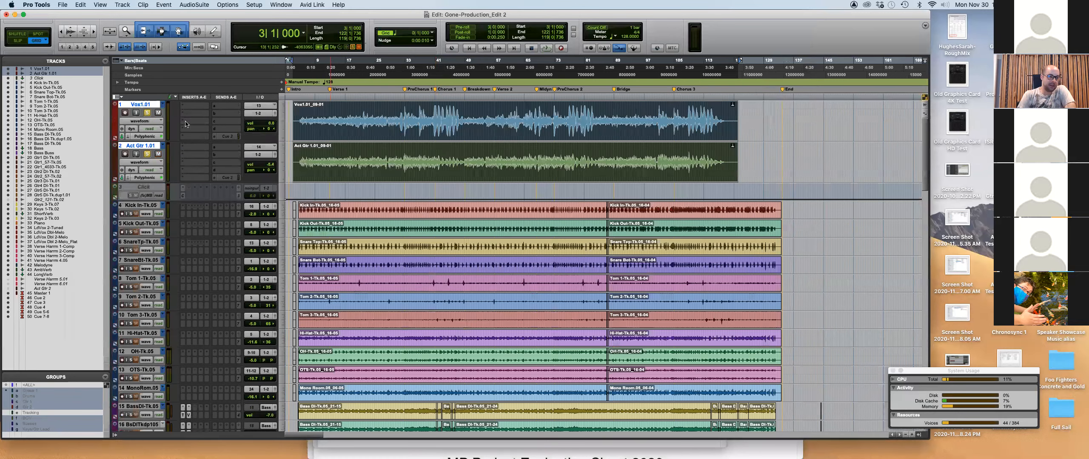
scroll(145, 217, "down", 10)
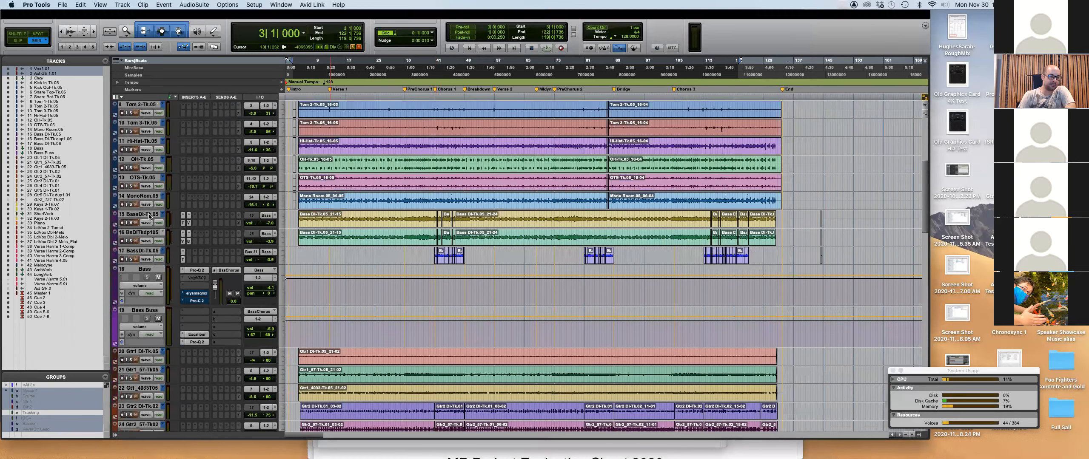
scroll(153, 191, "up", 10)
scroll(174, 206, "down", 5)
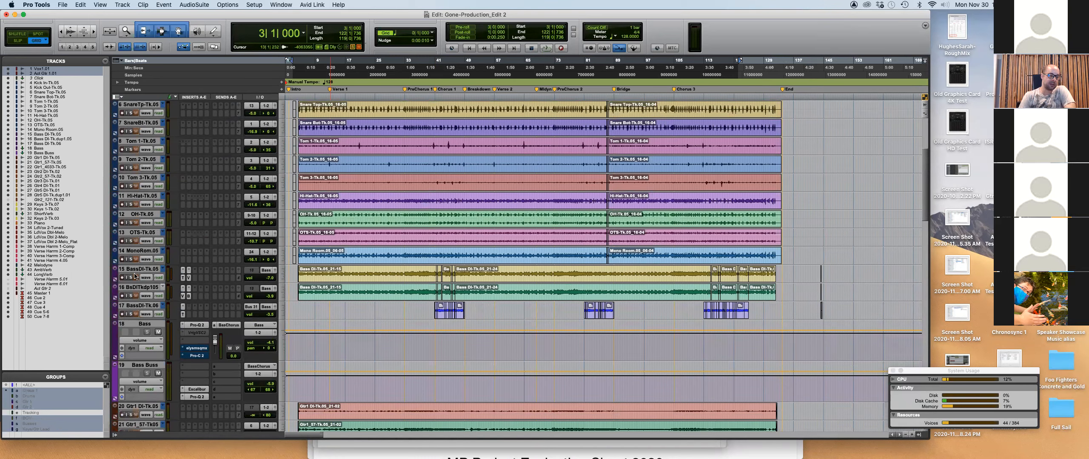
scroll(135, 275, "down", 2)
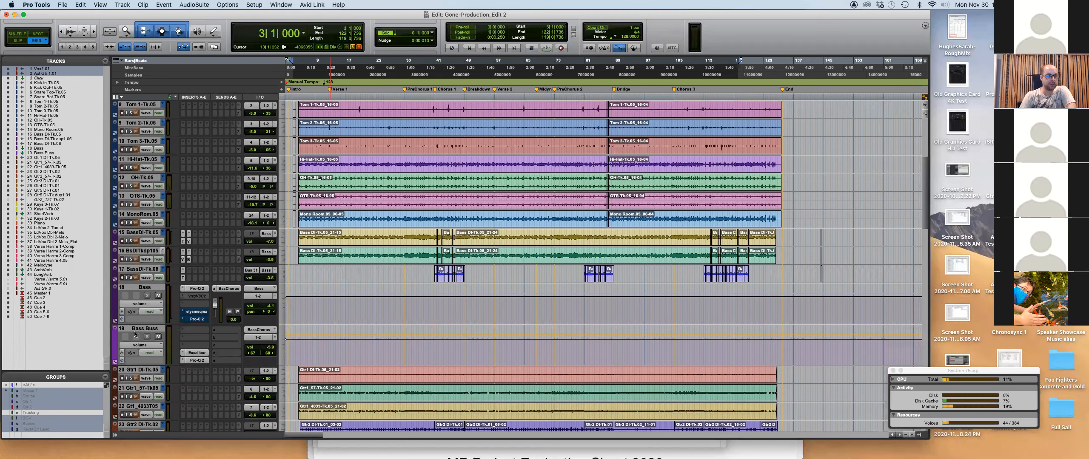
scroll(135, 334, "down", 6)
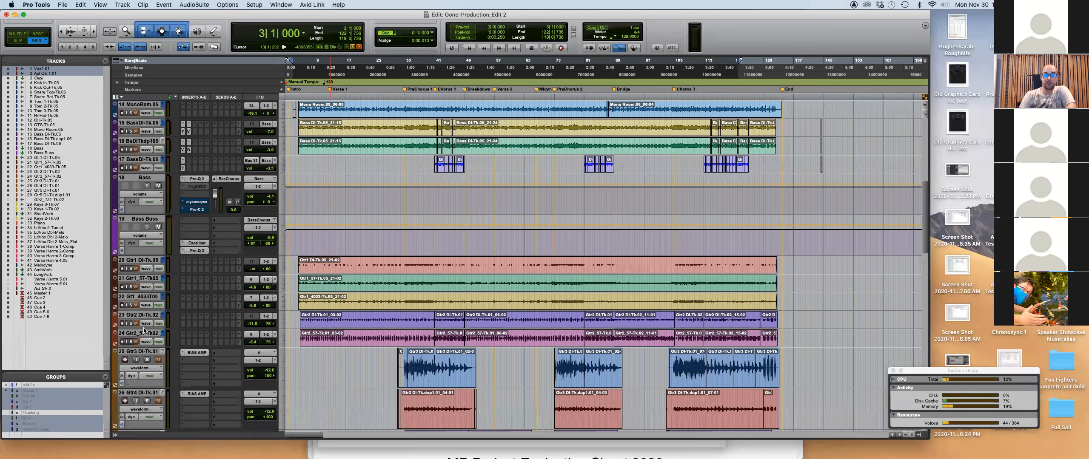
scroll(142, 330, "down", 5)
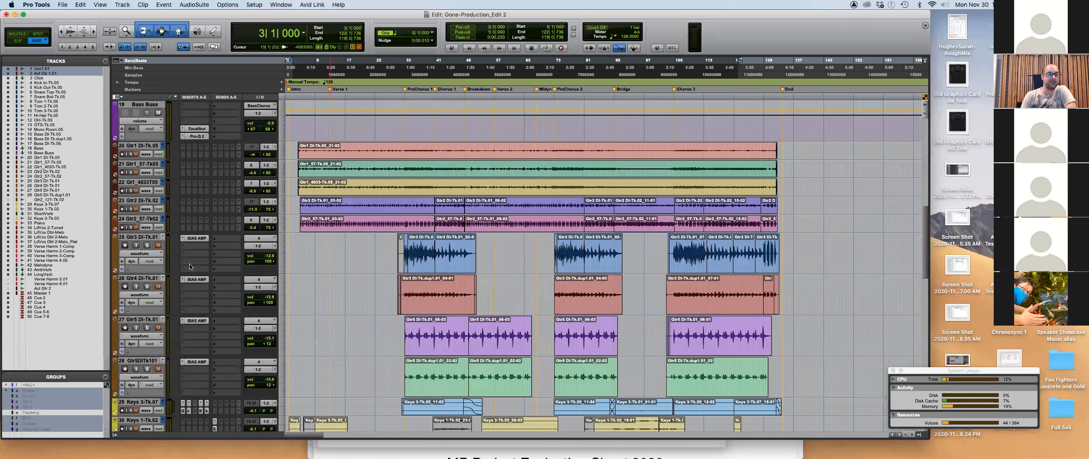
scroll(190, 267, "down", 3)
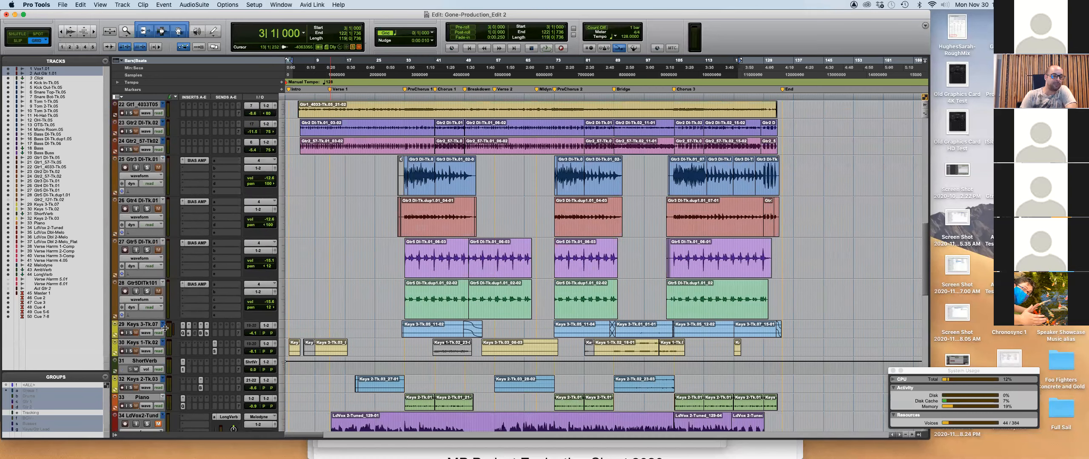
scroll(172, 332, "down", 4)
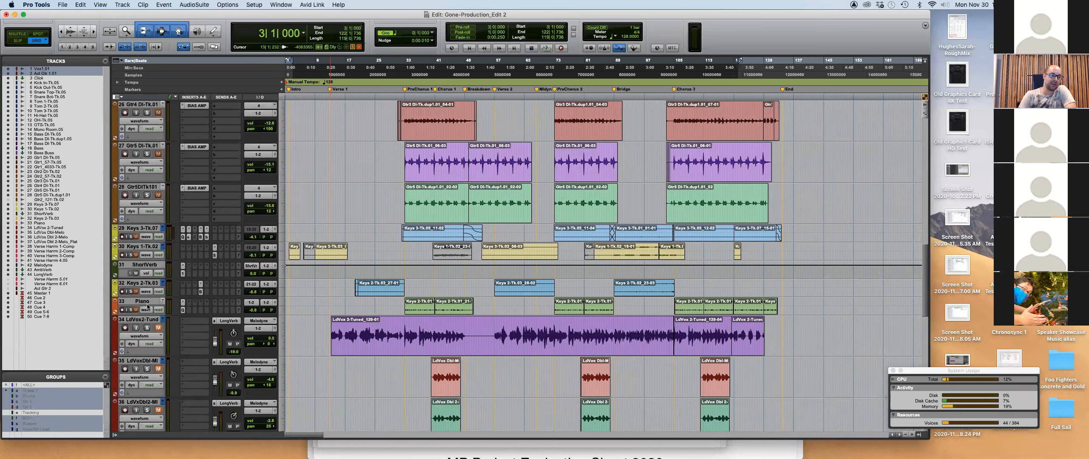
scroll(146, 306, "down", 6)
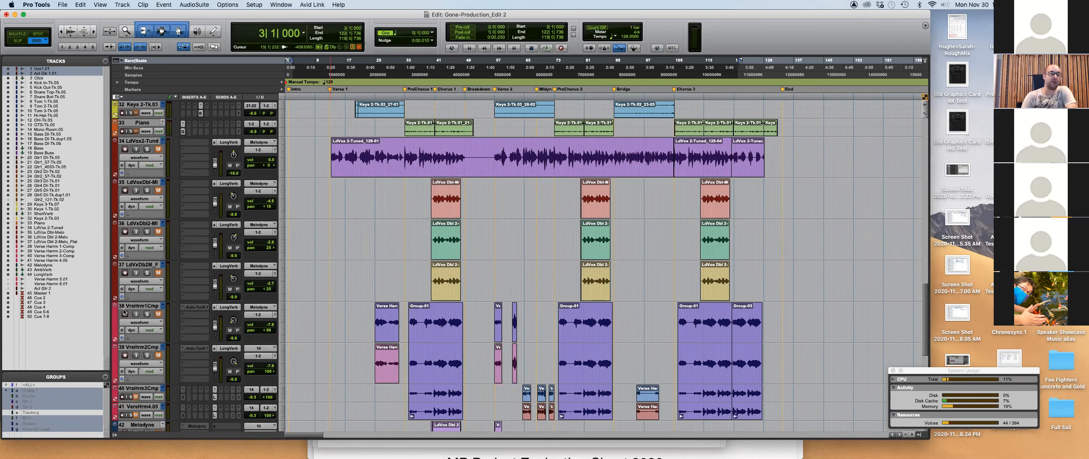
scroll(153, 312, "down", 6)
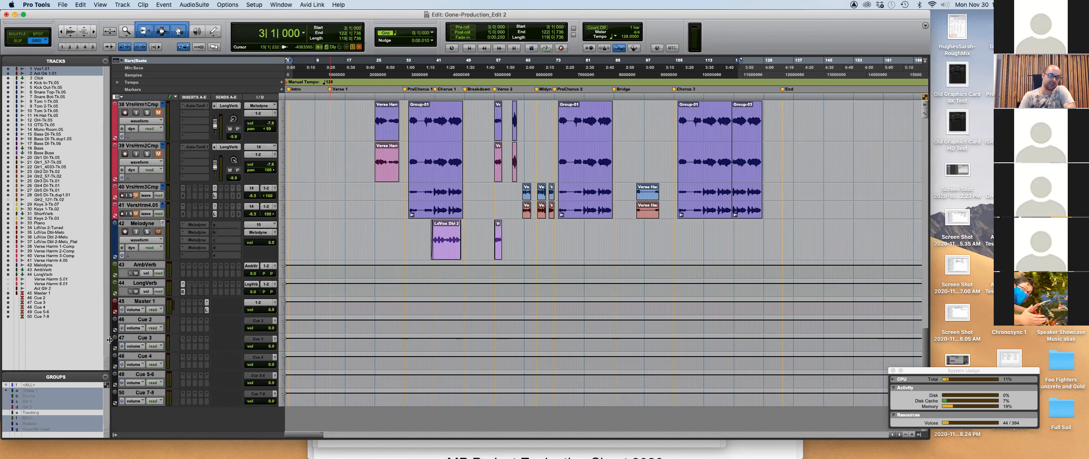
left_click(129, 320)
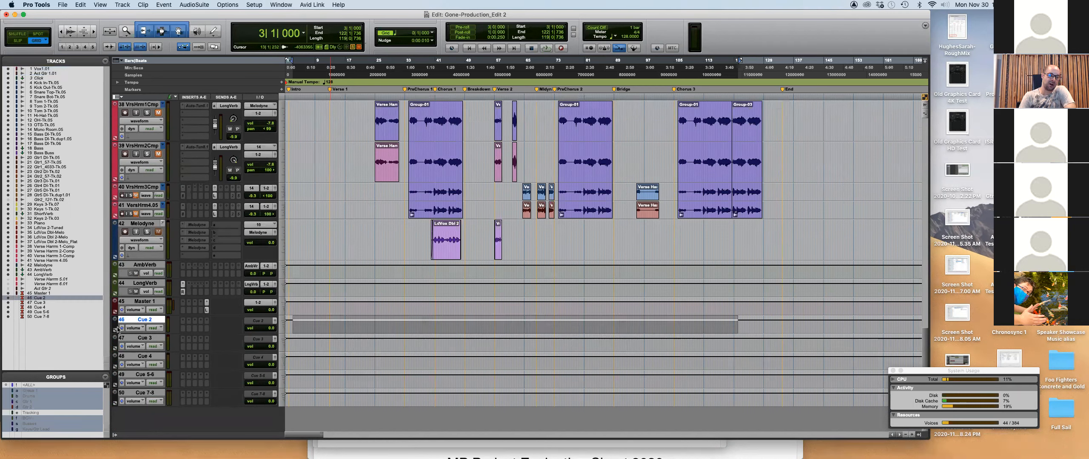
double_click(116, 328)
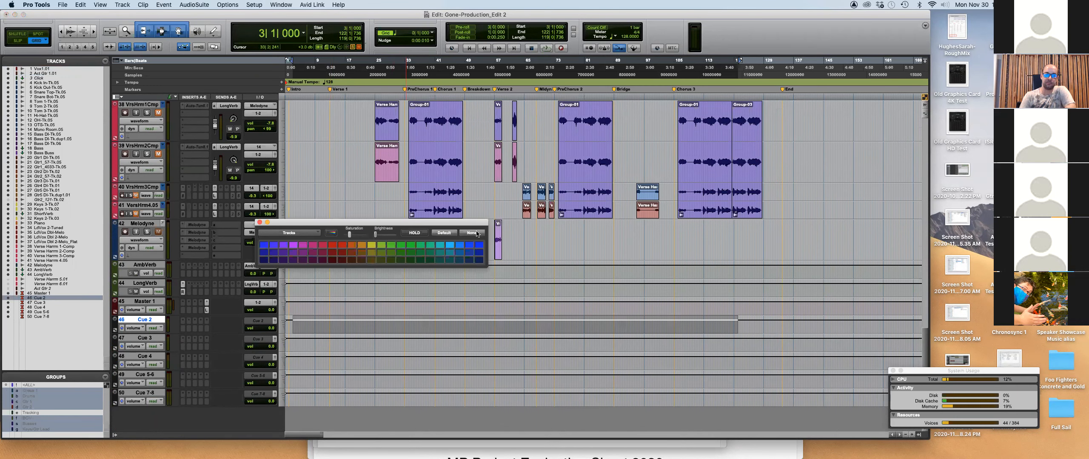
left_click(260, 222)
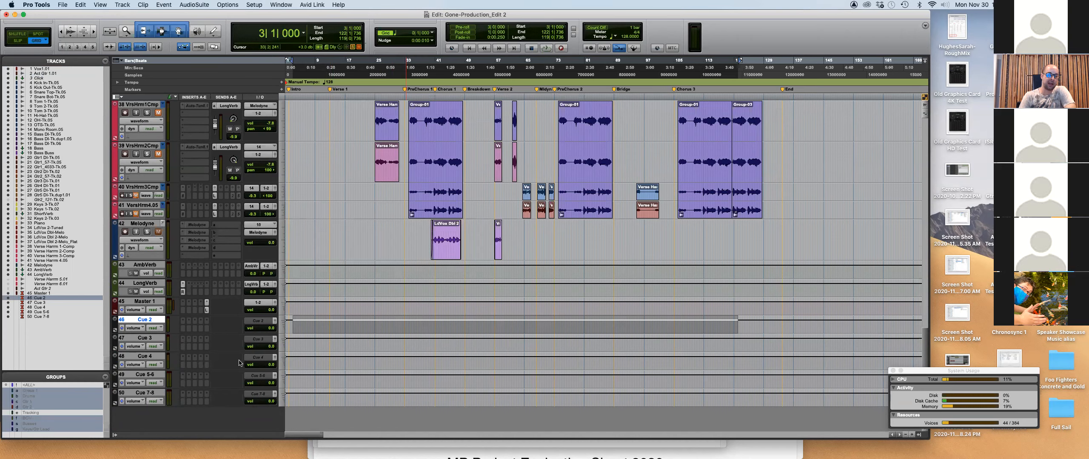
scroll(373, 331, "up", 10)
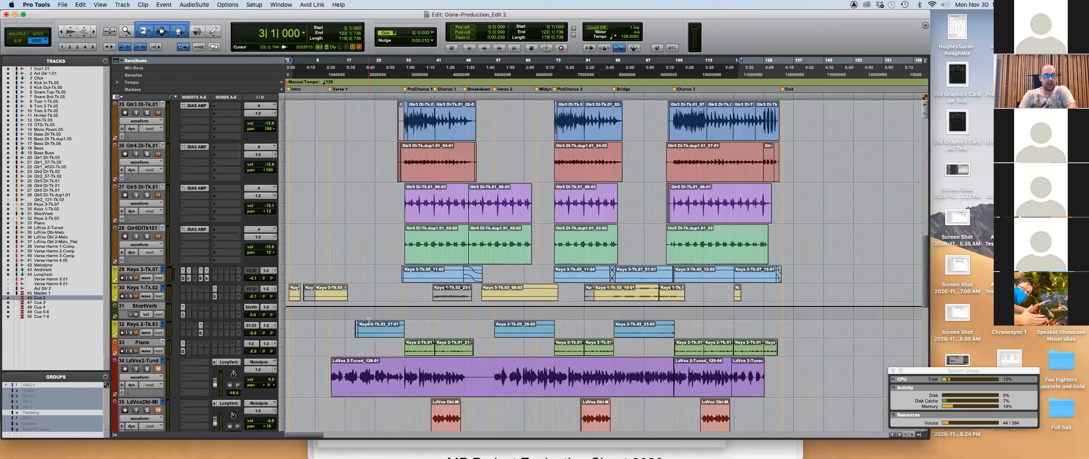
scroll(371, 329, "down", 10)
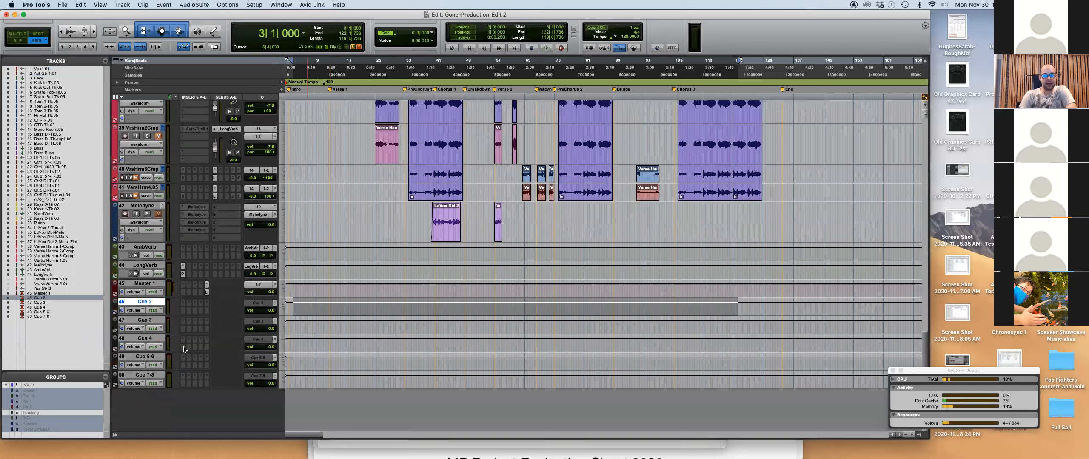
scroll(216, 360, "up", 20)
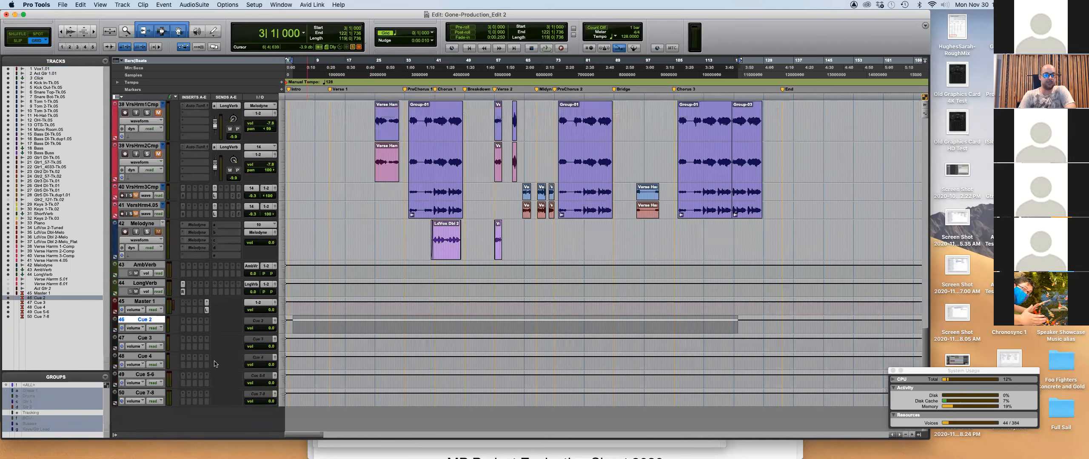
scroll(190, 140, "up", 3)
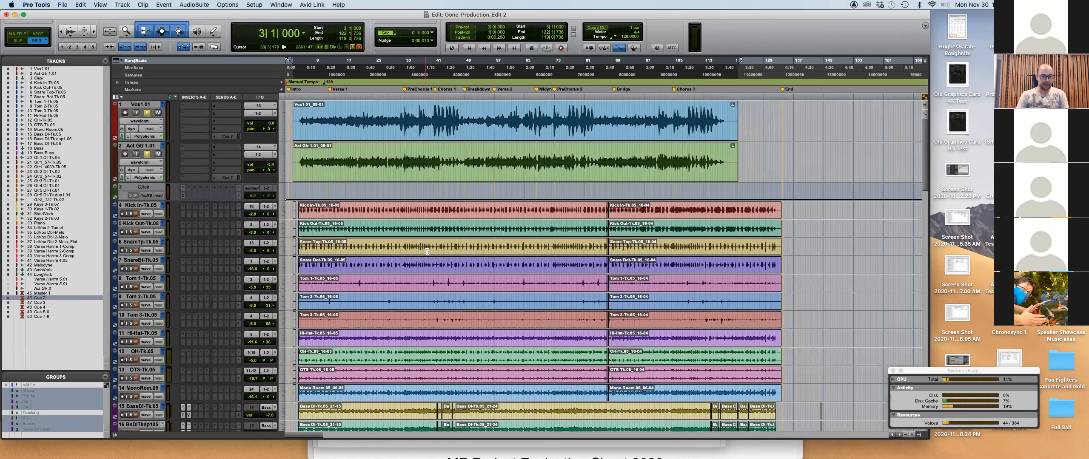
Delete the grey clips from 2|3|000 to 4|2|000 on Kick In through MonoRoom.
key("t")
key("t")
key("t")
left_click(331, 208)
left_click_drag(331, 209, 384, 402)
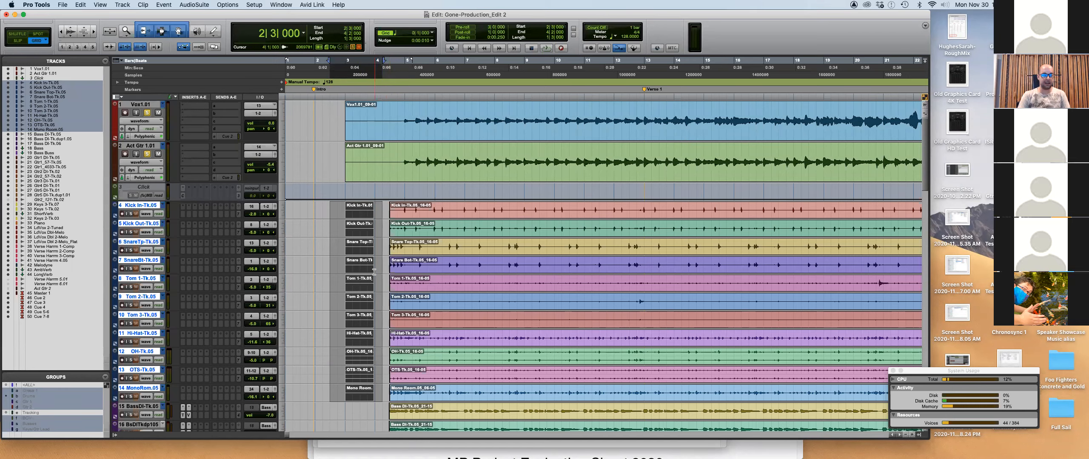
key("t")
key("t")
key("t")
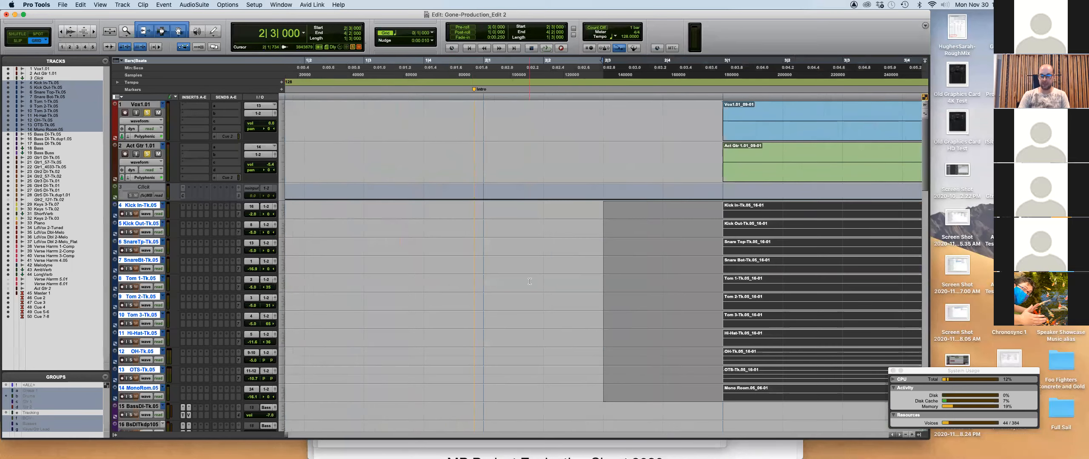
key("w")
key("t")
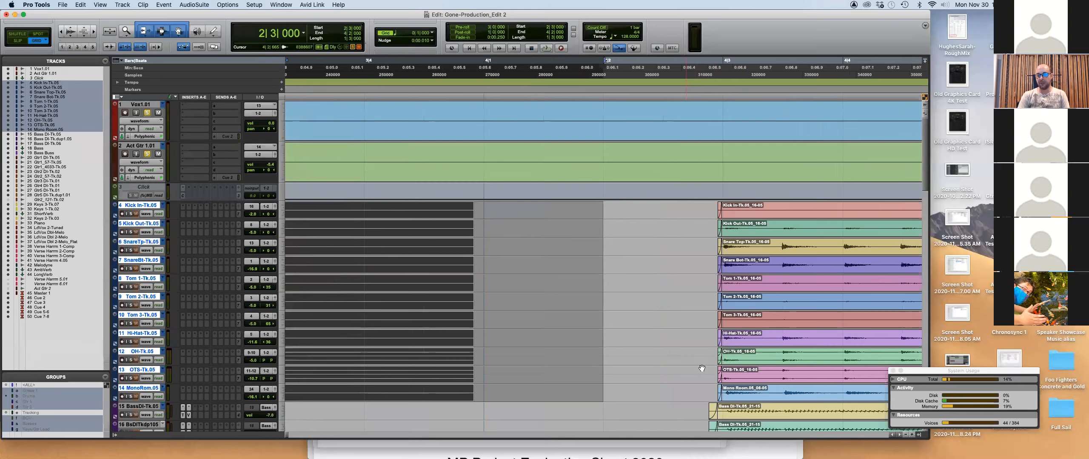
key("r")
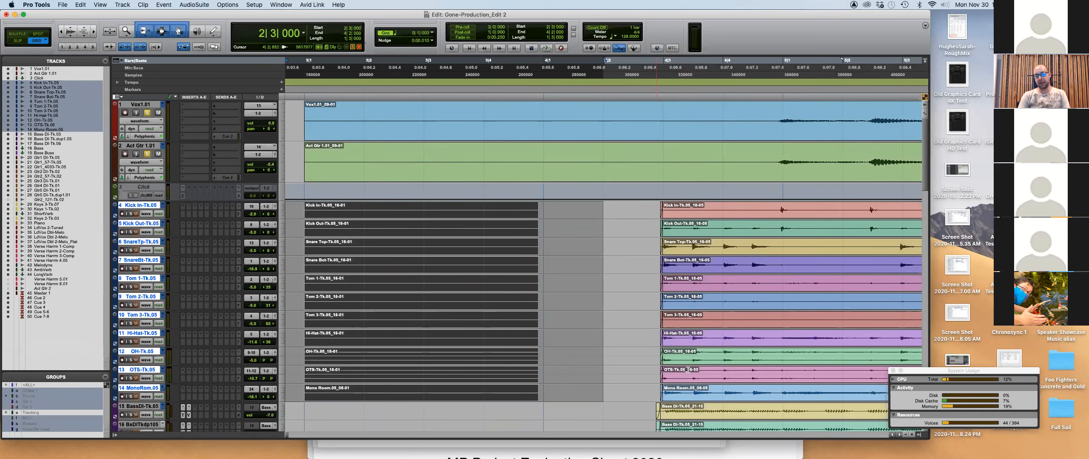
key("Delete")
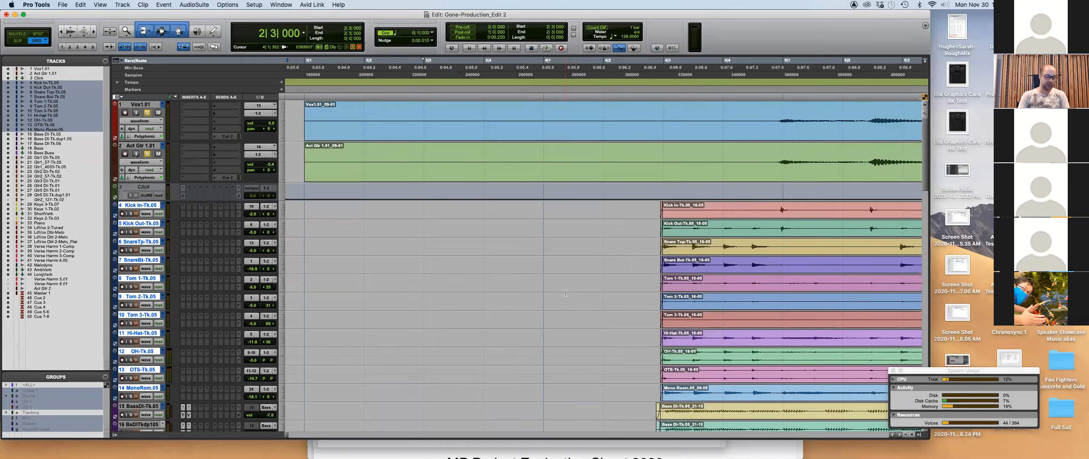
Zoom out and inspect the edit at 87|1|000 near bar 87.
key("r")
key("r")
key("r")
key("r")
key("r")
scroll(562, 288, "right", 10)
scroll(562, 287, "left", 10)
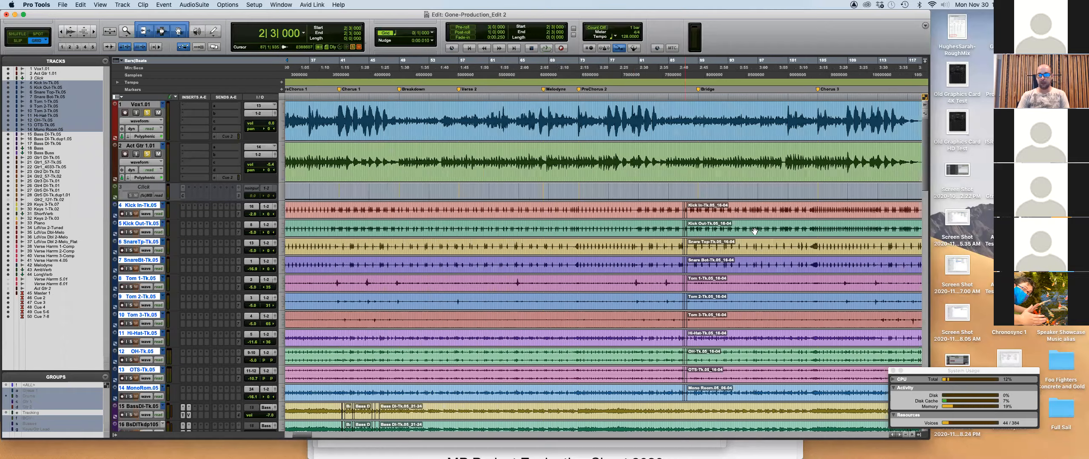
left_click(688, 189)
key("t")
key("t")
key("t")
key("t")
key("t")
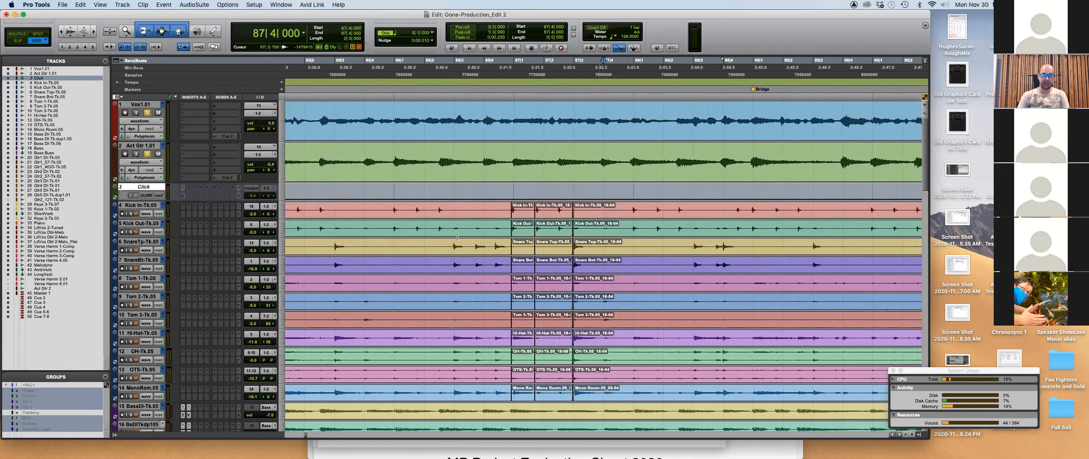
left_click(448, 192)
Switch to Slip mode and jump to where the session's clips end.
key("F2")
key("t")
key("t")
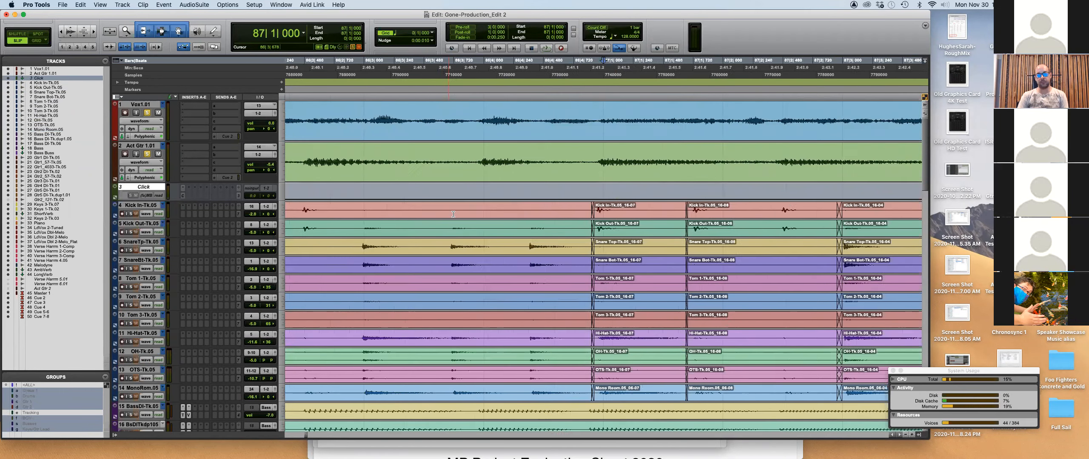
scroll(558, 264, "right", 3)
scroll(558, 264, "right", 3)
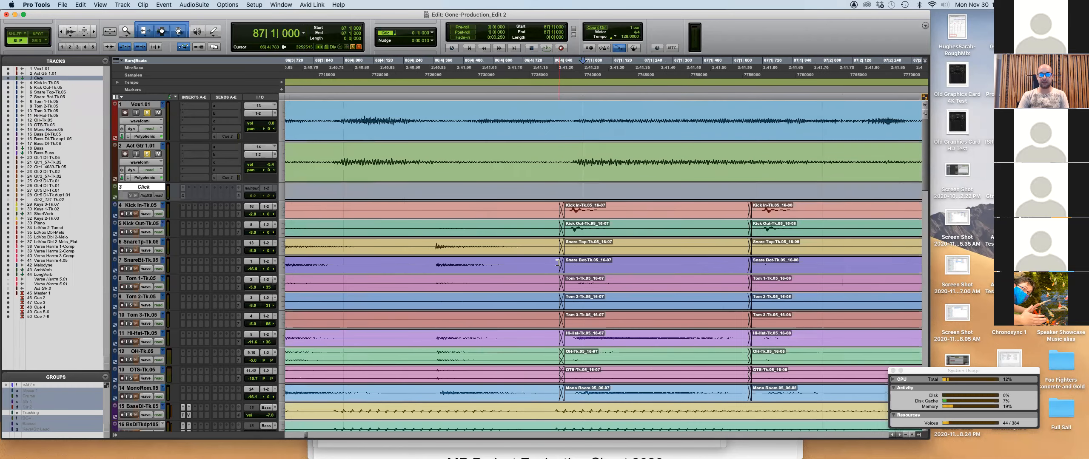
key("r")
key("r")
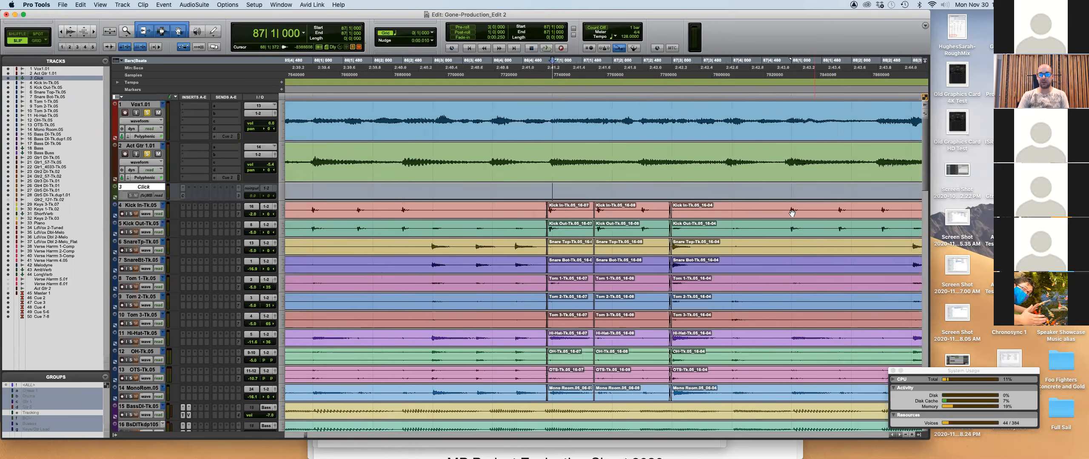
left_click(739, 205)
key("alt+Return")
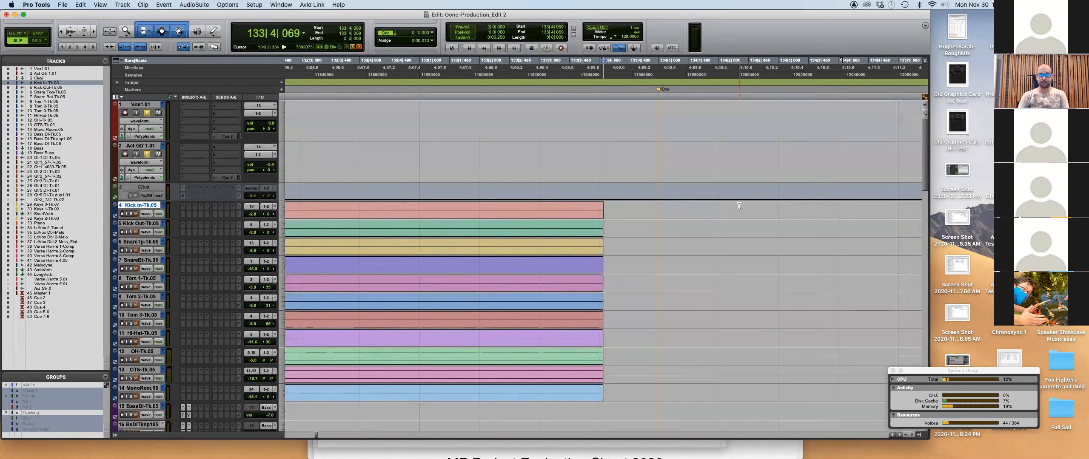
Create fade-outs across the tail ends of the drum clips on tracks 4–14.
key("r")
key("r")
left_click(517, 207)
key("t")
key("t")
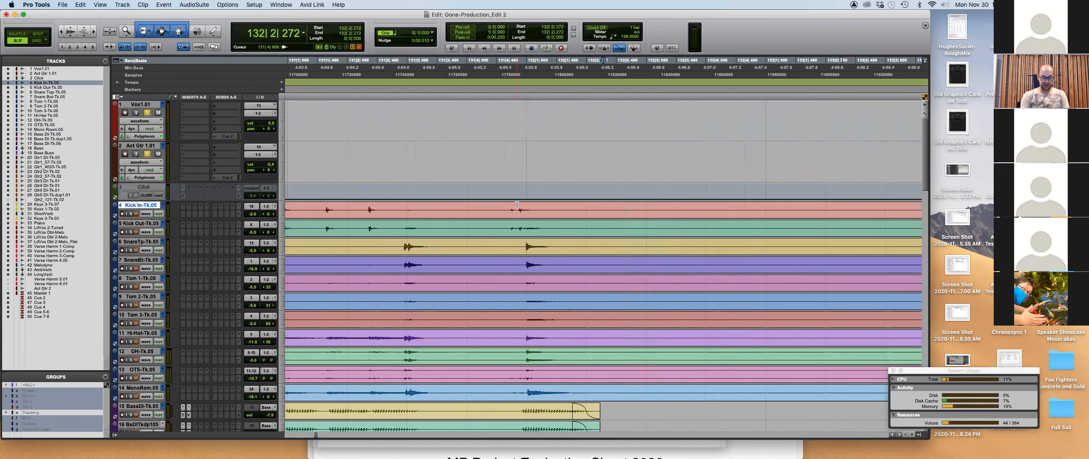
key("alt+super+bracketright")
key("alt+super+bracketright")
key("alt+super+bracketright")
key("alt+super+bracketright")
key("alt+super+bracketright")
key("alt+super+bracketright")
key("alt+super+bracketright")
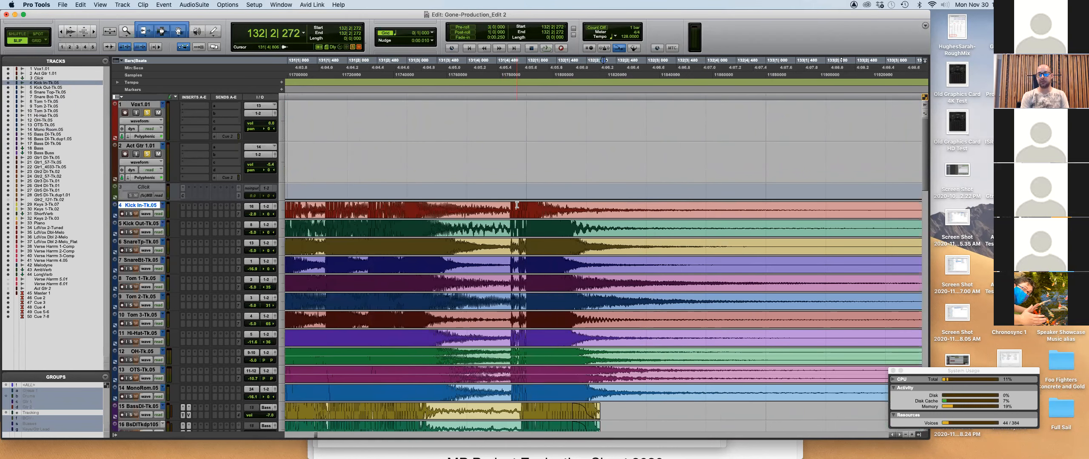
key("r")
left_click_drag(785, 208, 683, 391)
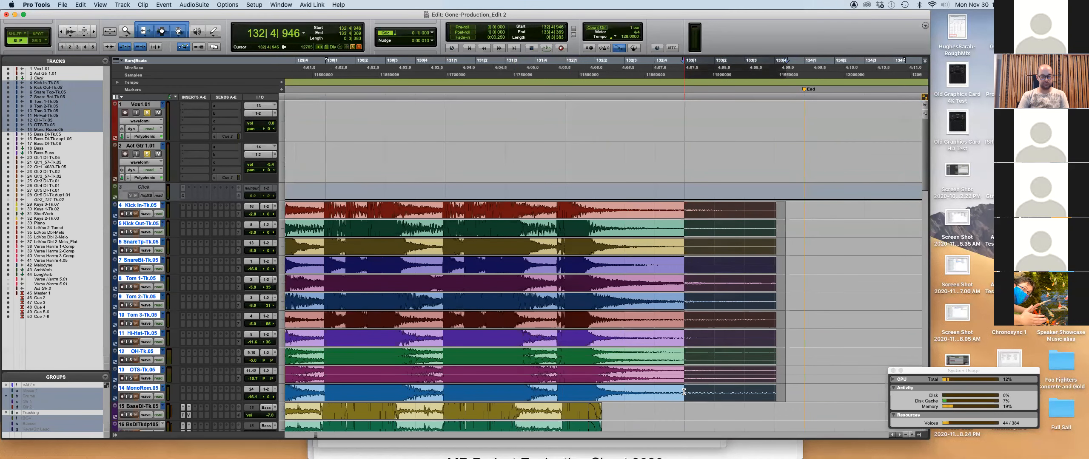
key("ctrl+f")
left_click(433, 208)
Unsolo Vox and Act Gtr, solo drum tracks 4–14, and play the ending.
left_click(146, 154, "alt")
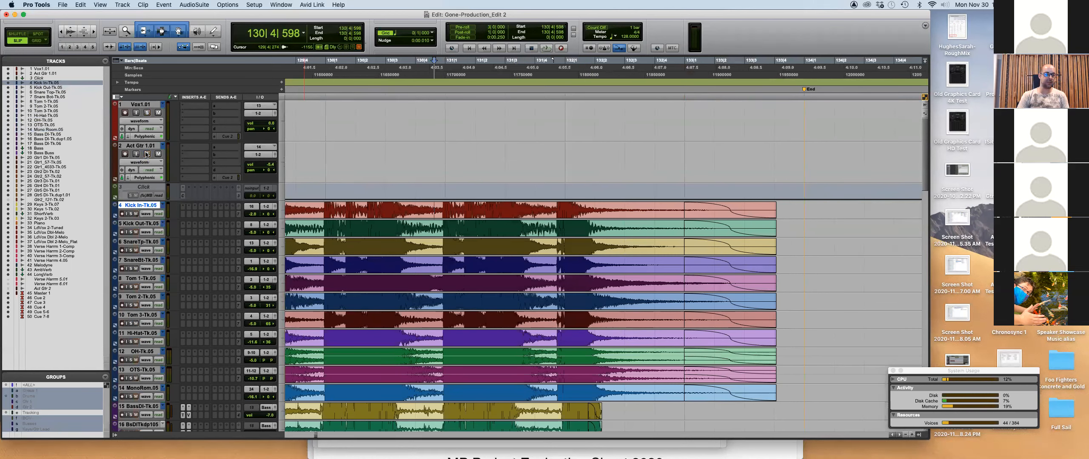
left_click(142, 388, "shift")
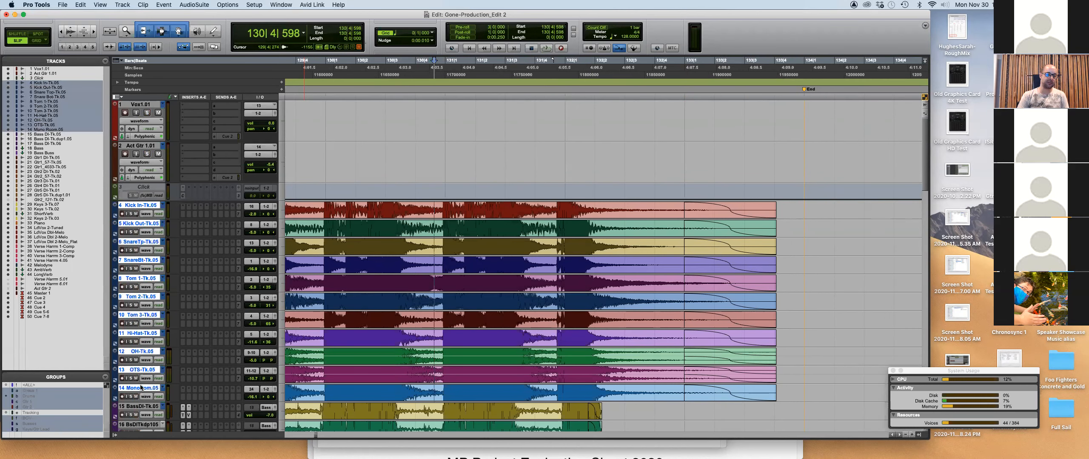
left_click(130, 378)
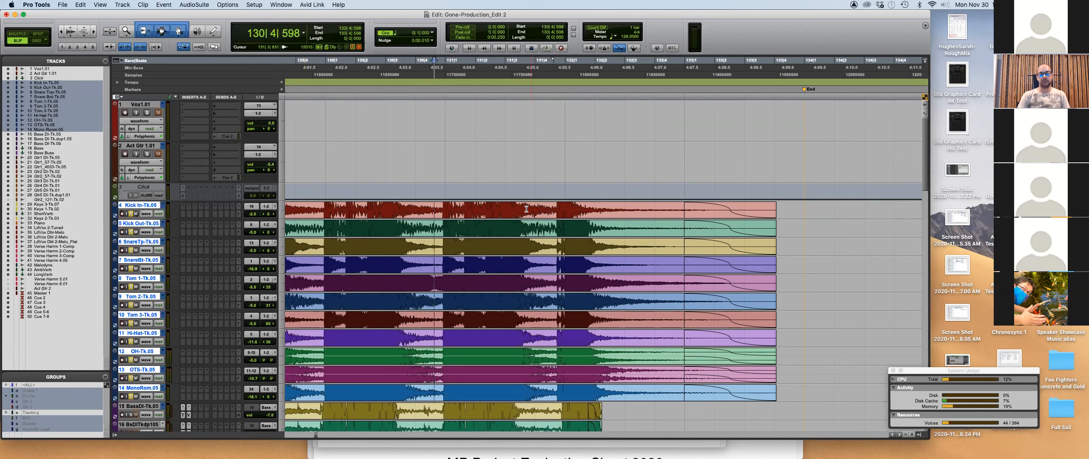
key("space")
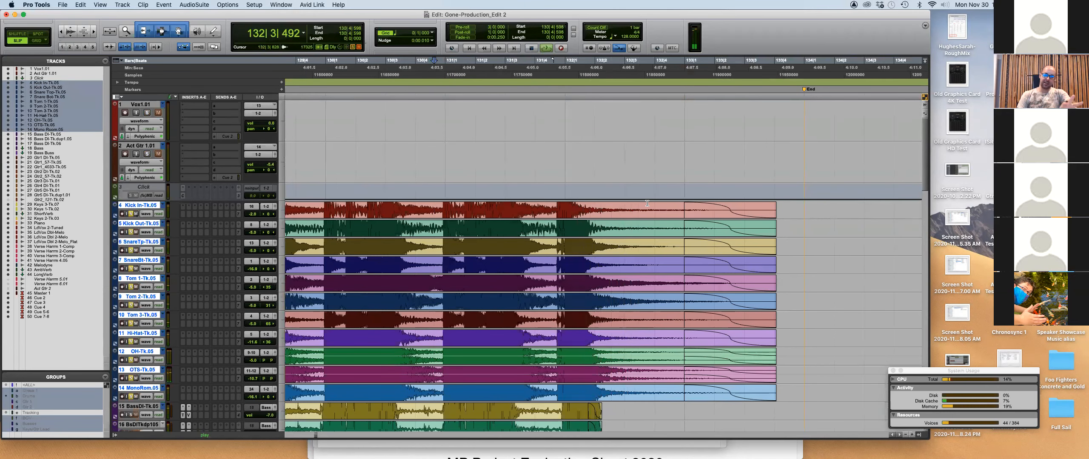
key("space")
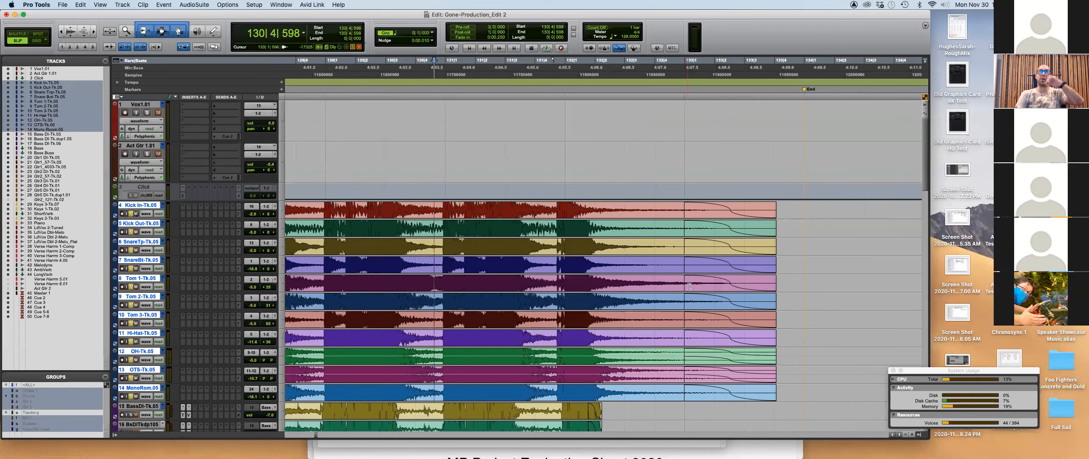
Change the Tom 1 fade-out to a different curve shape.
double_click(688, 288)
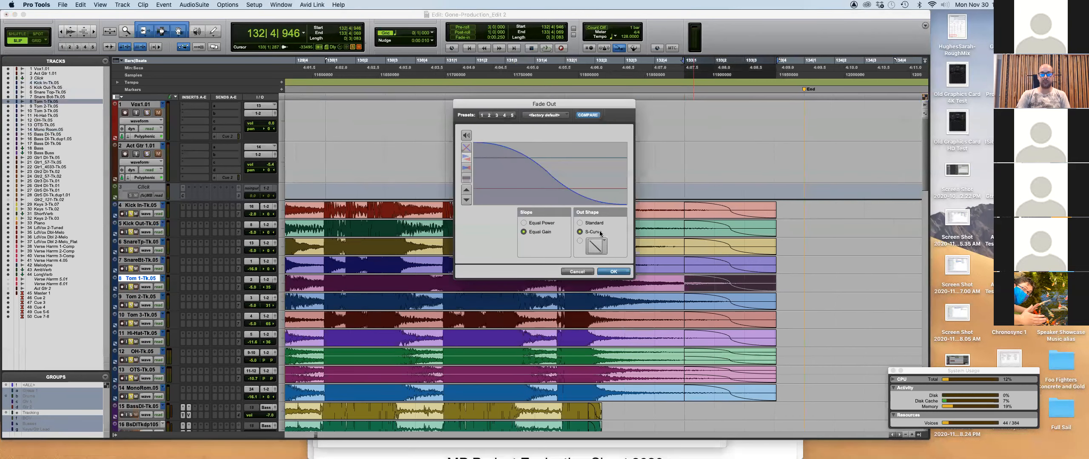
left_click(605, 250)
left_click(602, 231)
left_click(625, 272)
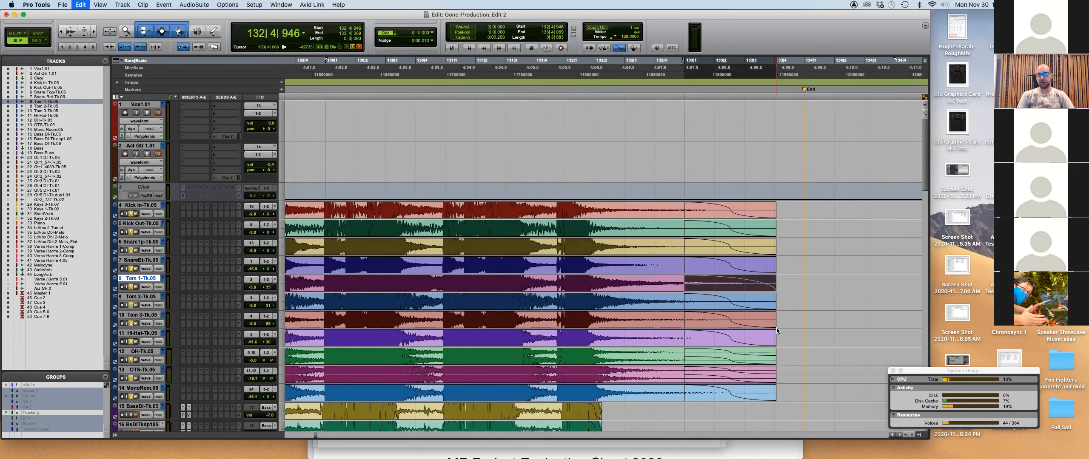
Apply the convex Out Shape to all the selected drum fade-outs.
left_click(749, 273)
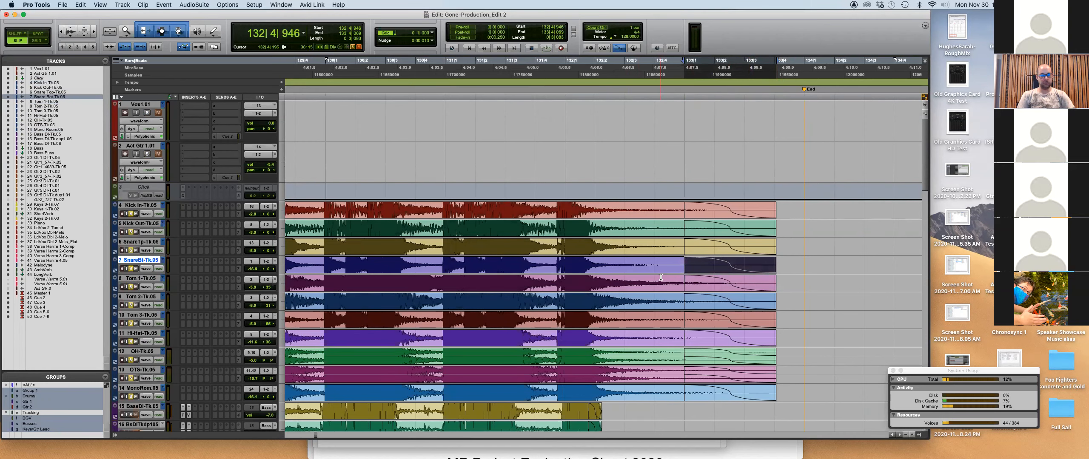
left_click(715, 253)
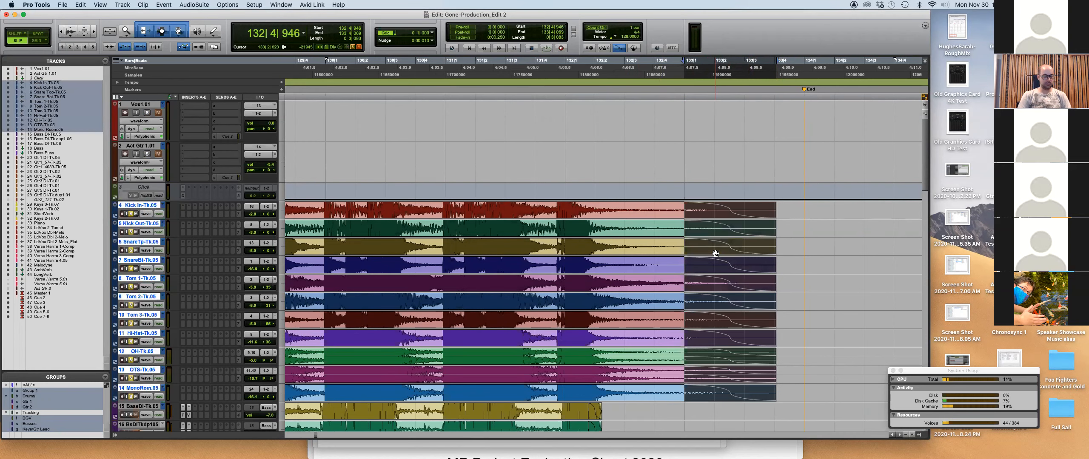
key("super+f")
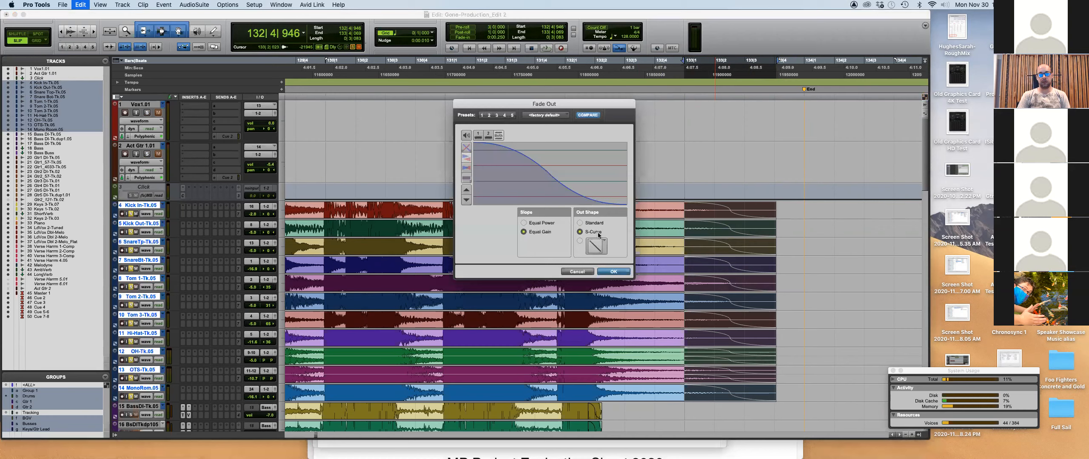
left_click(596, 246)
left_click(617, 273)
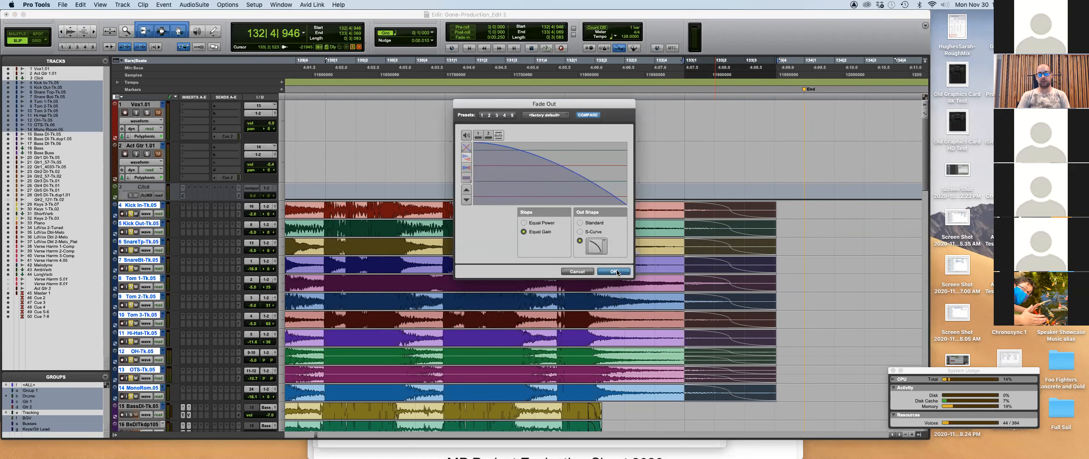
left_click(615, 271)
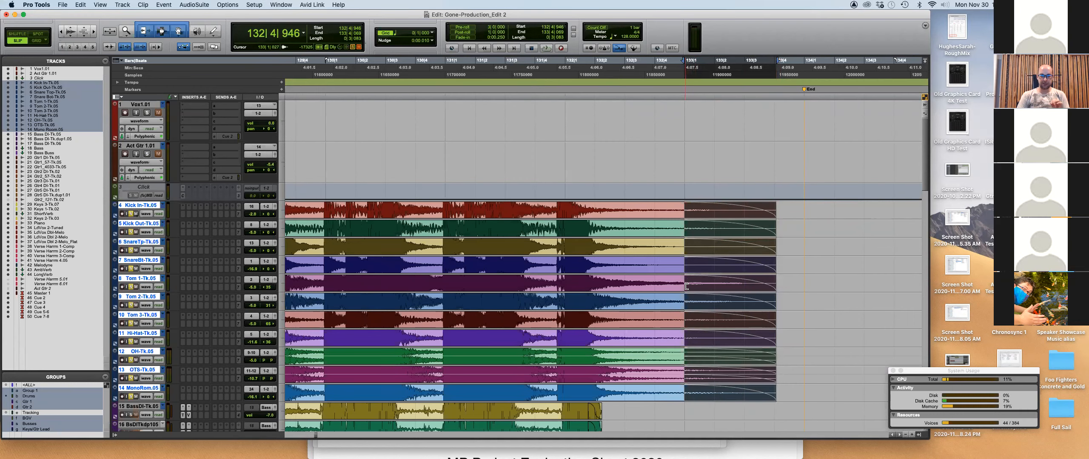
Lengthen the fades to start at 132|3|951 and play from 130|4|625.
left_click_drag(688, 286, 654, 287)
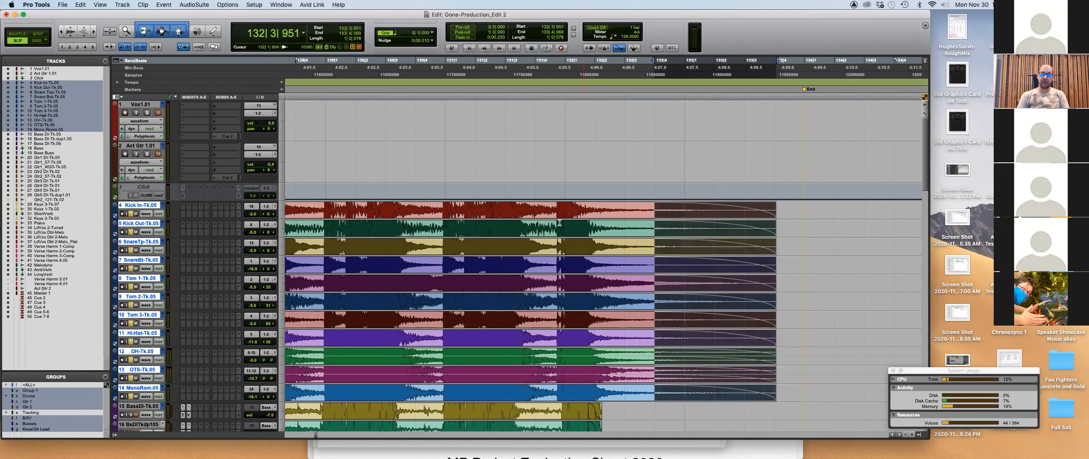
left_click(431, 210)
key("space")
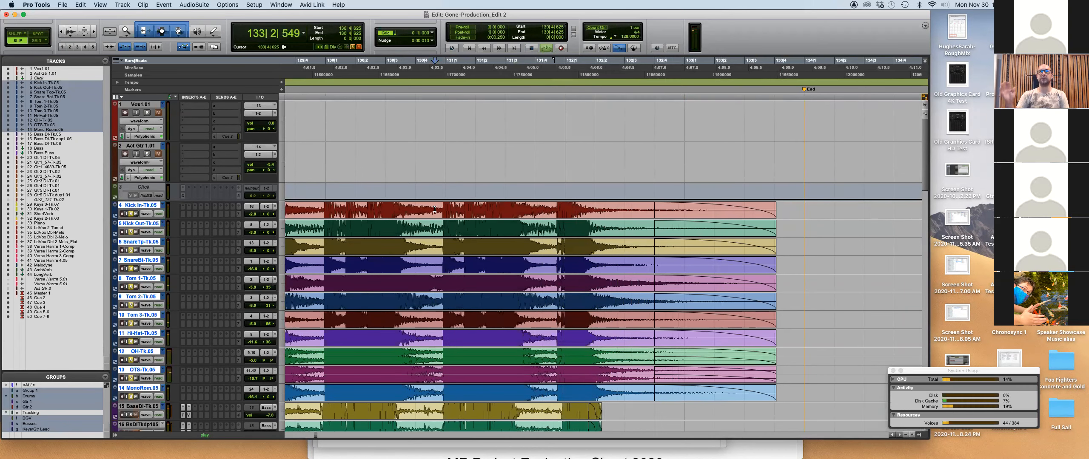
Stop playback and zoom in on the Gtr2 tracks with taller waveforms.
key("space")
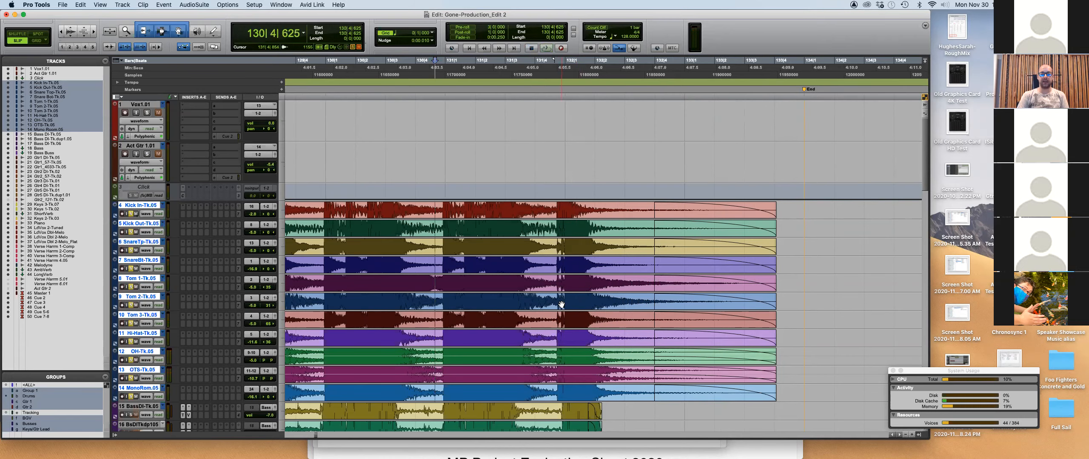
scroll(561, 304, "down", 5)
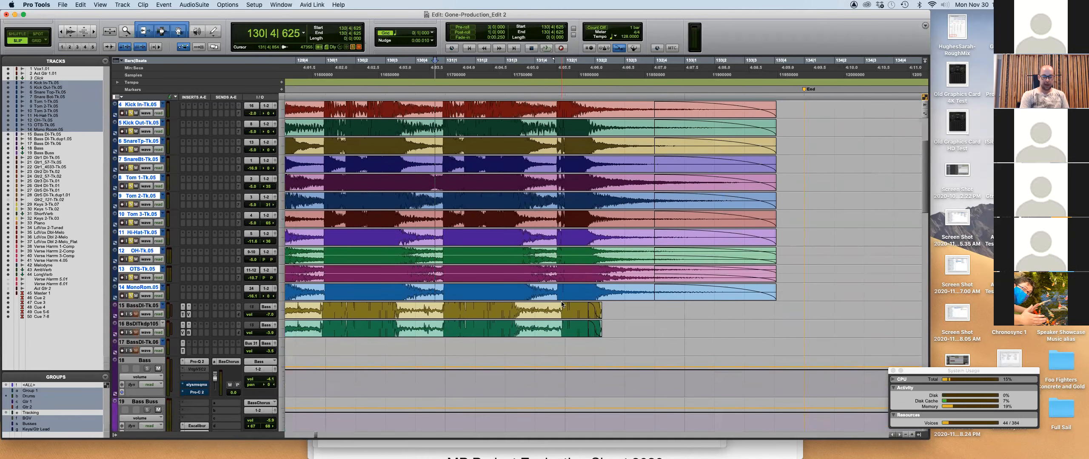
key("alt+super+bracketleft")
key("alt+super+bracketleft")
key("alt+super+bracketleft")
key("alt+super+bracketleft")
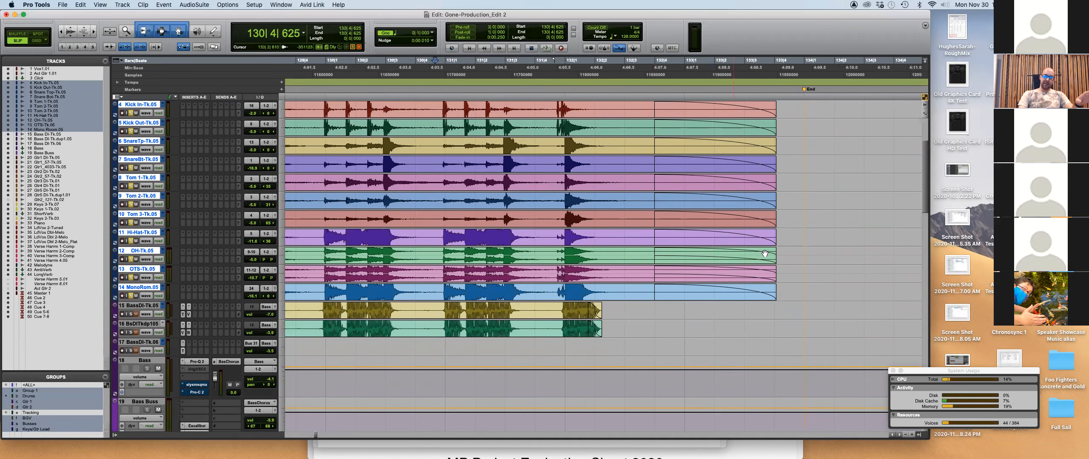
scroll(701, 218, "up", 5)
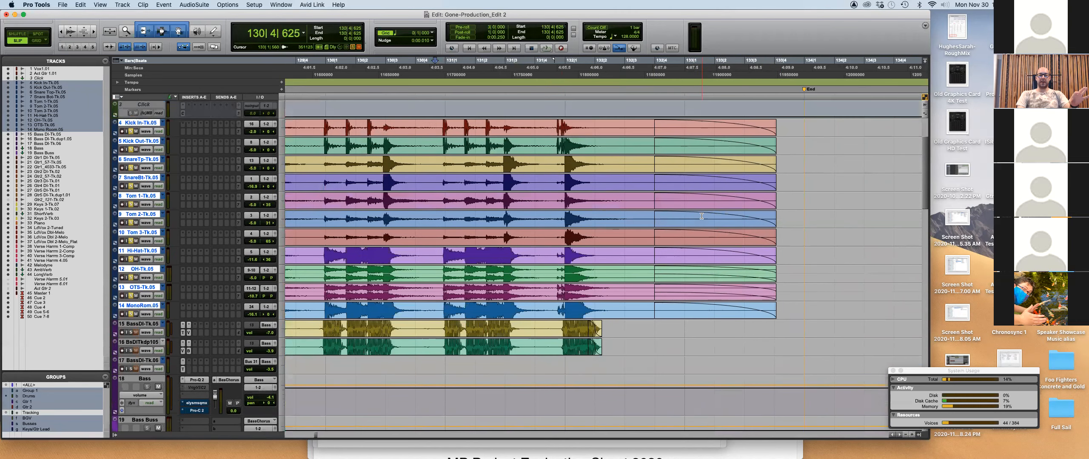
scroll(701, 218, "down", 1)
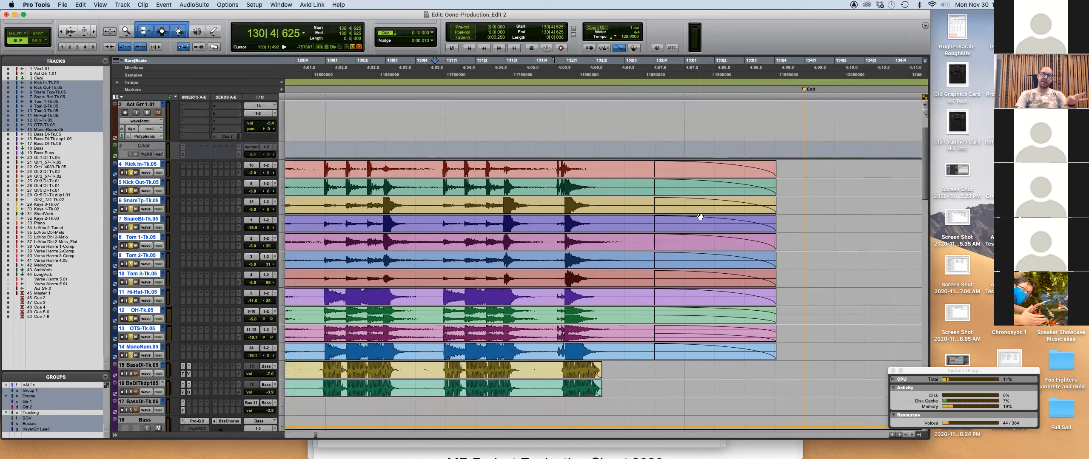
scroll(666, 241, "down", 3)
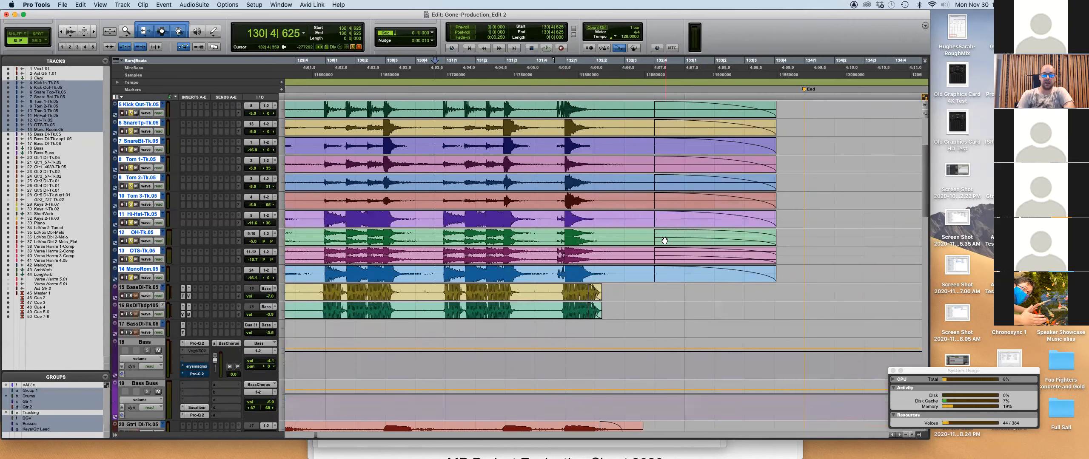
scroll(594, 307, "down", 1)
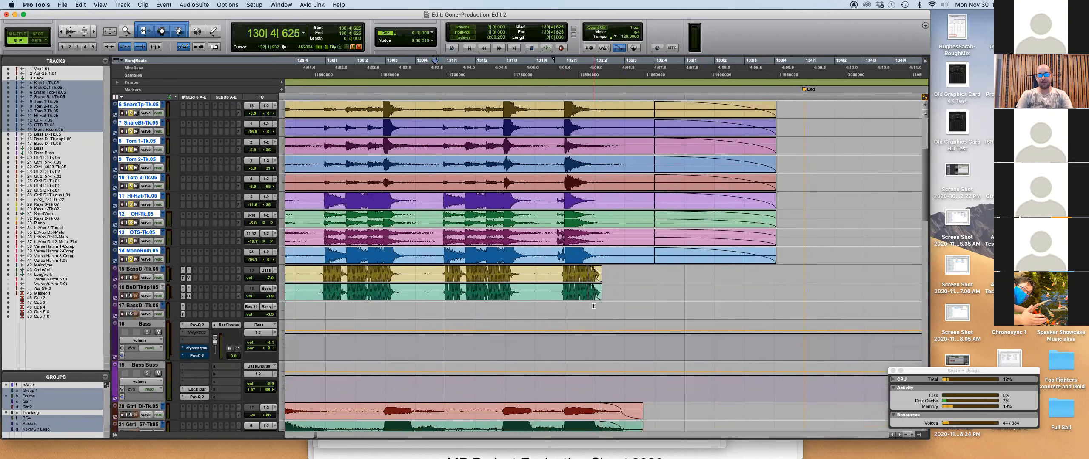
left_click(593, 306)
key("super+bracketright")
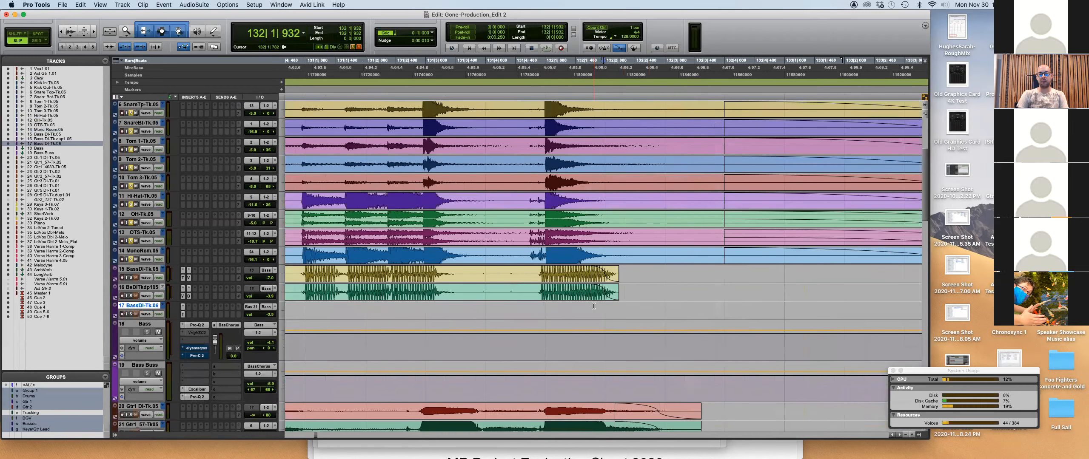
scroll(592, 344, "down", 3)
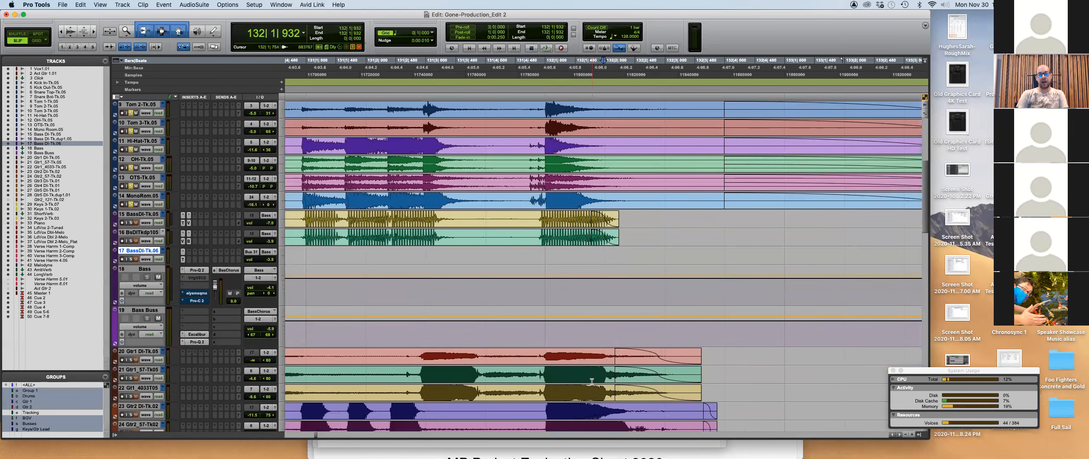
scroll(588, 390, "down", 1)
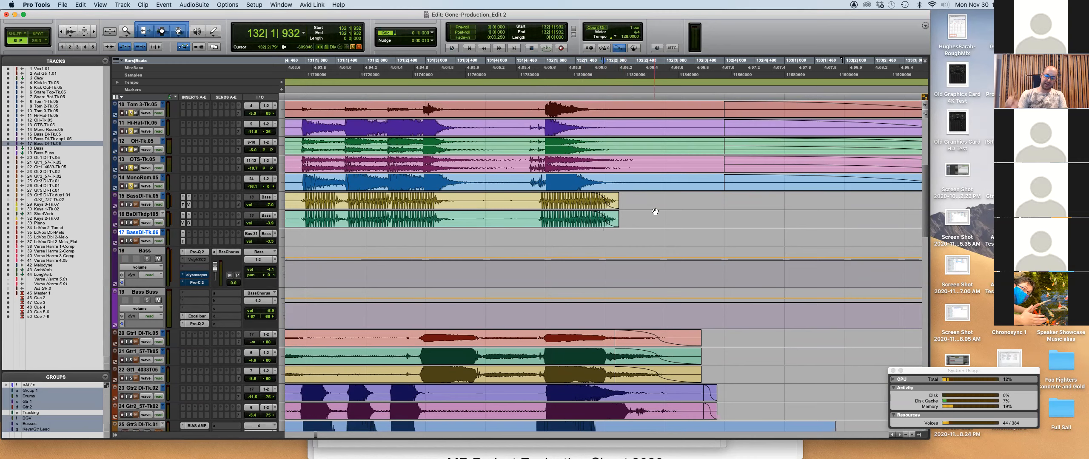
scroll(654, 212, "down", 3)
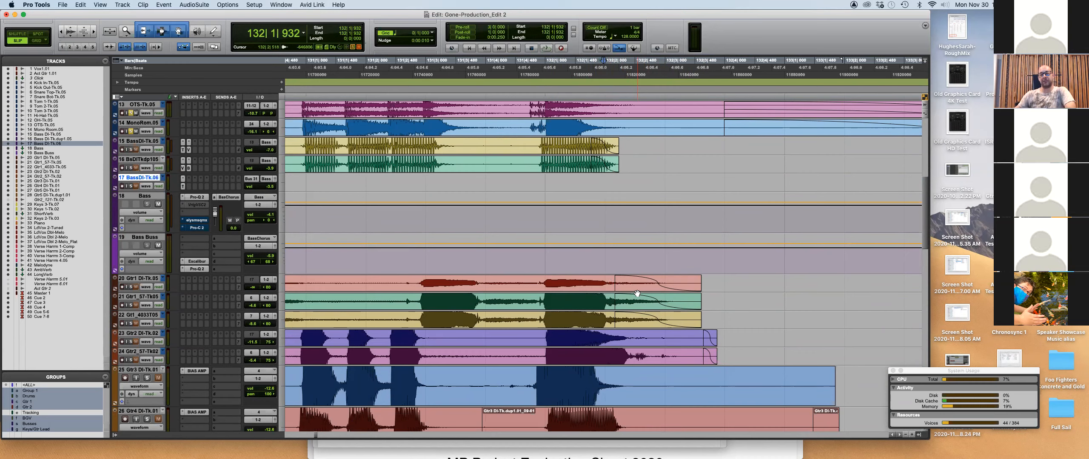
scroll(676, 336, "down", 1)
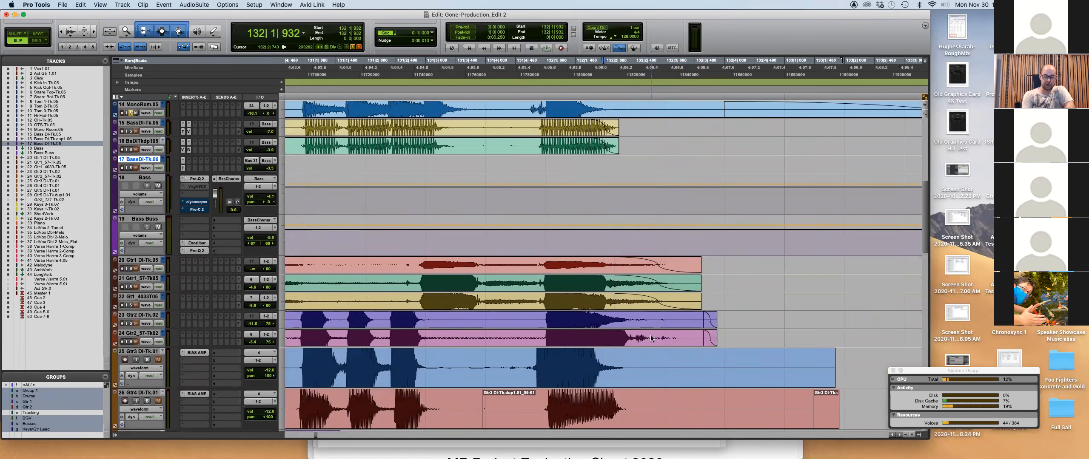
key("alt+super+bracketright")
key("alt+super+bracketright")
key("alt+super+bracketright")
key("alt+super+bracketright")
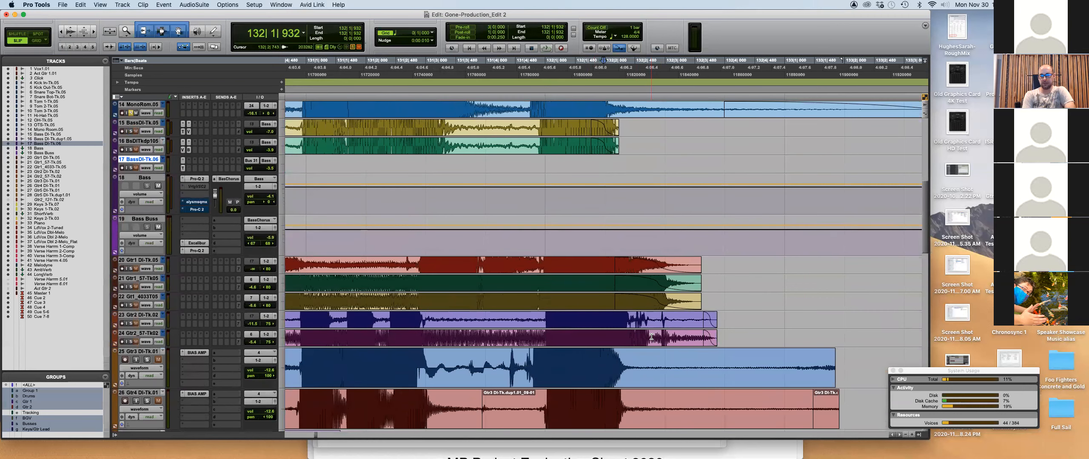
Trim the Gtr2 DI and Gtr2_57 clip ends earlier, undoing the overshoot.
left_click_drag(706, 338, 648, 334)
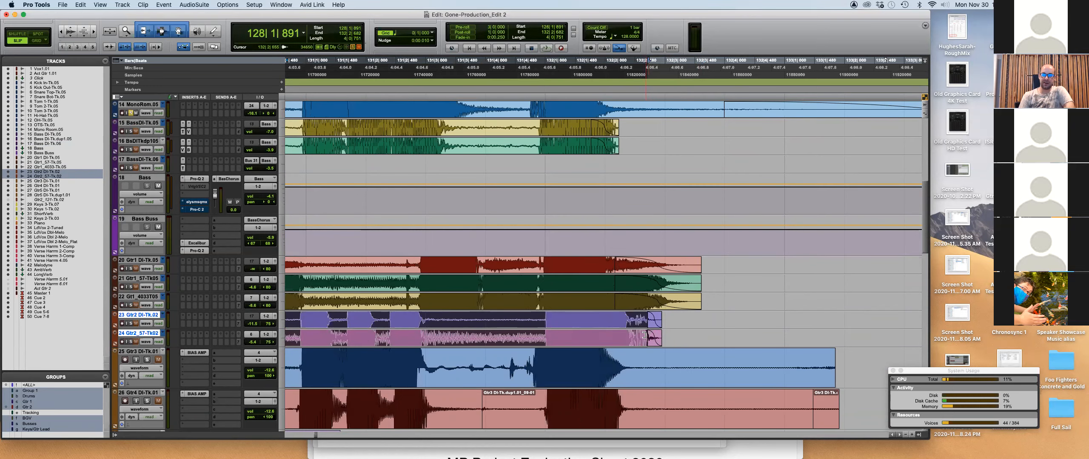
left_click_drag(644, 335, 692, 337)
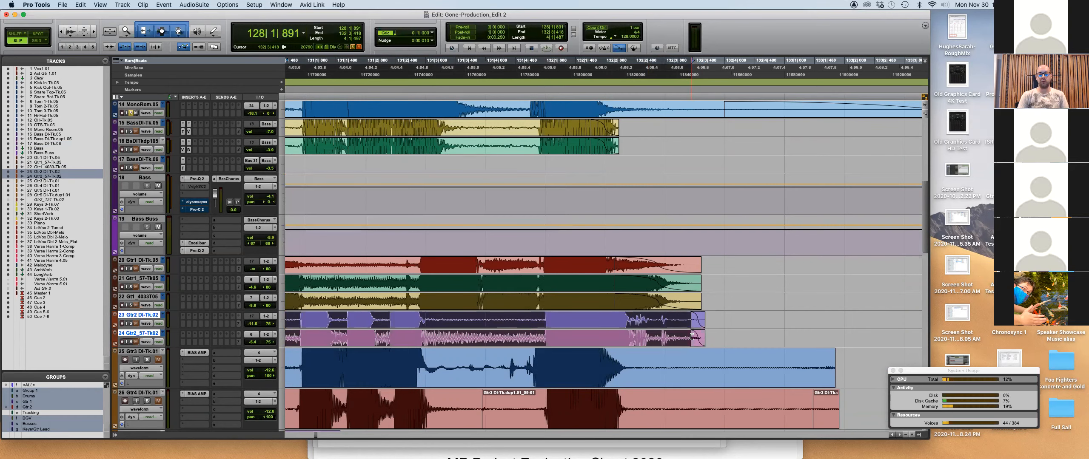
key("super+z")
scroll(712, 360, "down", 4)
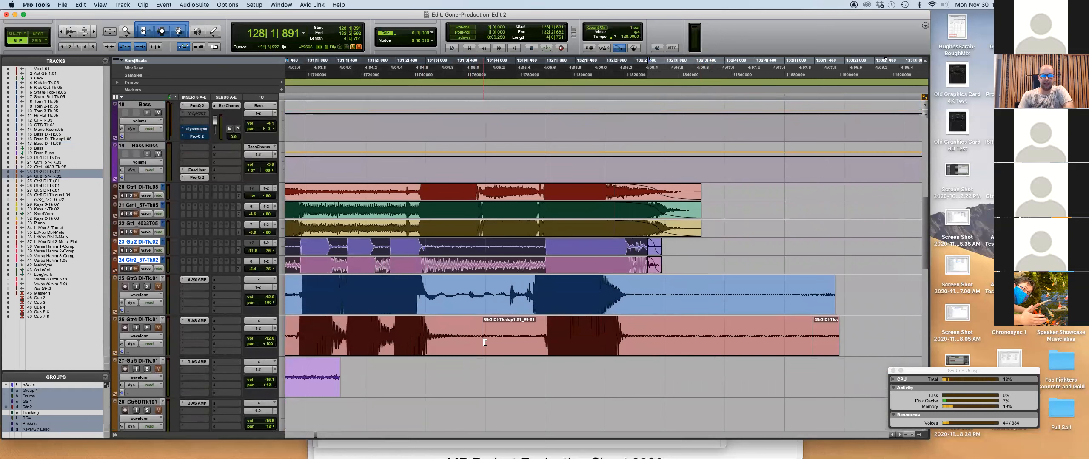
Delete the Gtr3 and Gtr4 clip tails and add fade-outs to their ends.
left_click_drag(857, 280, 645, 331)
key("Delete")
left_click_drag(482, 340, 508, 352)
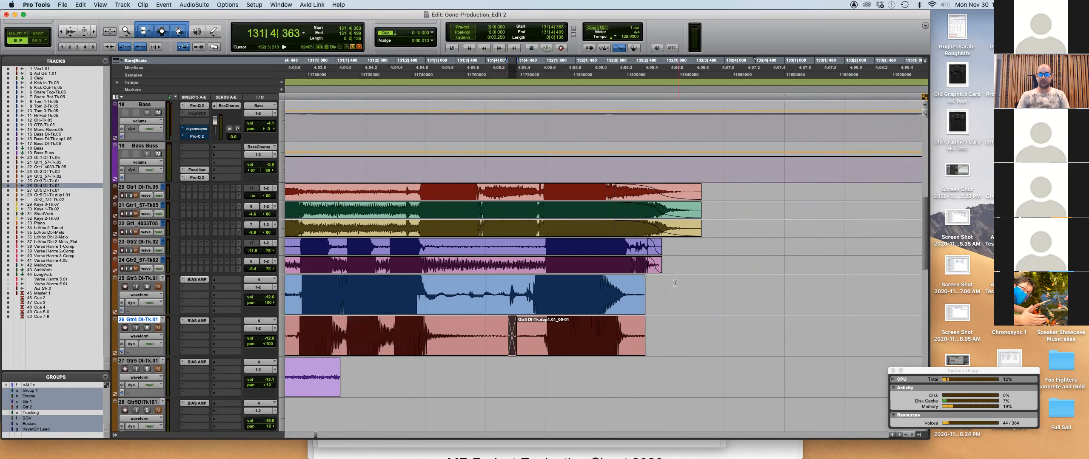
left_click_drag(674, 282, 628, 336)
key("ctrl+super+f")
scroll(703, 328, "down", 3)
scroll(703, 329, "down", 2)
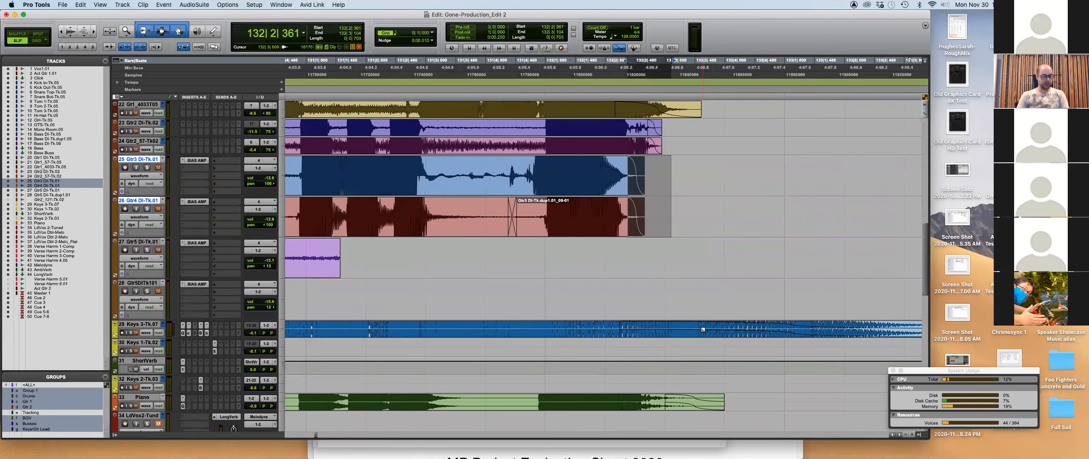
Zoom out and fade out the end of the Gtr5 clip.
key("r")
scroll(673, 301, "left", 3)
left_click_drag(571, 241, 530, 332)
left_click(475, 290)
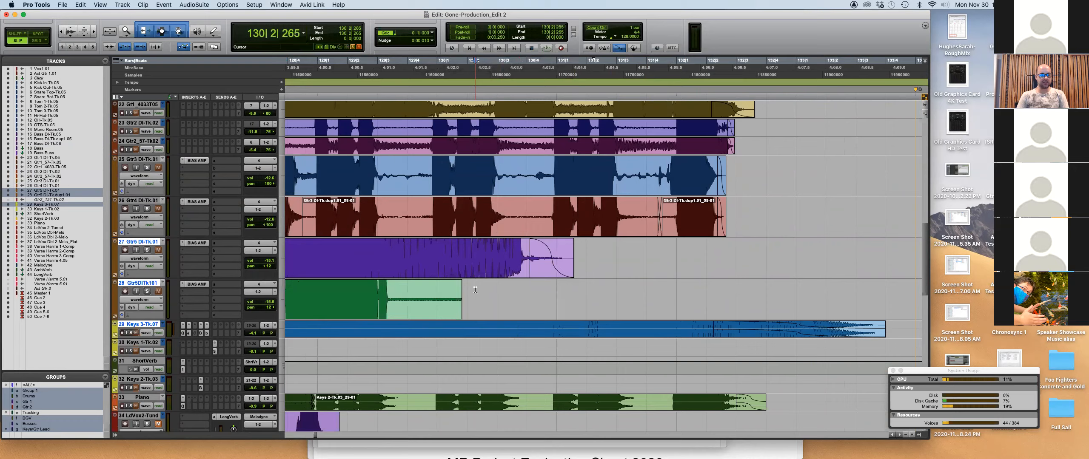
With edit groups suspended, audition and trim the green guitar DI clip's end shorter.
scroll(475, 290, "left", 3)
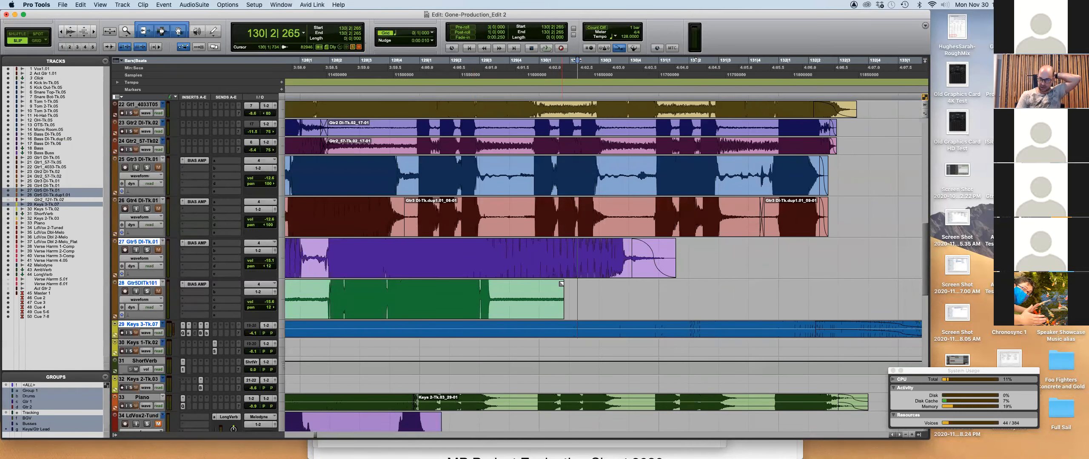
key("shift+super+g")
mouse_move(561, 284)
left_mouse_down()
mouse_move(500, 290)
mouse_move(522, 290)
left_mouse_up()
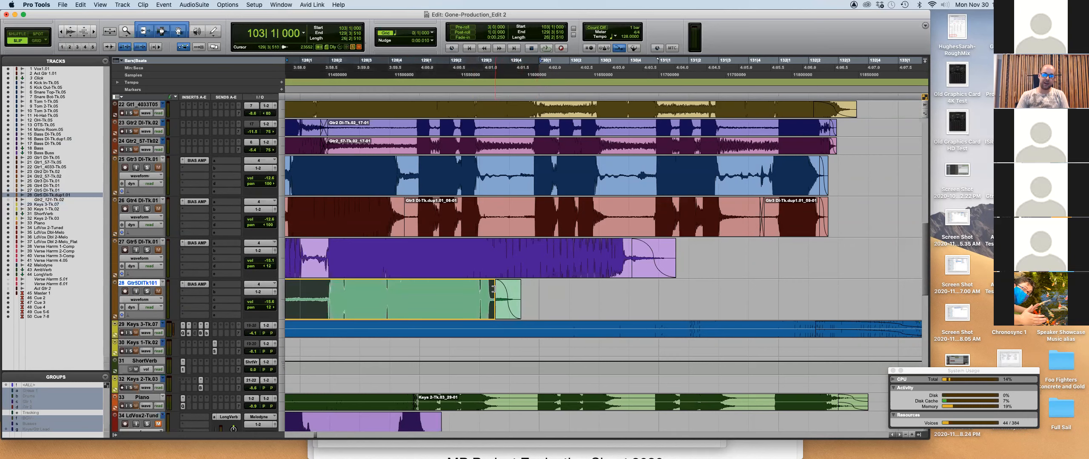
left_click(448, 294)
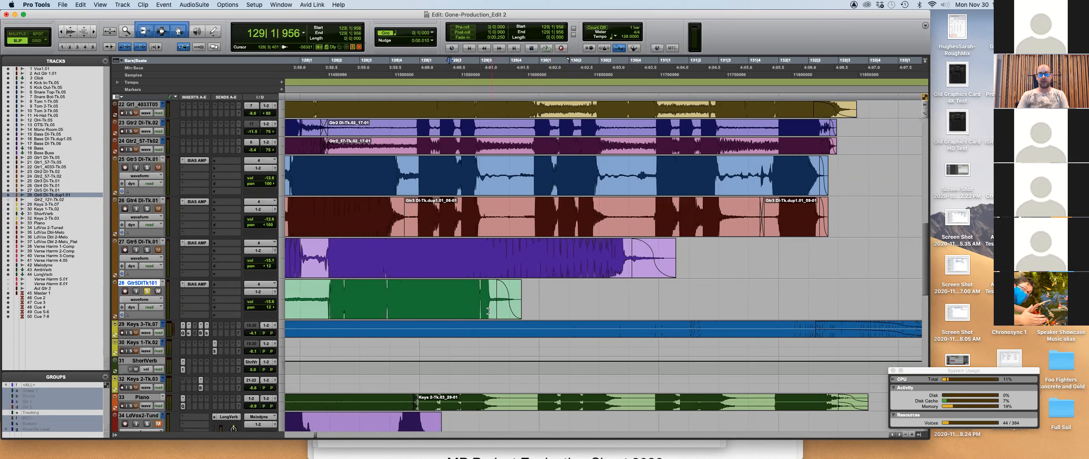
key("super+z")
key("super+z")
left_click(443, 290)
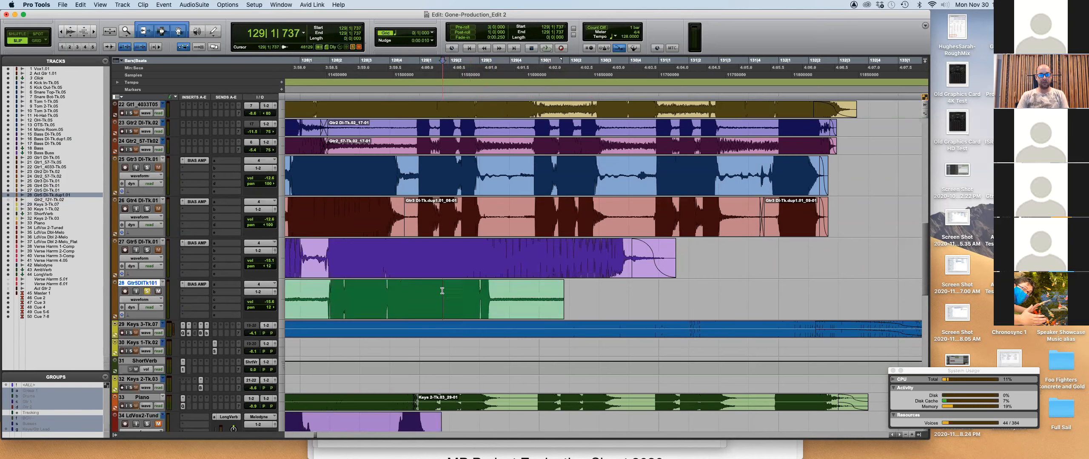
left_click_drag(495, 298, 571, 300)
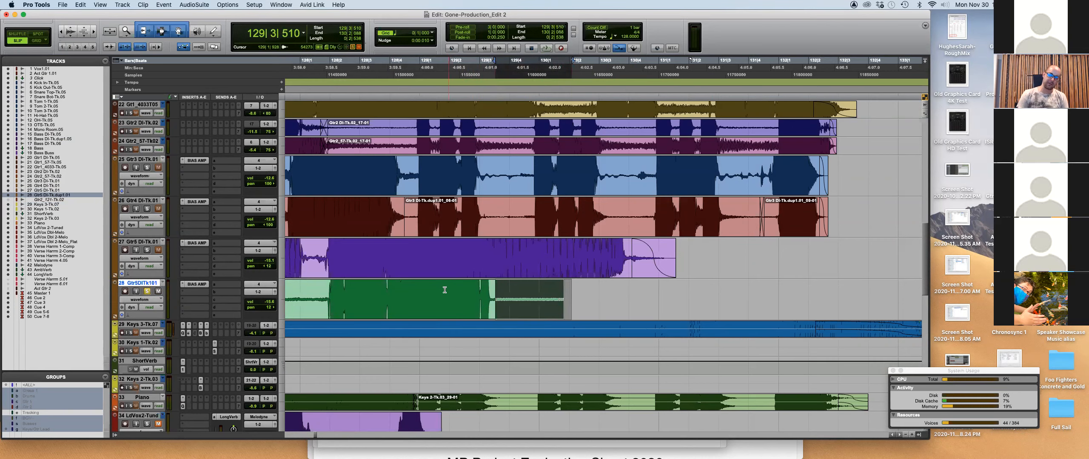
left_click(404, 294)
key("space")
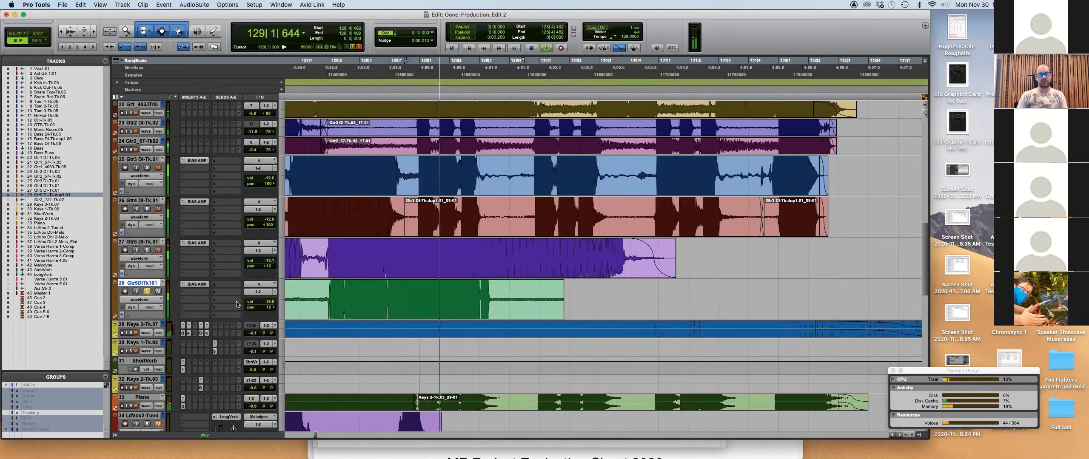
key("space")
left_click_drag(562, 283, 551, 300)
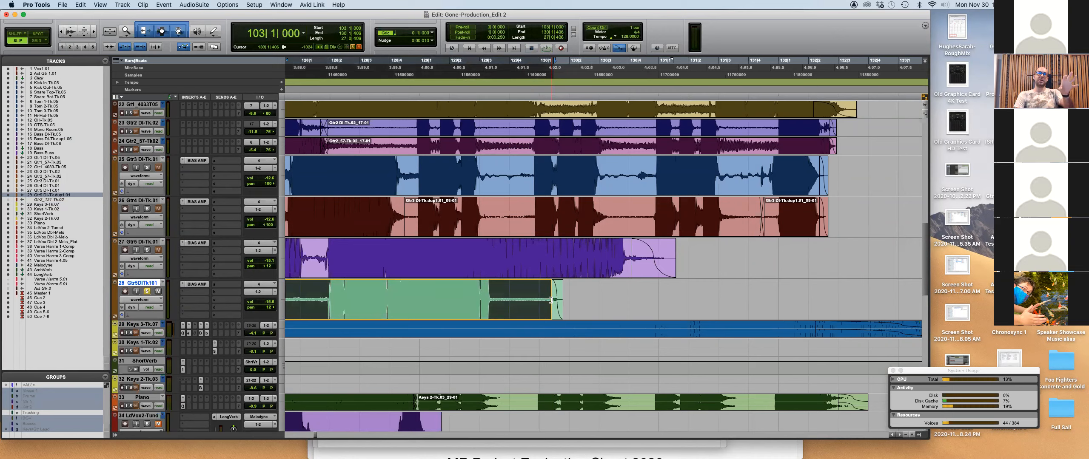
left_click_drag(550, 300, 489, 291)
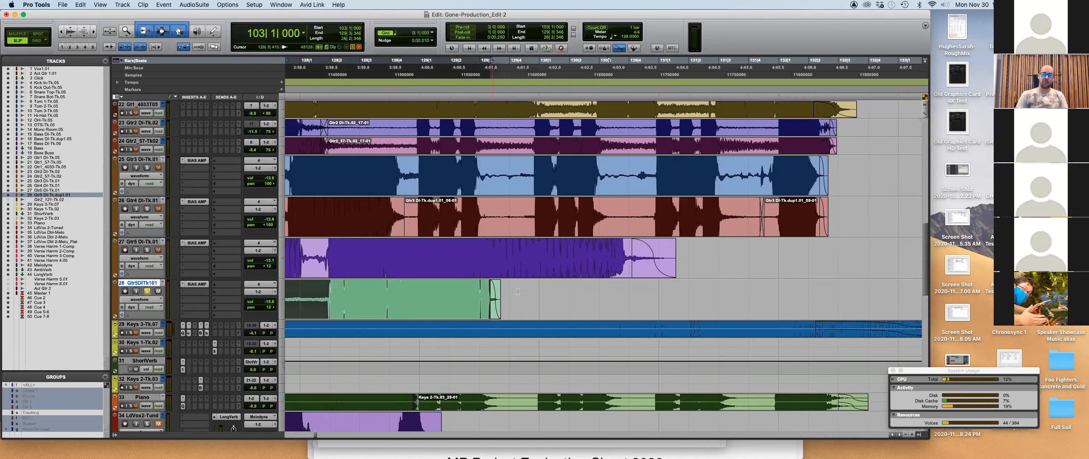
Fine-trim the green clip's end further, then widen the view to the End marker.
left_click(404, 291)
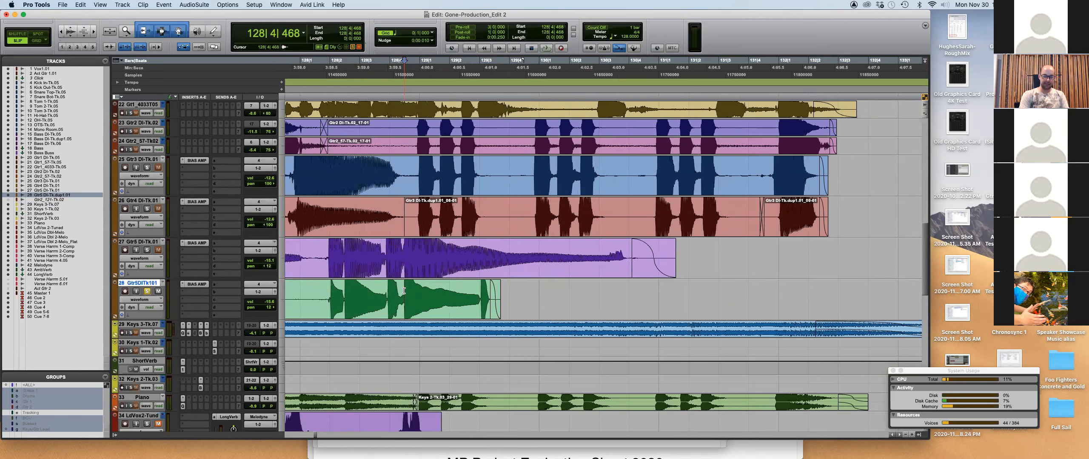
key("super+bracketright")
key("super+bracketright")
key("super+bracketright")
key("super+bracketright")
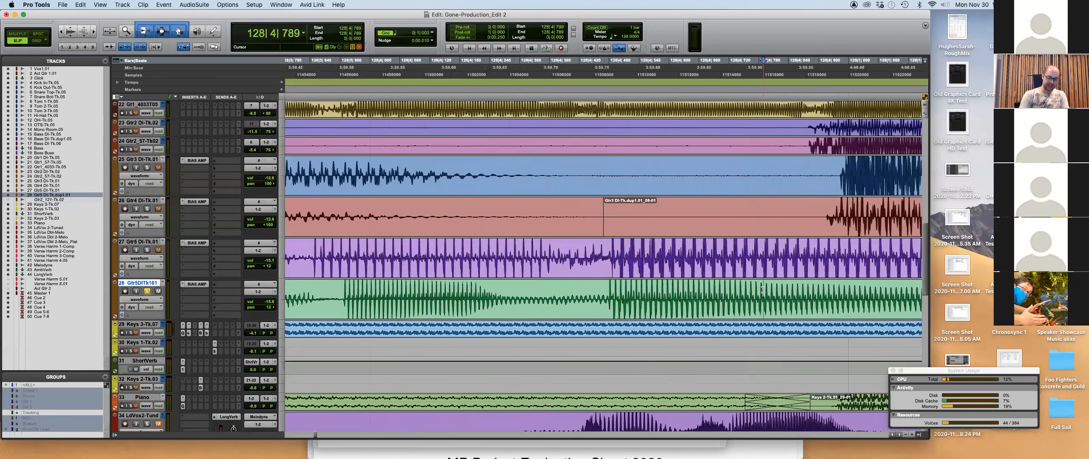
key("Tab")
key("super+bracketright")
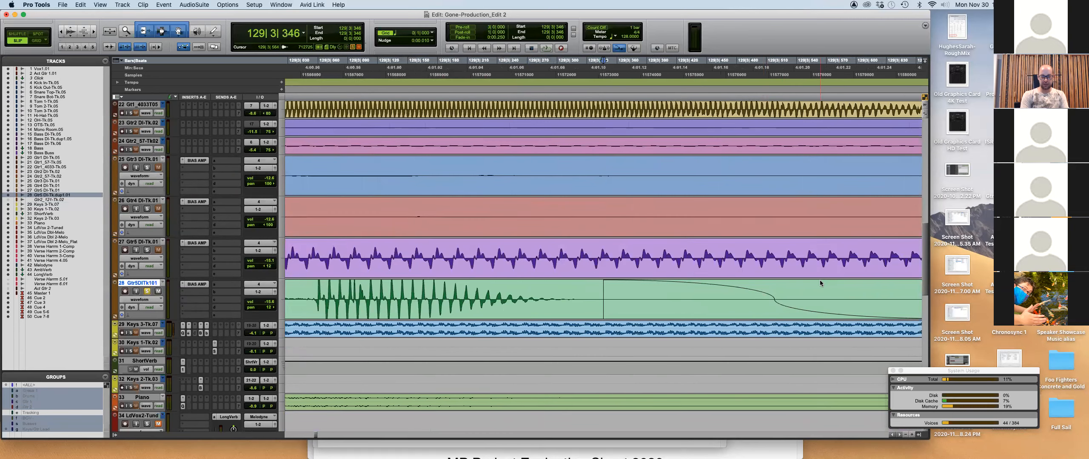
key("super+alt+bracketright")
key("super+alt+bracketright")
key("super+alt+bracketright")
key("super+bracketleft")
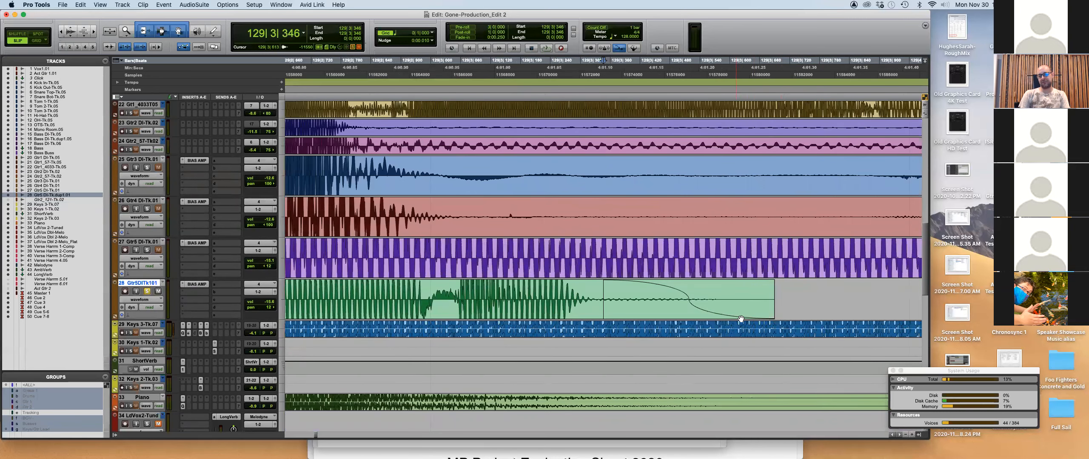
left_click_drag(601, 311, 589, 311)
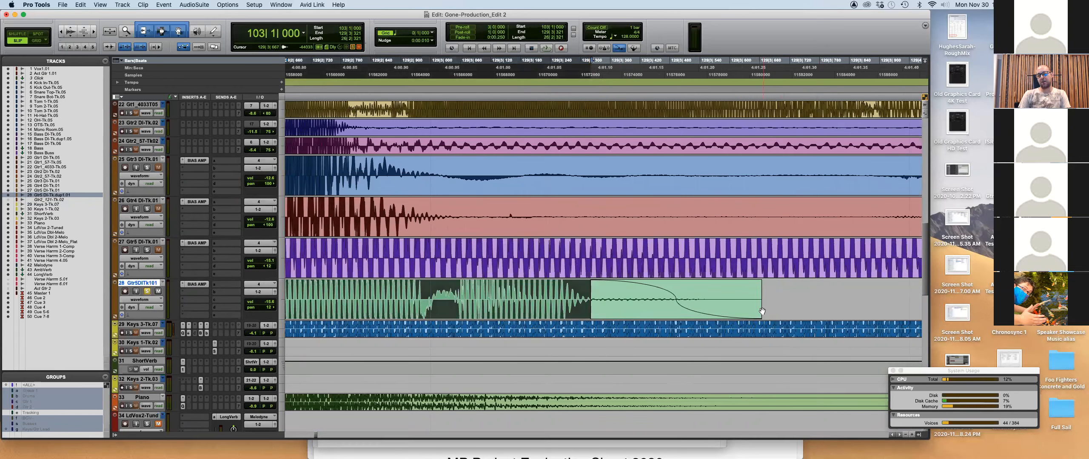
left_click_drag(758, 312, 606, 300)
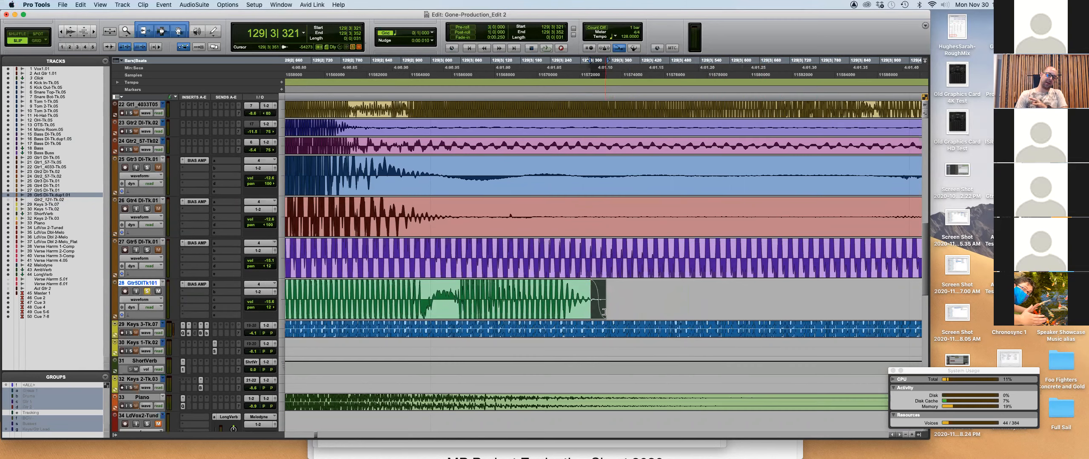
key("super+bracketleft")
key("super+bracketleft")
key("super+bracketleft")
key("super+bracketleft")
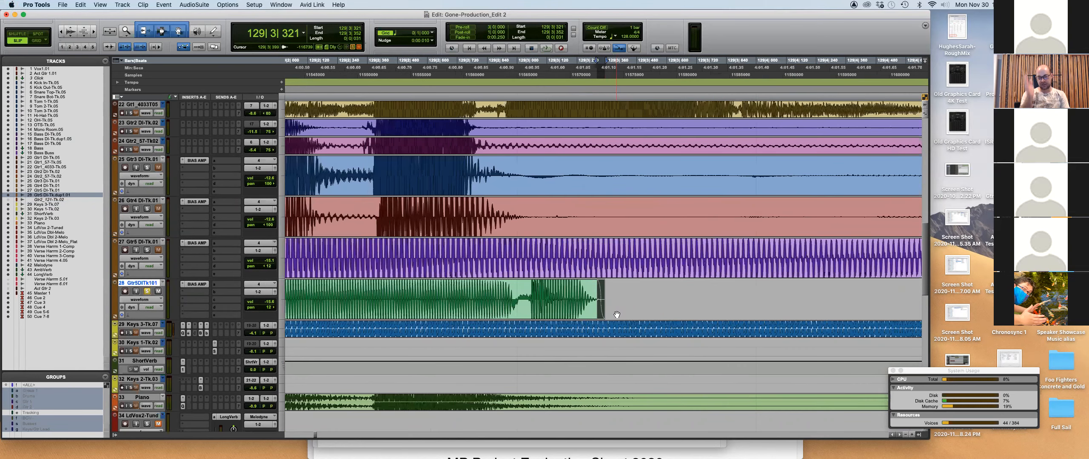
key("super+bracketleft")
key("super+bracketleft")
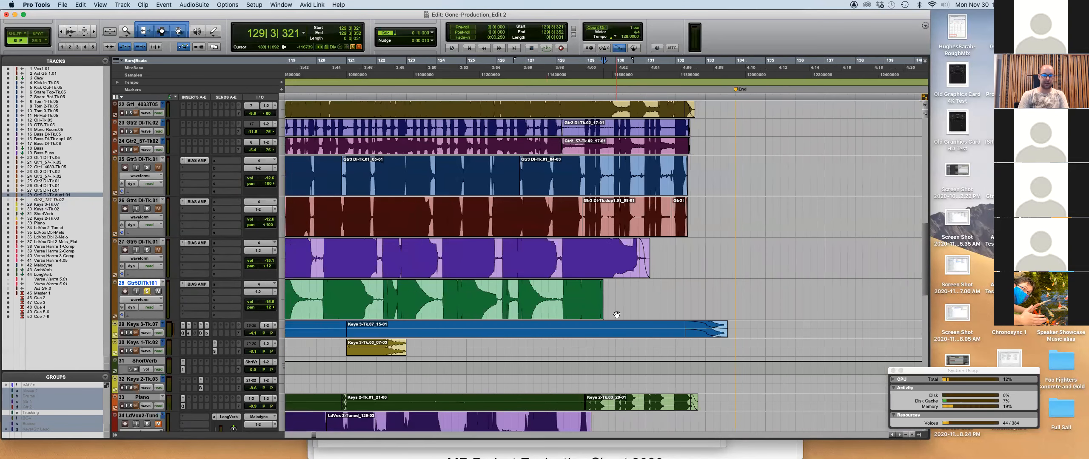
Bring the final bars into view and add a short fade-out to track 34's vocal clip.
scroll(667, 290, "down", 1)
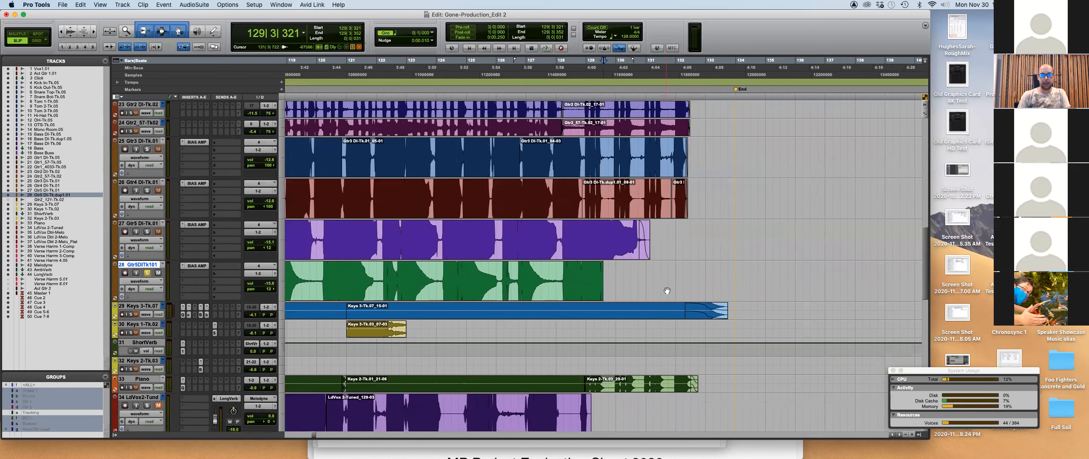
key("super+bracketright")
key("super+bracketright")
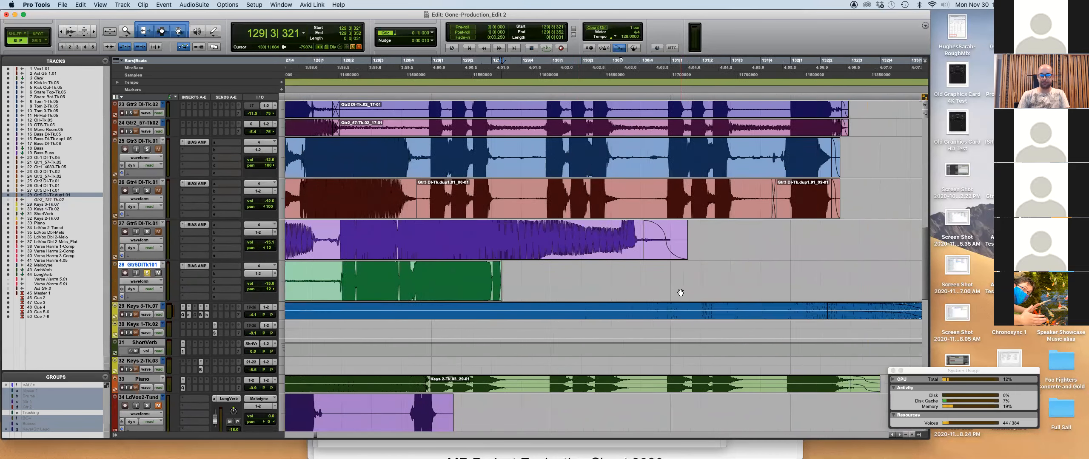
scroll(678, 293, "left", 4)
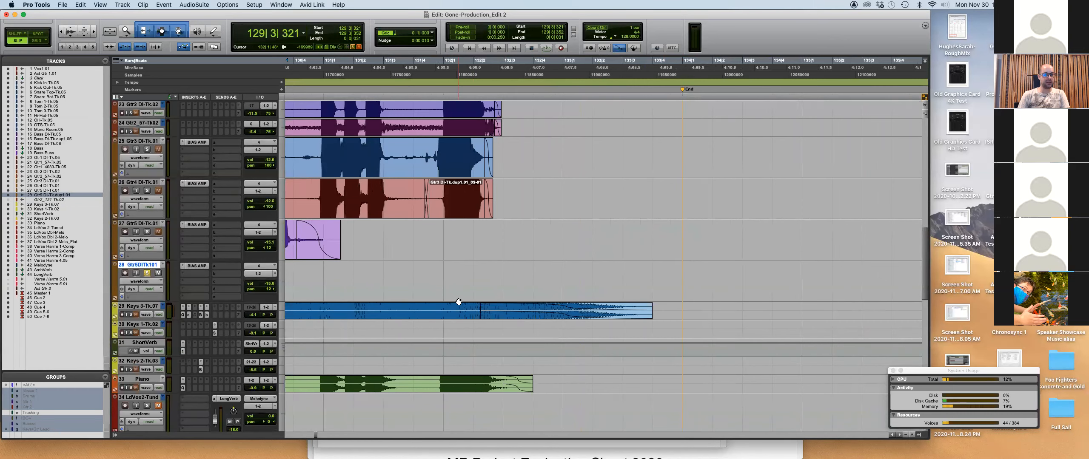
scroll(458, 301, "down", 3)
scroll(460, 300, "up", 3)
key("super+bracketleft")
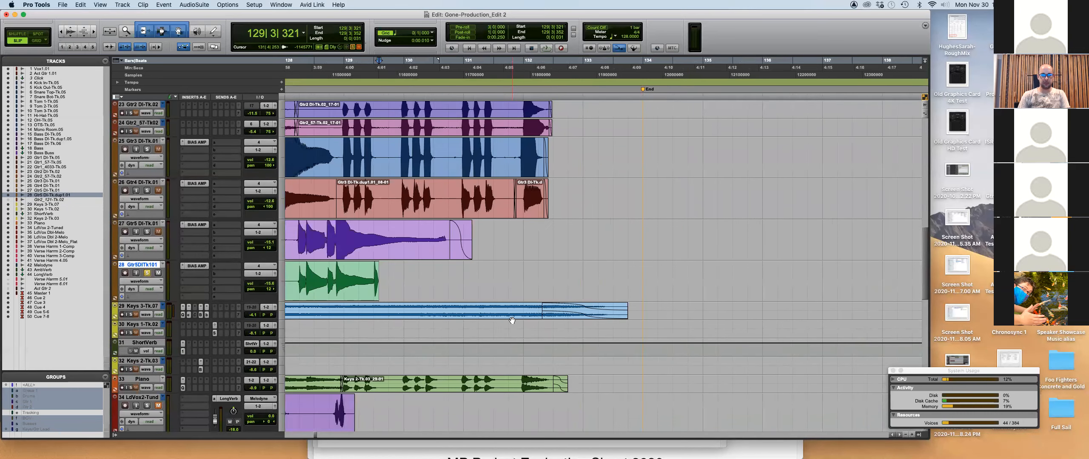
key("super+bracketleft")
scroll(512, 321, "down", 3)
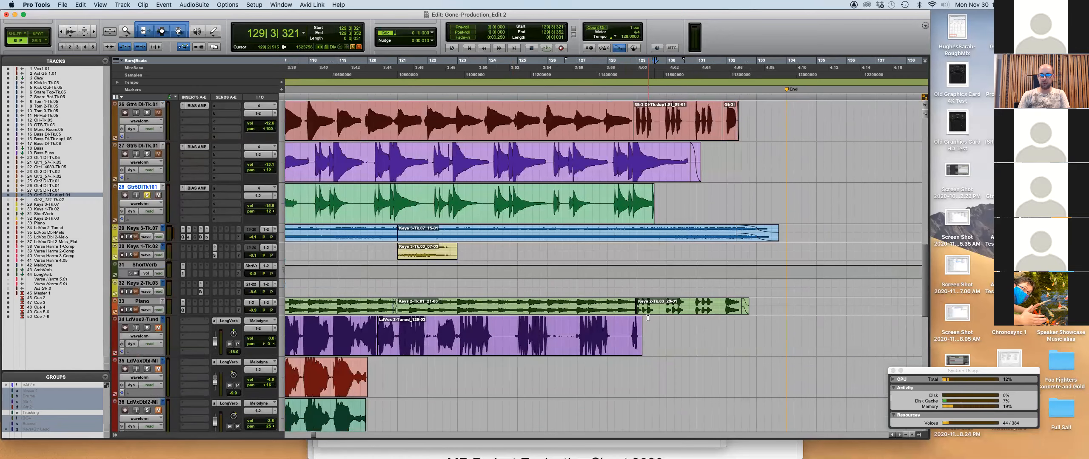
left_click_drag(641, 320, 640, 320)
Add a short fade-out to the end of track 35's vocal clip.
left_click(341, 368)
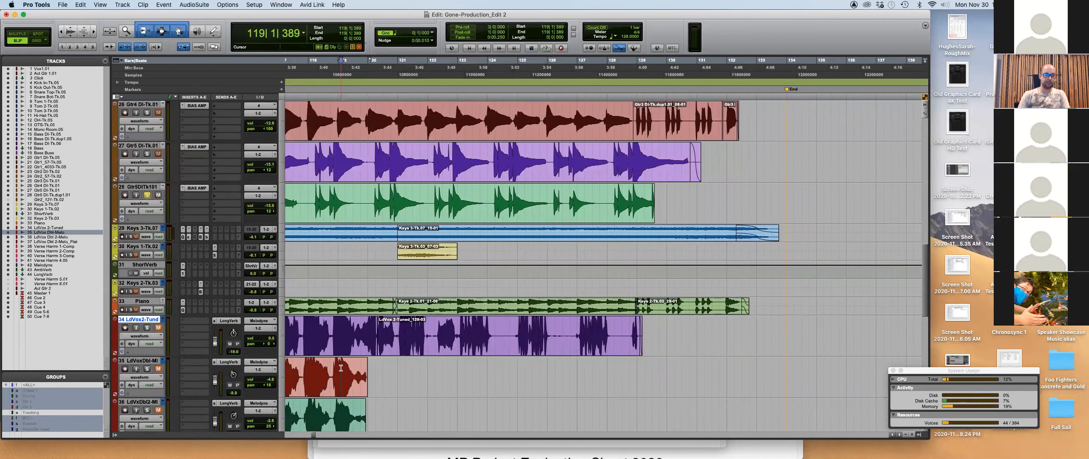
key("super+bracketright")
key("super+bracketright")
key("super+bracketright")
scroll(713, 388, "down", 1)
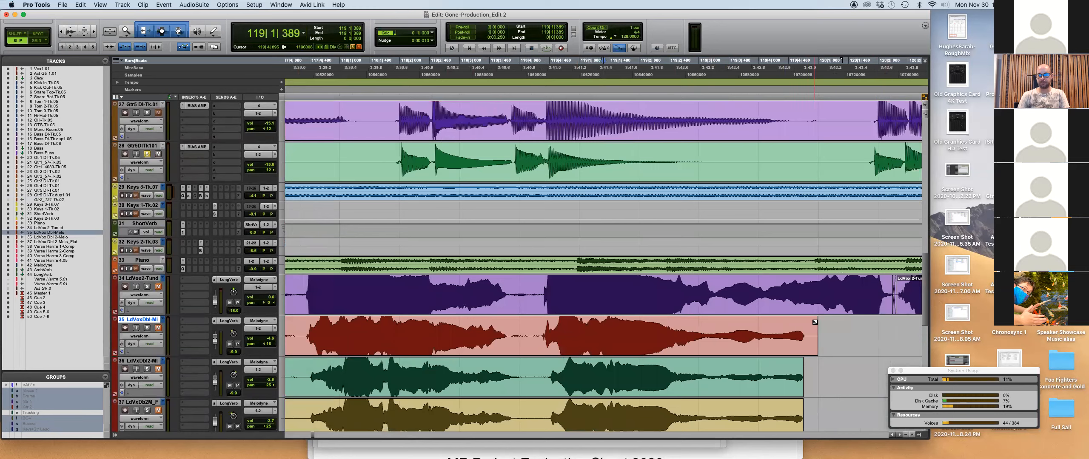
left_click_drag(817, 320, 810, 319)
scroll(826, 333, "down", 3)
Zoom out across the song and return to the session start.
key("super+bracketleft")
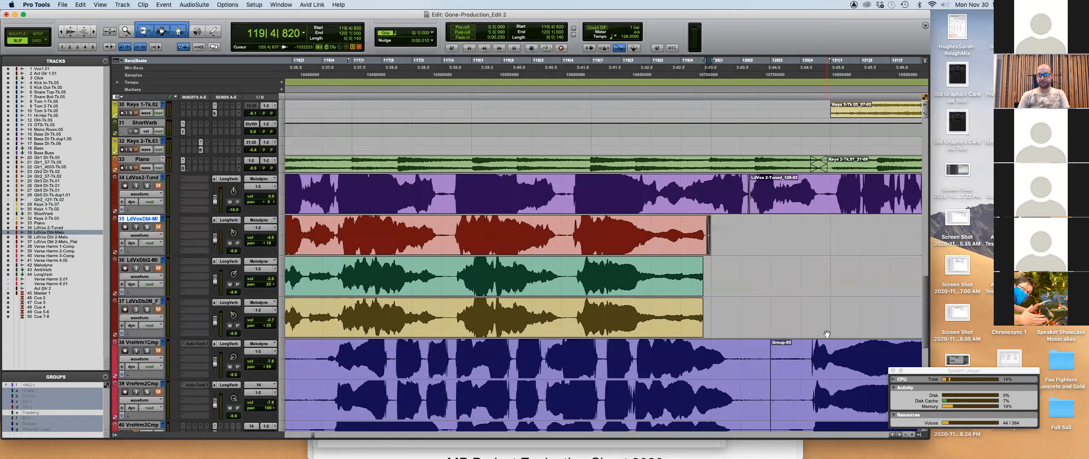
scroll(827, 332, "down", 1)
key("super+bracketleft")
scroll(701, 351, "down", 3)
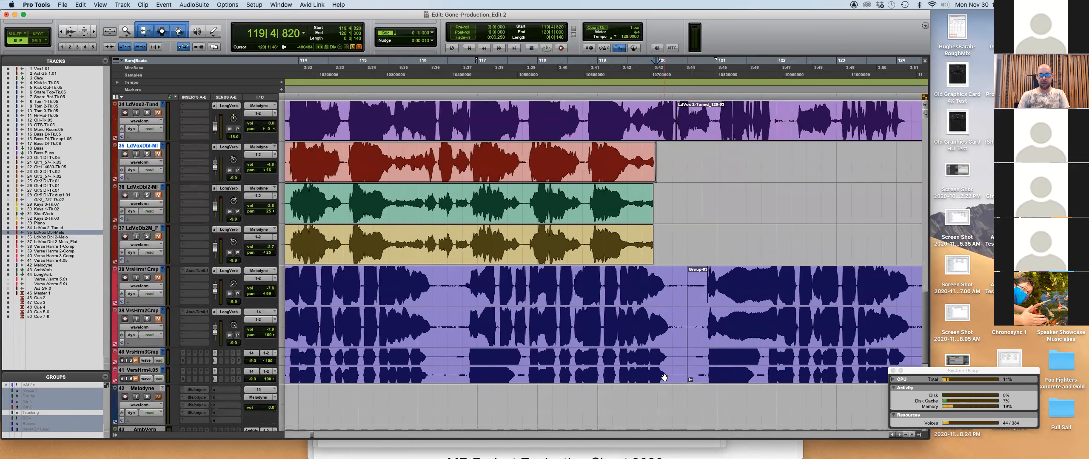
key("super+bracketleft")
key("super+bracketleft")
key("super+bracketleft")
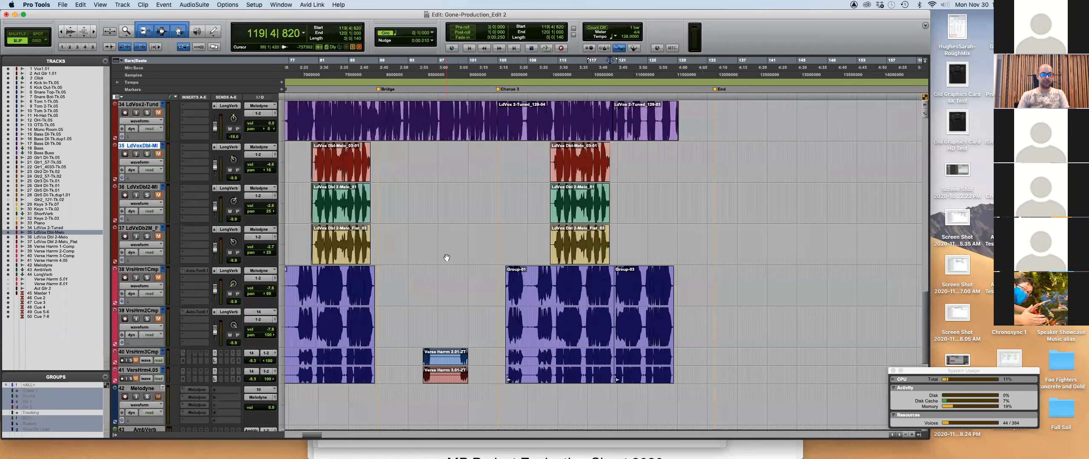
scroll(447, 258, "left", 10)
key("super+bracketright")
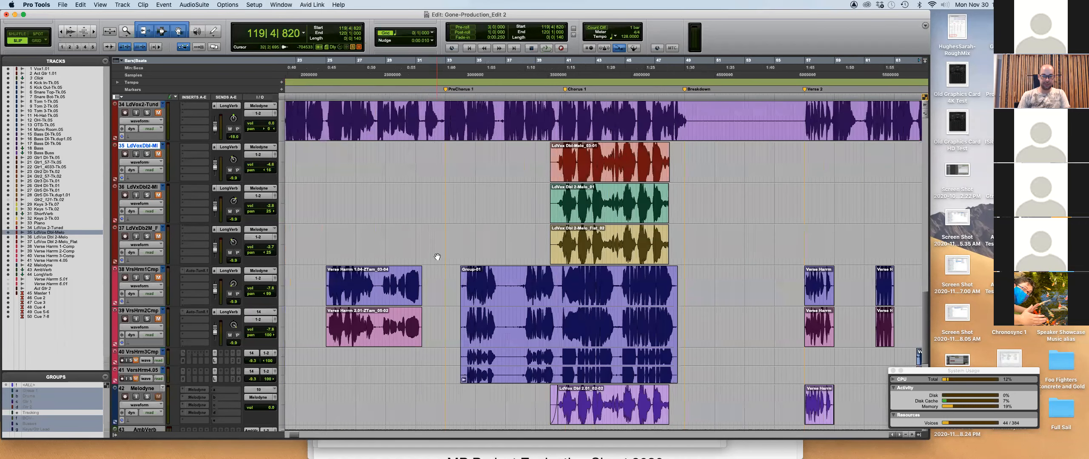
key("Return")
key("super+bracketleft")
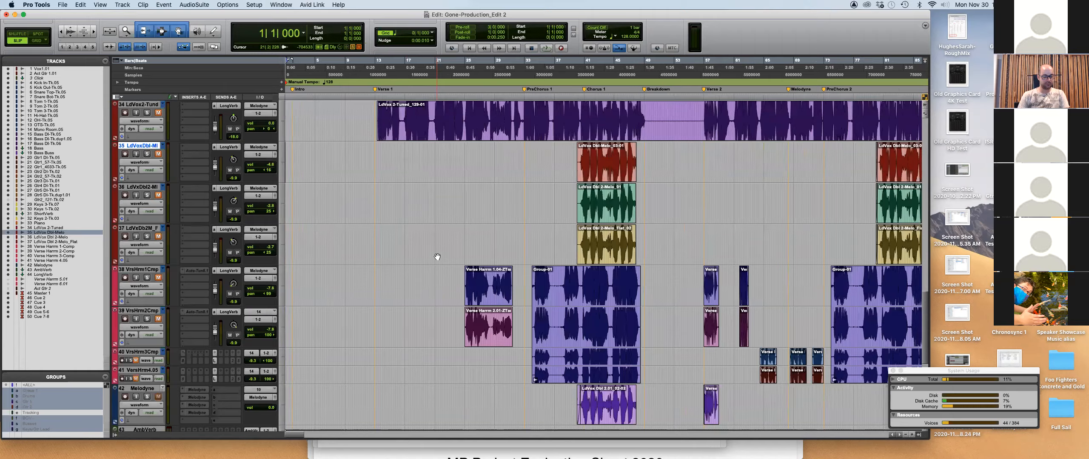
key("super+bracketright")
key("super+bracketright")
scroll(471, 252, "up", 5)
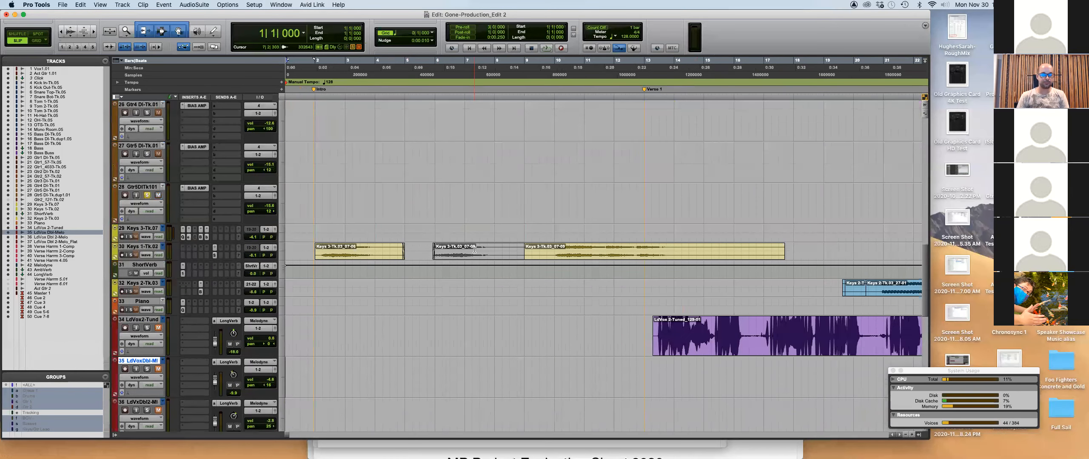
Trim the Keys 3-Tk.03_07-06 clip start later to 2|1|638.
scroll(474, 250, "up", 3)
left_click(322, 259)
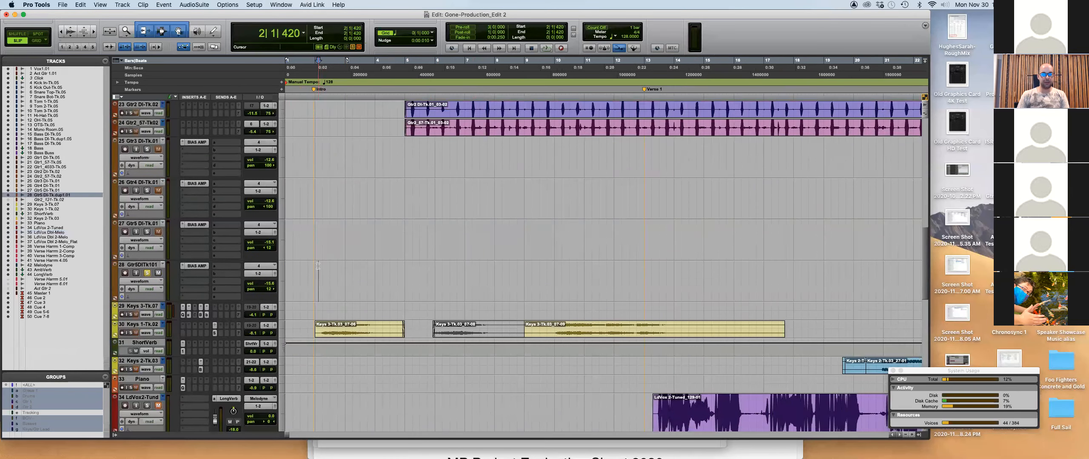
key("super+bracketright")
key("super+bracketright")
key("super+bracketright")
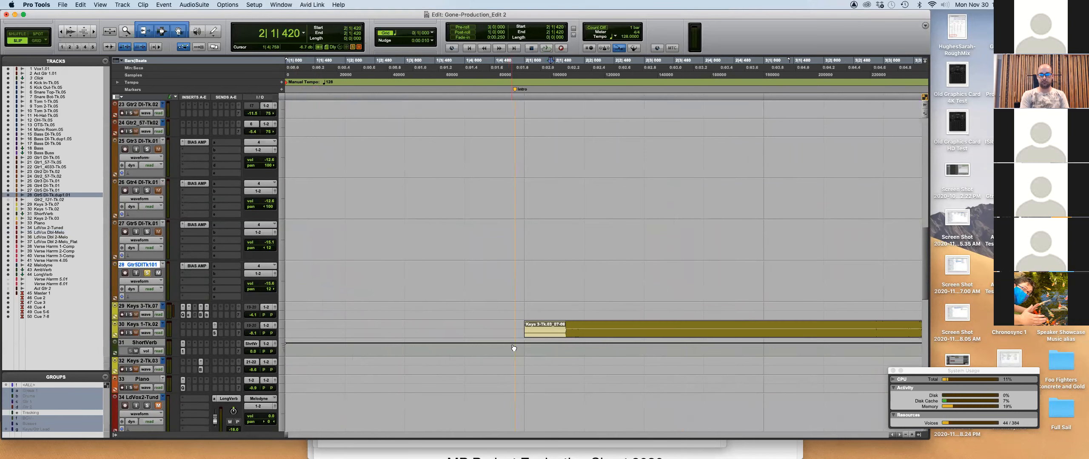
left_click_drag(527, 324, 533, 323)
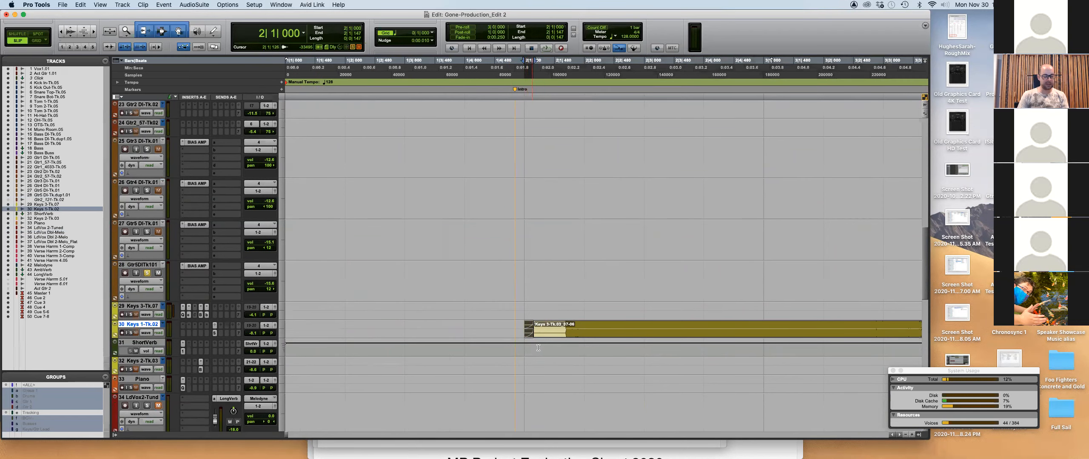
key("super+bracketright")
left_click_drag(624, 331, 674, 334)
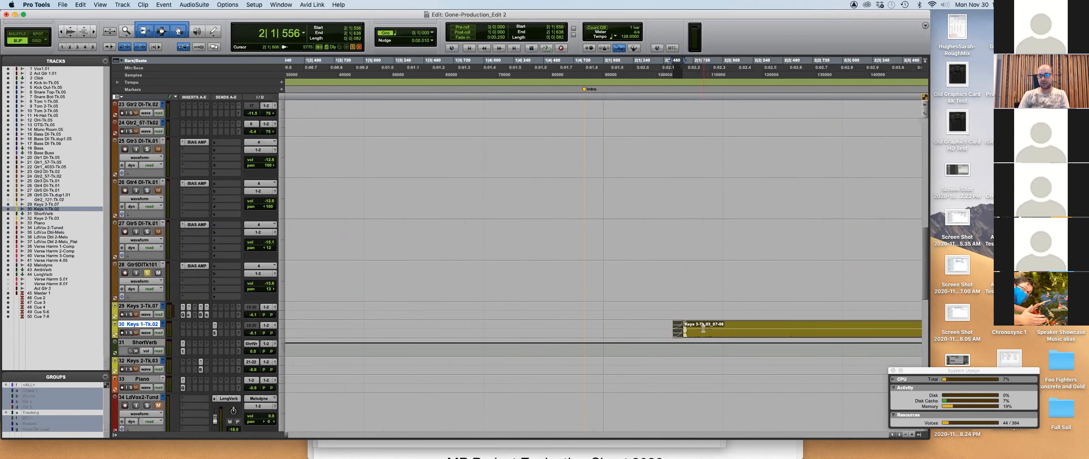
Make the fade-in at the Keys clip's start steeper.
left_click(703, 329)
key("super+bracketright")
key("super+bracketright")
mouse_move(520, 333)
left_mouse_down()
mouse_move(504, 333)
mouse_move(539, 331)
left_mouse_up()
key("super+bracketleft")
key("super+bracketleft")
key("super+bracketleft")
key("super+bracketleft")
key("super+bracketleft")
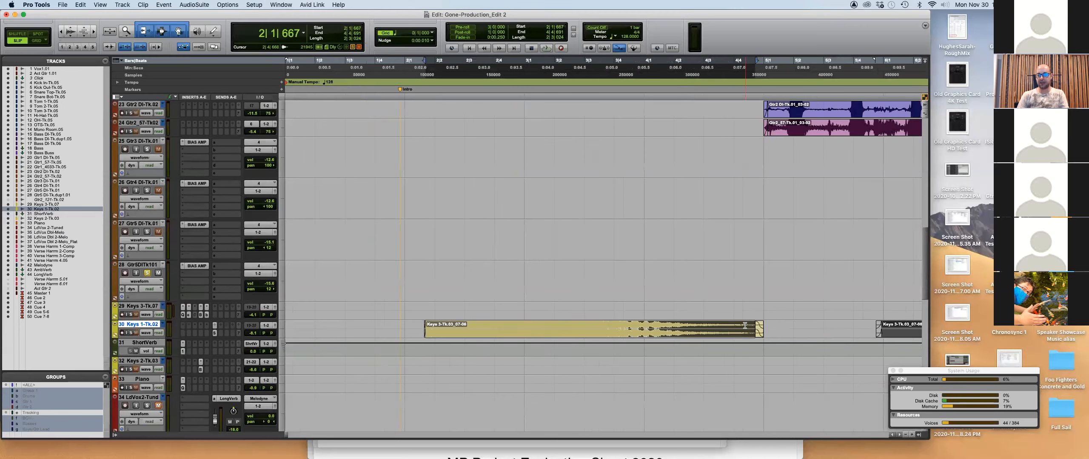
Select the Keys 3, Vox1 and Act Gtr tracks and zoom out to the whole arrangement.
left_click(516, 311)
key("super+bracketright")
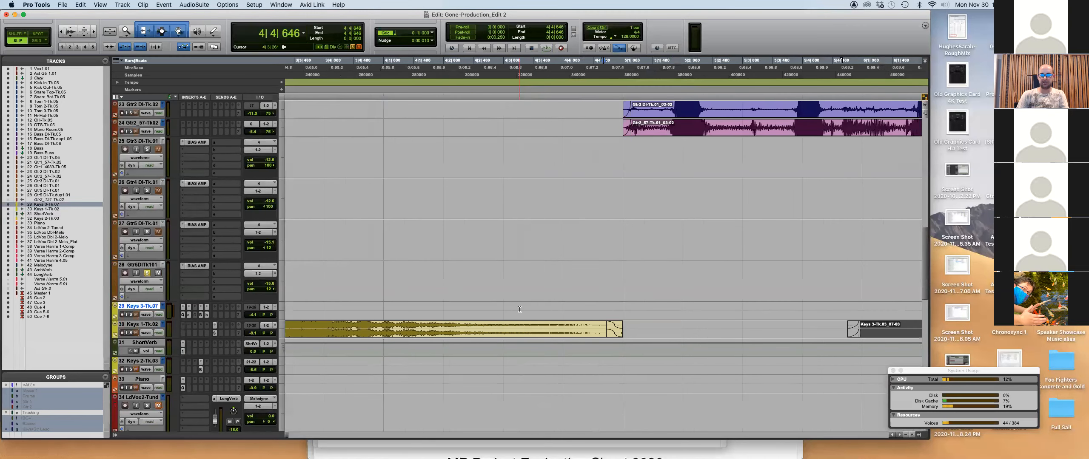
key("super+bracketleft")
scroll(565, 289, "up", 15)
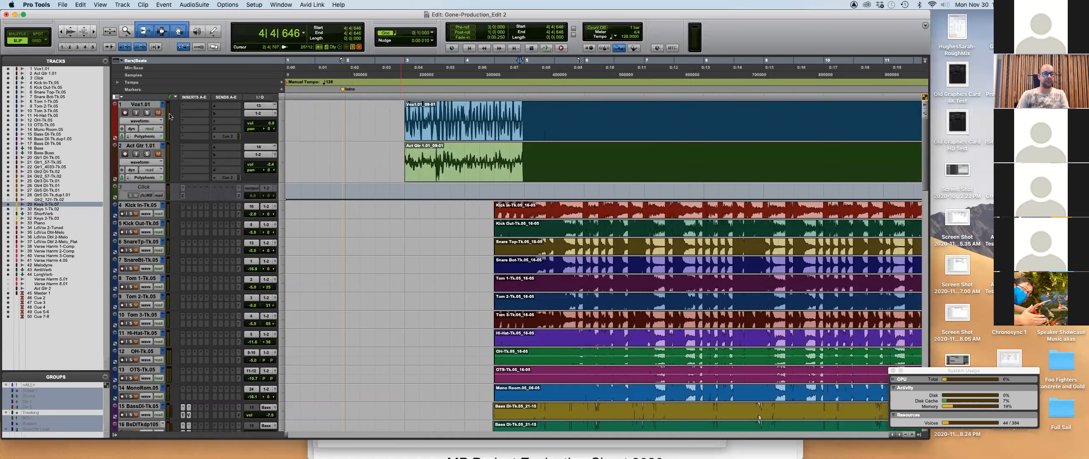
left_click(137, 106)
left_click(153, 146, "shift")
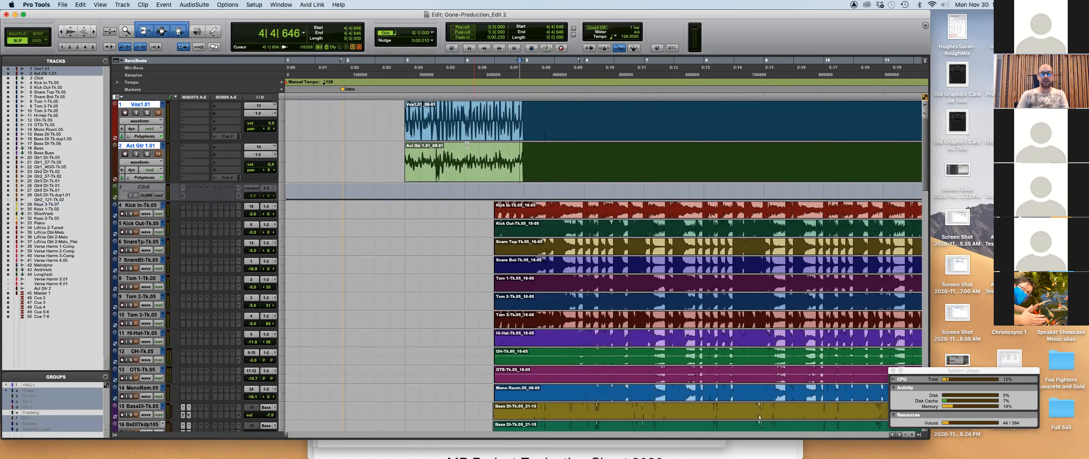
scroll(485, 221, "down", 15)
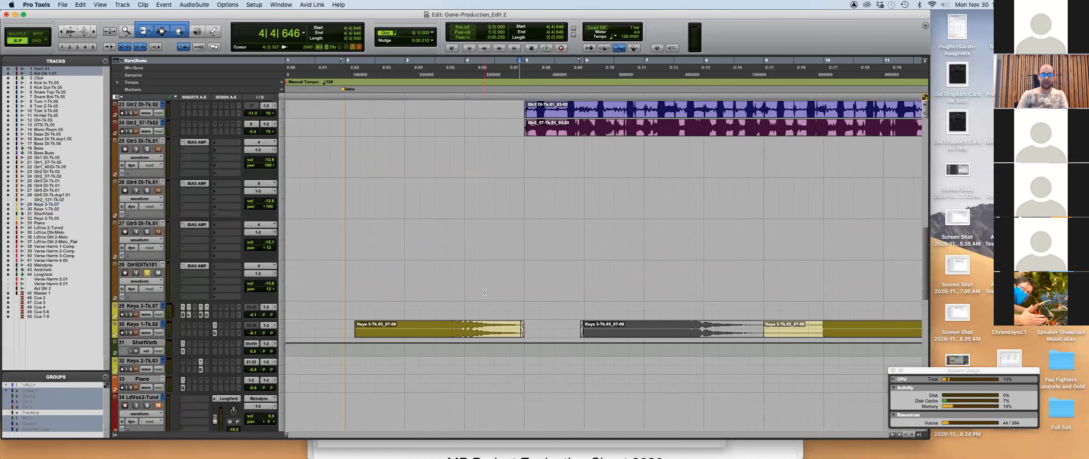
scroll(484, 292, "down", 10)
scroll(485, 290, "up", 10)
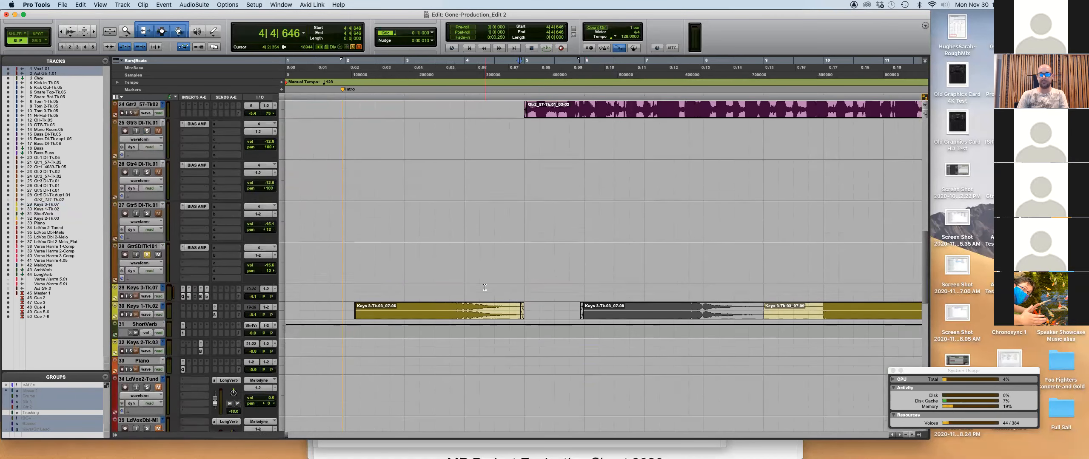
scroll(484, 287, "up", 2)
key("r")
key("r")
key("r")
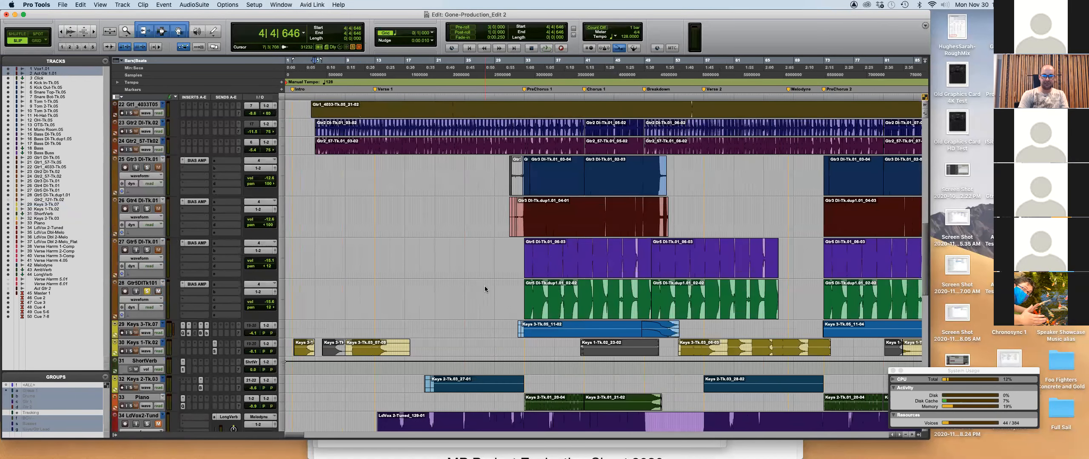
Delete the Keys 1-Tk.02_23-02 clip near bar 81.
scroll(613, 358, "right", 3)
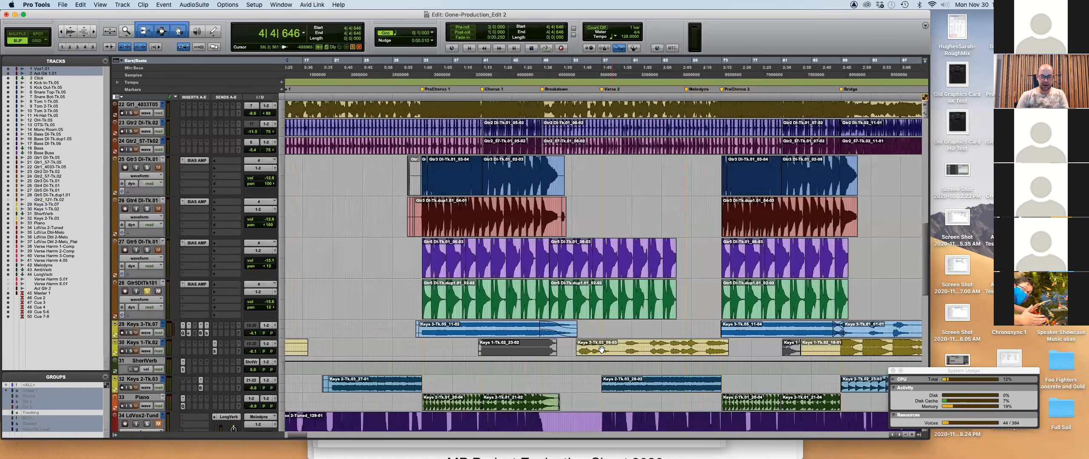
left_click(518, 351)
left_click_drag(518, 352, 838, 350)
key("Delete")
key("super+bracketleft")
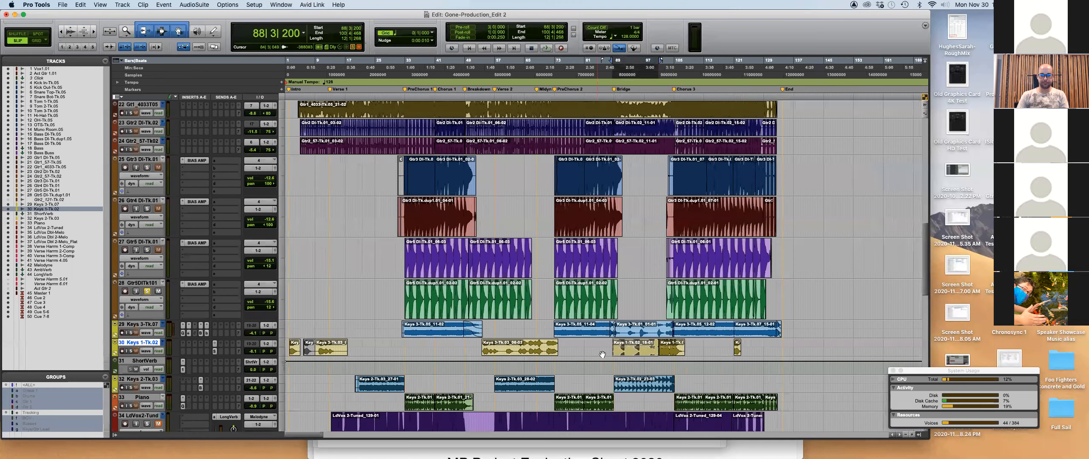
Delete the 102|1|106–104|4|632 lead-in from the DI guitar clips on tracks 25–28.
scroll(617, 353, "down", 5)
scroll(618, 352, "down", 4)
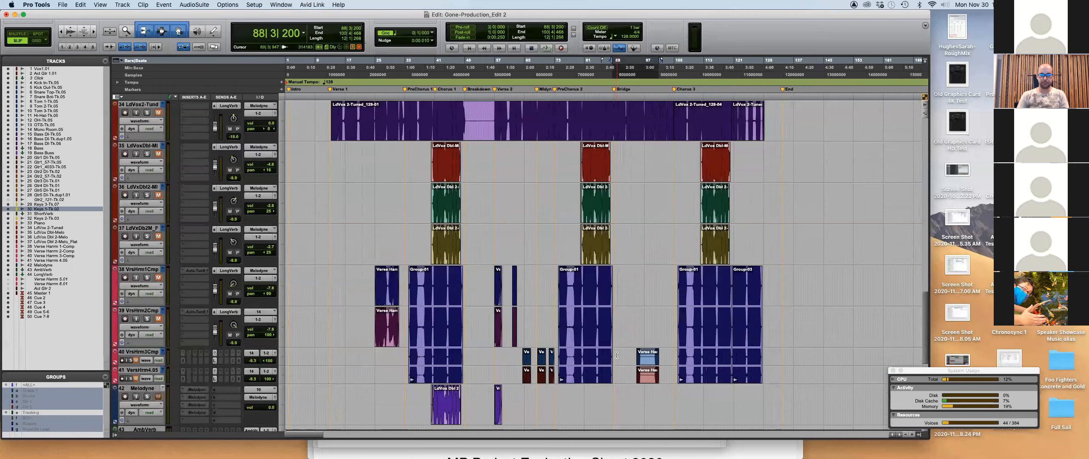
scroll(617, 355, "up", 10)
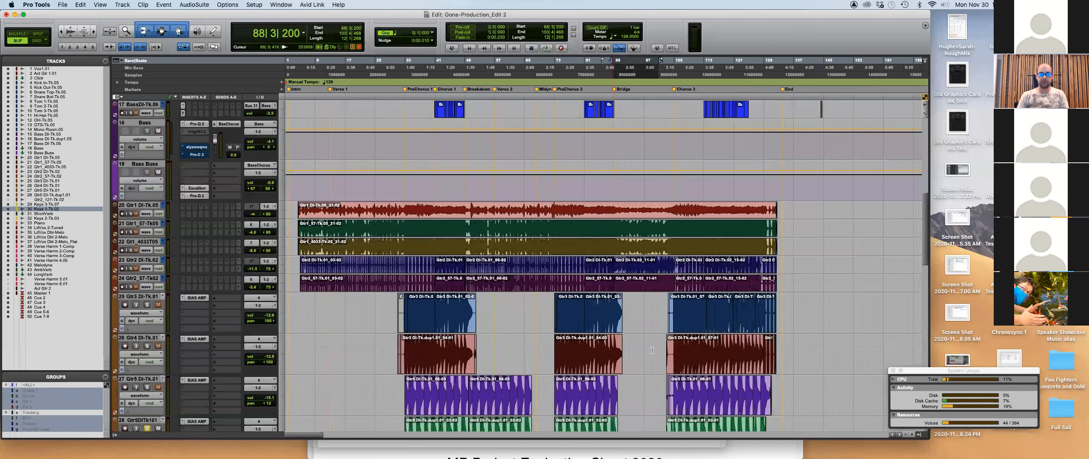
left_click(664, 353)
key("super+bracketright")
key("super+bracketright")
key("super+bracketright")
key("super+bracketright")
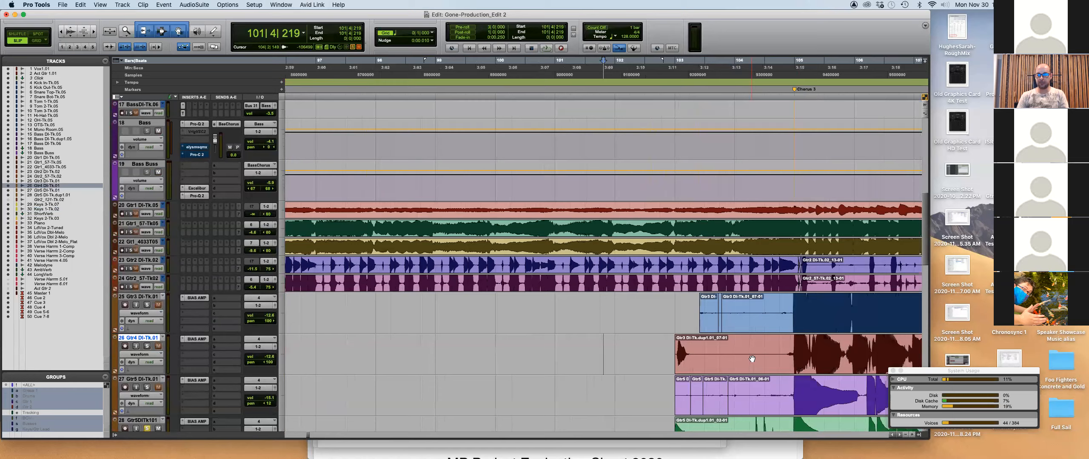
scroll(723, 298, "down", 3)
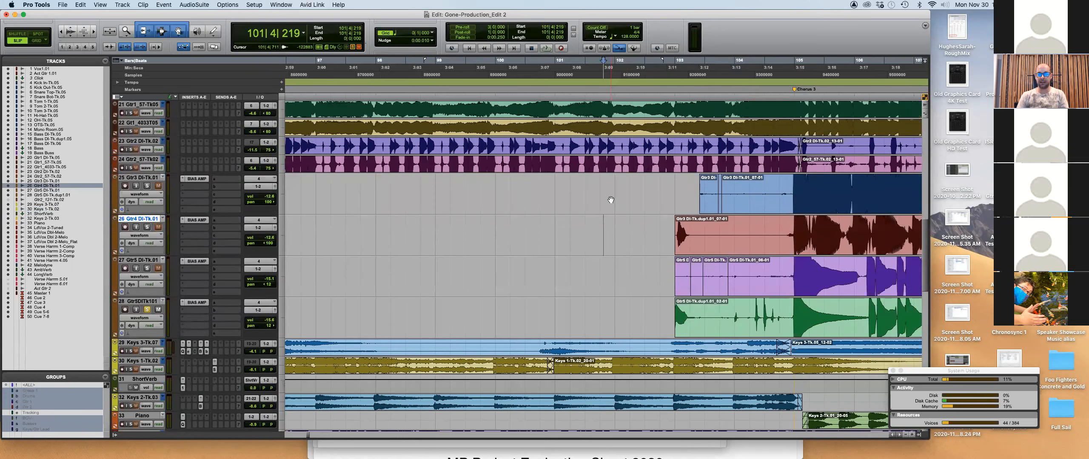
left_click_drag(616, 199, 792, 315)
key("Delete")
key("Delete")
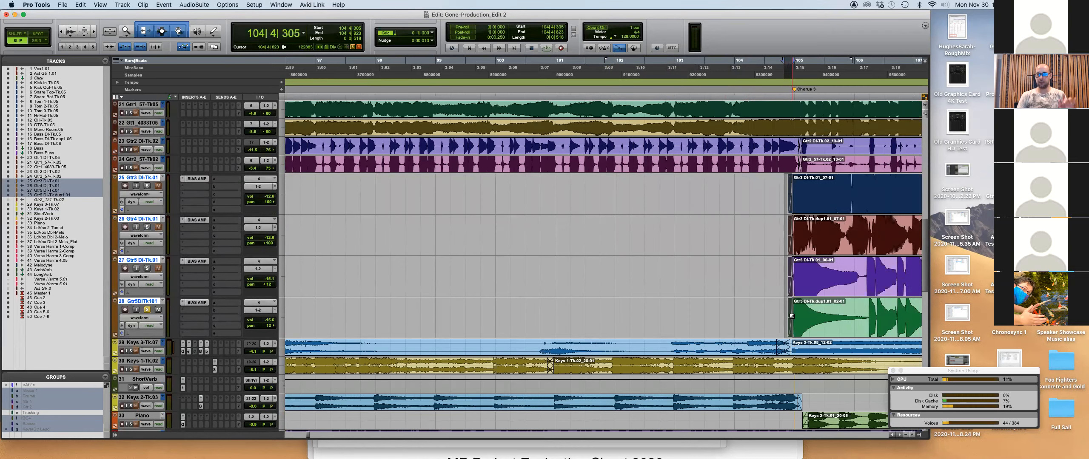
Clear the selection and zoom out to show the whole song.
left_click(722, 222)
key("r")
key("r")
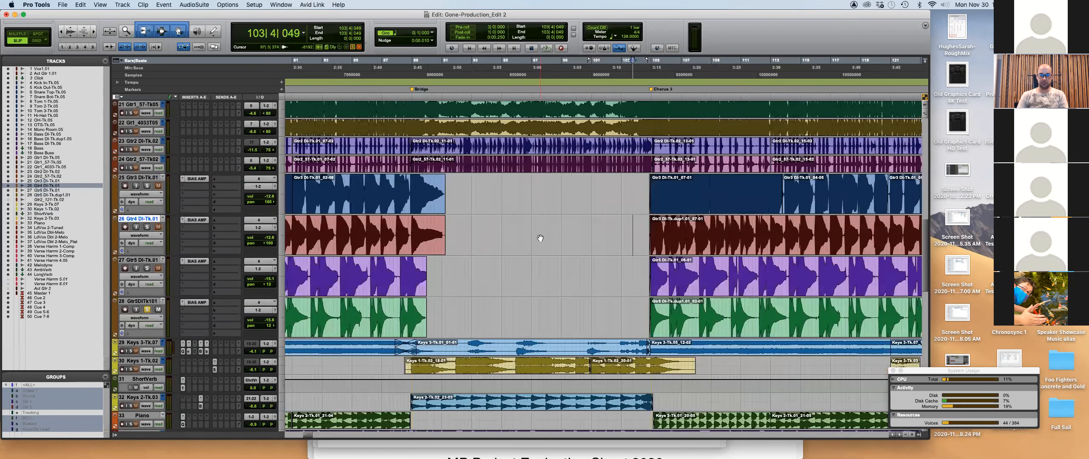
key("r")
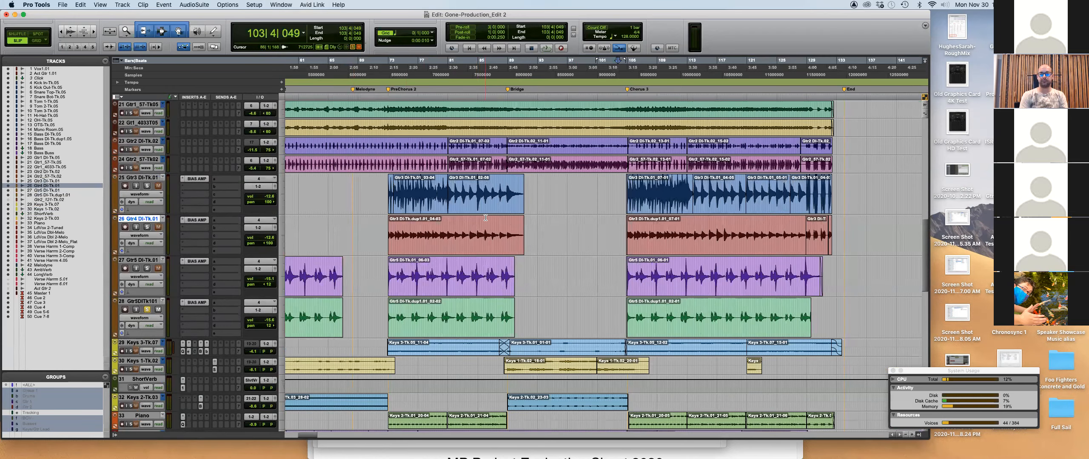
key("r")
key("r")
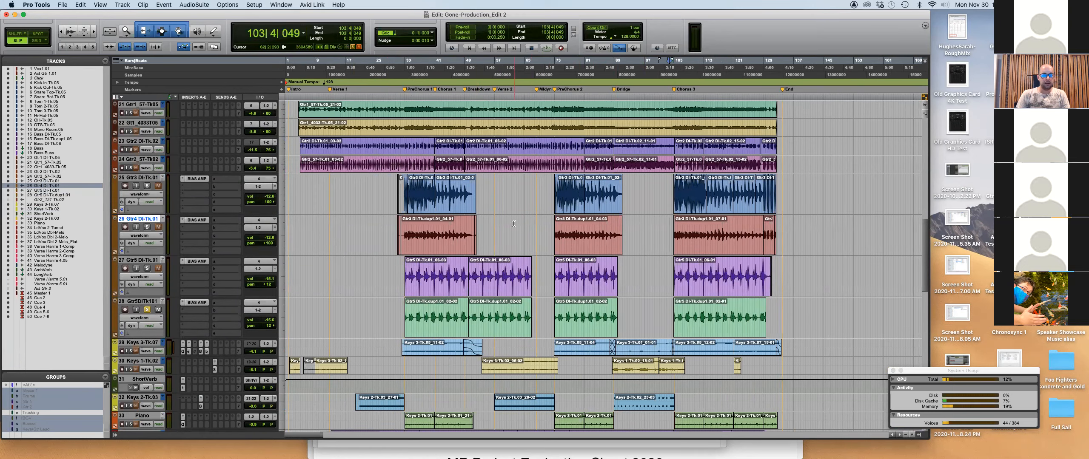
Delete the early lead-in audio of the clips on tracks 25–26.
left_click(390, 200)
key("t")
key("t")
key("t")
key("t")
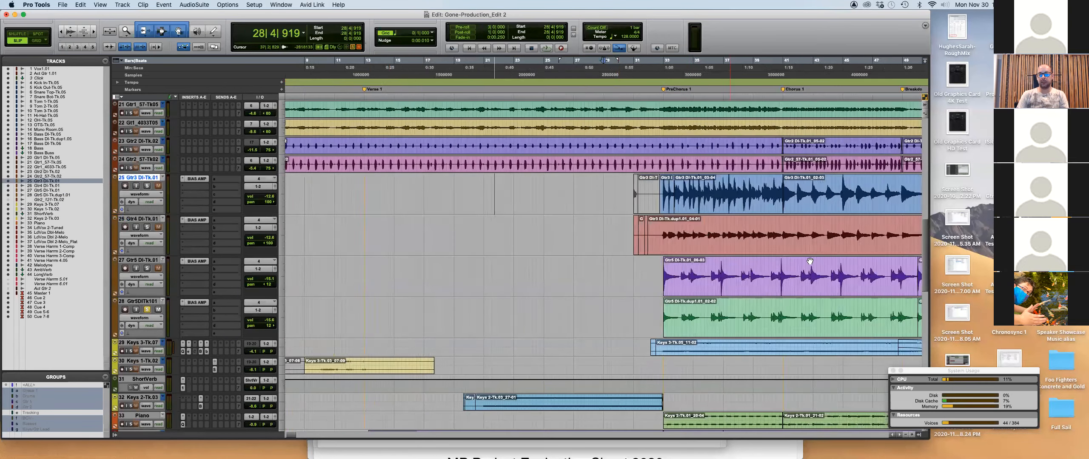
left_click_drag(699, 196, 836, 252)
key("Delete")
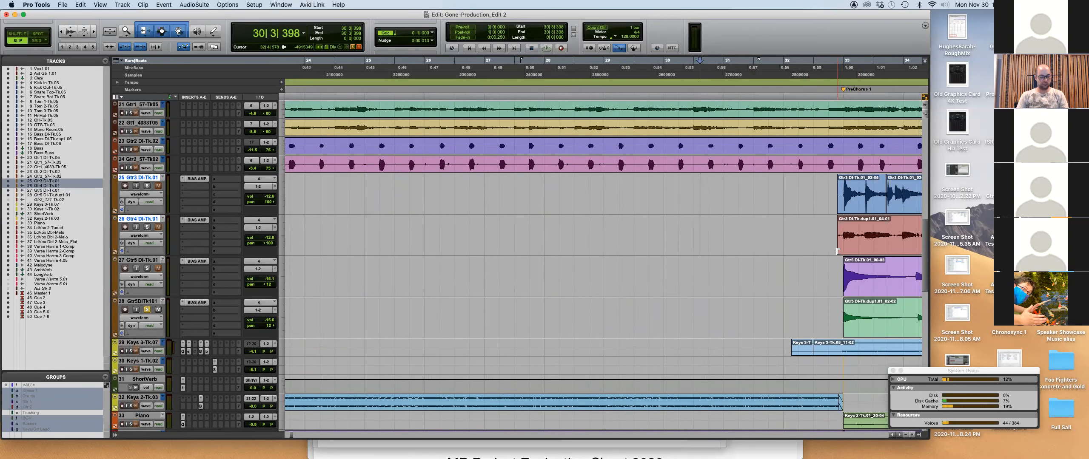
key("r")
key("r")
key("r")
key("r")
Cut the track 25–26 clip tails back to 51|3|312 and add fade-outs.
left_click(485, 234)
key("t")
key("t")
key("t")
key("t")
left_click_drag(521, 233, 430, 235)
key("Delete")
key("f")
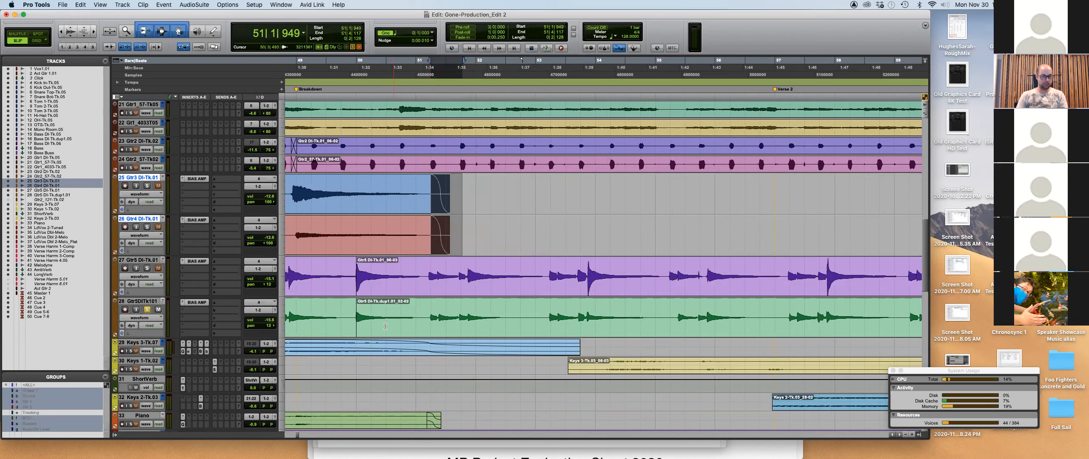
Add fade-ins at the starts of the track 25–26 clips near bar 33.
left_click(356, 192)
scroll(539, 210, "left", 10)
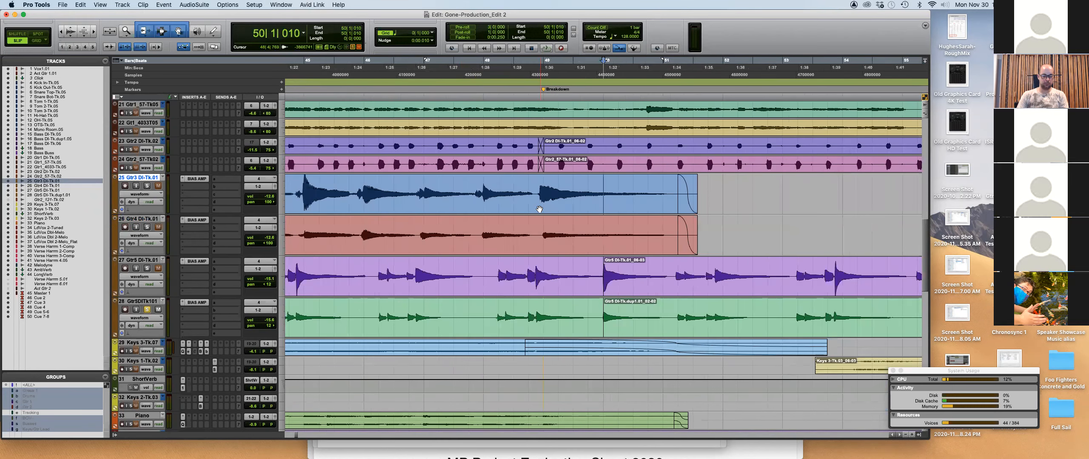
key("alt+Tab")
key("alt+Tab")
key("alt+Tab")
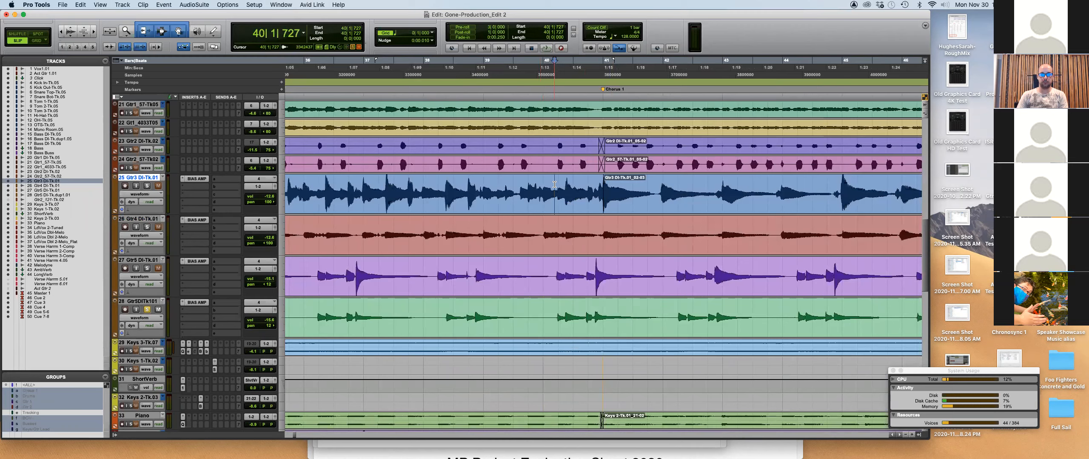
left_click_drag(542, 191, 558, 232)
key("ctrl+super+f")
Remove the stray Keys 3 clip start from 31|4|622 to 32|4|195, then zoom out.
left_click(496, 347)
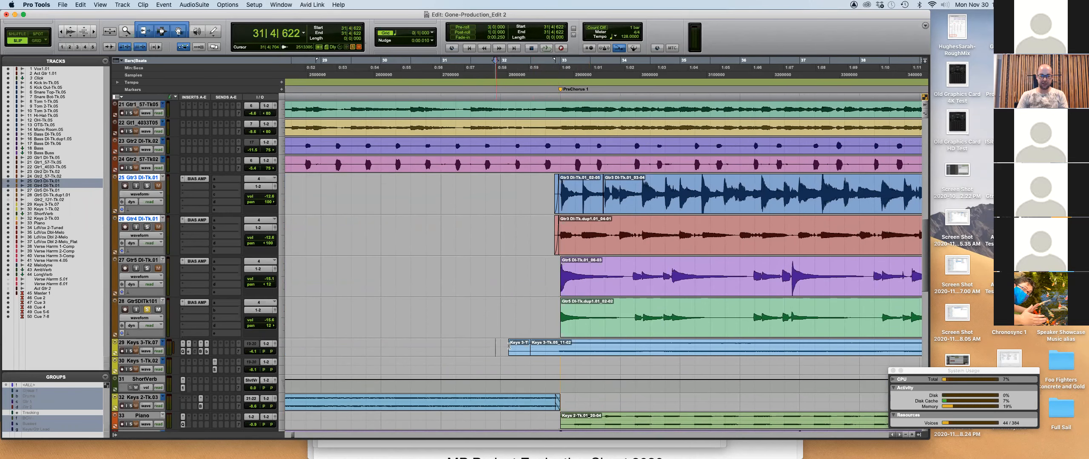
left_click_drag(510, 347, 548, 343)
key("Delete")
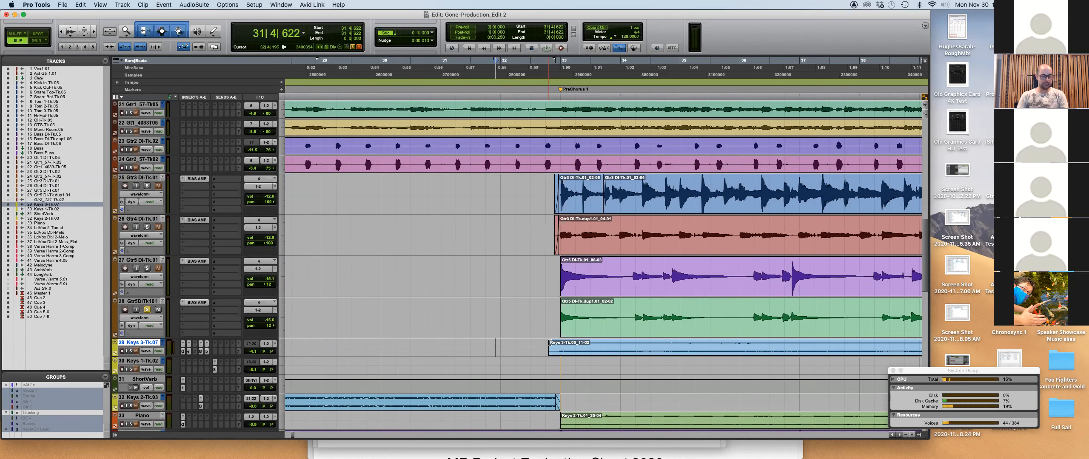
key("r")
key("r")
key("r")
key("r")
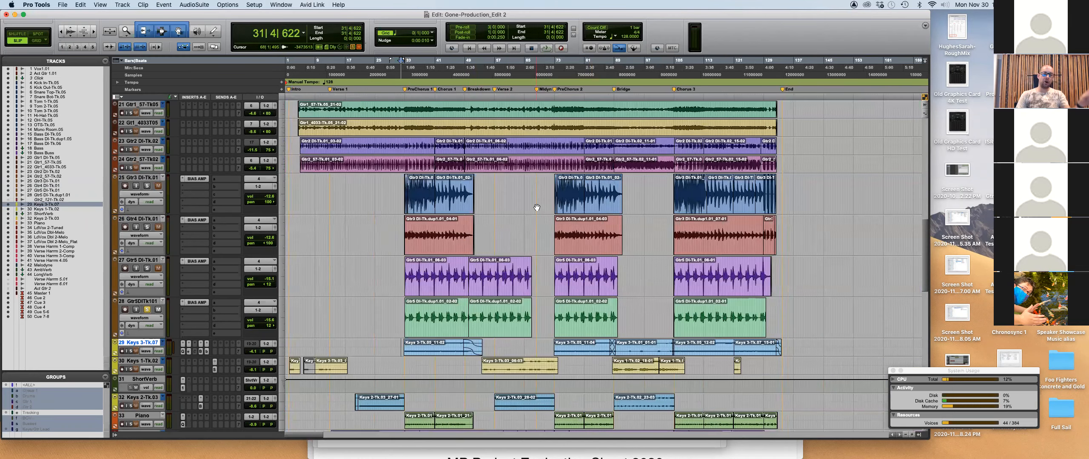
Unsolo track 28, select every clip in the session, and open Batch Fades.
left_click(147, 310)
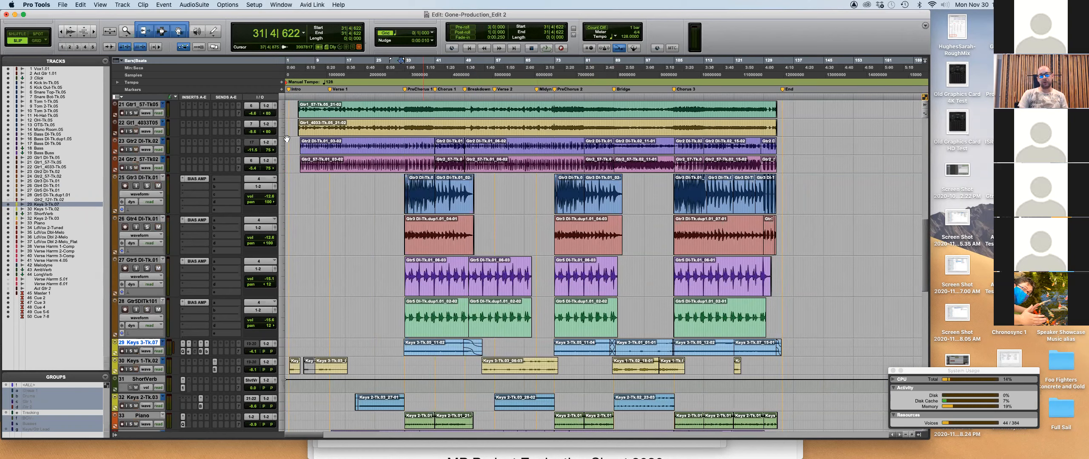
left_click(375, 98)
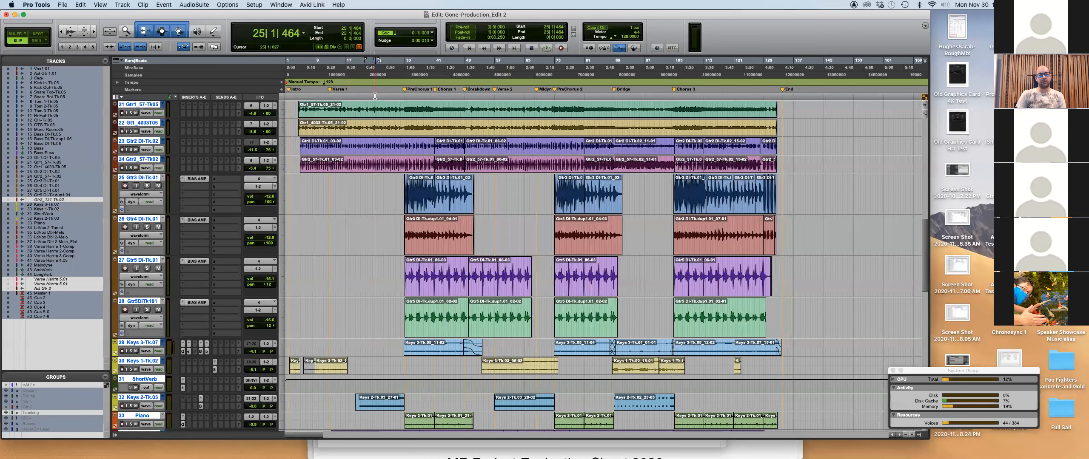
key("super+a")
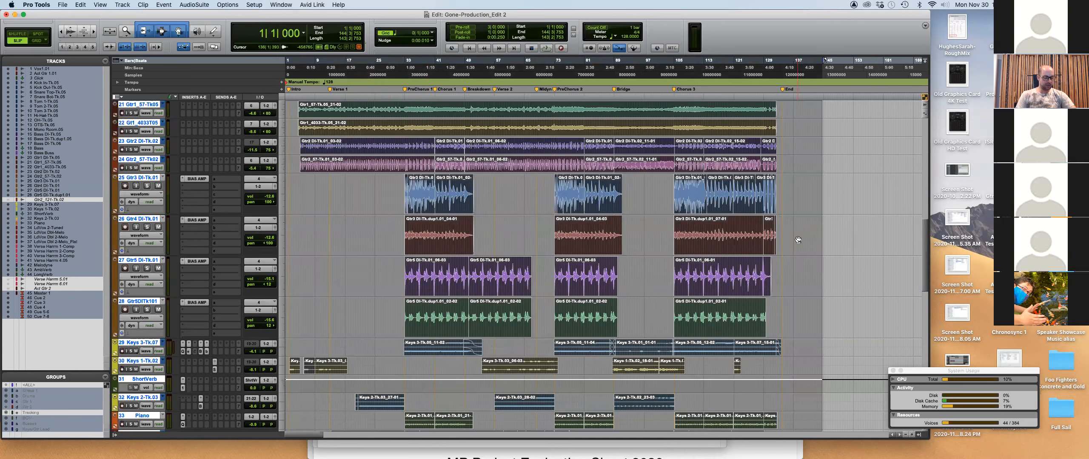
key("super+f")
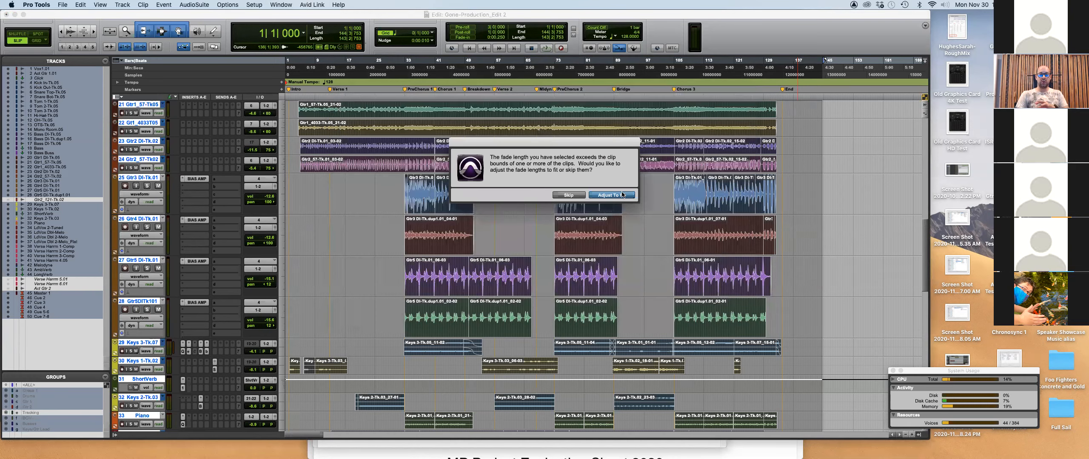
Shrink the oversized fades so the invalid fade requests fit their clips.
left_click(606, 196)
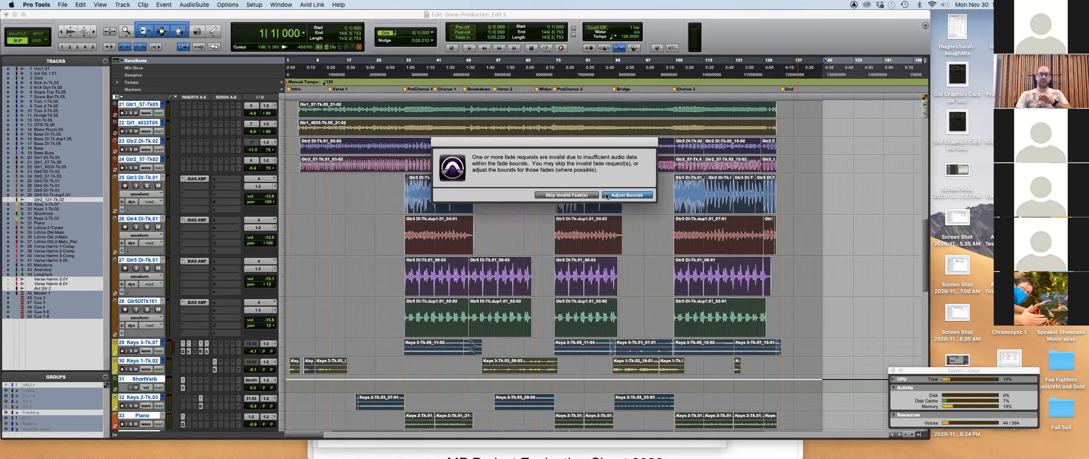
left_click(619, 196)
scroll(625, 183, "up", 10)
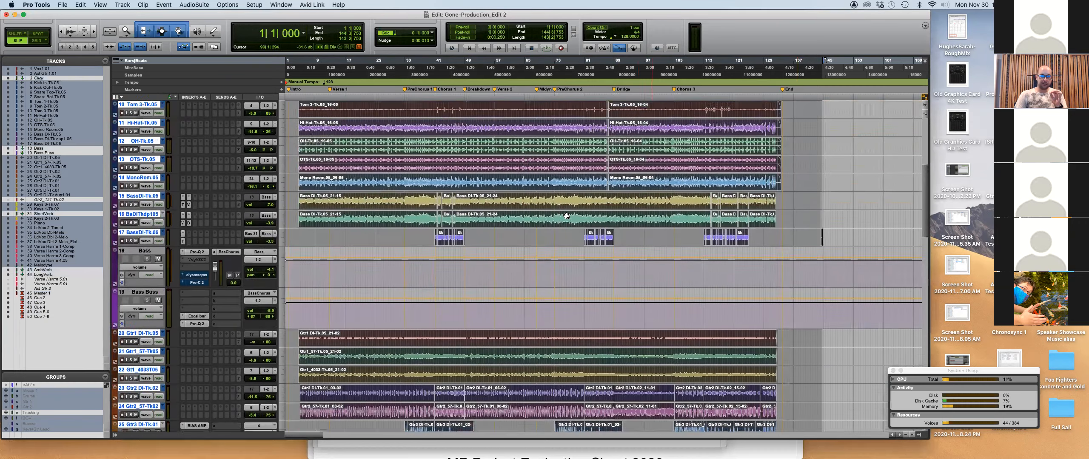
scroll(629, 178, "up", 5)
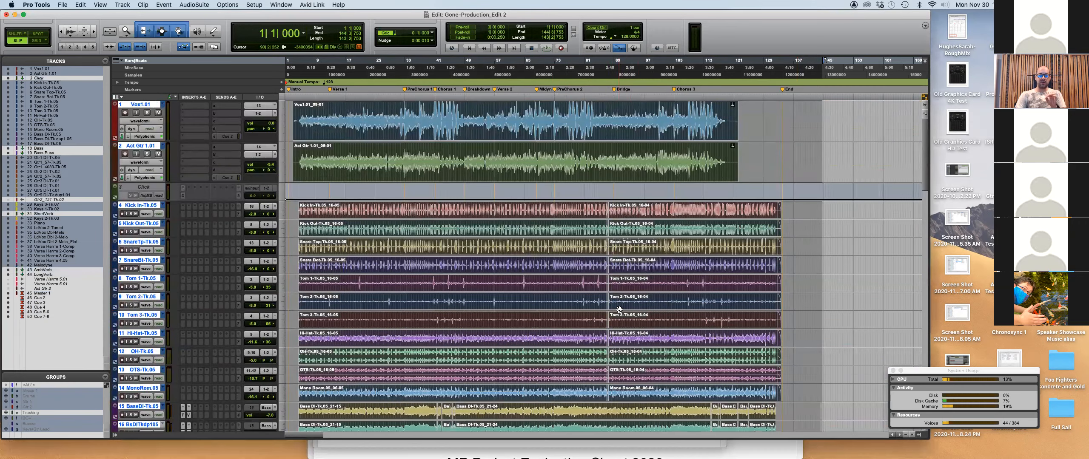
Bring track 1 Vox1.01 back into view, then switch to the Session Delivery Method PDF.
scroll(618, 307, "down", 8)
scroll(617, 307, "down", 1)
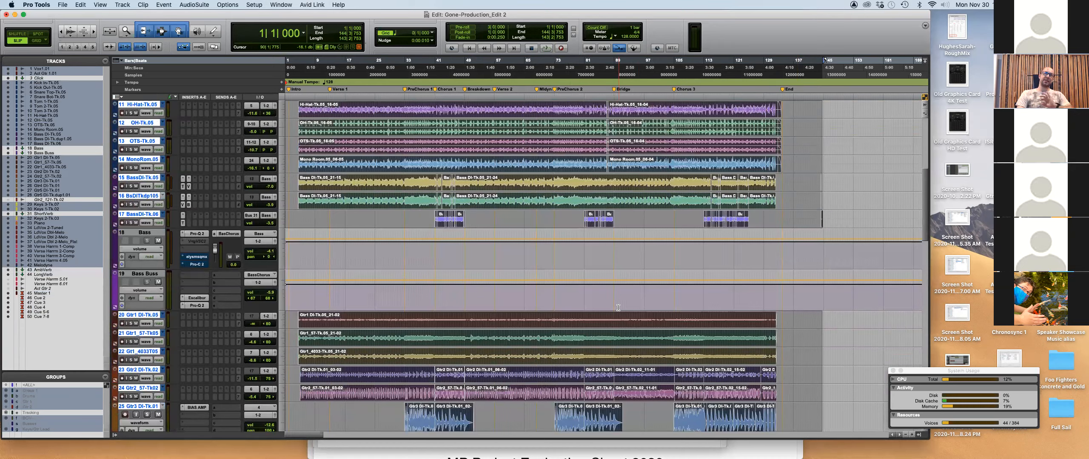
scroll(617, 307, "down", 15)
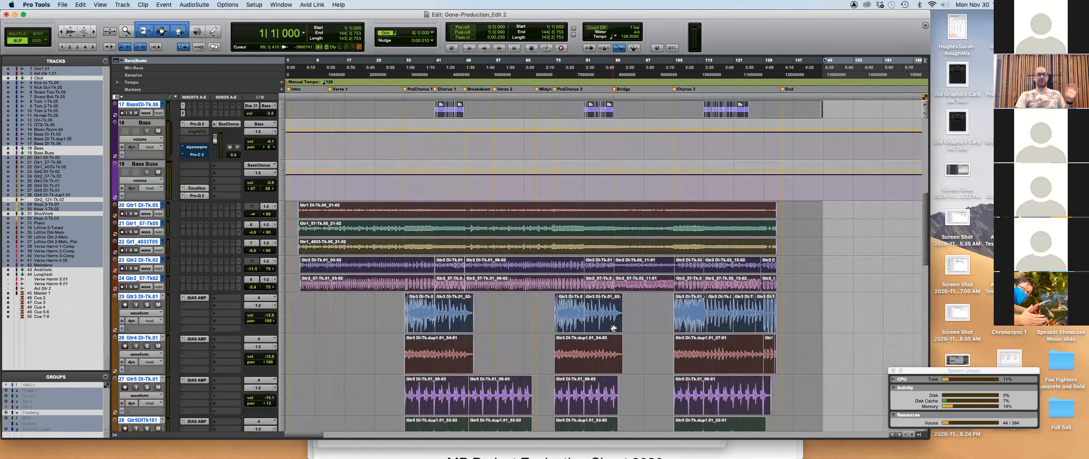
scroll(613, 328, "down", 10)
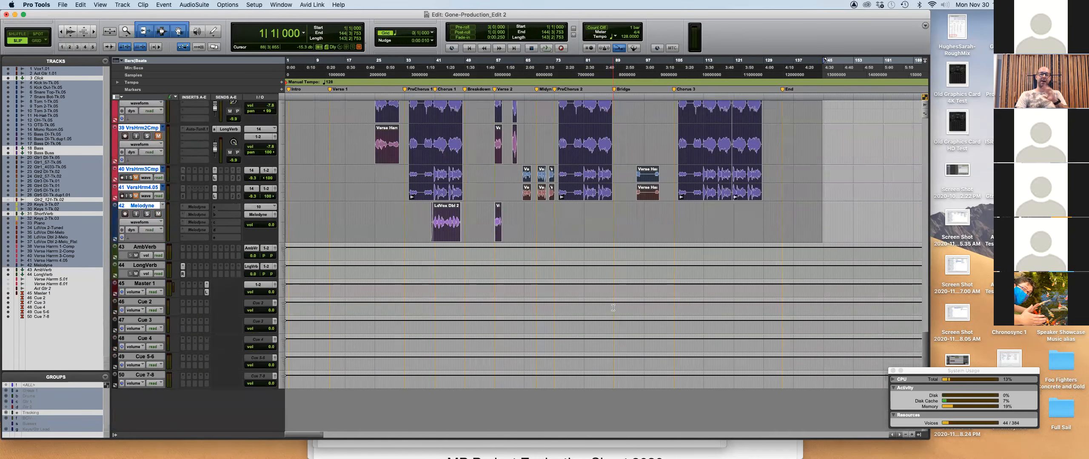
scroll(613, 307, "up", 6)
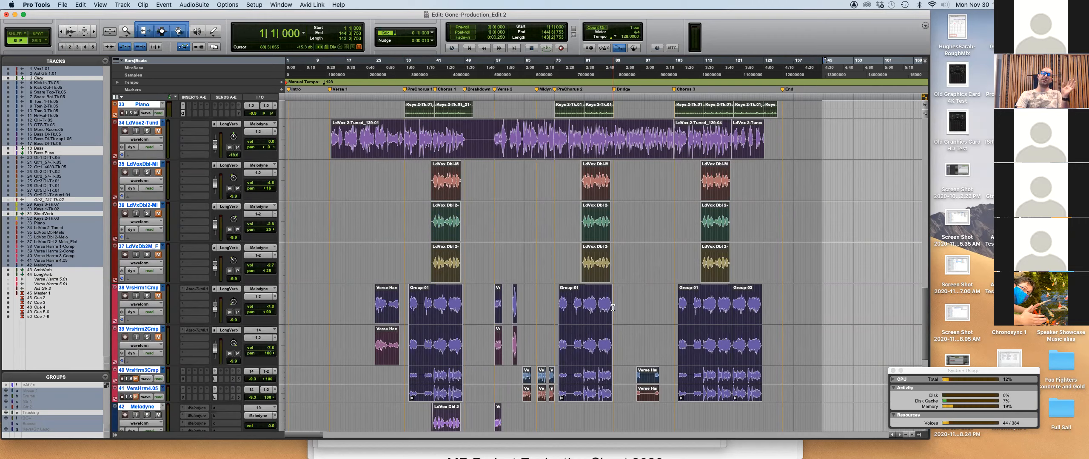
scroll(613, 307, "up", 15)
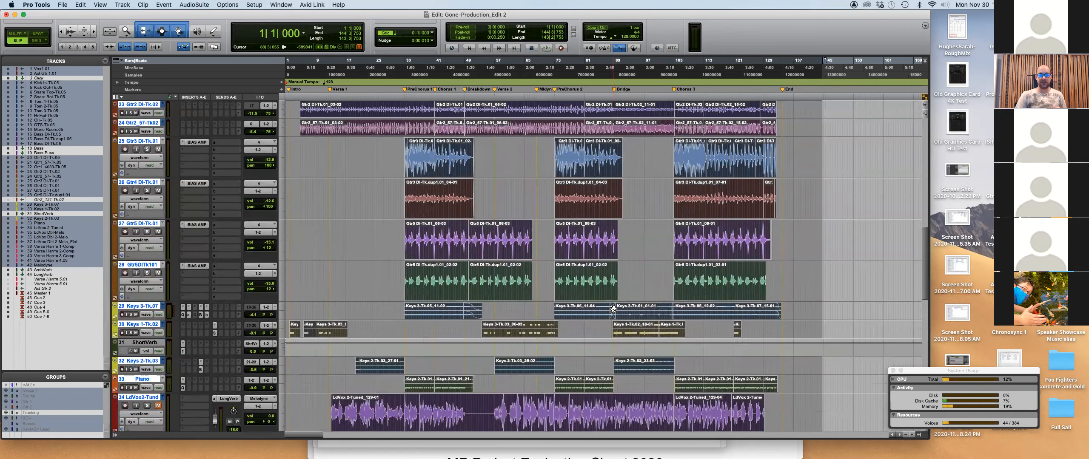
scroll(608, 316, "up", 5)
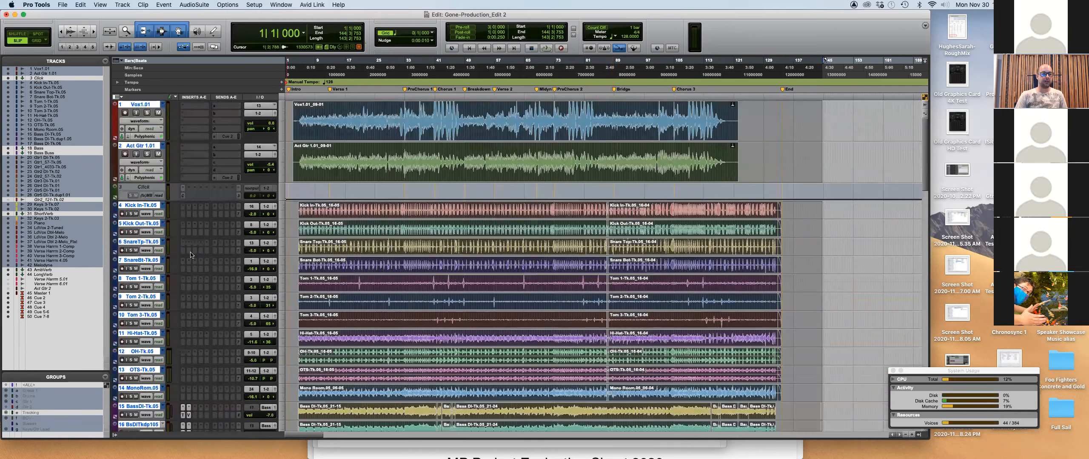
key("super+Tab")
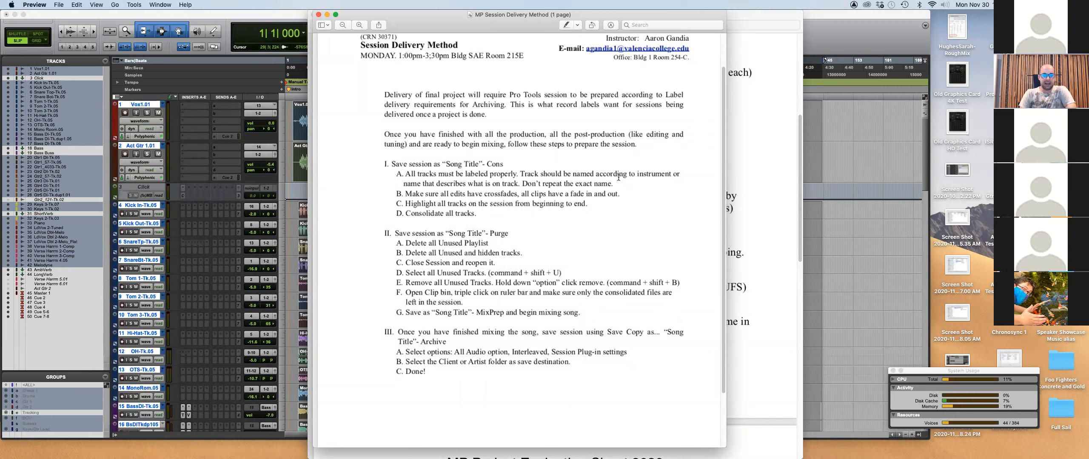
Compare the MP Project Evaluation Sheet with the delivery method, then return to Pro Tools' File menu.
left_click(785, 231)
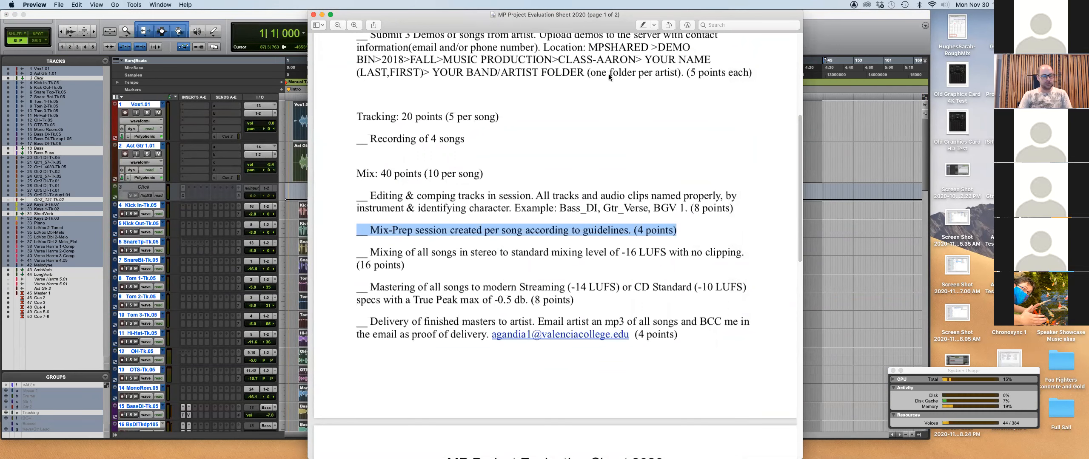
key("super+grave")
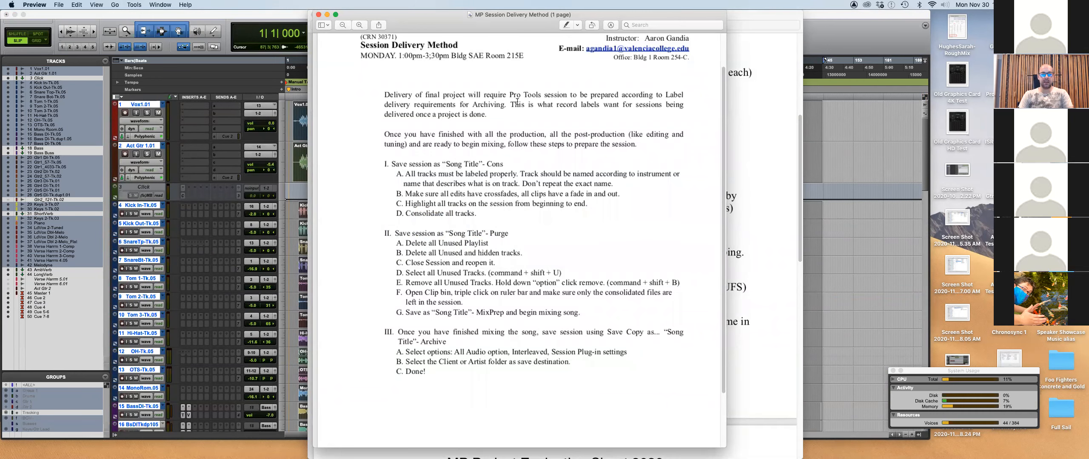
left_click(208, 24)
left_click(62, 5)
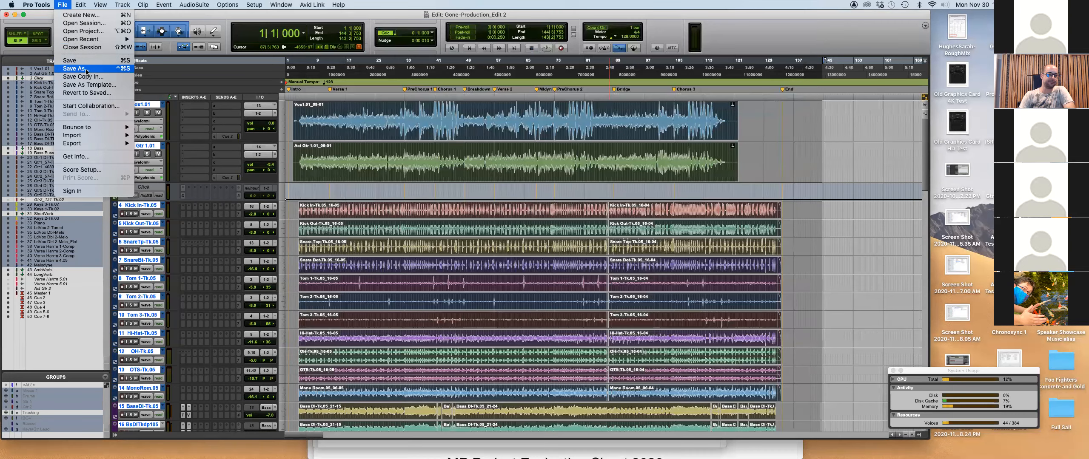
Save a copy of the session with 'Cons' replacing the trailing 2 in its name.
left_click(530, 161)
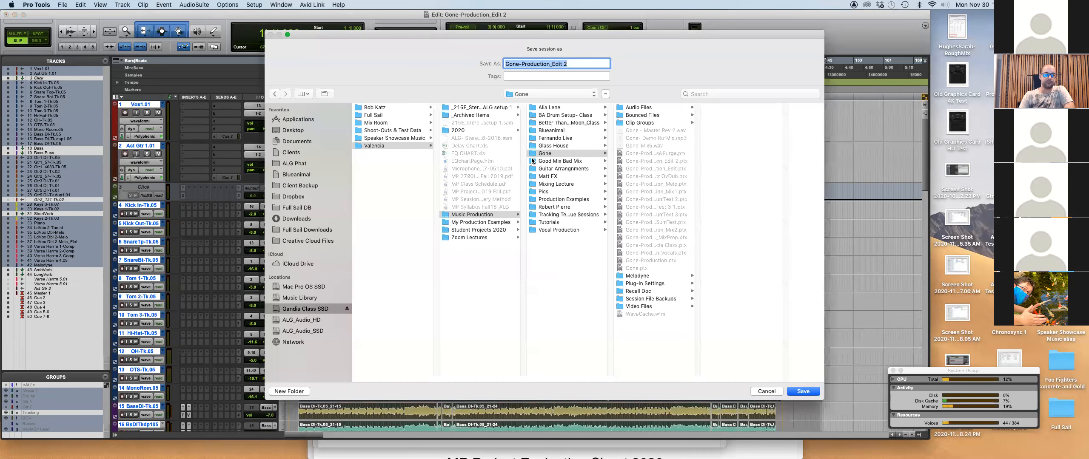
left_click(589, 61)
key("BackSpace")
key("BackSpace")
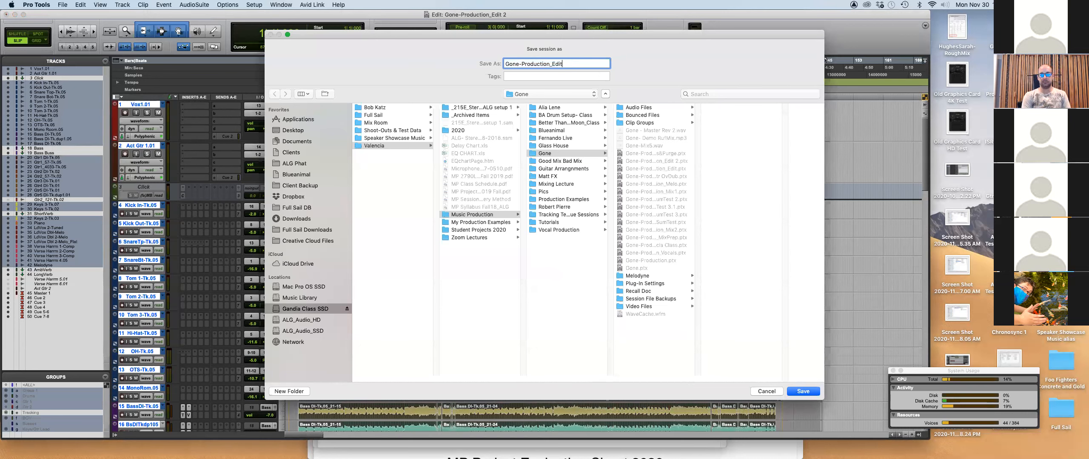
type("Cons")
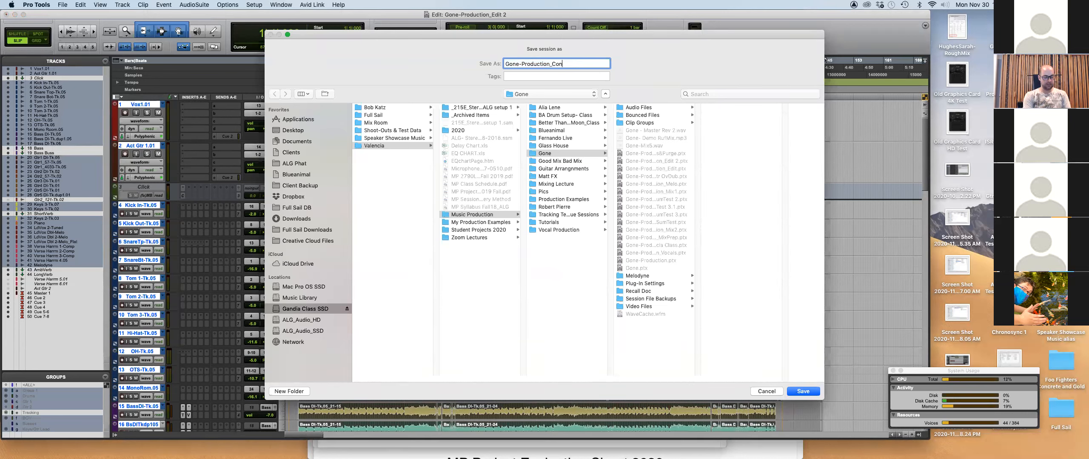
left_click(803, 391)
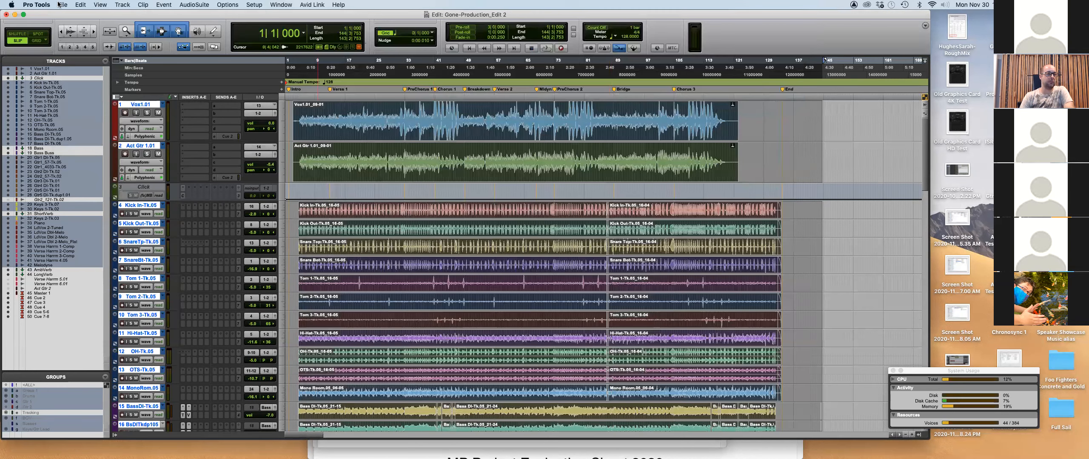
Look through the recent sessions and the Open Session browser, cancelling without opening anything.
left_click(61, 5)
mouse_move(73, 39)
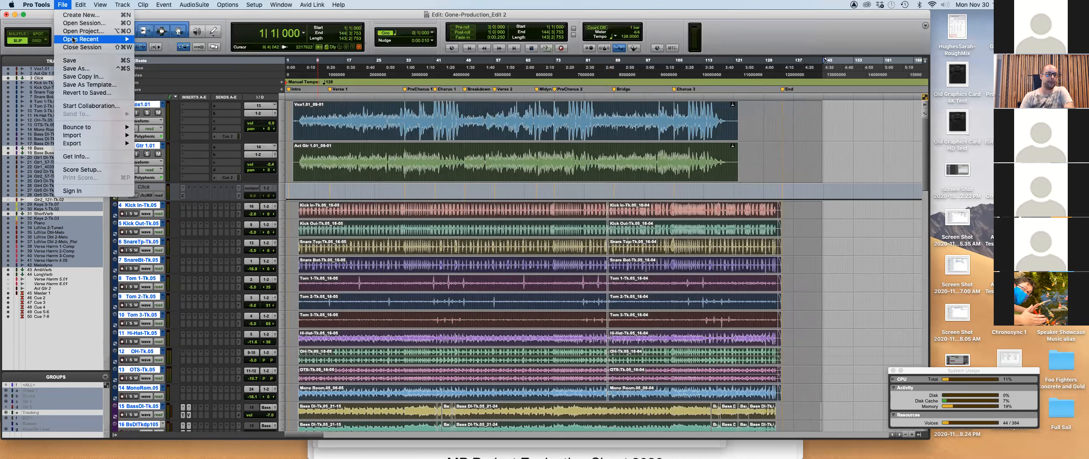
left_click(41, 50)
left_click(63, 6)
left_click(70, 22)
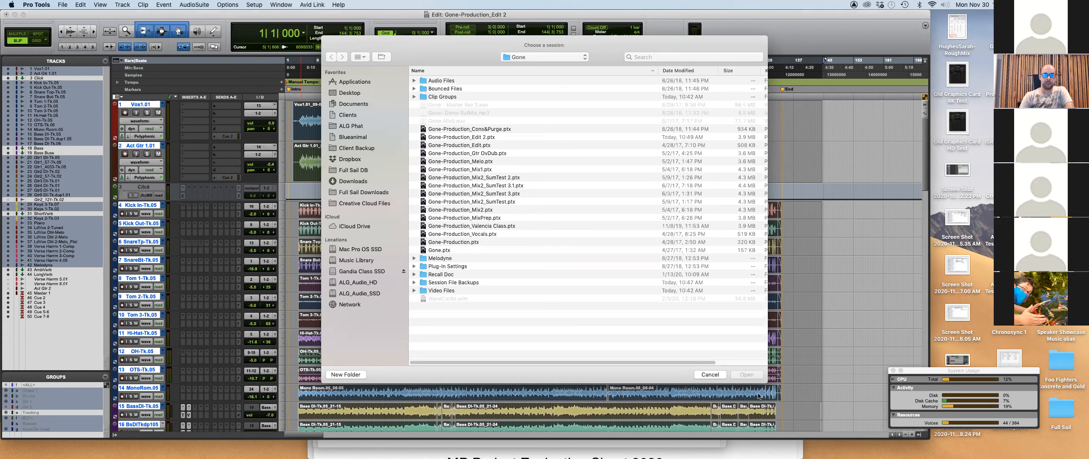
left_click(710, 375)
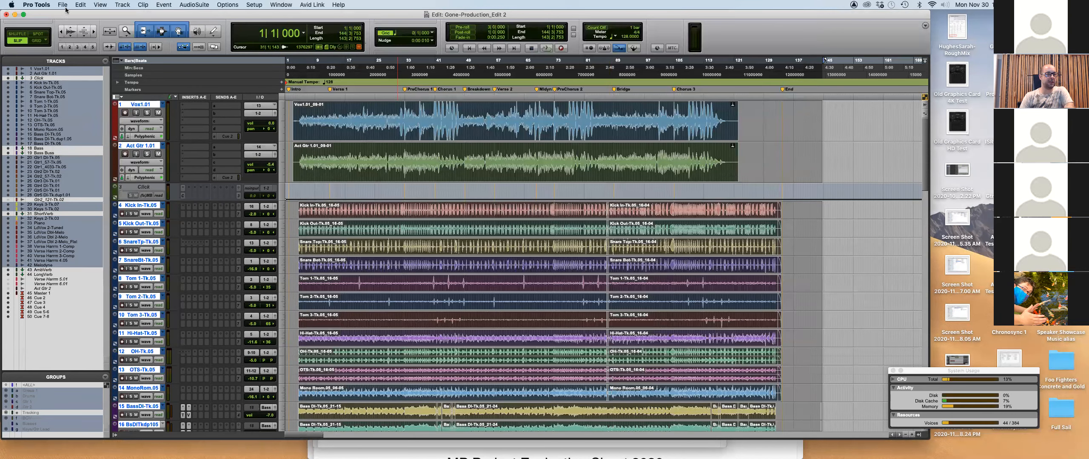
Save the session again as Gone-Production_Cons and bring the delivery method PDF forward.
left_click(63, 6)
left_click(75, 69)
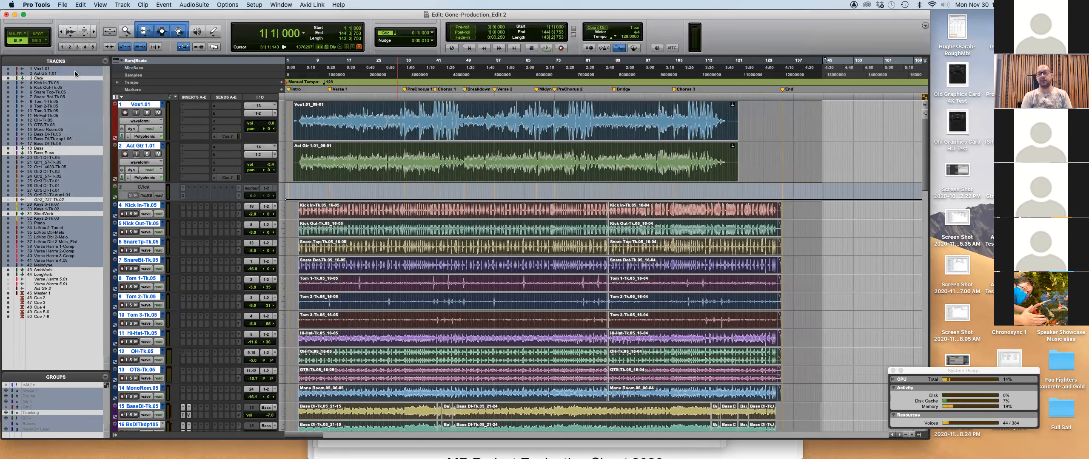
key("Right")
key("BackSpace")
key("BackSpace")
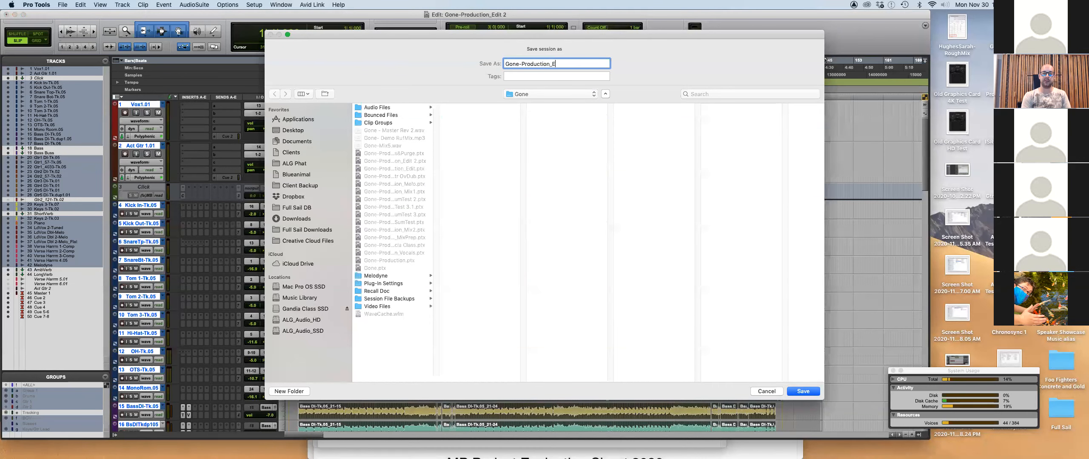
key("BackSpace")
type("Cons")
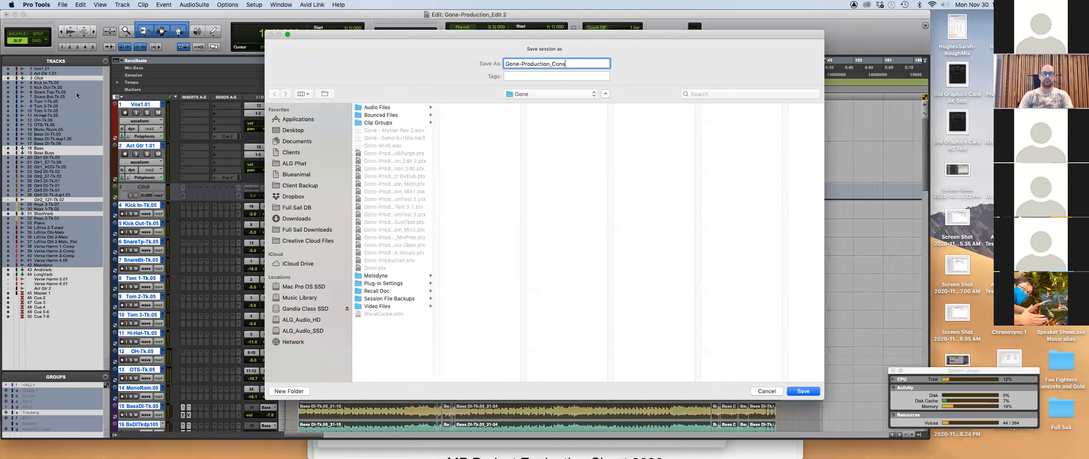
left_click(802, 392)
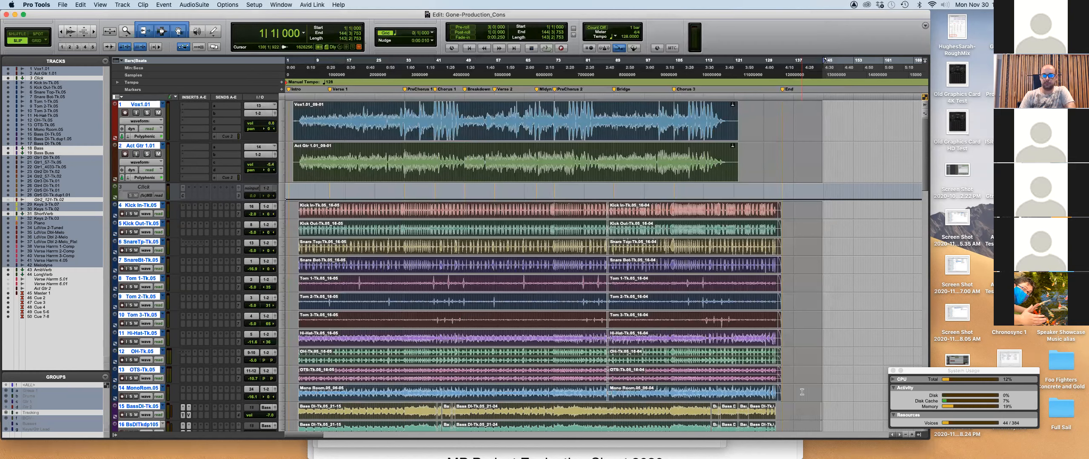
key("super+Tab")
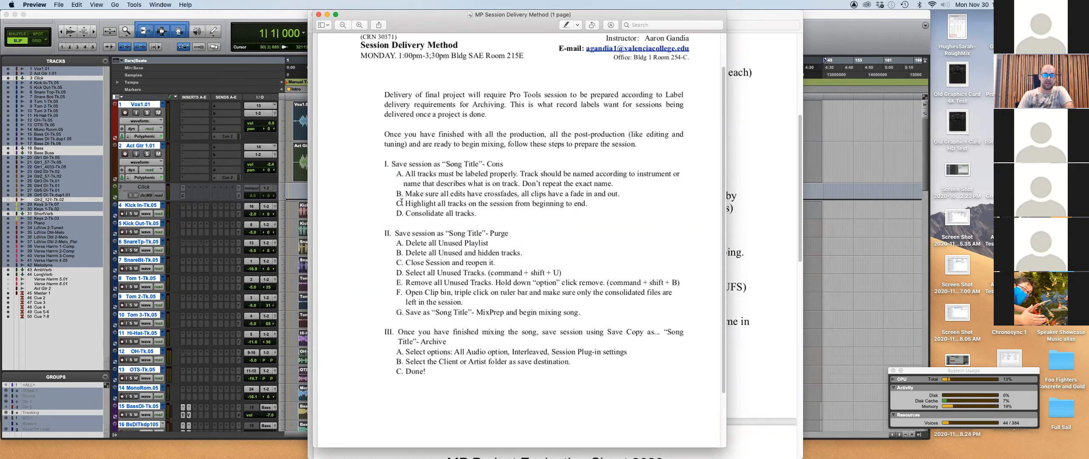
Bring the Gone-Production_Cons Edit window back in front of the delivery method PDF.
left_click(244, 21)
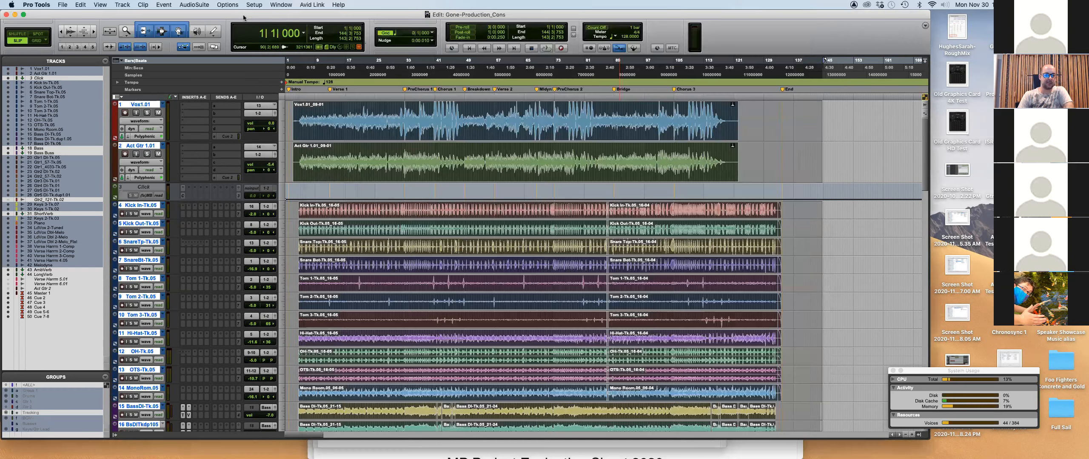
Delete the stray leftover bass clips on tracks 15–17.
scroll(829, 250, "down", 5)
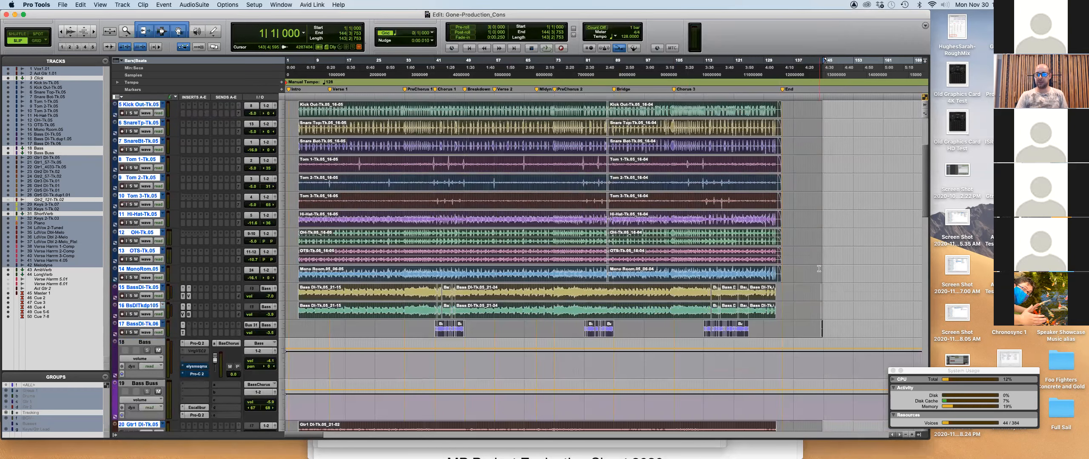
left_click(820, 269)
key("t")
key("t")
key("t")
key("t")
key("t")
key("t")
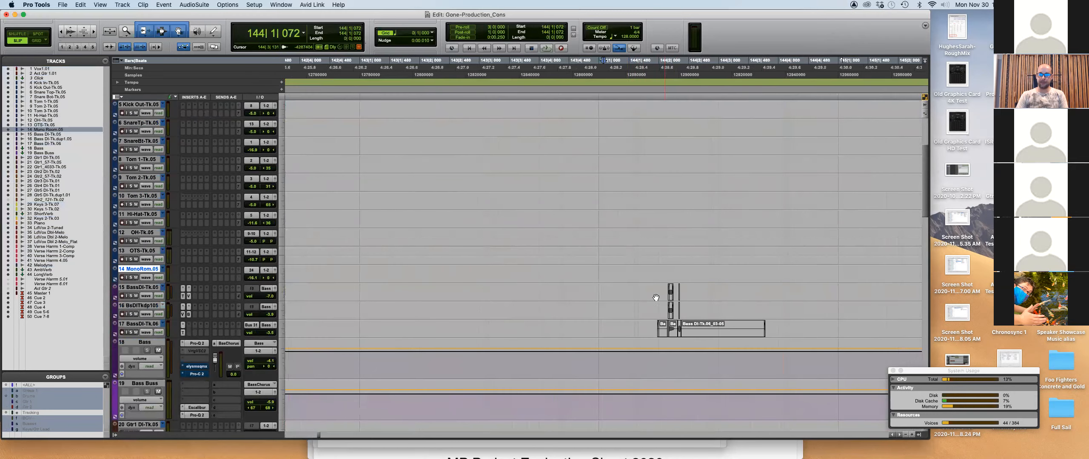
left_click_drag(622, 286, 842, 344)
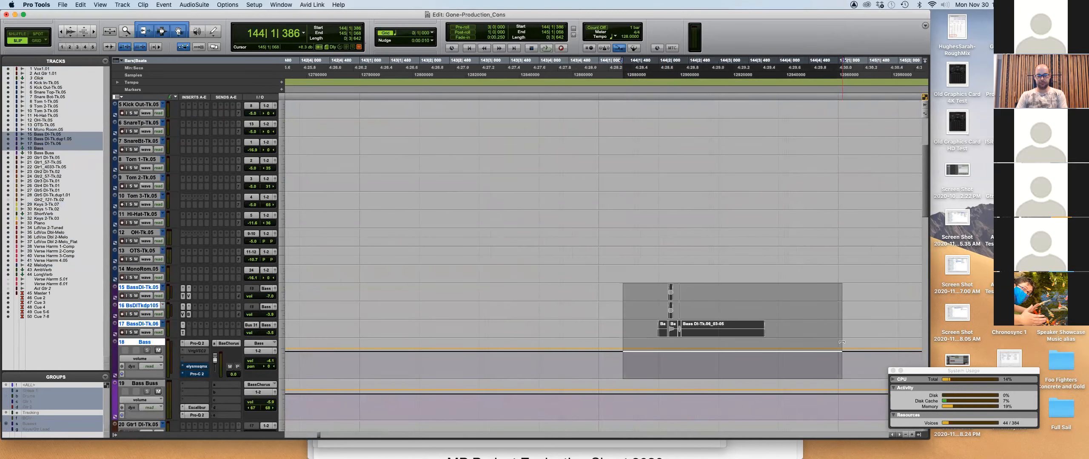
key("Delete")
Check the ending fade-outs, then select all tracks from 1|4|806 to the End marker.
key("r")
key("r")
key("r")
key("r")
key("r")
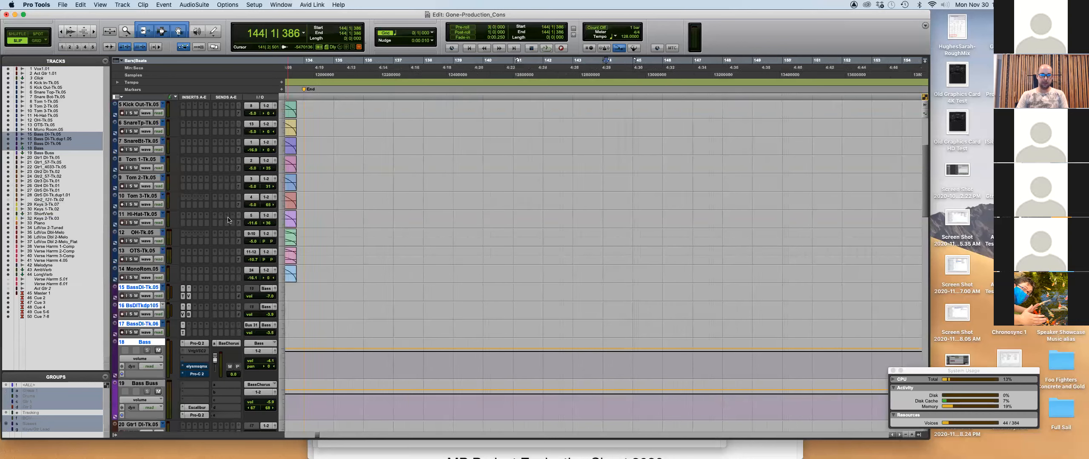
key("super+a")
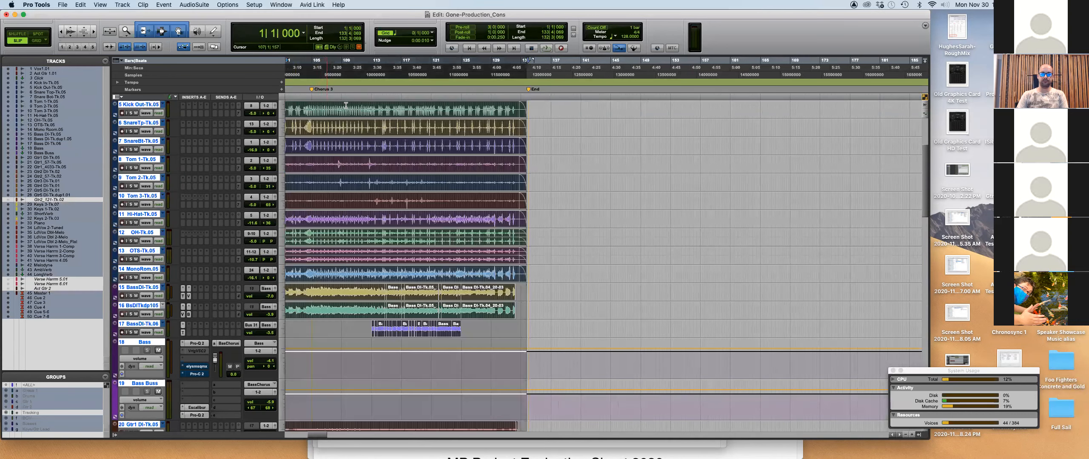
key("t")
key("t")
key("t")
key("t")
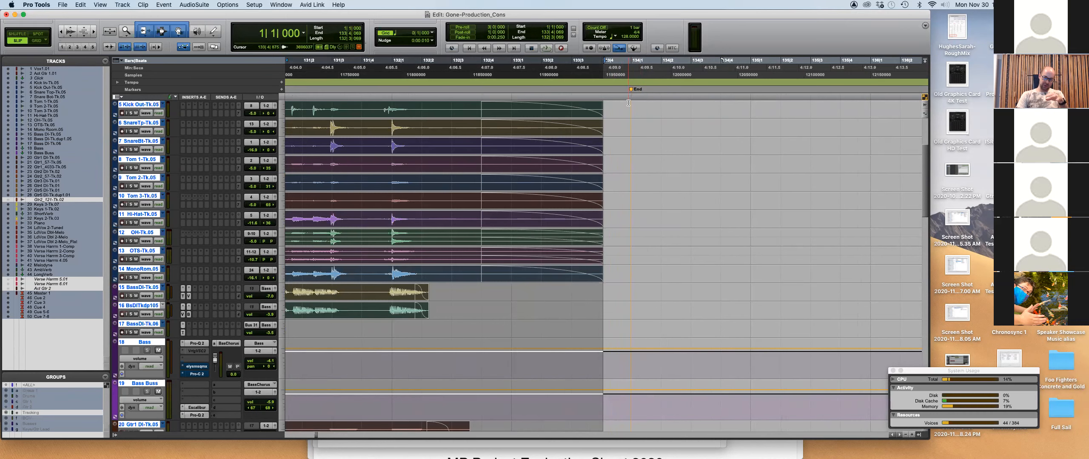
key("r")
key("r")
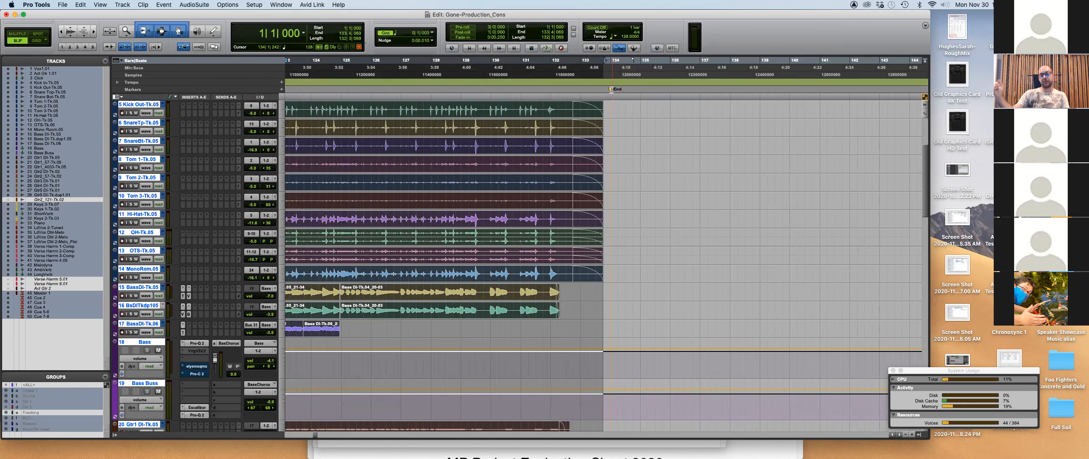
key("r")
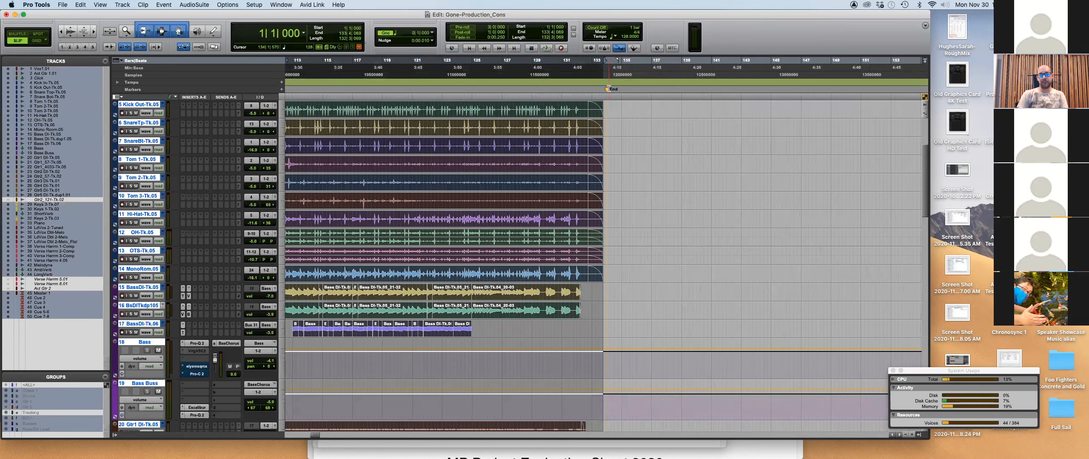
key("r")
key("r")
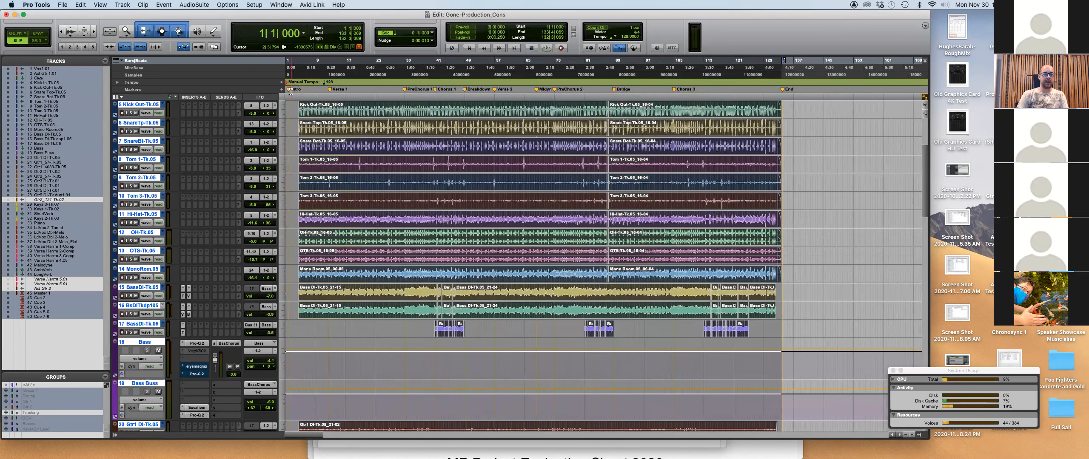
left_click(291, 90)
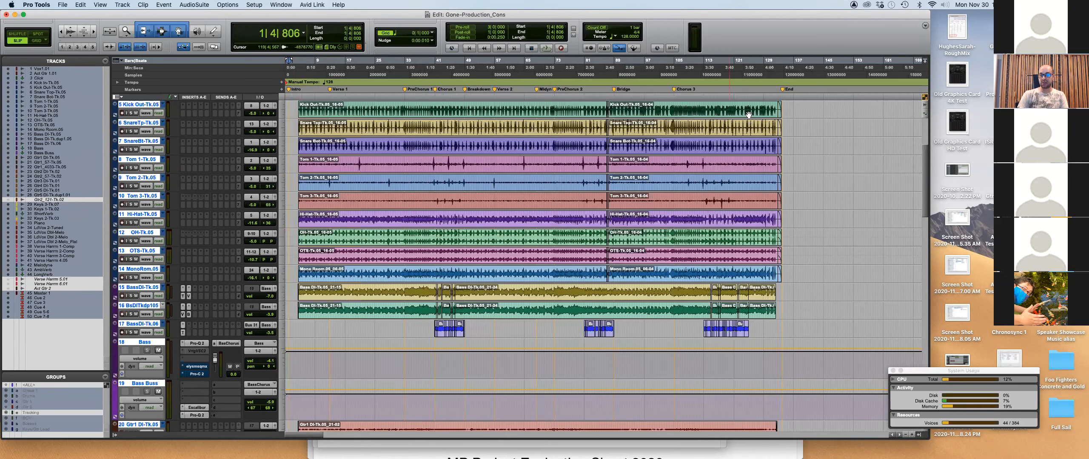
left_click(783, 90, "shift")
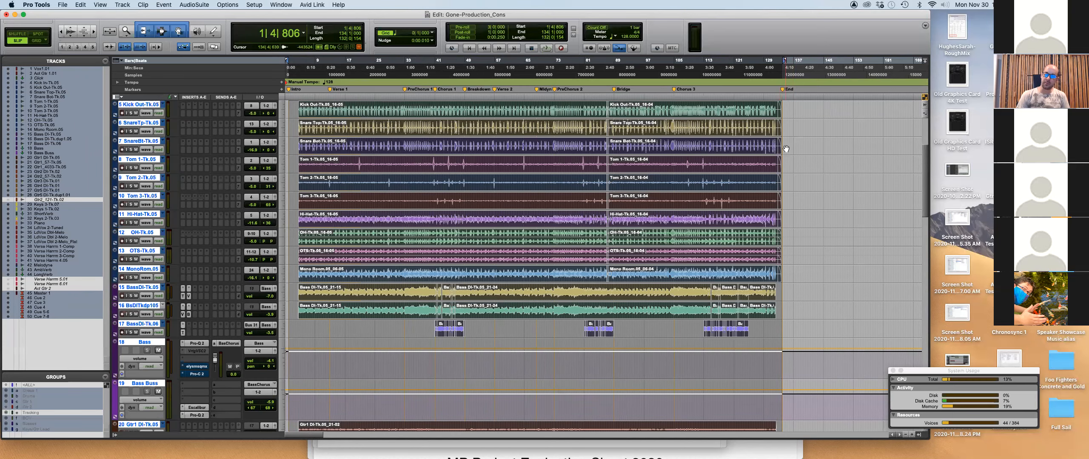
Play the faded ending from bar 126, then shrink waveforms and zoom out to the full arrangement.
scroll(786, 147, "up", 5)
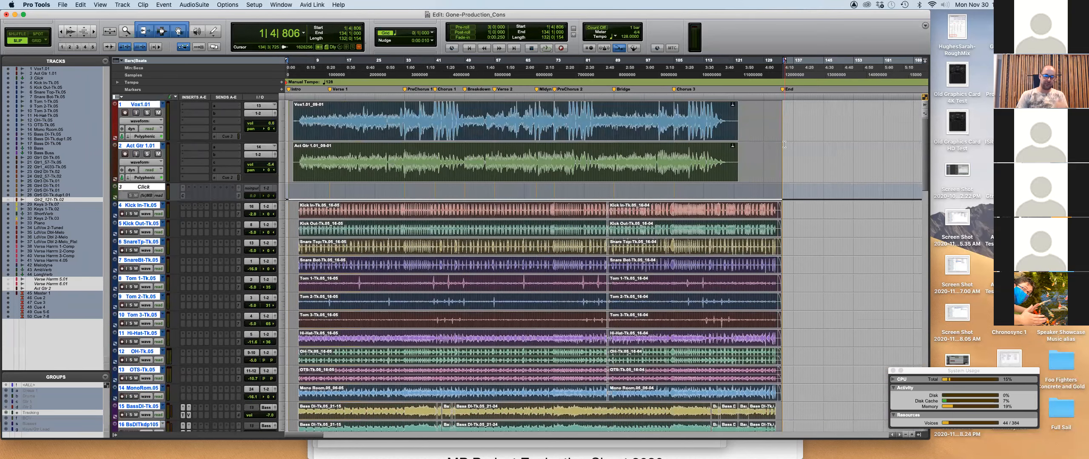
key("t")
key("t")
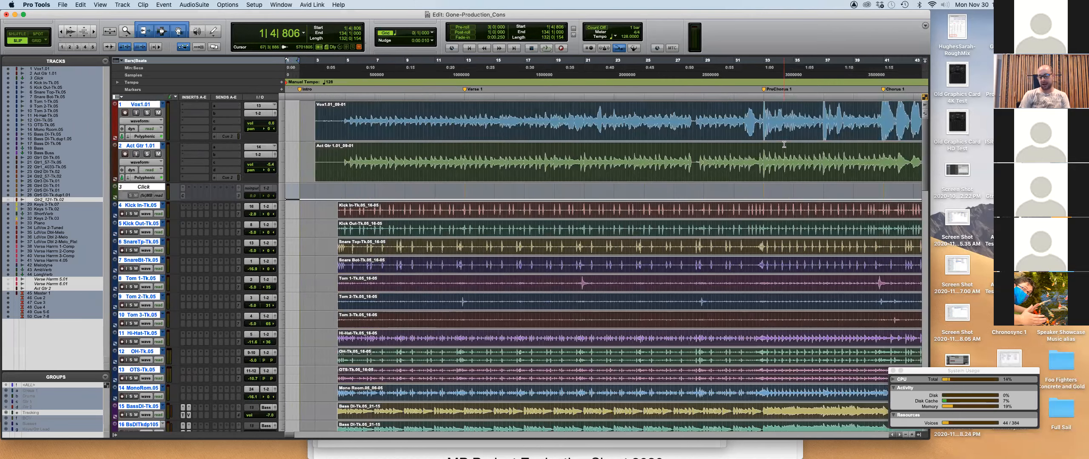
key("Right")
key("t")
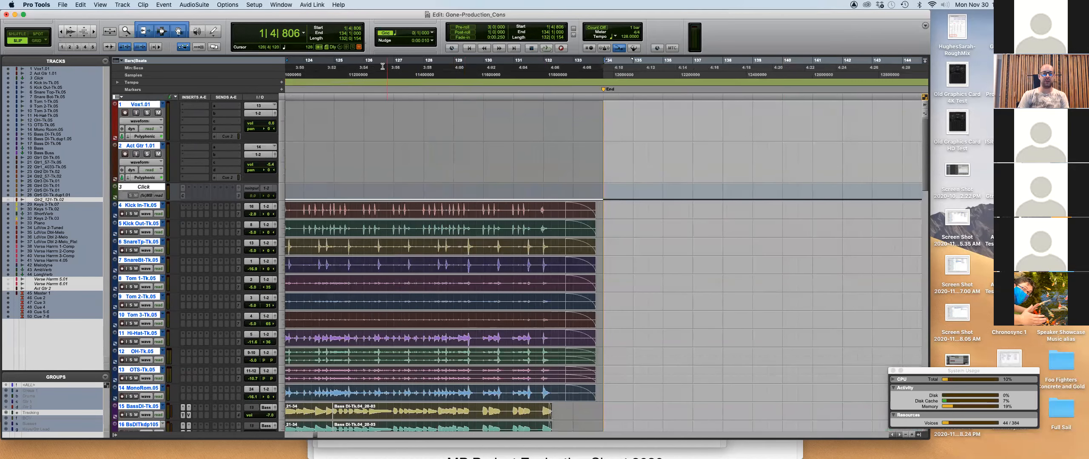
left_click(364, 63)
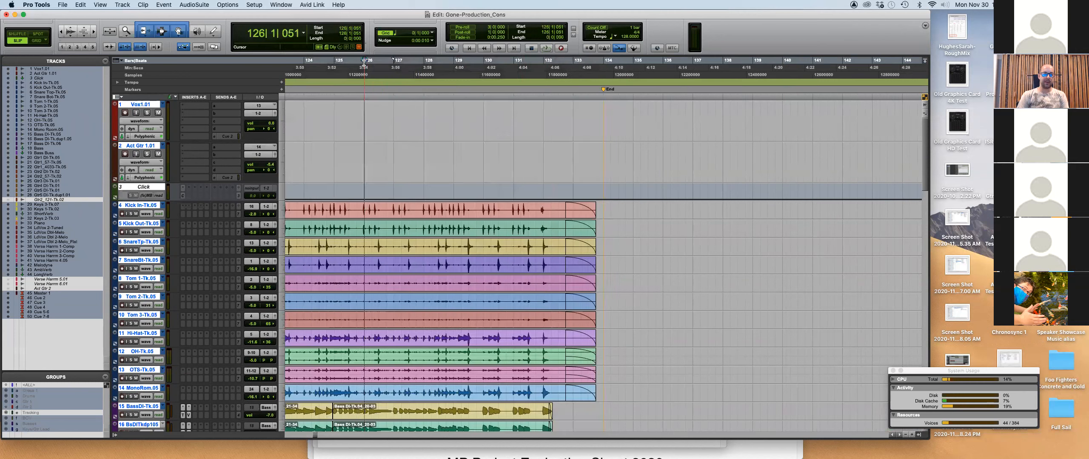
key("space")
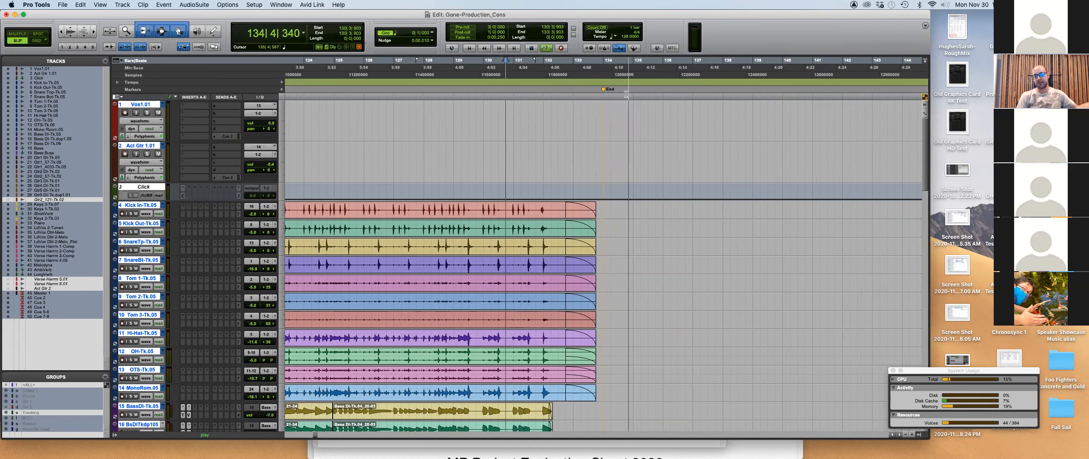
key("space")
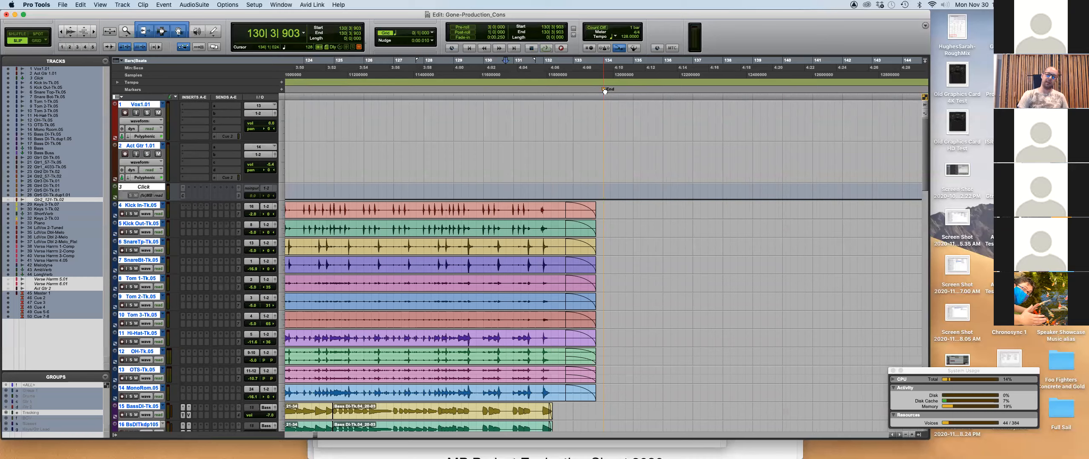
key("super+alt+bracketleft")
key("super+alt+bracketleft")
key("super+alt+bracketleft")
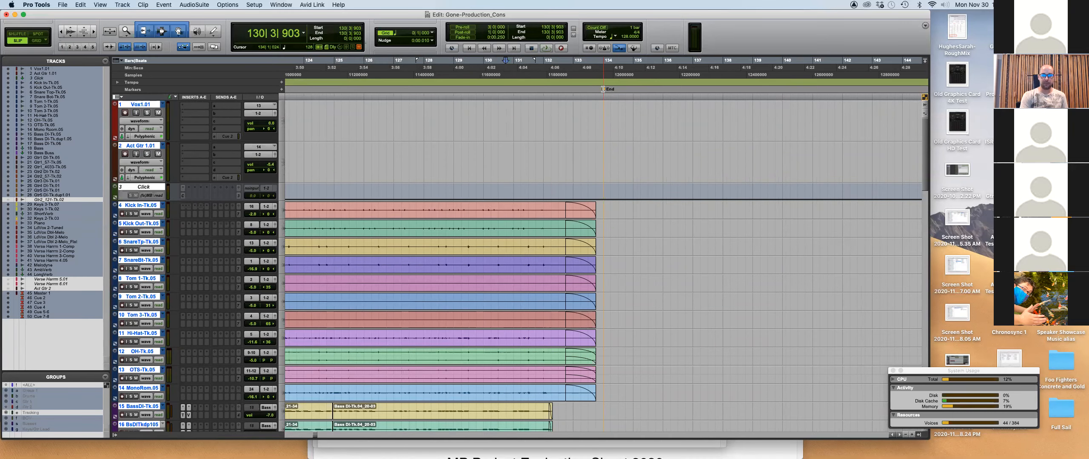
key("super+bracketleft")
key("super+bracketleft")
key("super+bracketleft")
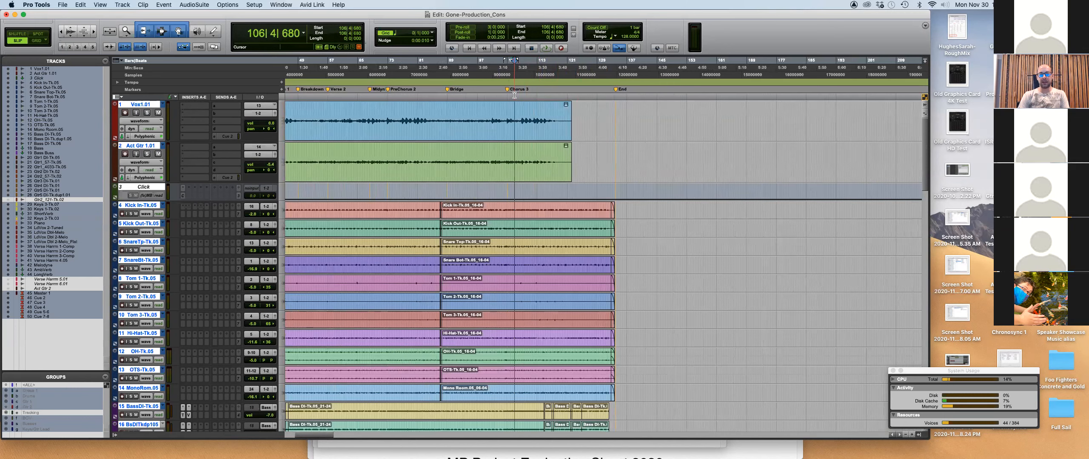
Select every clip and fit the whole session in view, leaving the Edit menu unused.
key("super+a")
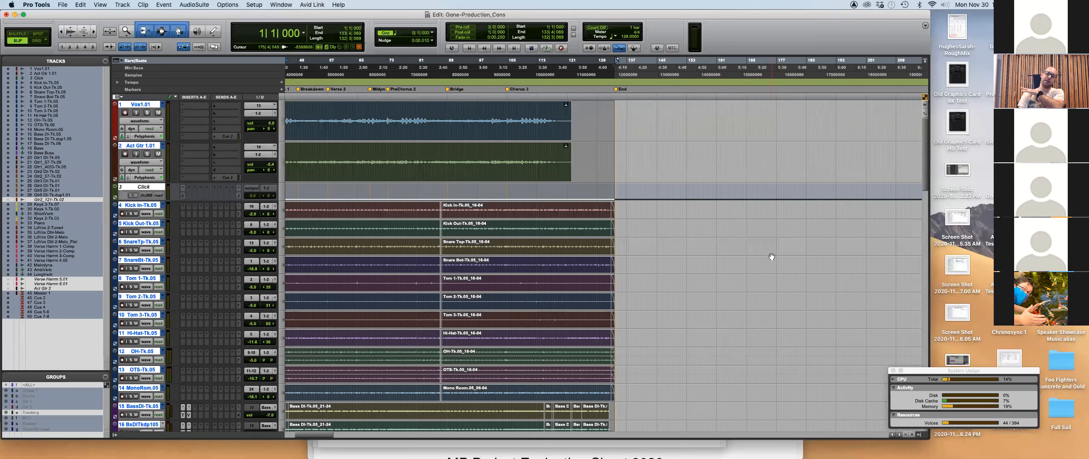
scroll(685, 222, "down", 5)
scroll(685, 221, "up", 10)
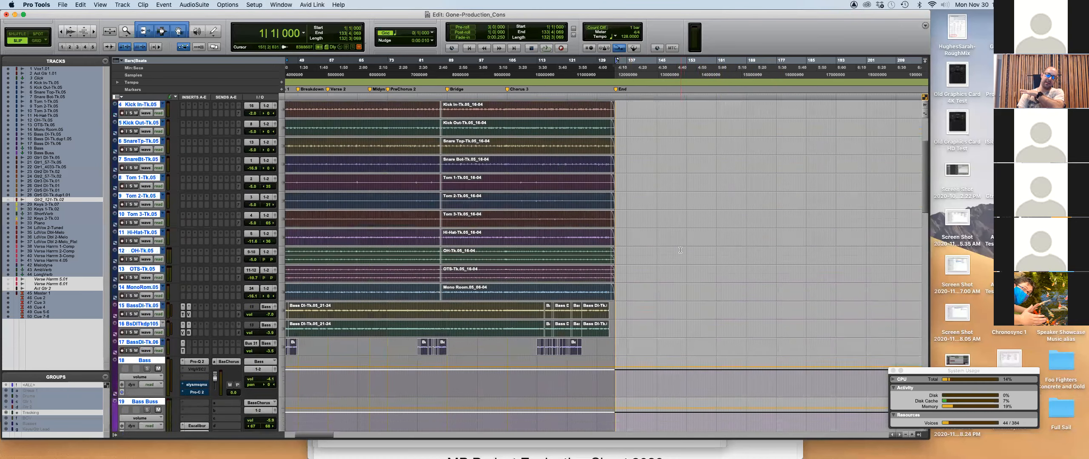
scroll(600, 127, "down", 15)
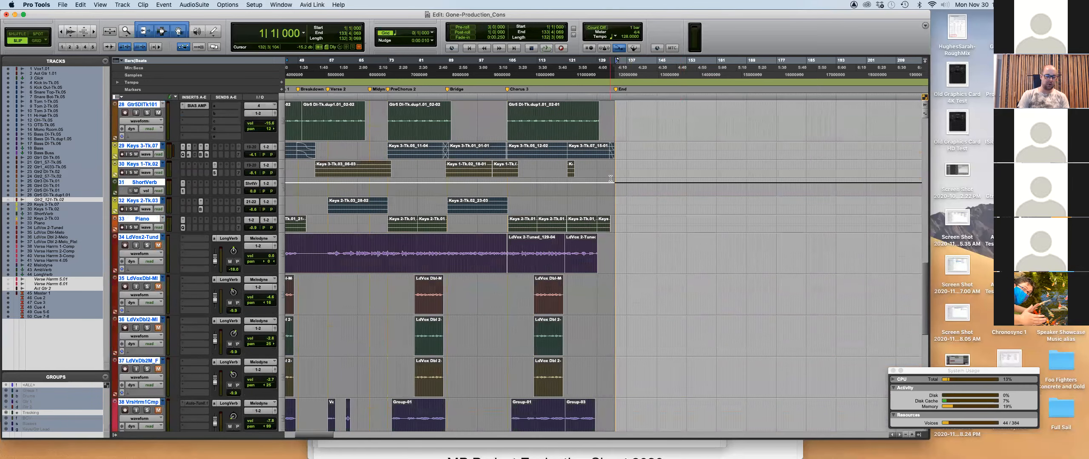
key("r")
key("t")
scroll(461, 119, "up", 15)
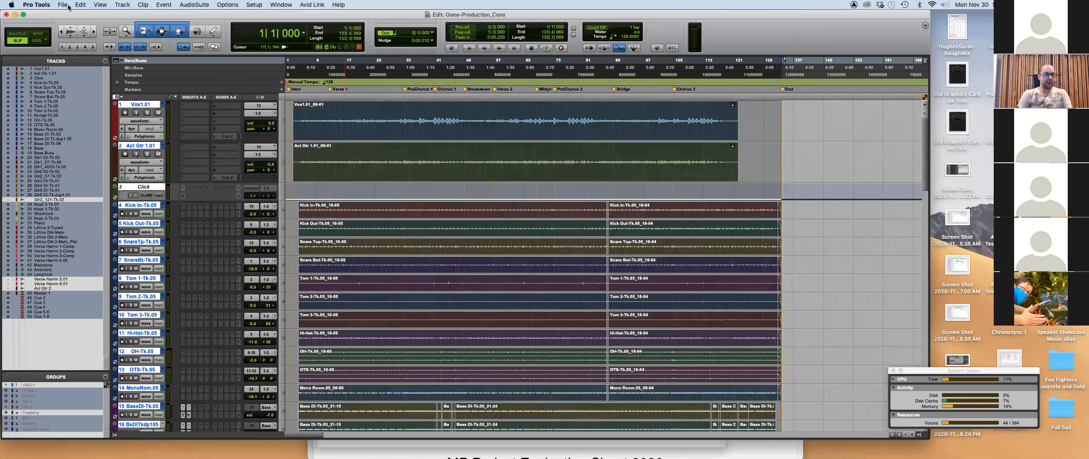
left_click(81, 5)
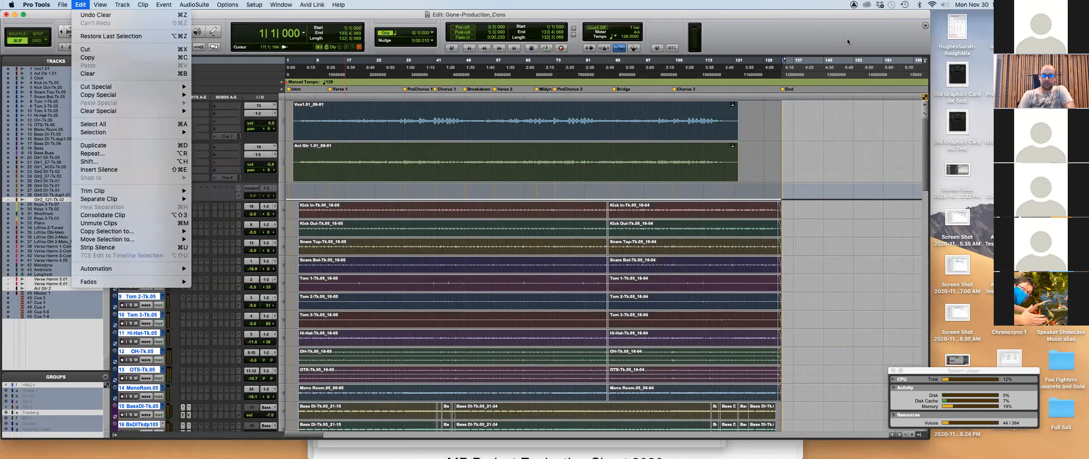
left_click(752, 41)
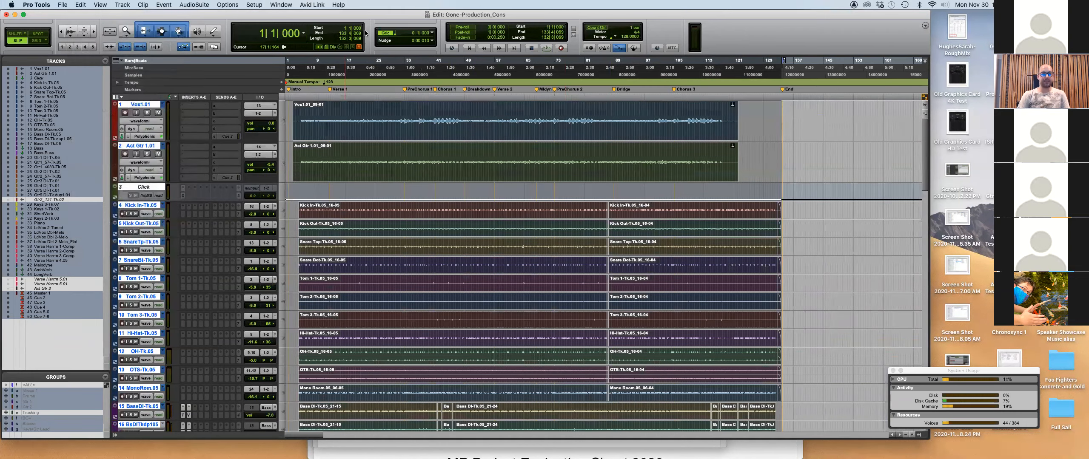
Try selecting Vox1.01 from session start to the End marker, then clear that selection.
left_click(767, 109)
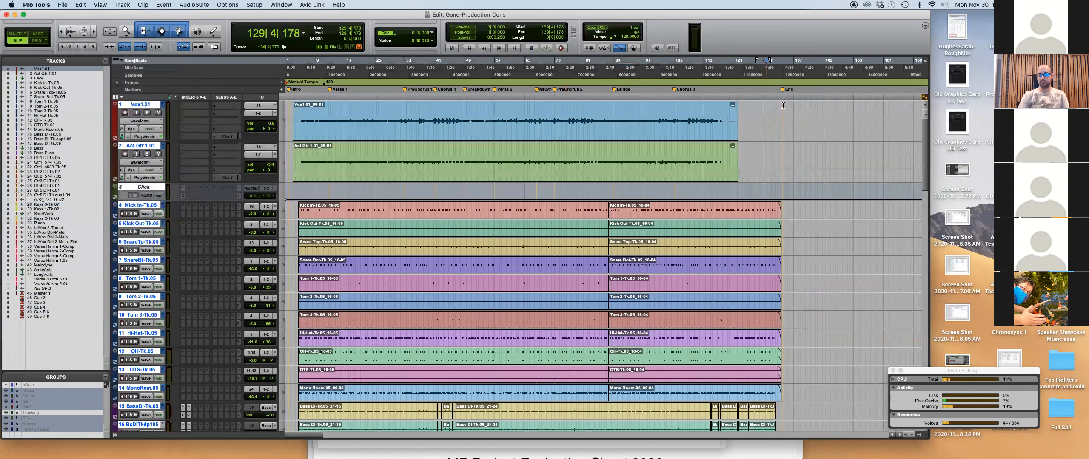
left_click(785, 91)
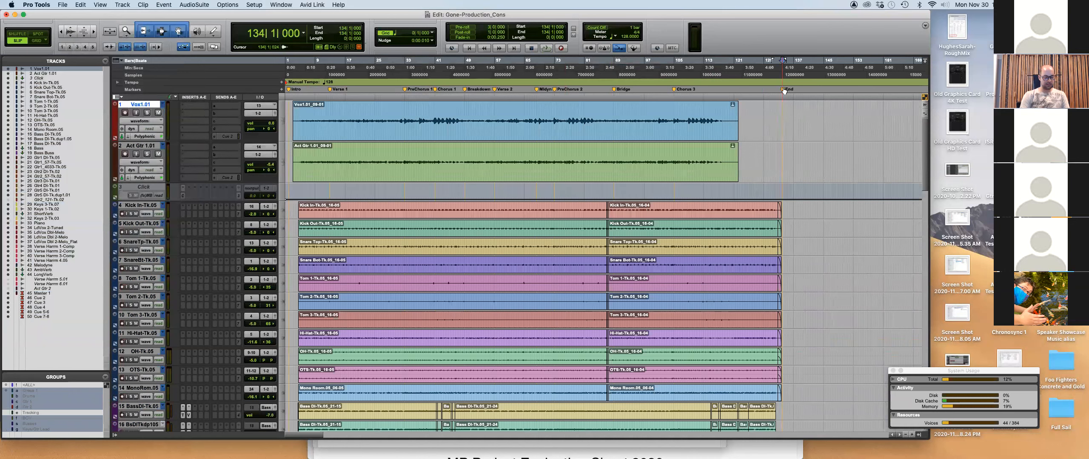
key("shift+Return")
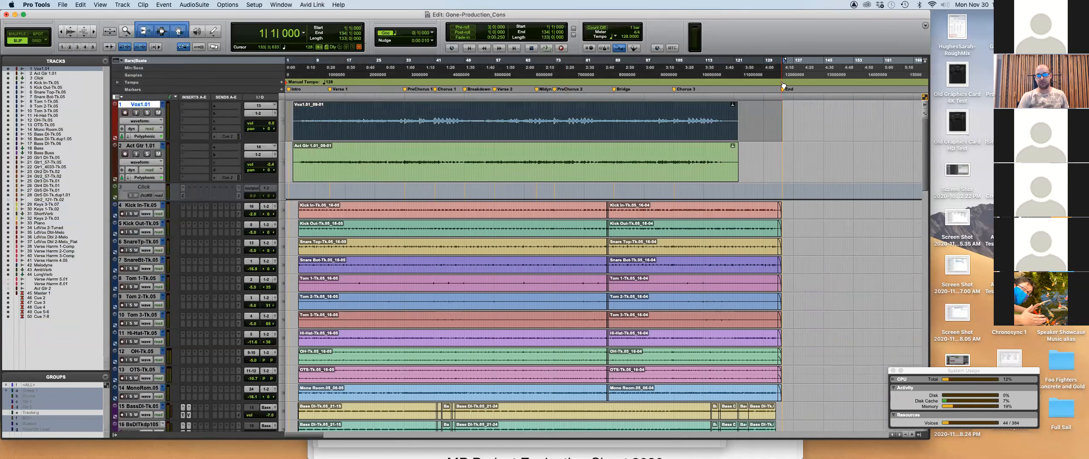
left_click(796, 112)
left_click(785, 90)
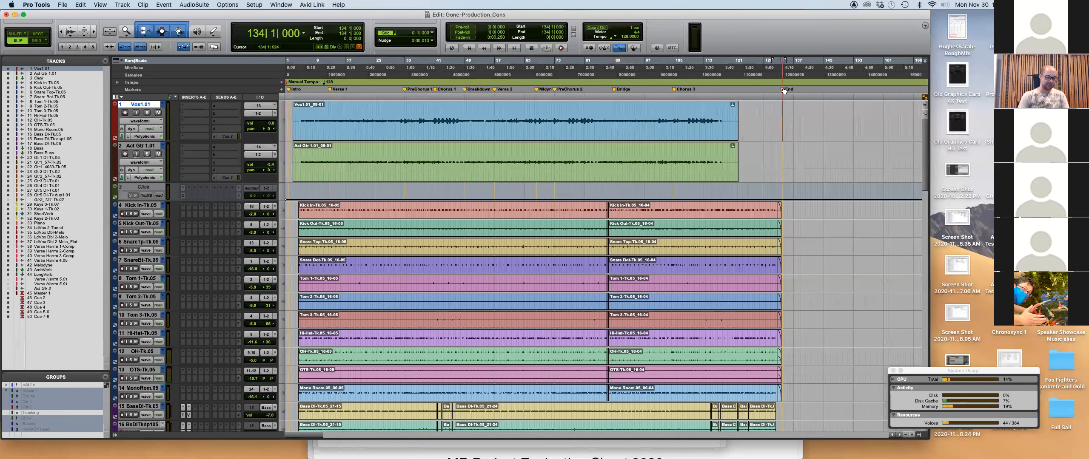
key("shift+Return")
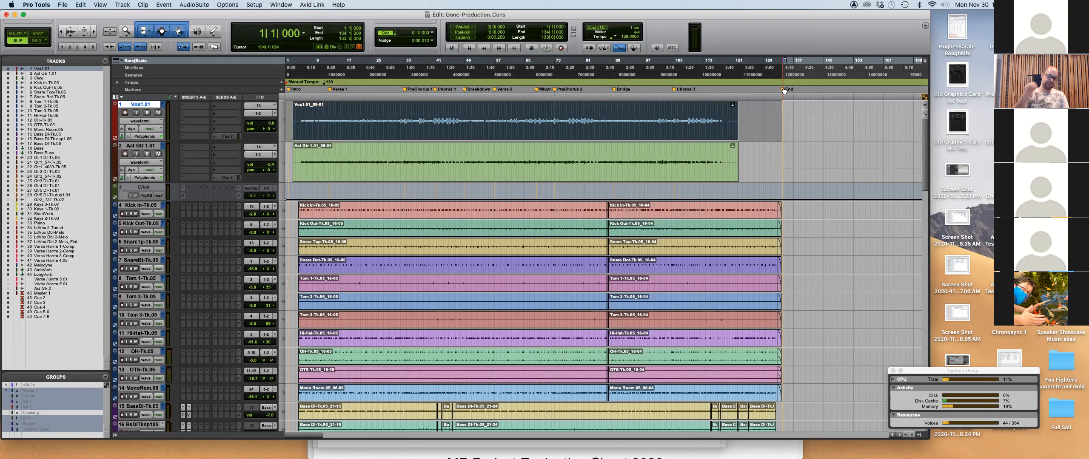
left_click(753, 158)
Select every track across the full session and check both ends of the selection.
key("super+a")
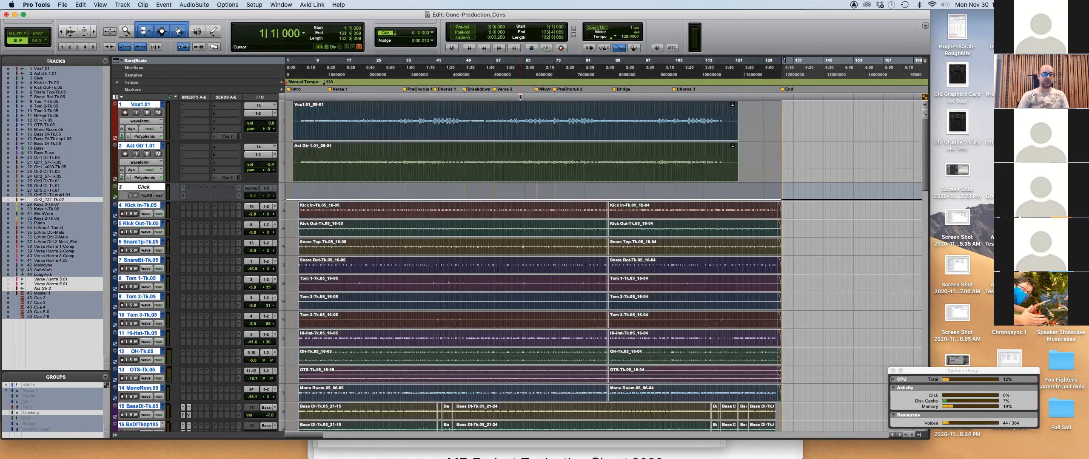
key("super+bracketright")
key("super+bracketright")
key("super+bracketright")
key("super+bracketright")
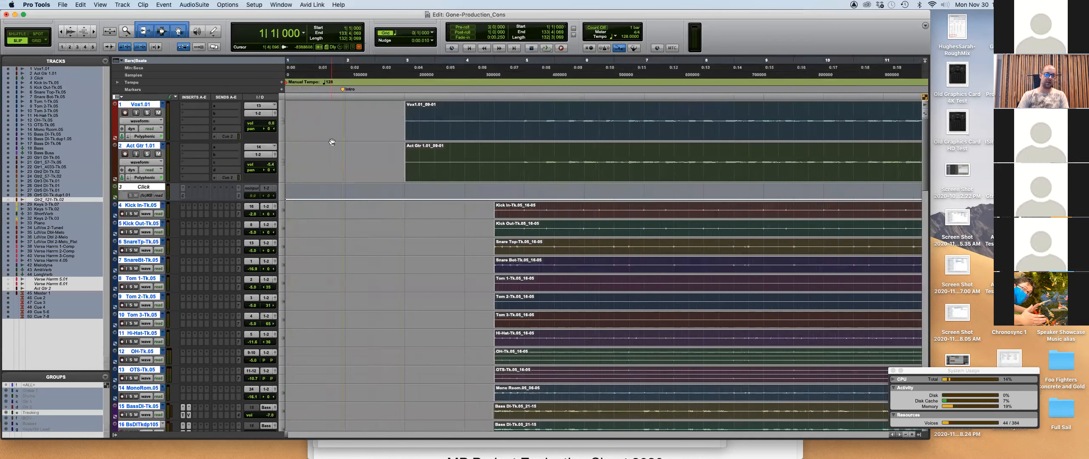
key("super+bracketright")
scroll(336, 148, "down", 10)
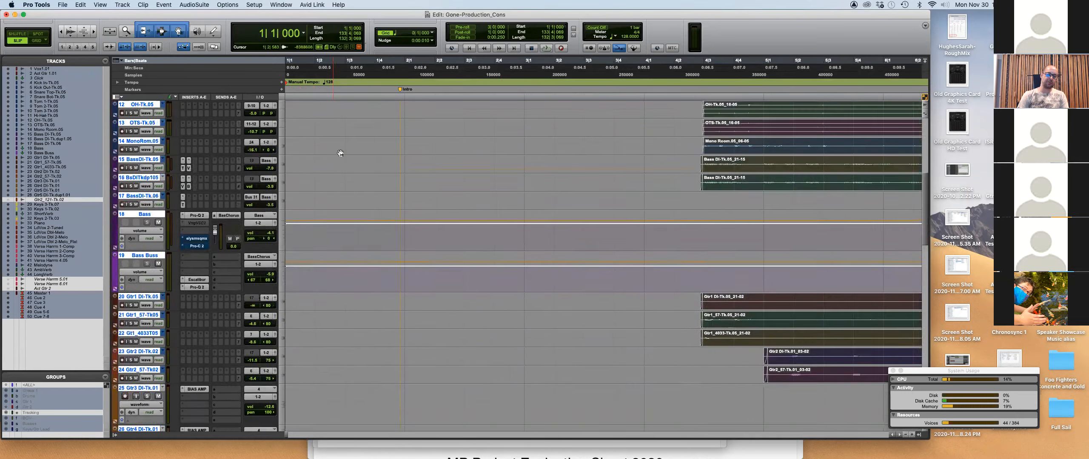
scroll(341, 153, "up", 10)
key("super+bracketleft")
key("super+bracketleft")
key("super+bracketleft")
key("Right")
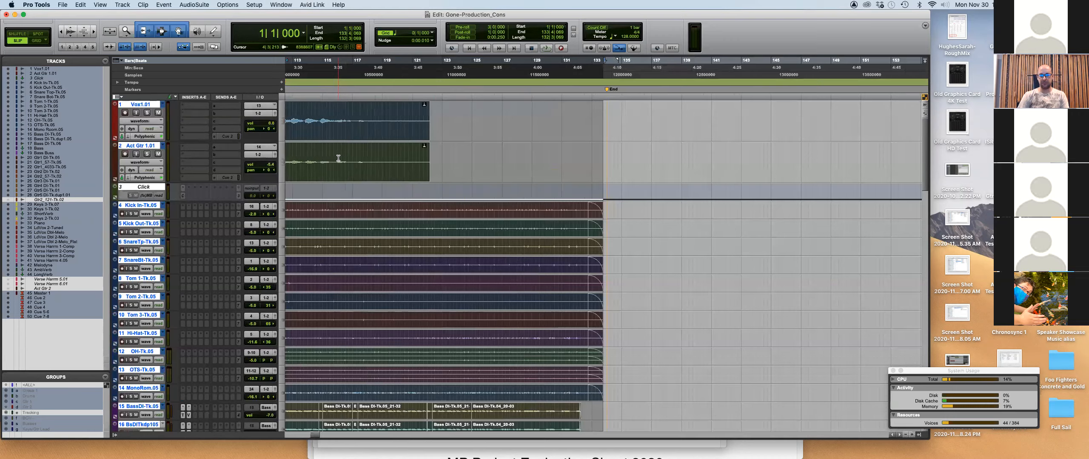
scroll(627, 190, "down", 15)
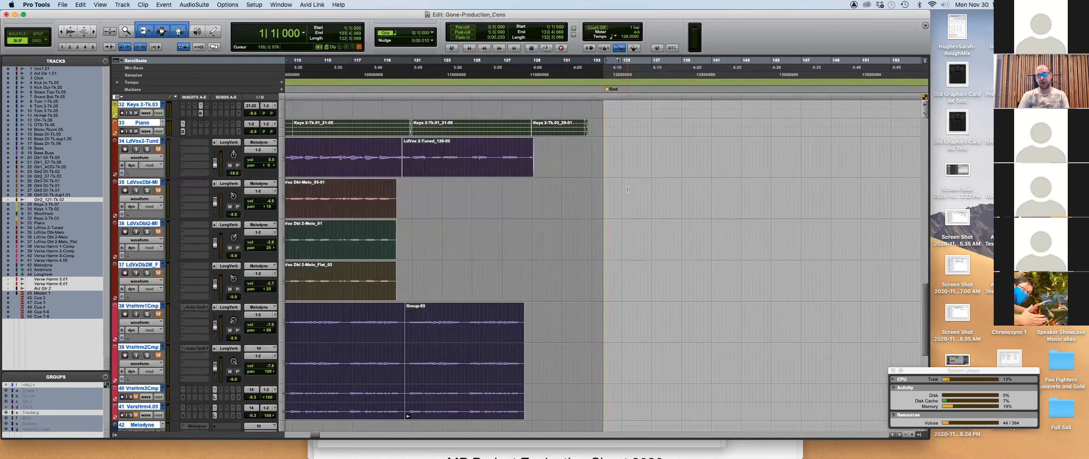
scroll(627, 190, "up", 15)
key("super+bracketleft")
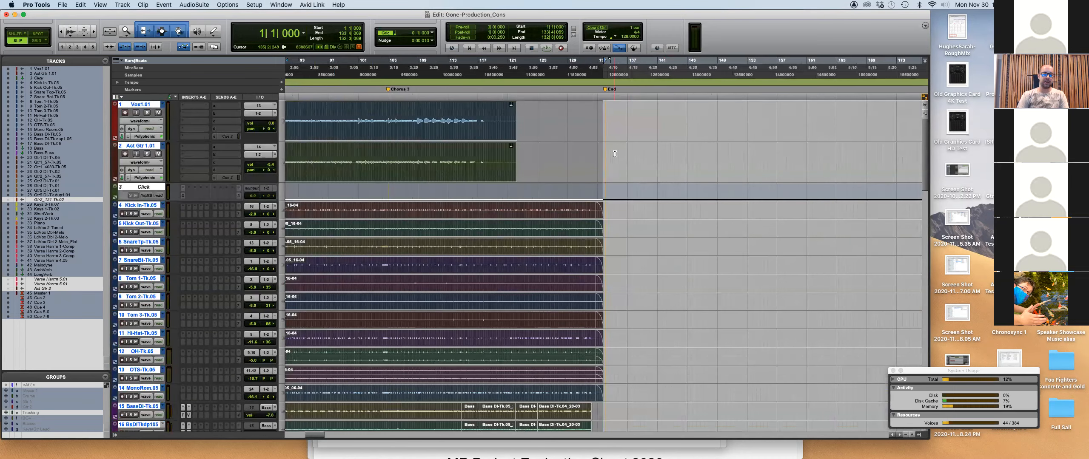
key("super+bracketleft")
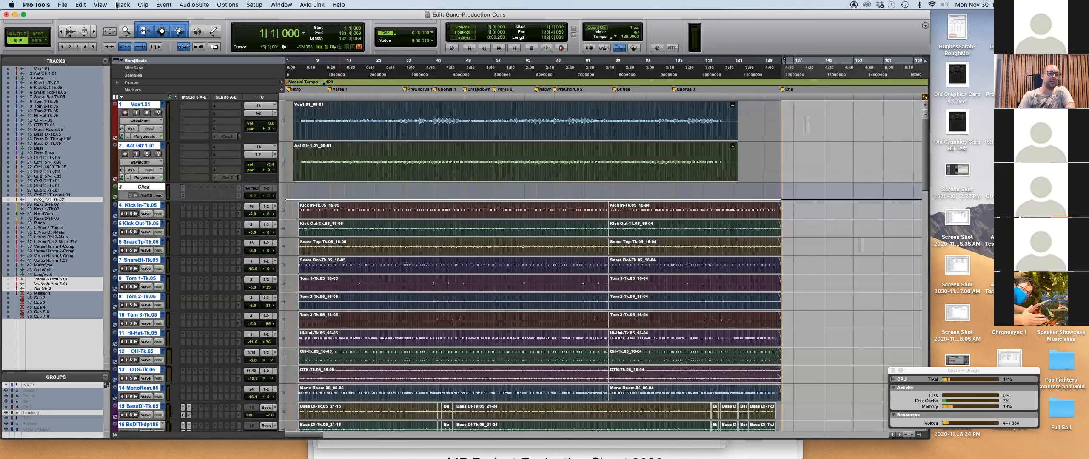
Consolidate the selected clips into single clips, then switch to the delivery instructions PDF.
left_click(80, 4)
left_click(137, 217)
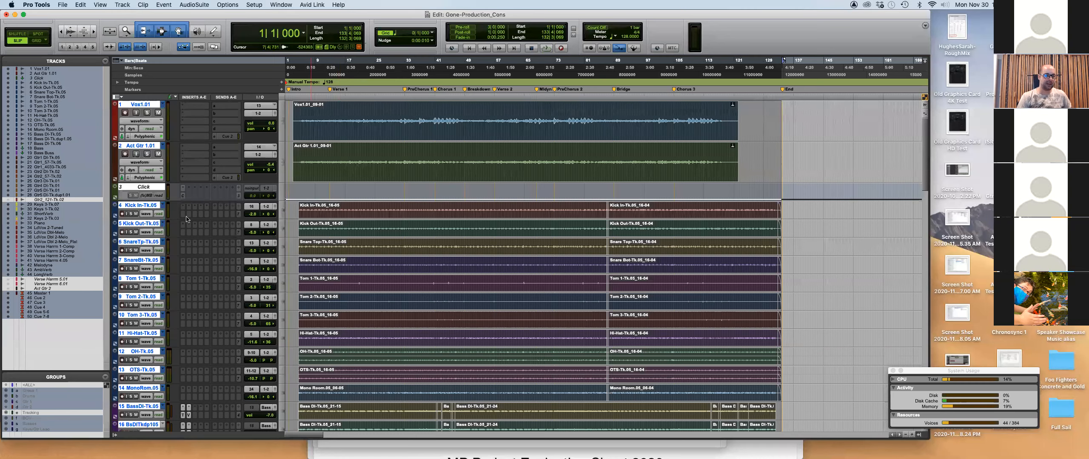
key("super+Tab")
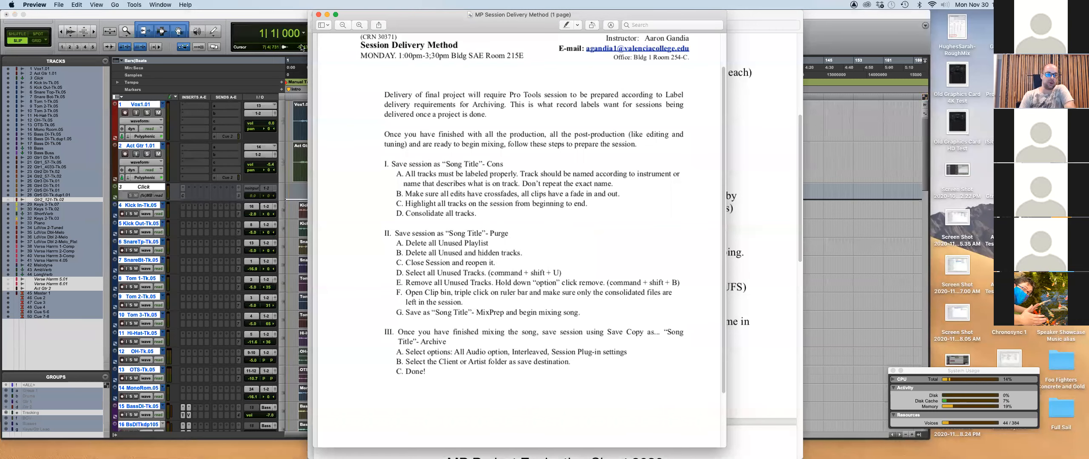
Open Gone-Production_Cons&Purge.ptx, closing the Cons session and declining the session notes report.
left_click(250, 16)
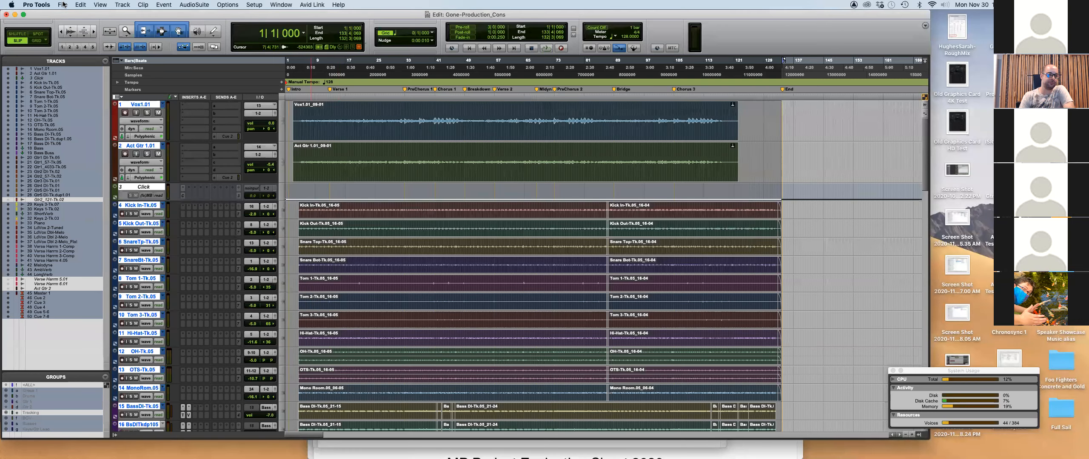
left_click(63, 5)
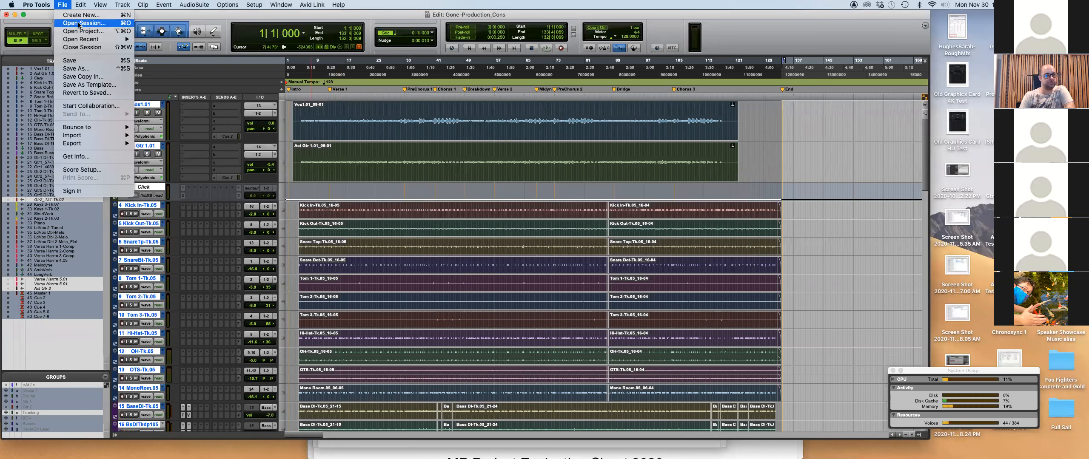
left_click(80, 23)
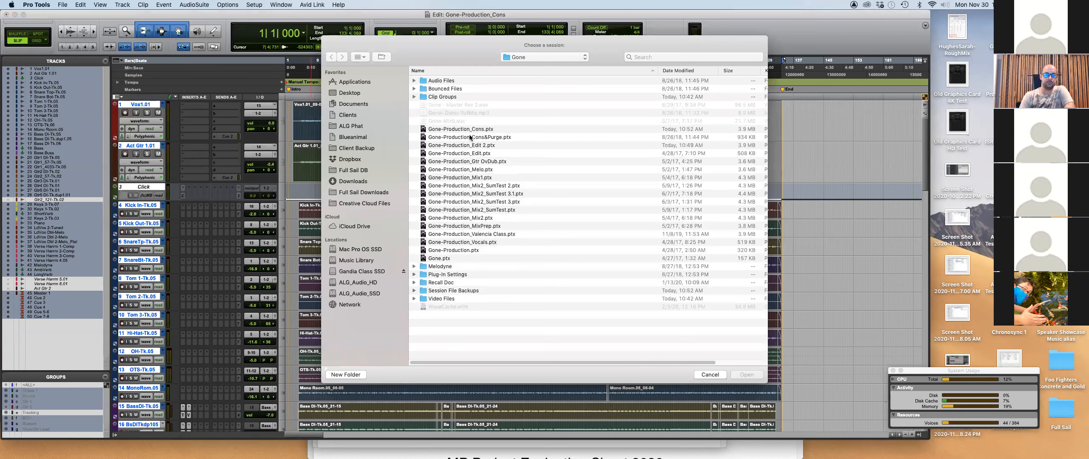
double_click(470, 132)
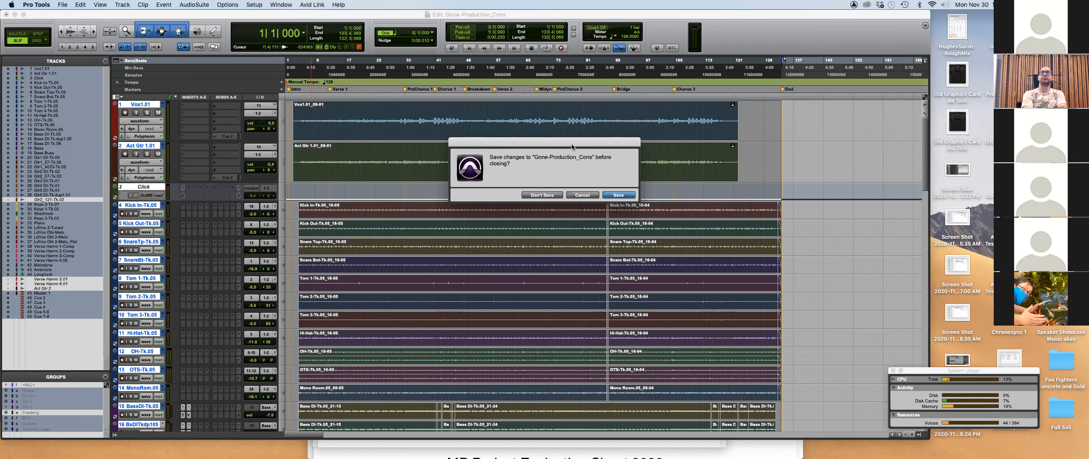
key("Return")
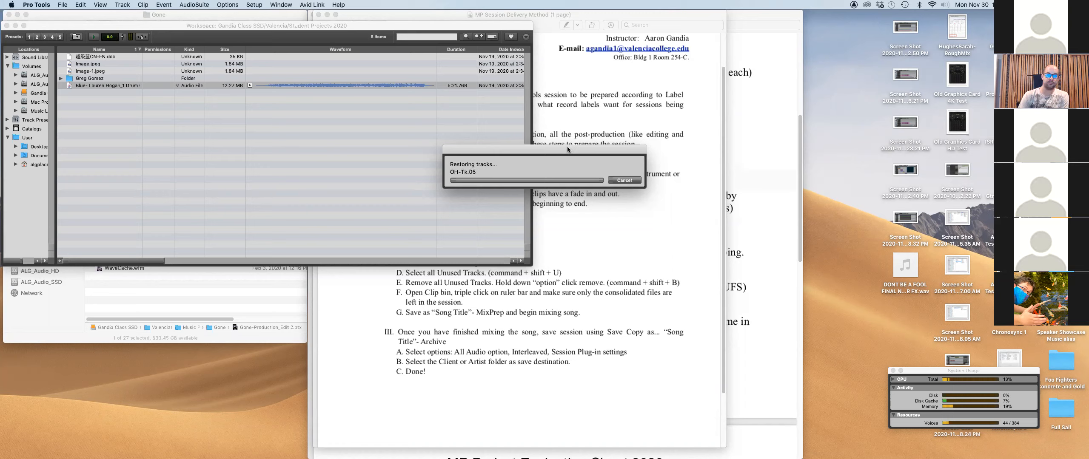
left_click_drag(568, 149, 567, 189)
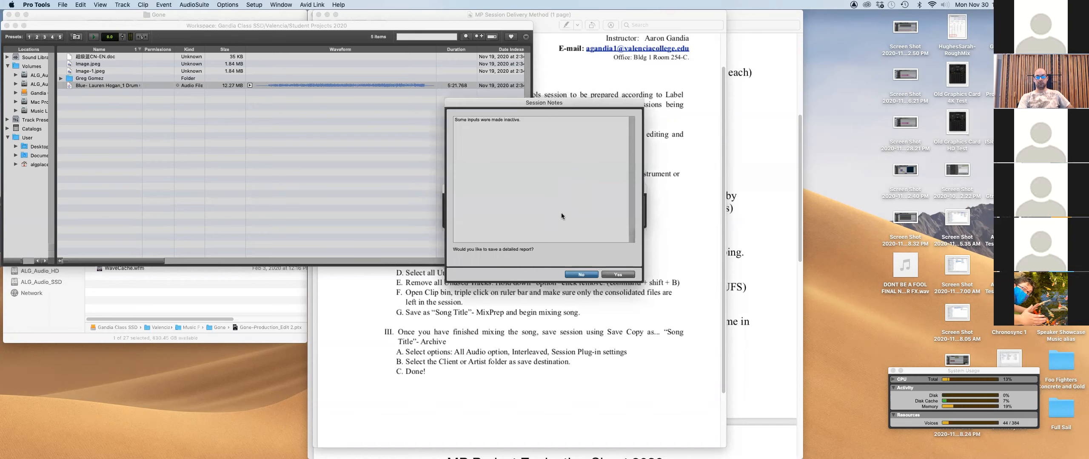
left_click(589, 275)
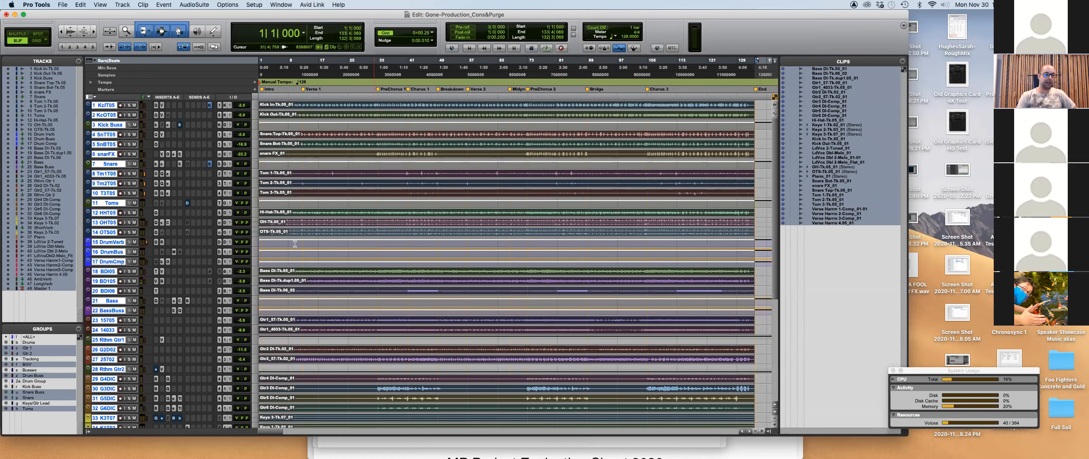
scroll(684, 133, "down", 5)
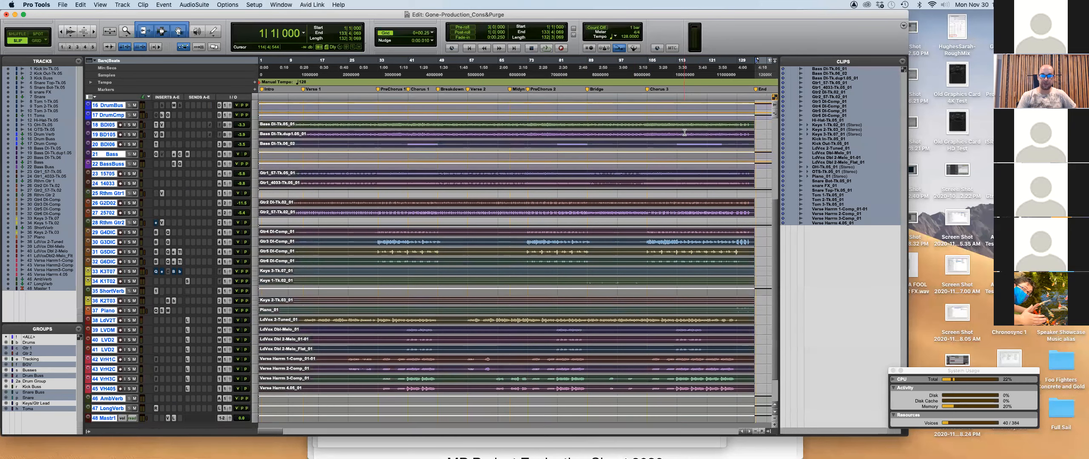
scroll(685, 133, "down", 2)
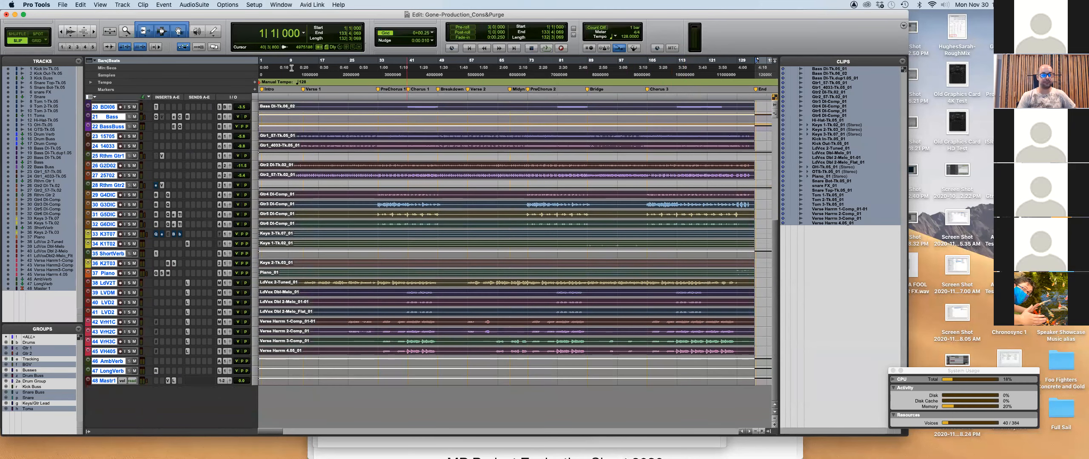
left_click(397, 185)
scroll(585, 339, "up", 10)
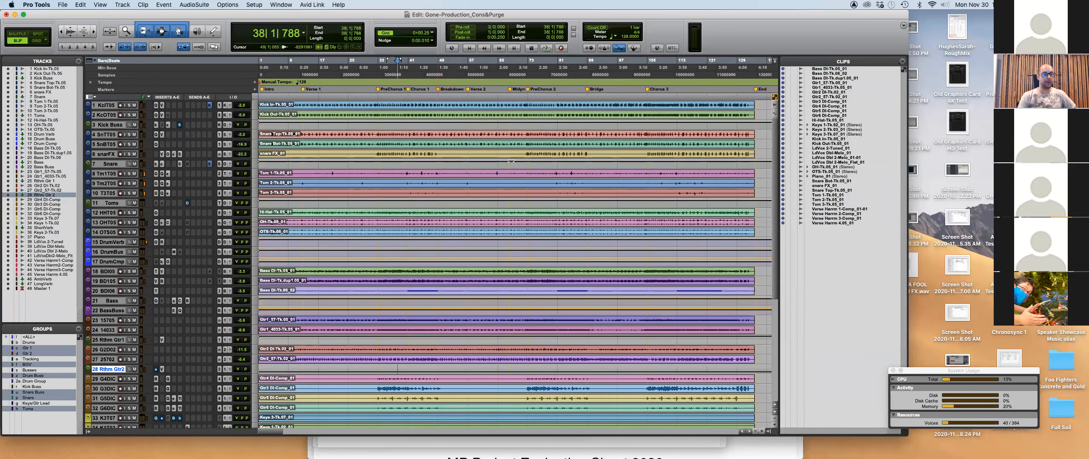
left_click(606, 176)
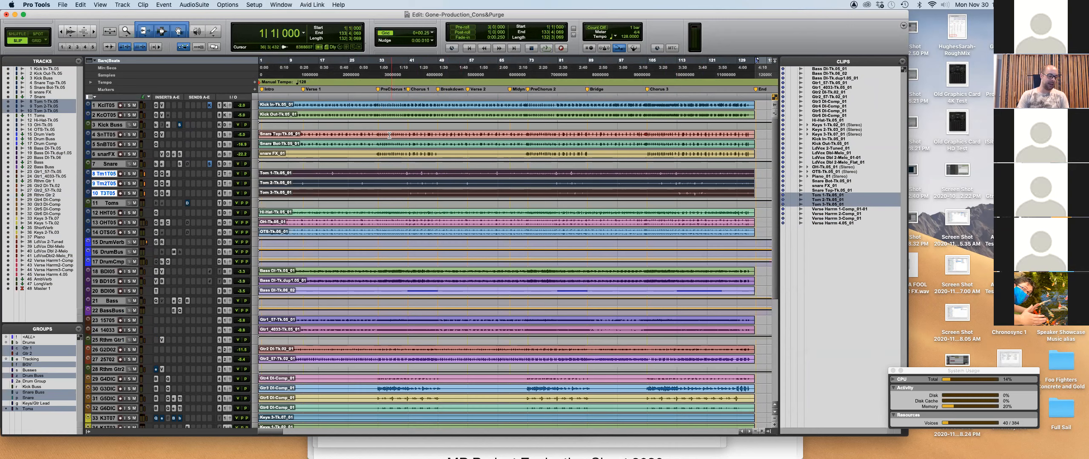
key("super+Tab")
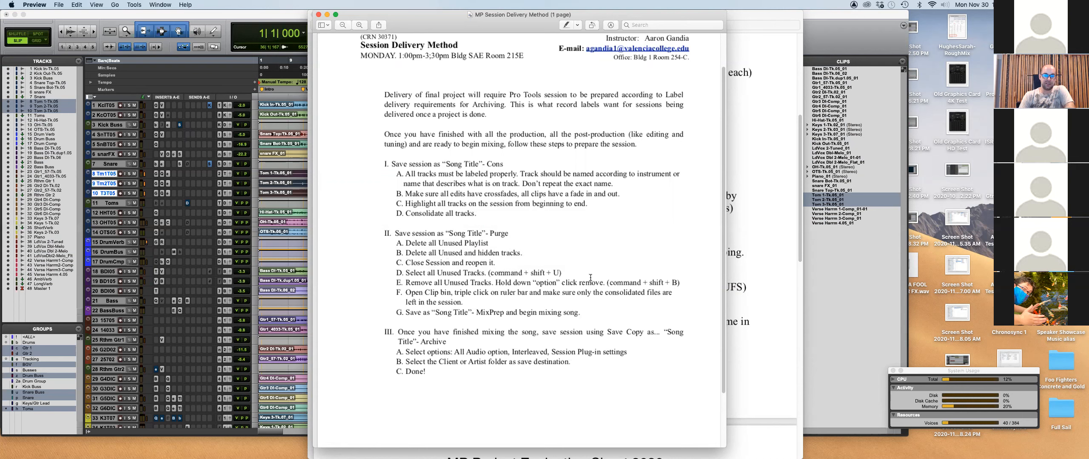
scroll(427, 294, "up", 2)
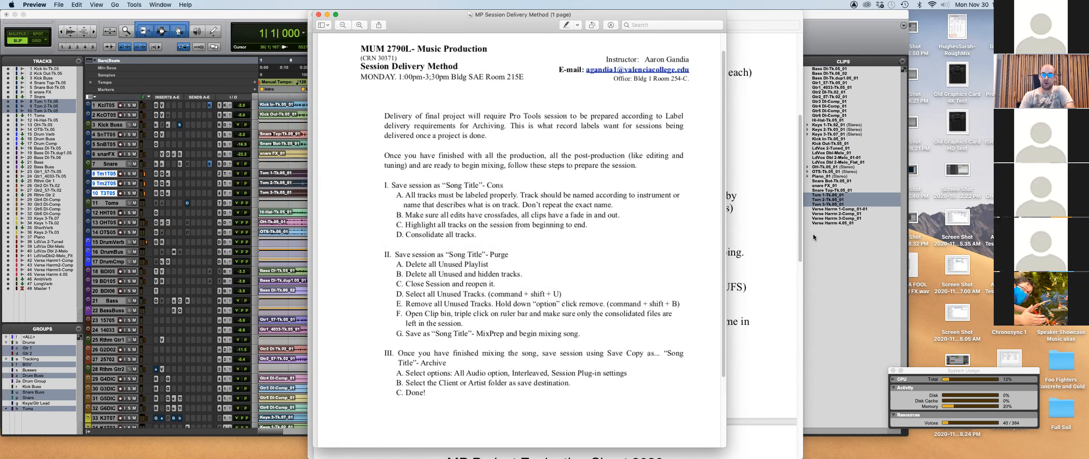
left_click(852, 319)
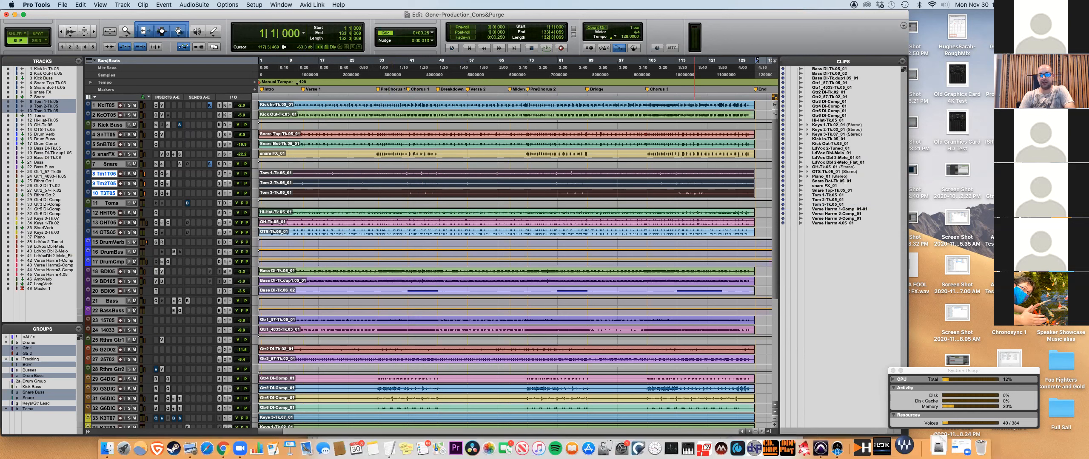
left_click(63, 5)
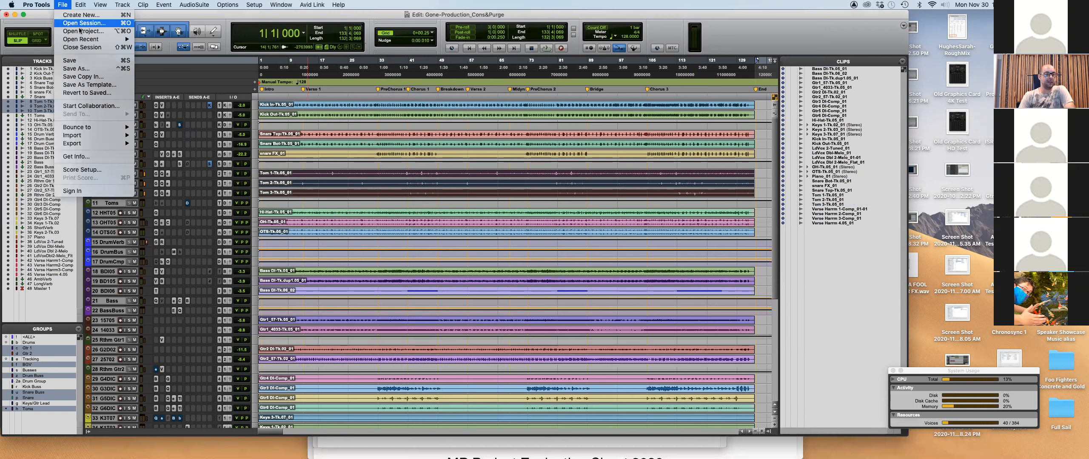
Reopen Gone-Production_Cons from Open Recent, discarding the purged session and skipping session notes.
mouse_move(113, 39)
left_click(193, 51)
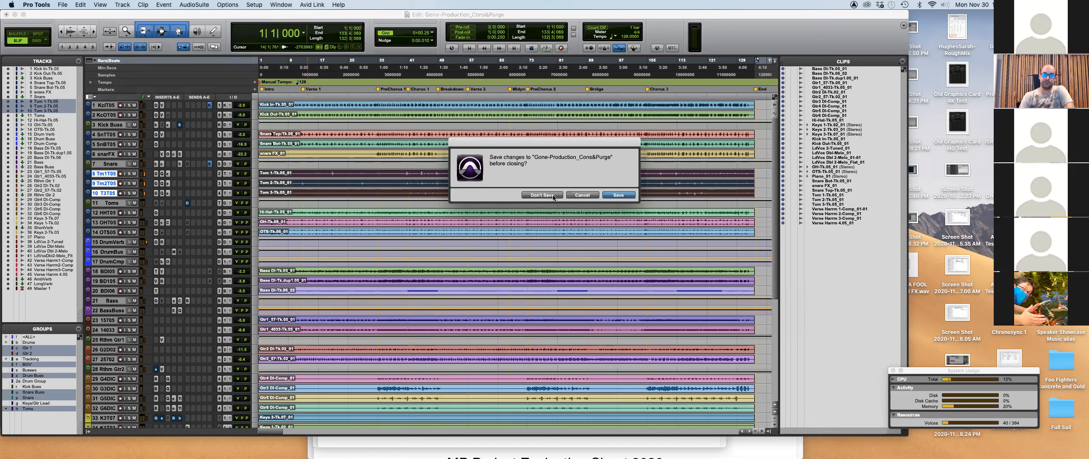
left_click(542, 195)
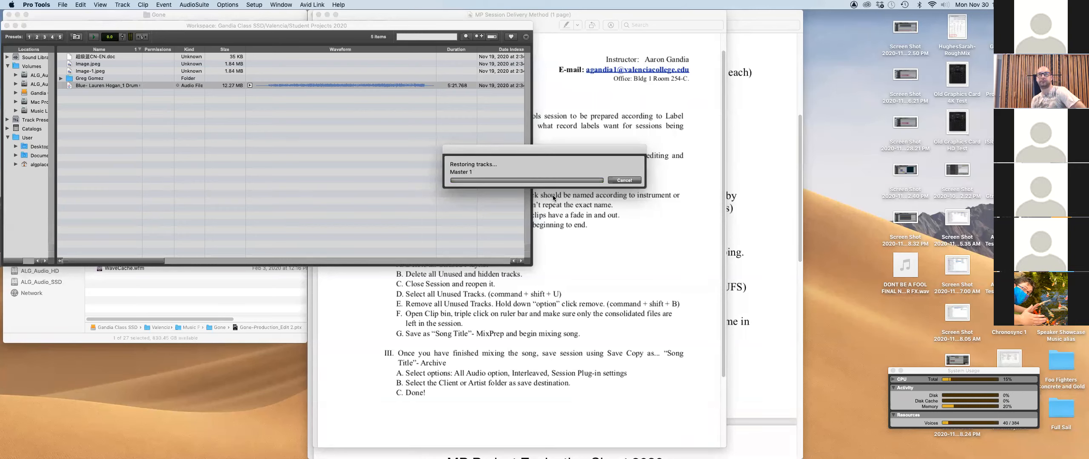
key("Return")
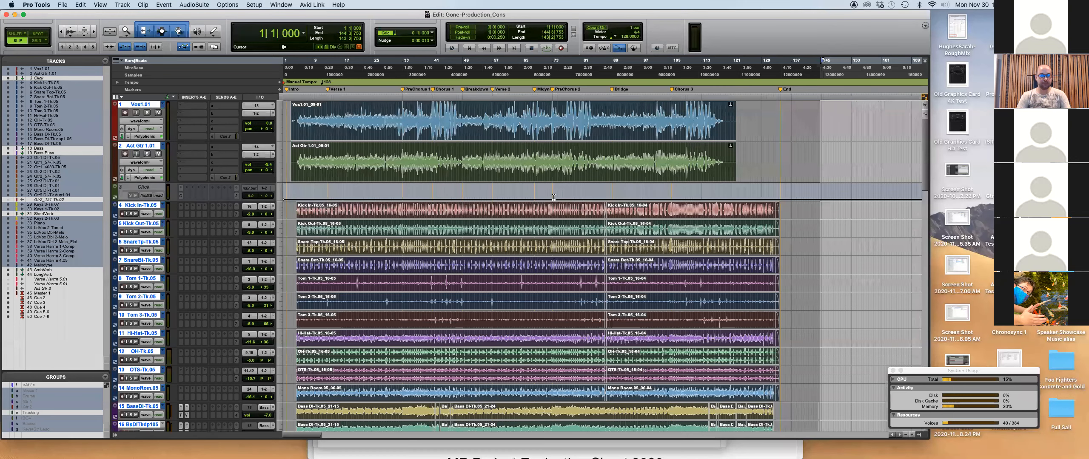
key("super+Tab")
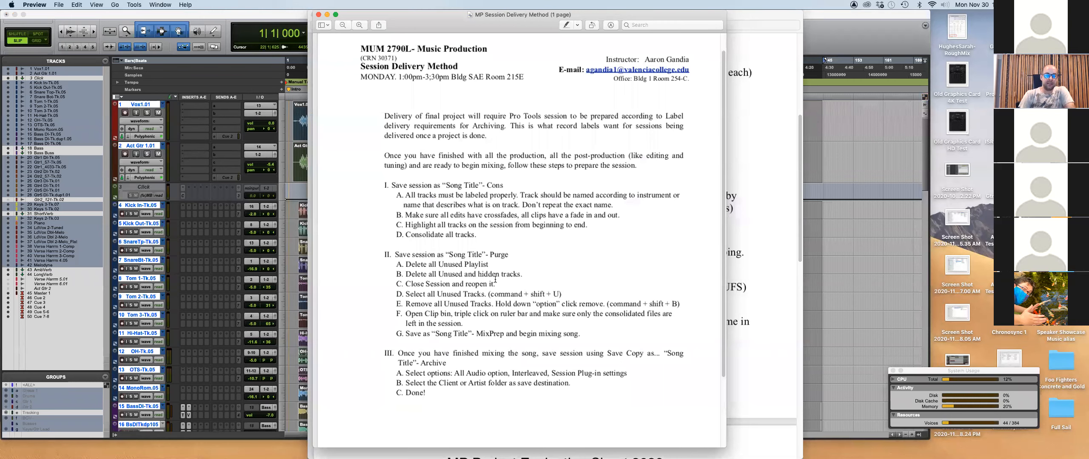
Open the rename dialog for the Kick In-Tk.05 track and place the cursor in its Name field.
left_click(212, 15)
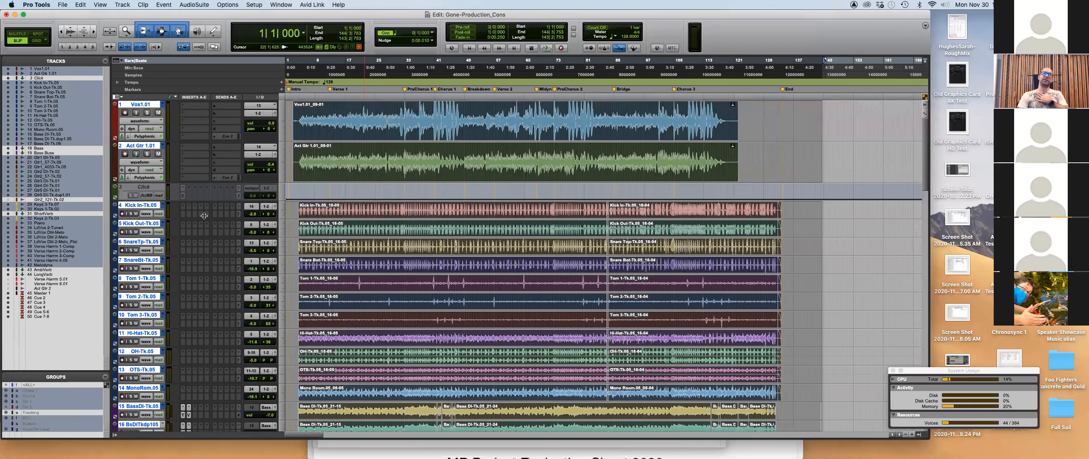
scroll(204, 216, "down", 5)
scroll(204, 216, "up", 5)
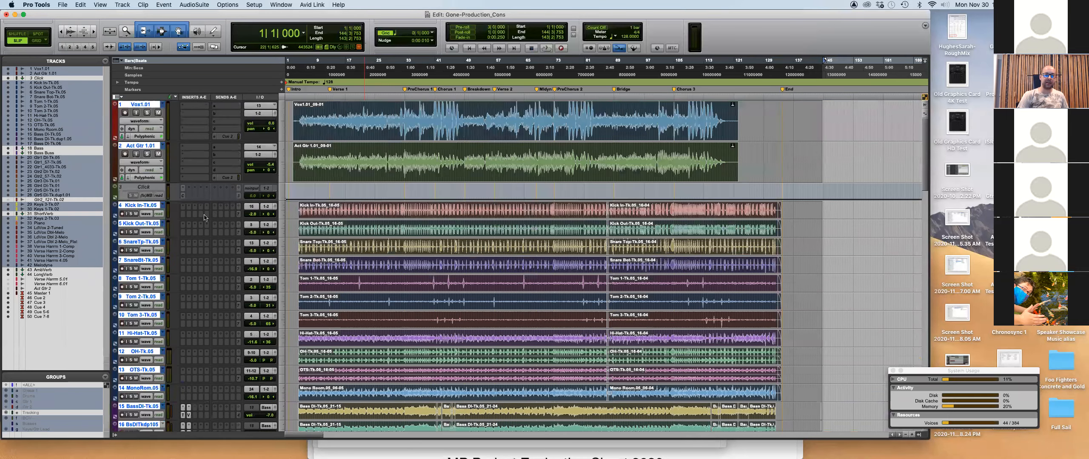
scroll(204, 218, "down", 4)
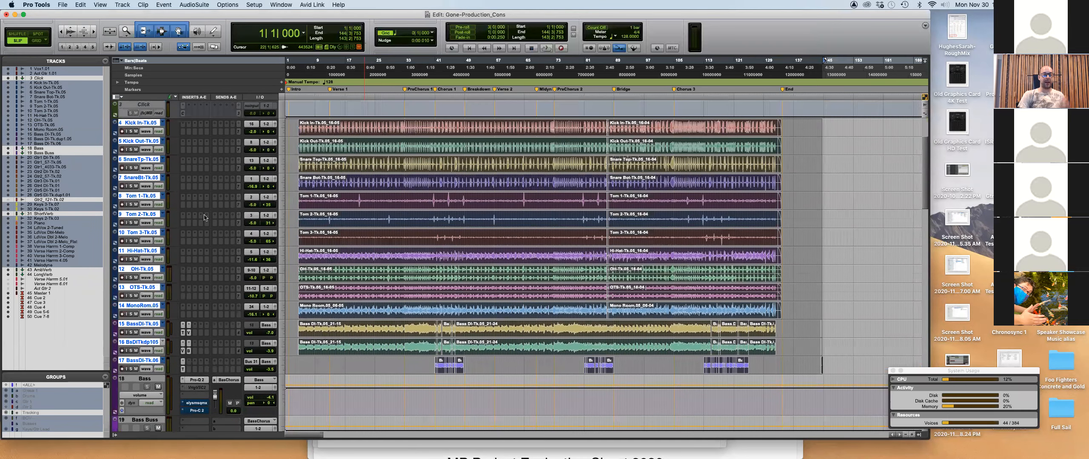
double_click(141, 123)
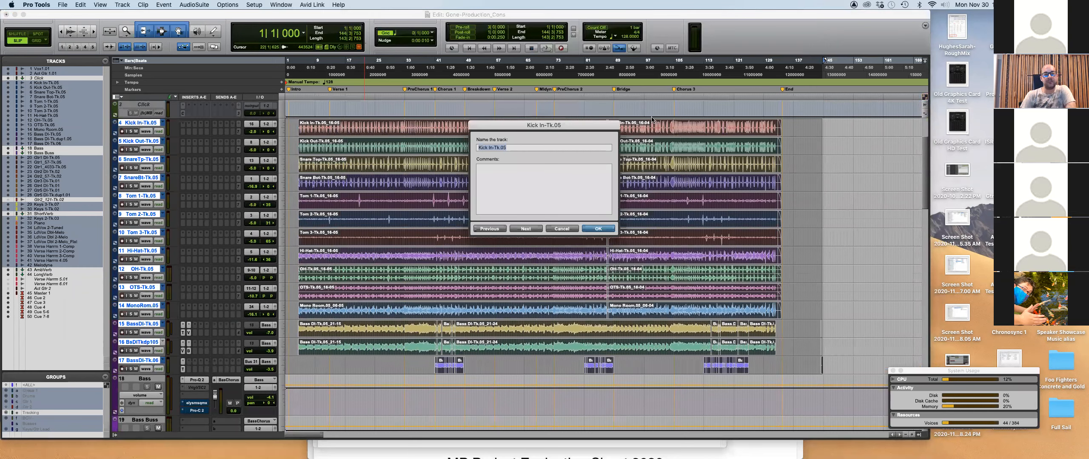
left_click_drag(590, 127, 585, 146)
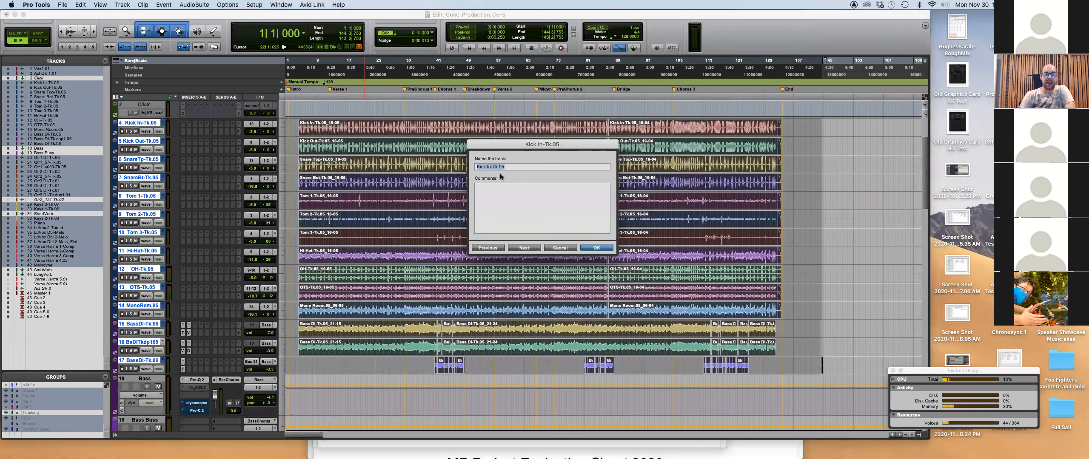
left_click(519, 167)
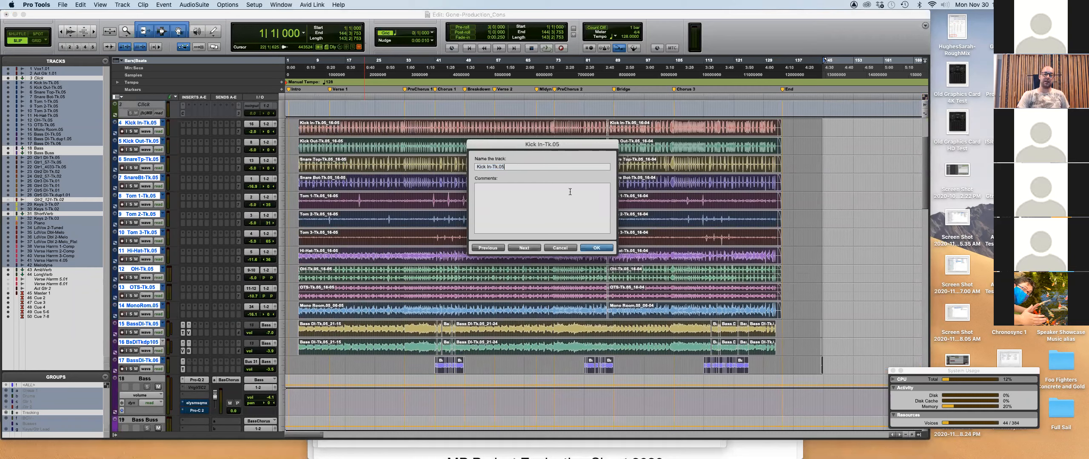
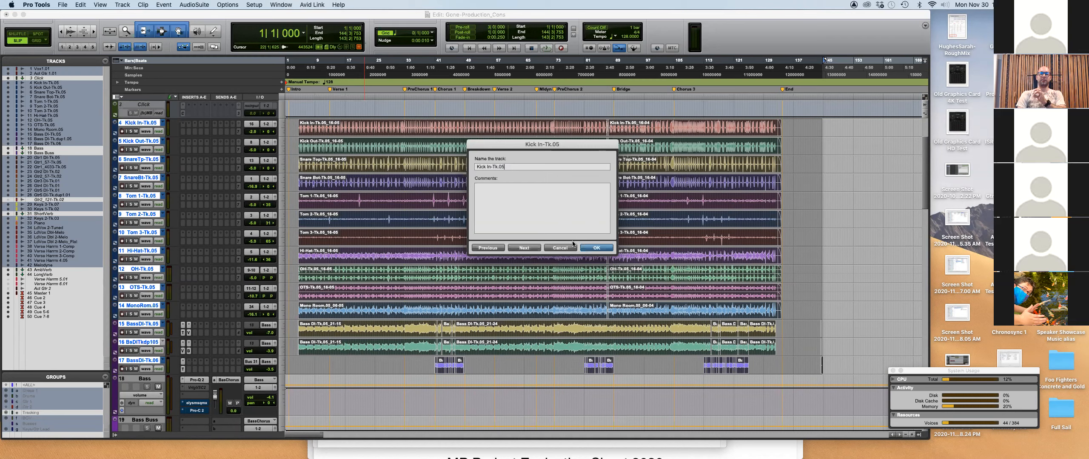
Cancel the Kick In-Tk.05 rename, leaving the track name unchanged.
left_click(569, 248)
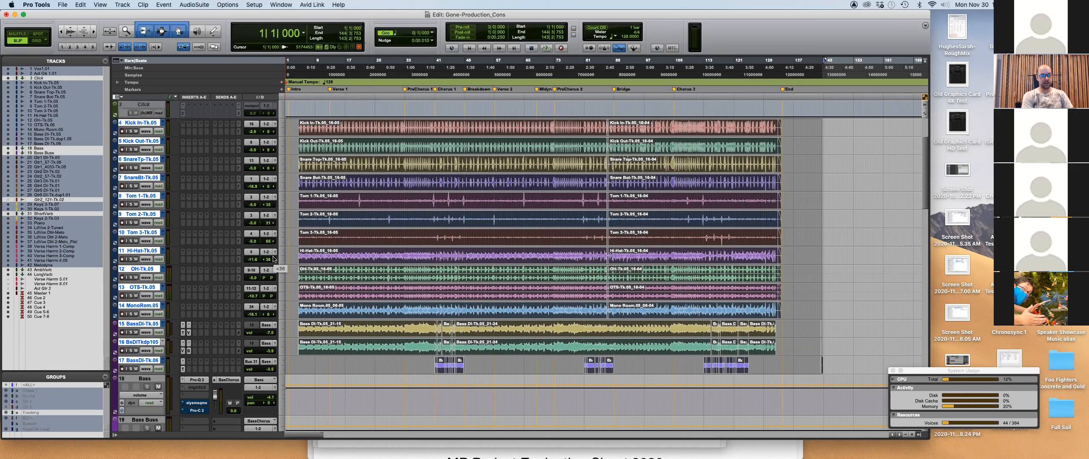
key("ctrl+super+g")
left_click(576, 88)
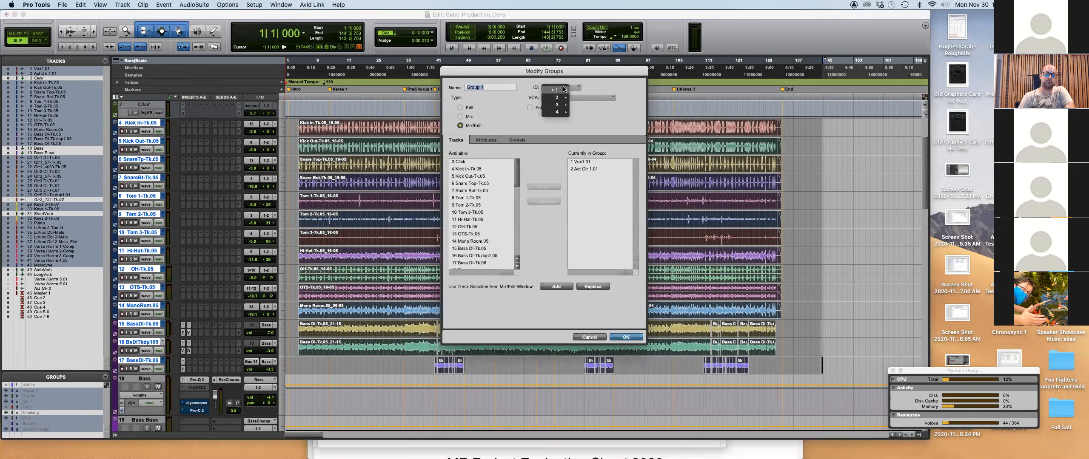
left_click(606, 123)
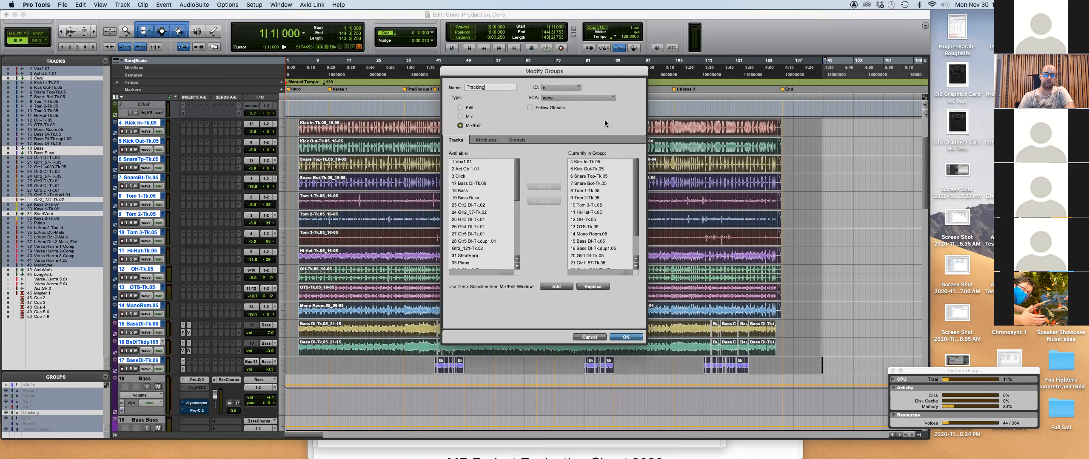
left_click(496, 142)
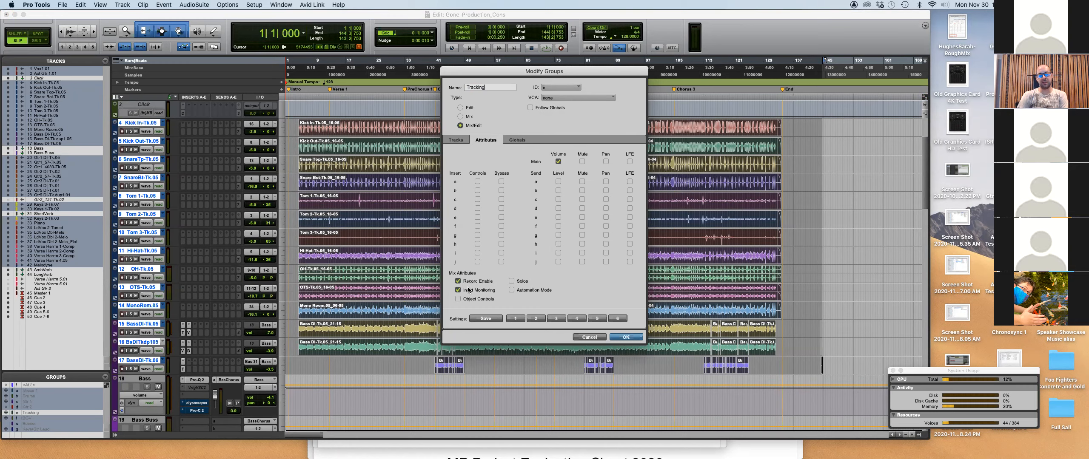
left_click(587, 337)
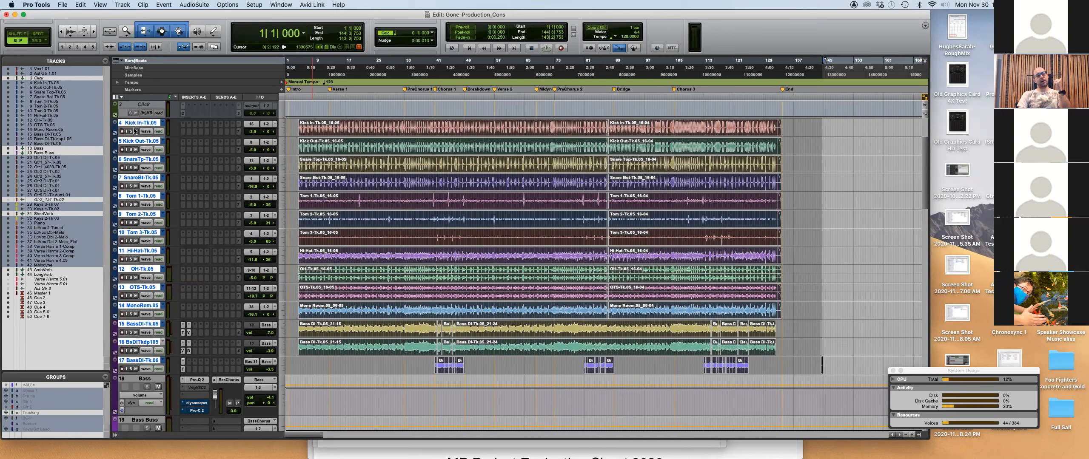
Record-arm and then disarm the Kick In track on its own as a test.
scroll(133, 130, "down", 5)
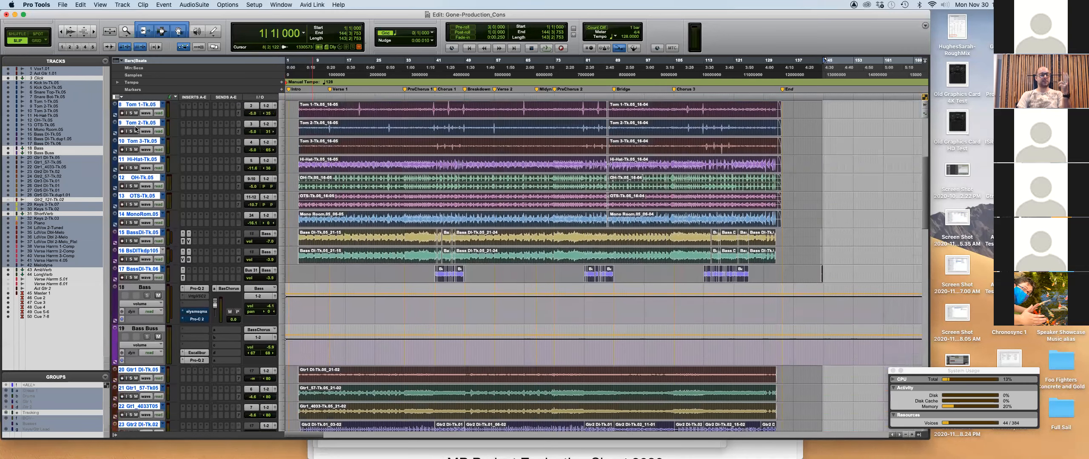
scroll(135, 128, "down", 2)
scroll(192, 379, "down", 3)
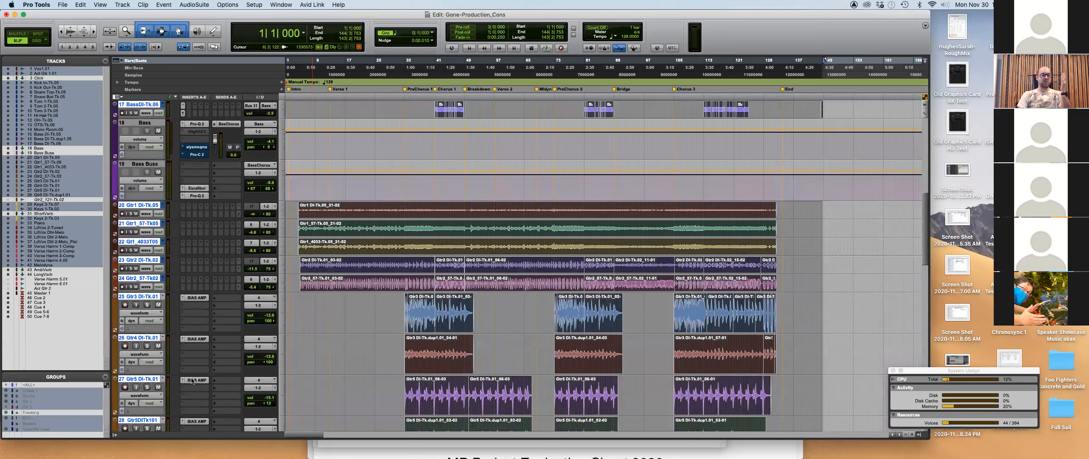
scroll(192, 380, "down", 1)
scroll(192, 379, "up", 6)
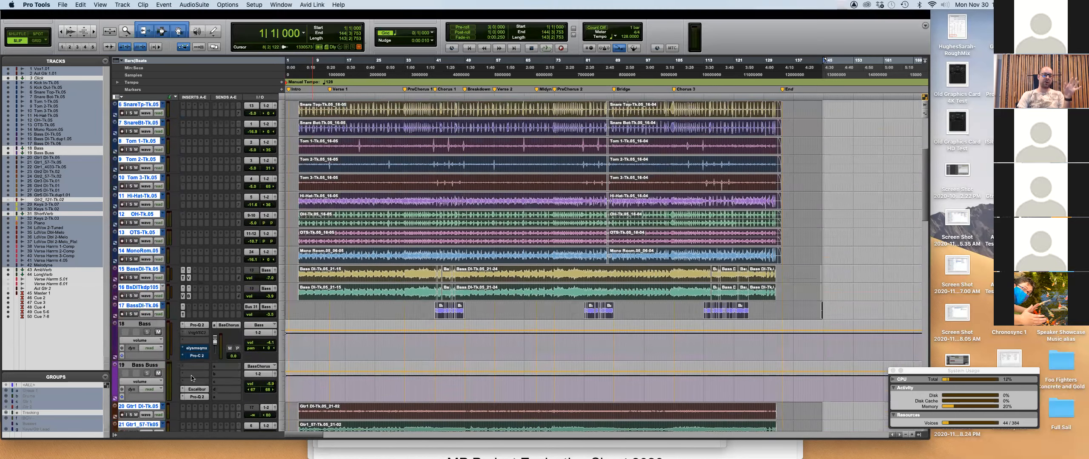
scroll(192, 378, "up", 4)
left_click(123, 213)
left_click(122, 214)
Resume mix groups, arm the Tracking group drums, dismiss the input/output warning, then disarm them.
left_click(33, 414)
key("super+shift+g")
left_click(122, 213)
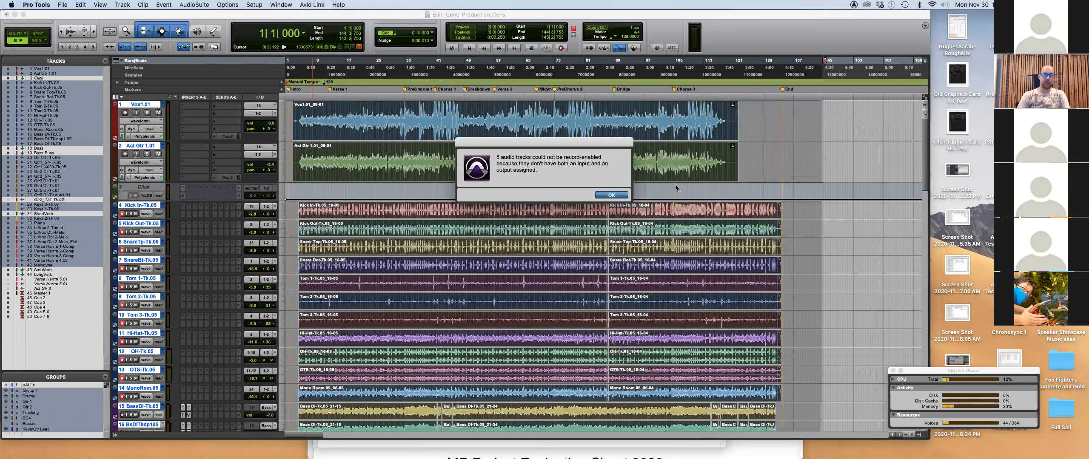
left_click(611, 195)
scroll(320, 257, "down", 6)
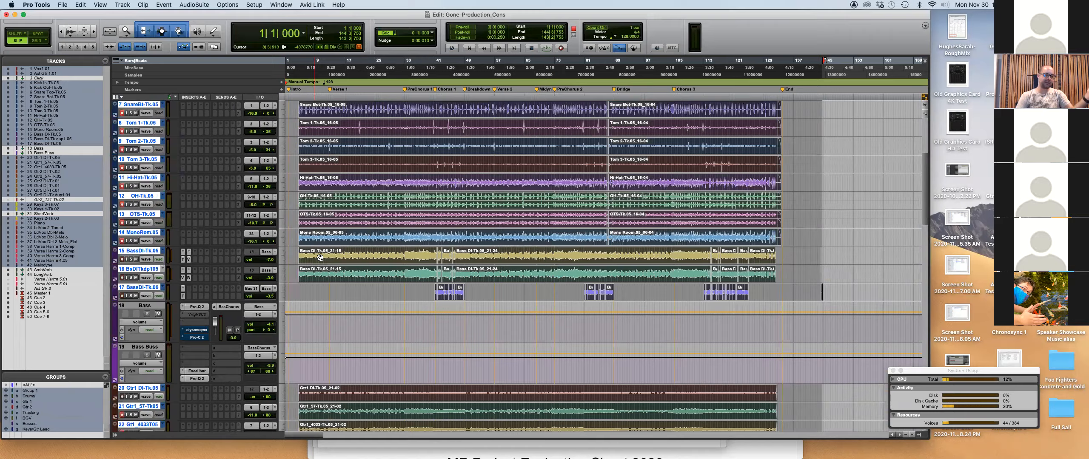
scroll(320, 257, "up", 6)
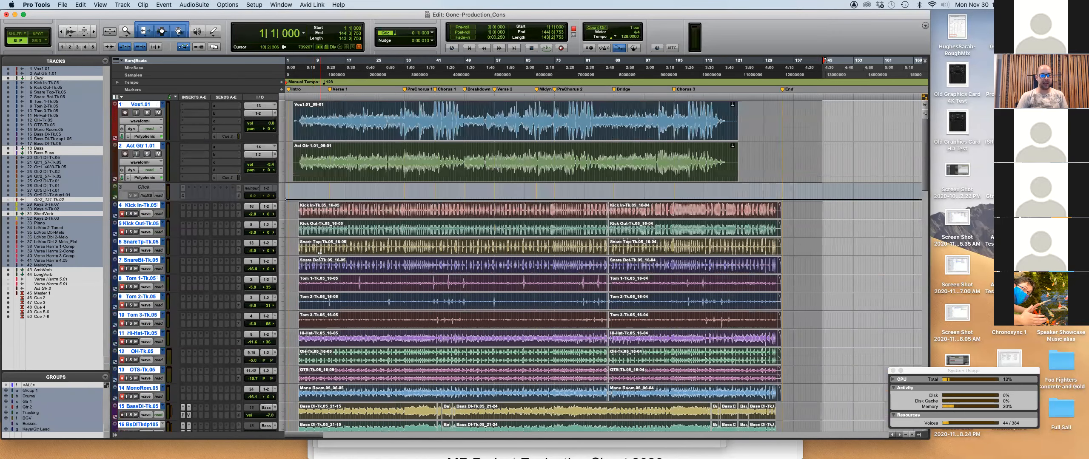
left_click(121, 214)
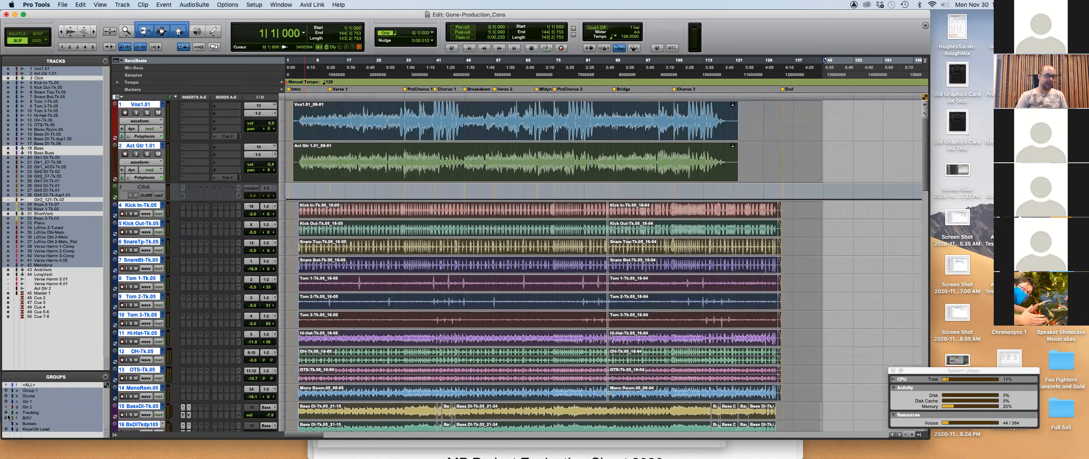
left_click(30, 413)
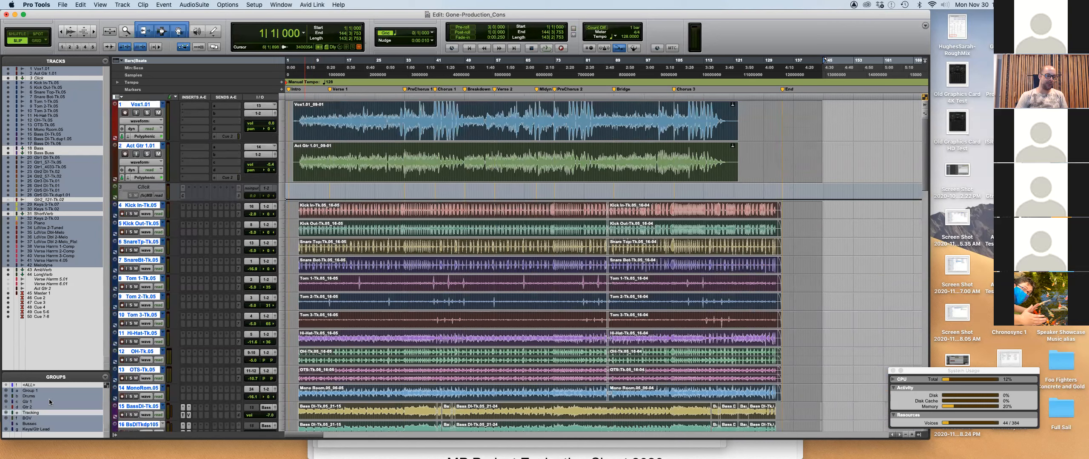
left_click(163, 205)
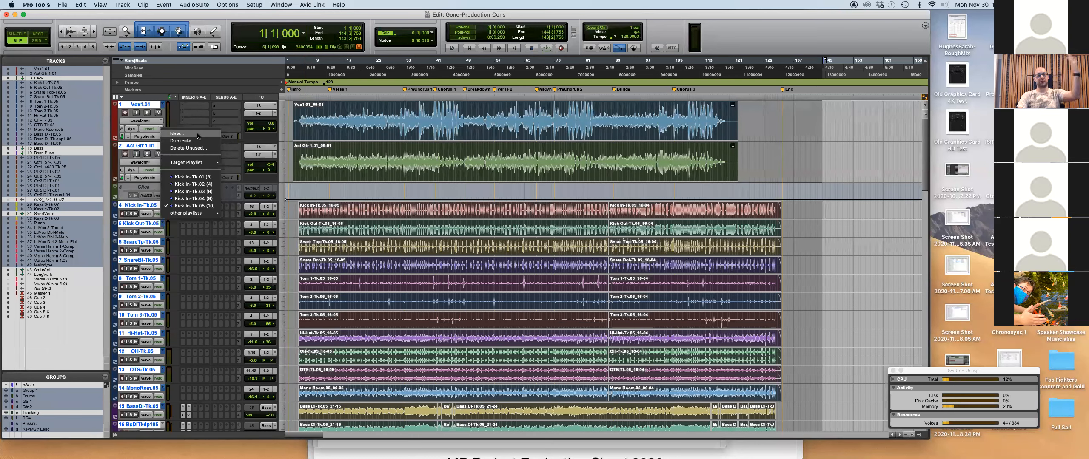
Duplicate the Kick In drum playlists to create new Tk.06 playlists.
left_click(160, 180)
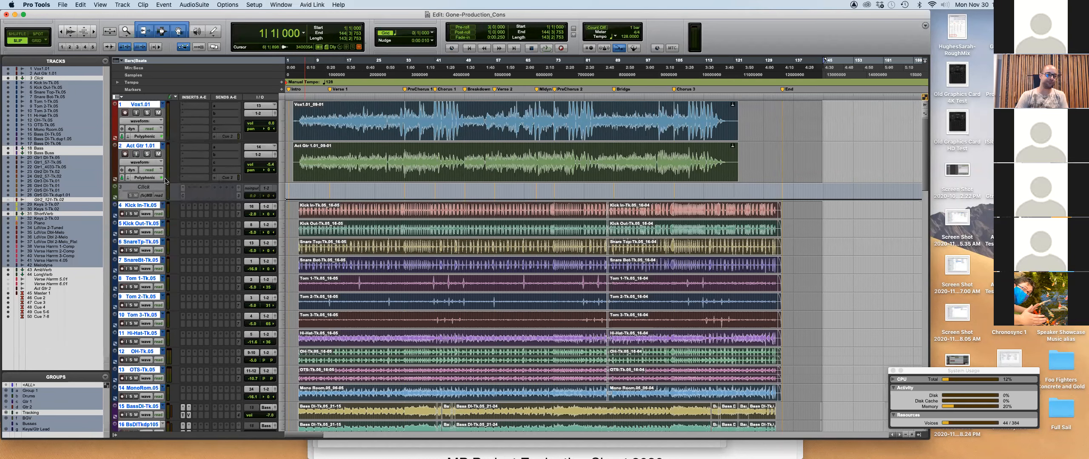
left_click(156, 205)
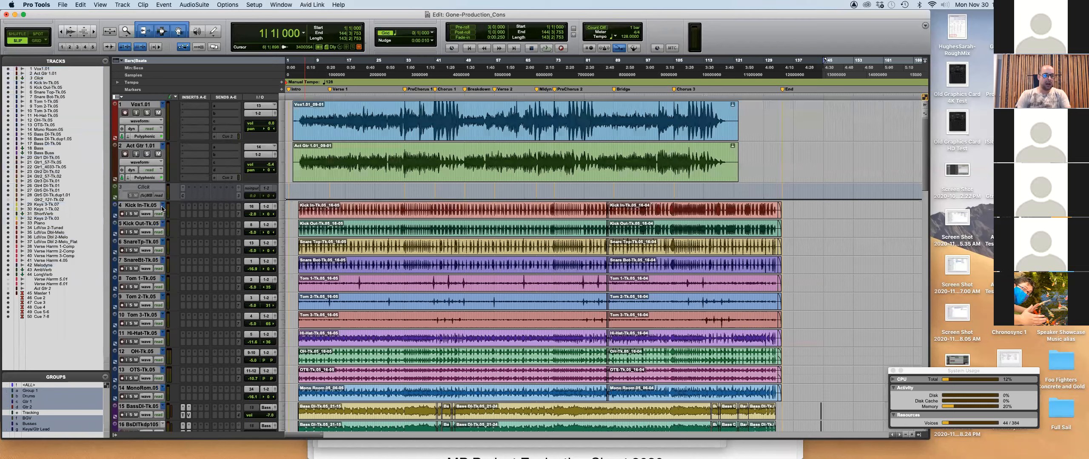
scroll(147, 211, "down", 2)
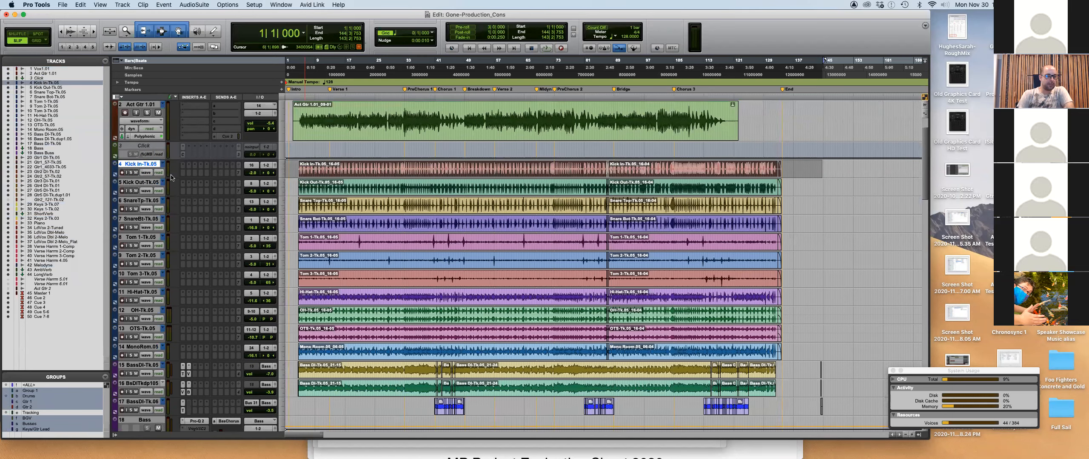
left_click(162, 164)
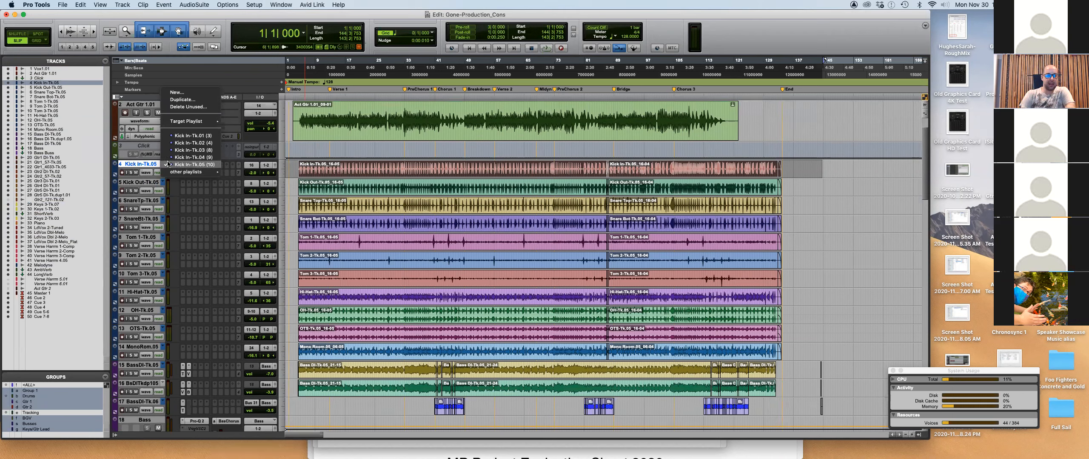
left_click(105, 353)
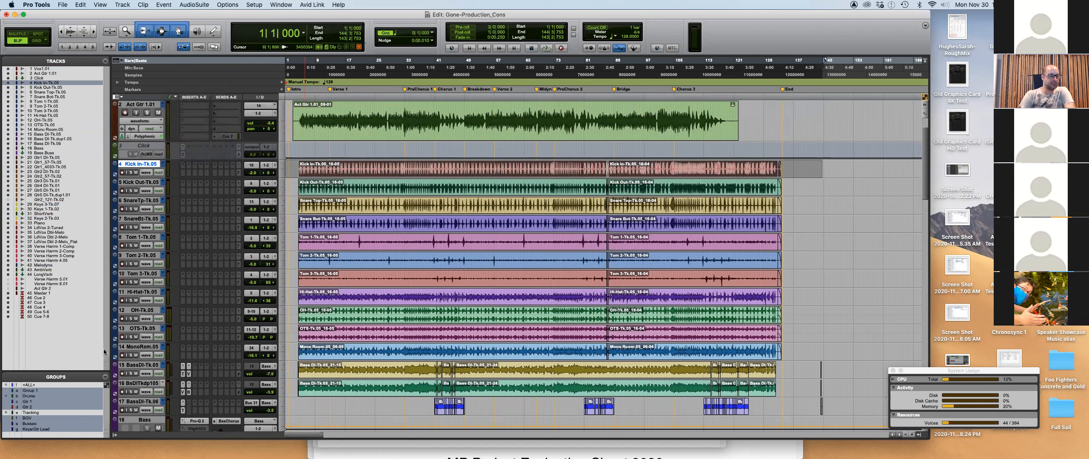
left_click(162, 164)
left_click(199, 103)
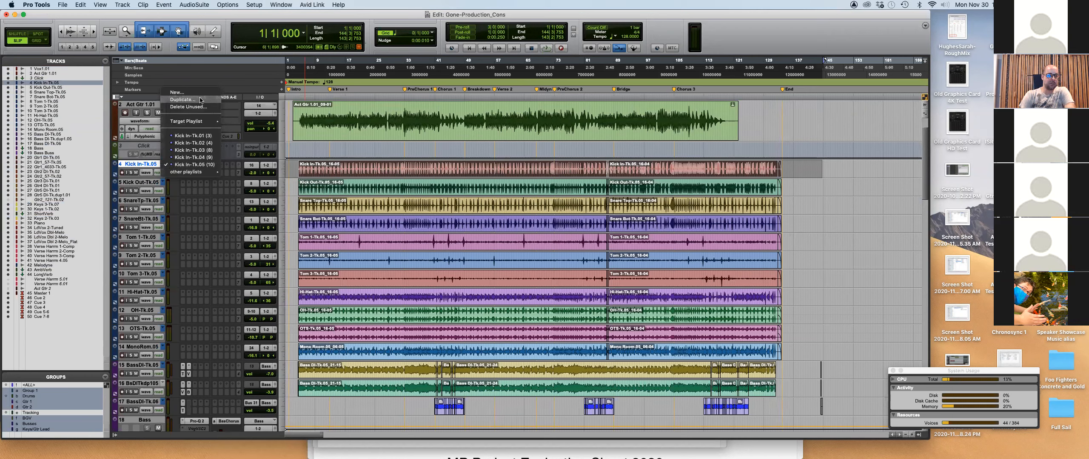
Rename the Kick In playlist from Tk.06 to Kick In-Comp.
double_click(152, 166)
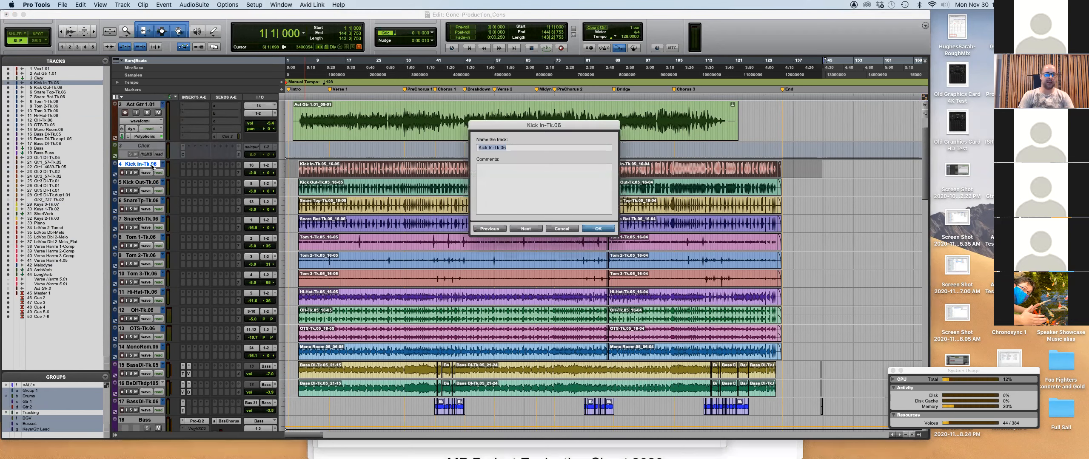
key("Right")
key("BackSpace")
key("BackSpace")
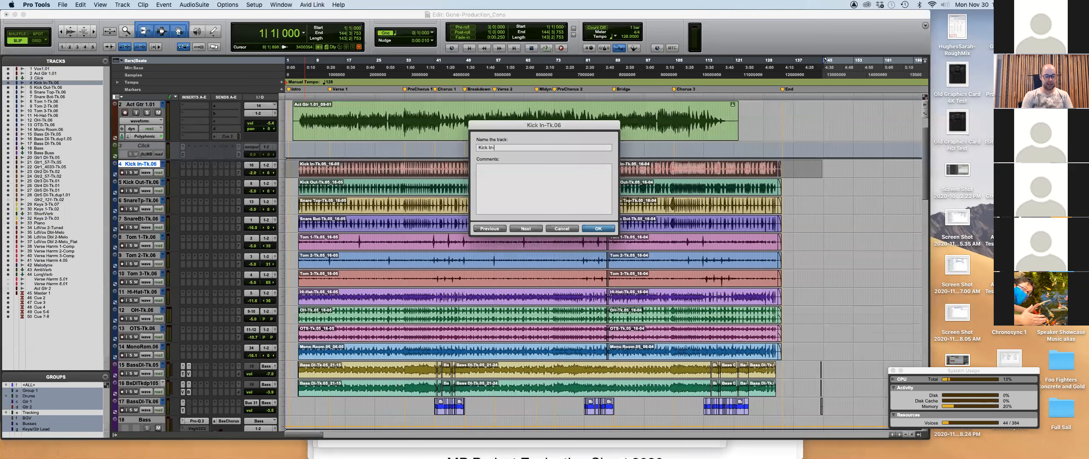
type("Comp")
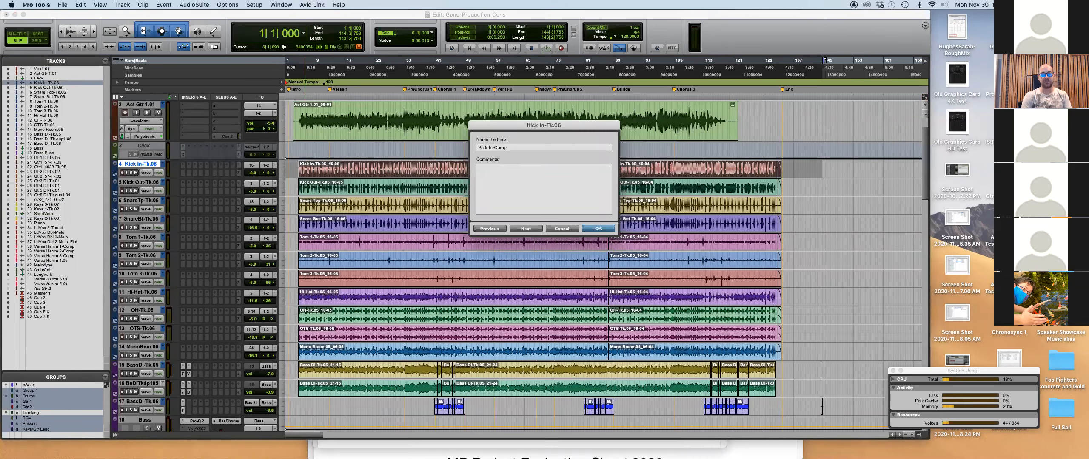
key("shift+Left")
key("shift+Left")
key("shift+Left")
key("shift+Left")
key("super+c")
key("super+Right")
Rename the Kick Out and Snare Top playlists to end in -Comp, then cancel at Snare Bot.
key("Right")
key("super+v")
key("super+Right")
key("super+v")
key("super+Right")
key("Right")
key("BackSpace")
key("BackSpace")
key("super+v")
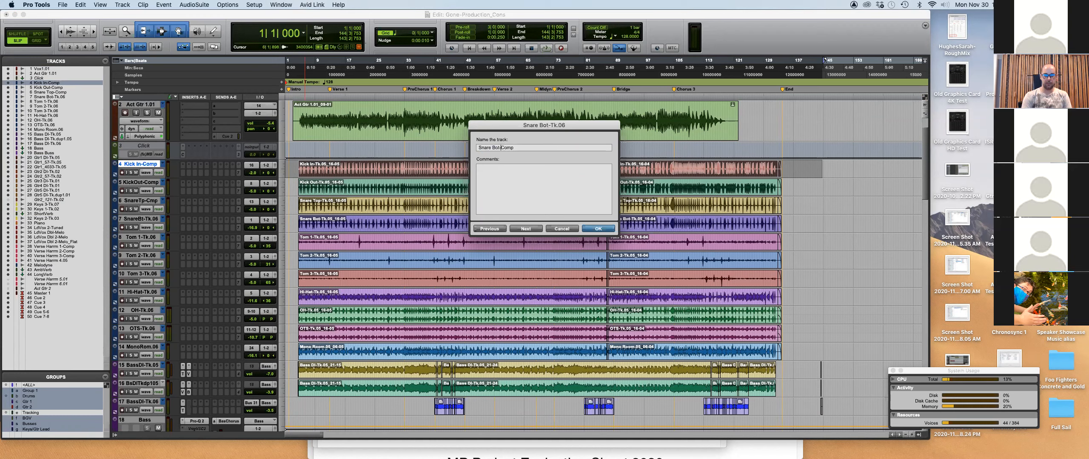
left_click(561, 229)
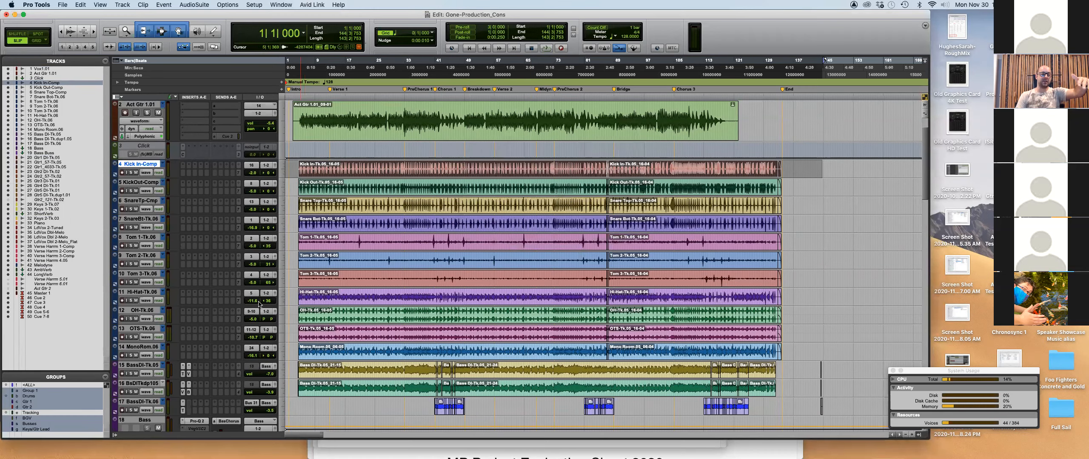
scroll(251, 300, "down", 5)
scroll(250, 300, "down", 5)
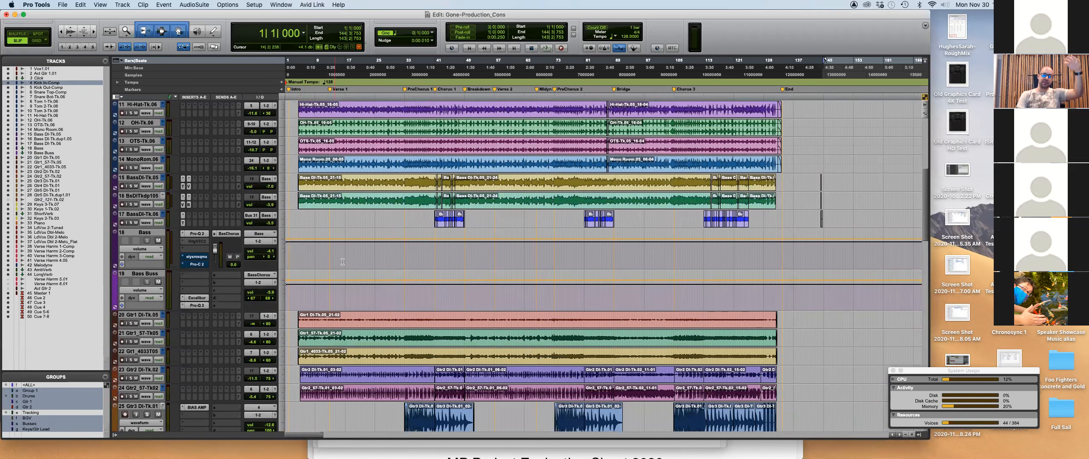
scroll(344, 253, "up", 10)
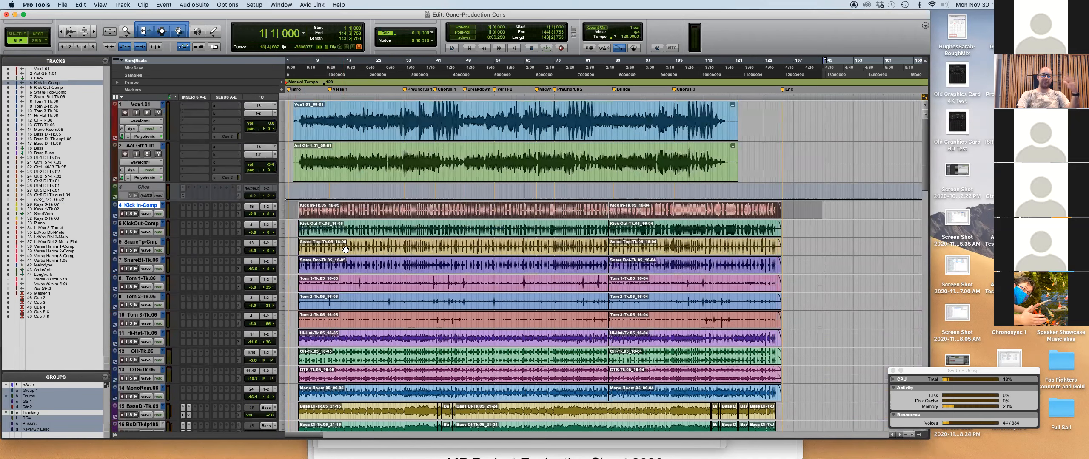
scroll(339, 257, "down", 2)
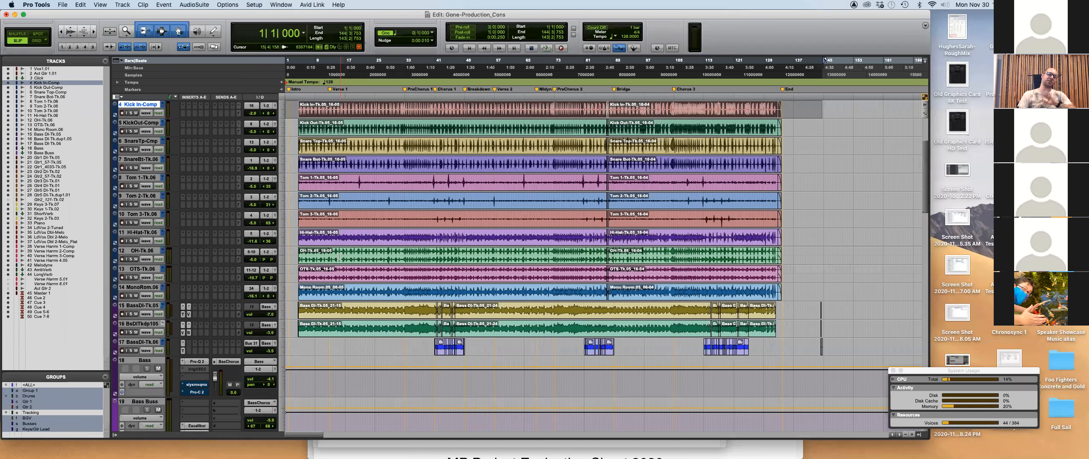
scroll(218, 235, "up", 1)
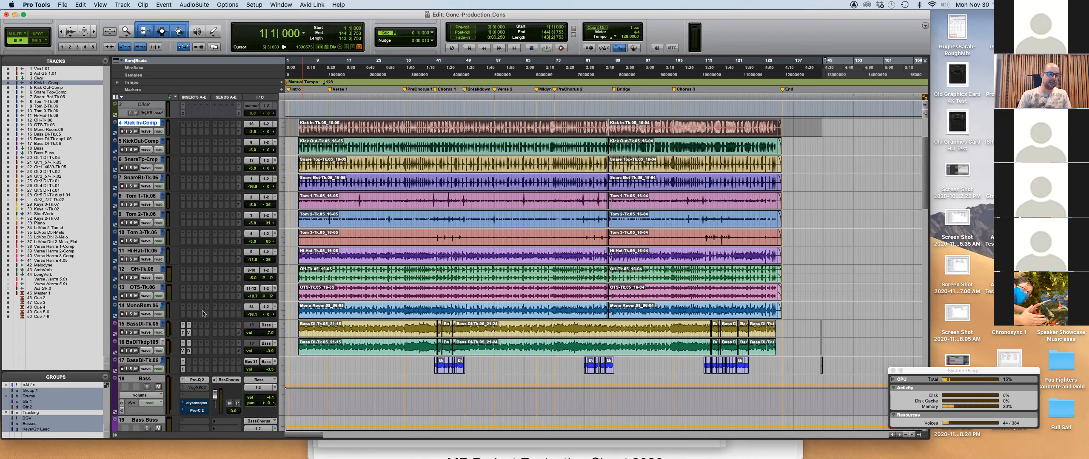
key("super+Tab")
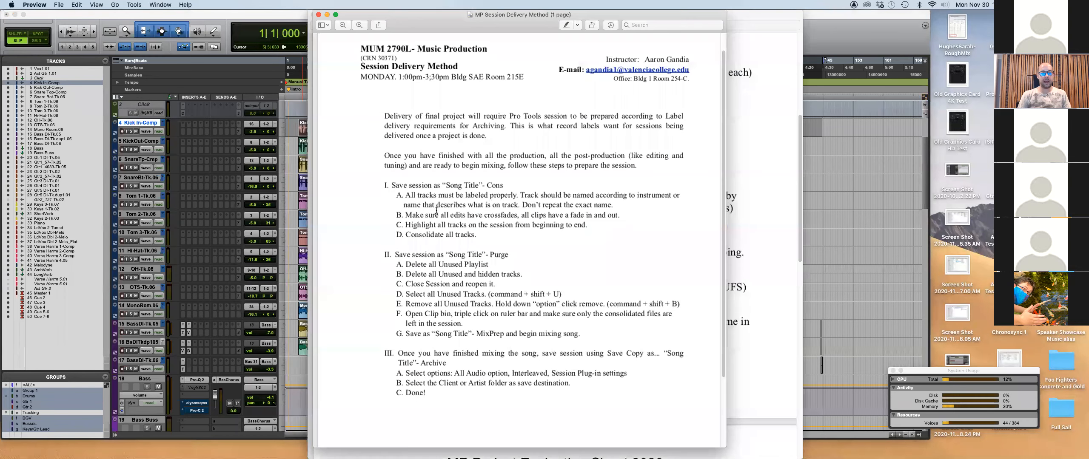
key("super+Tab")
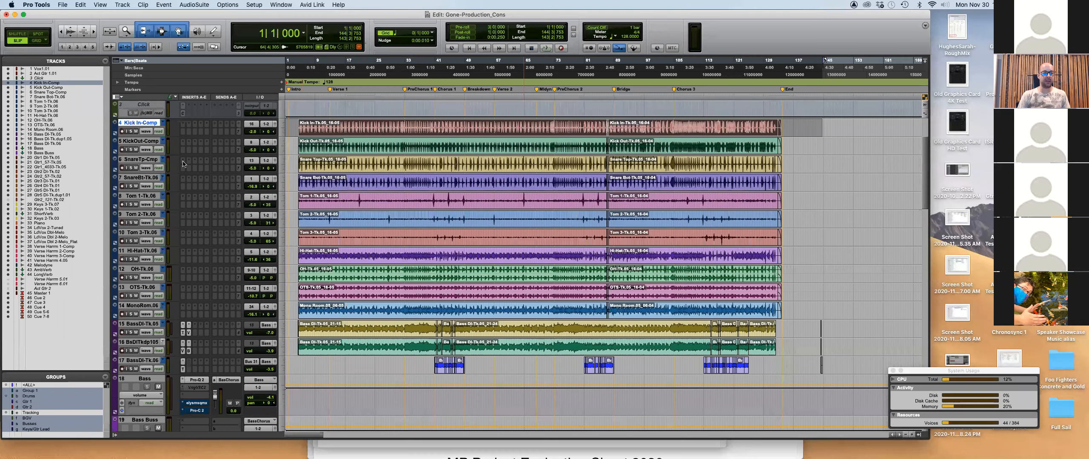
Select every playlist in the Delete Unused dialog and delete them.
left_click(164, 123)
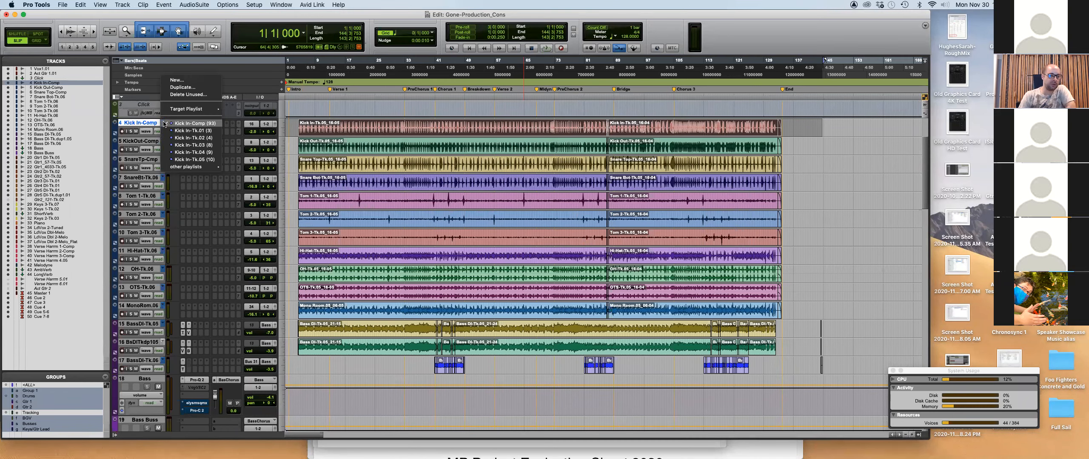
left_click(132, 126)
left_click(163, 123)
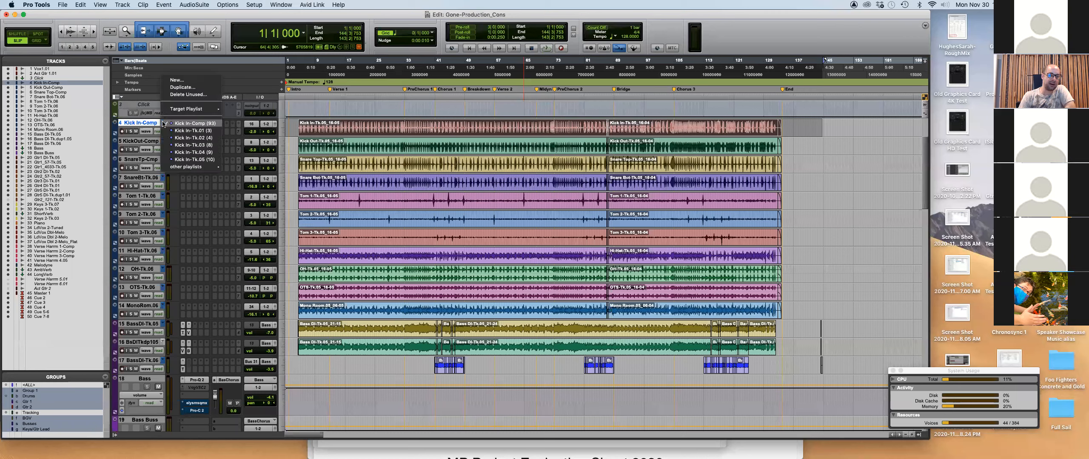
left_click(198, 95)
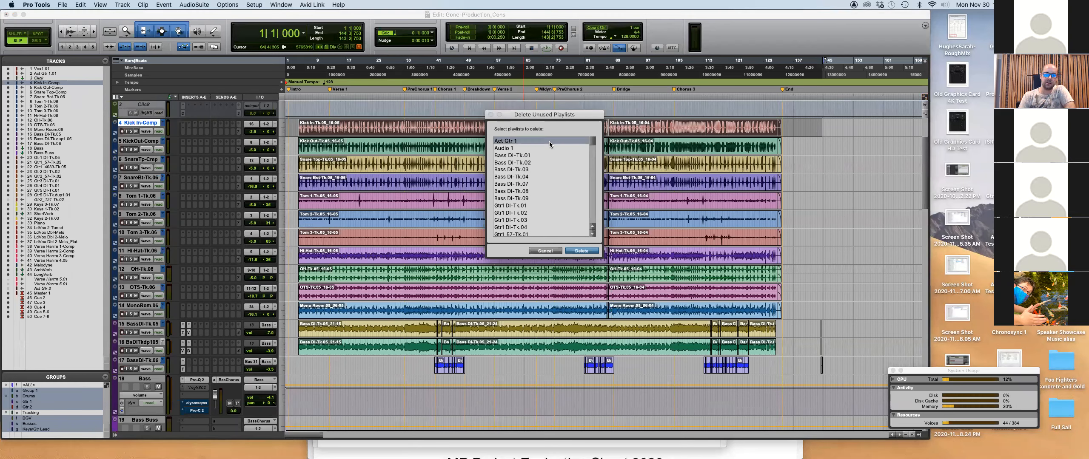
scroll(591, 144, "down", 1)
left_click_drag(591, 143, 593, 259)
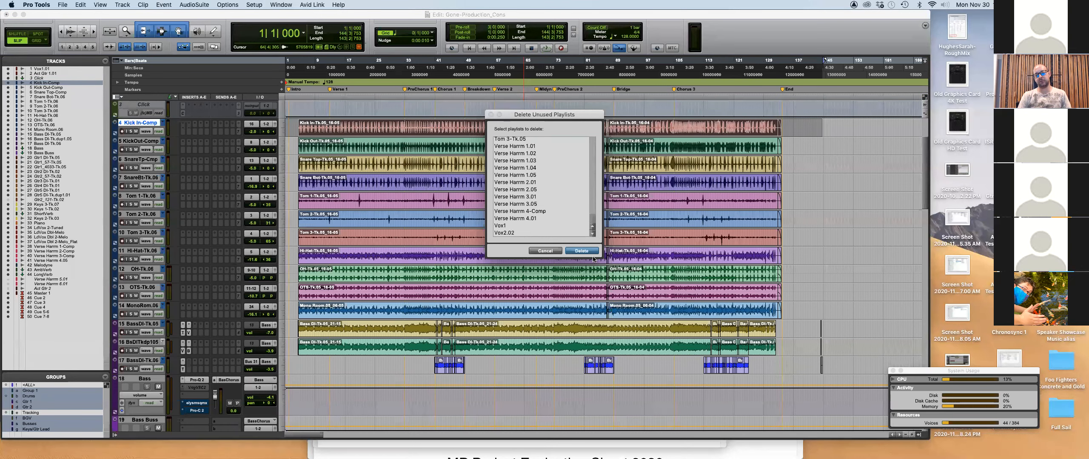
key("super+a")
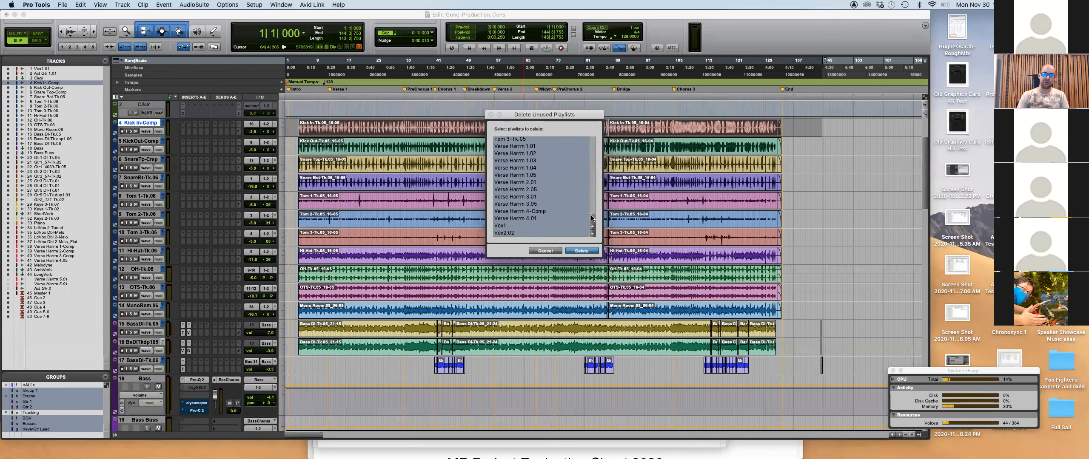
scroll(591, 218, "up", 6)
left_click_drag(590, 207, 587, 102)
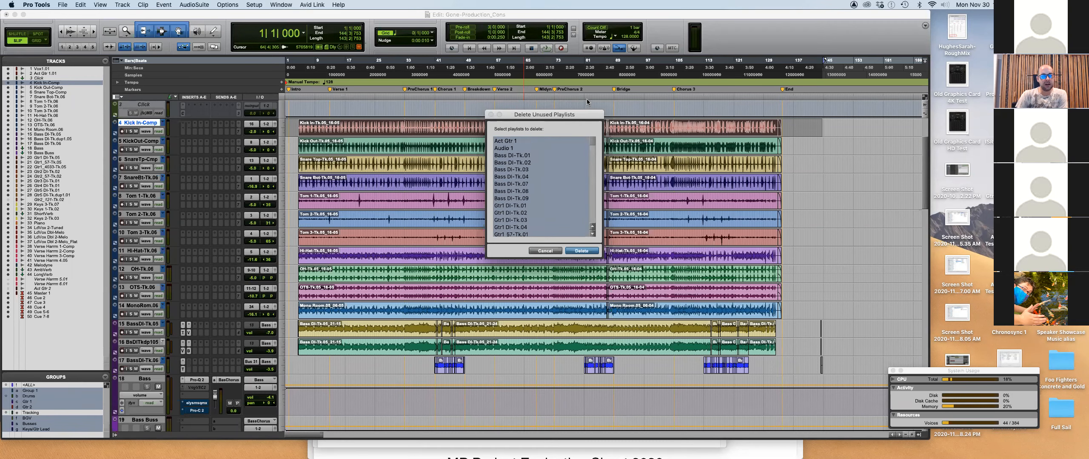
left_click(591, 251)
Check Kick In-Comp's remaining playlists, close System Usage, and show the Clips list.
left_click(161, 122)
left_click(483, 145)
left_click(892, 371)
left_click(919, 435)
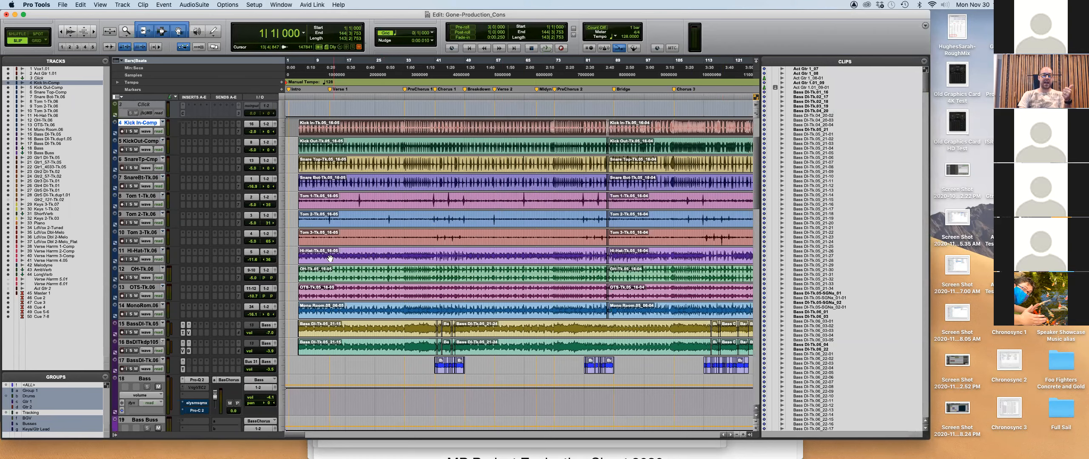
Range-select bars on the drum tracks and hide the Clips list to widen the timeline.
left_click_drag(294, 241, 443, 230)
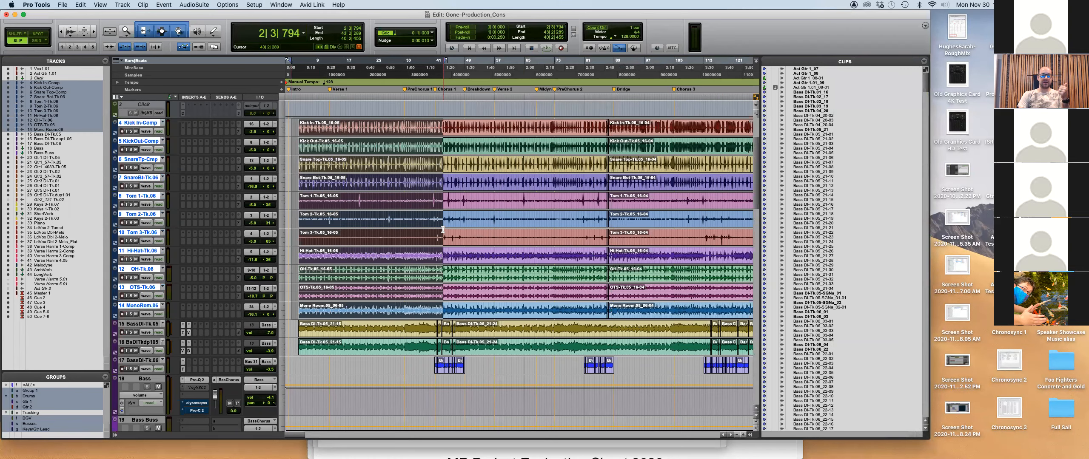
left_click(291, 196)
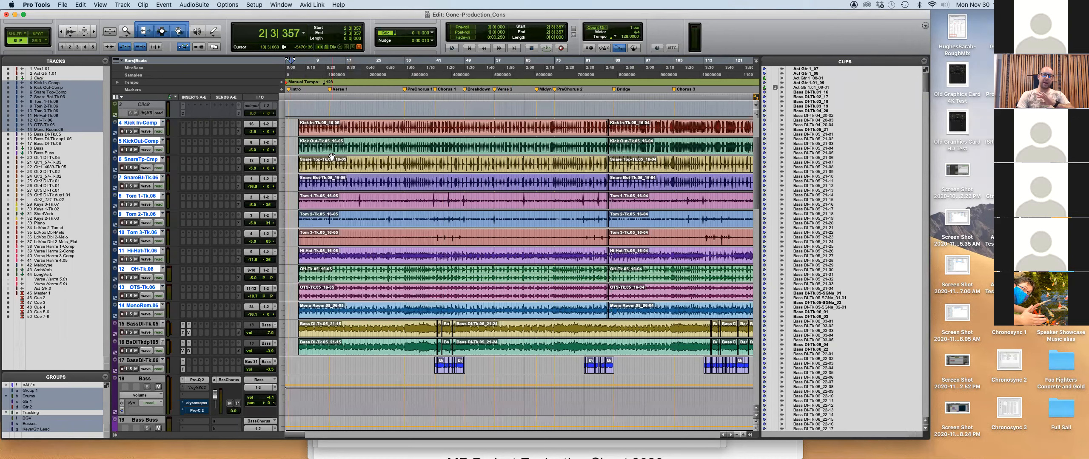
left_click_drag(295, 179, 385, 179)
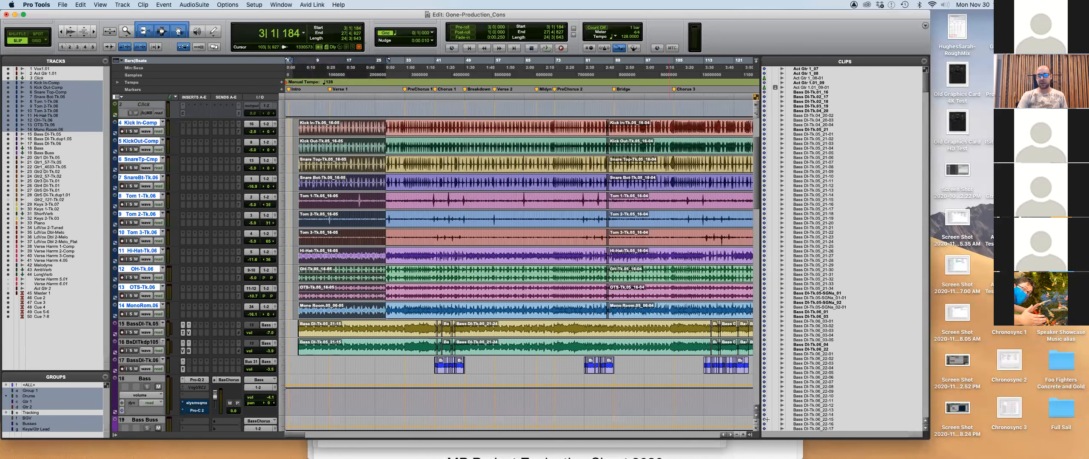
left_click(748, 435)
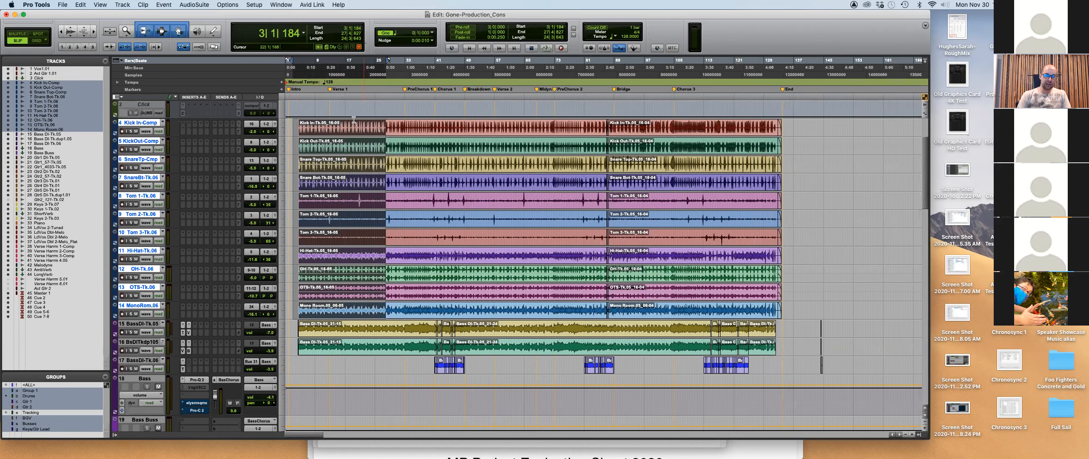
mouse_move(296, 124)
left_mouse_down()
mouse_move(325, 170)
mouse_move(427, 195)
mouse_move(400, 199)
left_mouse_up()
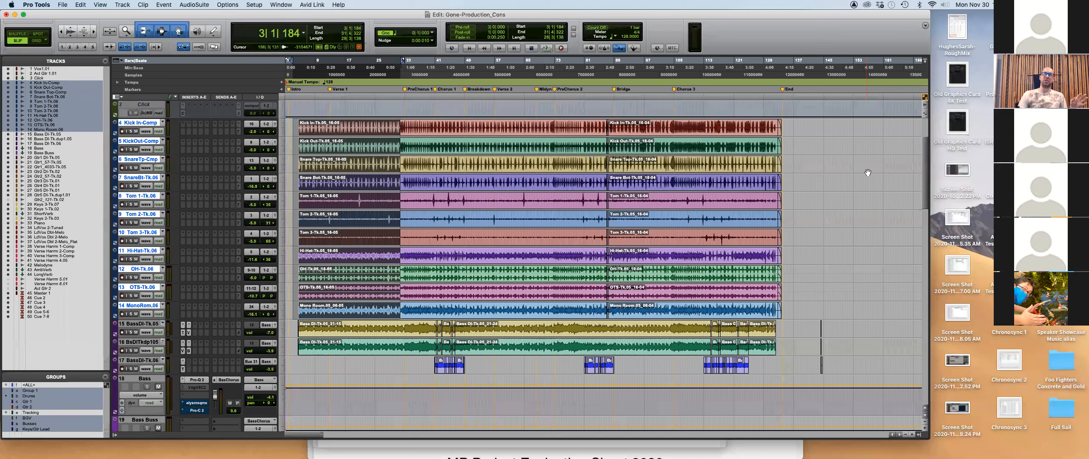
Clear the drum selection, hide the Clips list again, and glance at the Preview checklist.
left_click(917, 432)
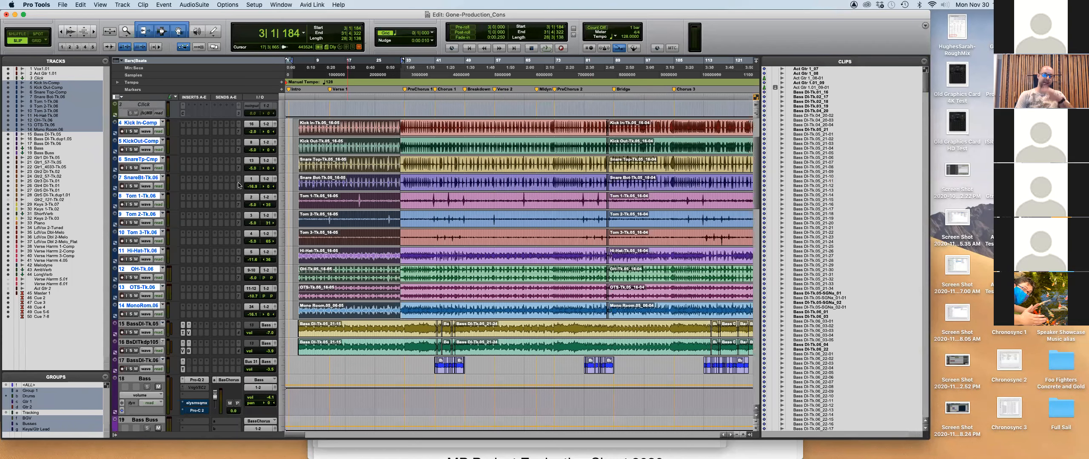
left_click(294, 125)
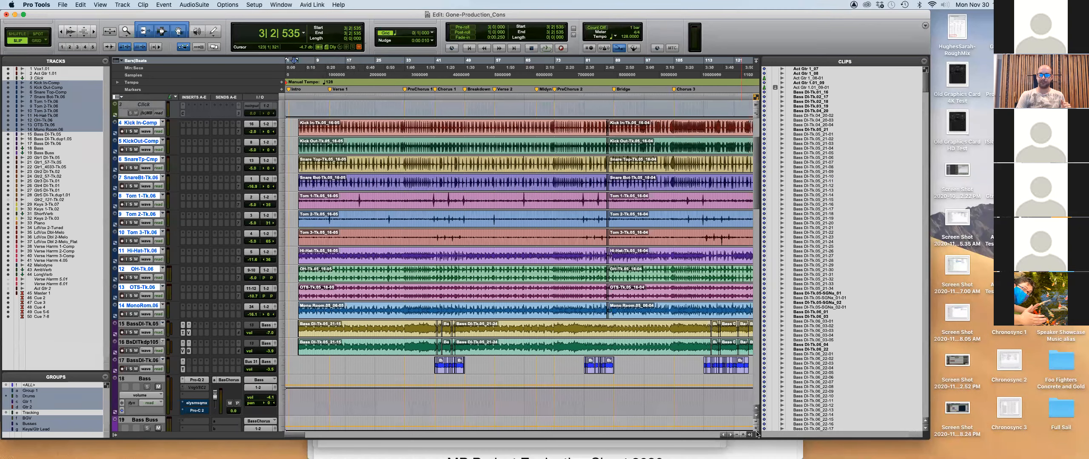
left_click(749, 436)
key("super+Tab")
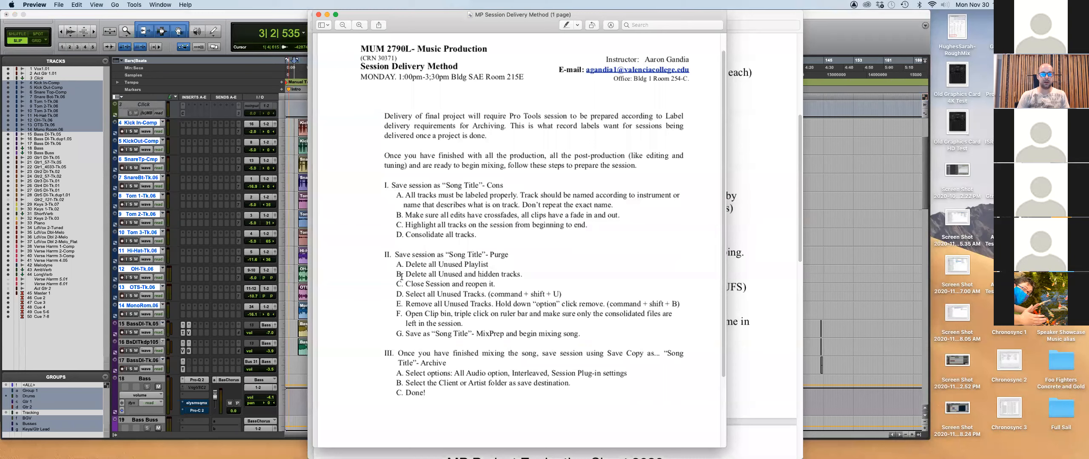
left_click(283, 252)
scroll(140, 128, "up", 5)
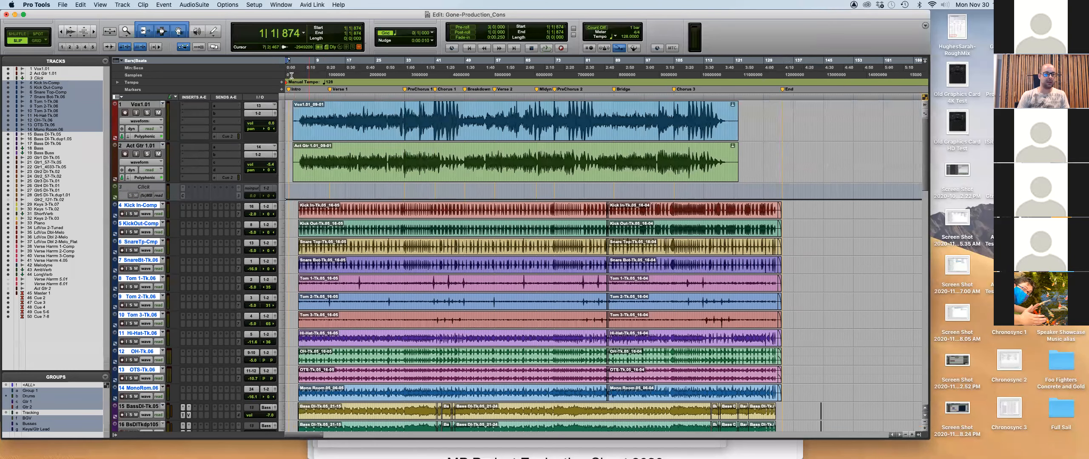
Select the Vox1.01 and Act Gtr 1.01 tracks and make them inactive.
left_click(140, 104)
left_click(144, 147, "shift")
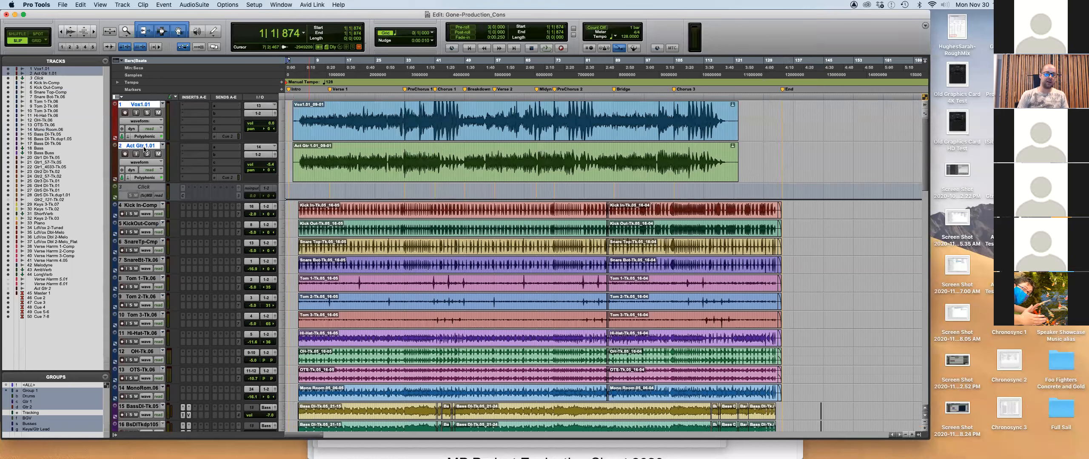
left_click(140, 186, "shift")
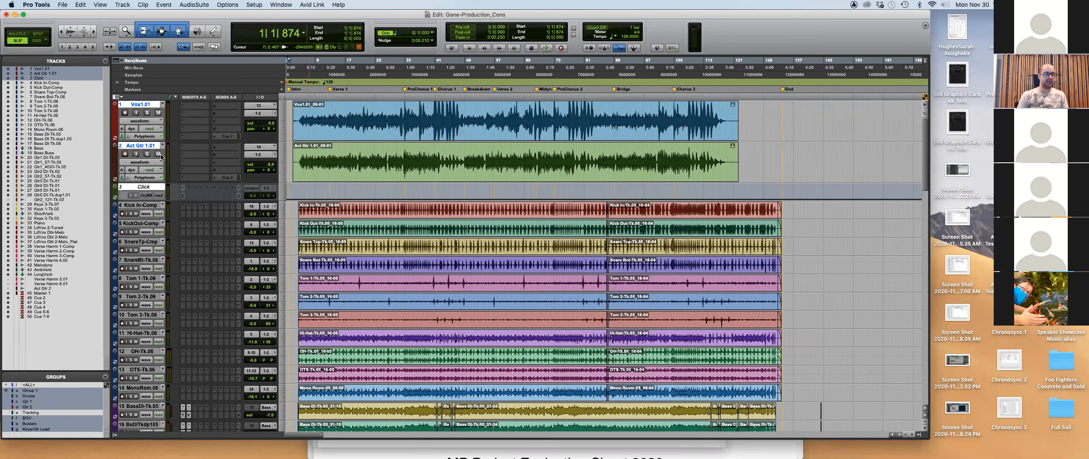
left_click(145, 146)
left_click(148, 103, "shift")
right_click(148, 104)
left_click(170, 121)
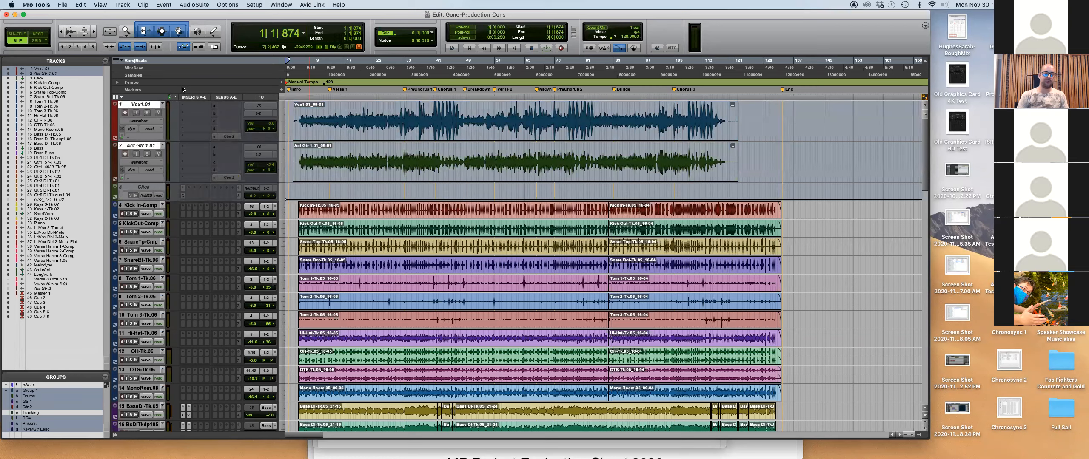
Inspect the track options for Vox1.01 and Kick In-Comp without making changes.
scroll(362, 215, "down", 15)
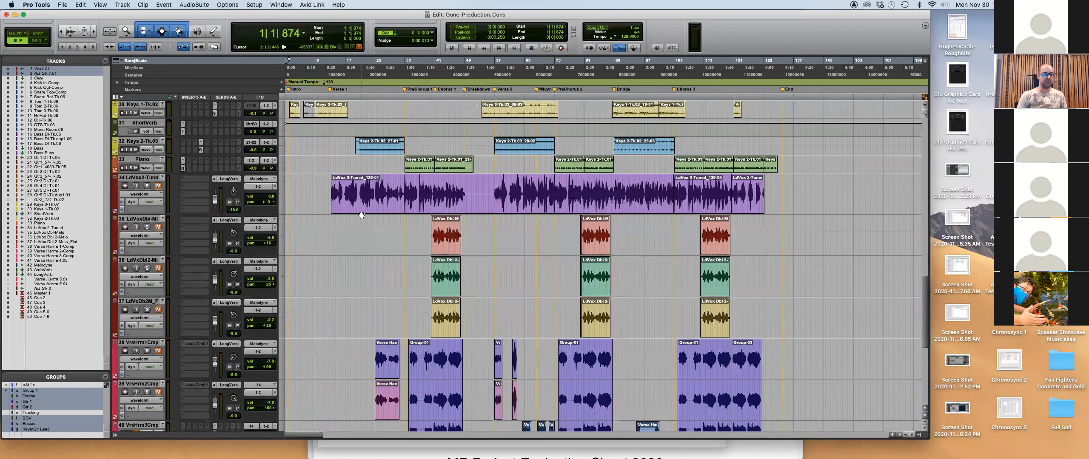
scroll(361, 215, "down", 2)
scroll(361, 215, "up", 20)
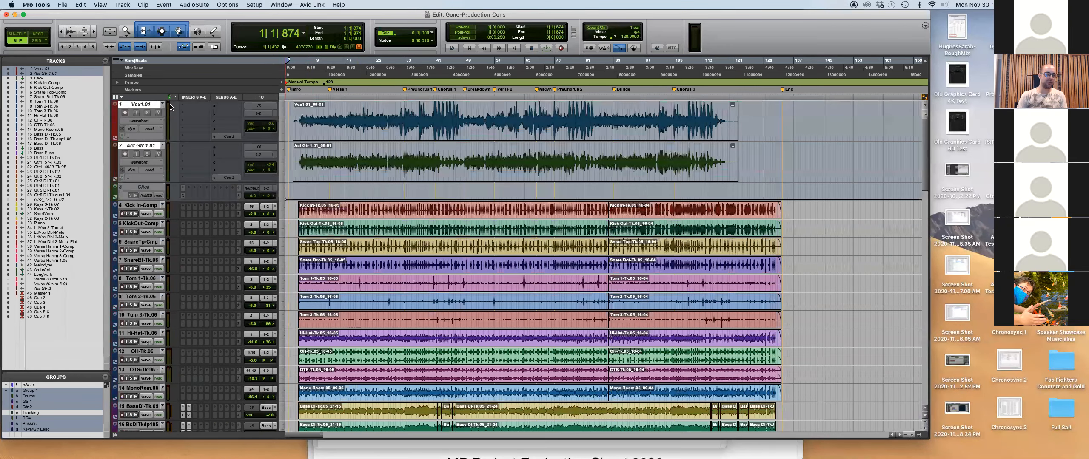
right_click(146, 105)
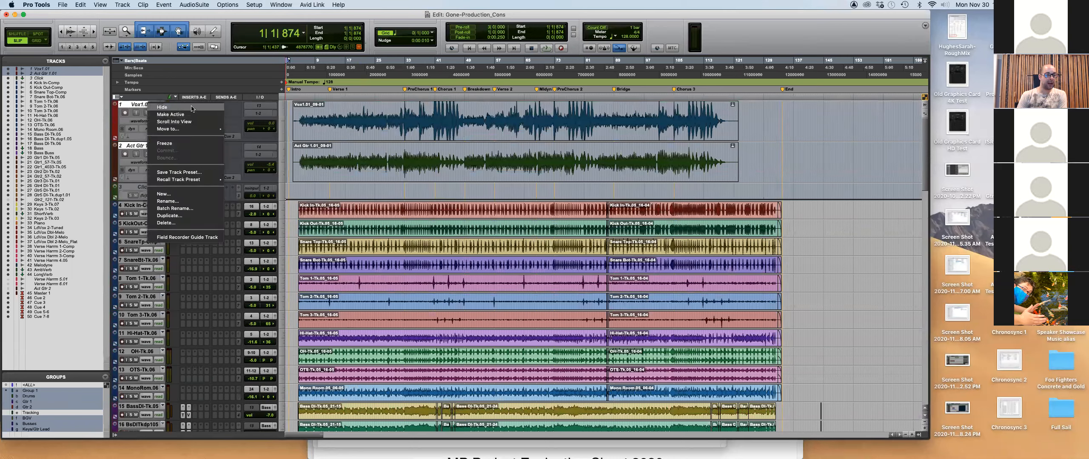
left_click(293, 210)
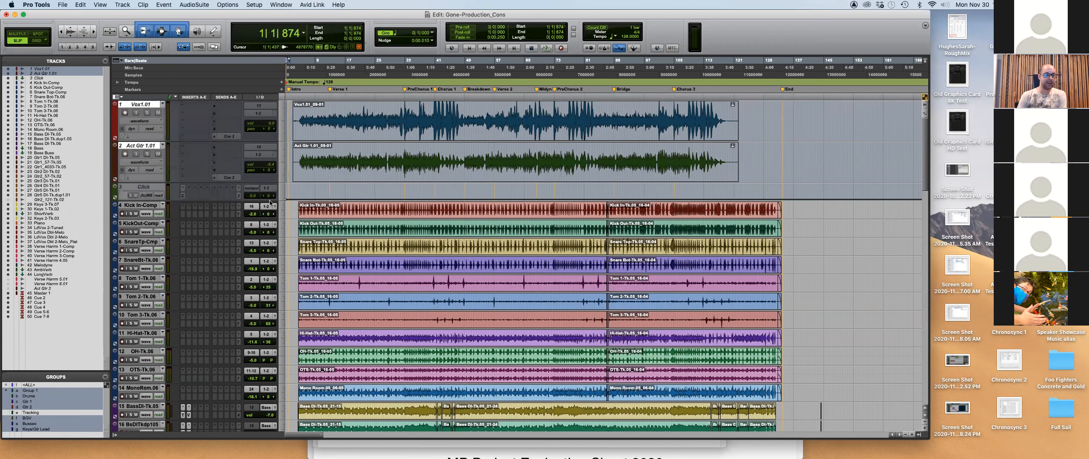
right_click(151, 207)
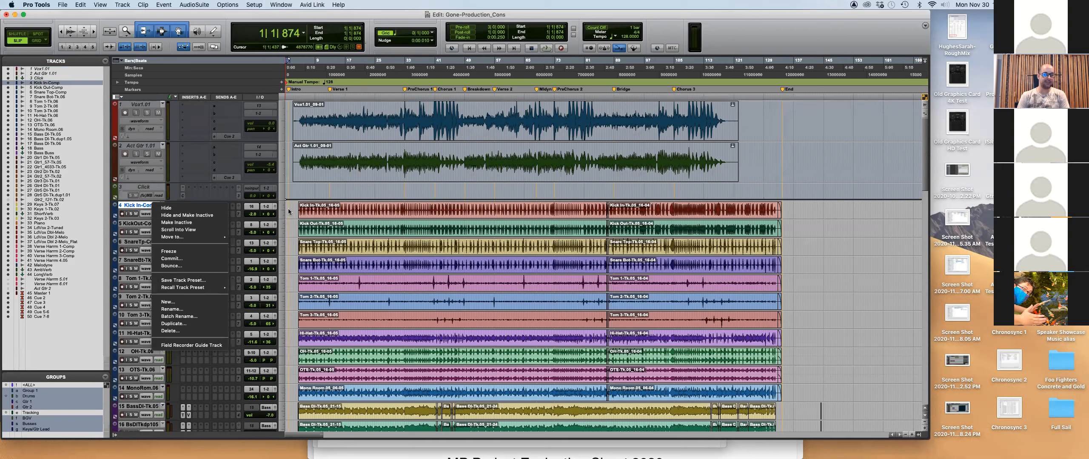
left_click(289, 212)
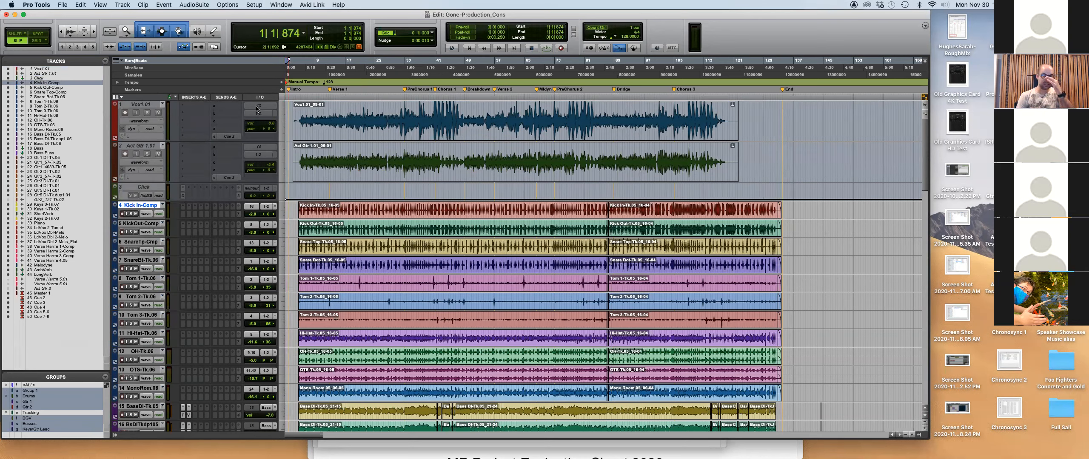
Show only inactive tracks, then delete all seven leftover tracks despite their active clips.
left_click(105, 61)
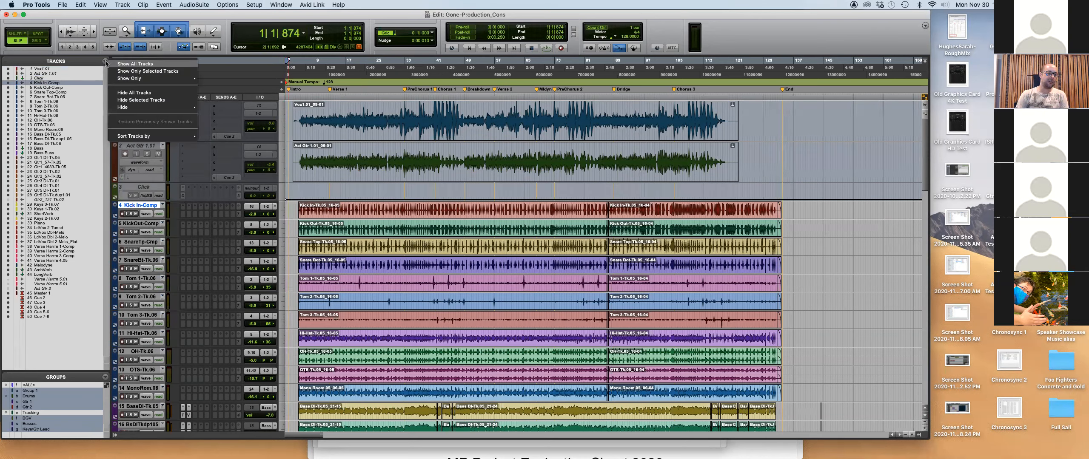
mouse_move(145, 78)
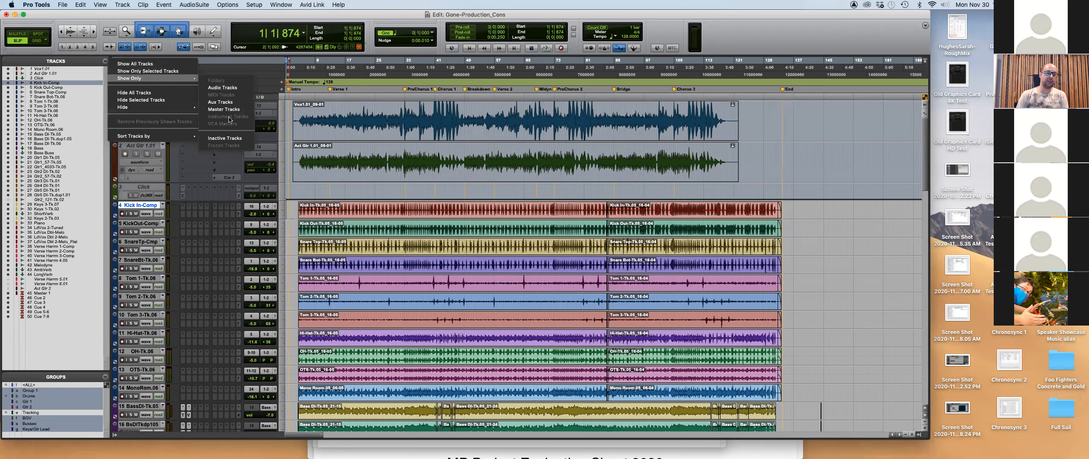
left_click(224, 138)
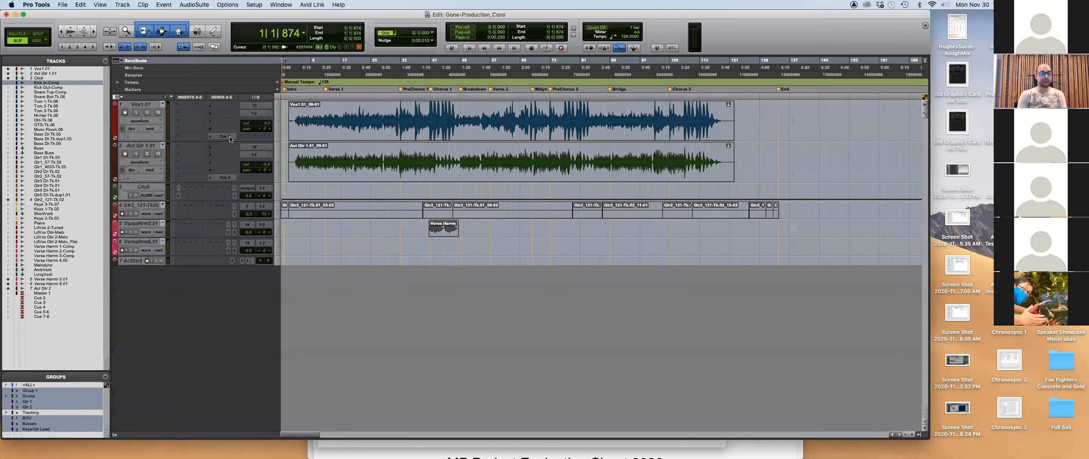
left_click(148, 105)
left_click(136, 260, "shift")
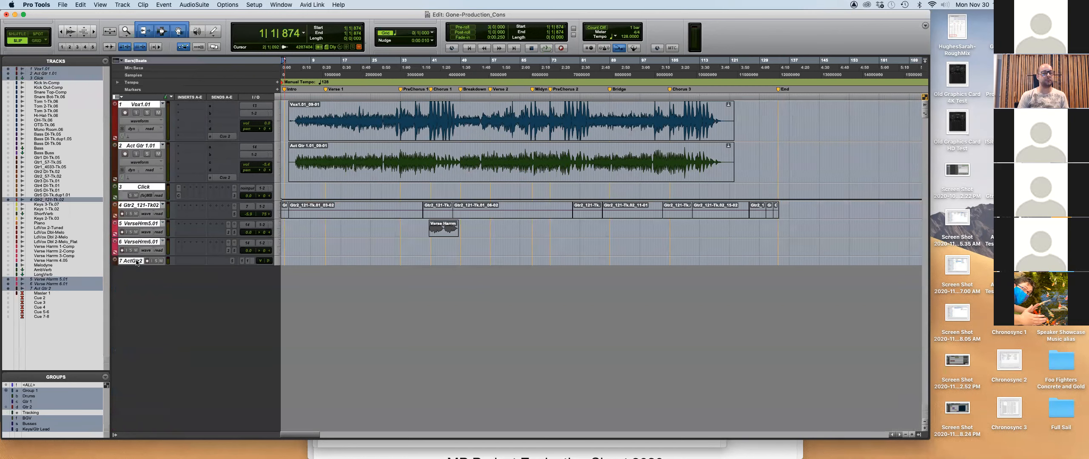
right_click(137, 261)
mouse_move(169, 291)
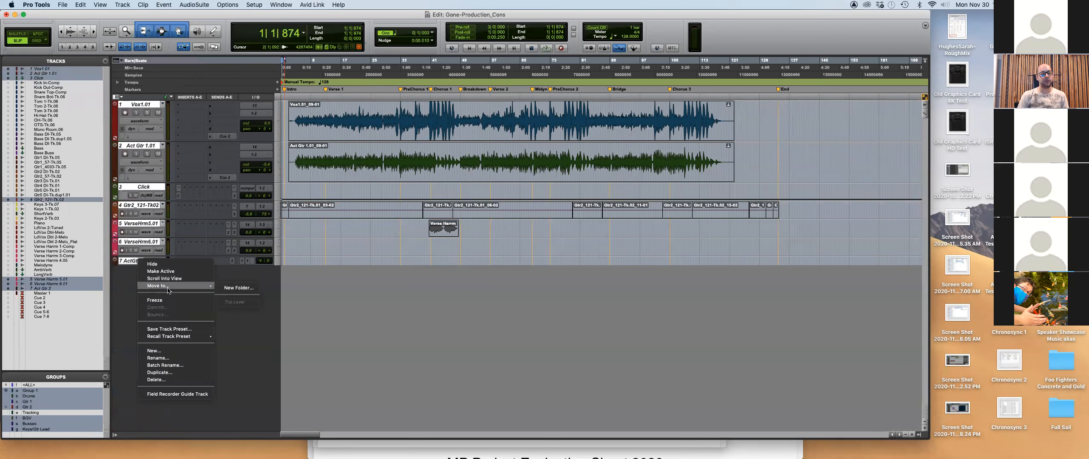
left_click(182, 380)
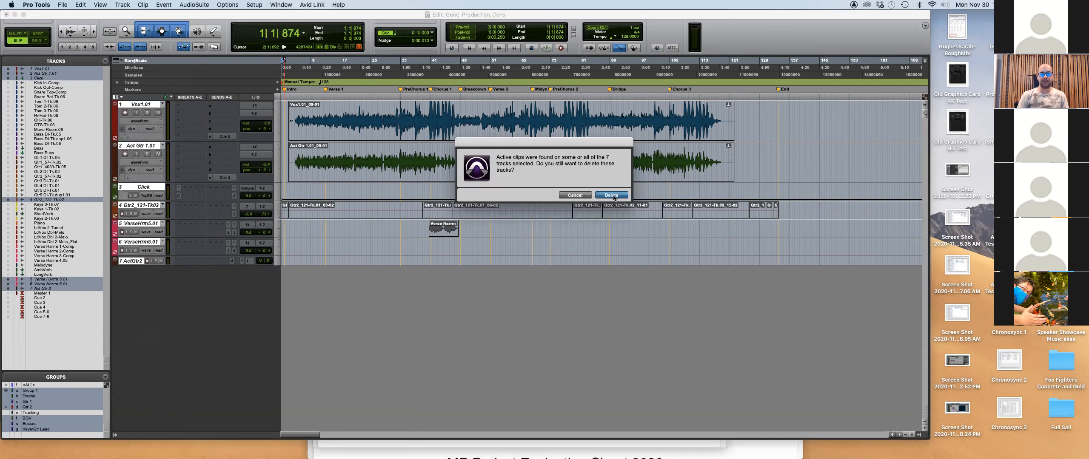
left_click(611, 195)
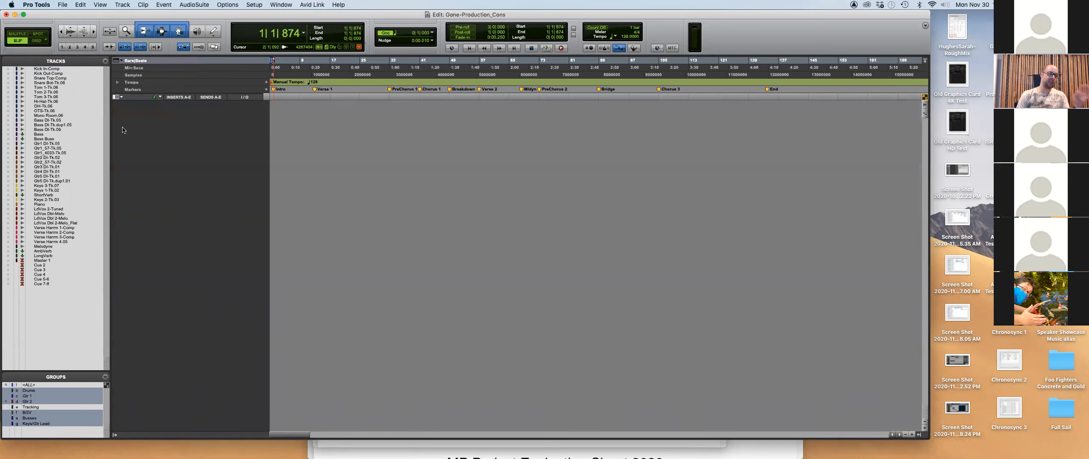
left_click(106, 61)
Show all tracks and delete the Cue 2 through Cue 7-8 tracks.
left_click(121, 65)
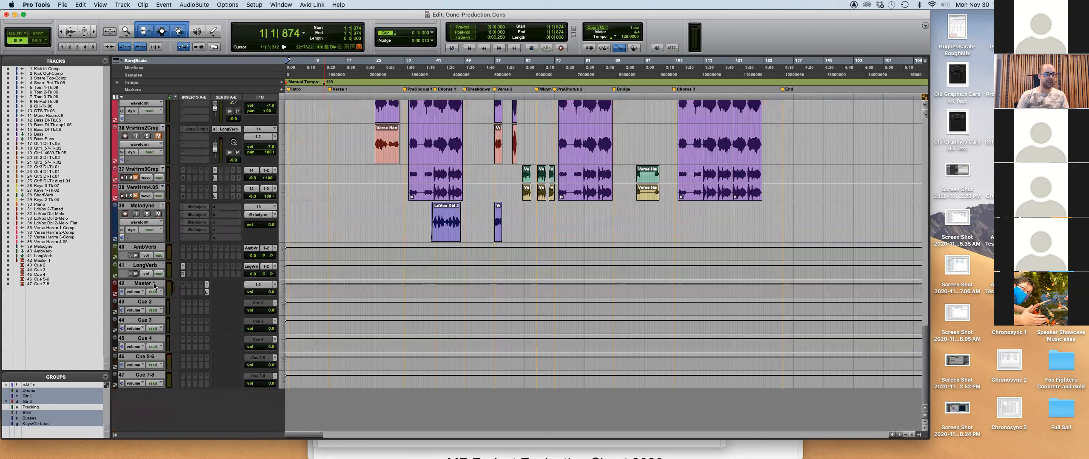
left_click(145, 301)
left_click(143, 375, "shift")
right_click(144, 376)
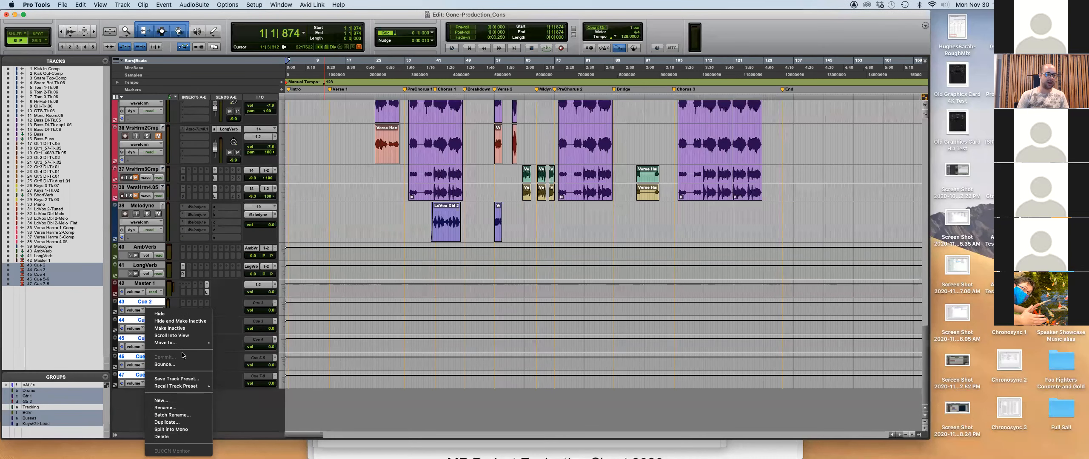
left_click(161, 436)
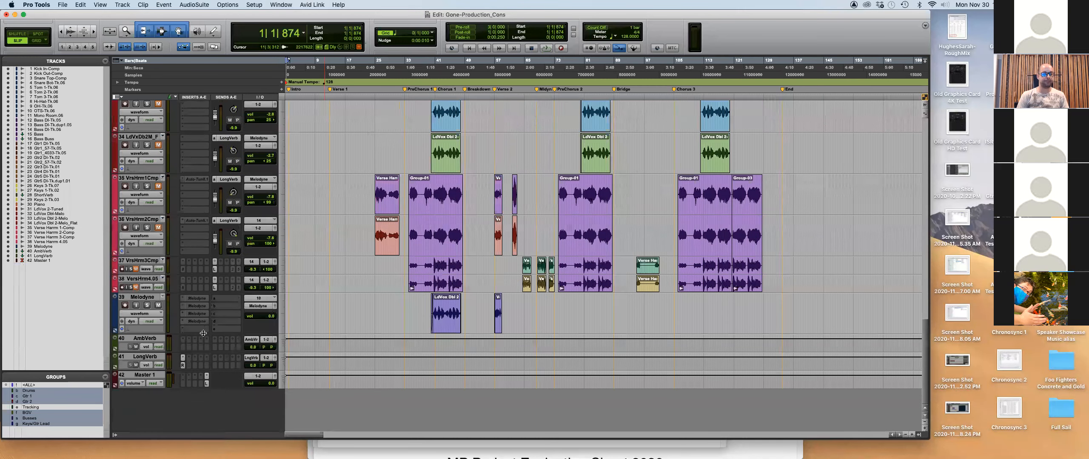
Delete the Melodyne track and check the delivery PDF in Preview.
left_click(145, 297)
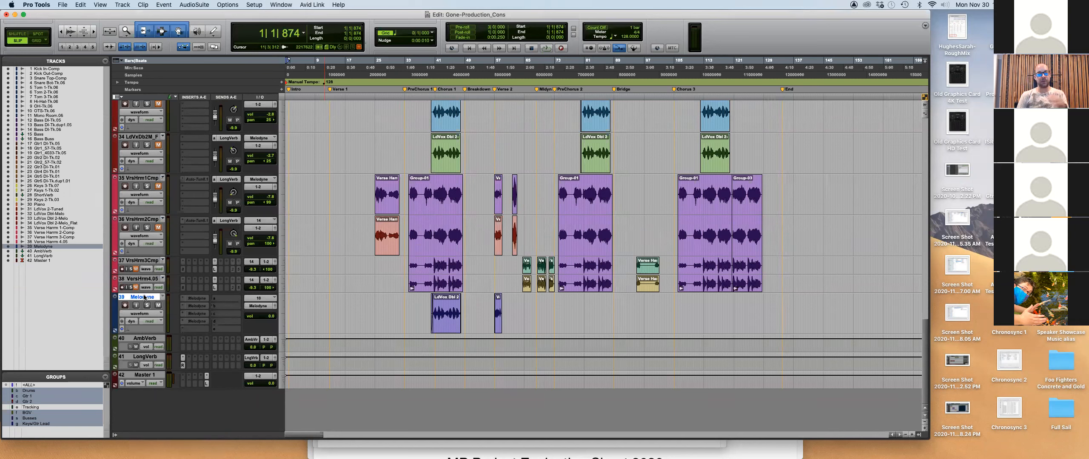
right_click(145, 298)
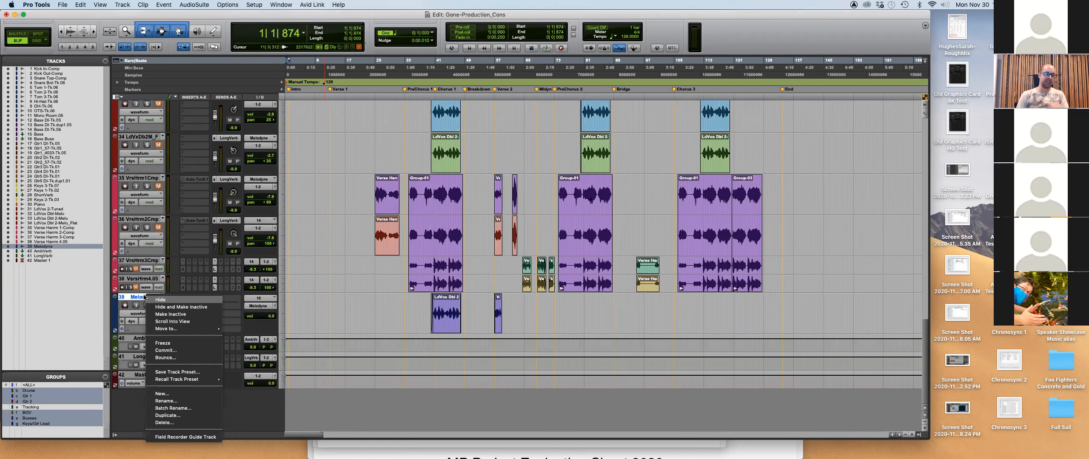
left_click(182, 424)
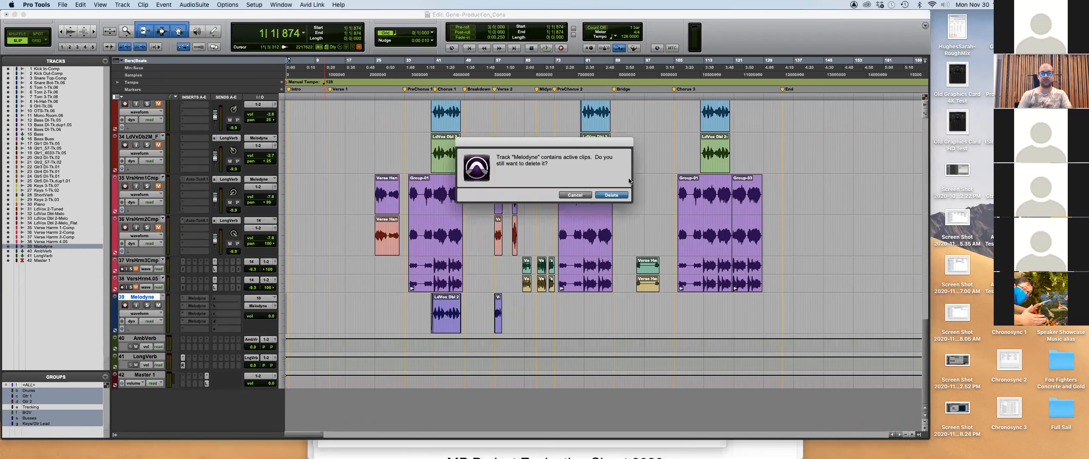
key("Return")
scroll(379, 259, "up", 10)
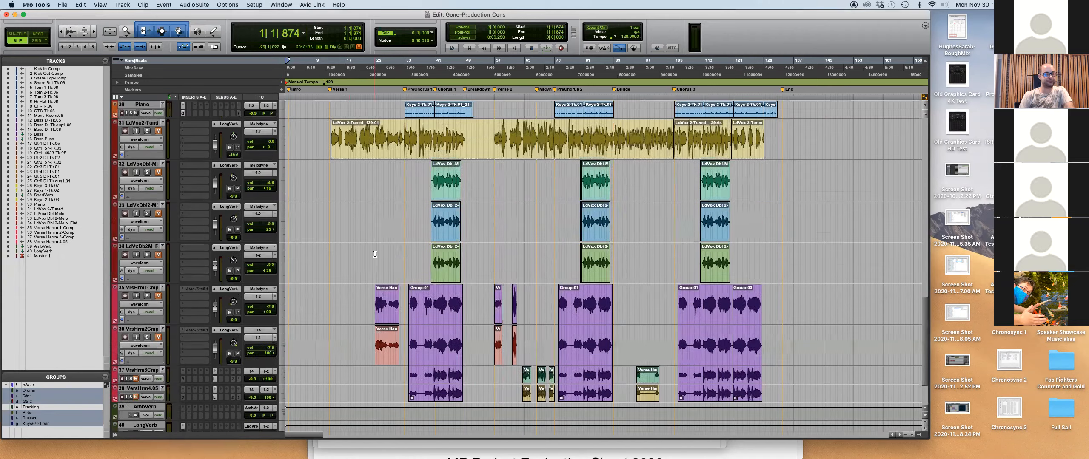
scroll(340, 192, "up", 10)
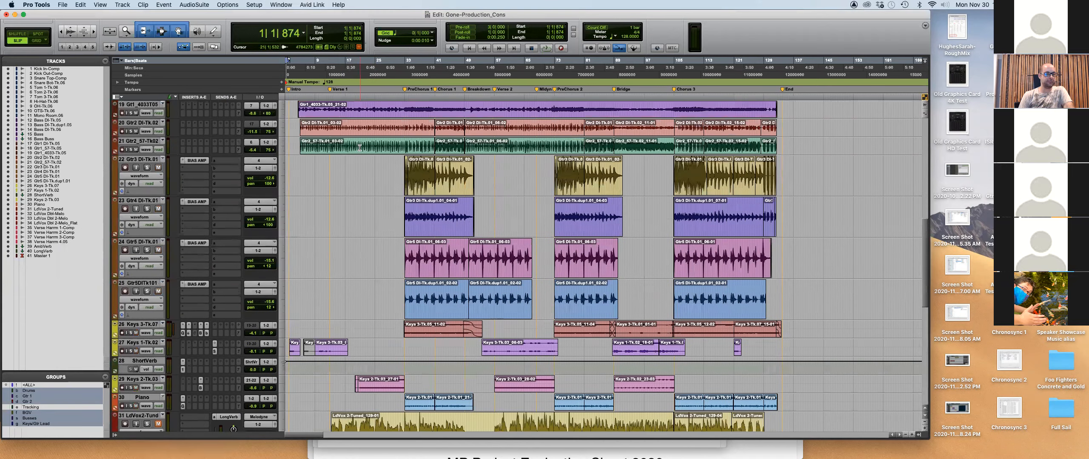
scroll(359, 147, "up", 5)
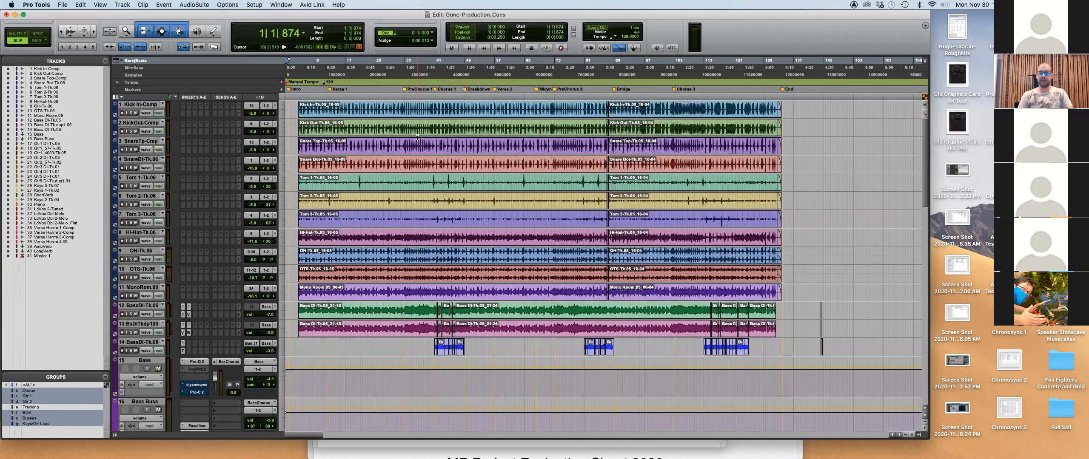
key("super+Tab")
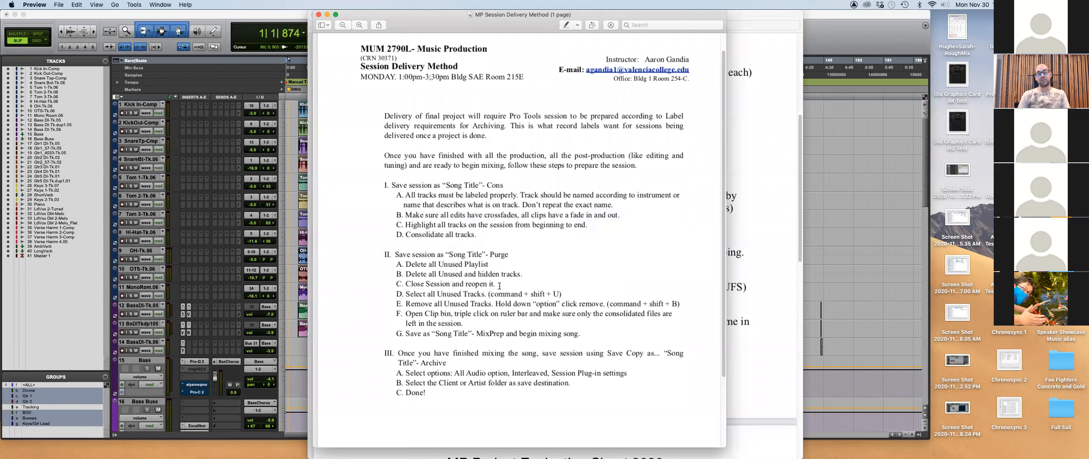
left_click(222, 17)
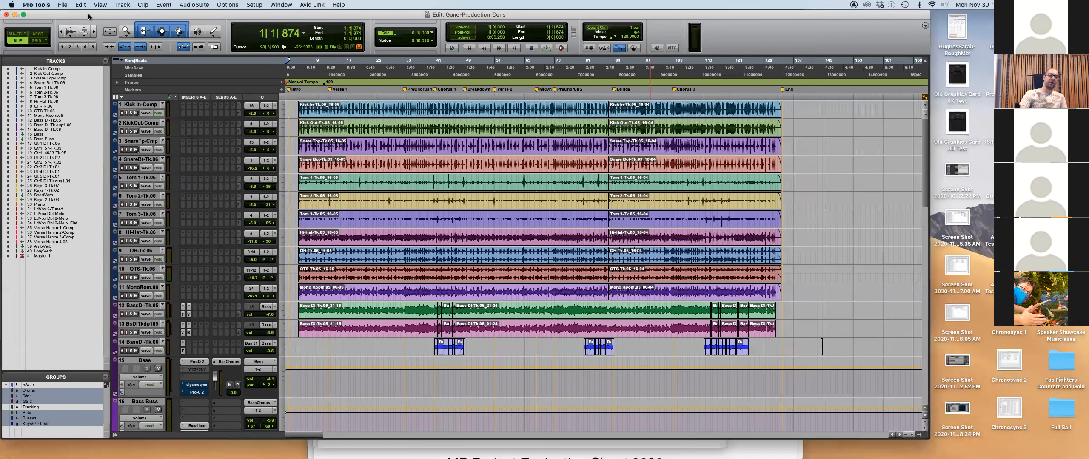
Browse the File and Edit menus without choosing a command.
left_click(63, 5)
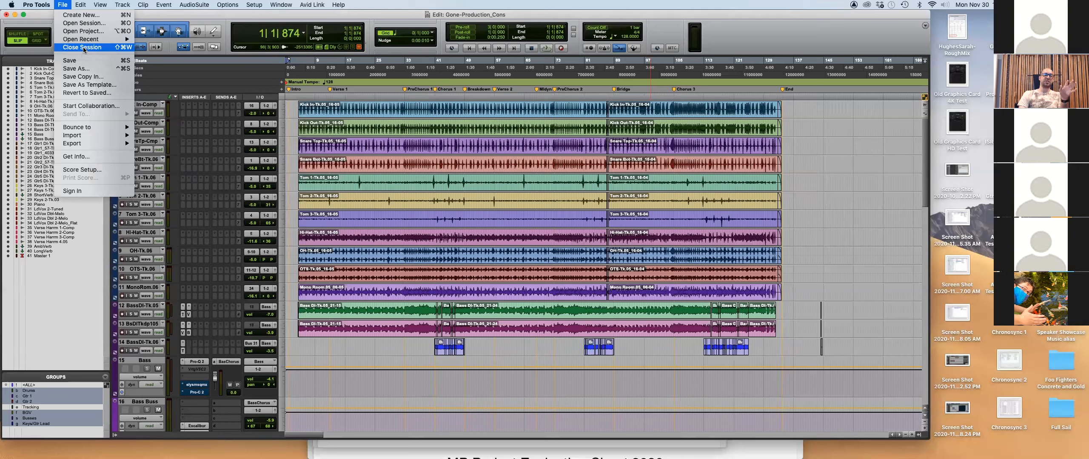
mouse_move(80, 6)
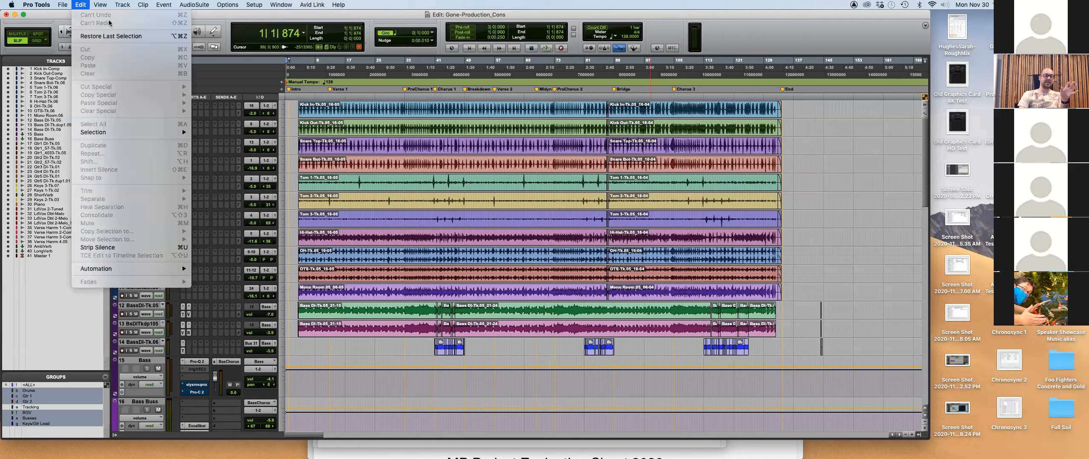
left_click(230, 18)
left_click(78, 5)
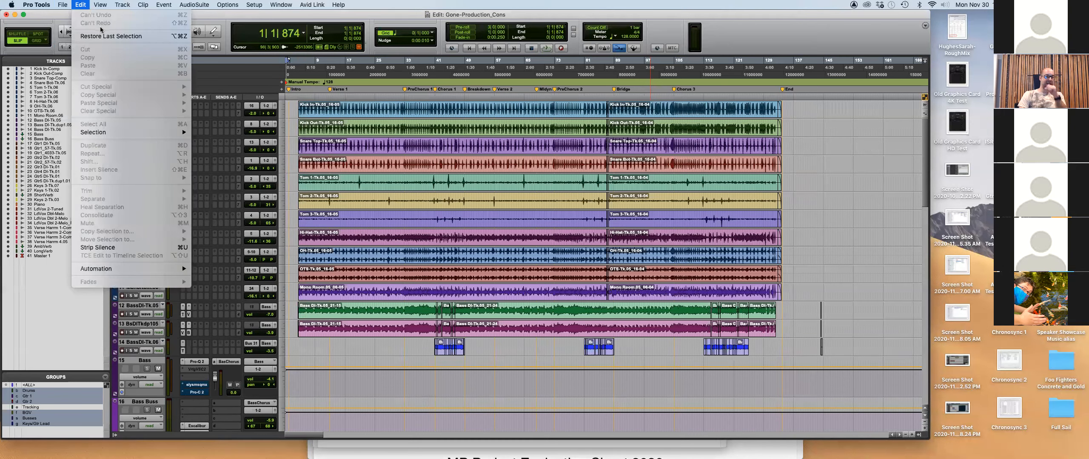
left_click(78, 7)
left_click(78, 8)
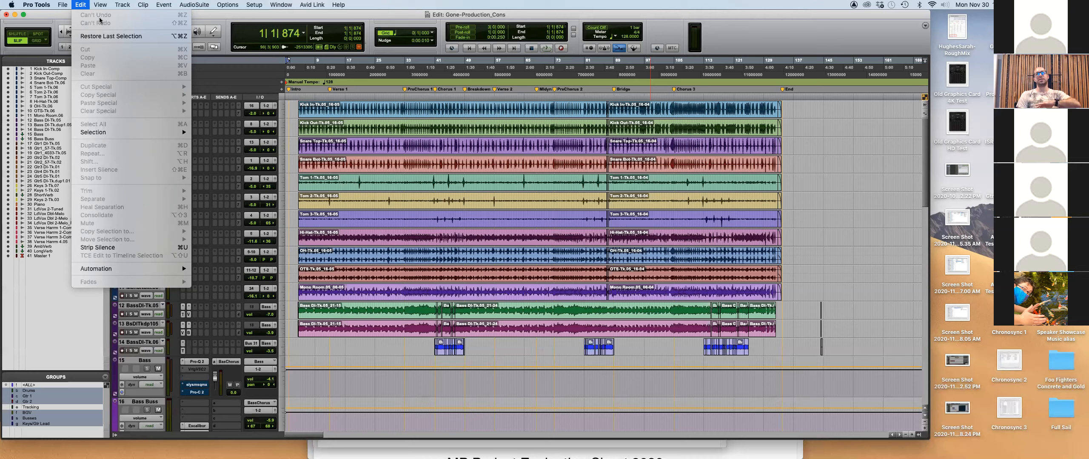
mouse_move(281, 5)
left_click(901, 154)
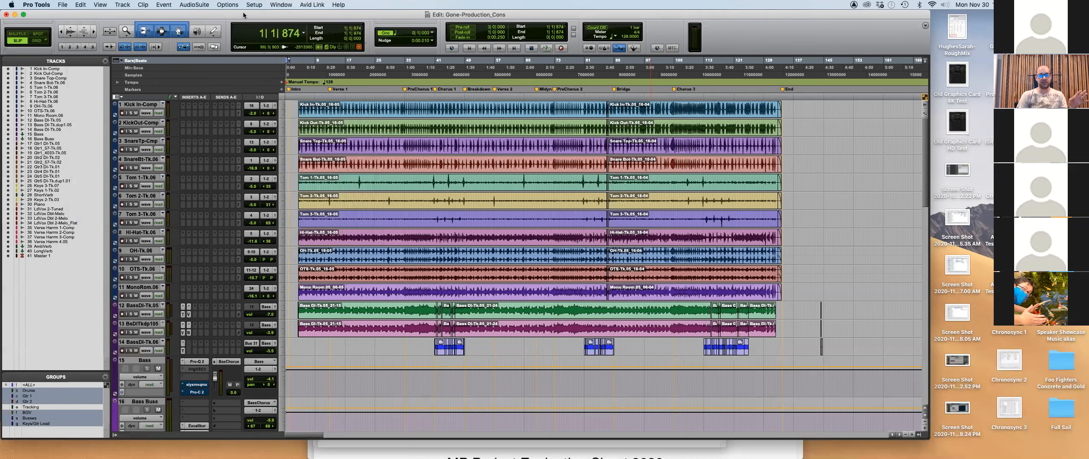
Check the delivery PDF in Preview, then show the Clips list beside the timeline.
key("super+Tab")
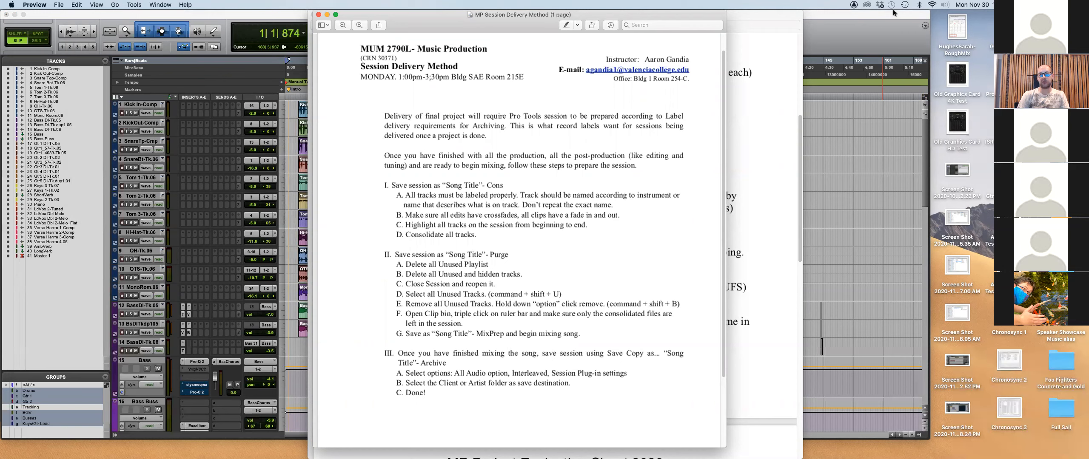
left_click(884, 31)
left_click(919, 435)
left_click(923, 61)
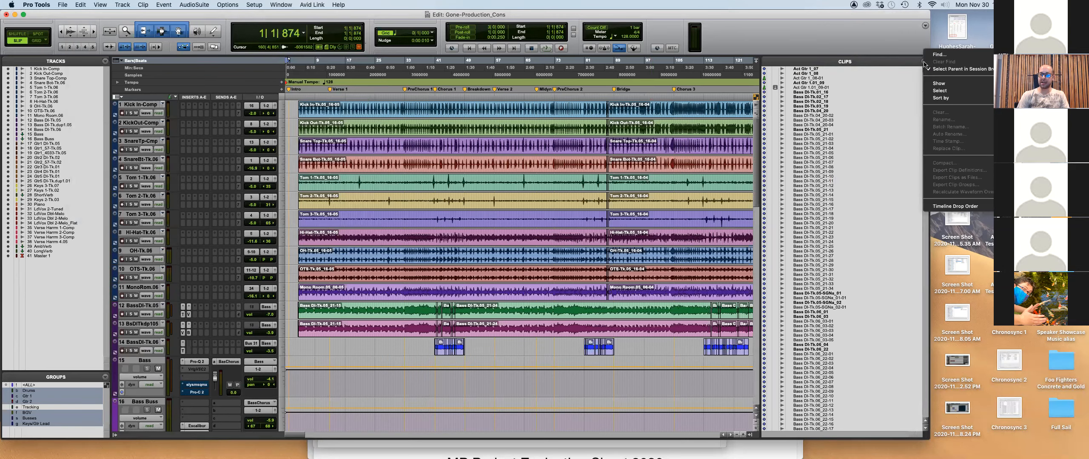
Display the Clips list Select submenu with its All, Unused and Offline choices.
mouse_move(941, 95)
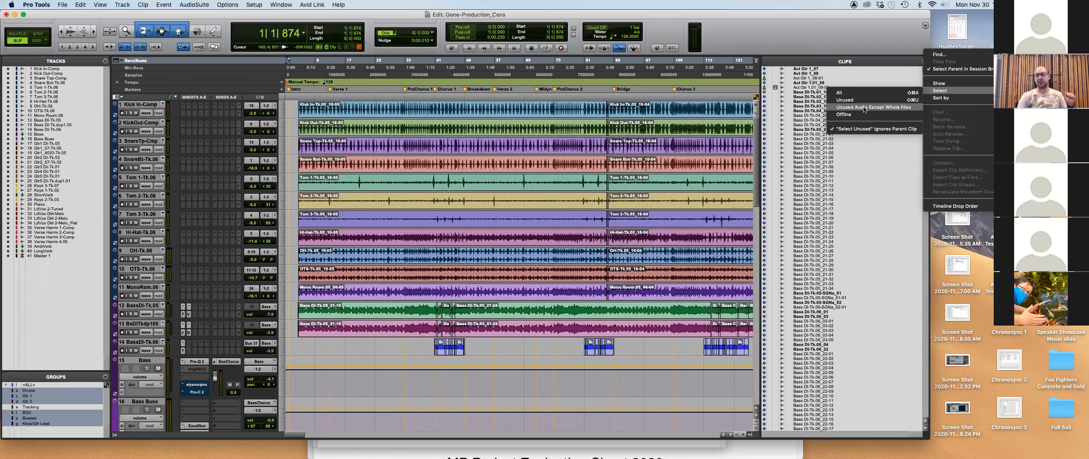
Close the Clips list pop-up menu without choosing any clip option.
left_click(796, 35)
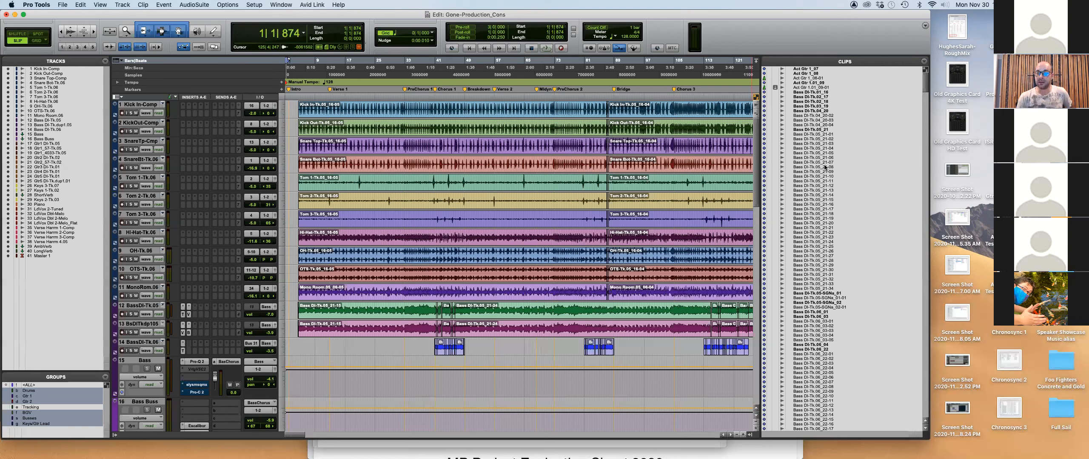
Browse the Bass DI-Tk.04_20 clip takes in the Clips list, then zoom out to the whole song.
left_click(819, 111)
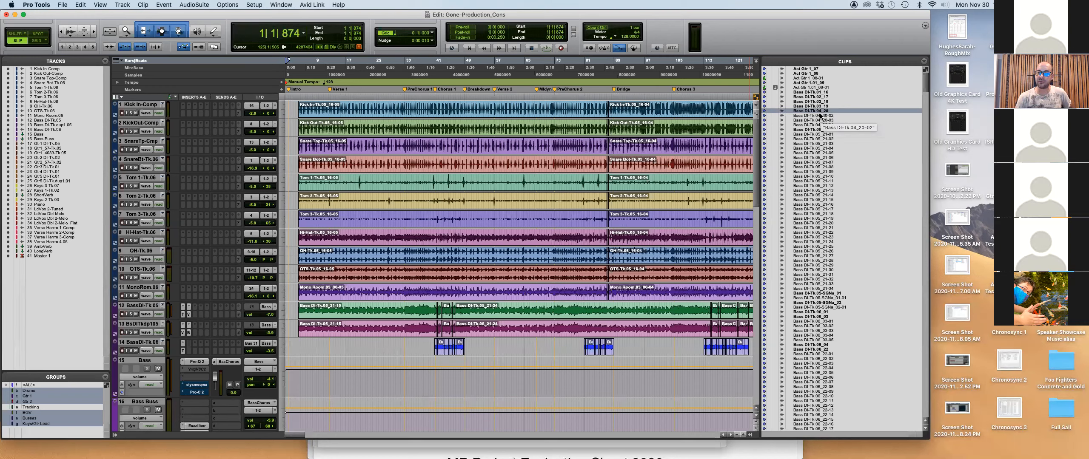
left_click(821, 115)
left_click(819, 120)
left_click(813, 114)
left_click(812, 112)
scroll(559, 282, "down", 3)
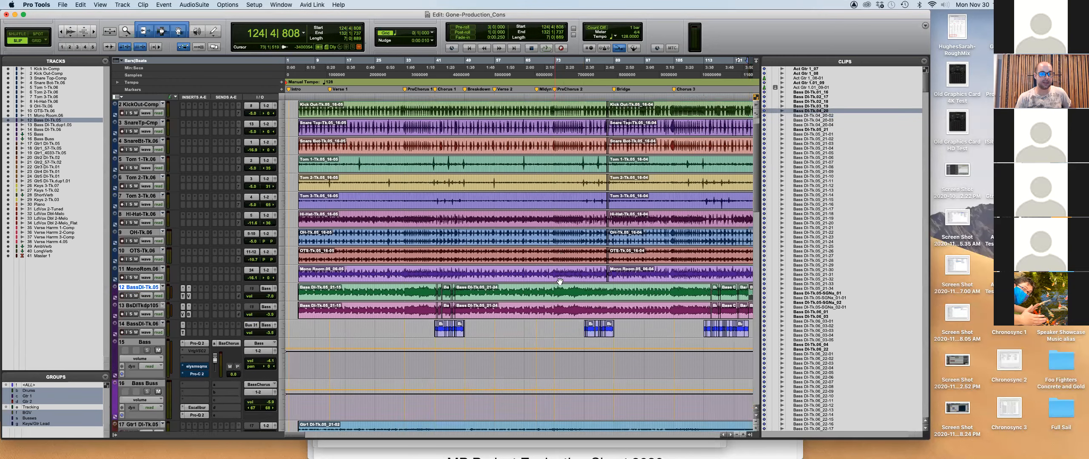
key("super+bracketleft")
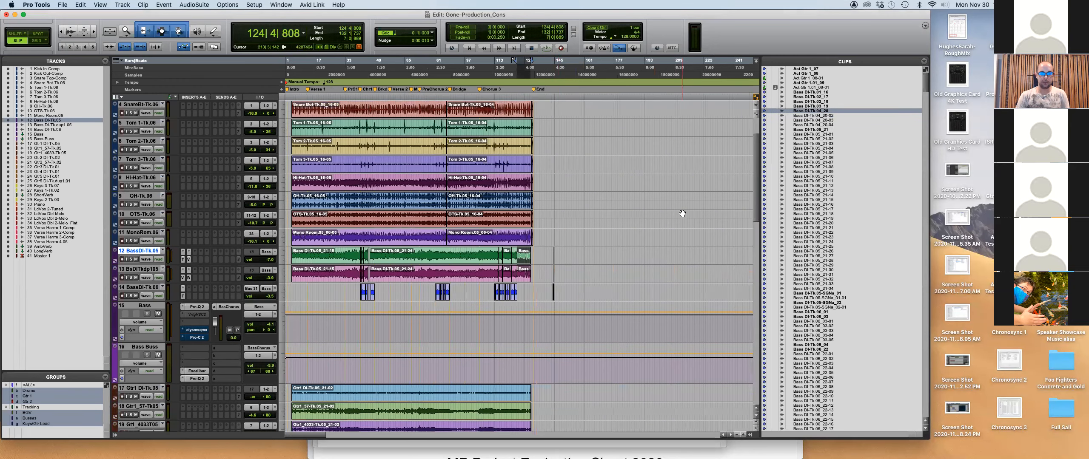
Place the whole Bass DI-Tk.05_21 clip on track 12 after the song.
left_click(314, 260)
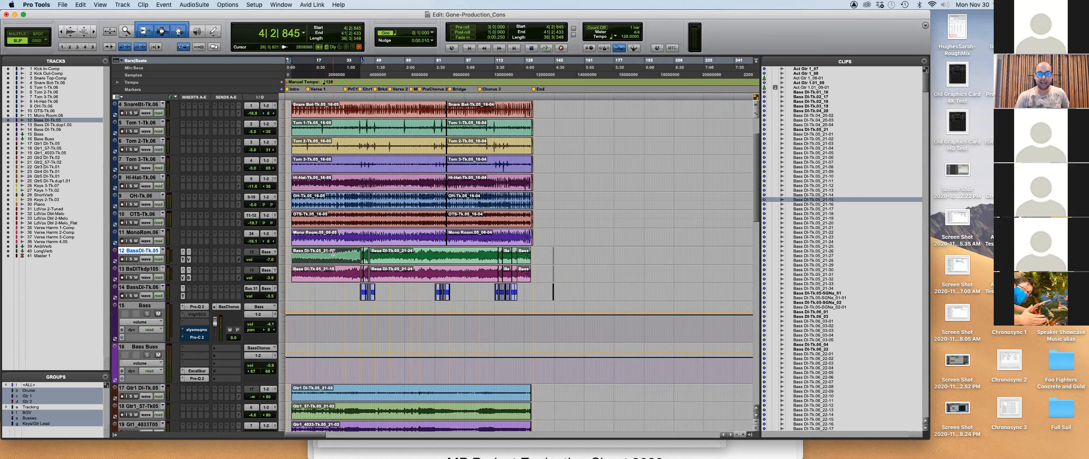
left_click(816, 129)
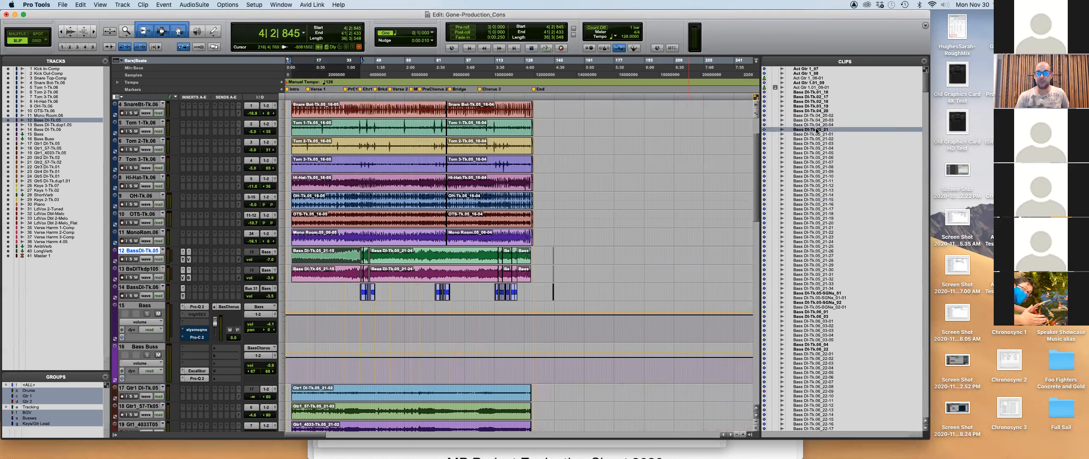
left_click_drag(827, 129, 567, 262)
key("r")
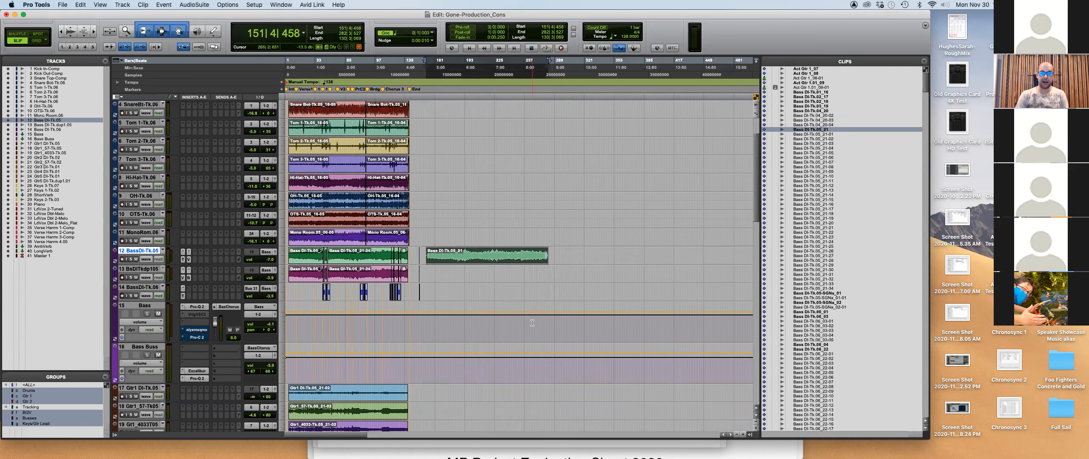
Split the placed bass clip on track 12 at bar 248.
left_click(477, 253)
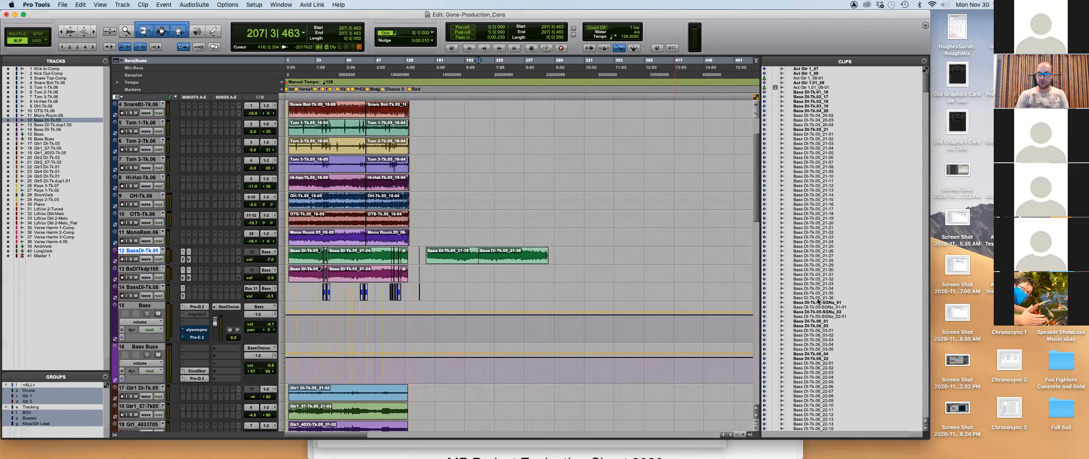
left_click(516, 256)
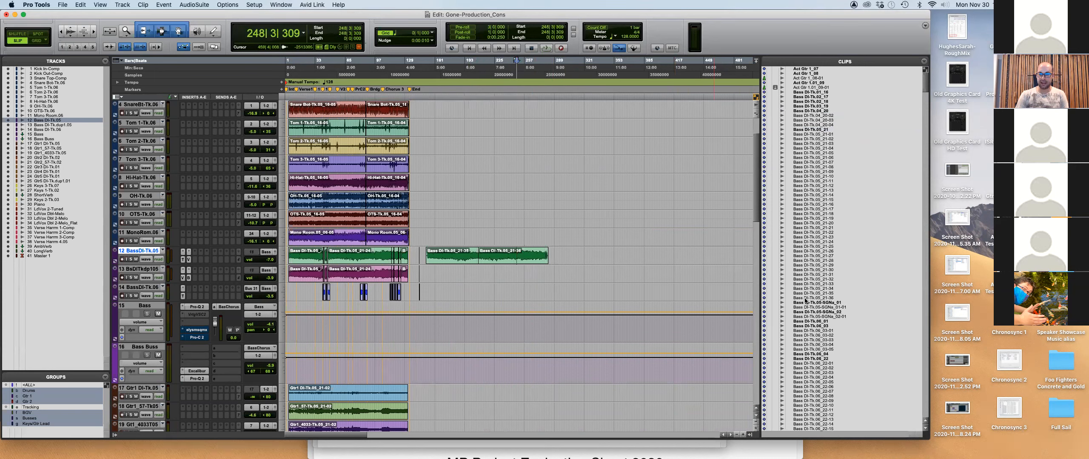
key("super+e")
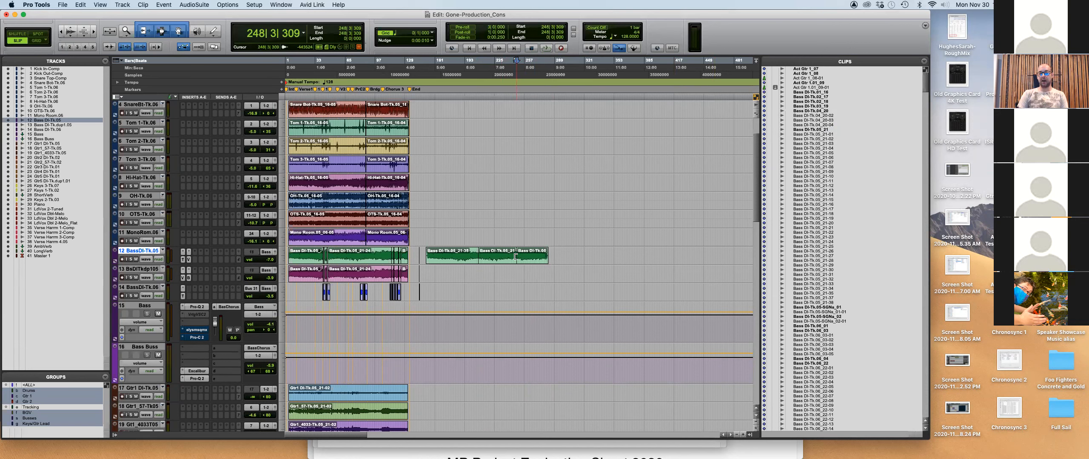
left_click(554, 254)
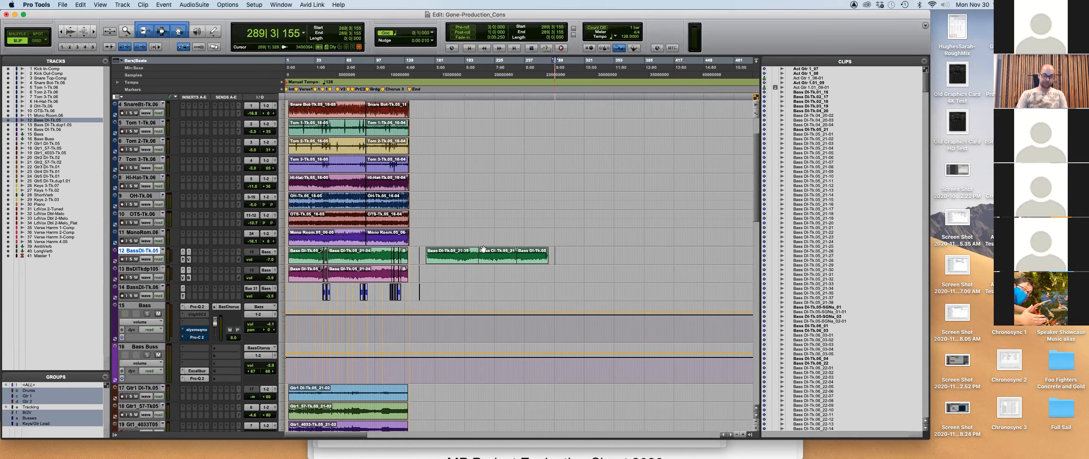
scroll(339, 215, "up", 3)
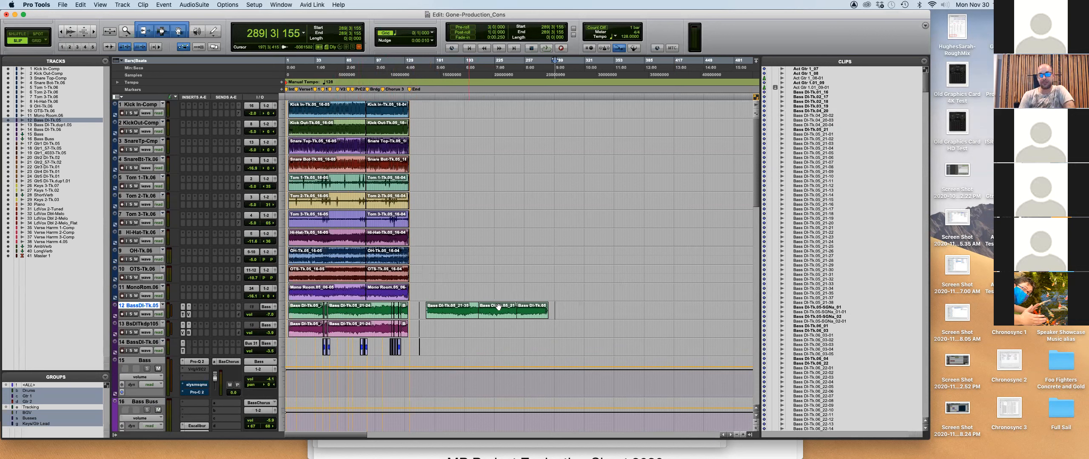
Delete the leftover bass clips between bars 149 and 302 on track 12.
left_click_drag(566, 311, 425, 313)
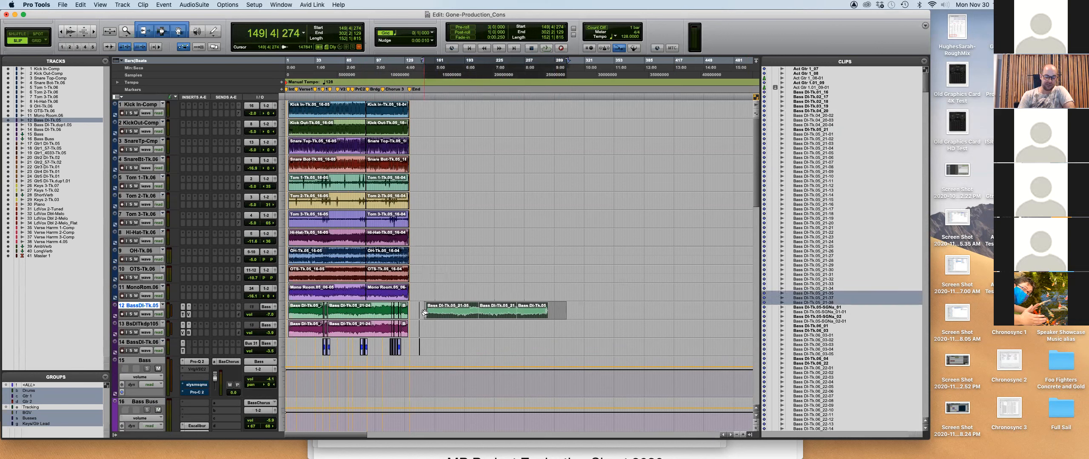
key("Delete")
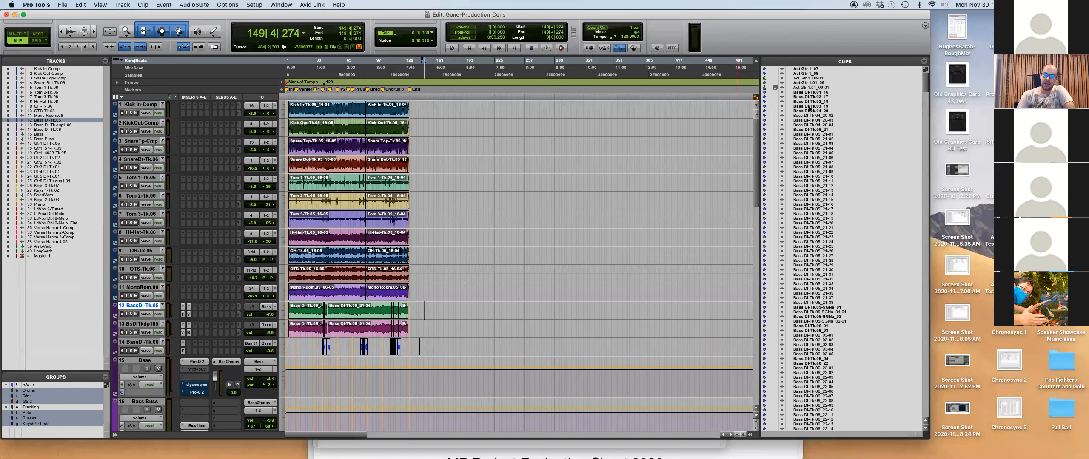
left_click(810, 130)
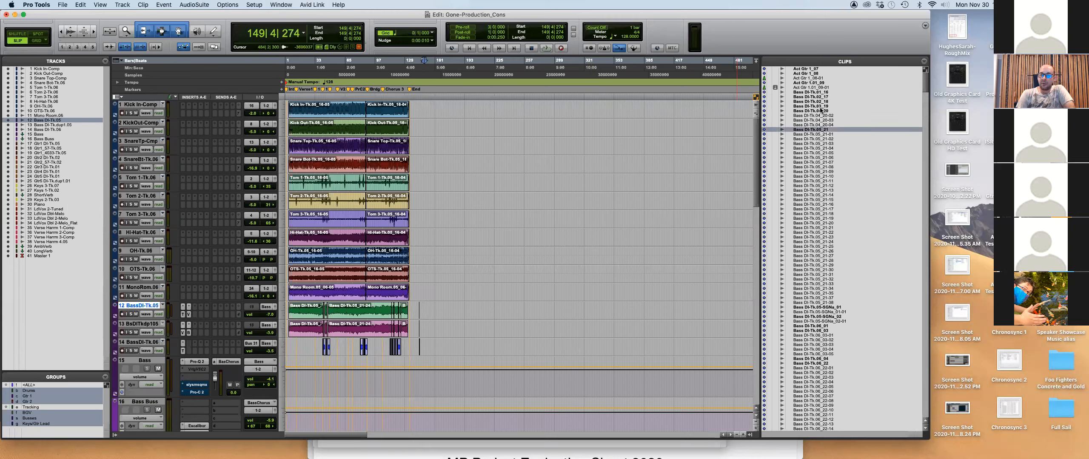
Select from the session start across tracks 12 and 13.
left_click(412, 307)
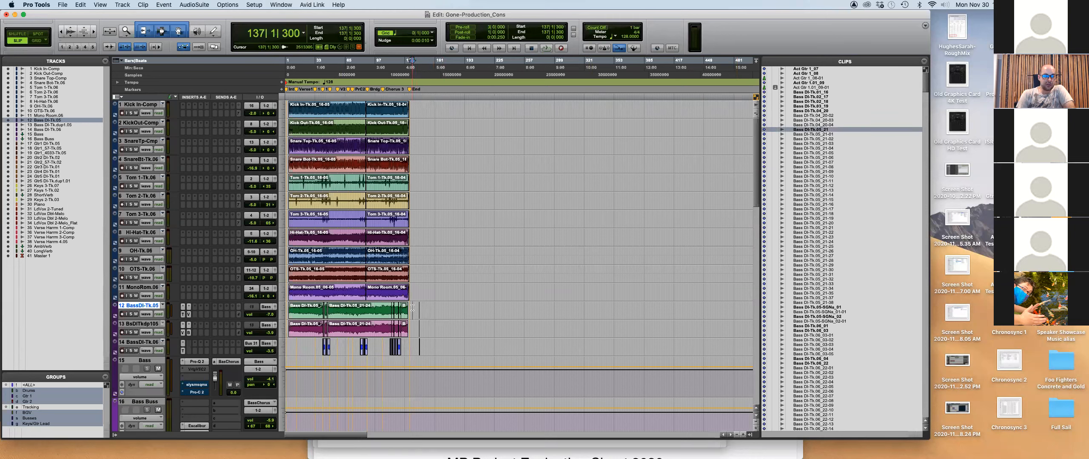
key("shift+Return")
left_click(371, 328, "shift")
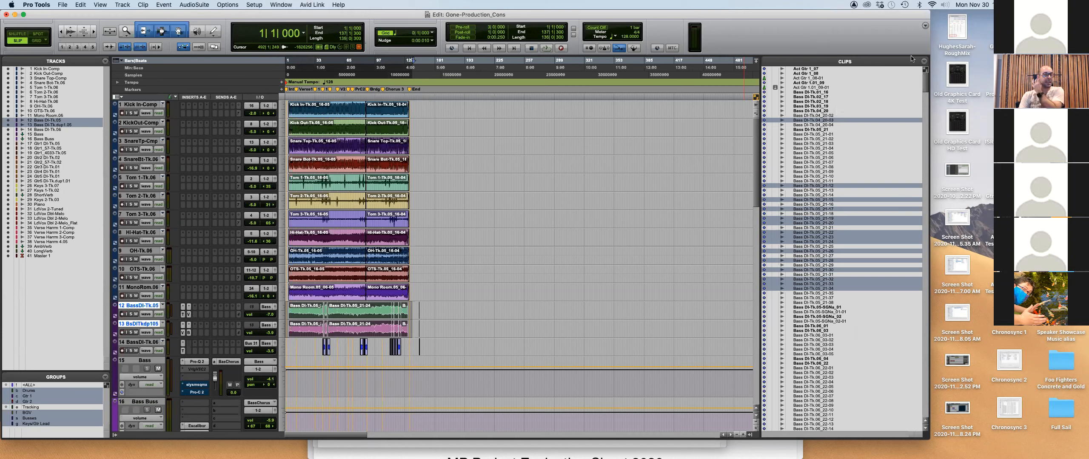
Choose Select > Unused in the Clips list menu to highlight every unused clip.
left_click(924, 61)
mouse_move(938, 91)
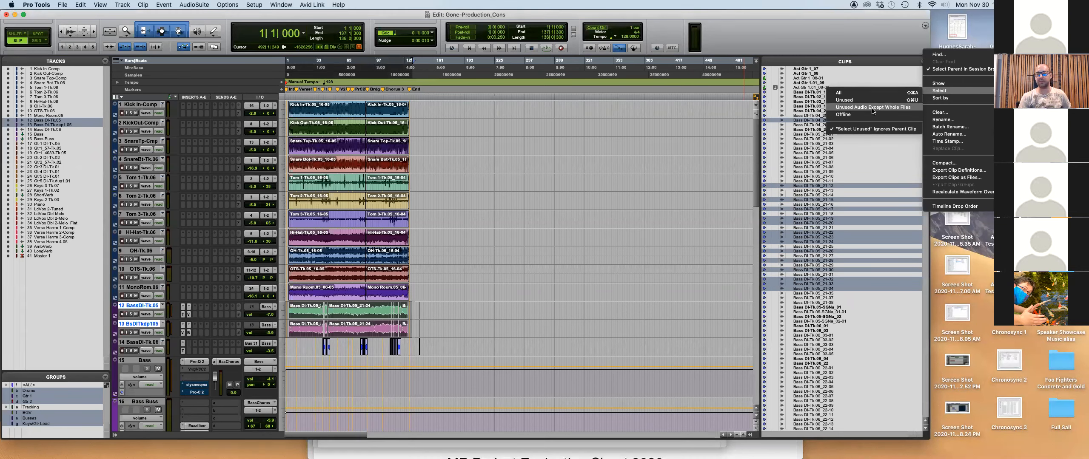
left_click(847, 100)
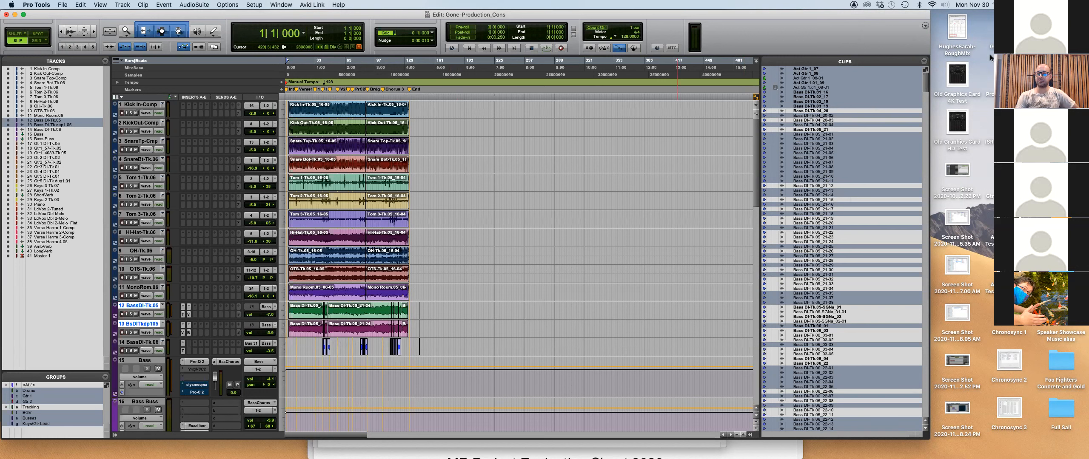
Clear the selected unused clips, choosing Remove and confirming Yes for clips still in use.
left_click(923, 63)
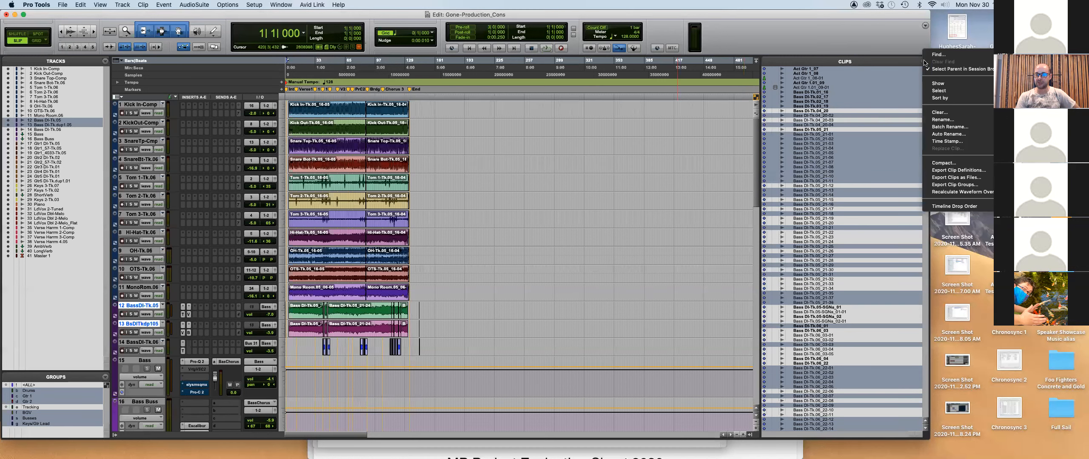
left_click(940, 113)
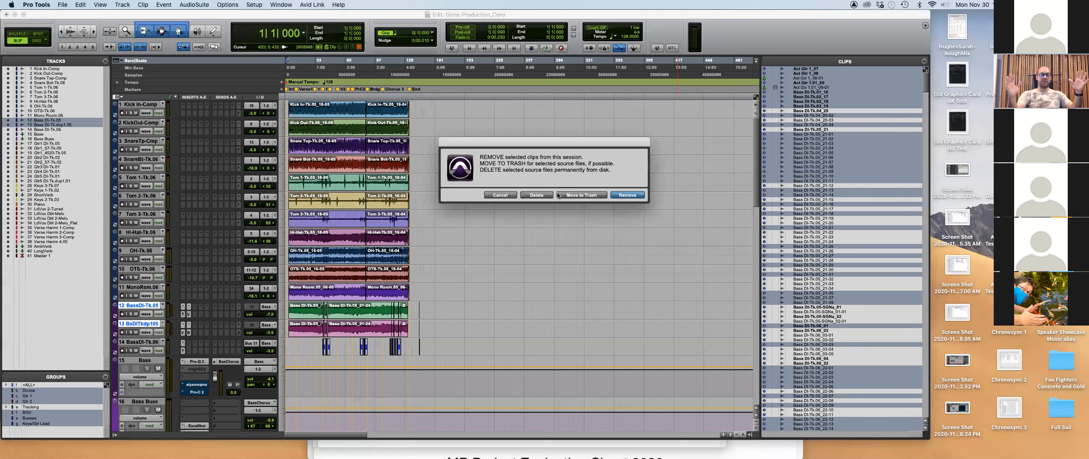
key("super+Tab")
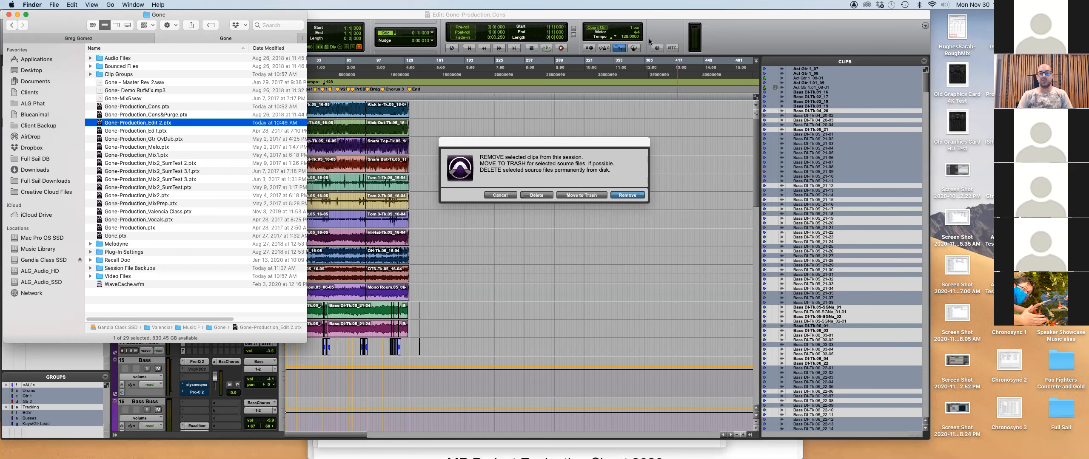
left_click(651, 16)
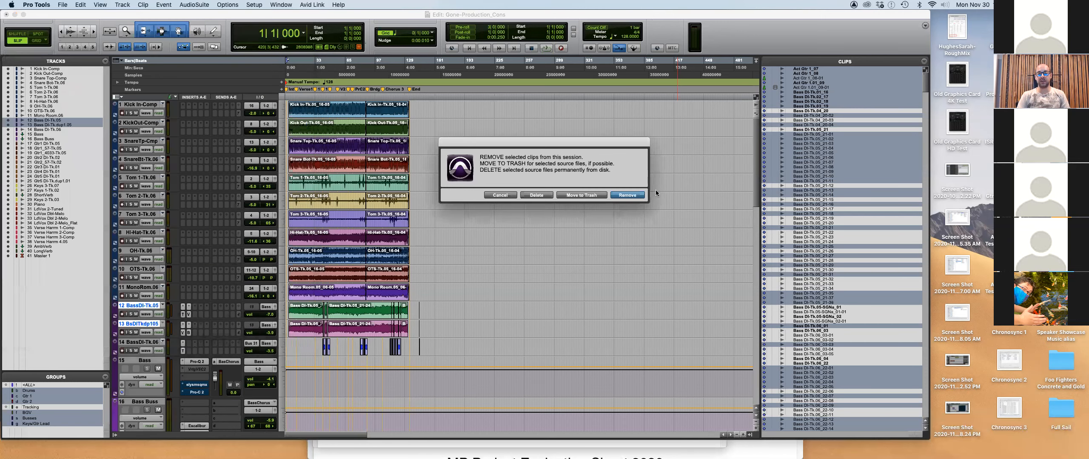
left_click(624, 196)
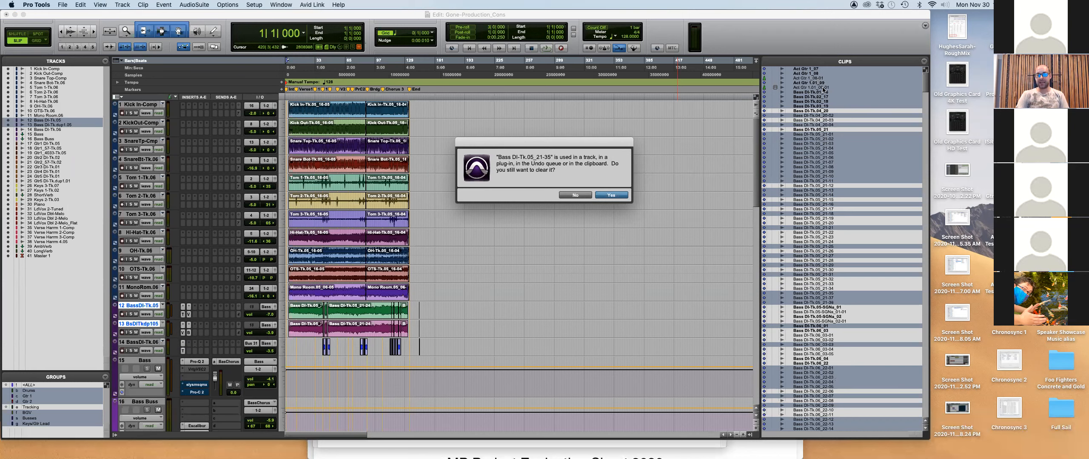
left_click(611, 195)
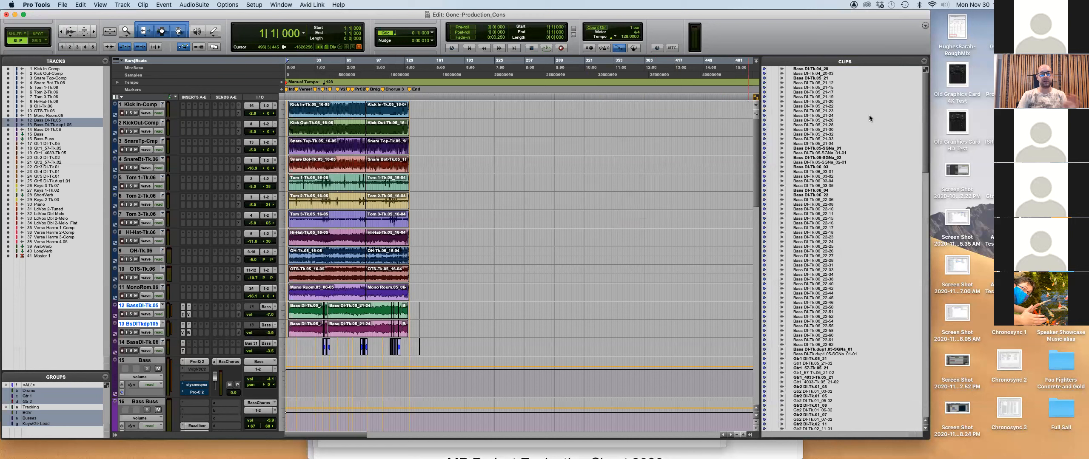
Re-run Select > Unused to confirm none remain, then switch to the Gone folder in Finder.
left_click(922, 62)
mouse_move(936, 91)
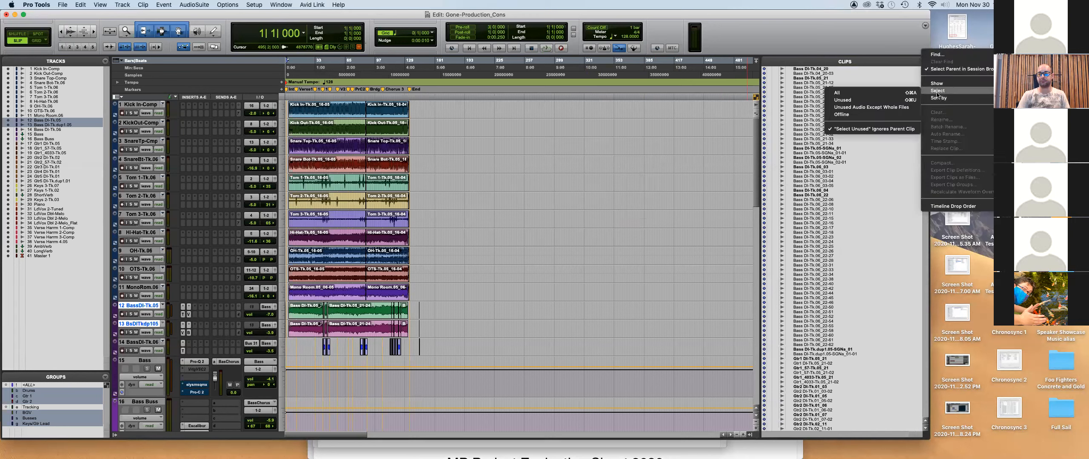
left_click(876, 101)
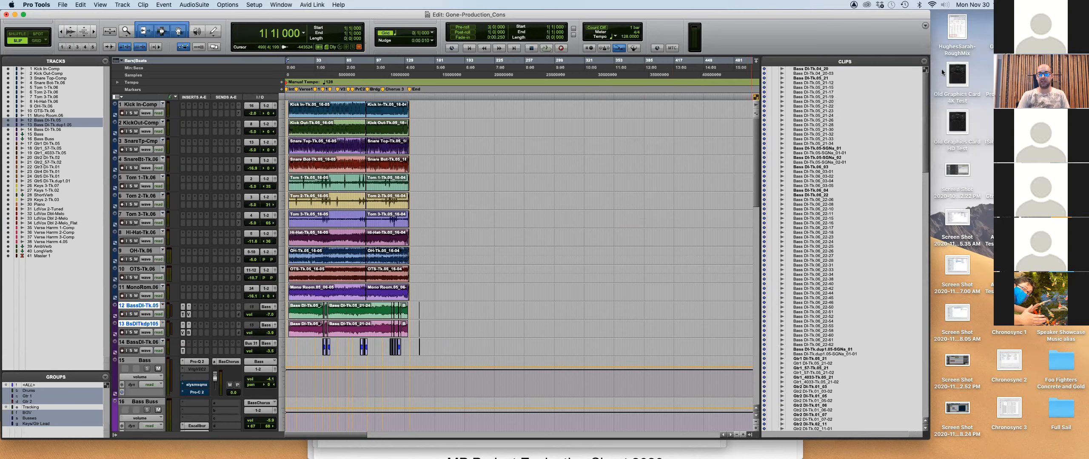
scroll(864, 277, "down", 15)
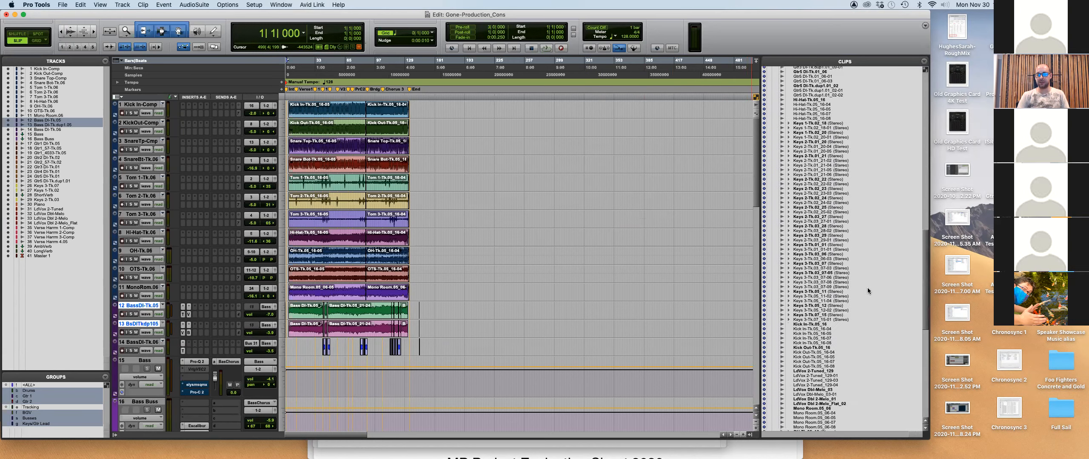
scroll(867, 287, "up", 10)
key("super+Tab")
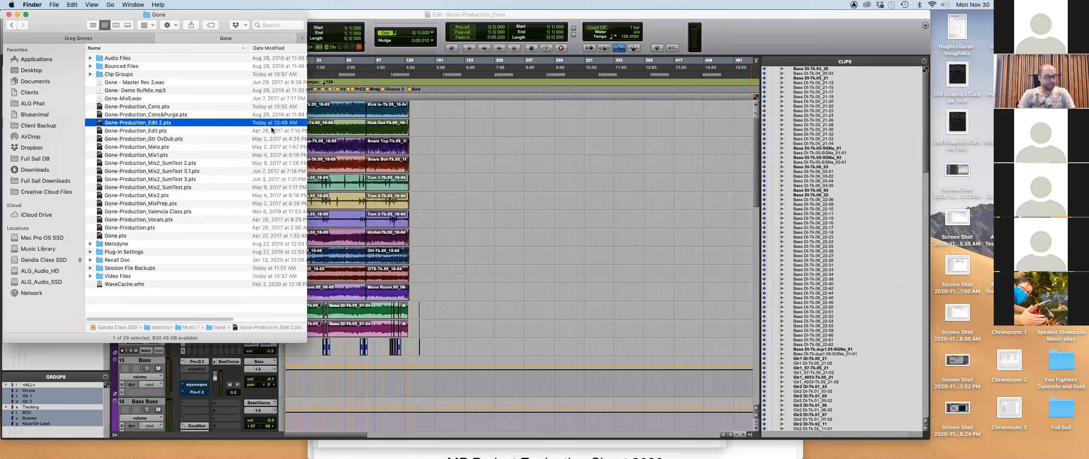
Switch from Finder to the Session Delivery Method PDF in Preview.
key("super+Tab")
key("super+Tab")
key("super+Tab")
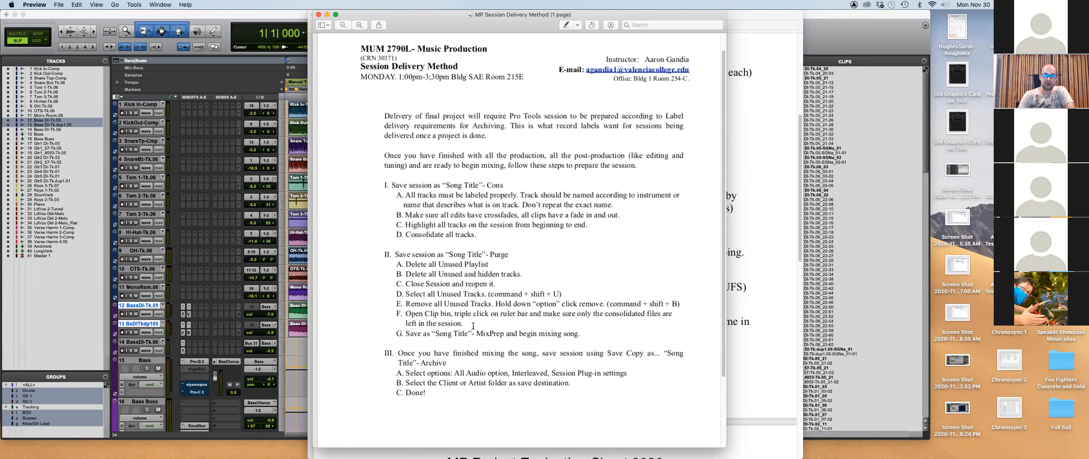
Bring the Gone-Production_Cons Edit window back in front of the Preview checklist.
left_click(306, 319)
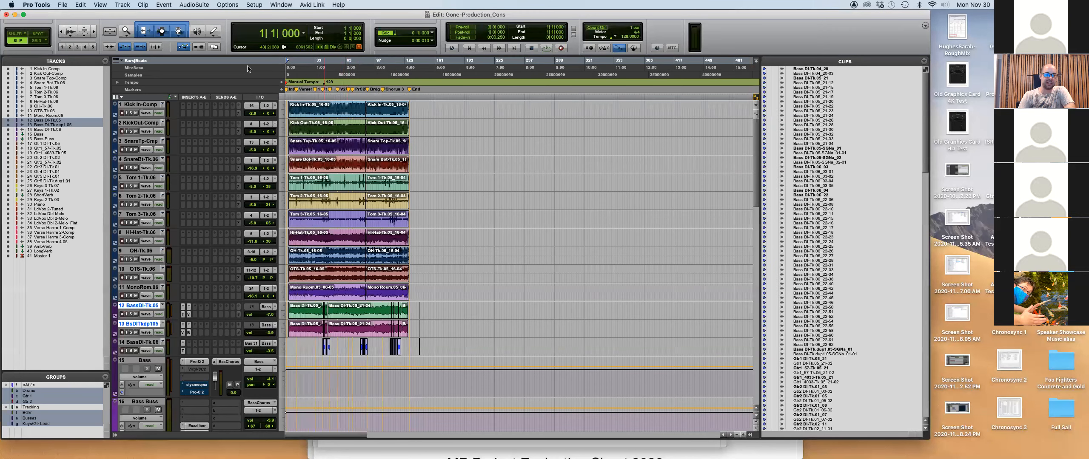
Open recent session Gone-Production_Cons&Purge, discarding Cons changes and declining Session Notes.
left_click(62, 5)
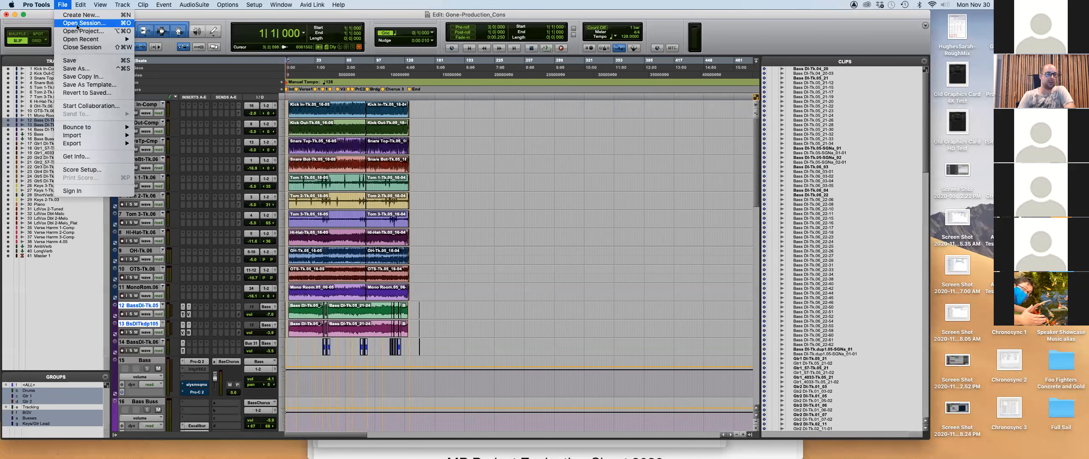
mouse_move(107, 39)
left_click(179, 39)
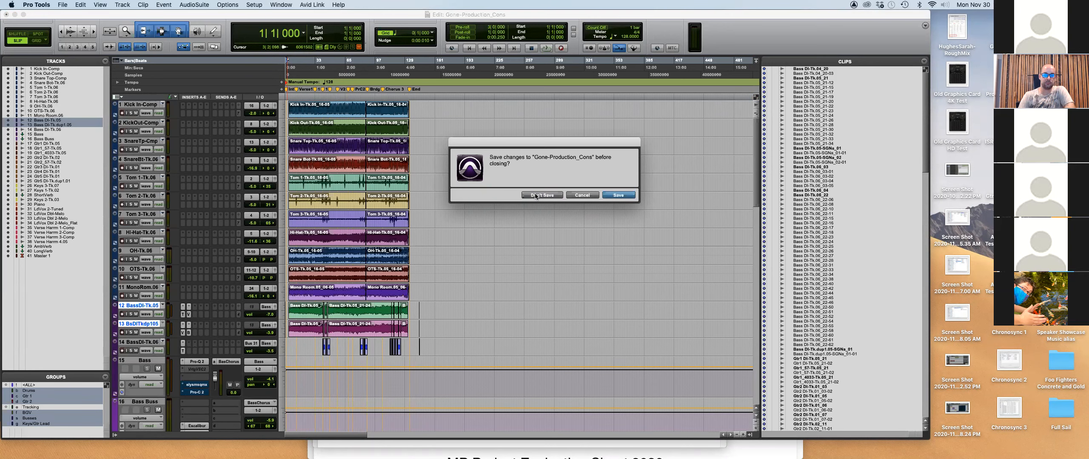
left_click(536, 195)
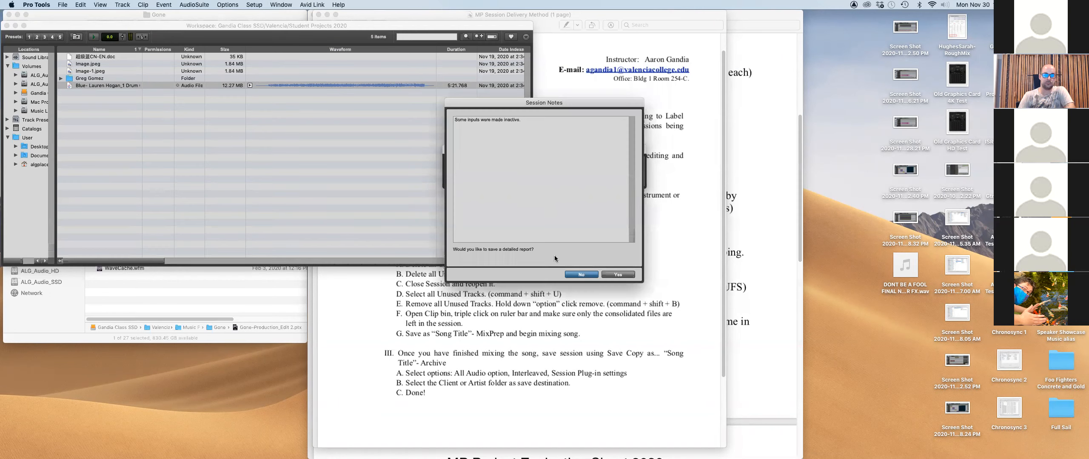
left_click(582, 275)
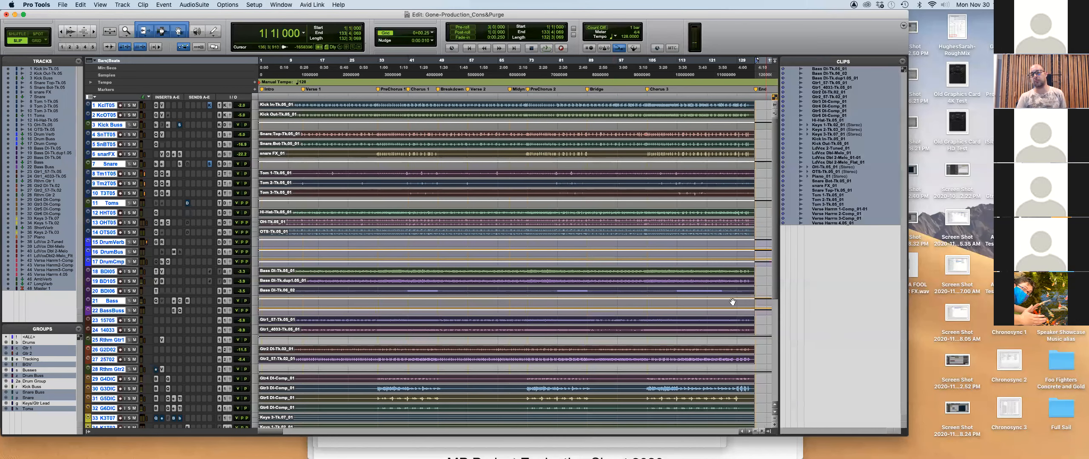
Select all tracks and clips from 1|1|000 to 133|4|069 with Cmd+A.
left_click(516, 111)
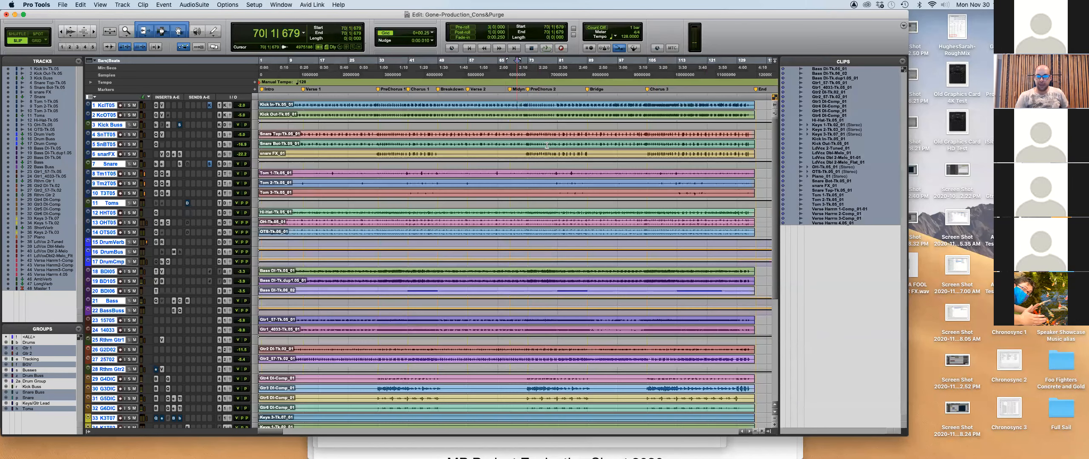
left_click(902, 60)
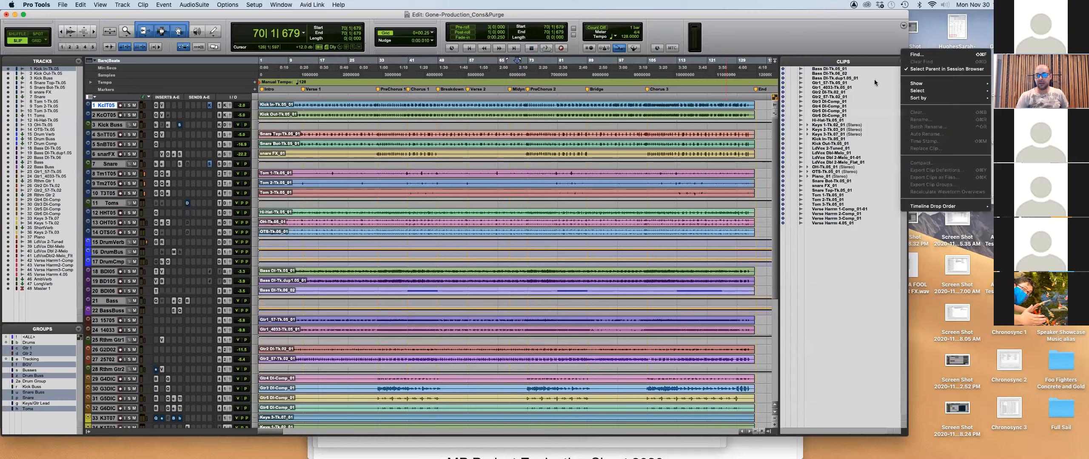
mouse_move(913, 92)
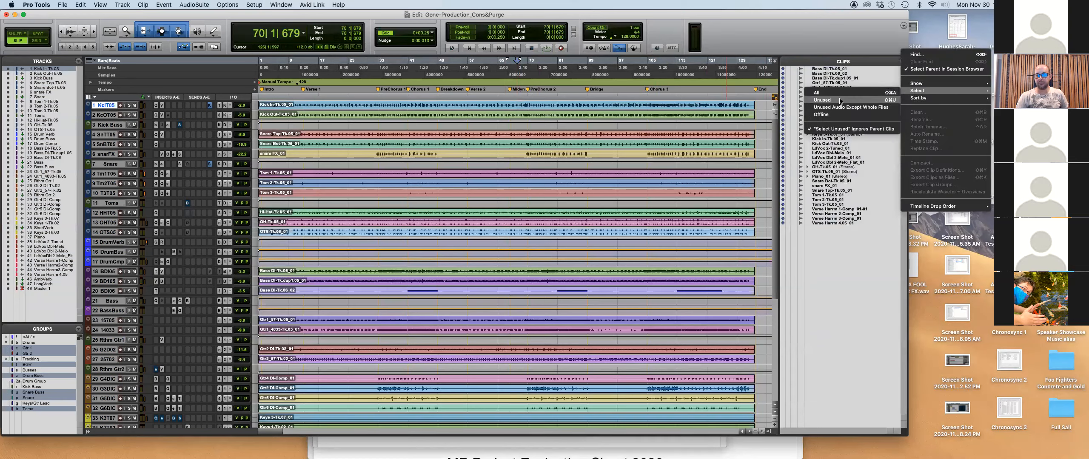
left_click(714, 119)
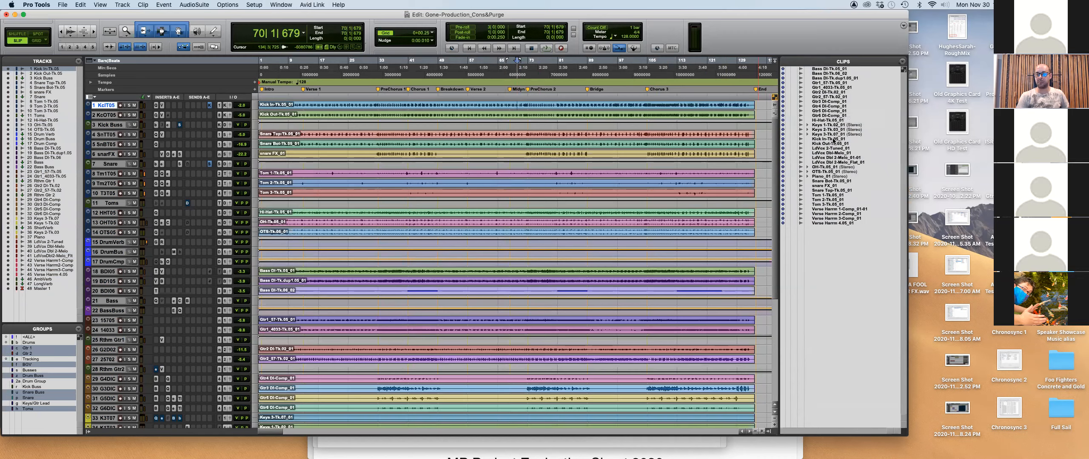
key("super+a")
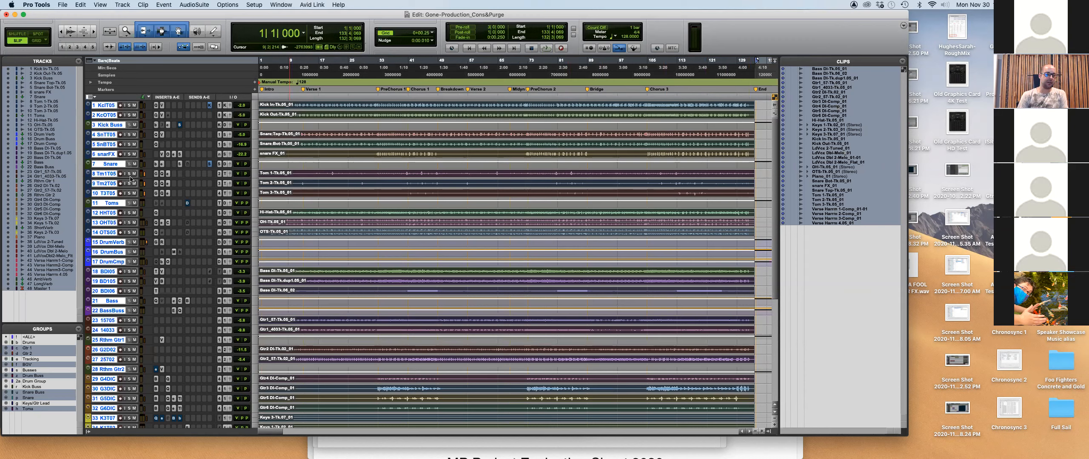
Enter Gone-Production_MixPrep in Save As, cancel it, and switch to the delivery instructions PDF.
left_click(75, 6)
left_click(587, 241)
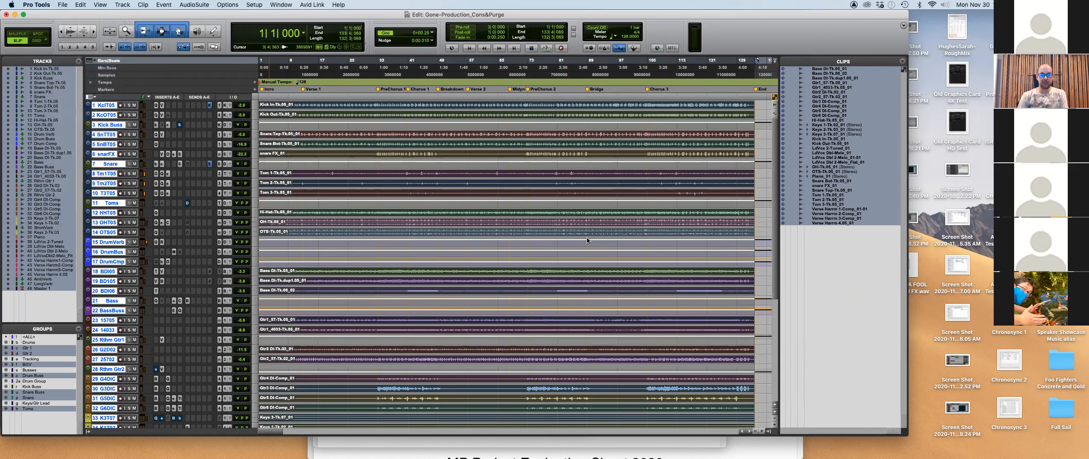
key("super+shift+s")
left_click(593, 63)
key("BackSpace")
key("BackSpace")
key("BackSpace")
key("BackSpace")
key("BackSpace")
key("BackSpace")
key("BackSpace")
key("BackSpace")
key("BackSpace")
key("BackSpace")
type("MixPrep")
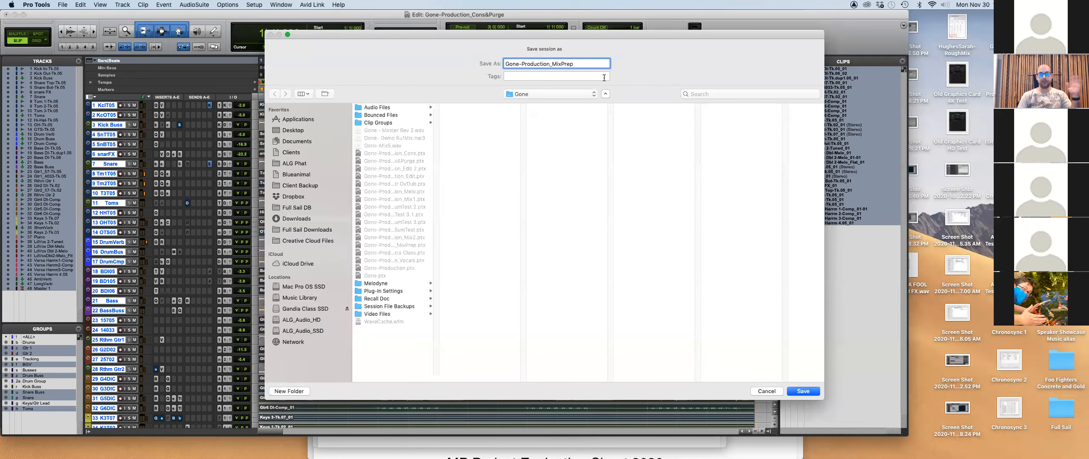
left_click(778, 391)
key("super+Tab")
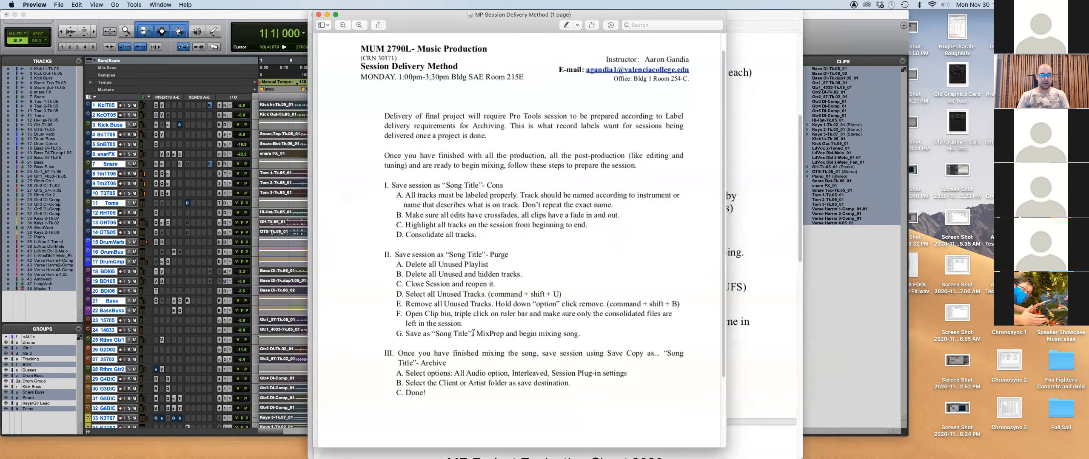
Highlight section III's archive steps and step G on saving as MixPrep, then return to Pro Tools.
left_click_drag(393, 350, 551, 398)
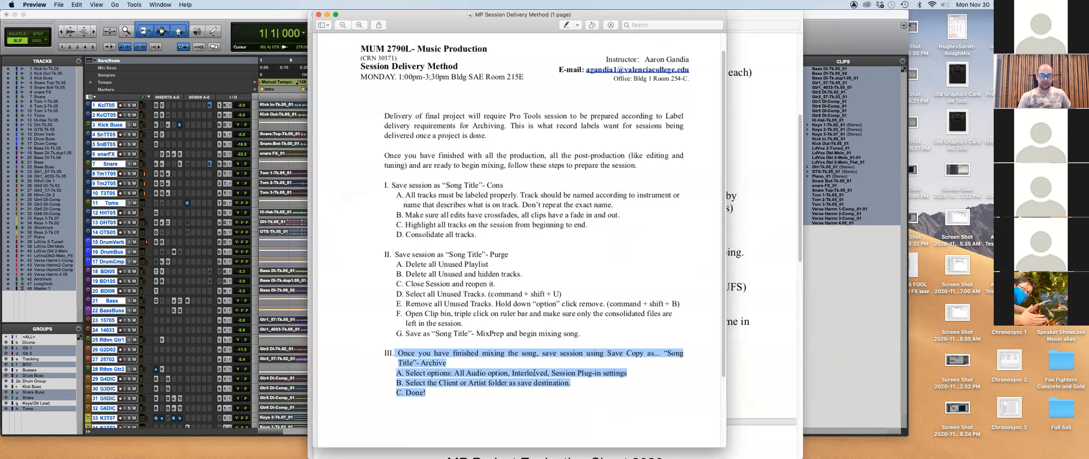
left_click(392, 329)
left_click_drag(398, 334, 592, 333)
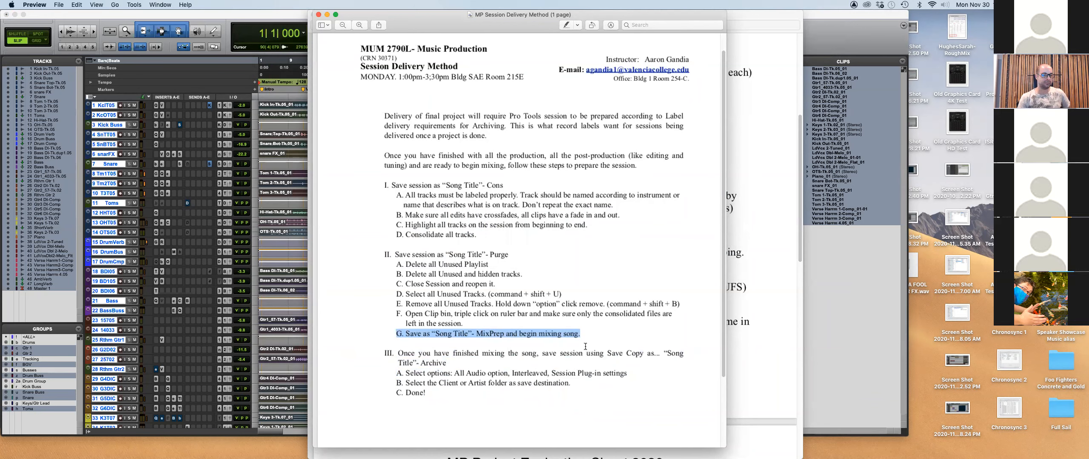
left_click(585, 347)
left_click_drag(384, 353, 426, 393)
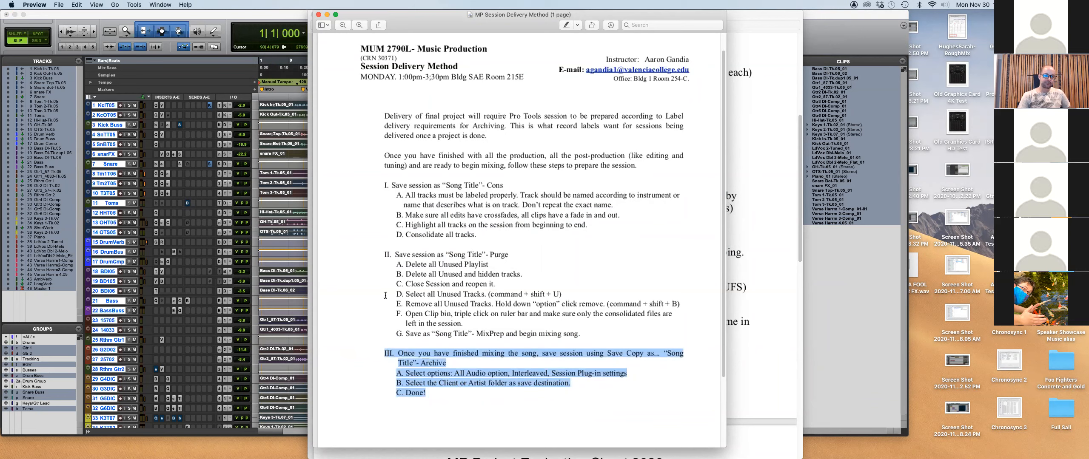
left_click(263, 16)
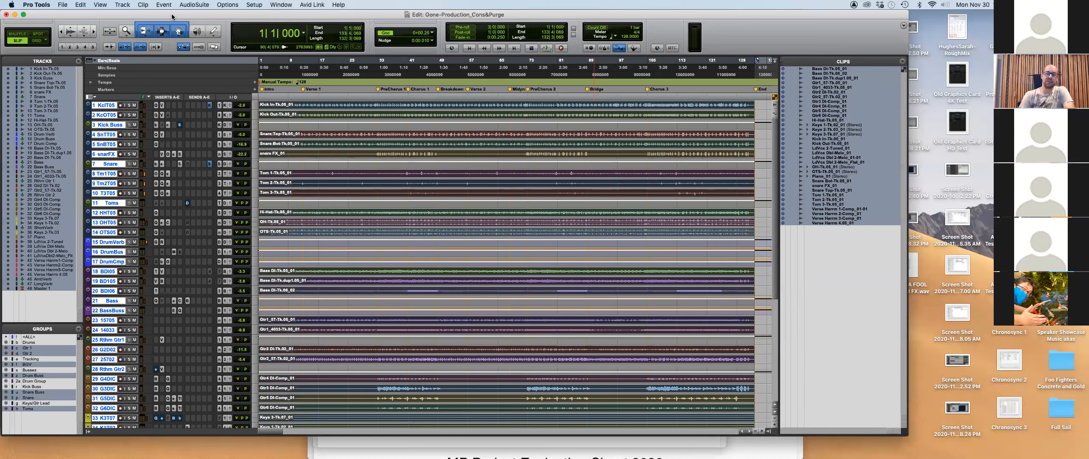
Deselect all clips and start Save Copy In including Audio Files and Session Plug-In Settings Folder.
left_click(843, 275)
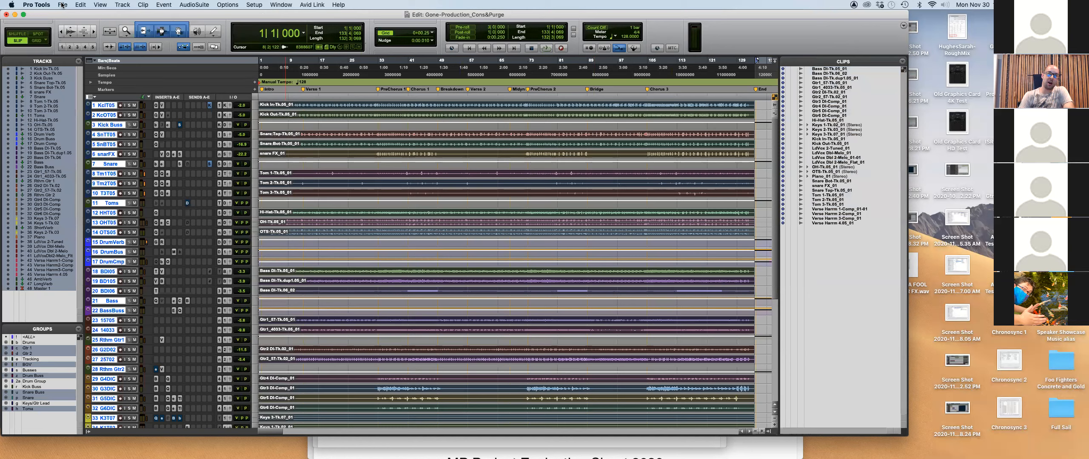
left_click(62, 5)
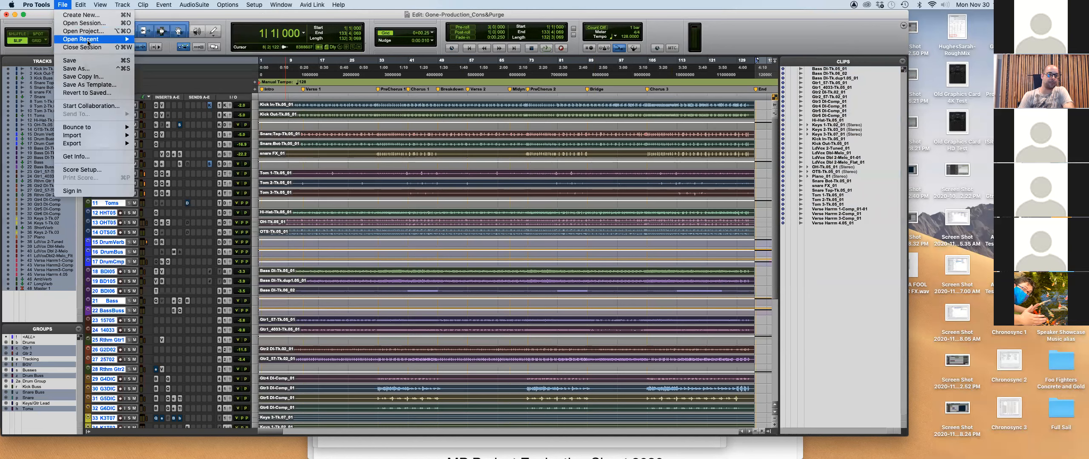
mouse_move(88, 42)
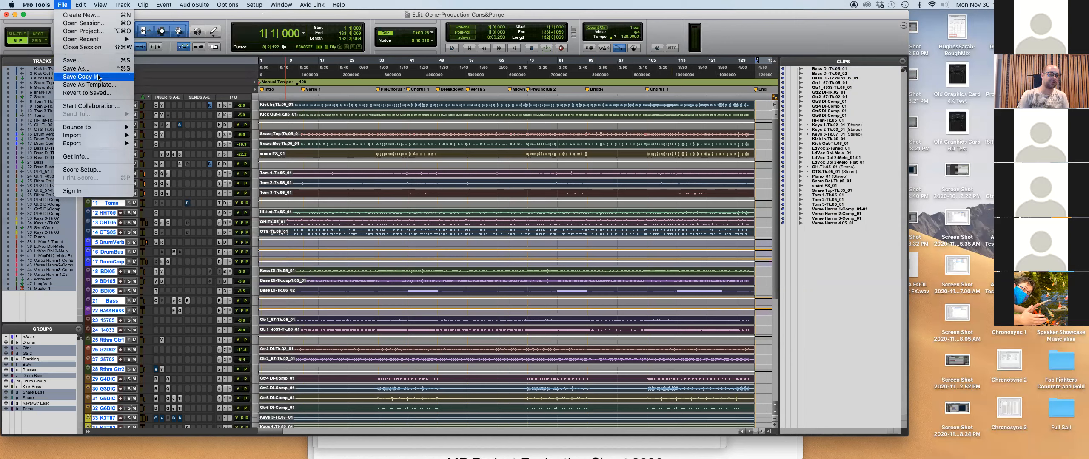
left_click(103, 77)
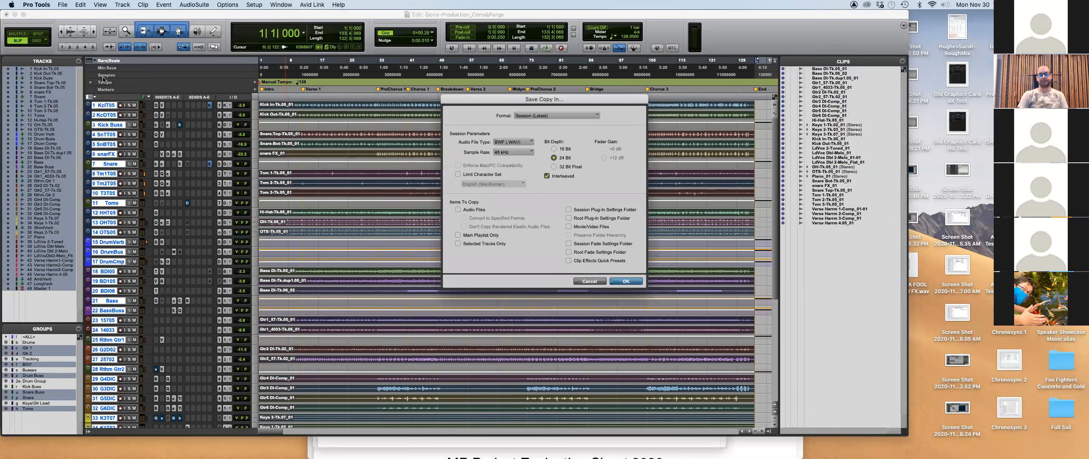
left_click(458, 210)
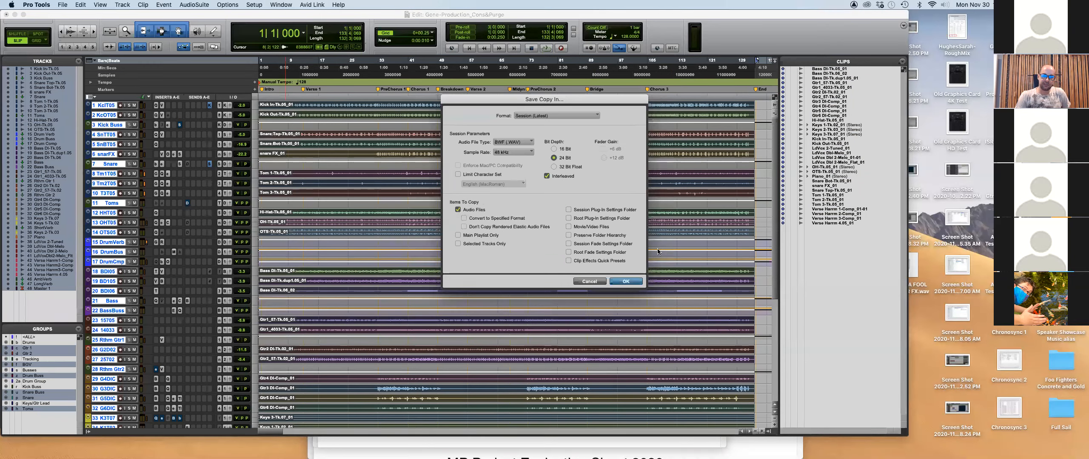
left_click(569, 210)
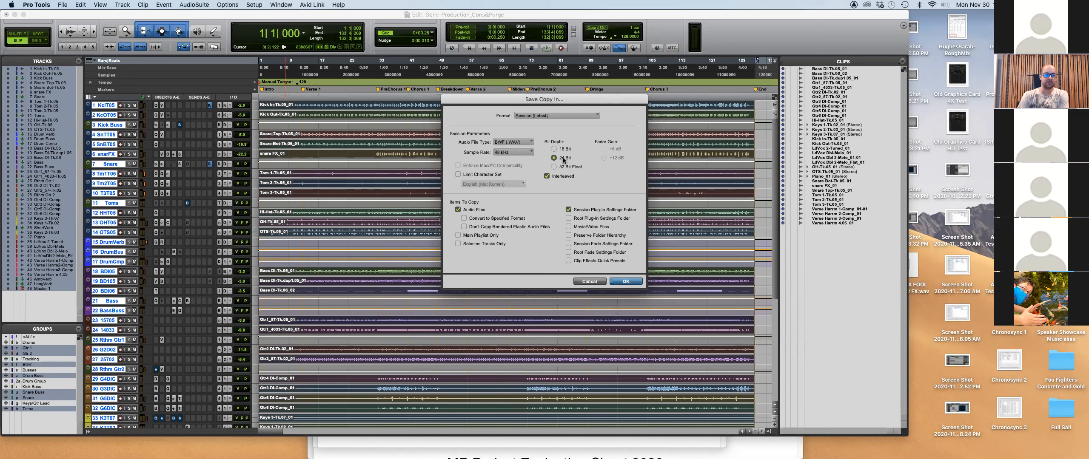
left_click(625, 282)
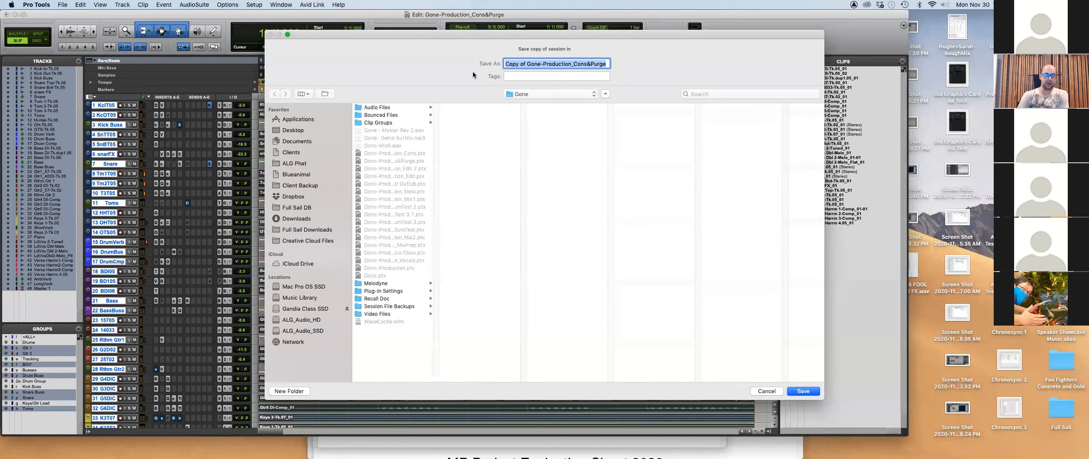
Create a new Archive folder inside Music Production as the save location.
left_click(522, 94)
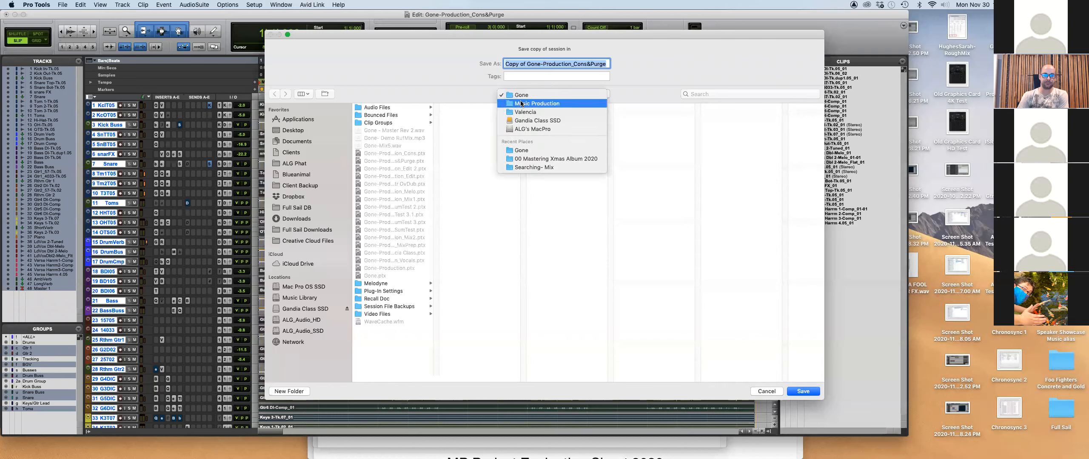
left_click(520, 103)
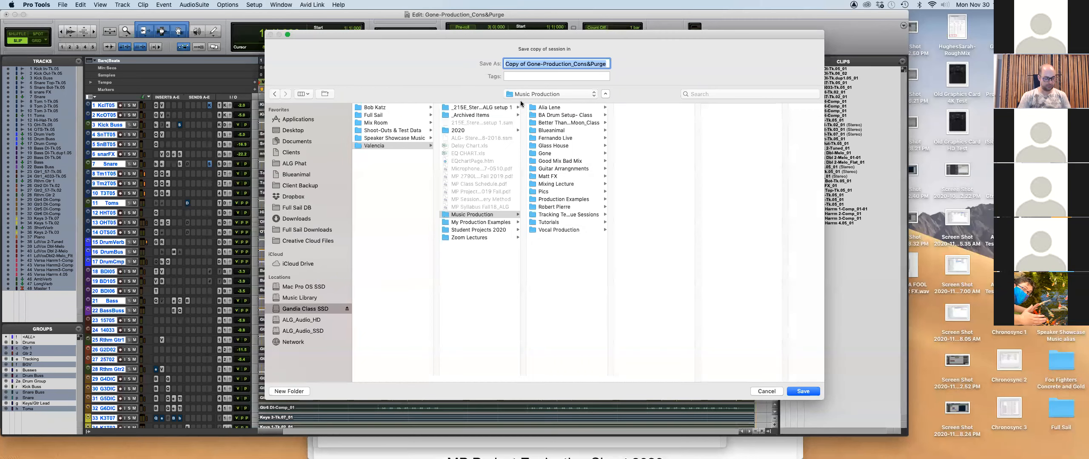
key("super+shift+n")
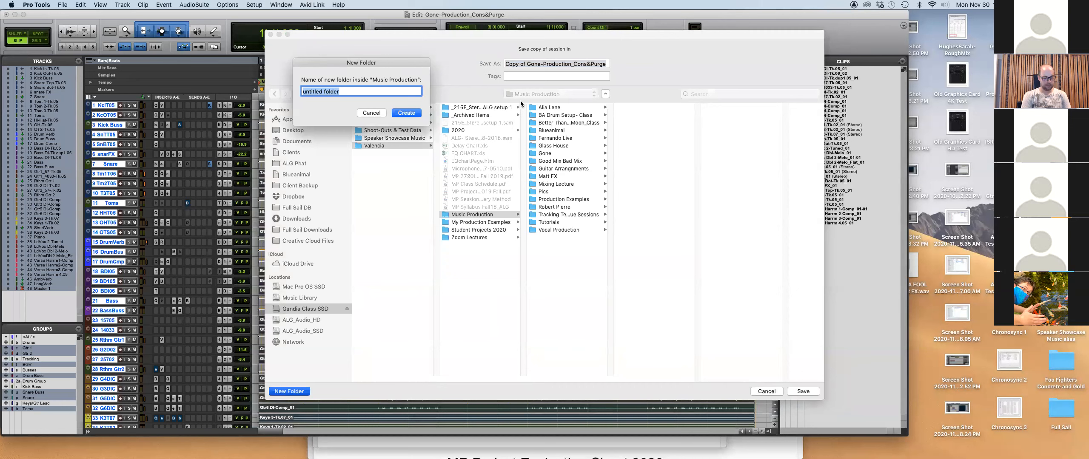
type("Archive")
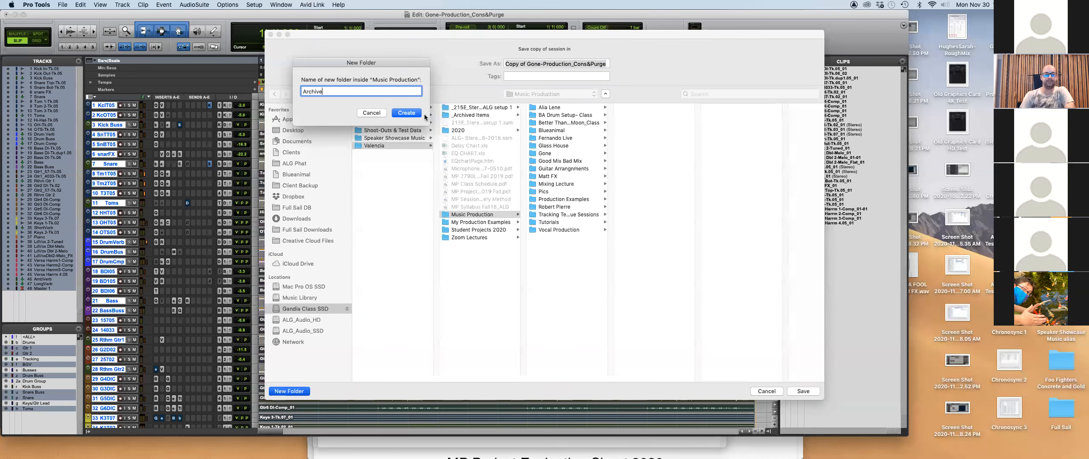
left_click(406, 113)
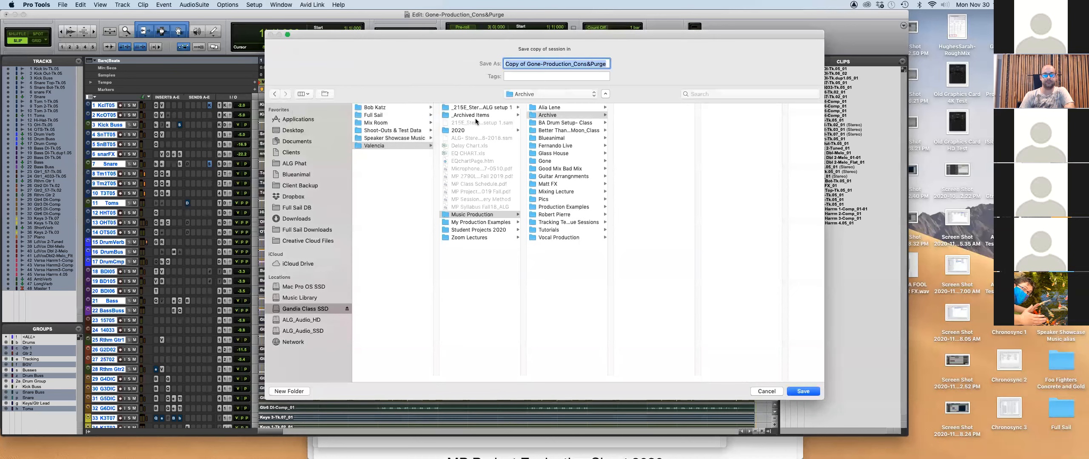
Rename the copy to Gone-Production_Archive, then cancel the save.
left_click(530, 64)
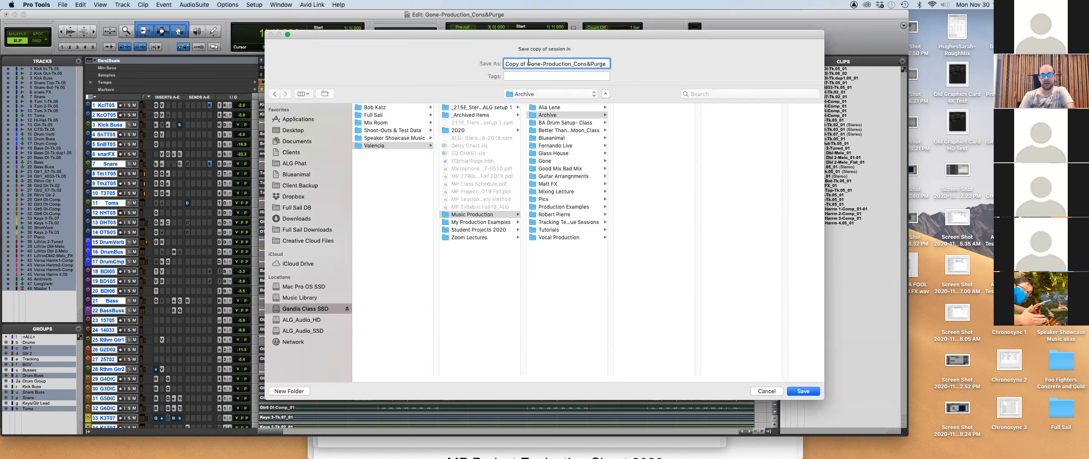
left_click_drag(527, 64, 484, 60)
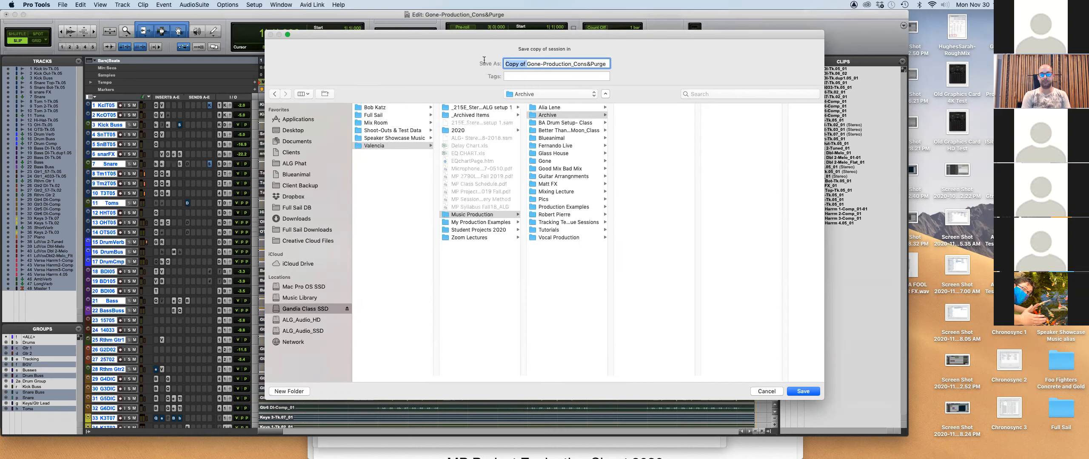
key("BackSpace")
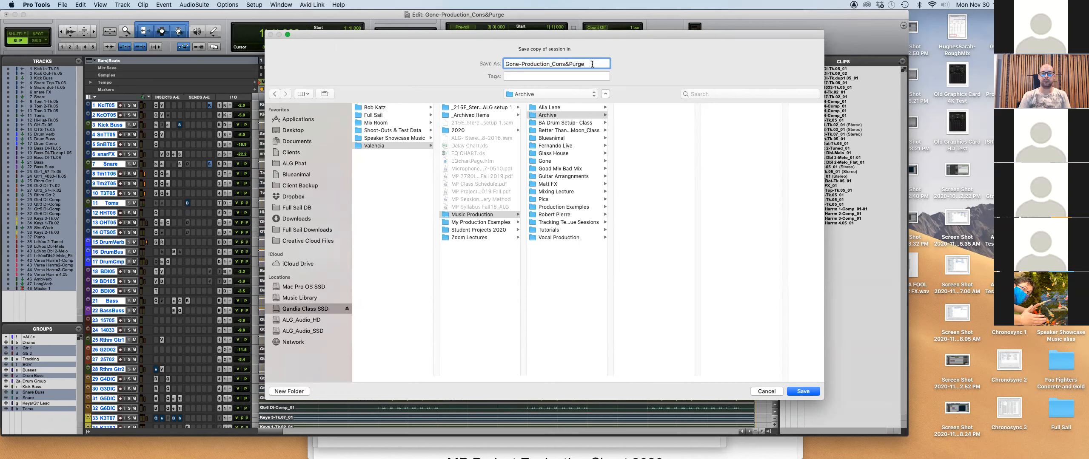
left_click_drag(588, 67, 540, 59)
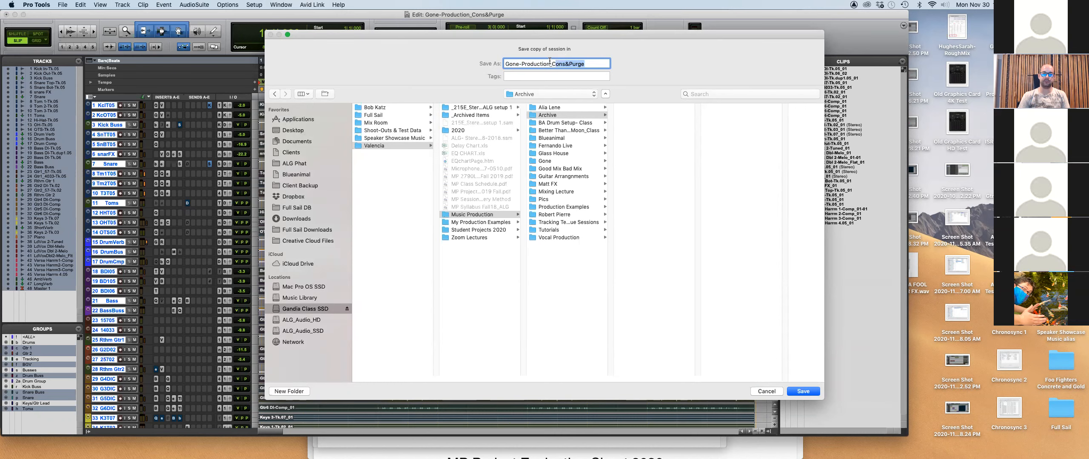
key("super+Tab")
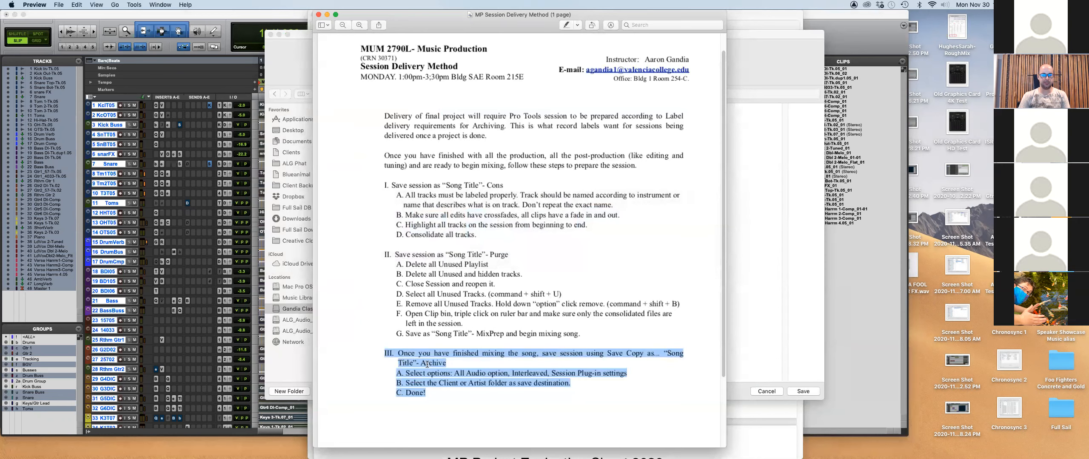
key("super+Tab")
type("Archive")
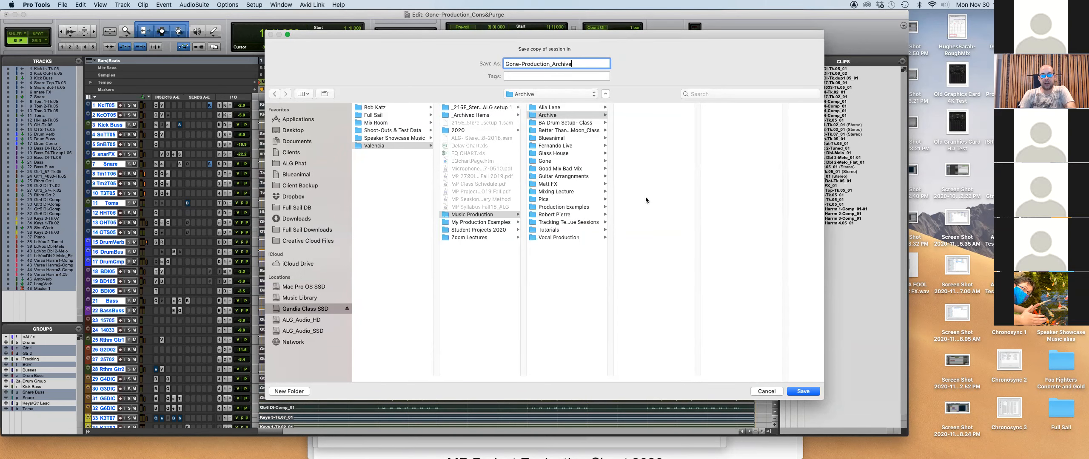
left_click(767, 392)
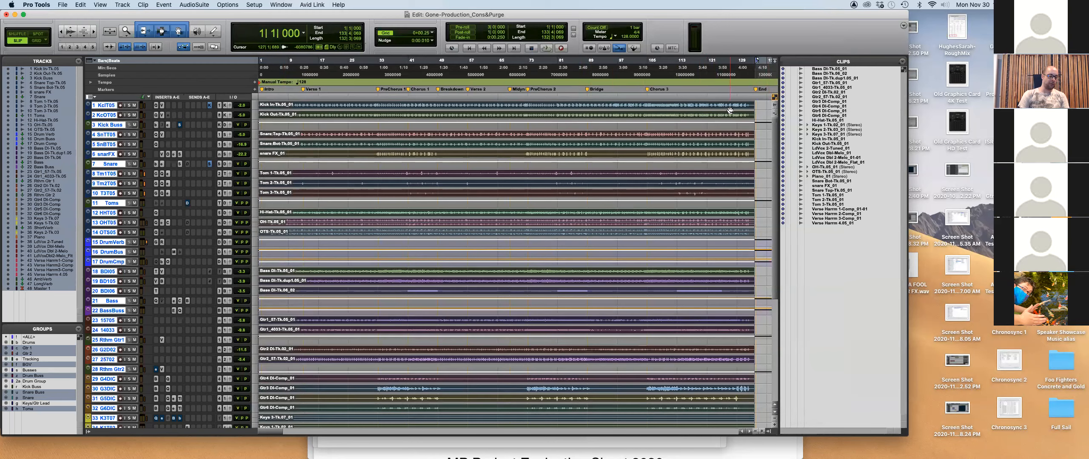
Widen the Finder window to show file sizes, then select all unused clips via Select > Unused.
key("super+Tab")
key("super+Tab")
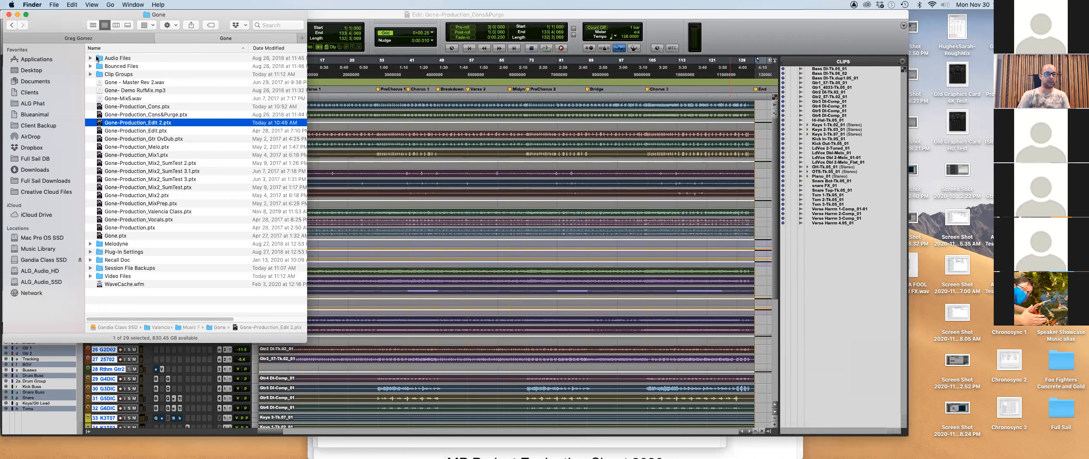
left_click_drag(306, 342, 373, 341)
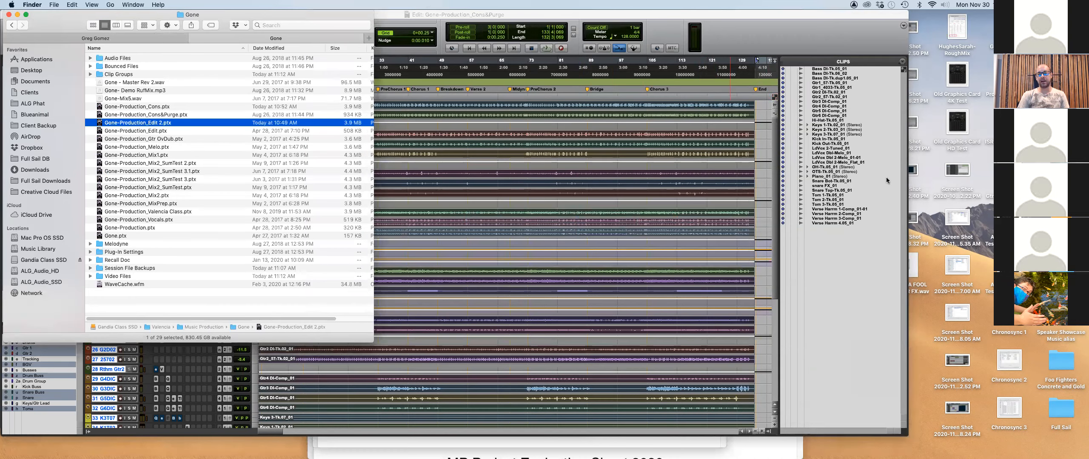
left_click(886, 88)
left_click(902, 62)
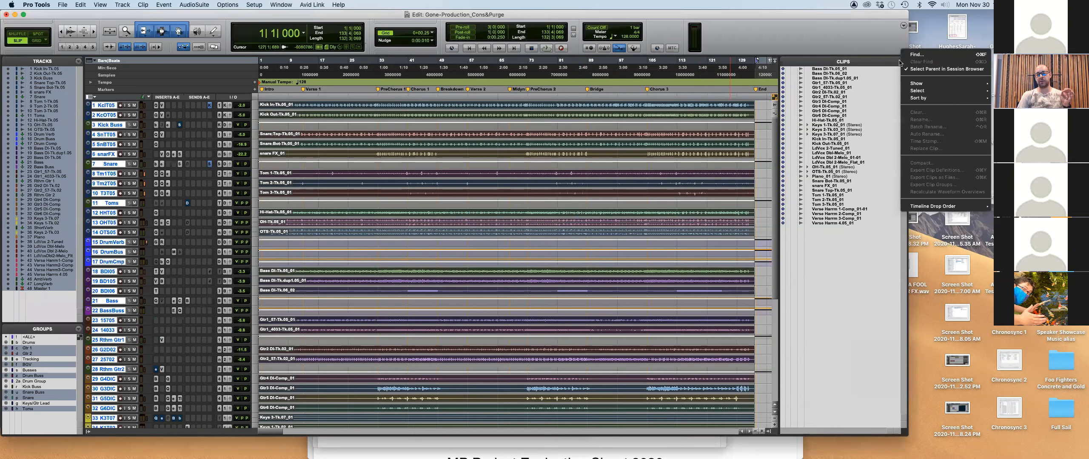
mouse_move(917, 91)
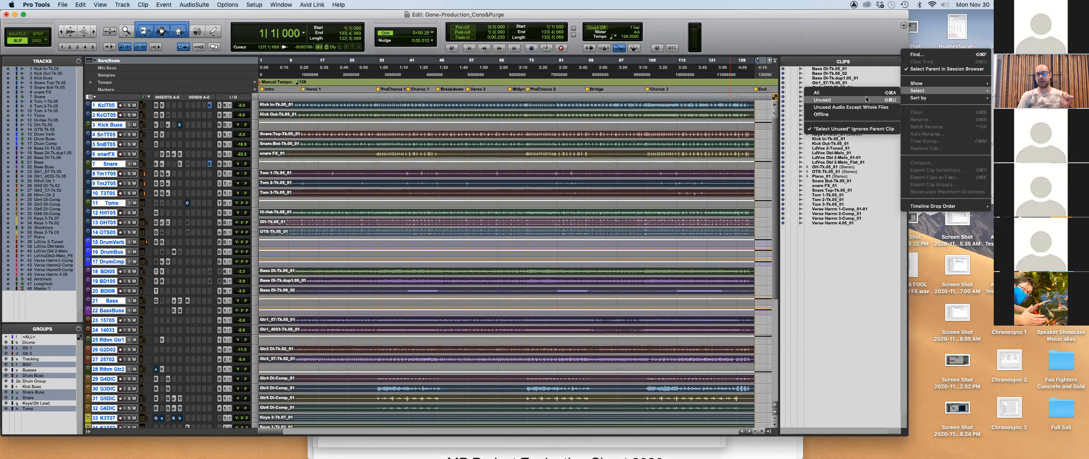
left_click(855, 100)
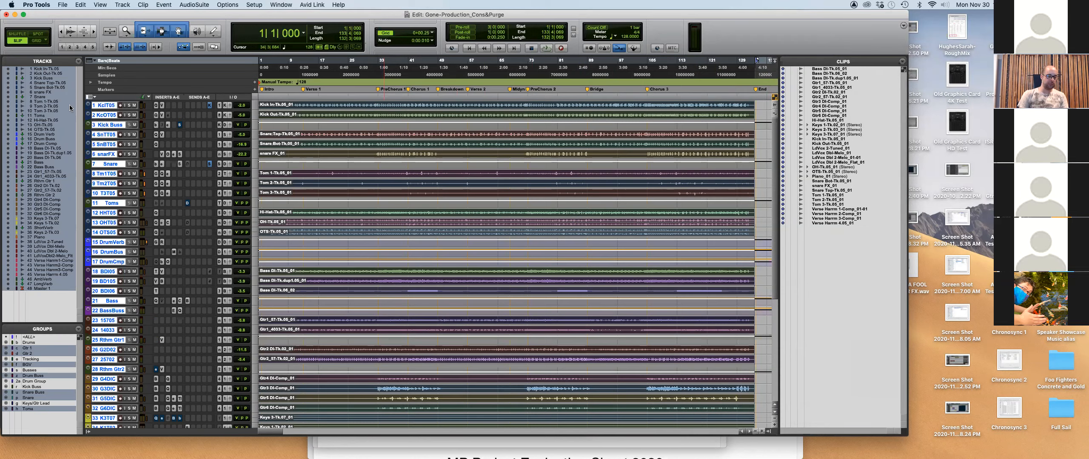
key("super+Tab")
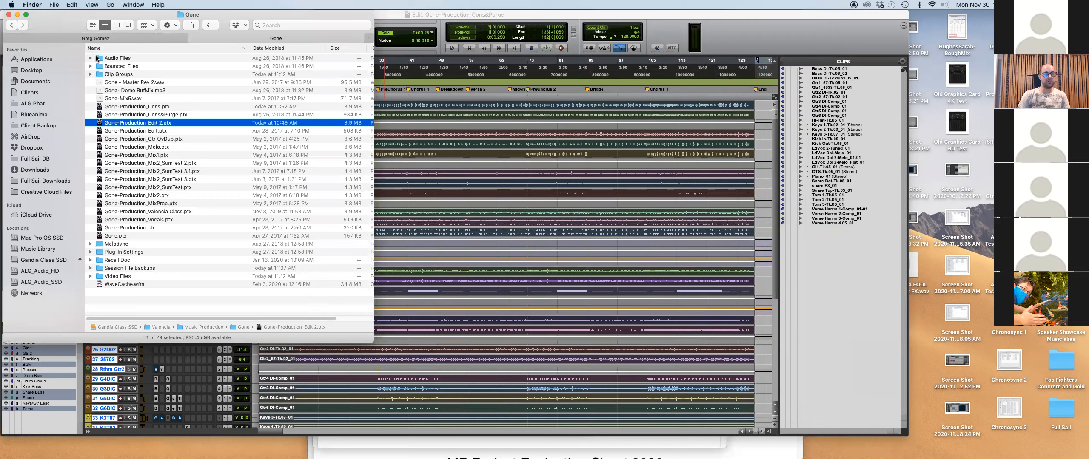
left_click(100, 60)
key("super+Down")
left_click_drag(370, 63, 357, 46)
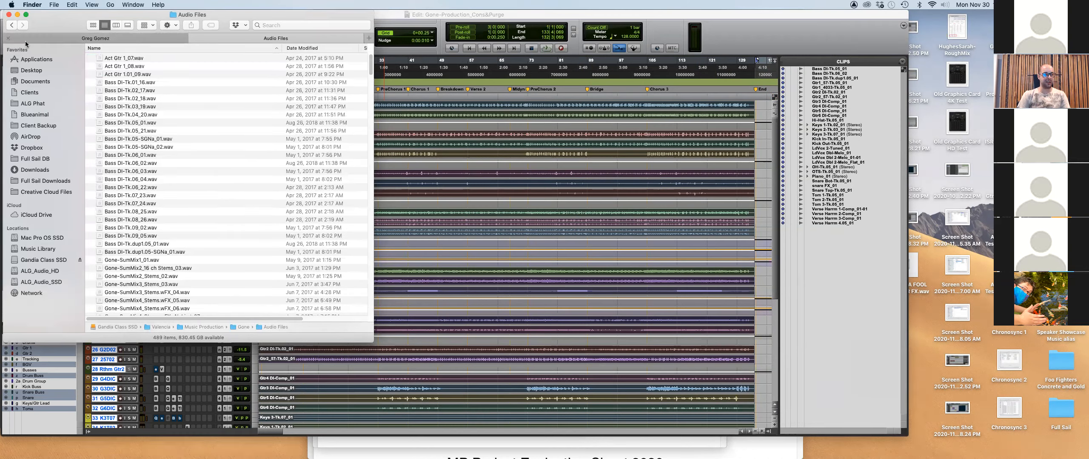
left_click(10, 26)
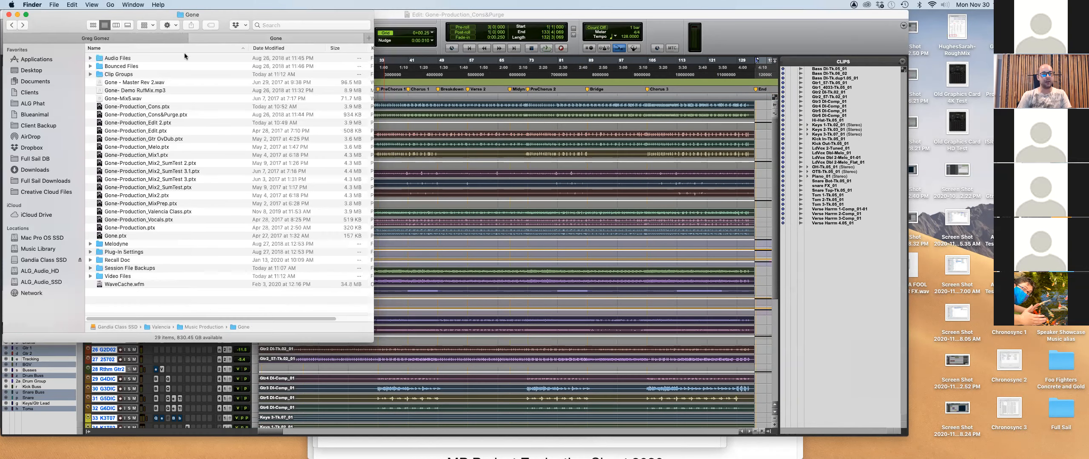
key("super+Tab")
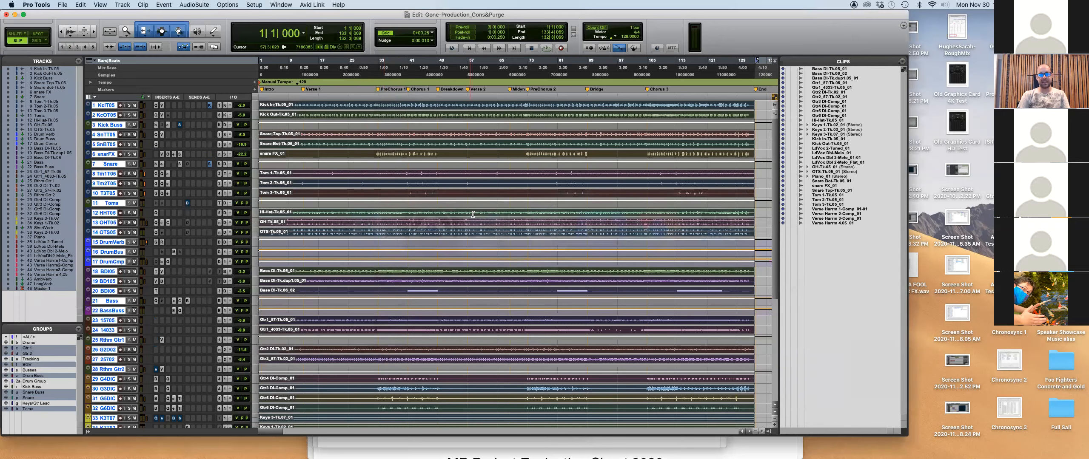
key("super+Tab")
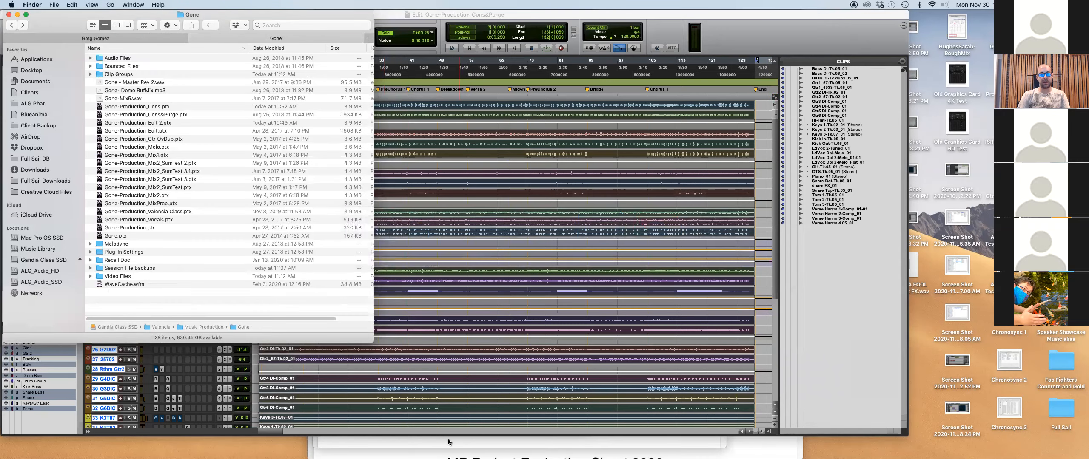
left_click(429, 445)
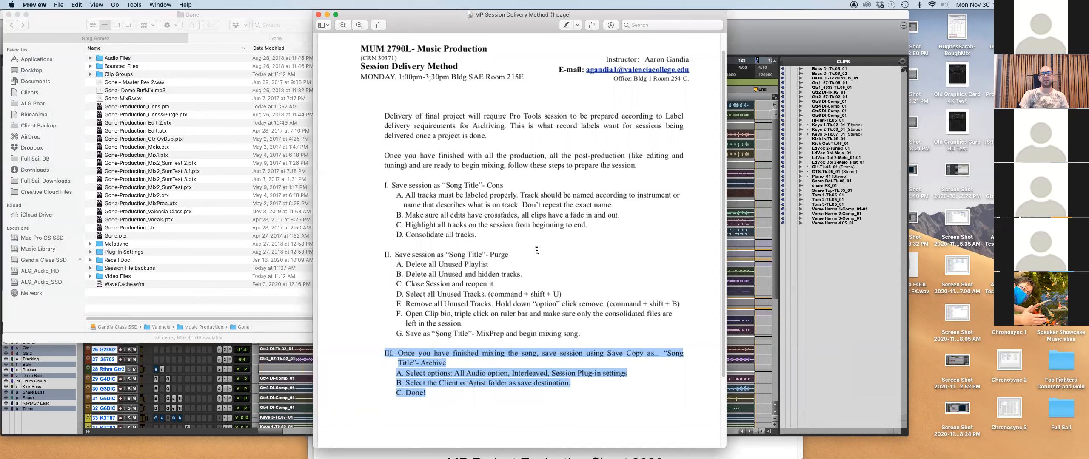
left_click(214, 18)
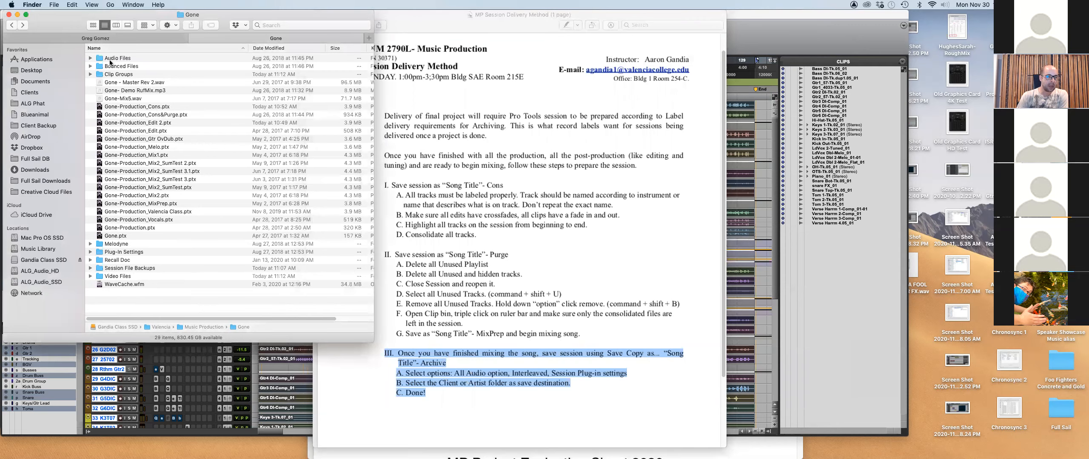
left_click(90, 58)
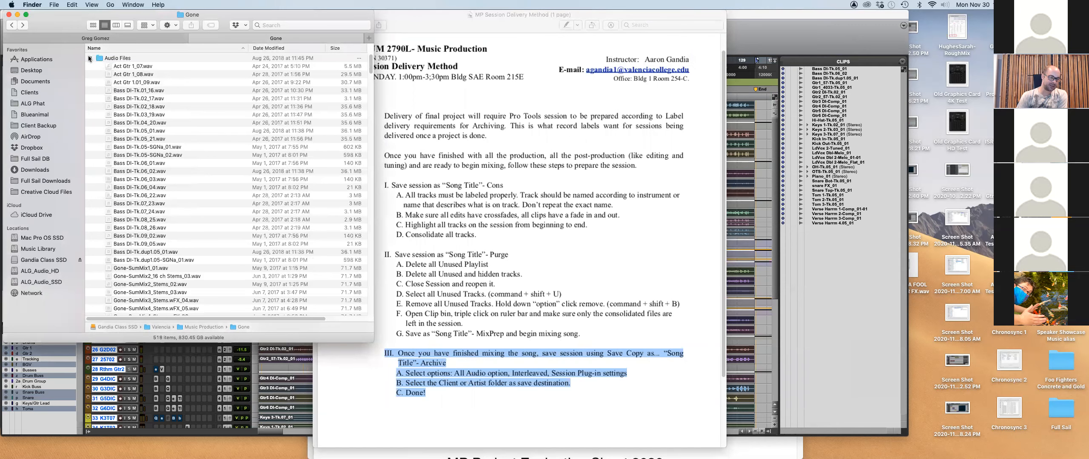
left_click(90, 57)
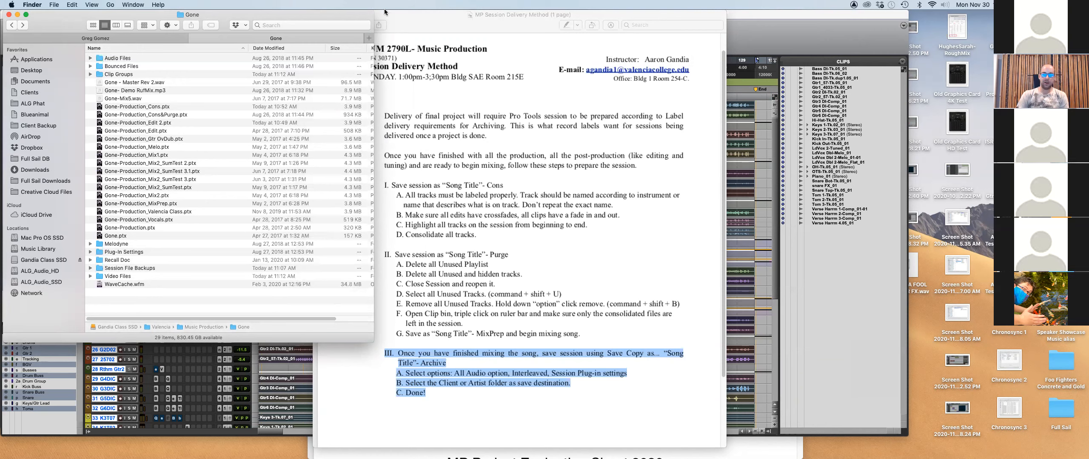
left_click(753, 31)
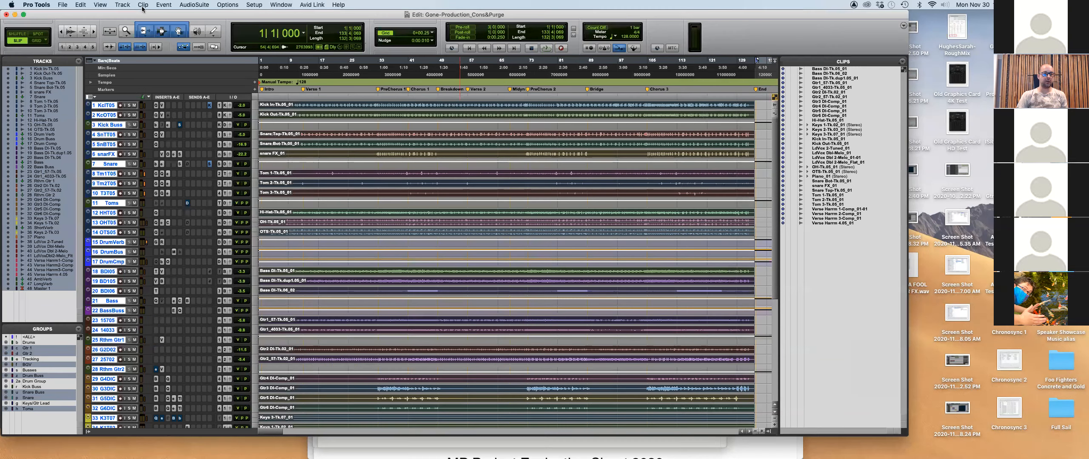
Shift-select every clip in the Clips list, then switch to the Gone folder in Finder.
left_click(62, 5)
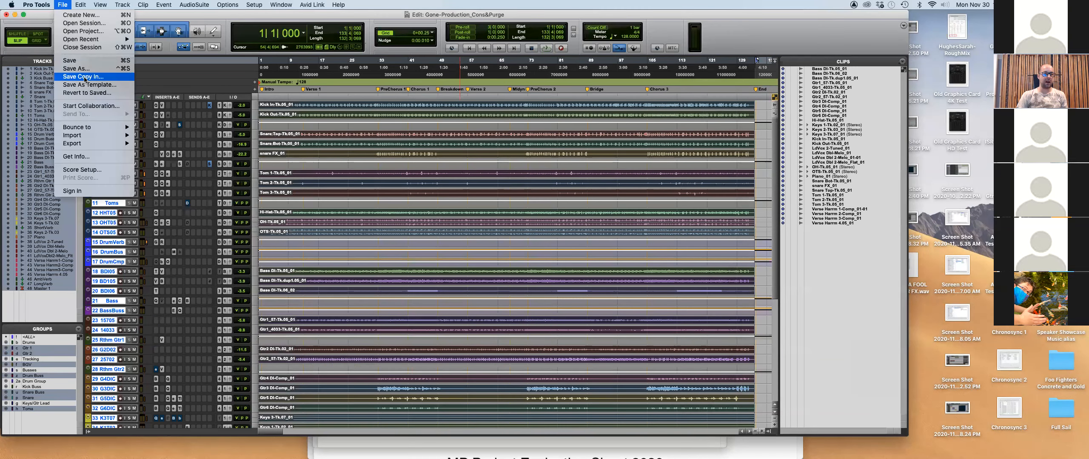
left_click(225, 12)
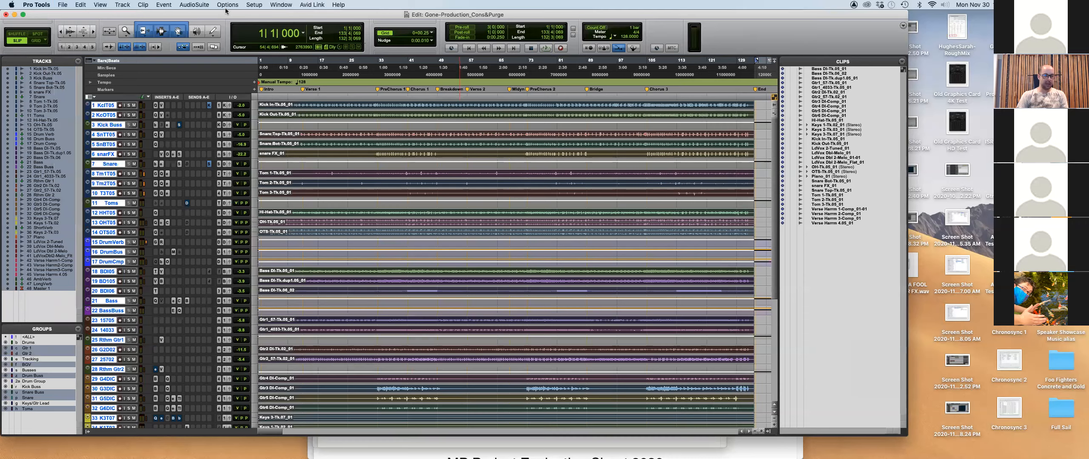
key("super+Tab")
left_click(803, 38)
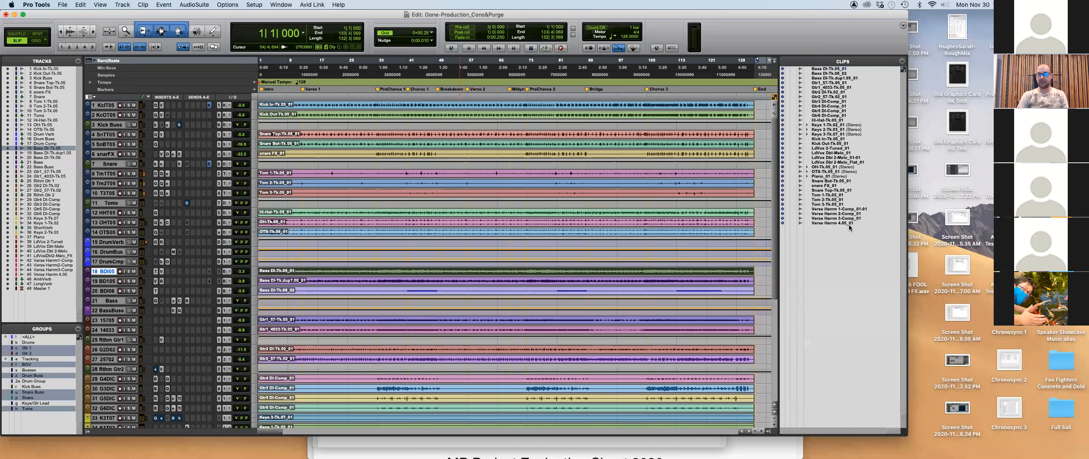
left_click(840, 224)
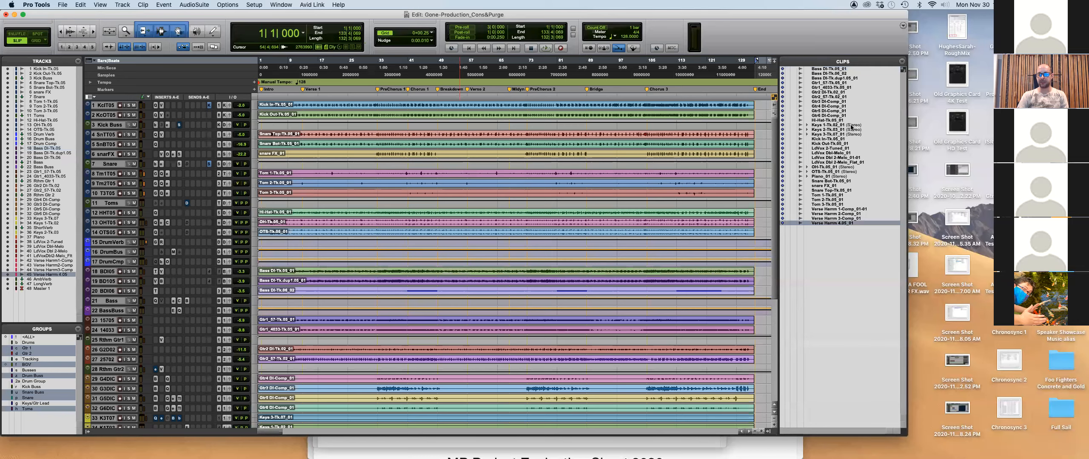
left_click(844, 69, "shift")
key("super+Tab")
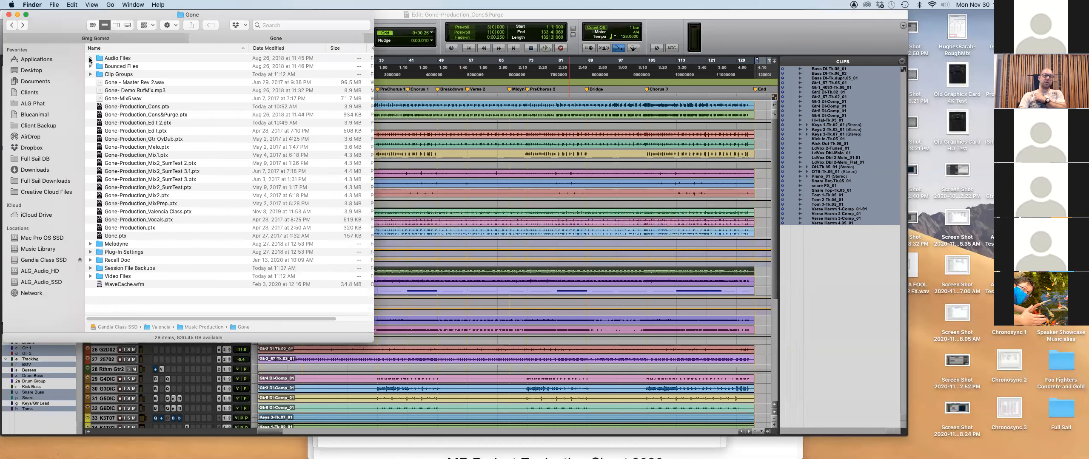
Expand the Audio Files folder to list its wav files, then switch to the Session Delivery Method PDF.
left_click(90, 58)
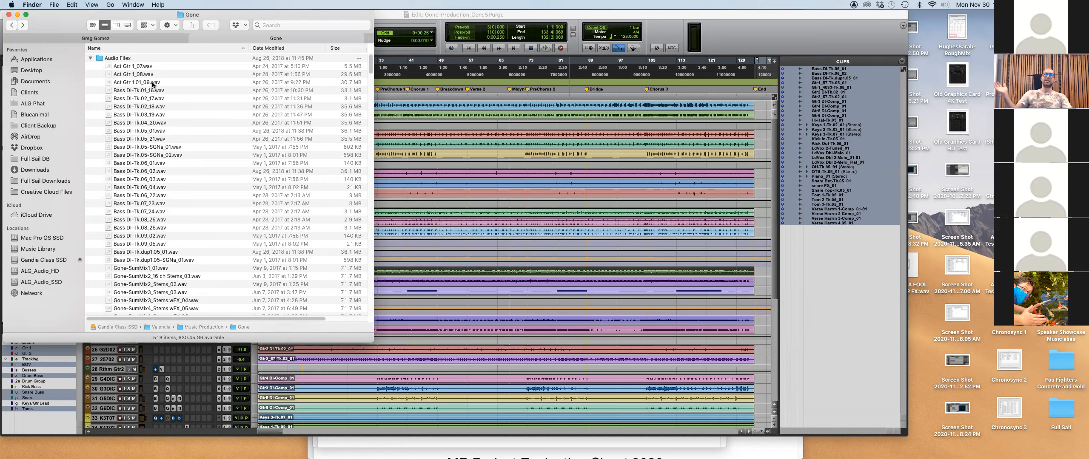
scroll(544, 263, "down", 1)
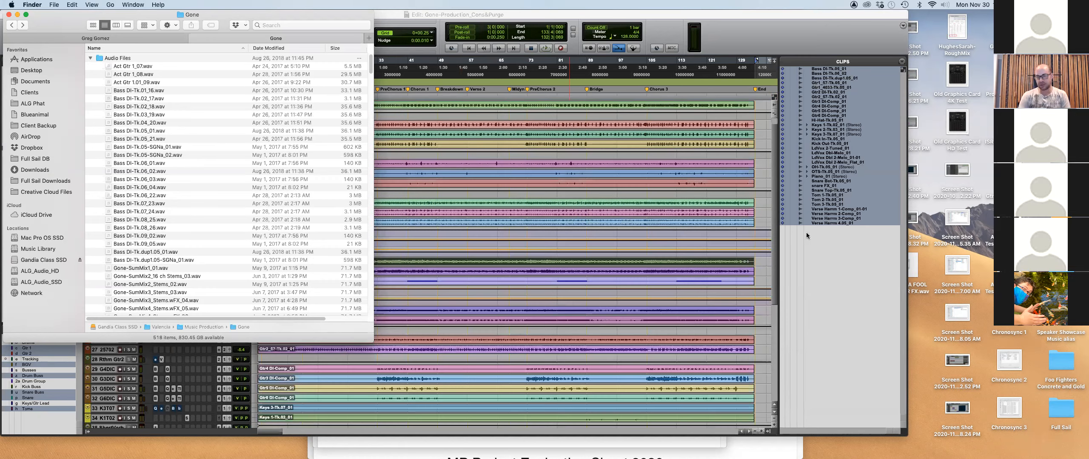
key("super+Tab")
key("super+Tab")
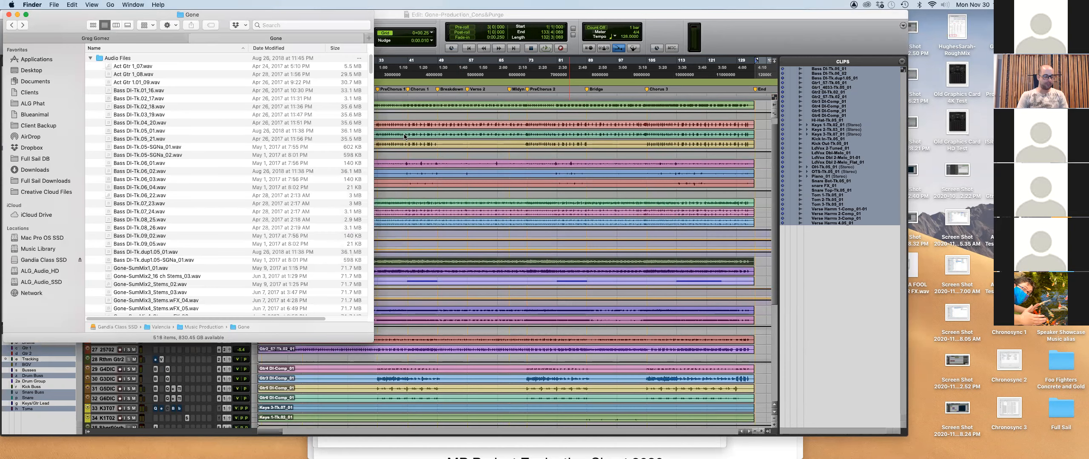
key("super+Tab")
key("super+Tab")
key("super+Tab")
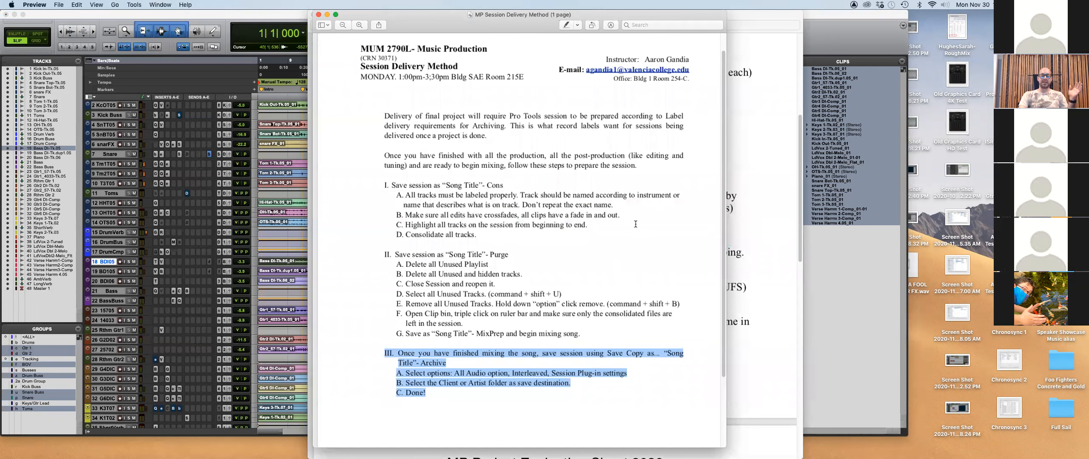
Move the Session Delivery Method window aside and bring forward the MP Project Evaluation Sheet 2020.
scroll(636, 224, "down", 2)
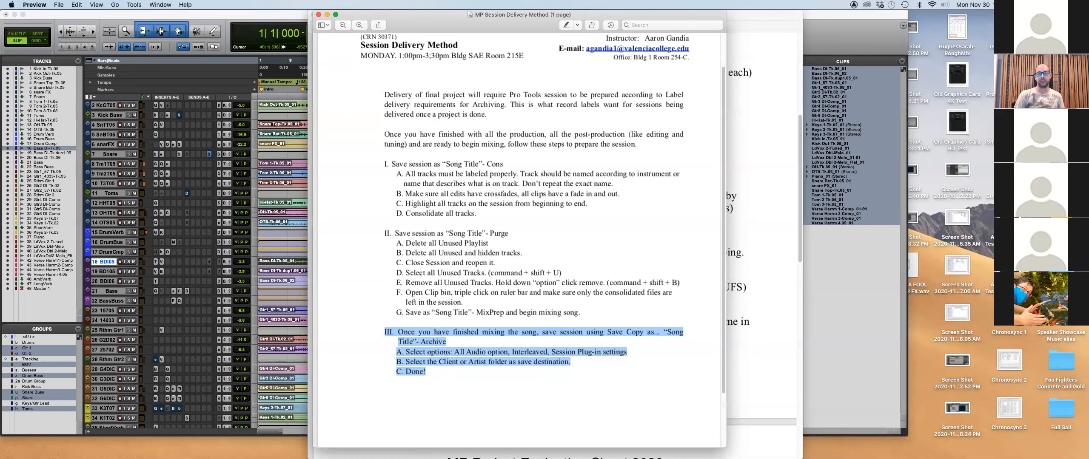
left_click_drag(533, 27, 188, 26)
left_click(479, 24)
Select the Mixing of all songs requirement, then return to the Pro Tools session.
scroll(354, 175, "down", 1)
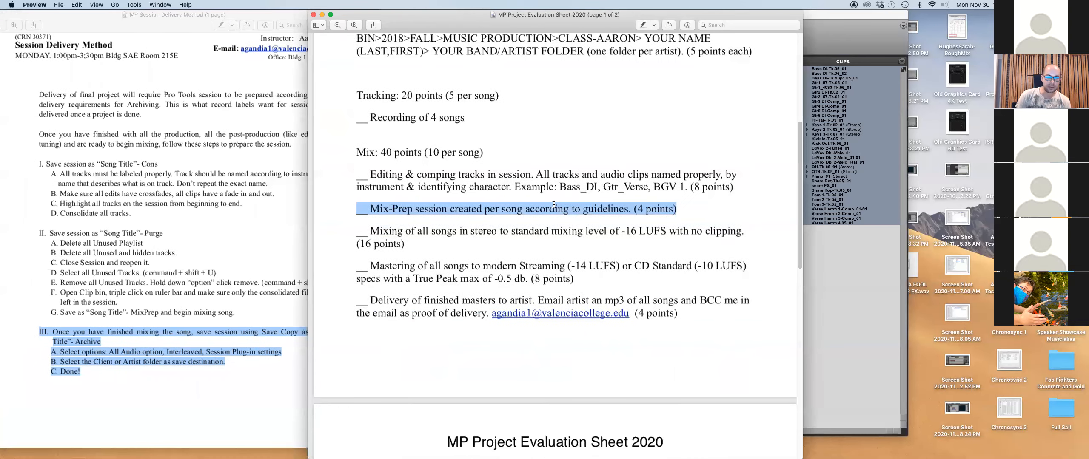
left_click_drag(353, 173, 677, 217)
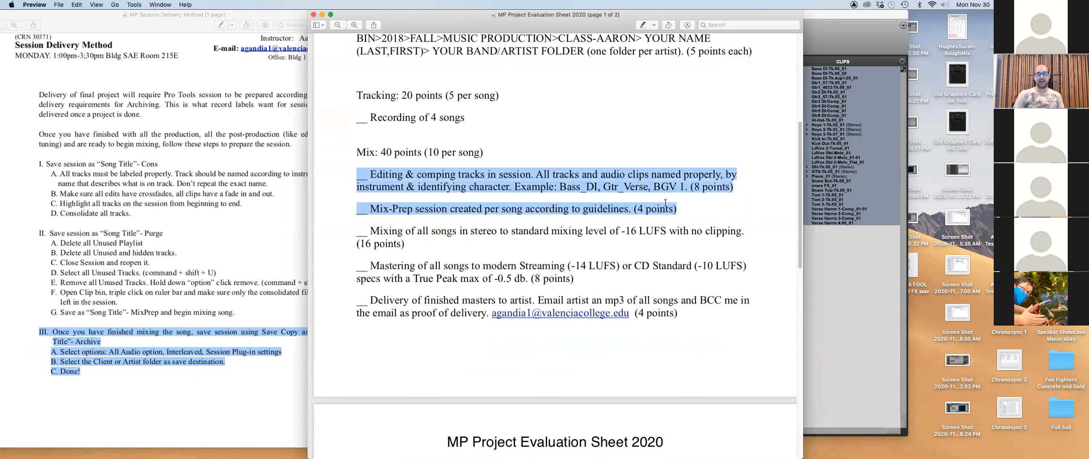
left_click(524, 247)
left_click_drag(356, 230, 429, 246)
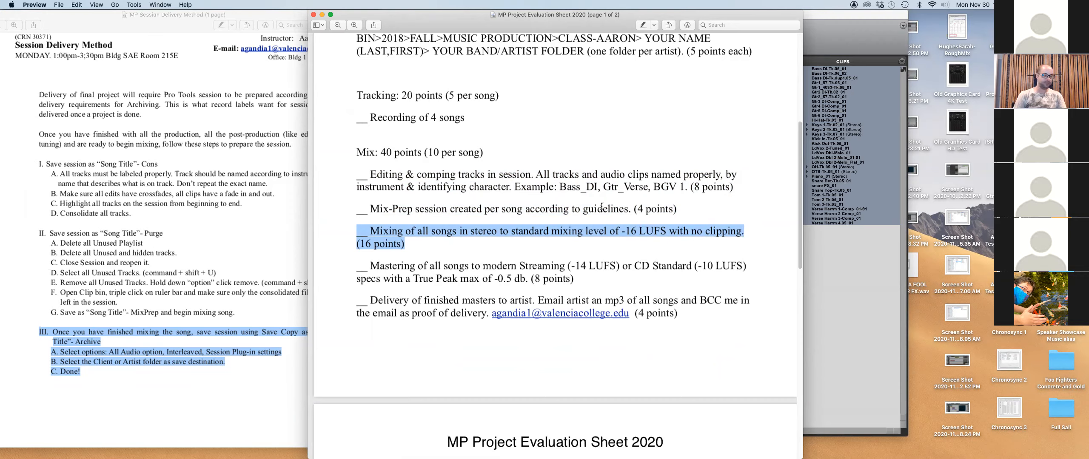
key("super+Tab")
left_click(63, 4)
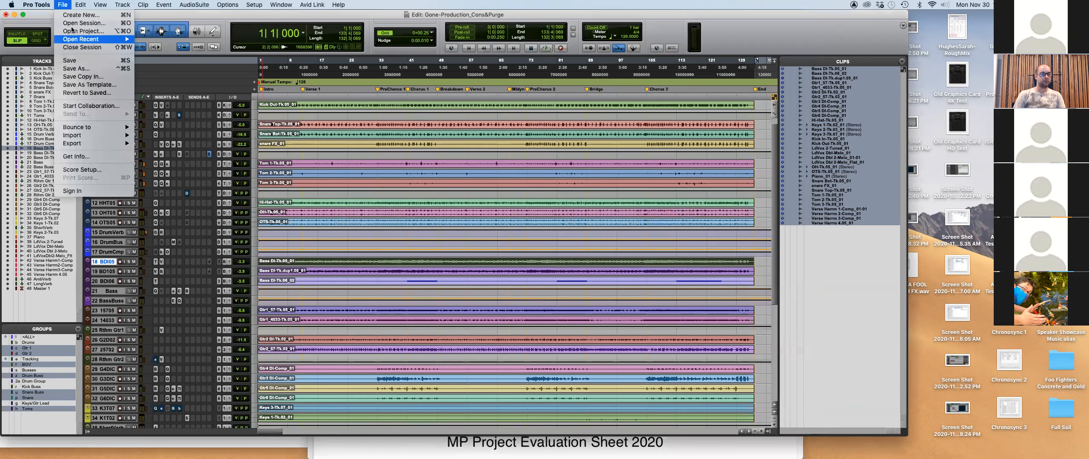
Open Gone-Production_MixPrep.ptx, choosing Don't Save for Cons&Purge and No to the inactive-paths report.
left_click(84, 69)
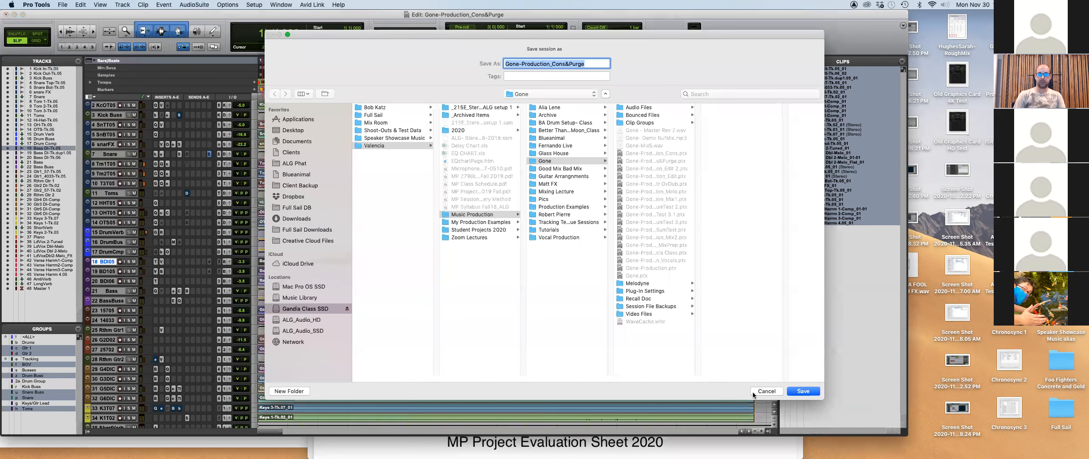
left_click(753, 393)
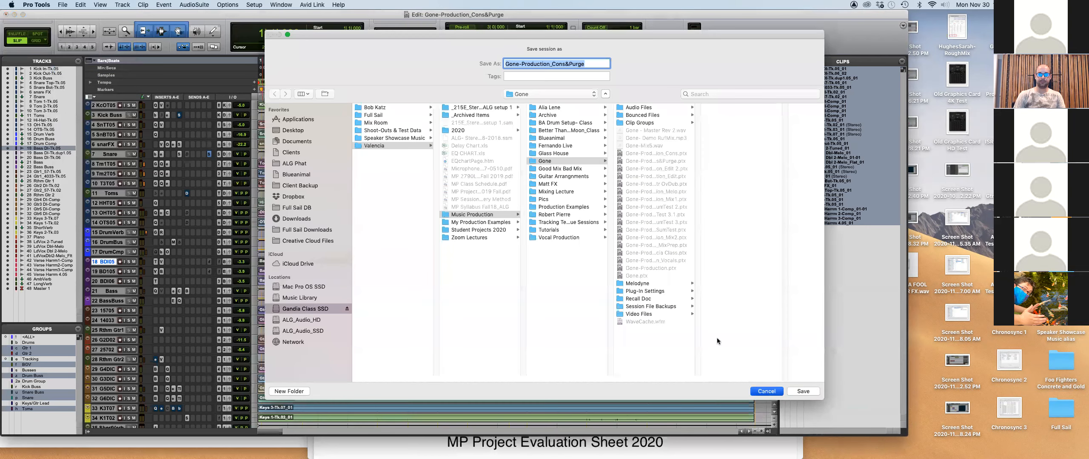
left_click(62, 5)
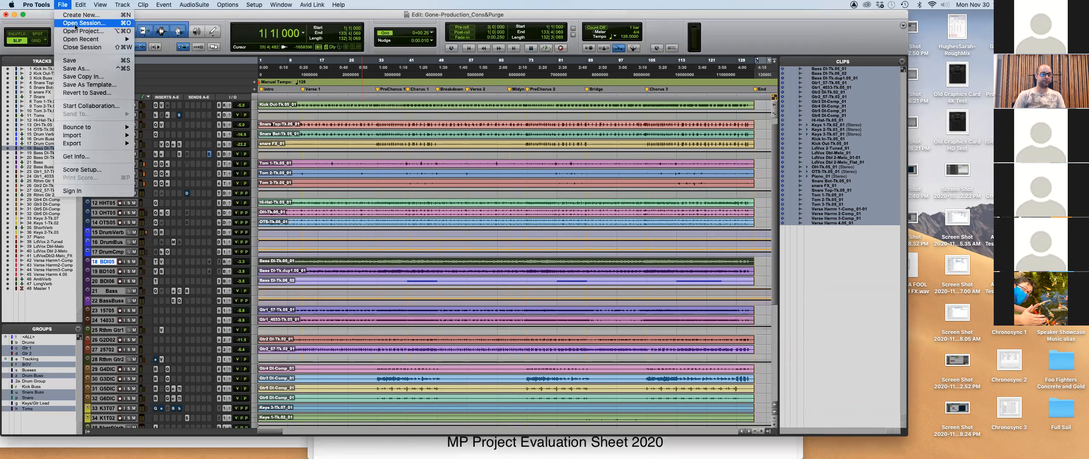
left_click(78, 23)
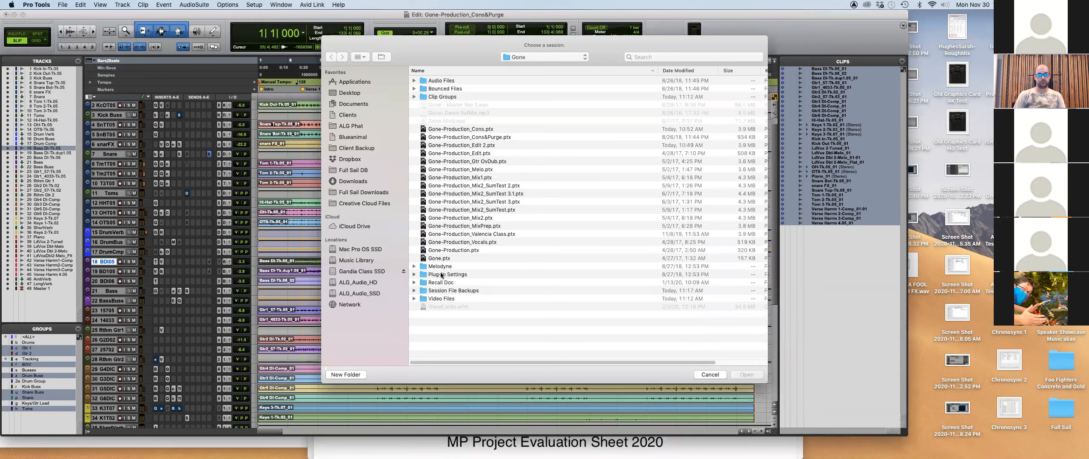
double_click(484, 224)
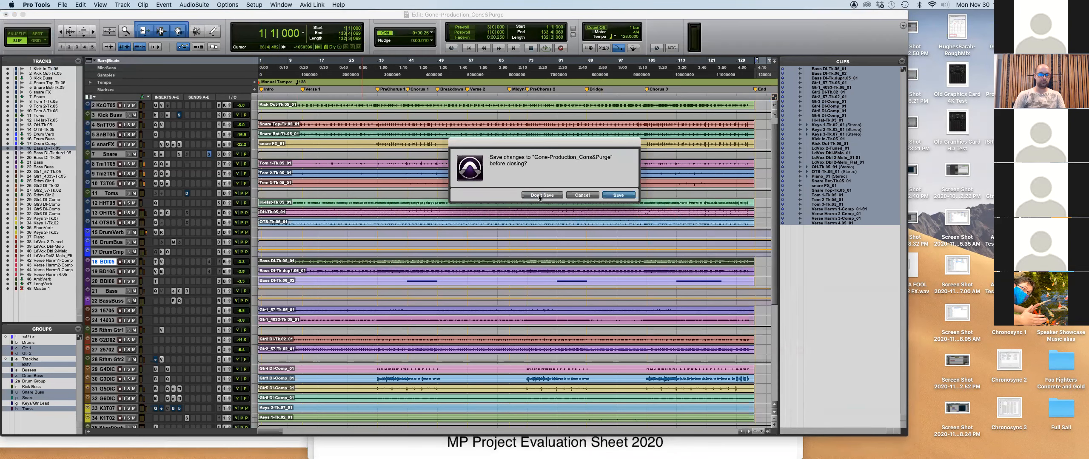
left_click(539, 197)
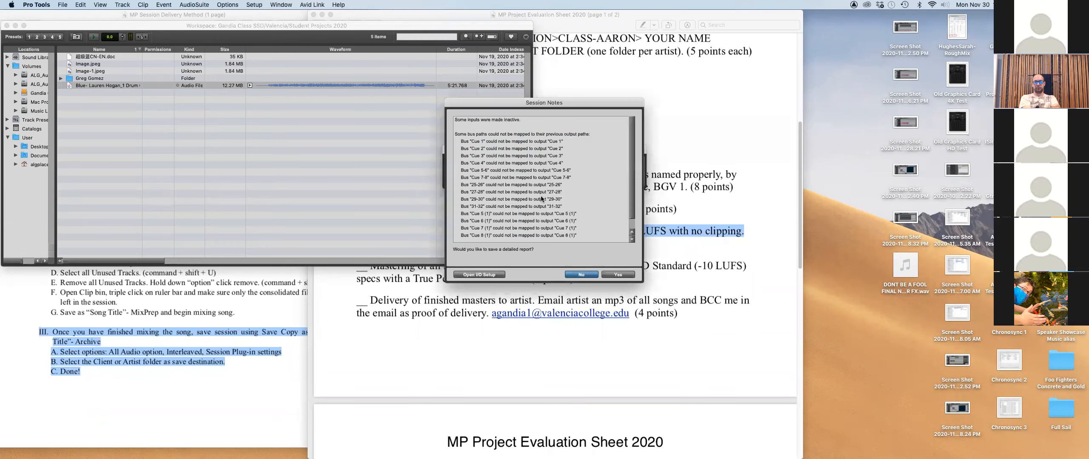
left_click(591, 274)
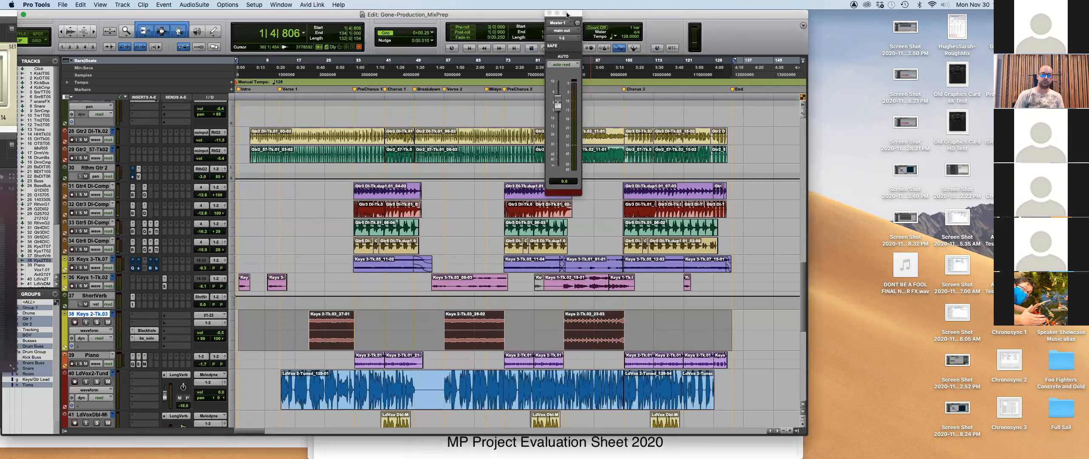
Move the Master 1 fader right, enlarge the Edit window, and open a widened Mix window.
left_click_drag(566, 15, 886, 16)
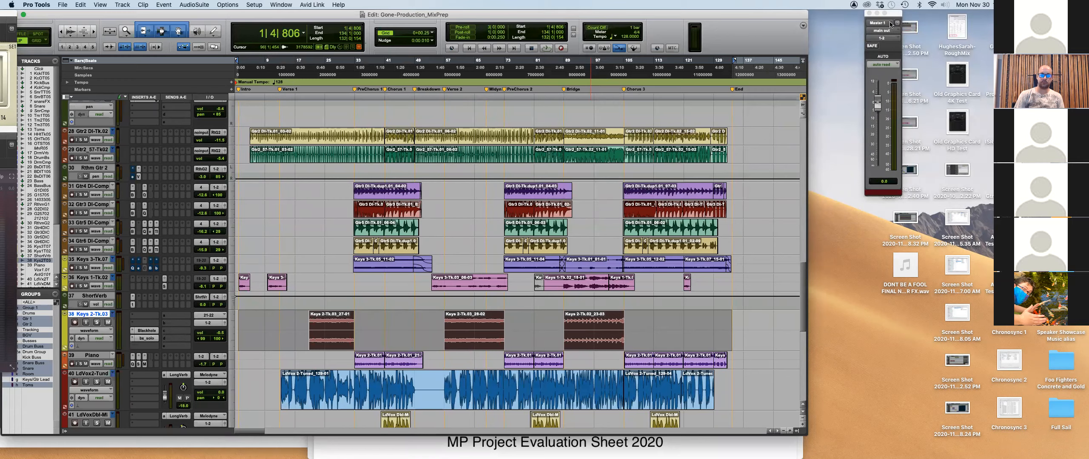
left_click_drag(806, 433, 897, 454)
scroll(380, 266, "down", 10)
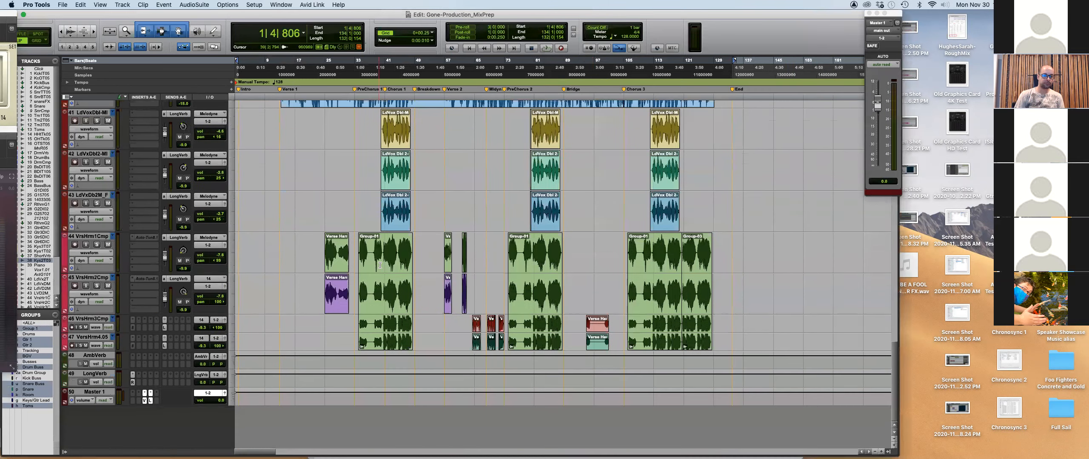
scroll(380, 265, "up", 10)
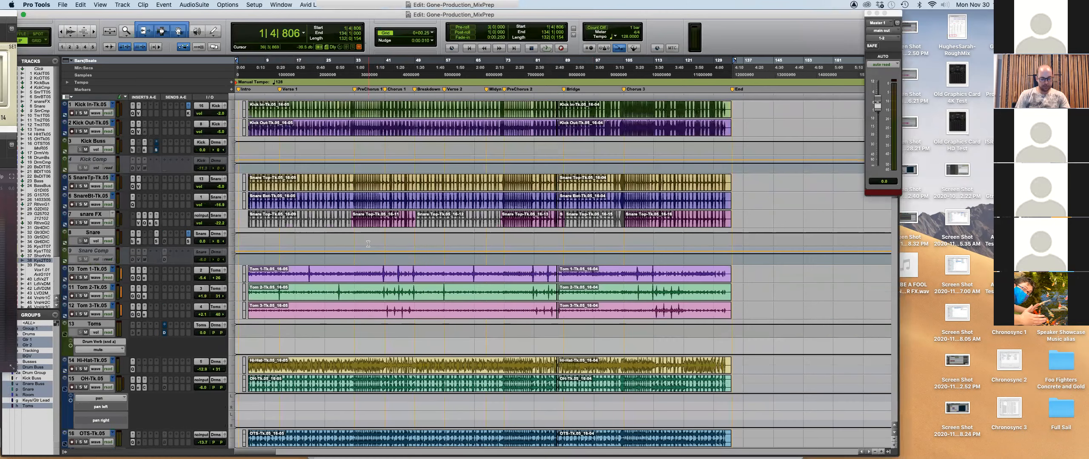
key("super+equal")
left_click_drag(750, 421, 814, 427)
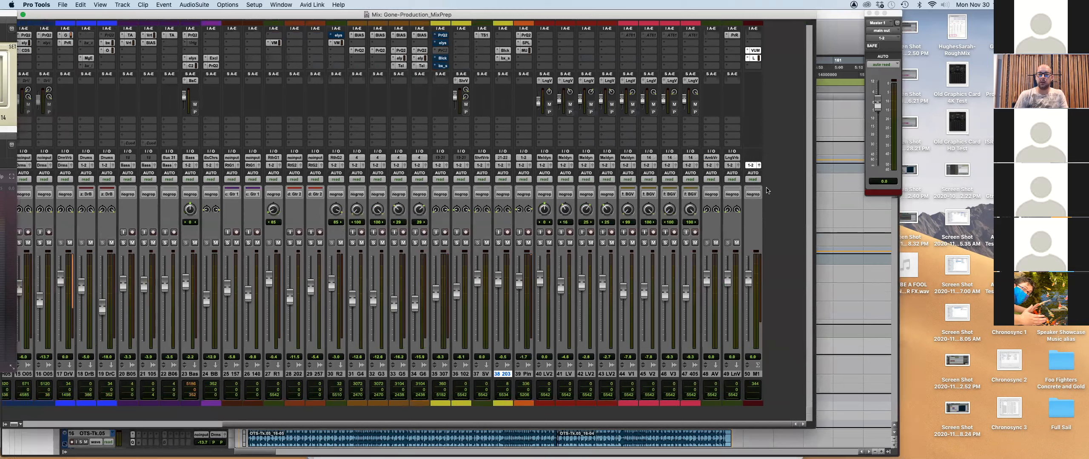
Glance at the PDFs in Preview, then display the bus submenu for track 32's output.
key("super+Tab")
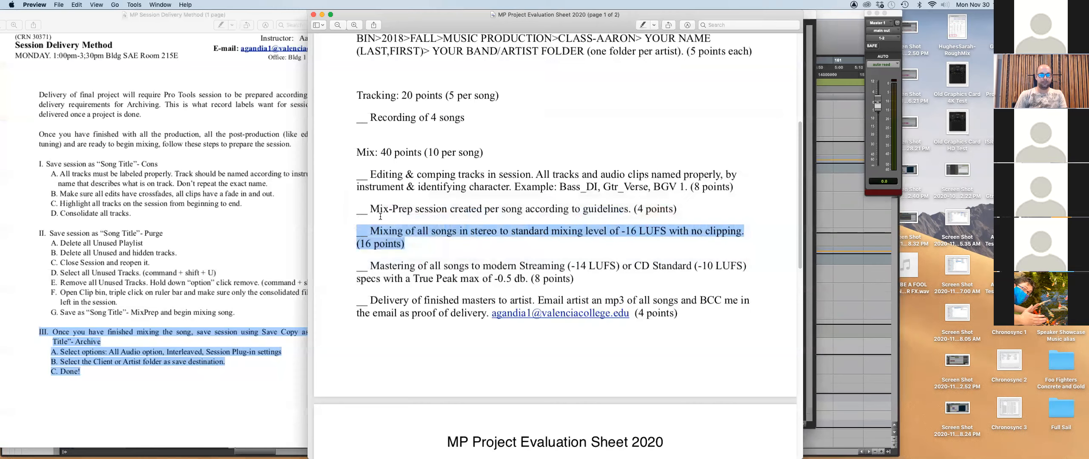
key("super+Tab")
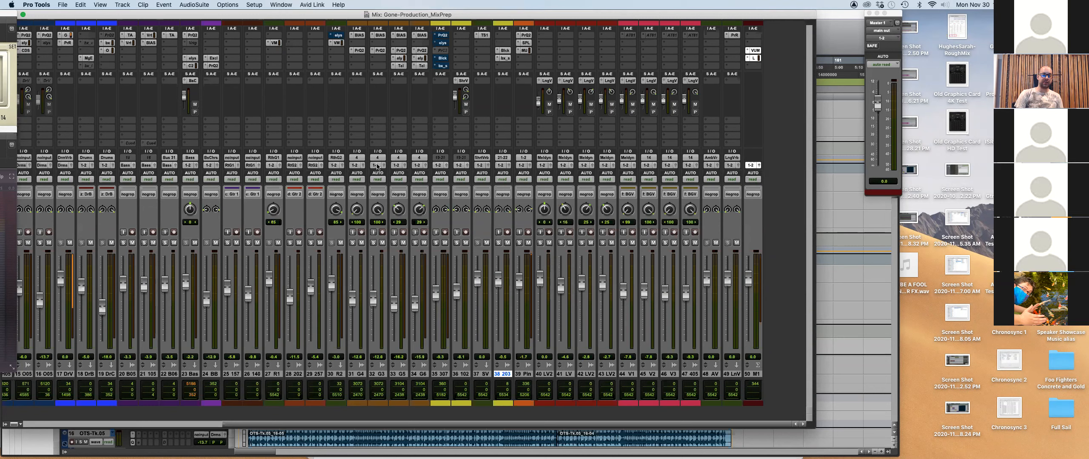
left_click(379, 165)
mouse_move(387, 174)
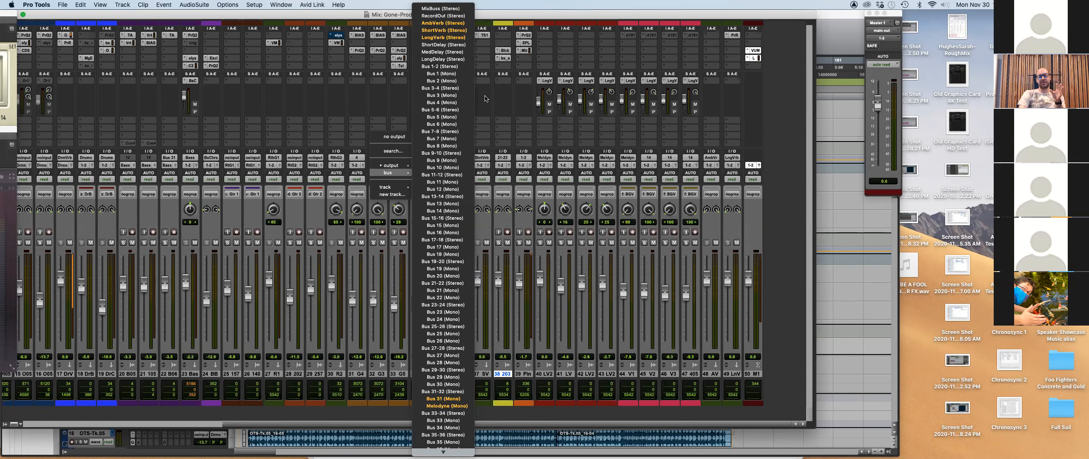
Close track 32's output menu unchanged and bring up the MP Project Evaluation Sheet 2020 in Preview.
left_click(485, 98)
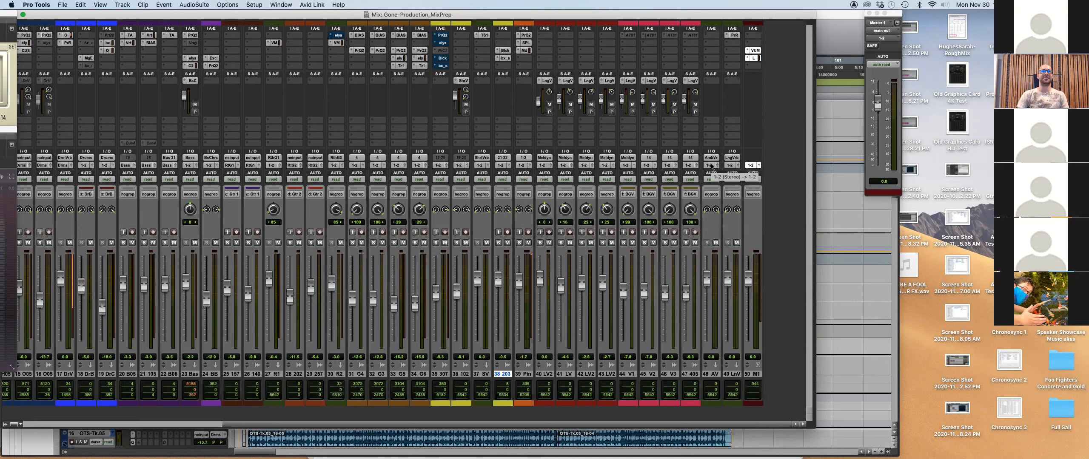
key("super+Tab")
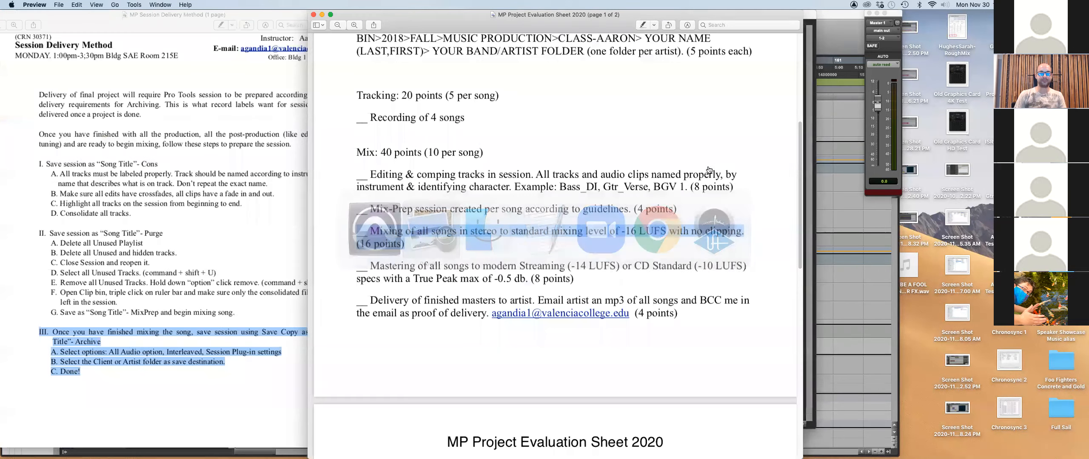
Deselect the highlighted -16 LUFS mixing requirement in the evaluation sheet and return to the Pro Tools mixer.
left_click(522, 243)
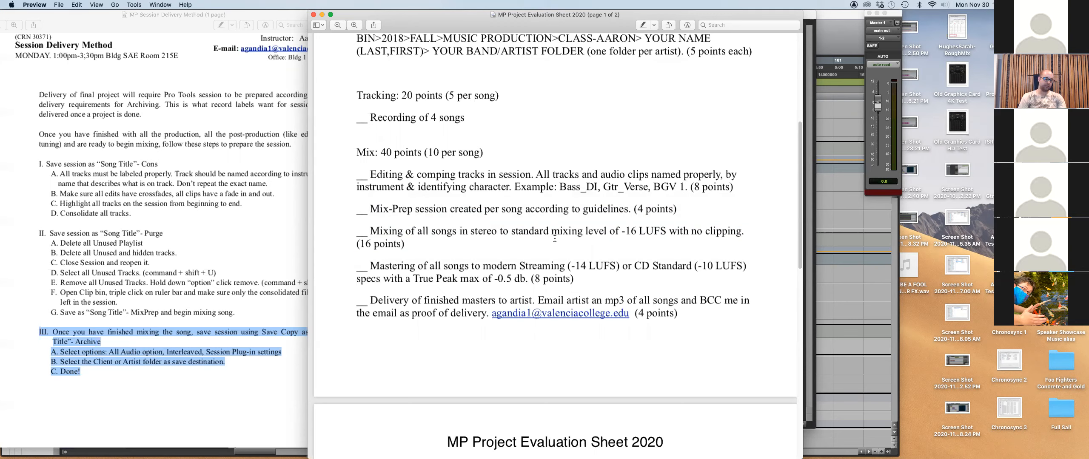
key("super+Tab")
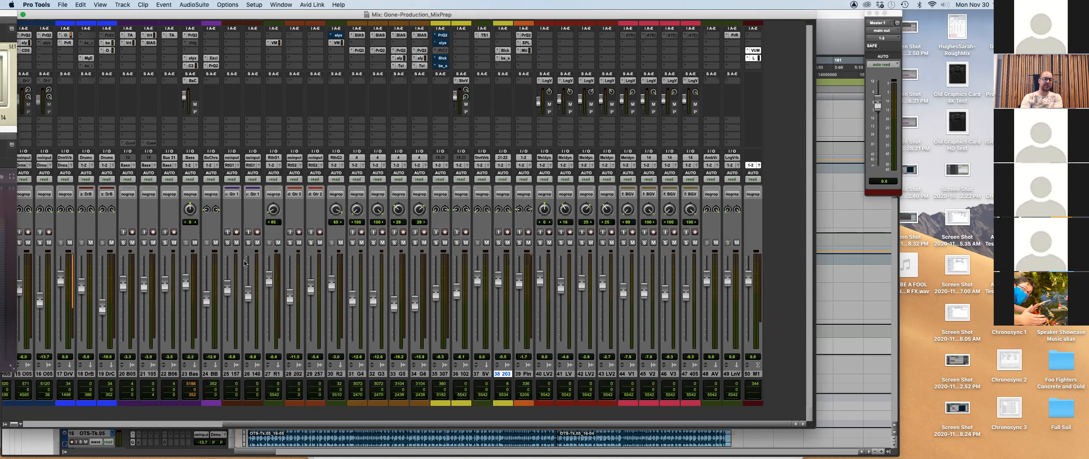
Select tracks 25 and 26, review their guitar clips in the Edit window, then return to the Mix window.
left_click(231, 374)
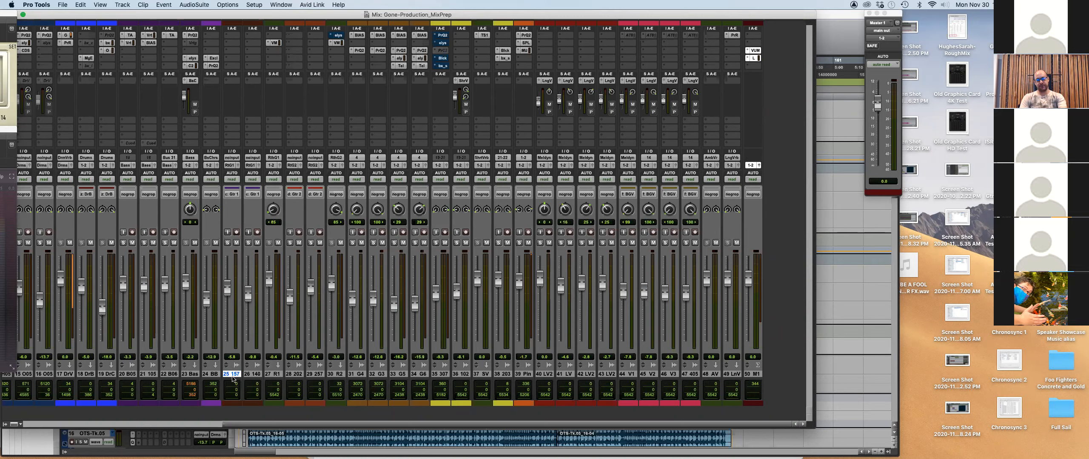
left_click(253, 374, "shift")
key("super+equal")
scroll(263, 341, "down", 1)
scroll(272, 351, "down", 3)
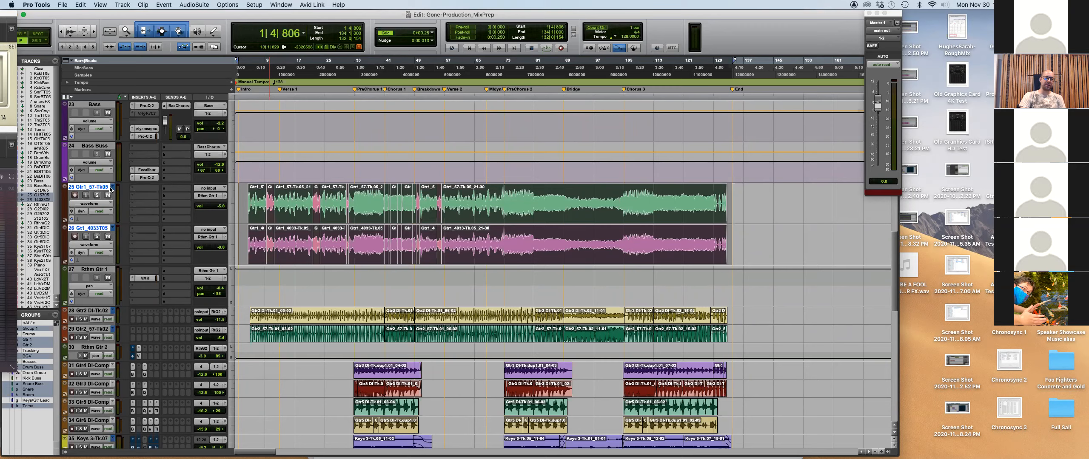
key("super+equal")
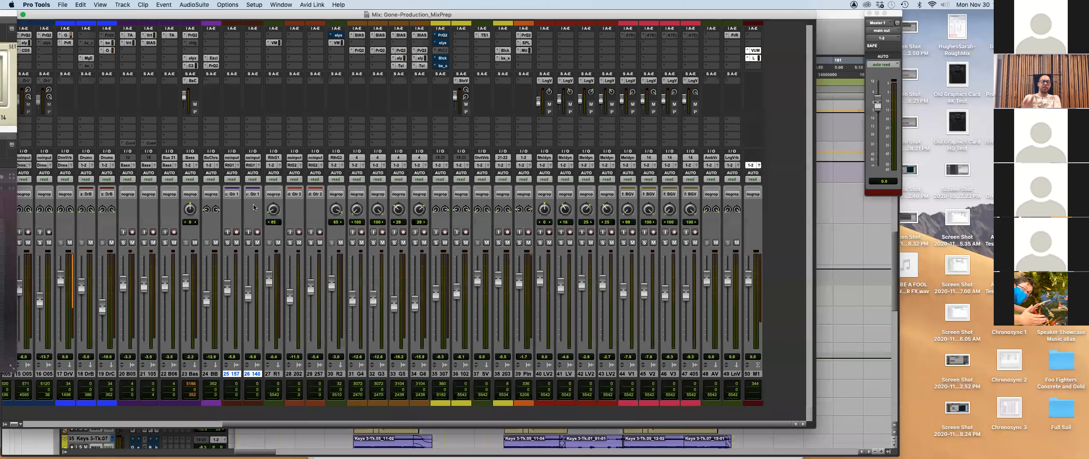
Select tracks 28, 29 and master track 50 M1, then bring up the New Tracks dialog.
left_click(295, 374)
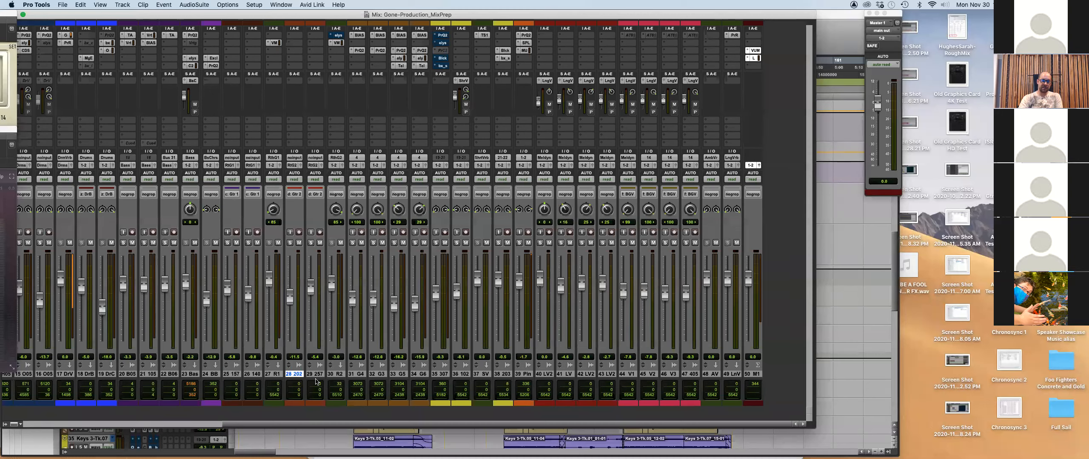
left_click(315, 374)
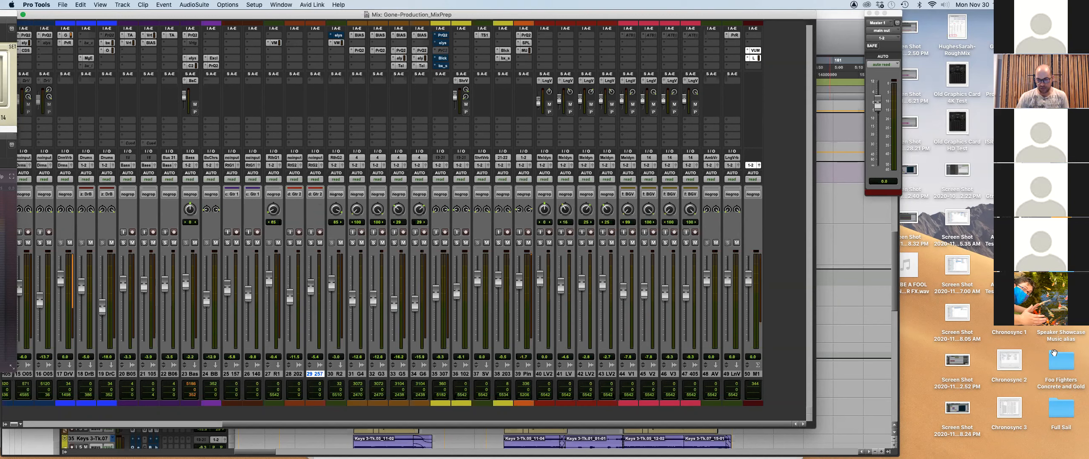
left_click(757, 375)
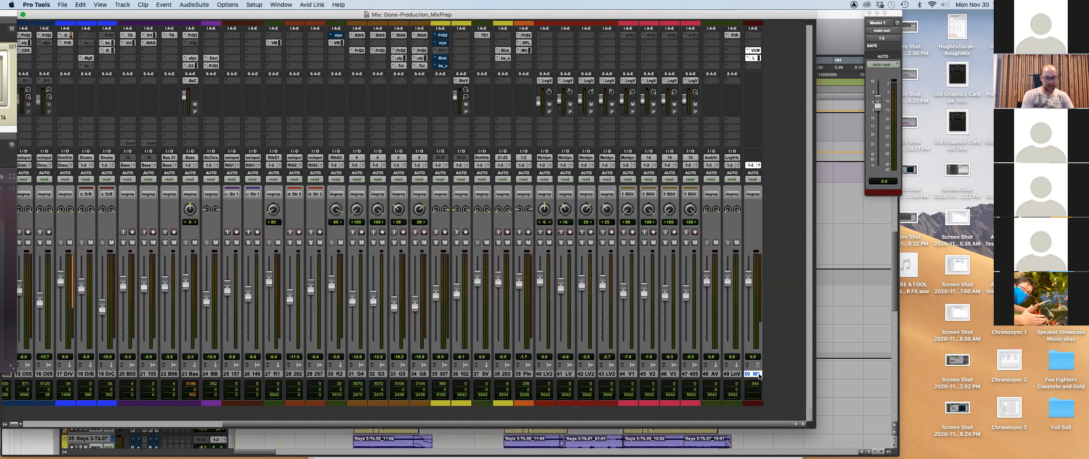
key("shift+super+n")
Create a new stereo track 51 after the master and check its input choices.
key("super+Right")
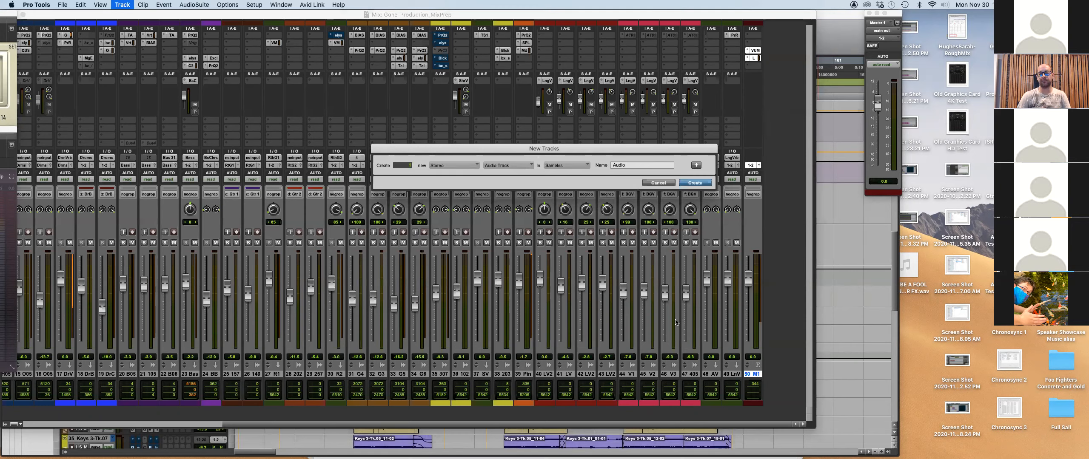
key("Return")
left_click(775, 158)
mouse_move(781, 160)
left_click(822, 161)
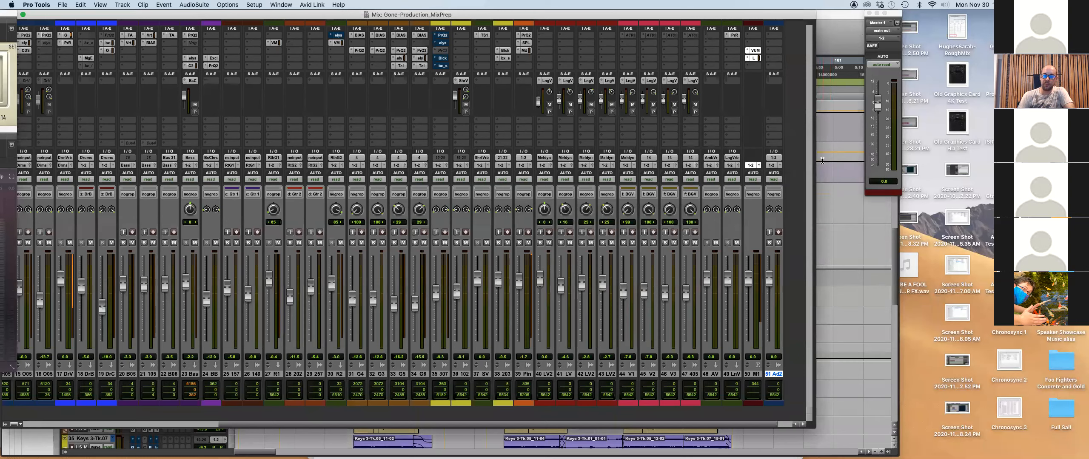
Review track 51's output paths, leaving it on 1-2, and bring up the Setup menu.
left_click(774, 165)
mouse_move(774, 166)
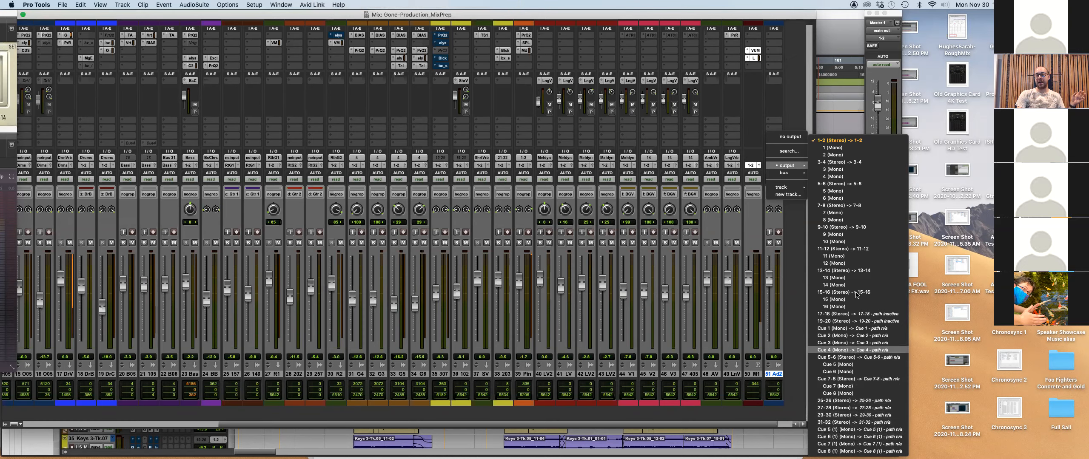
left_click(795, 66)
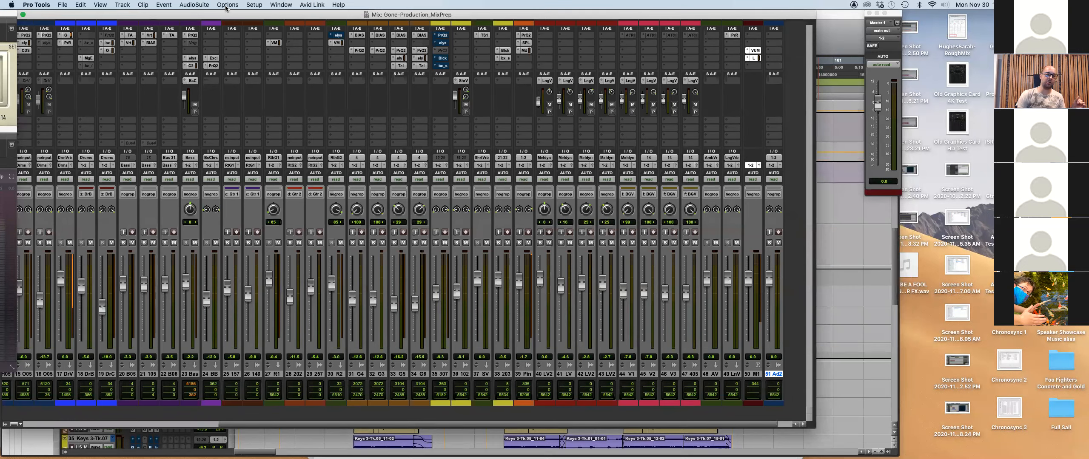
left_click(254, 5)
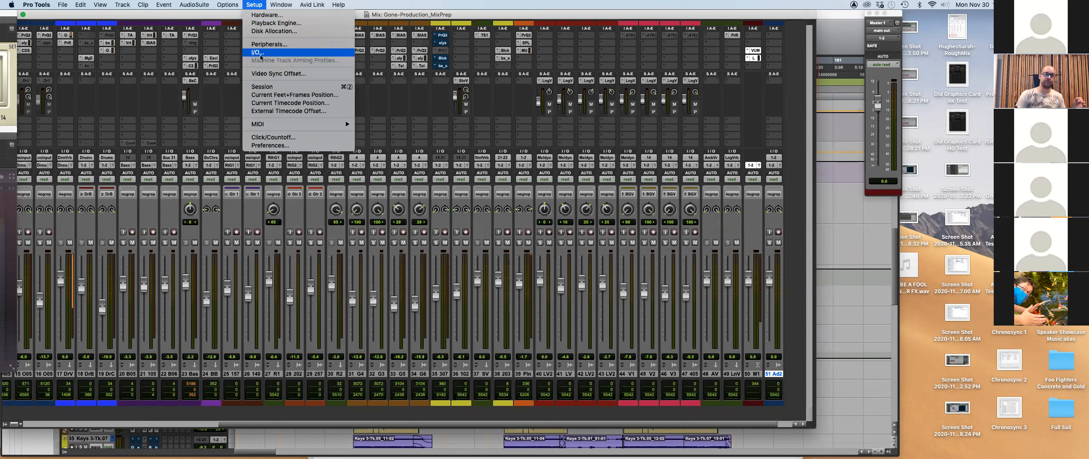
Inspect the DAC monitor path on the I/O Setup Output tab, then cancel without changes.
left_click(259, 53)
left_click(332, 129)
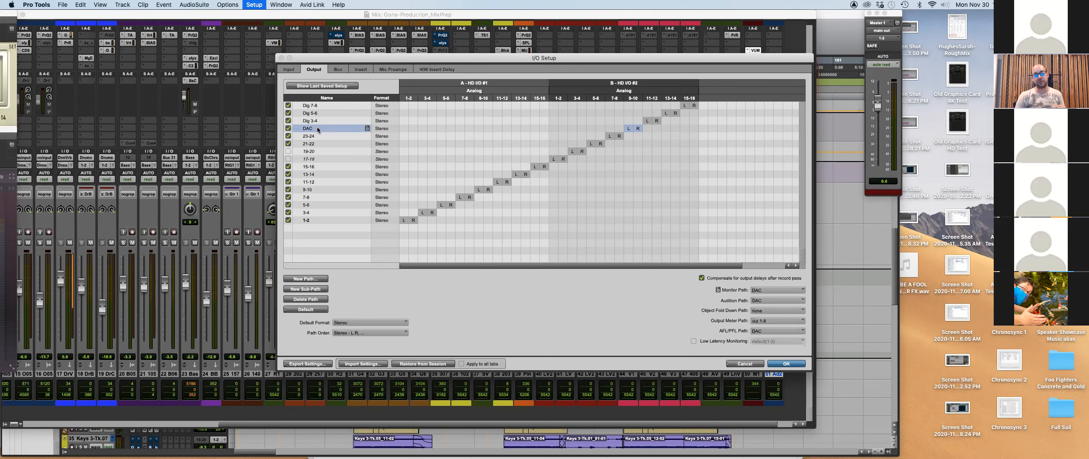
left_click(748, 365)
left_click(775, 161)
mouse_move(787, 165)
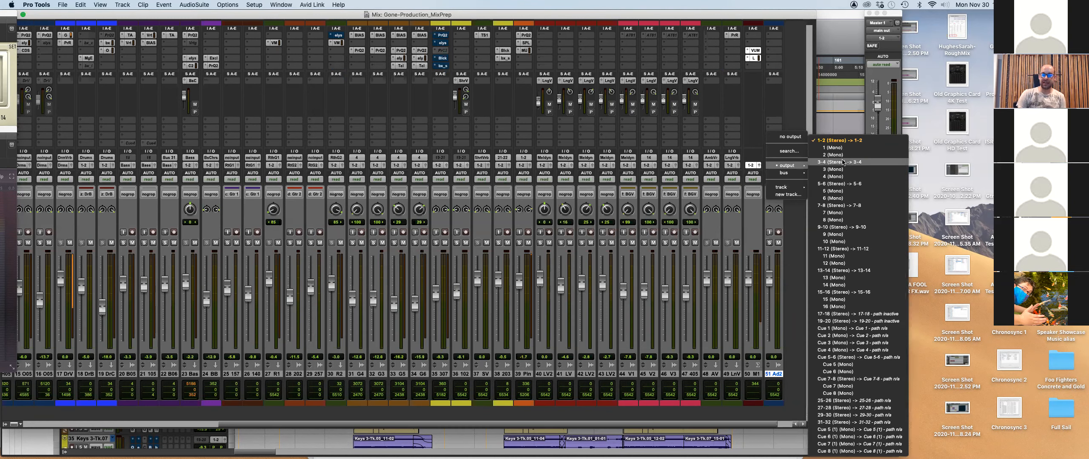
left_click(796, 79)
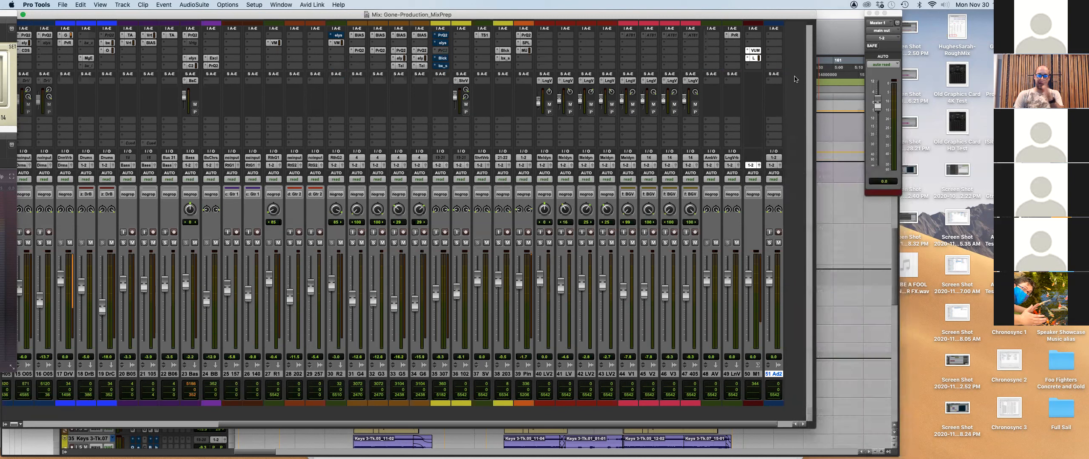
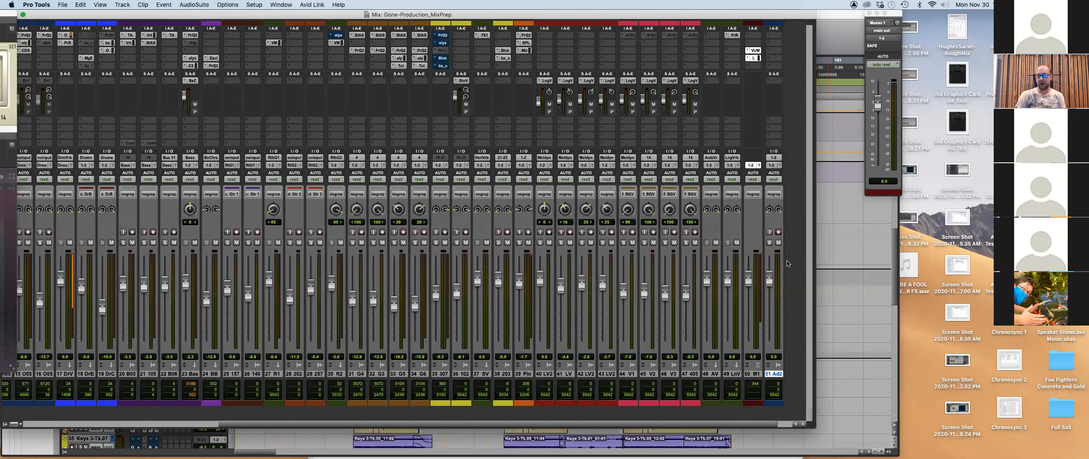
Route track 51's output to C7-8 and enable its input monitoring, leaving it unmuted.
left_click(778, 243)
left_click(772, 165)
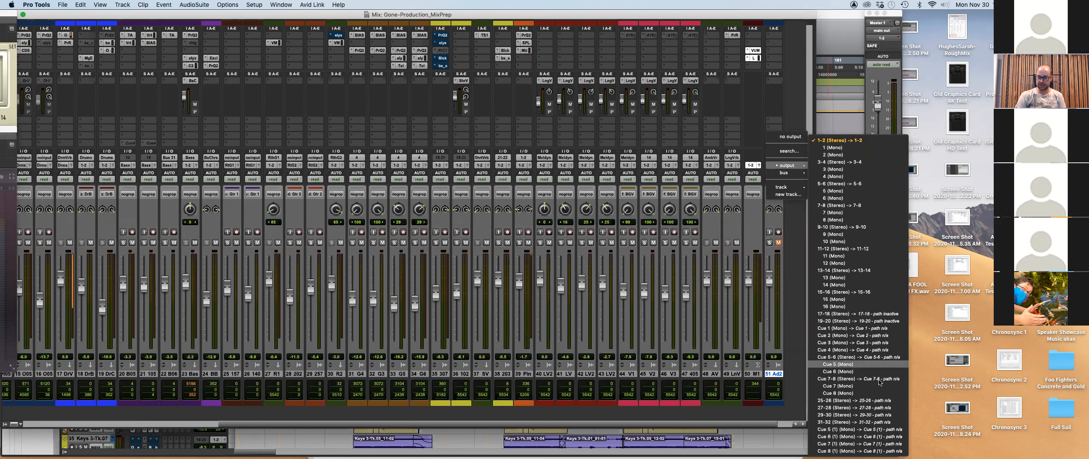
left_click(859, 379)
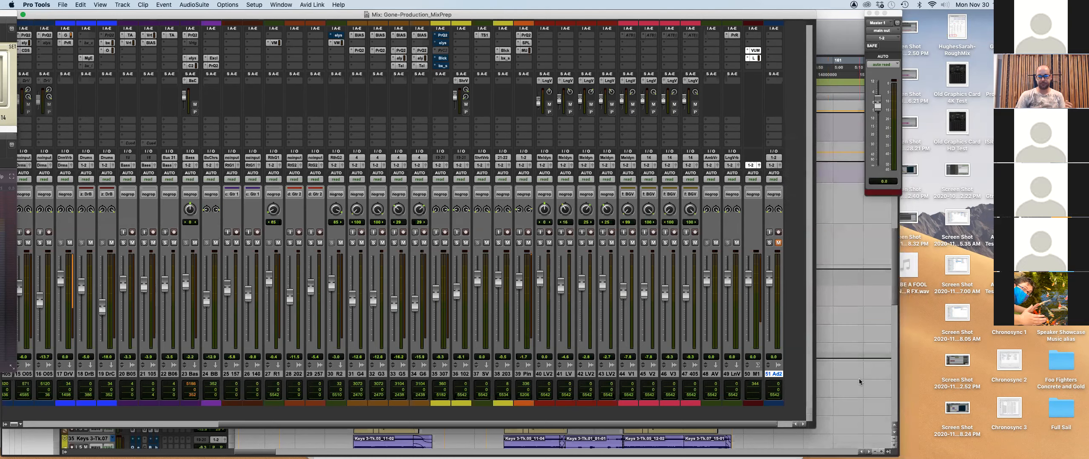
left_click(769, 232)
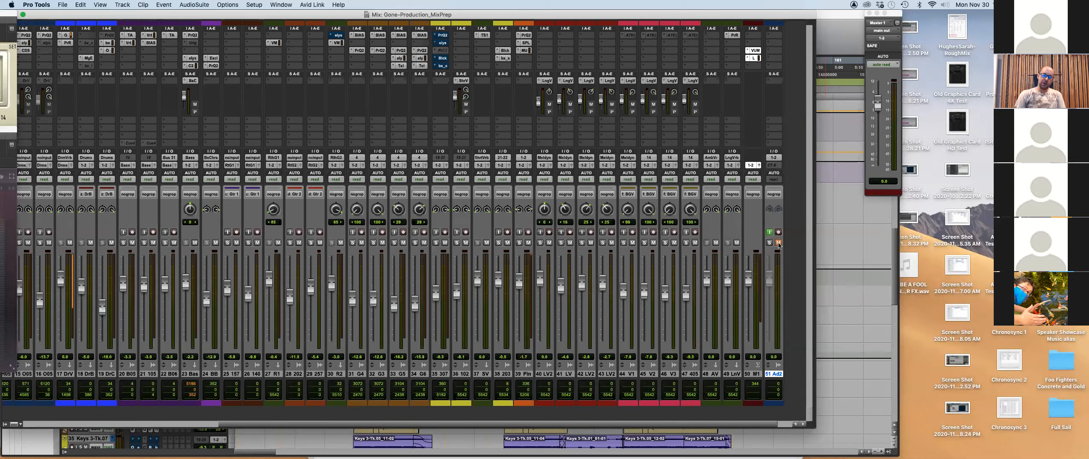
left_click(778, 243)
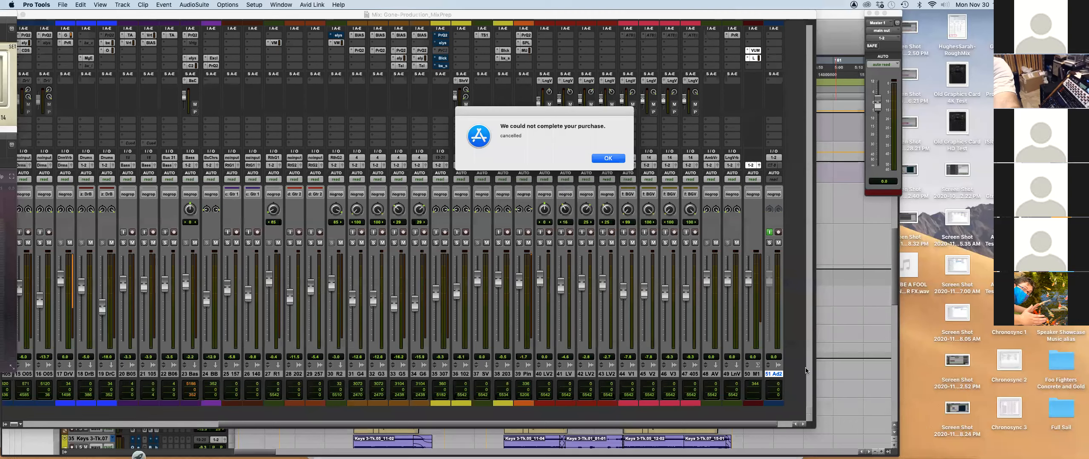
Click OK on the 'We could not complete your purchase' alert.
left_click(612, 159)
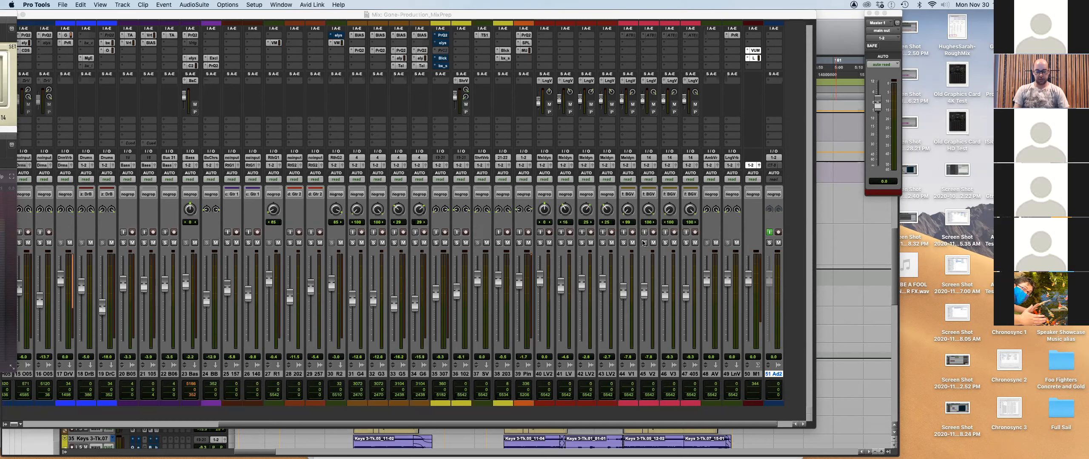
Switch to the Edit window and open the Bounce dialog (WAV, 24 Bit, 48 kHz, Gone-Mix2_1).
key("super+equal")
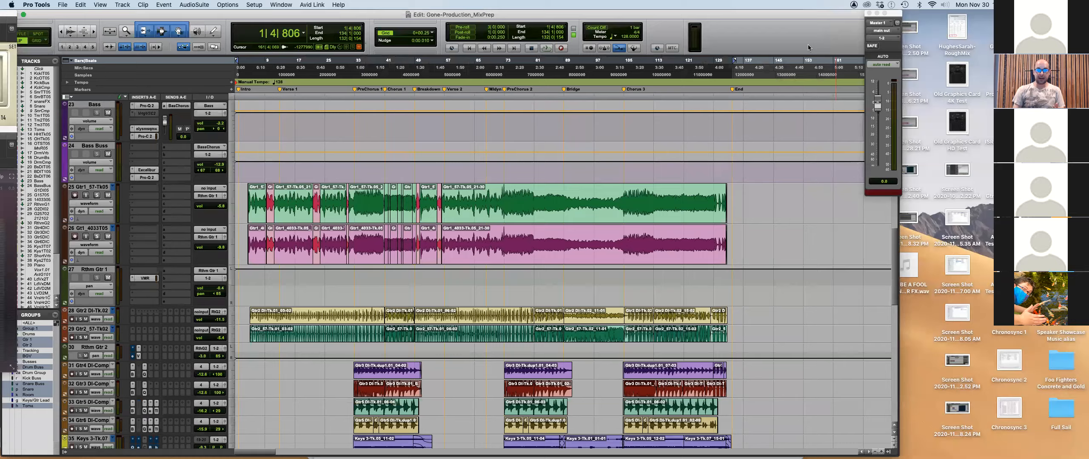
scroll(619, 232, "down", 15)
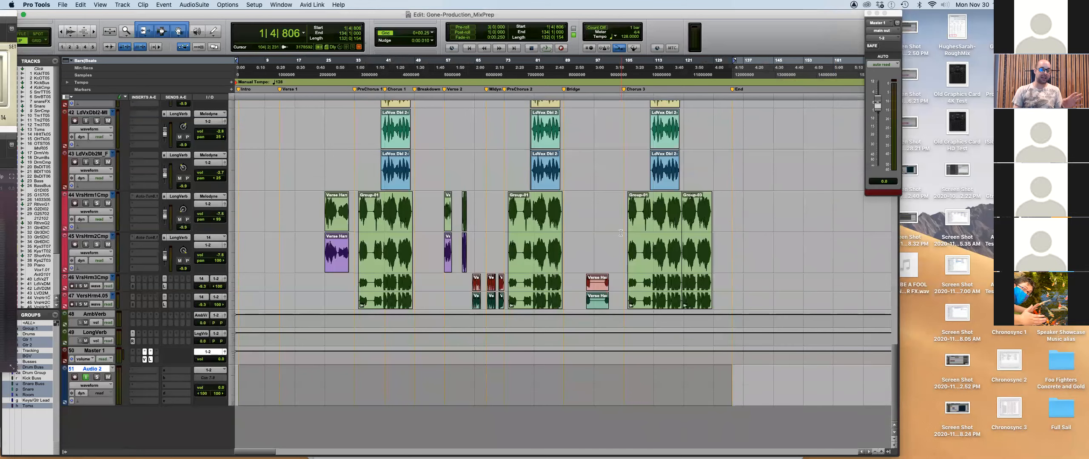
scroll(538, 244, "up", 1)
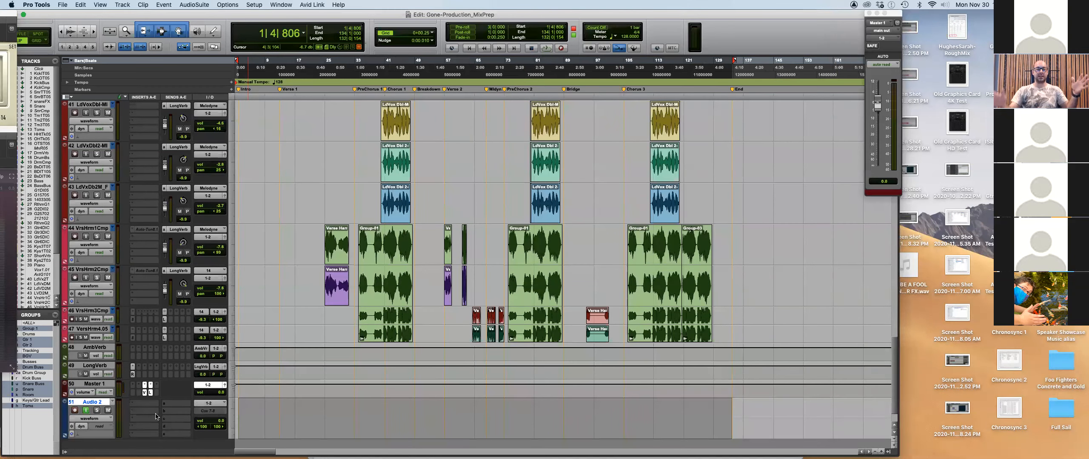
left_click_drag(239, 414, 745, 420)
left_click(401, 402)
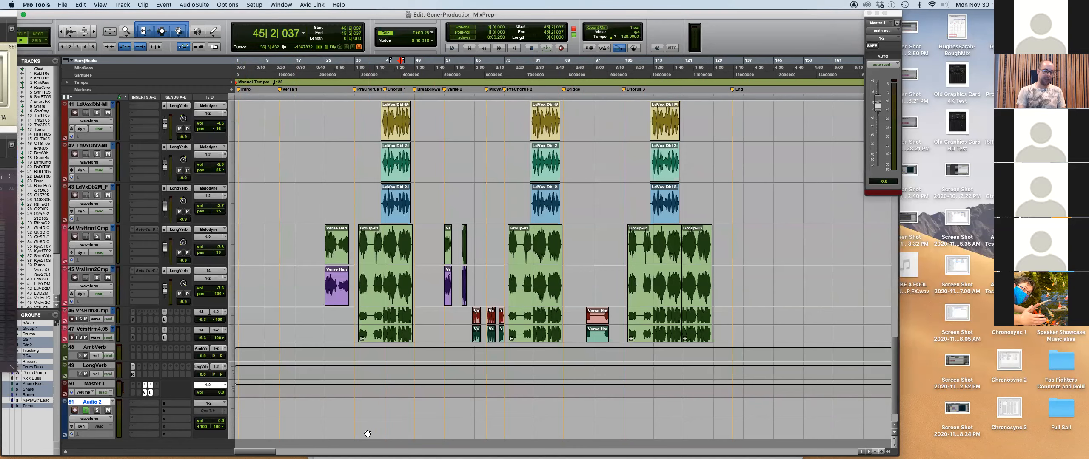
key("super+alt+b")
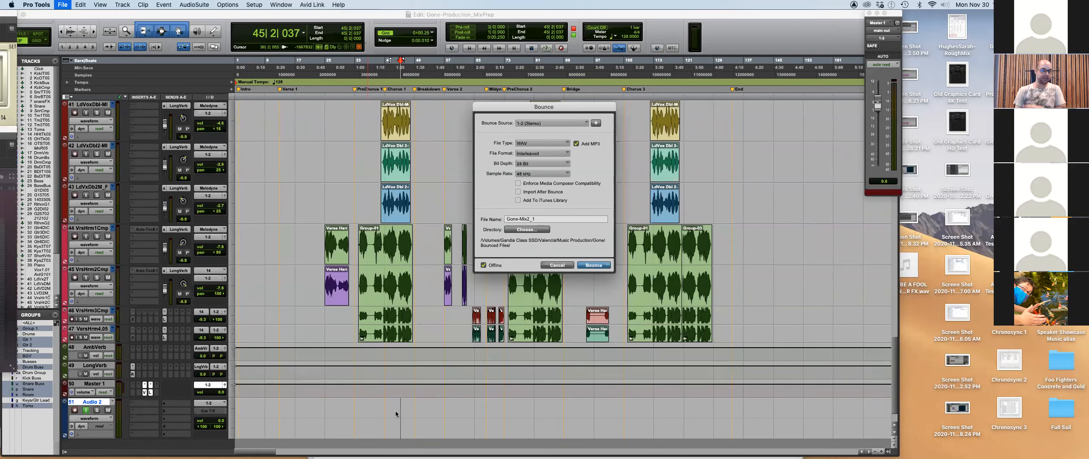
Cancel the Bounce dialog without bouncing the mix.
left_click(558, 265)
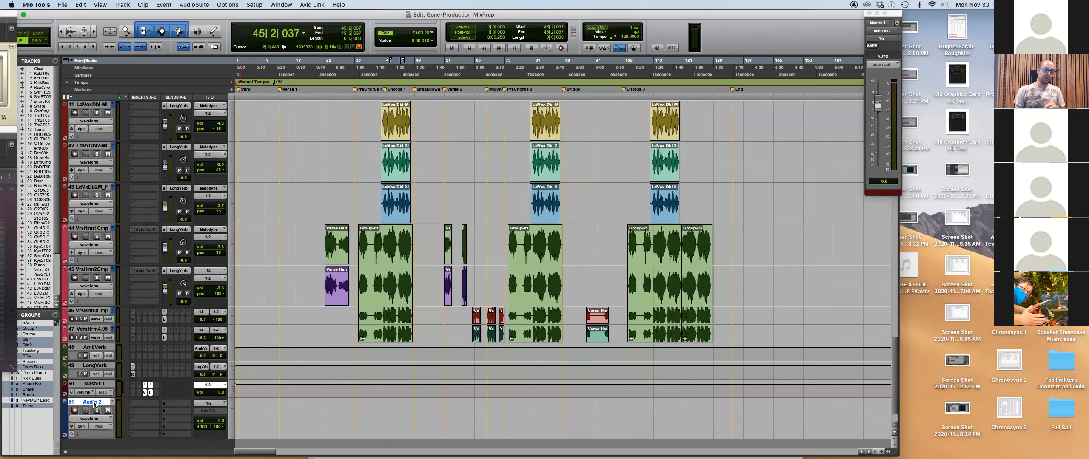
Rename the Audio 2 track to 'Gone- Mix 1'.
double_click(91, 403)
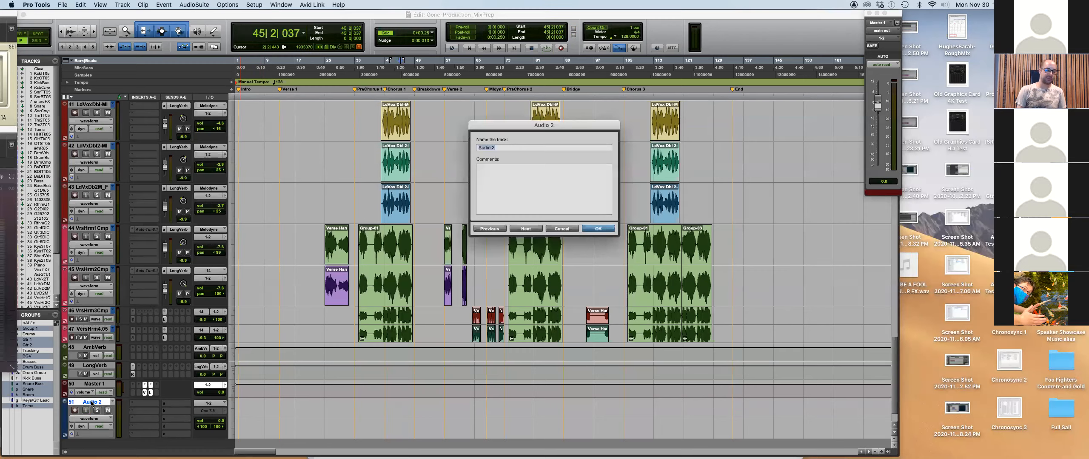
type("G")
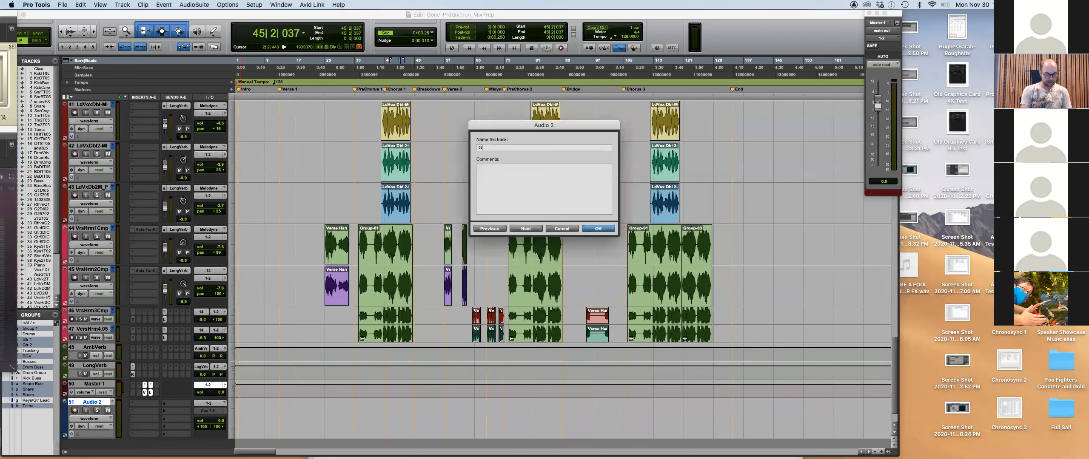
type("one- Mi")
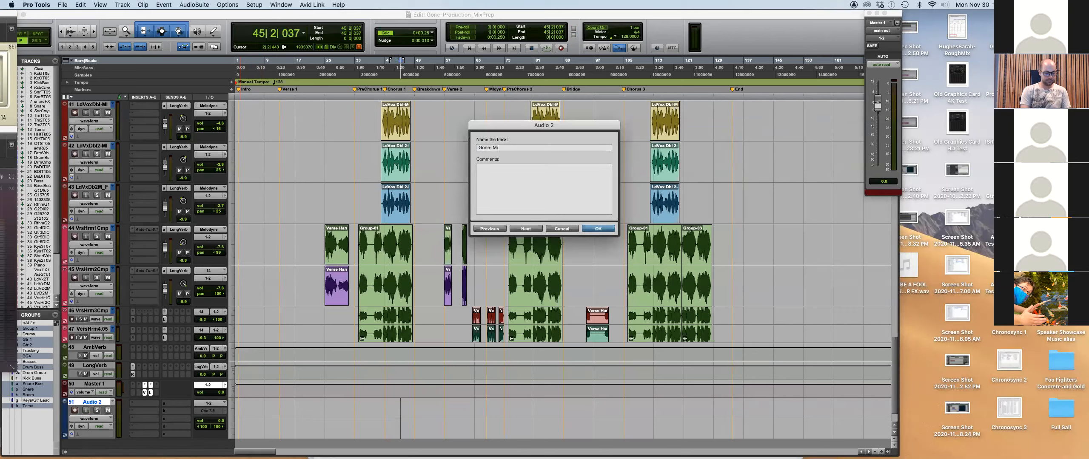
type("x 1")
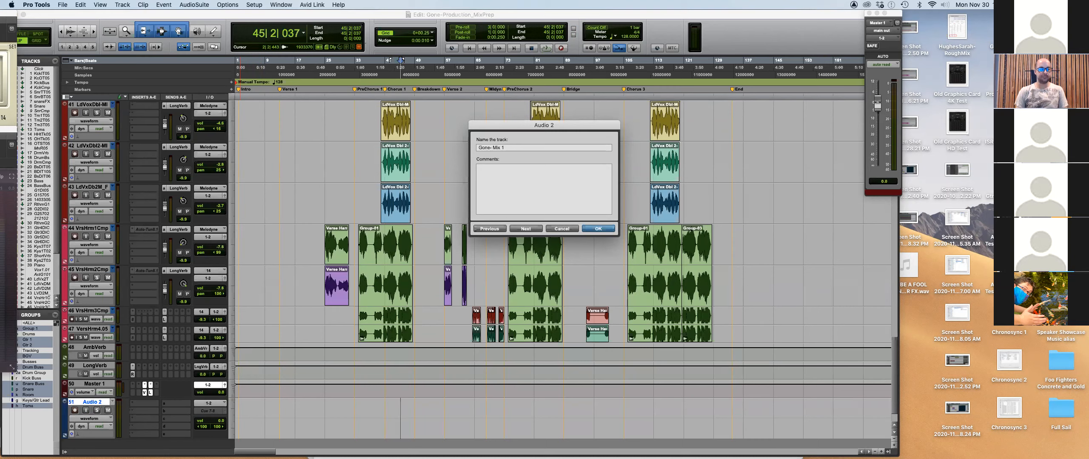
left_click(598, 229)
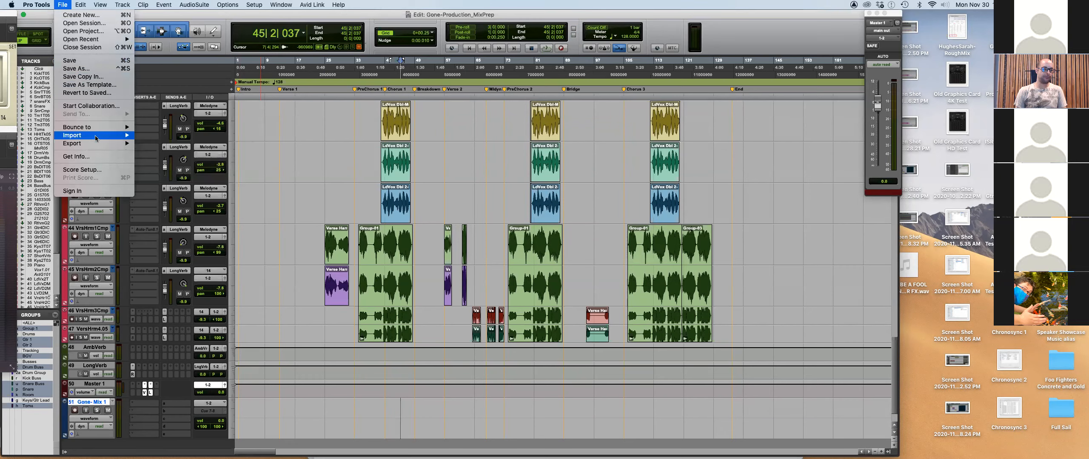
mouse_move(96, 136)
left_click(167, 136)
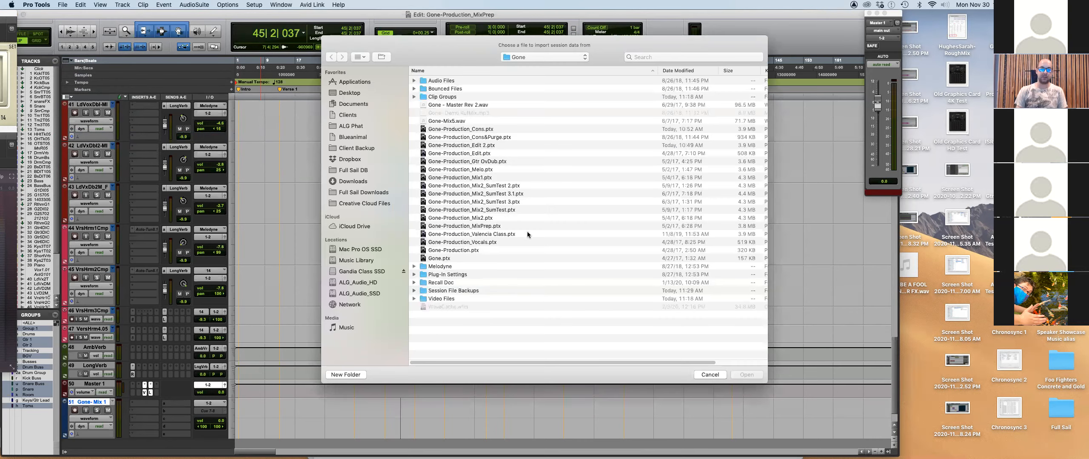
double_click(500, 210)
scroll(487, 298, "down", 3)
scroll(487, 299, "down", 5)
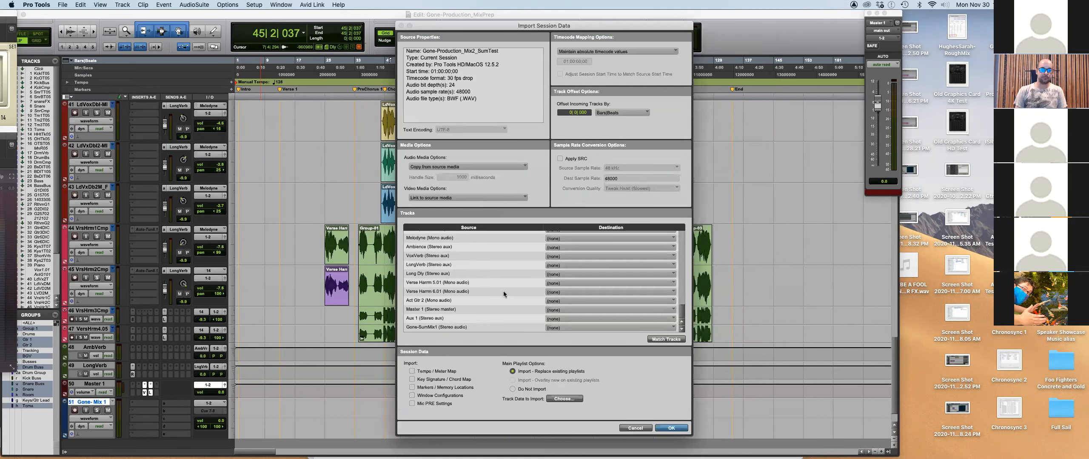
left_click(480, 329)
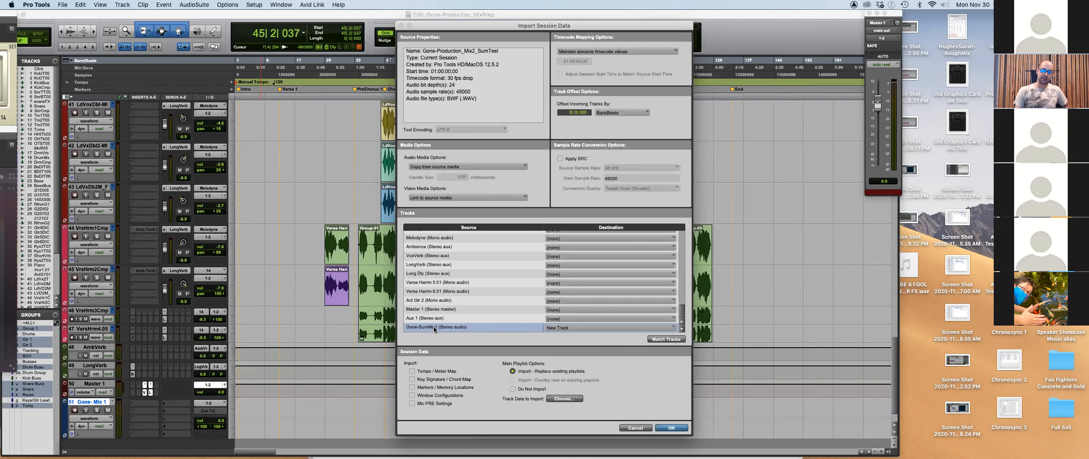
left_click(634, 429)
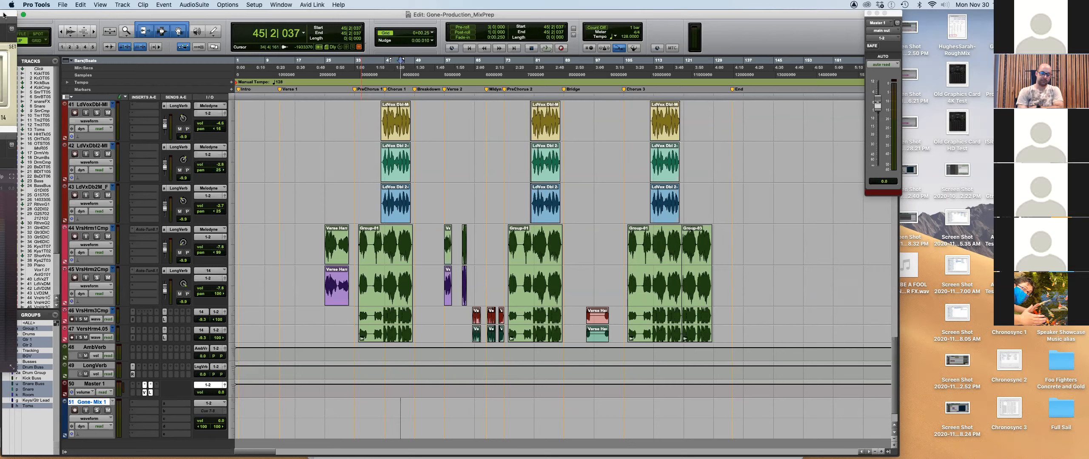
Back in the Mix window, select tracks 28 and 29 together.
key("super+equal")
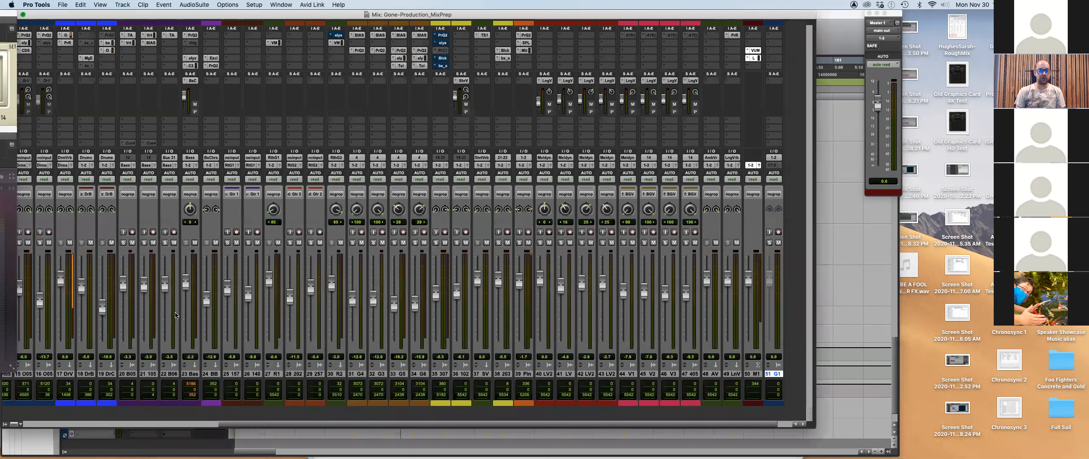
left_click(298, 374)
left_click(318, 374, "shift")
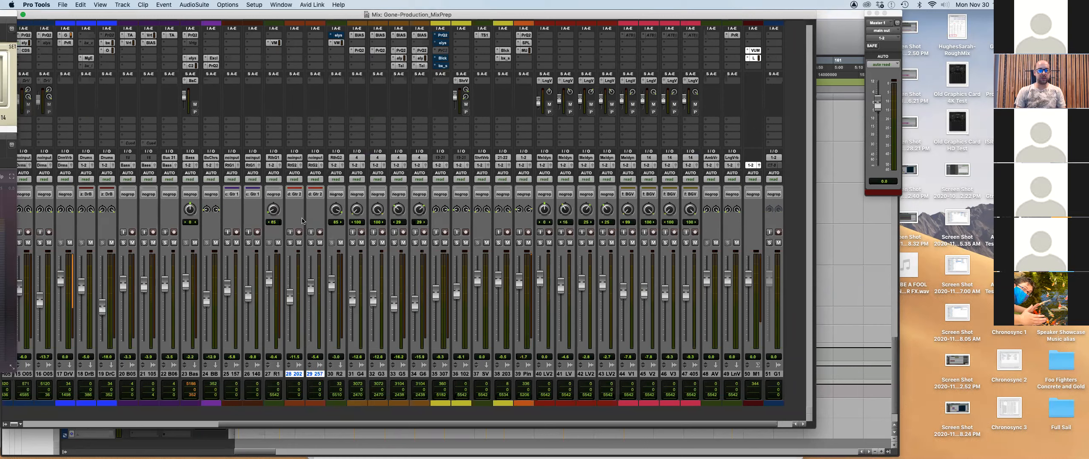
Route tracks 28 and 29 to the Gtr Buss, then reopen channel 28's output menu.
left_click(293, 165)
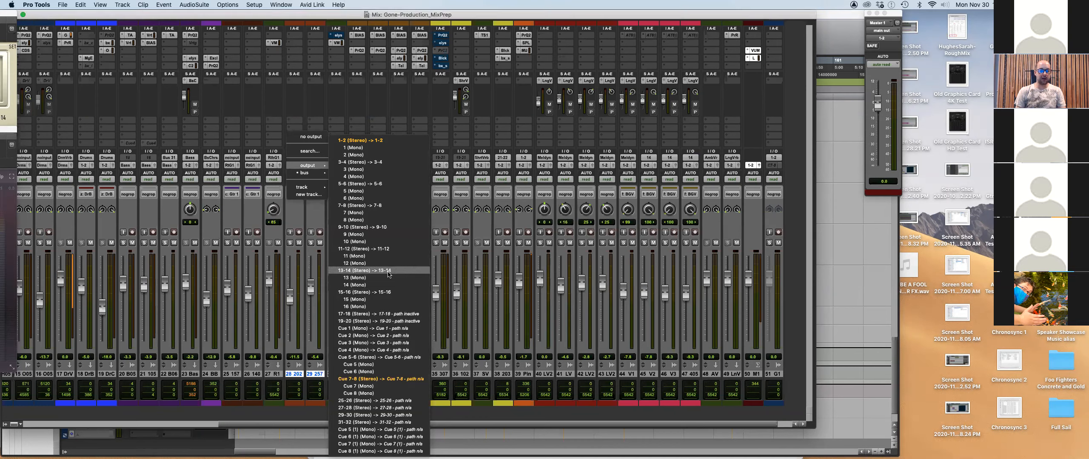
mouse_move(308, 175)
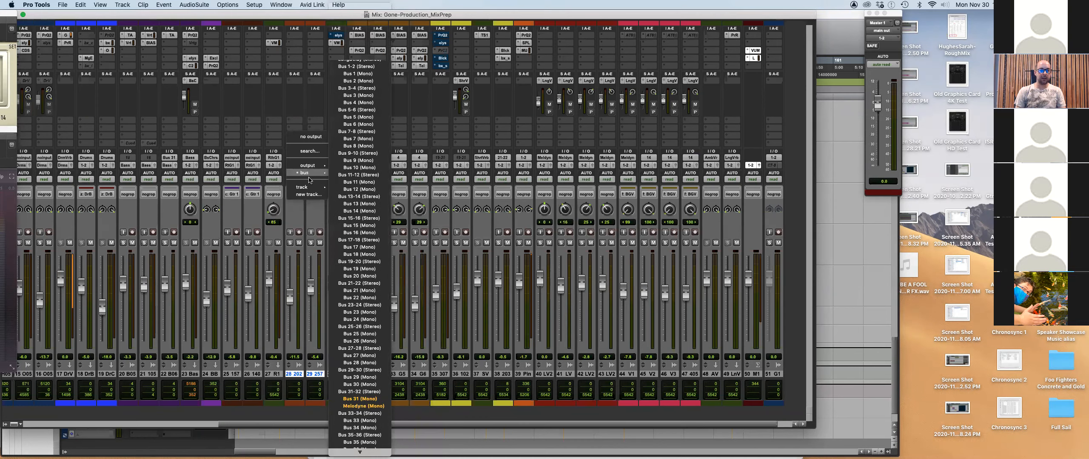
scroll(378, 315, "down", 10)
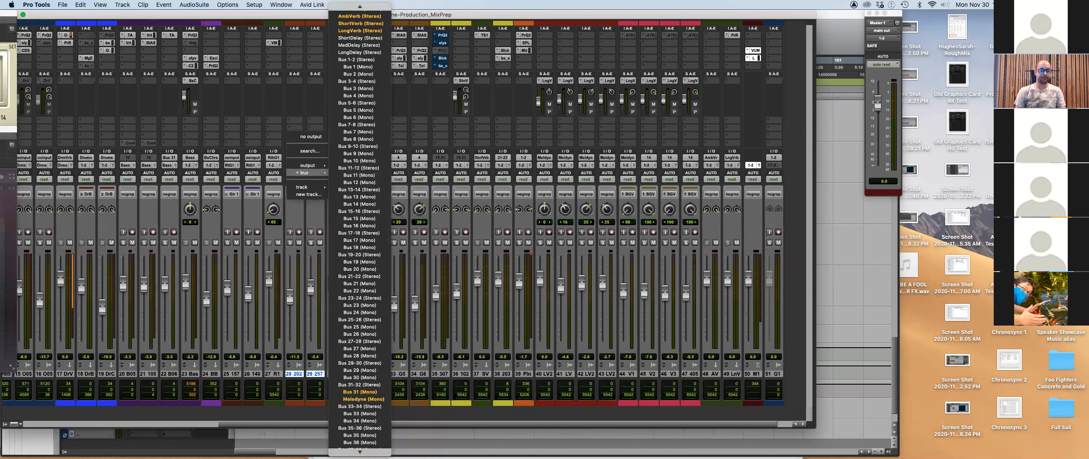
scroll(386, 448, "down", 12)
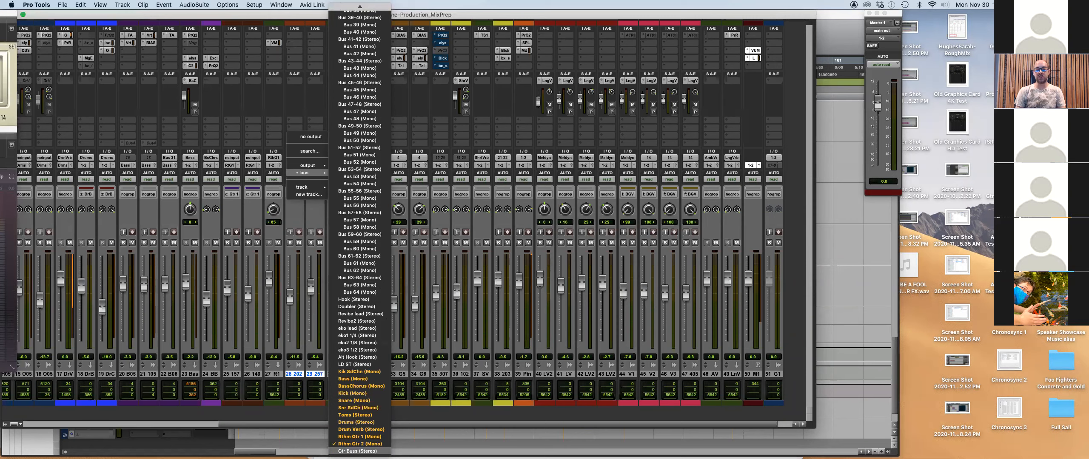
left_click(359, 451)
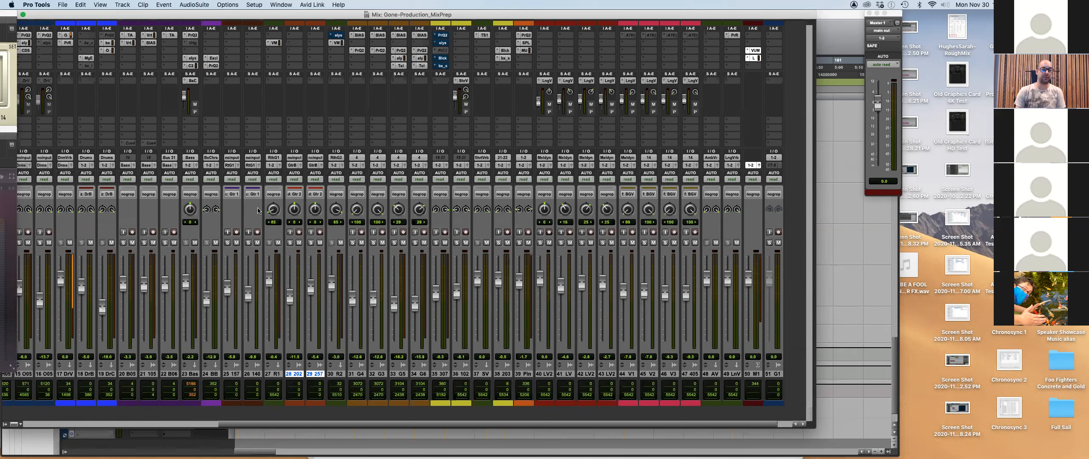
left_click(293, 166)
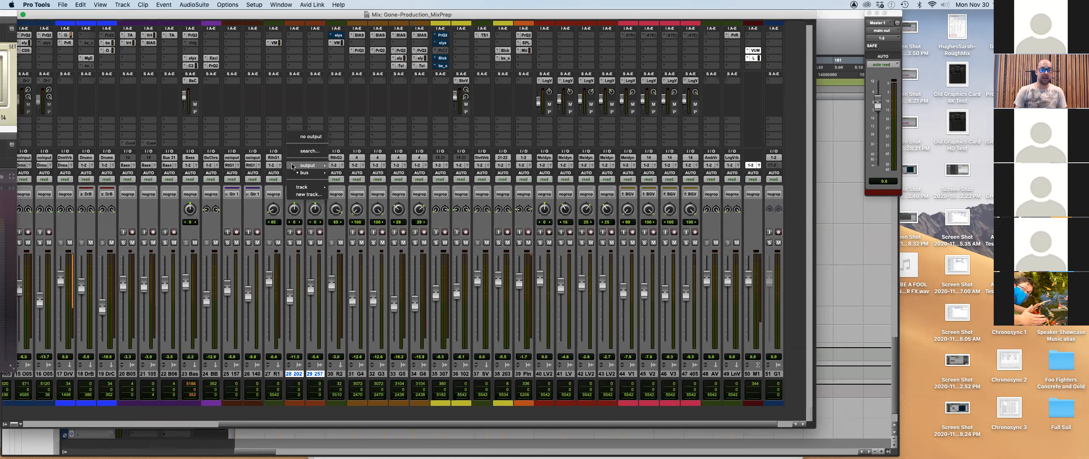
Reroute channels 28 and 29 to the 1-2 (Stereo) output.
mouse_move(311, 173)
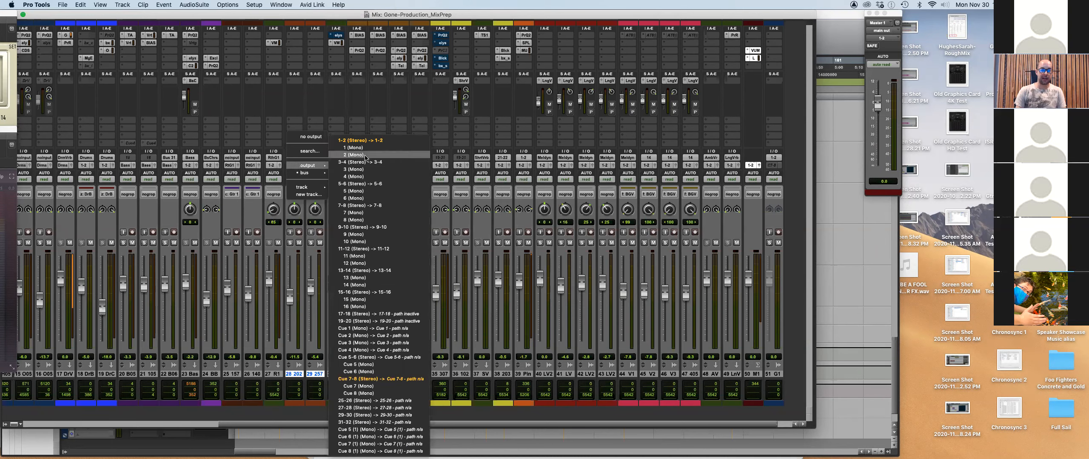
key("Escape")
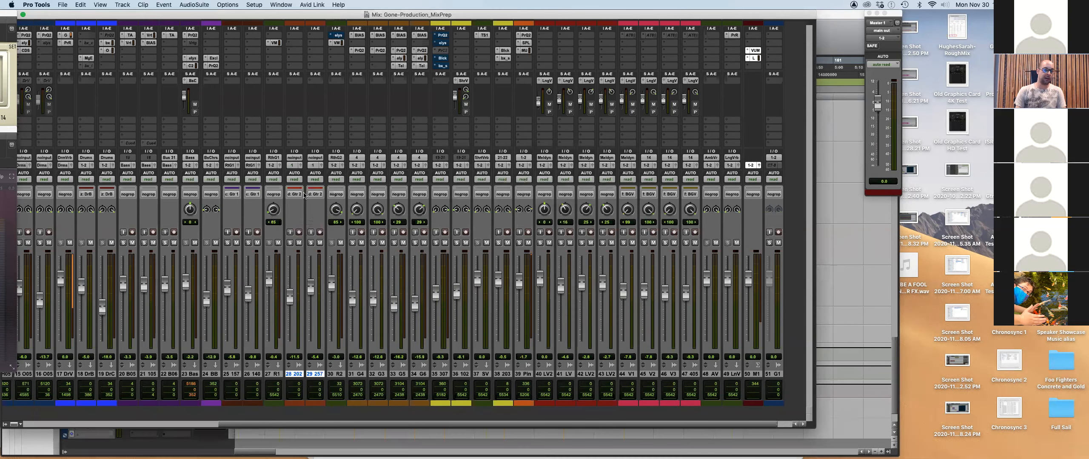
left_click(294, 165)
mouse_move(307, 166)
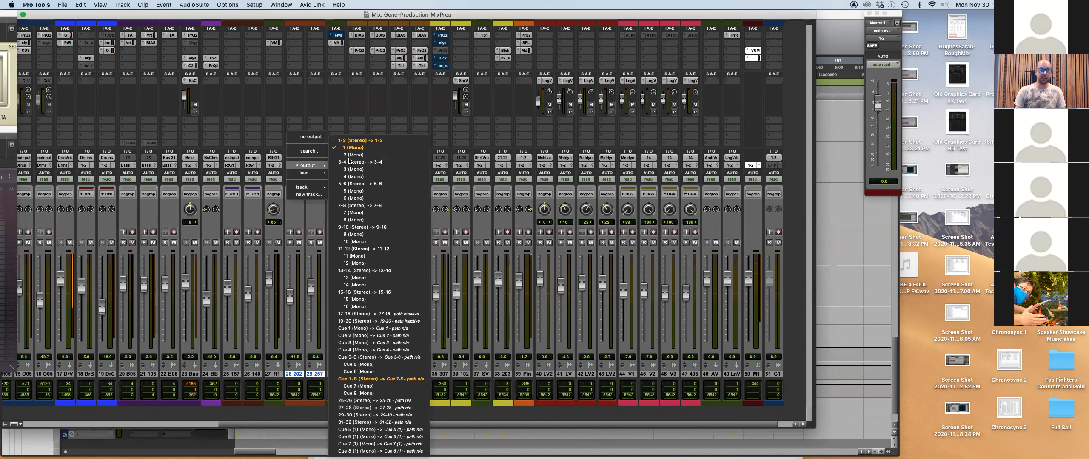
left_click(373, 141)
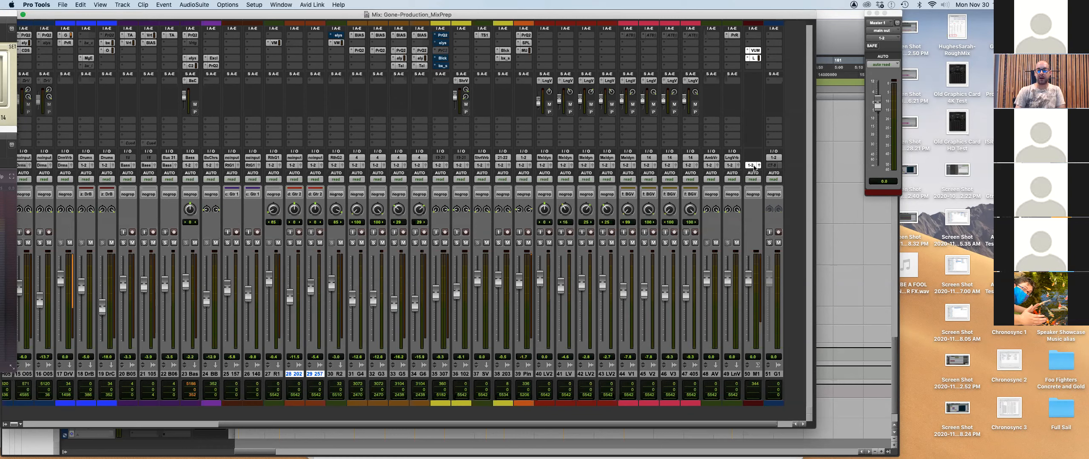
left_click(63, 5)
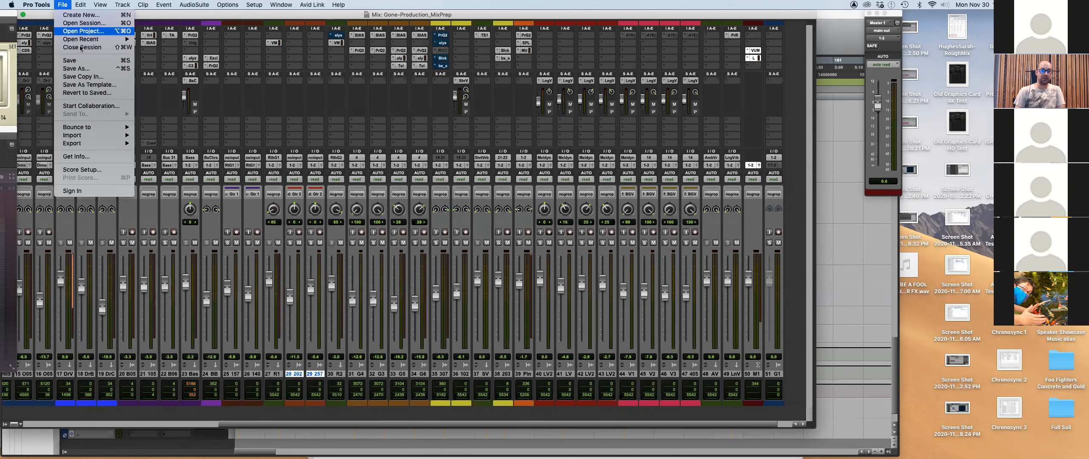
mouse_move(94, 127)
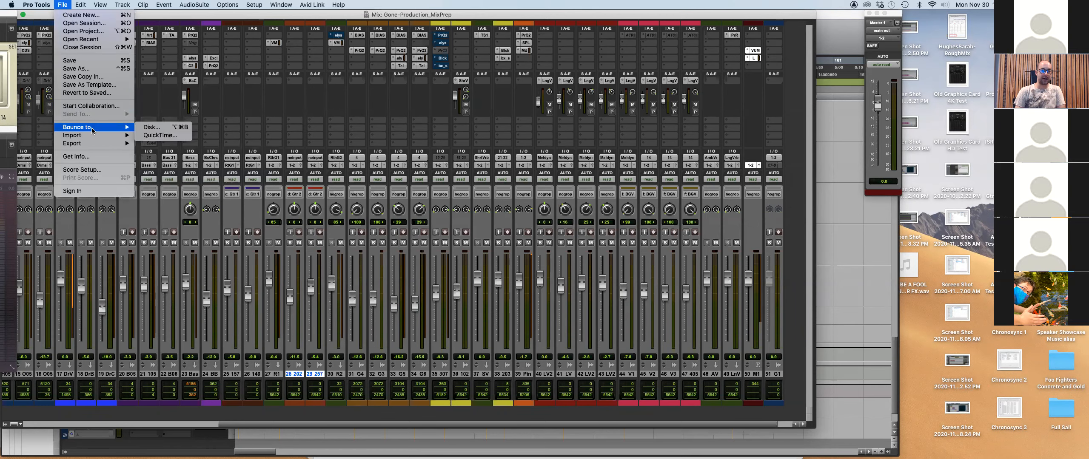
left_click(312, 108)
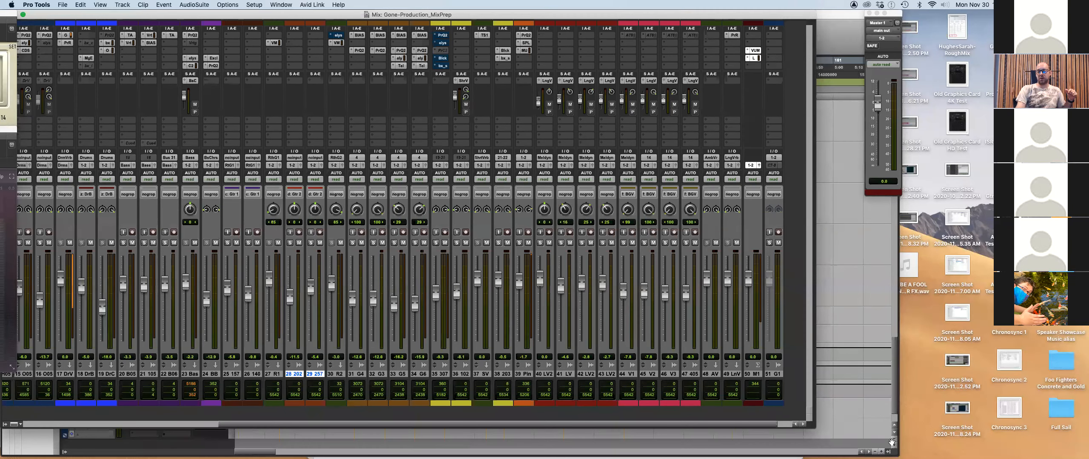
Highlight the 'Mixing of all songs… -16 LUFS' line on the evaluation sheet in Preview, then return to Pro Tools.
left_click(773, 374)
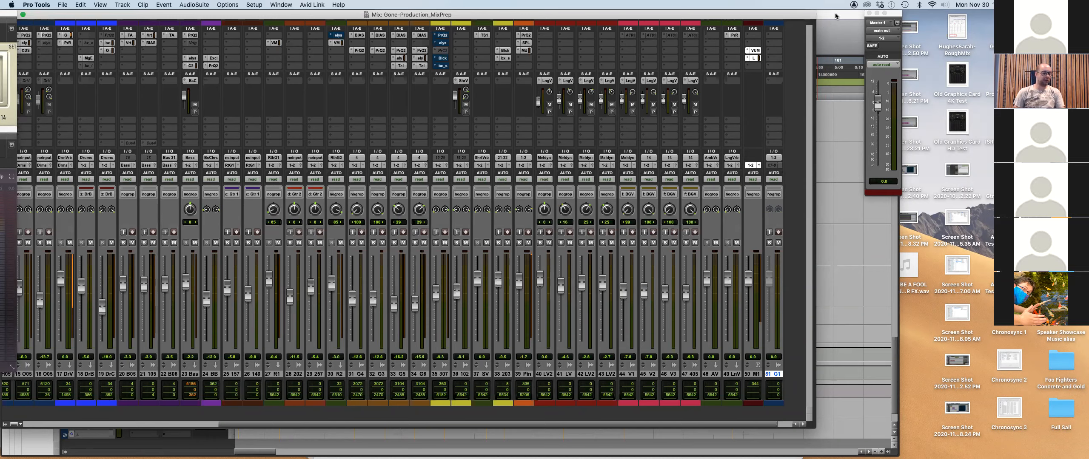
key("super+Tab")
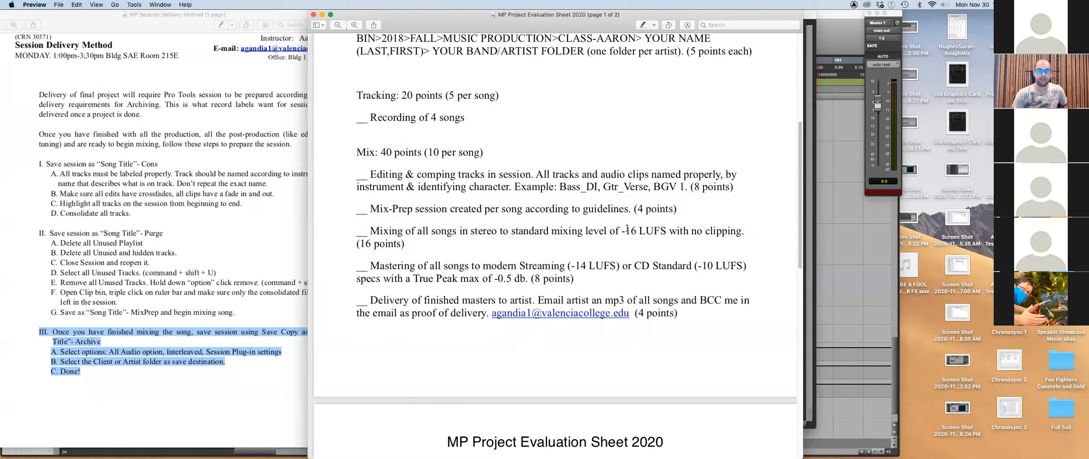
left_click_drag(370, 231, 759, 227)
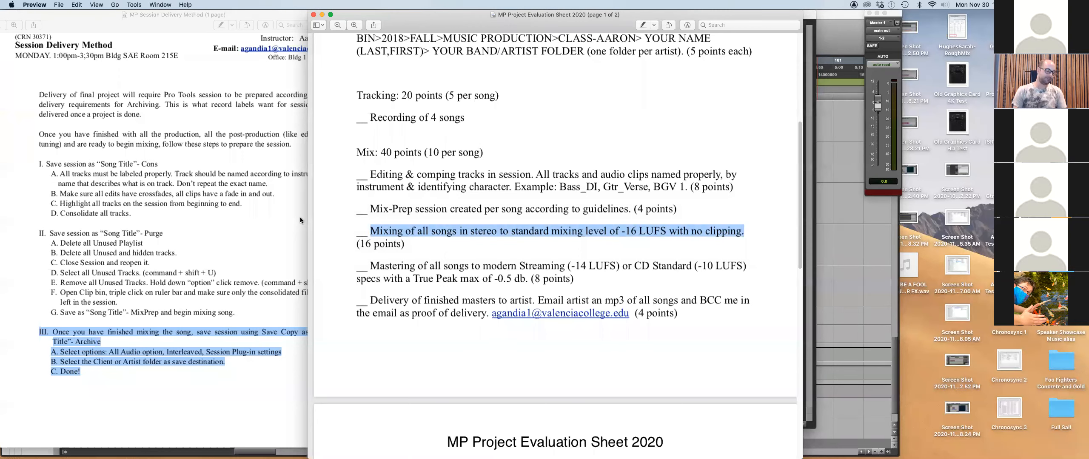
key("super+Tab")
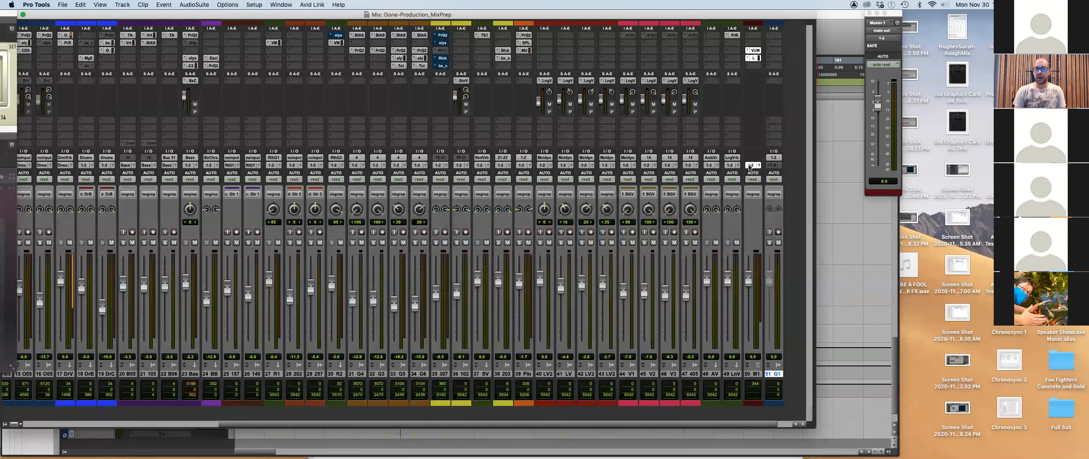
key("super+Tab")
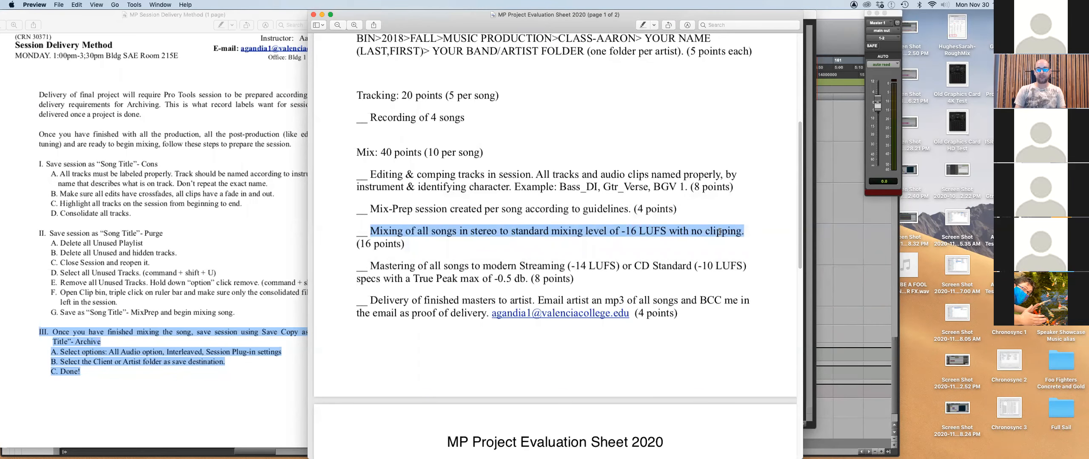
key("super+Tab")
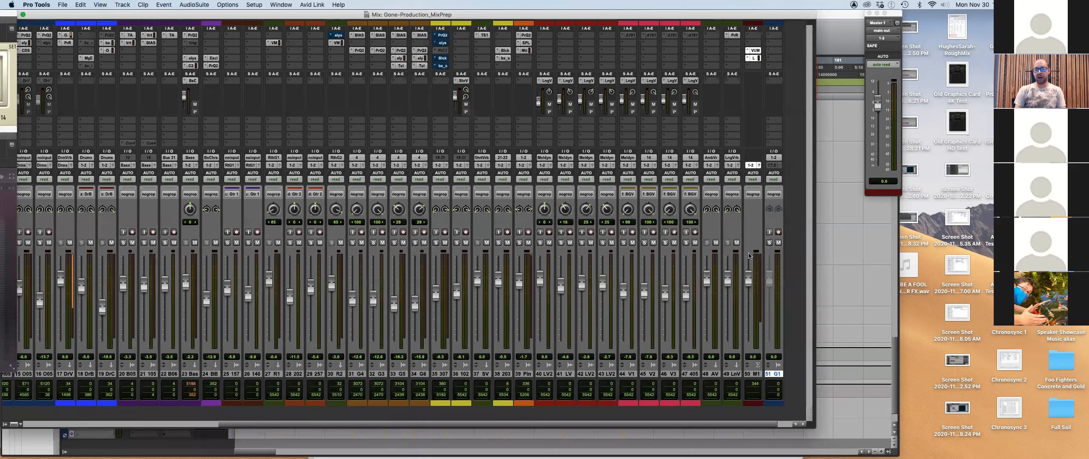
mouse_move(706, 447)
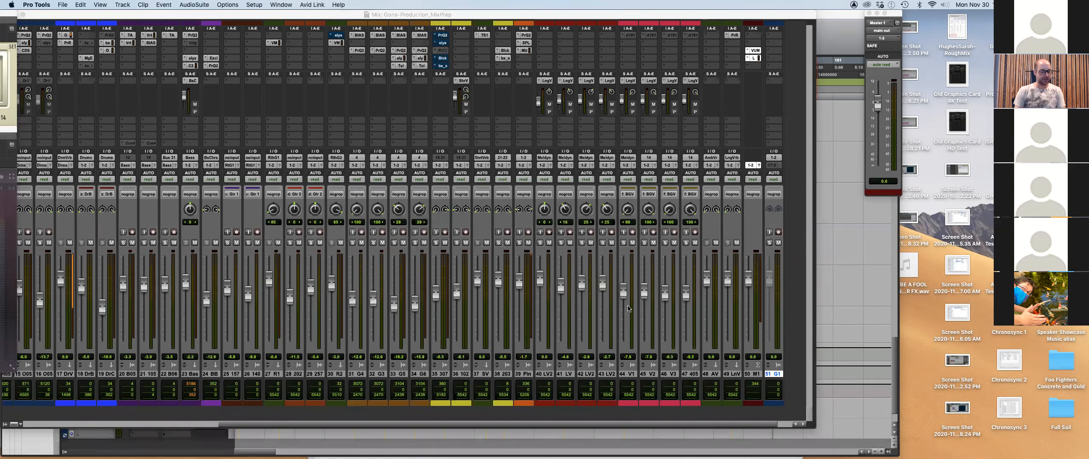
key("super+Tab")
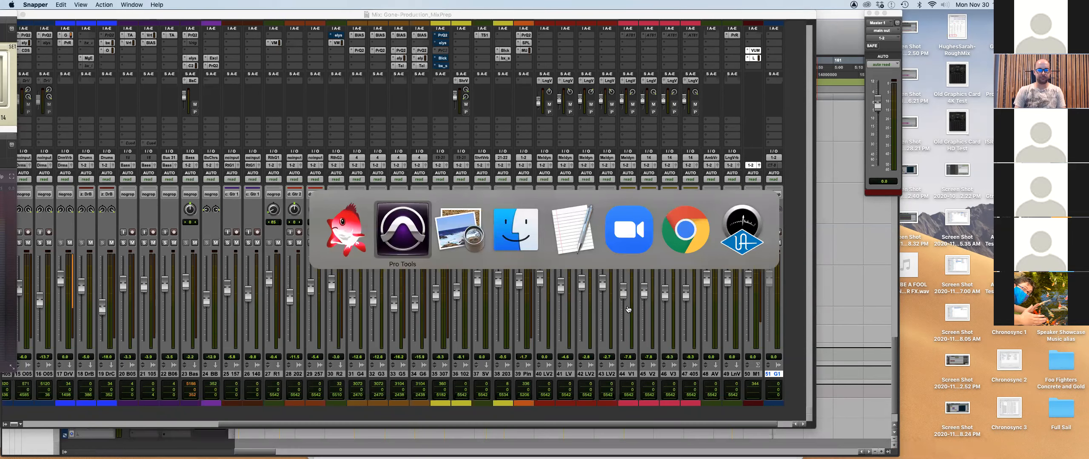
In Finder's Gone folder, collapse Audio Files, then quit an unneeded app from the Dock.
key("super+Tab")
key("super+Tab")
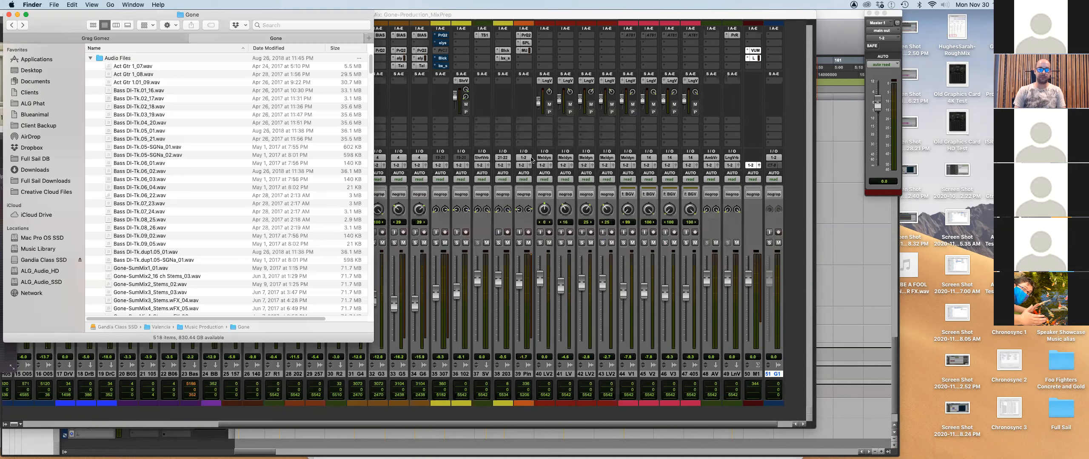
left_click(148, 75)
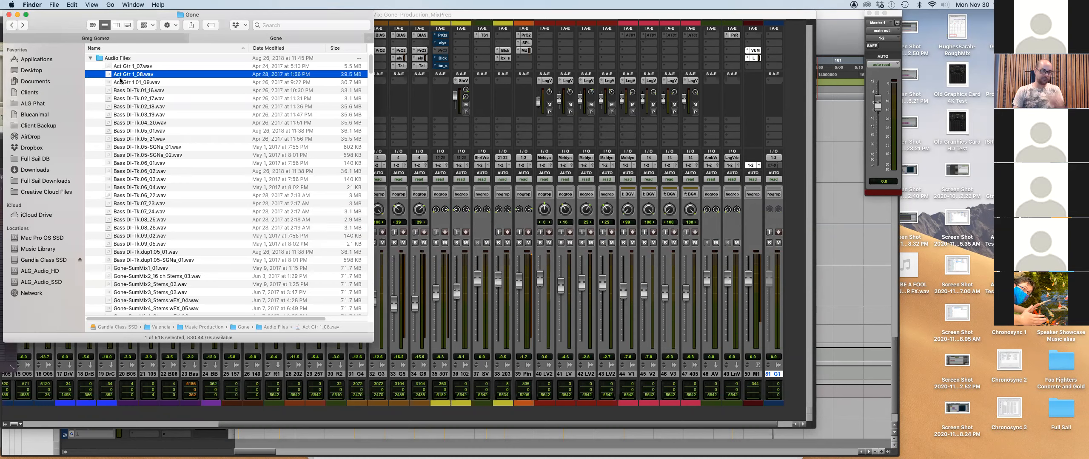
left_click(90, 59)
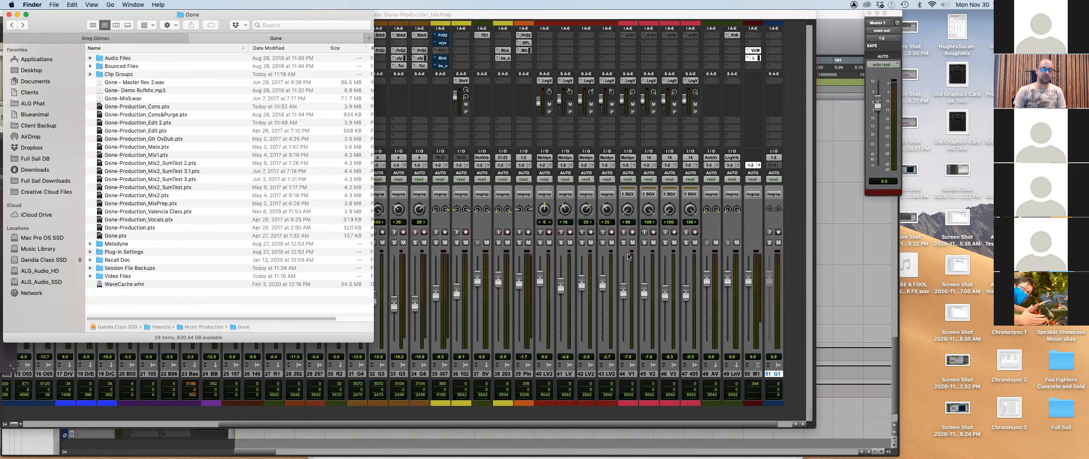
right_click(818, 447)
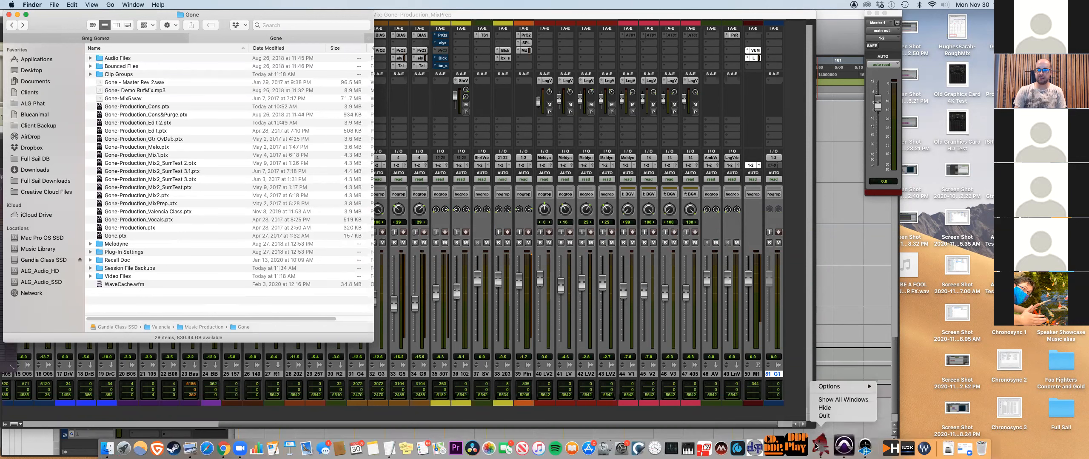
left_click(825, 417)
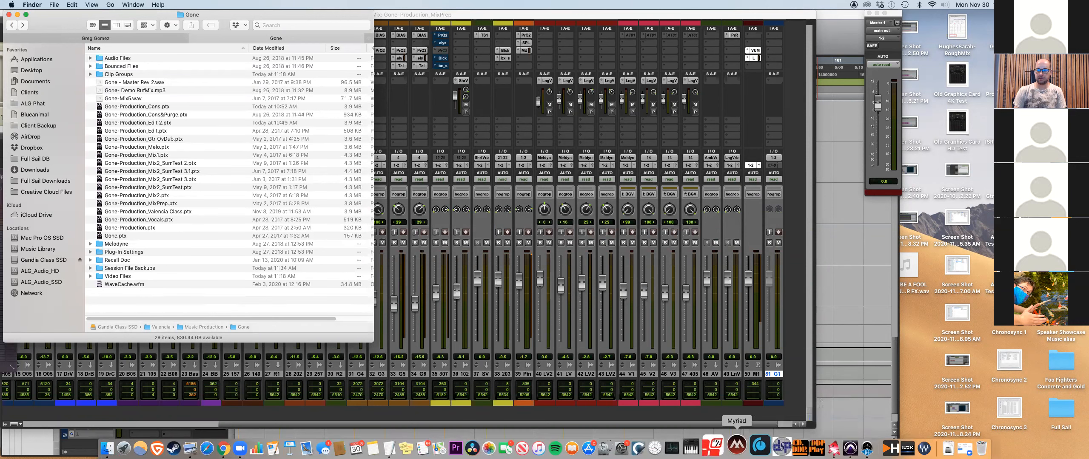
Launch Myriad and open its Add Files dialog.
left_click(736, 450)
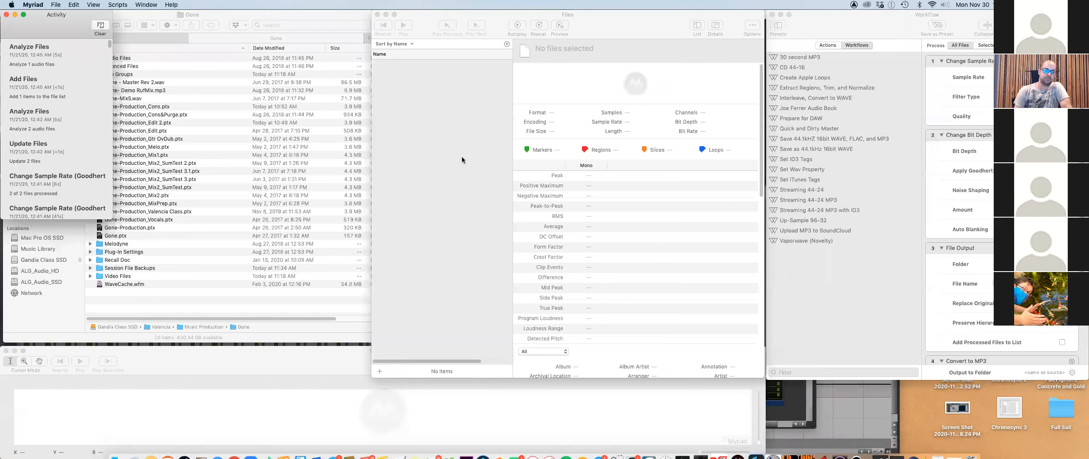
left_click(378, 371)
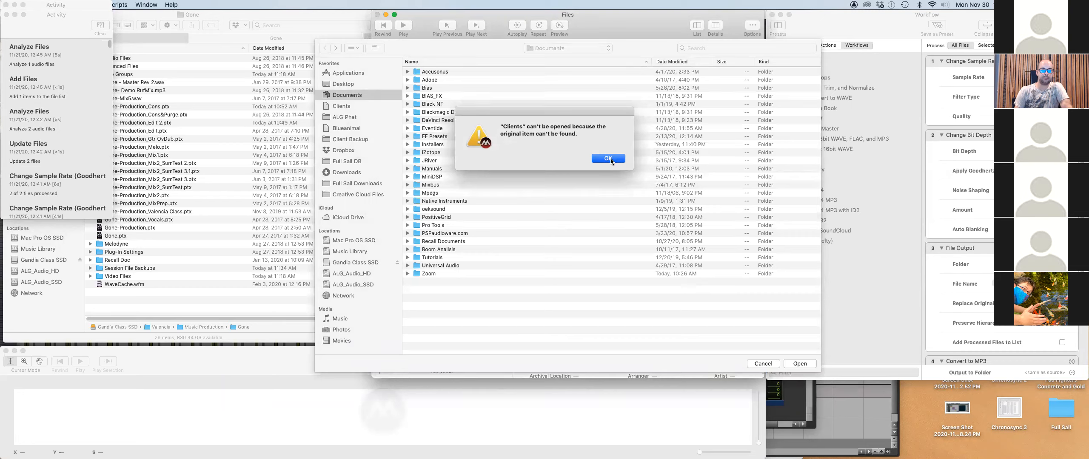
left_click(609, 158)
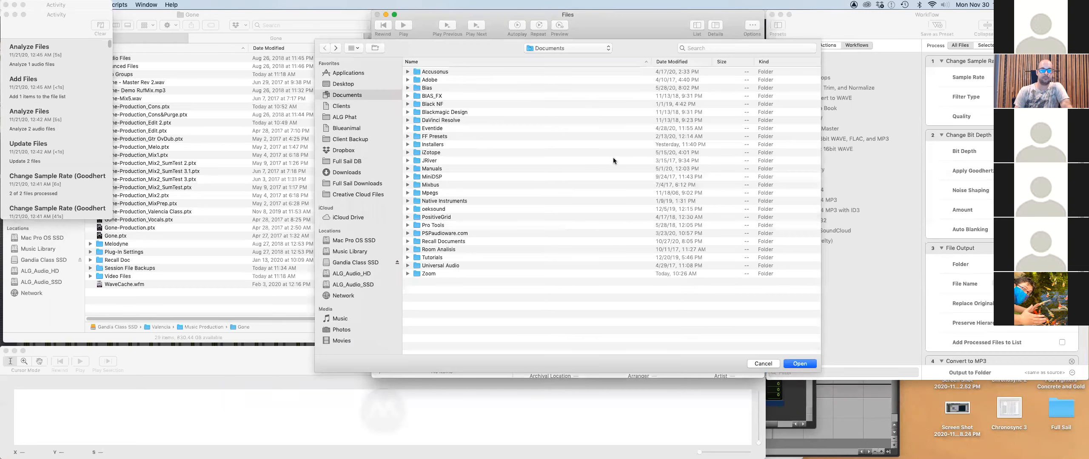
key("super+Tab")
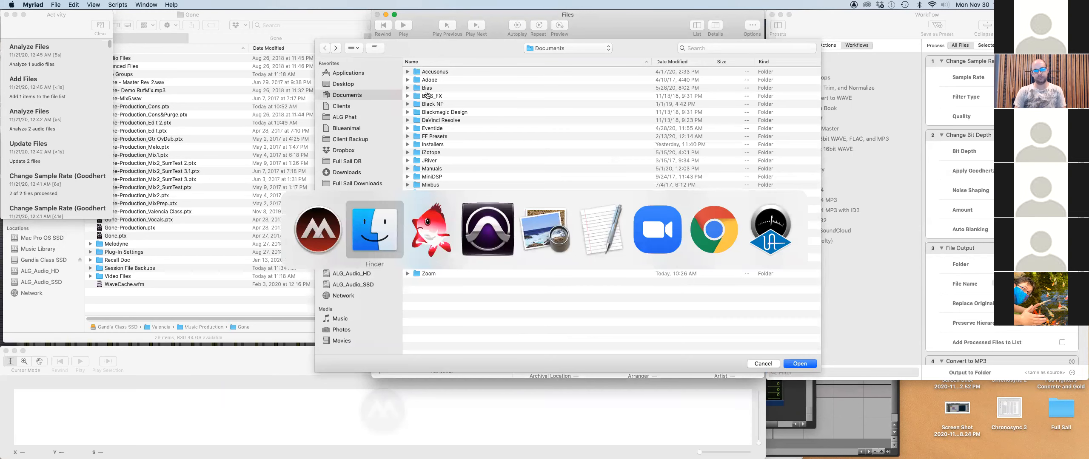
key("super+shift+Tab")
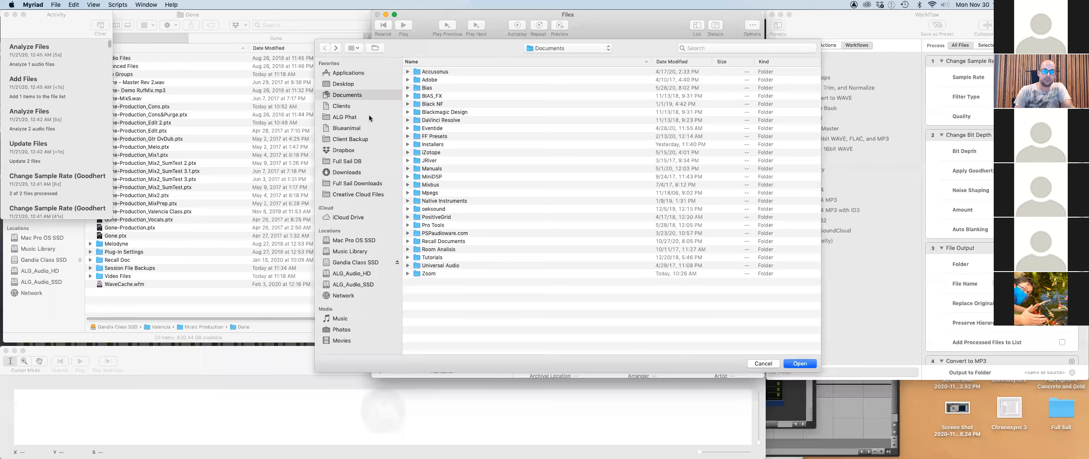
Try the Clients, Desktop, Documents, ALG Phat and Blueanimal locations, dismissing the can't-be-opened alerts.
left_click(357, 105)
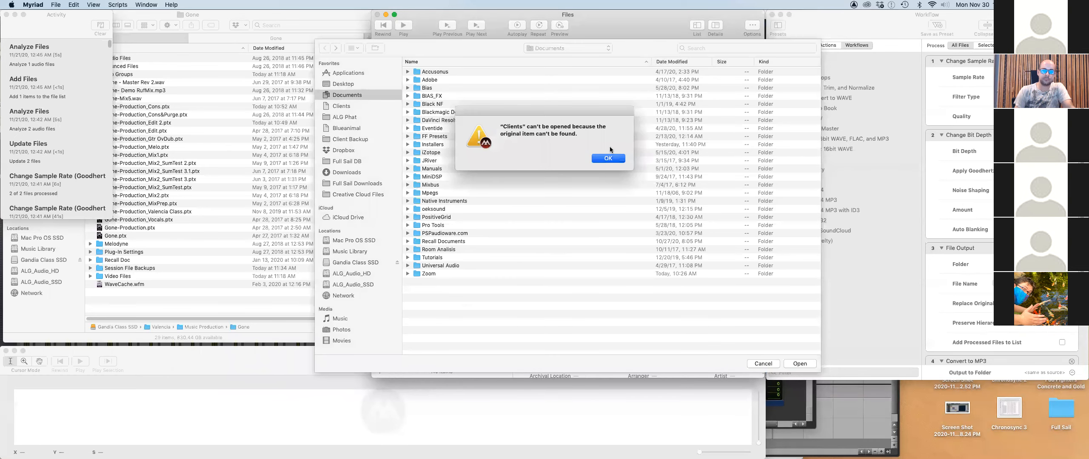
left_click(604, 158)
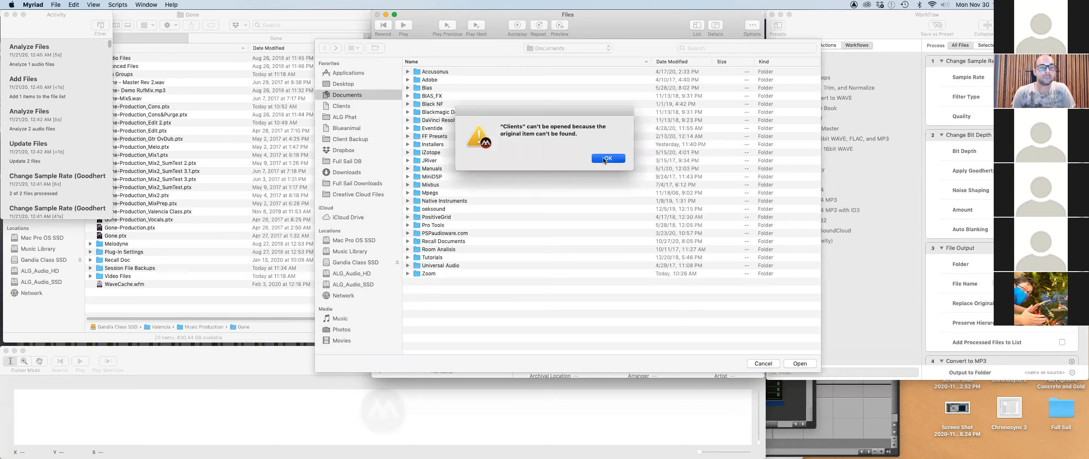
left_click(349, 85)
left_click(347, 94)
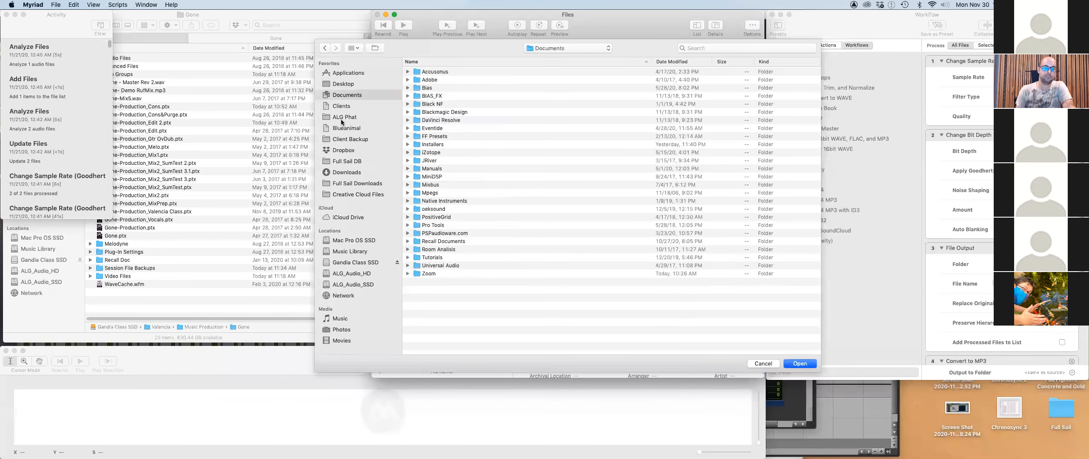
left_click(340, 118)
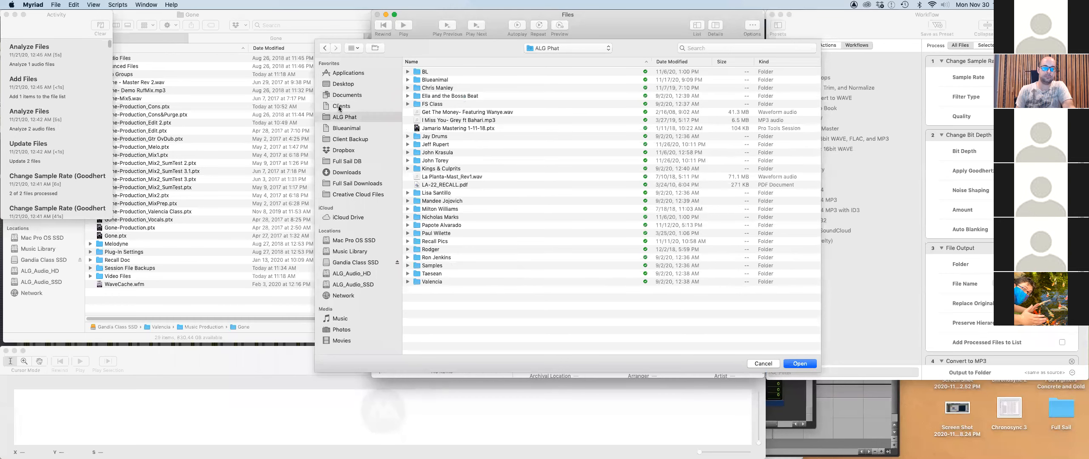
left_click(339, 108)
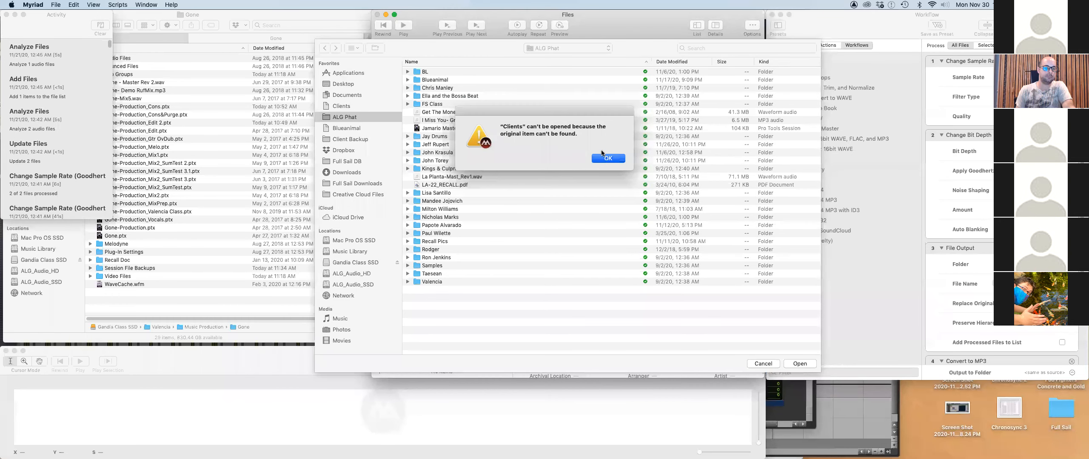
left_click(607, 159)
left_click(343, 129)
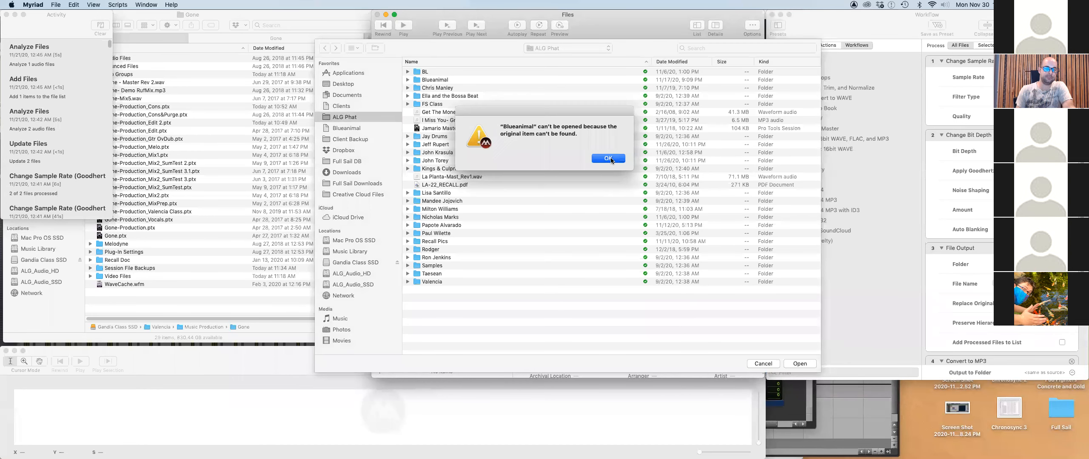
left_click(608, 159)
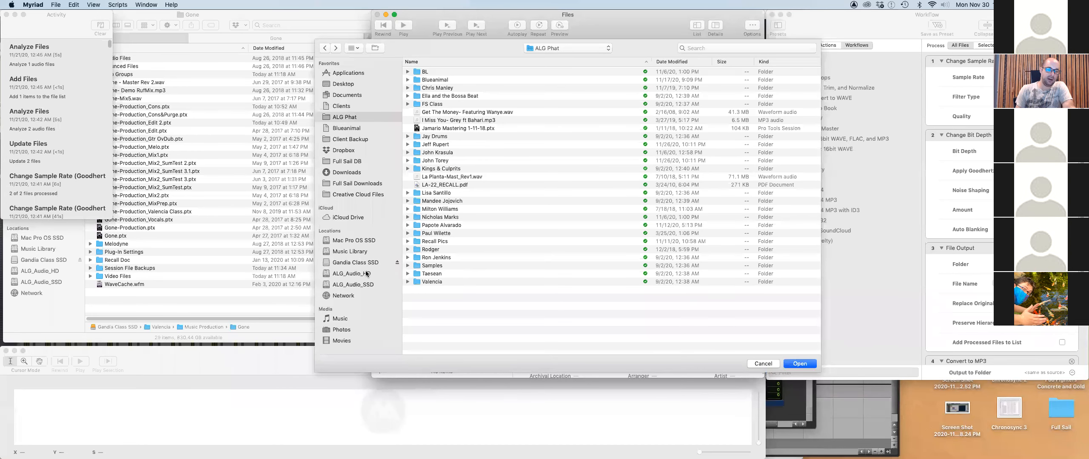
From ALG_Audio_HD > Clients > 2020 christmas album > carol of the bells > Bounced Files, add Carol of the Bells- Mix4.wav.
left_click(360, 274)
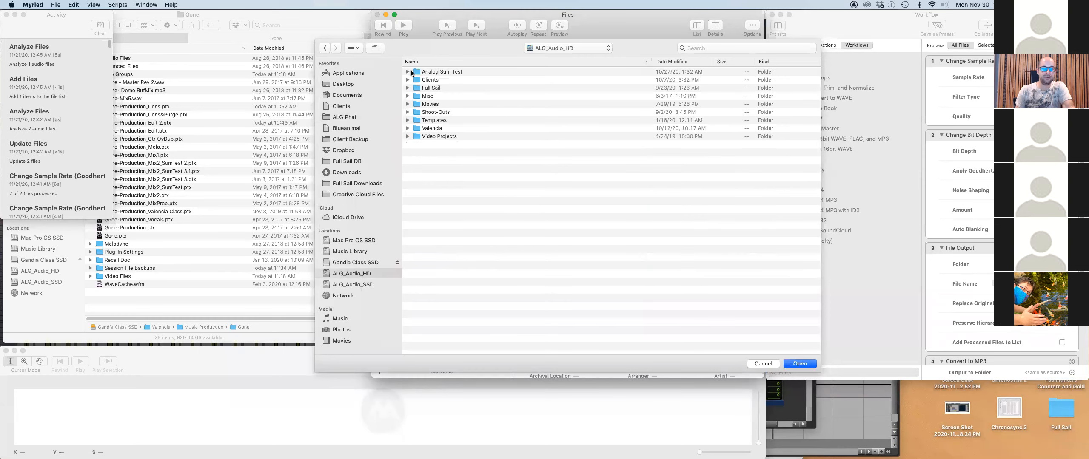
double_click(417, 80)
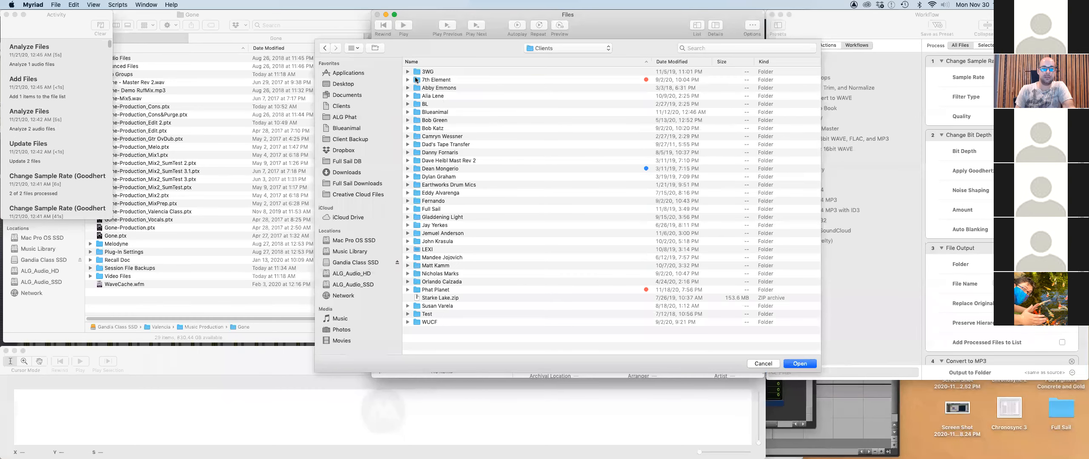
left_click(444, 275)
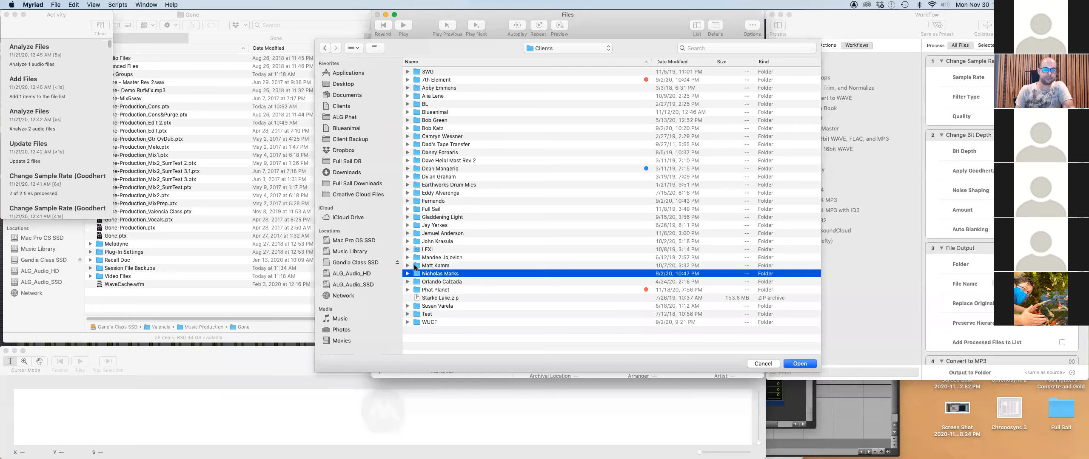
double_click(416, 274)
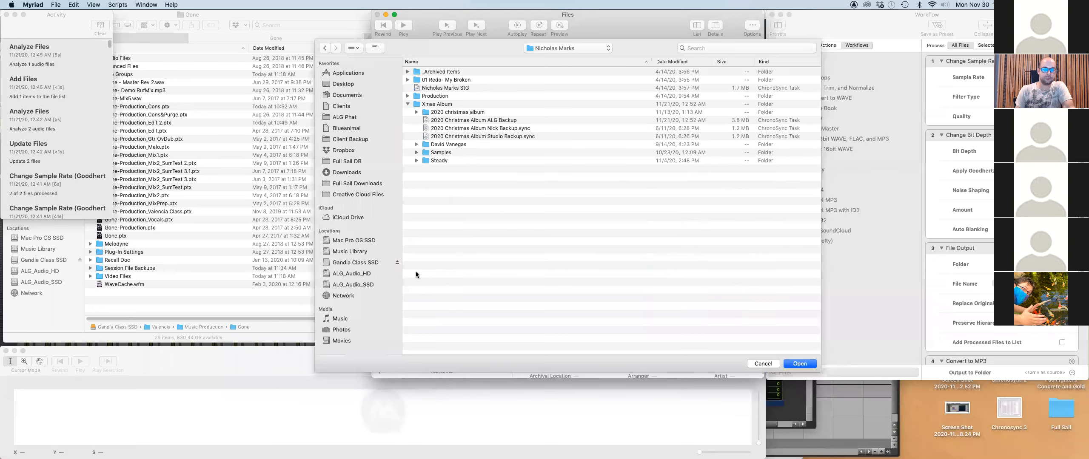
double_click(426, 112)
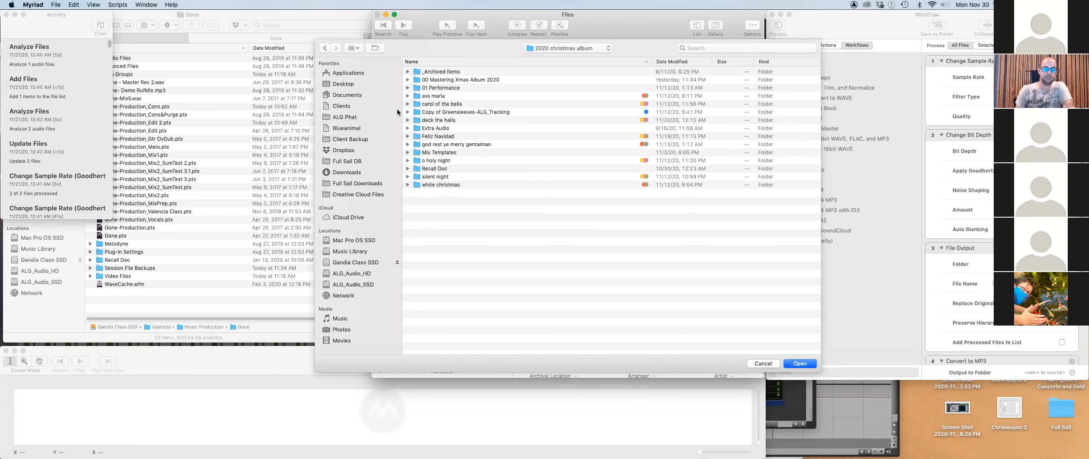
left_click(407, 80)
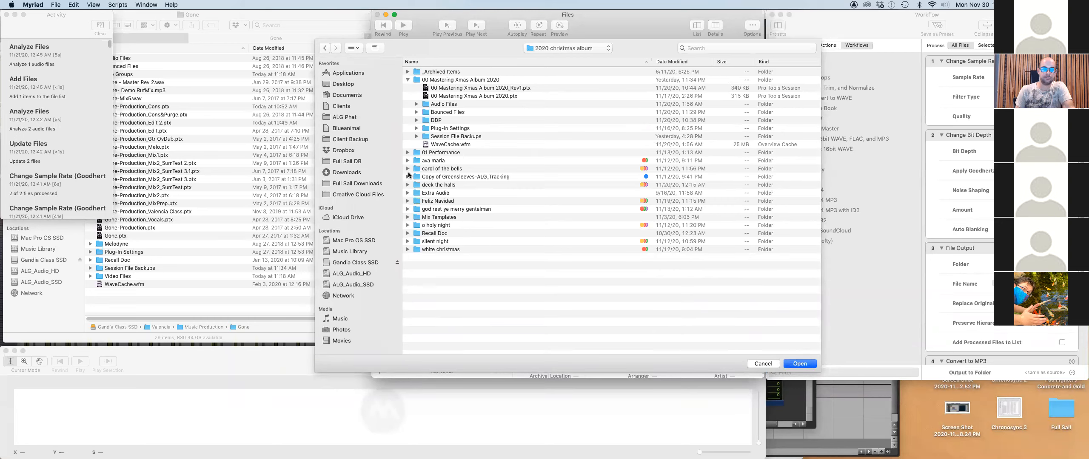
left_click(407, 168)
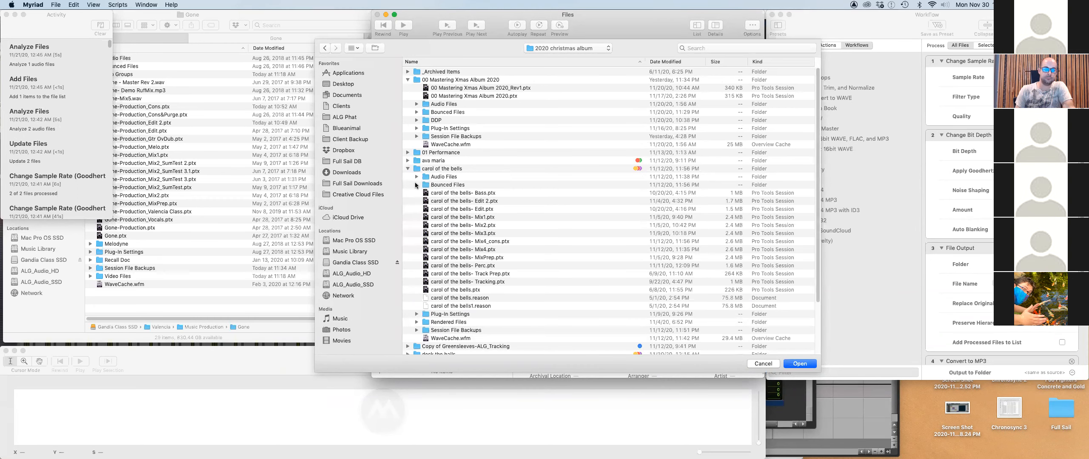
left_click(416, 185)
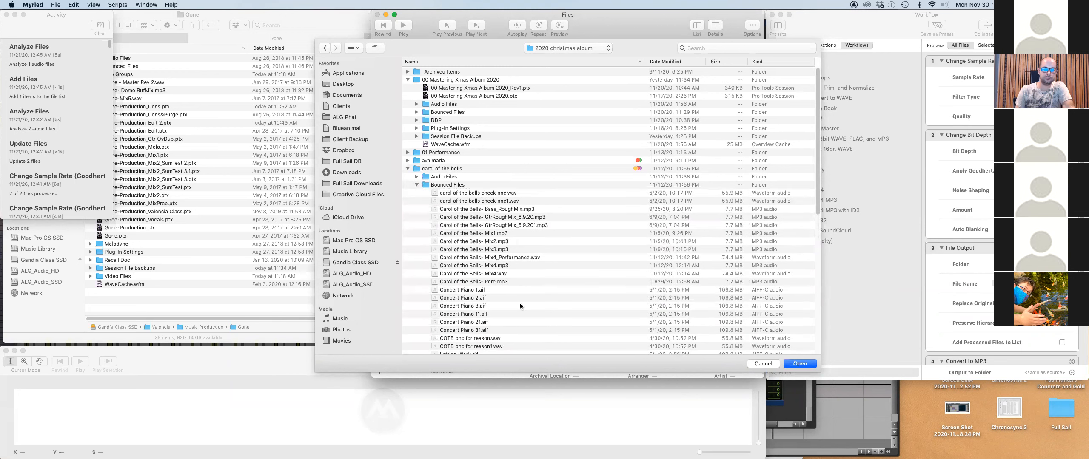
left_click(497, 274)
left_click(795, 364)
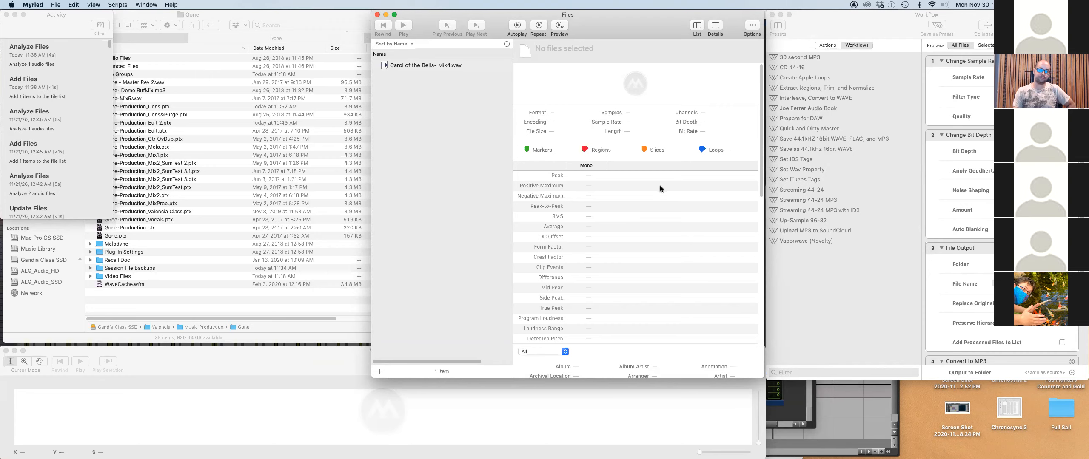
Load Carol of the Bells- Mix4.wav in Myriad to read its -20.2 LUFS loudness and -2.42 true peak.
left_click(449, 65)
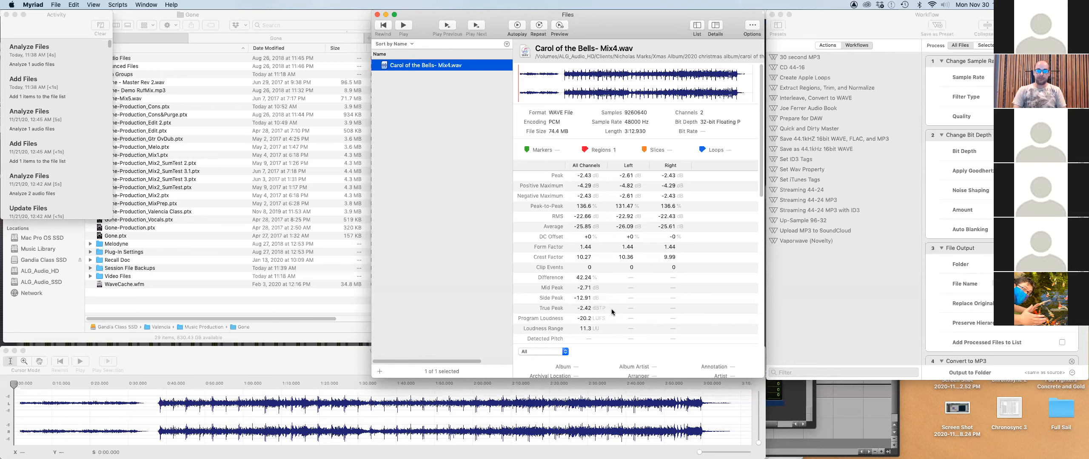
key("super+Tab")
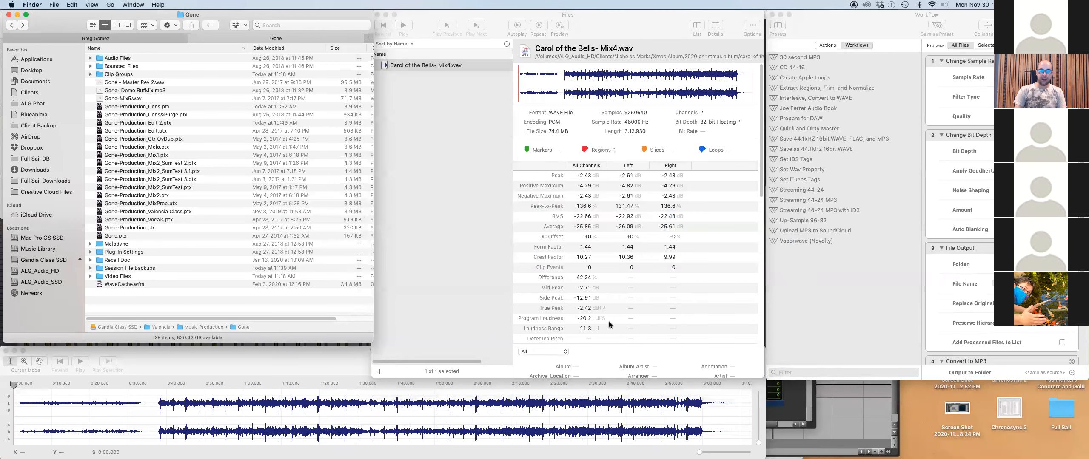
Highlight the Mastering line and the mix-to -16 LUFS, no-clipping requirement on the evaluation sheet.
key("super+Tab")
key("super+Tab")
key("super+Tab")
key("super+Tab")
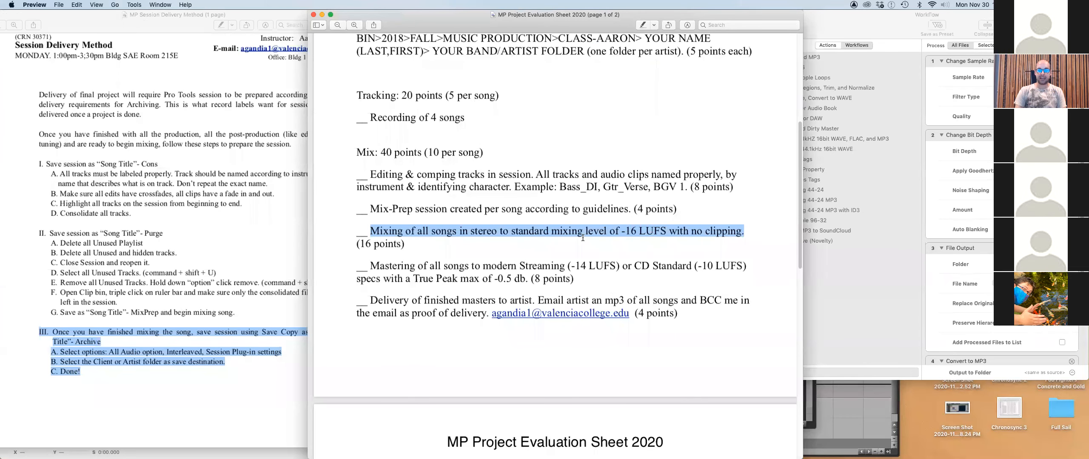
key("super+Tab")
key("super+Tab")
key("super+Tab")
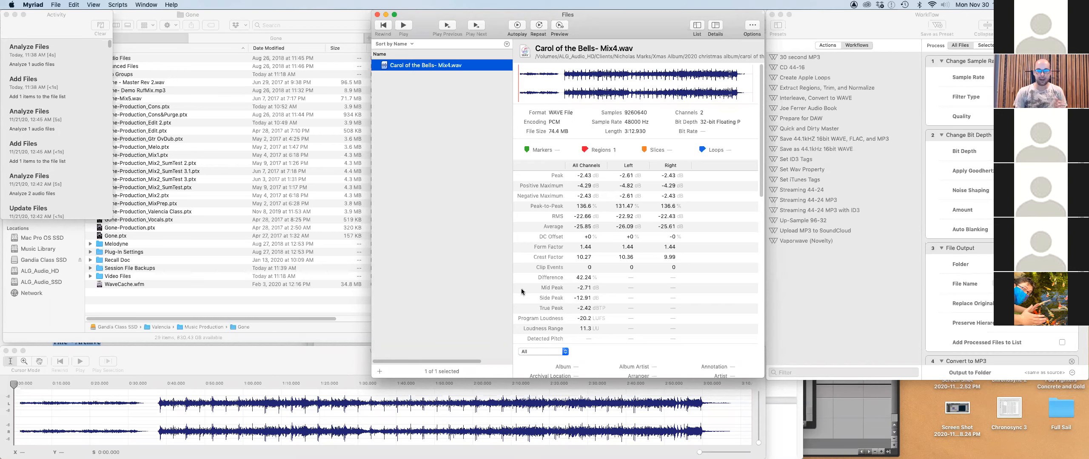
key("super+Tab")
key("super+Tab")
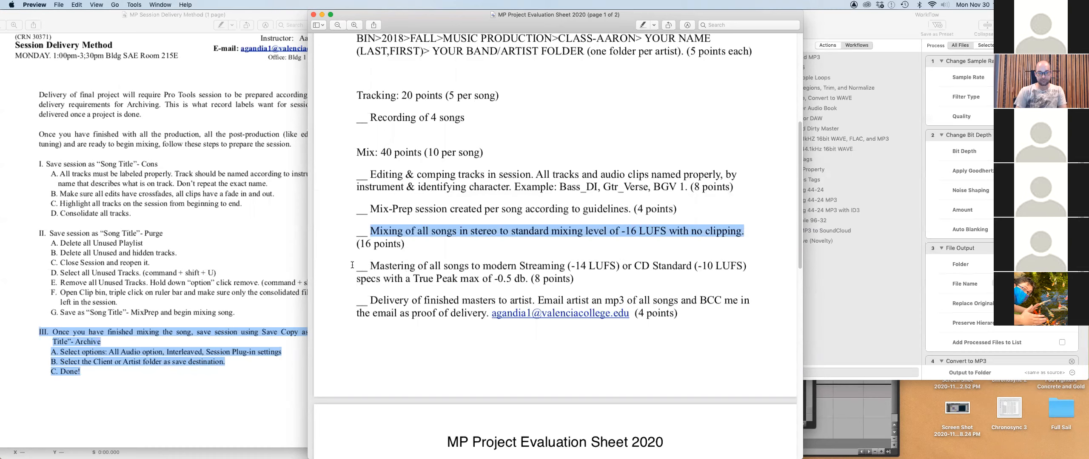
left_click_drag(353, 265, 579, 280)
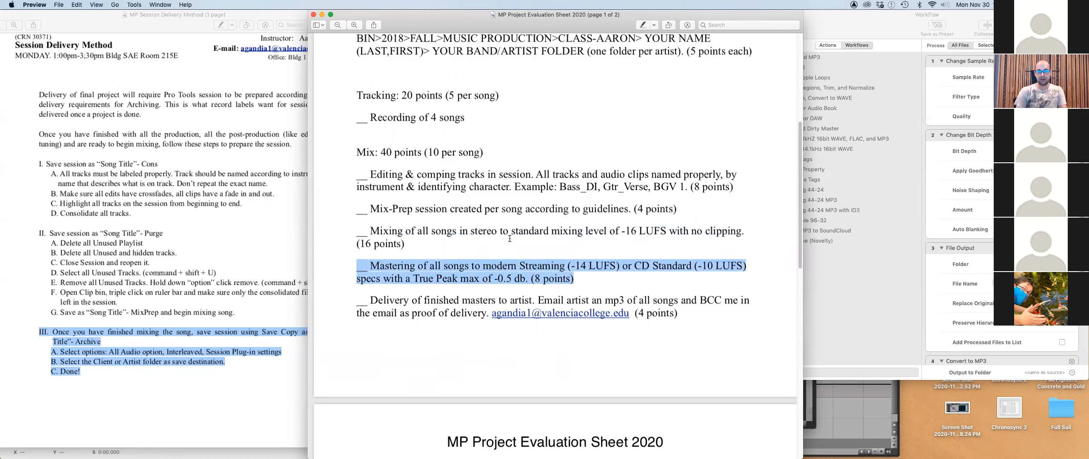
left_click_drag(369, 227, 415, 243)
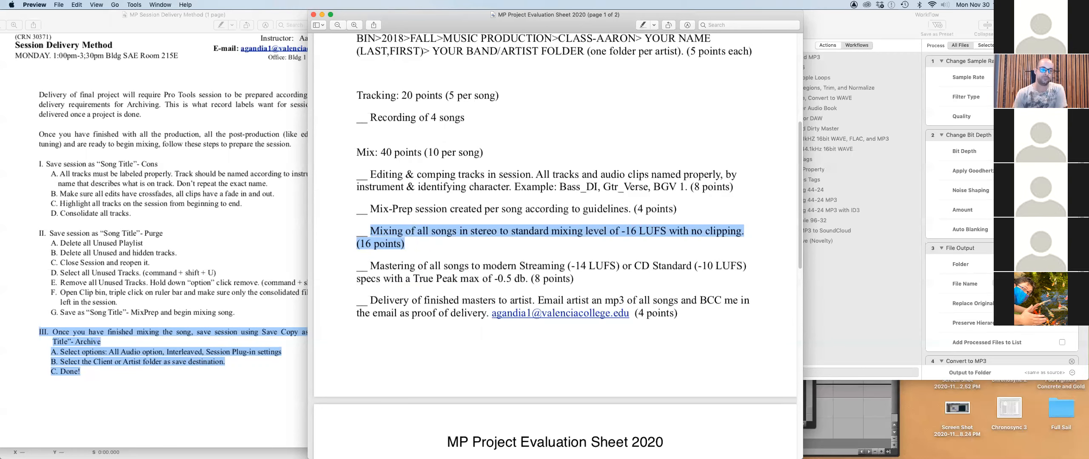
key("super+Tab")
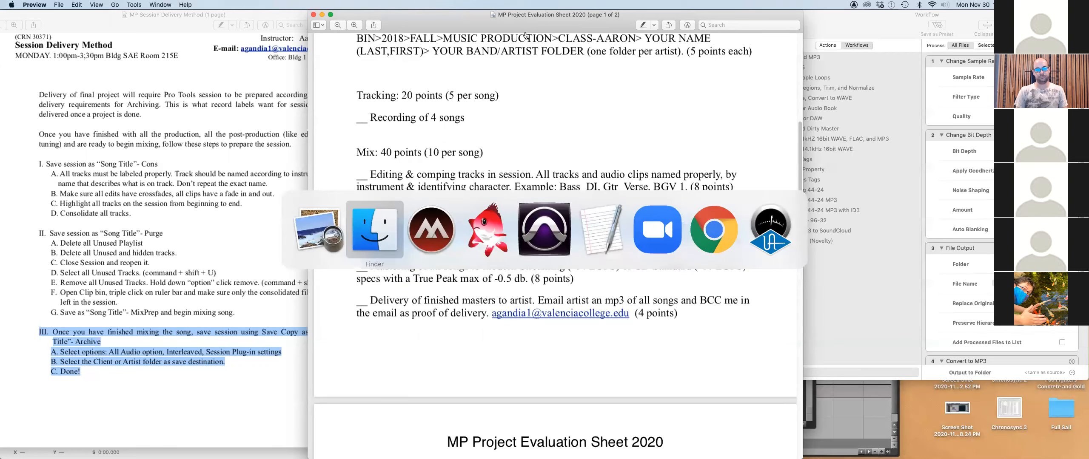
key("super+Tab")
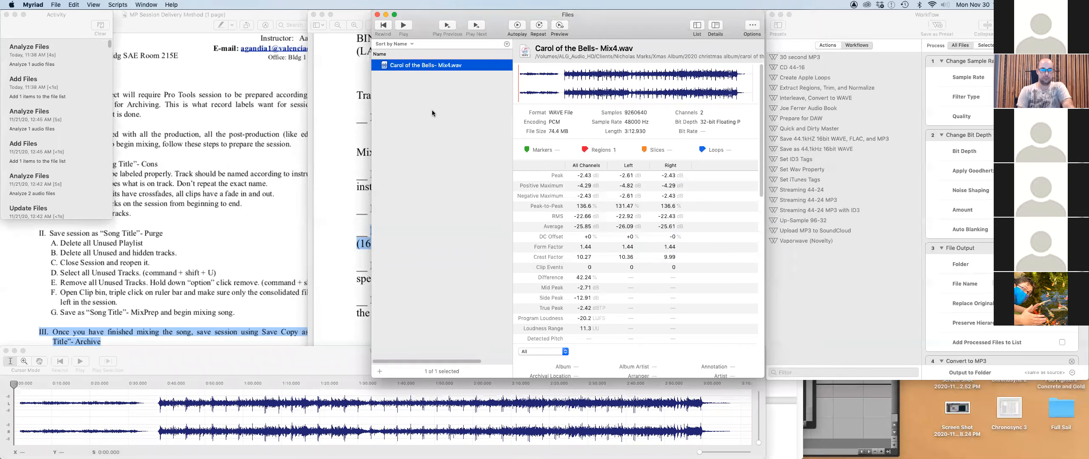
Remove the analysed bounce from Myriad's file list, then hide Myriad and Preview.
key("Delete")
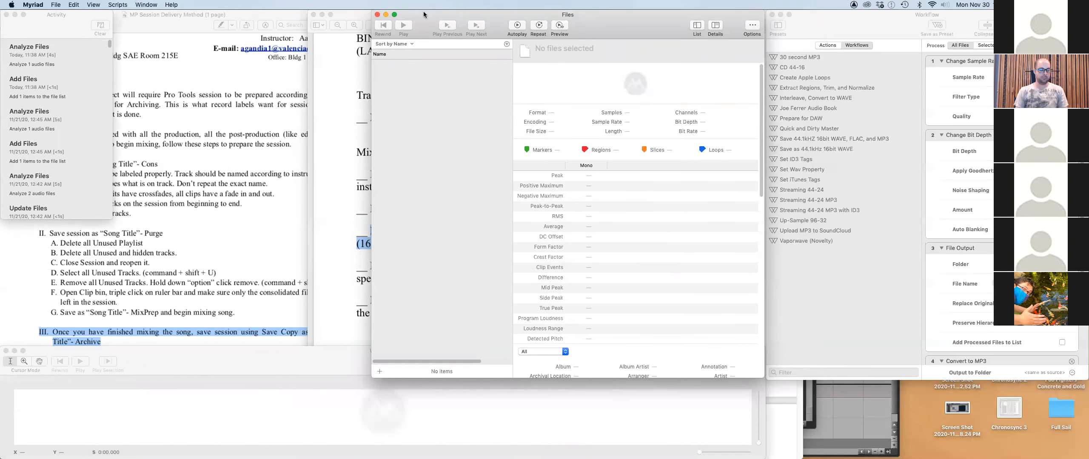
key("super+q")
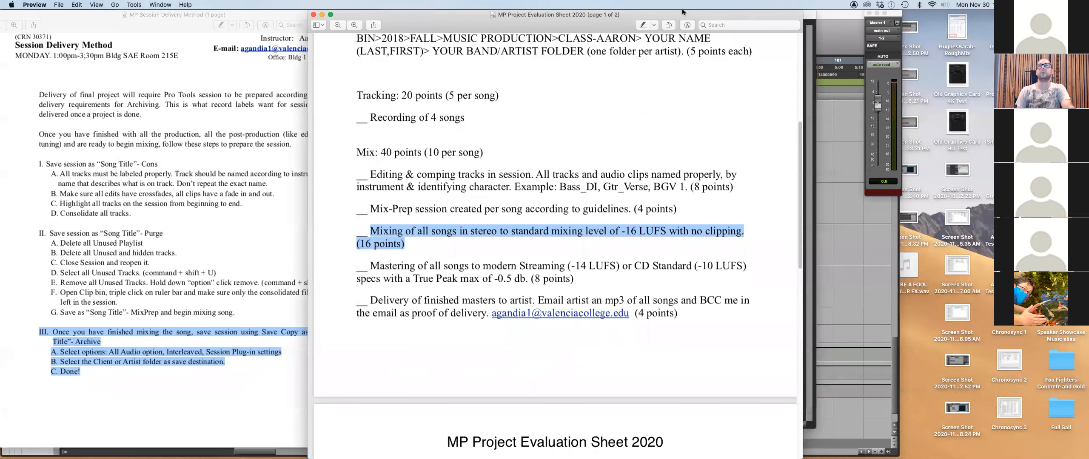
key("super+q")
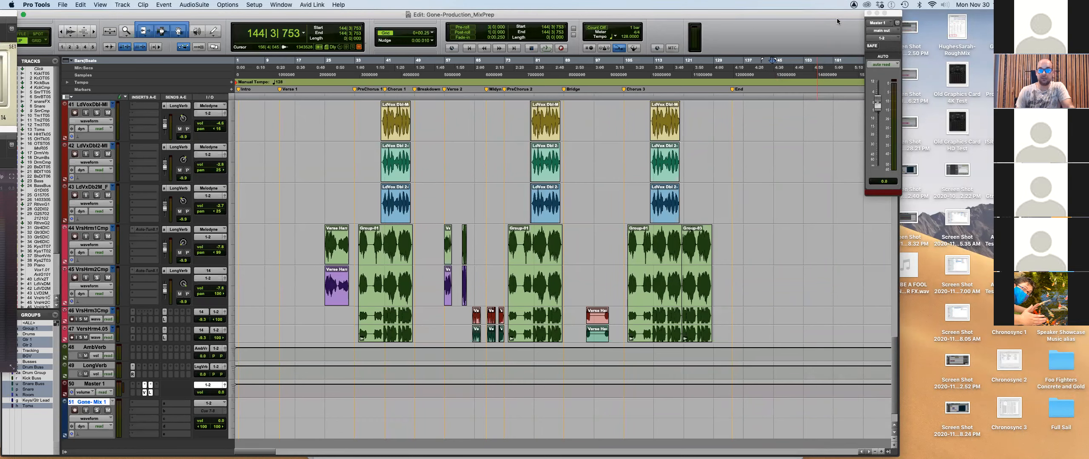
Toggle between the Edit and Mix windows, ending with the full Mix window focused.
key("super+equal")
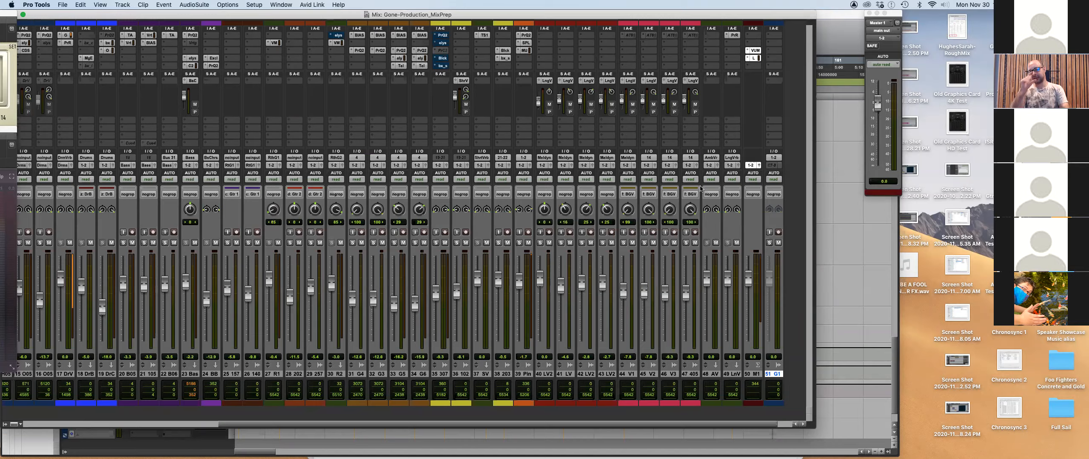
key("super+equal")
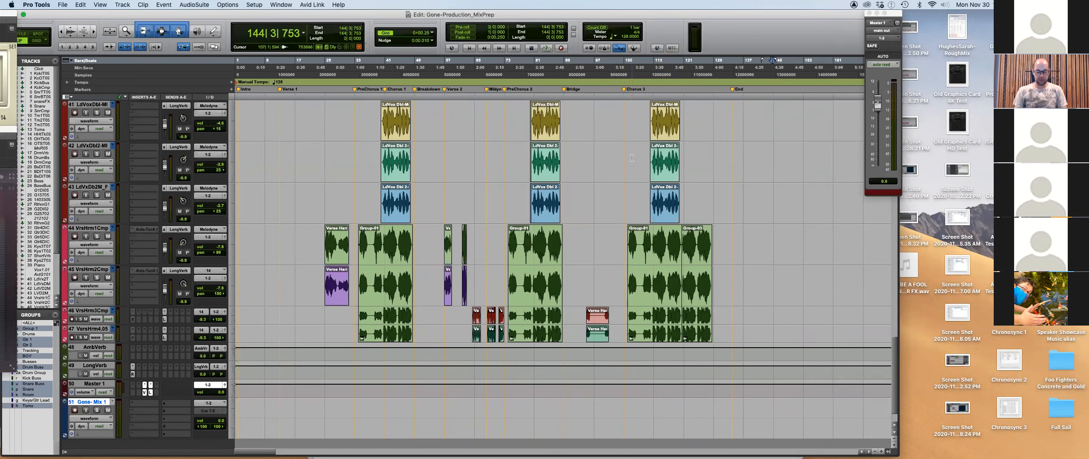
key("super+equal")
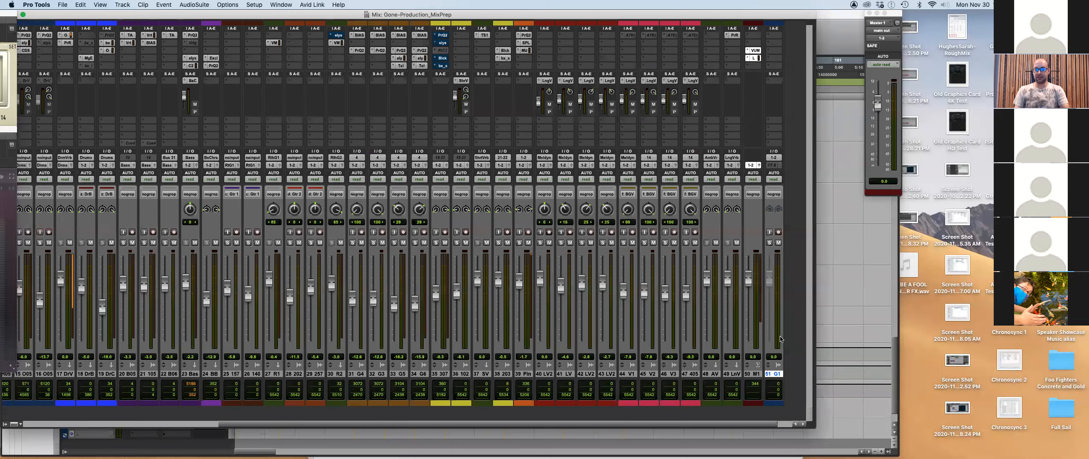
key("super+equal")
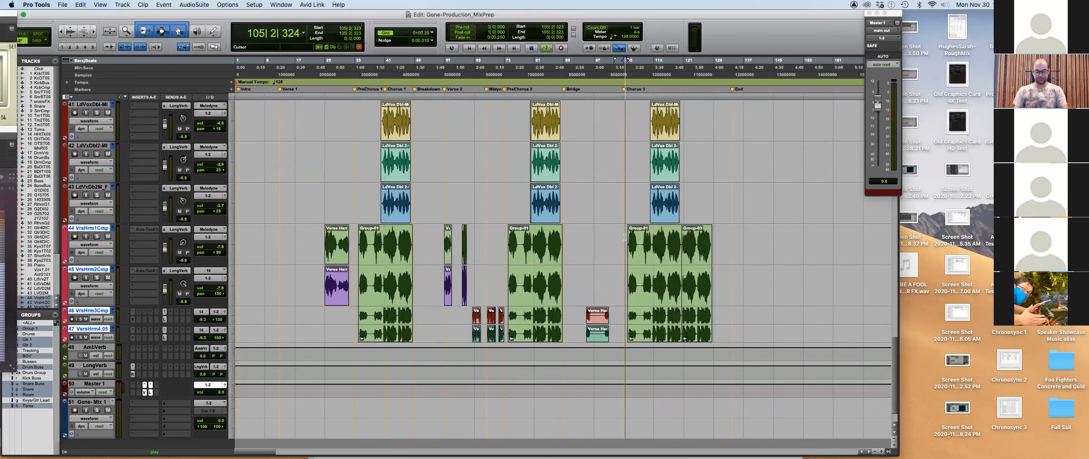
key("super+equal")
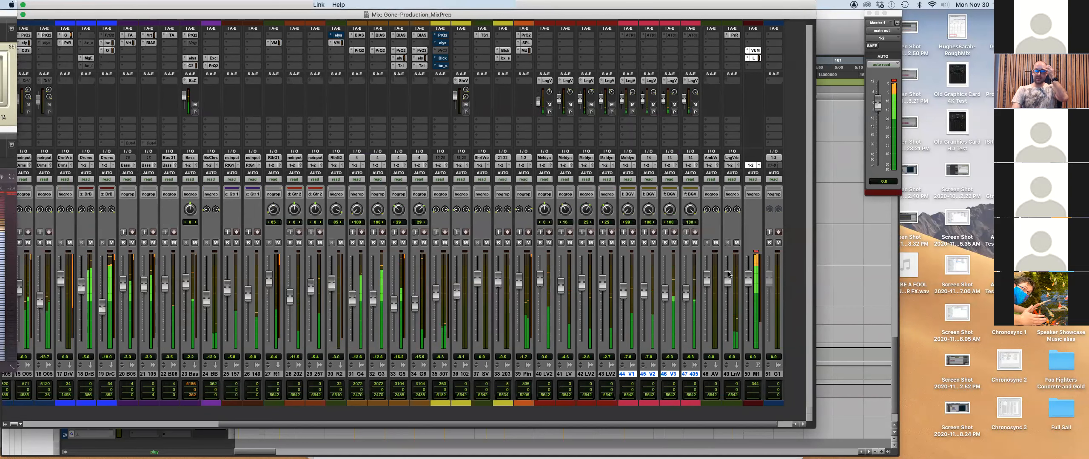
left_click(869, 13)
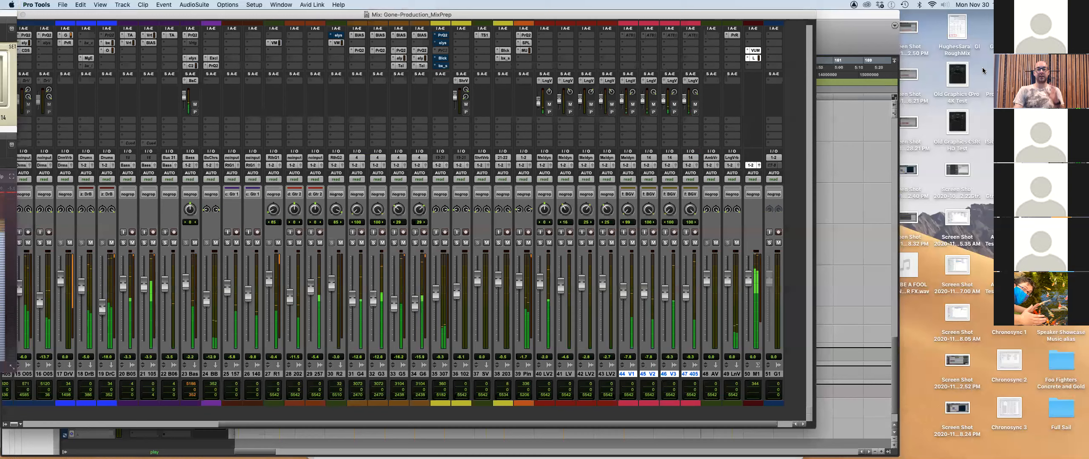
Insert Youlean Loudness Meter 2 (stereo) on an empty Master 1 insert slot.
left_click(748, 34)
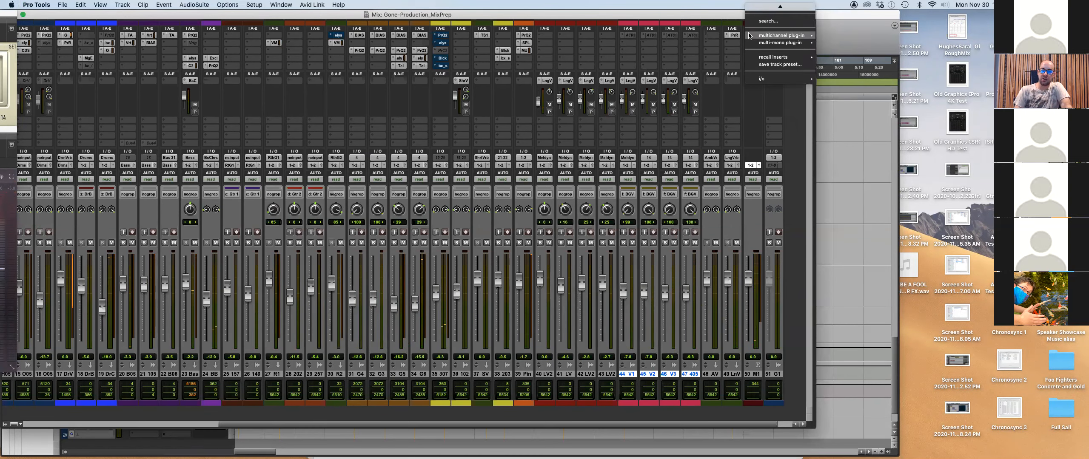
mouse_move(772, 36)
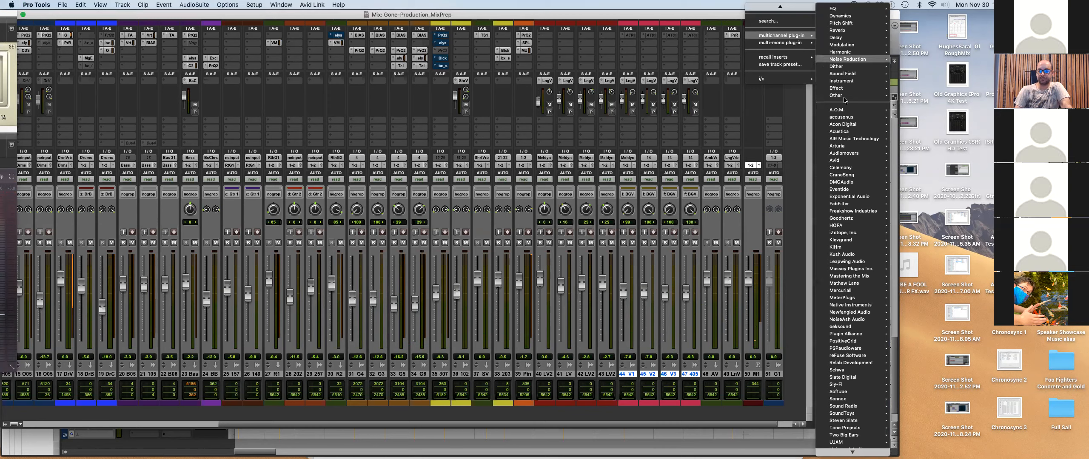
mouse_move(841, 98)
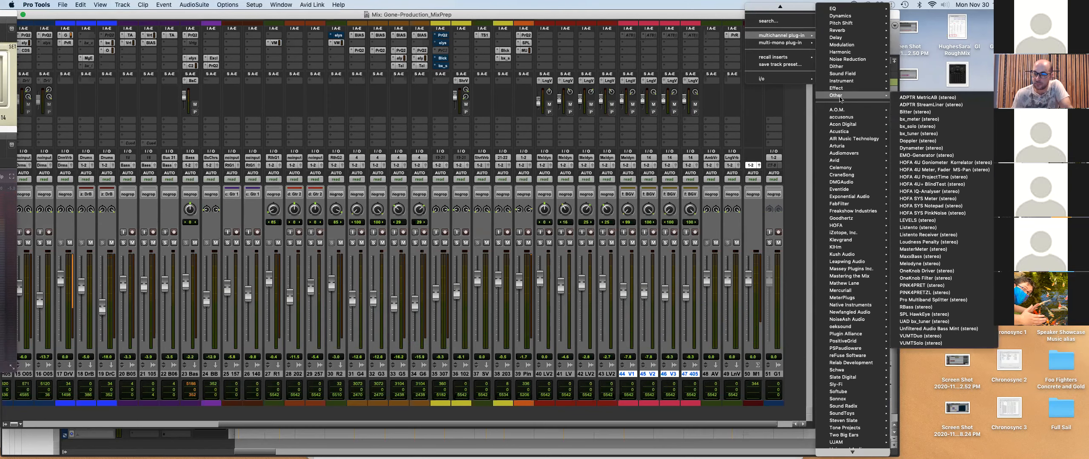
mouse_move(843, 438)
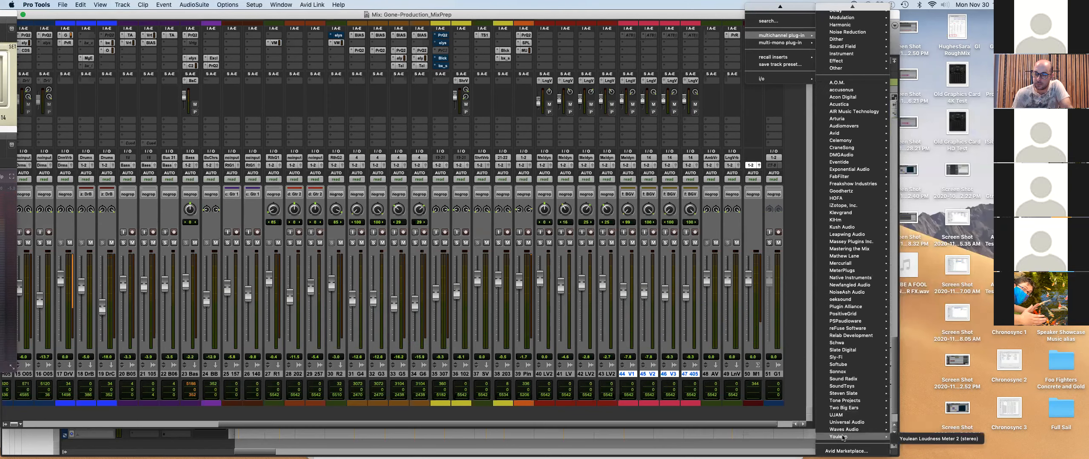
left_click(906, 439)
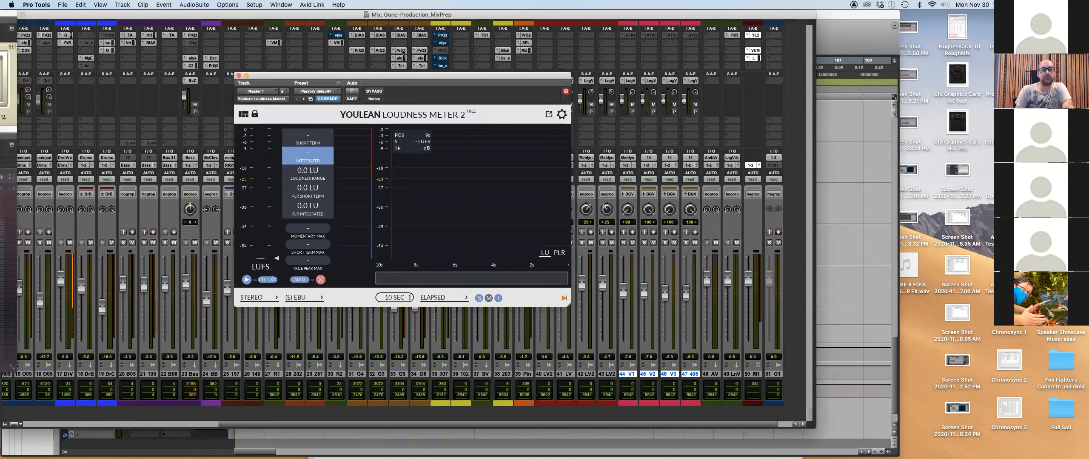
Reposition and enlarge the Youlean meter window, then play the mix until it reads -14.3 LUFS integrated.
left_click_drag(401, 72, 452, 78)
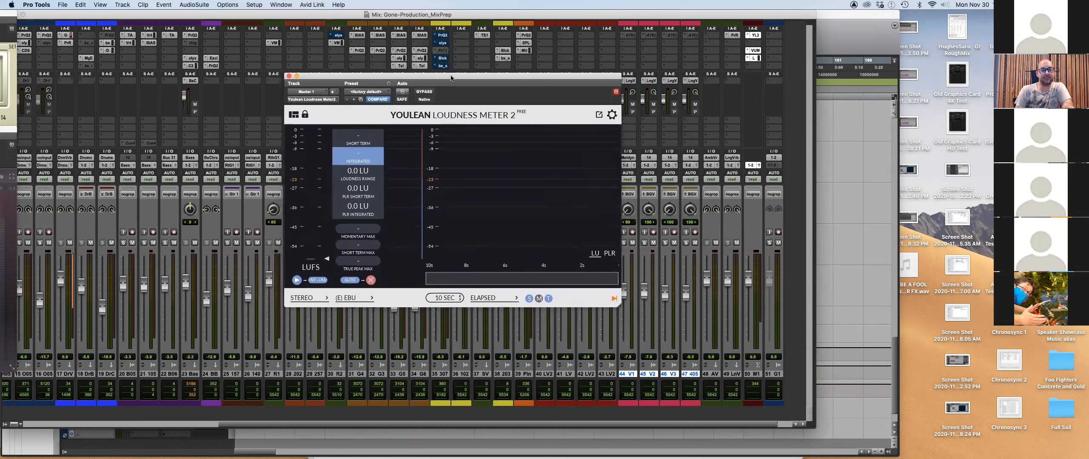
left_click_drag(644, 321, 757, 367)
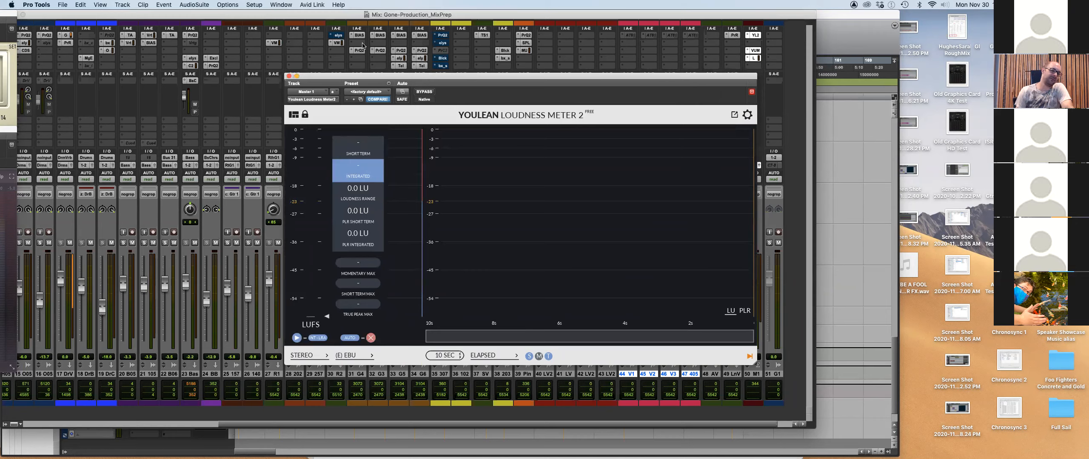
left_click_drag(368, 75, 368, 72)
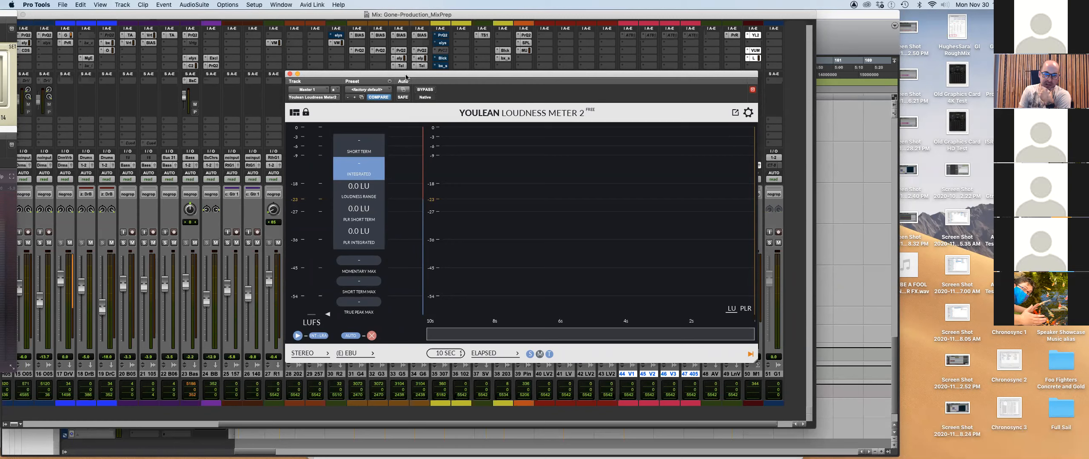
left_click_drag(314, 75, 314, 58)
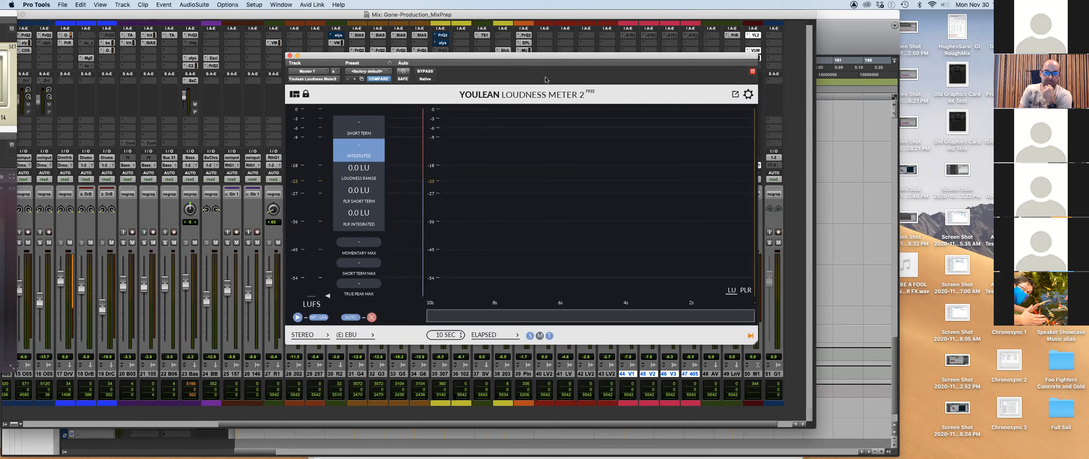
key("space")
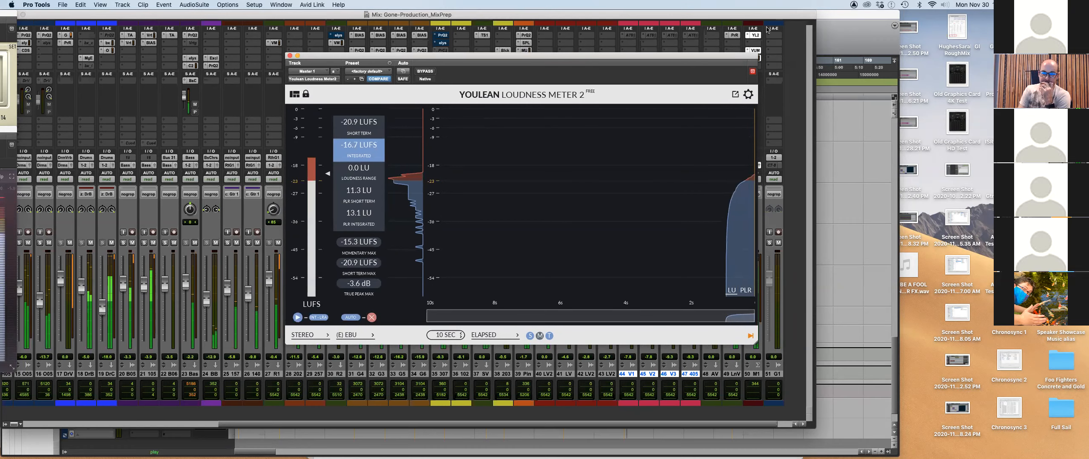
left_click_drag(725, 59, 598, 65)
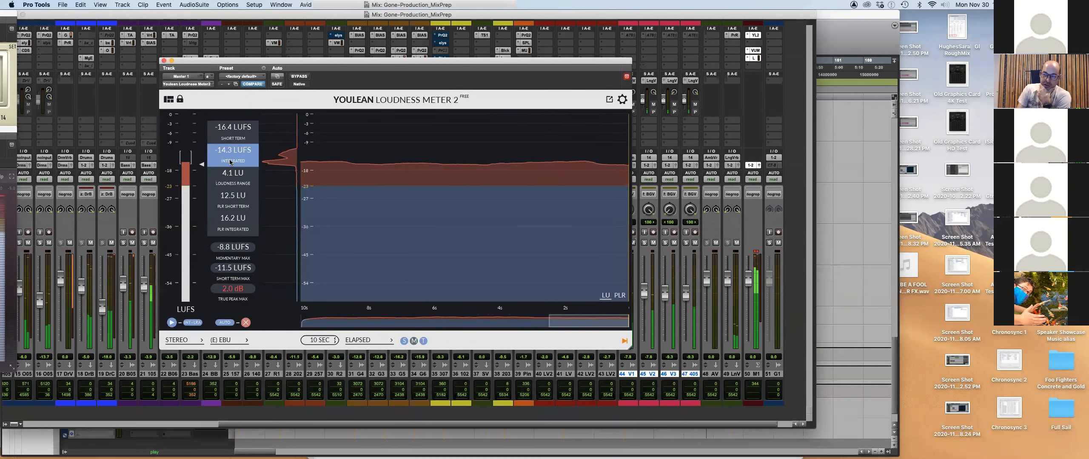
Let the meter hold -14.3 LUFS integrated, then open the plug-in menu on the next Master 1 insert.
mouse_move(373, 118)
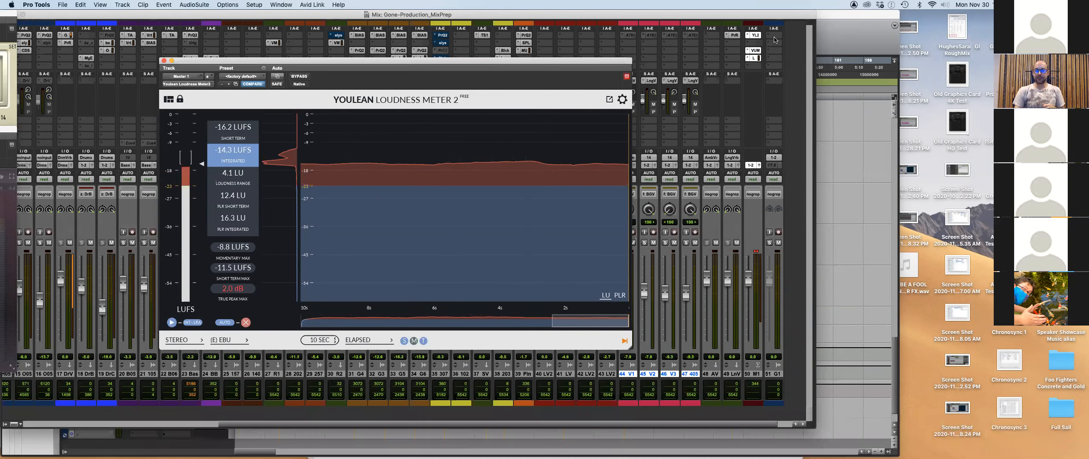
left_click(747, 43)
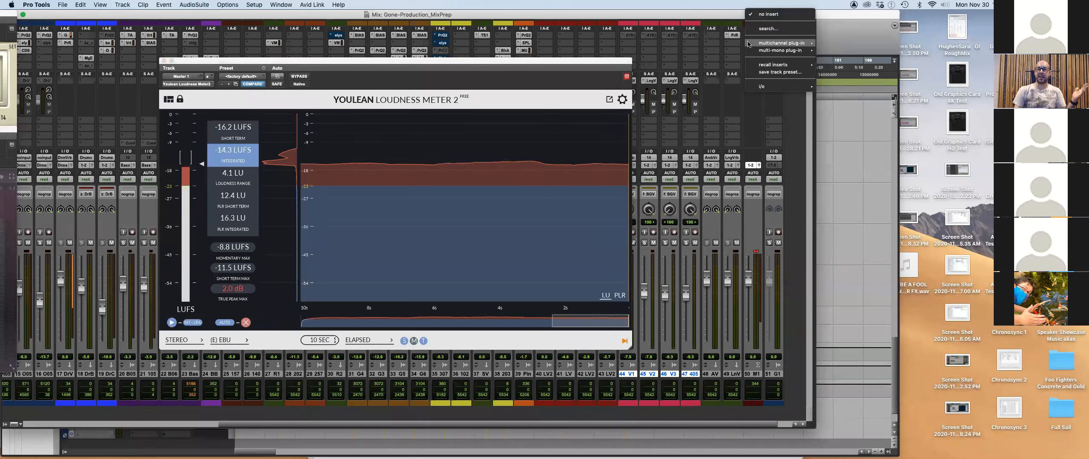
Choose Plugin Alliance > Shadow Hills Class A Mastering (stereo) for the master insert.
mouse_move(782, 43)
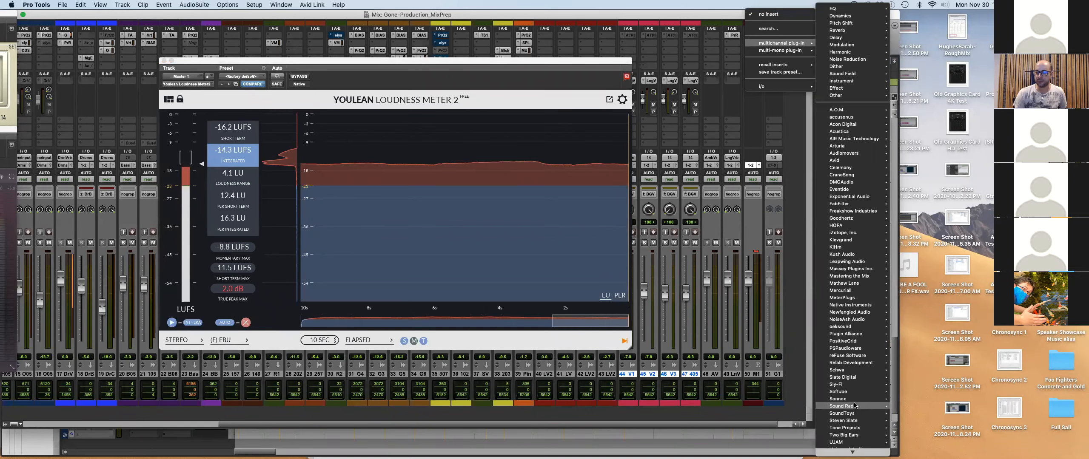
mouse_move(856, 364)
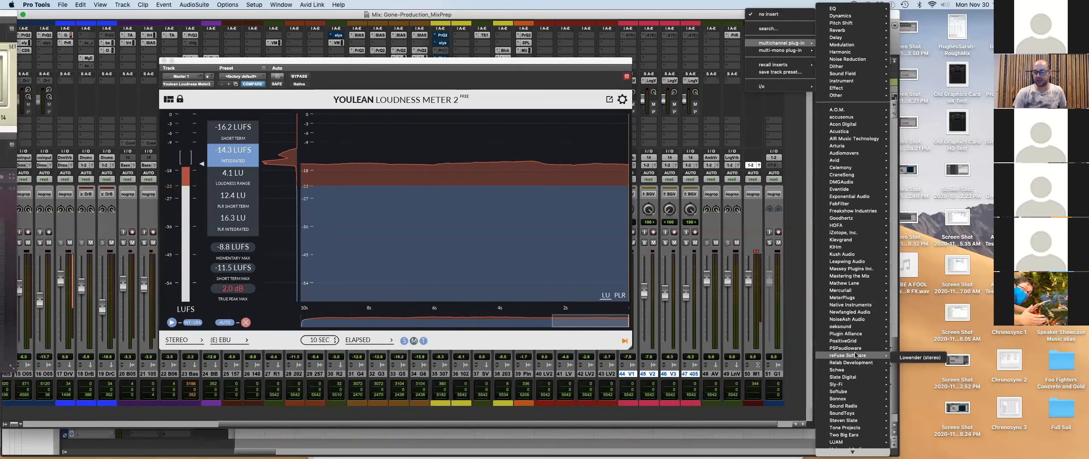
mouse_move(886, 335)
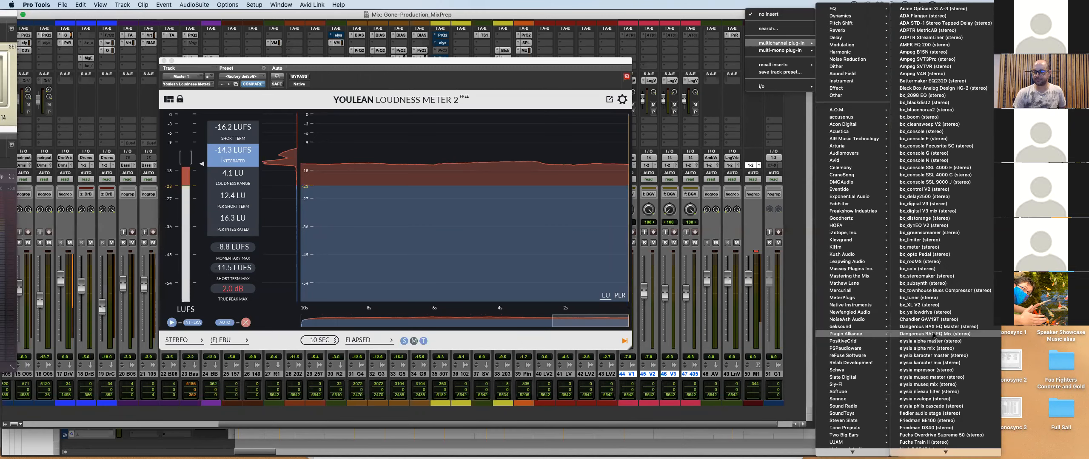
mouse_move(938, 452)
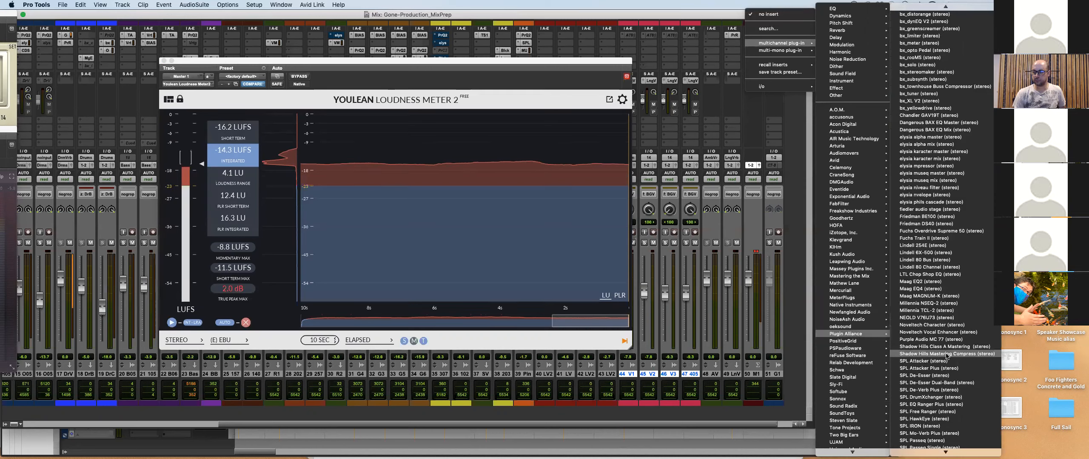
left_click(946, 348)
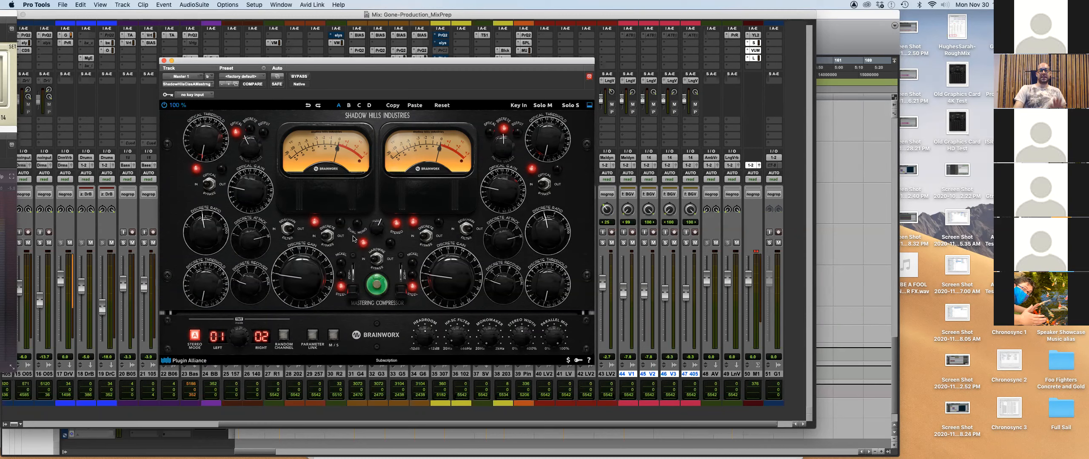
Shift the Shadow Hills compressor window to uncover the inserts, then close it.
left_click_drag(364, 61, 336, 59)
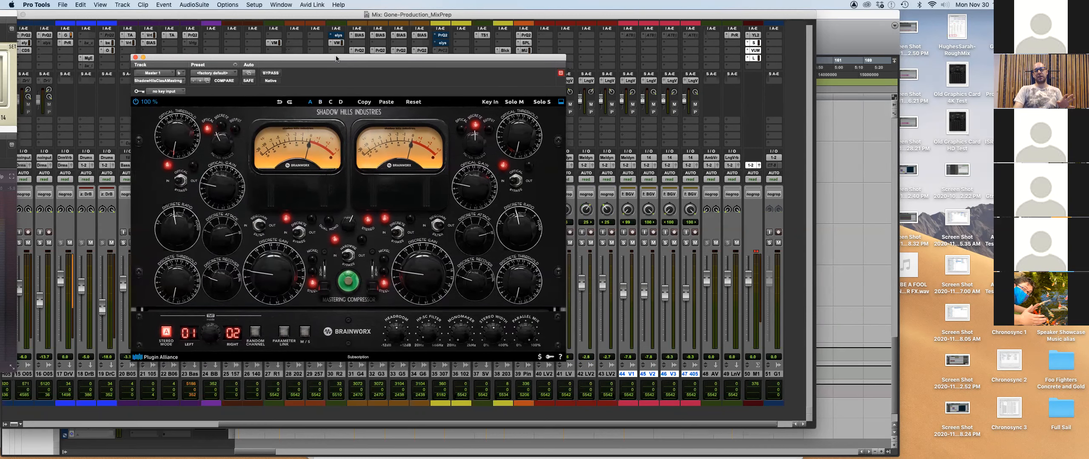
left_click(759, 255)
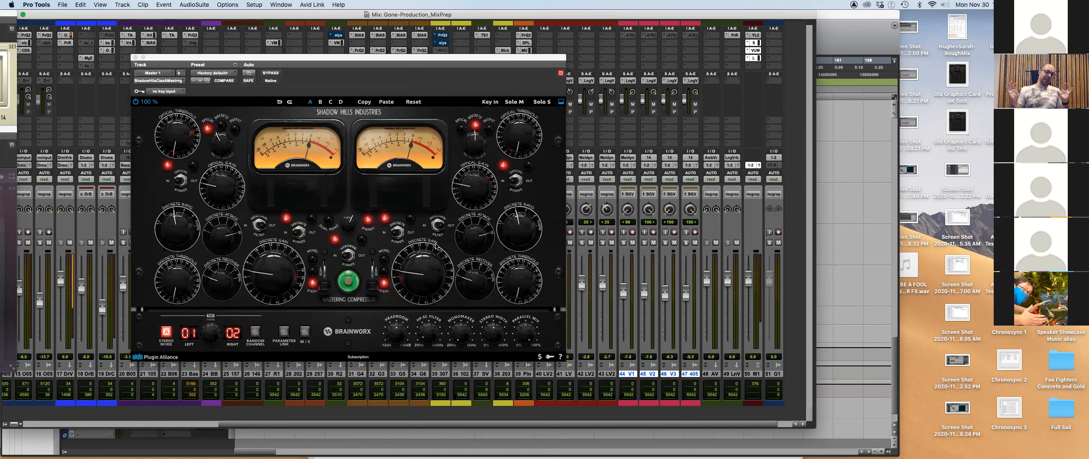
left_click_drag(443, 62, 445, 87)
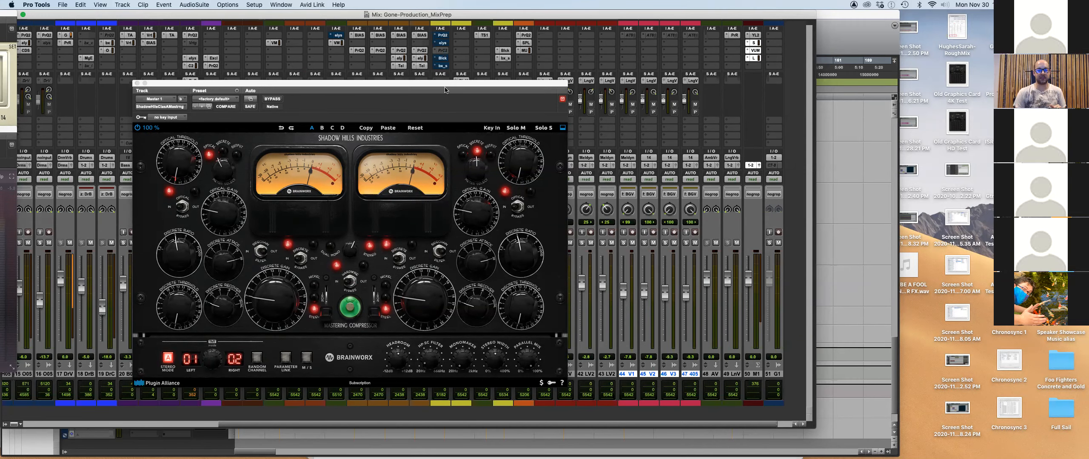
left_click(136, 83)
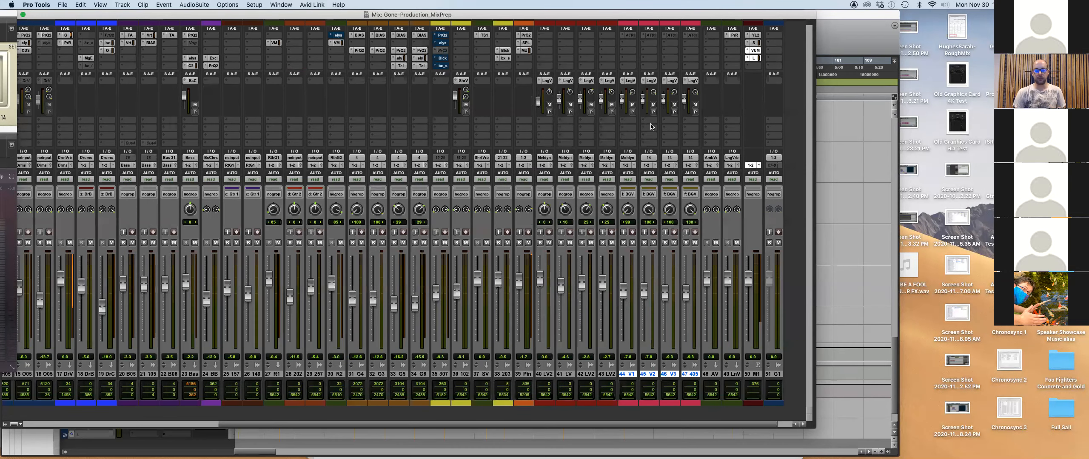
Clear the track 50 insert, bring the Youlean meter (-14.3 LUFS integrated) into view, and switch to Preview.
left_click(754, 43)
left_click(761, 14)
left_click(754, 37)
left_click_drag(418, 78, 499, 109)
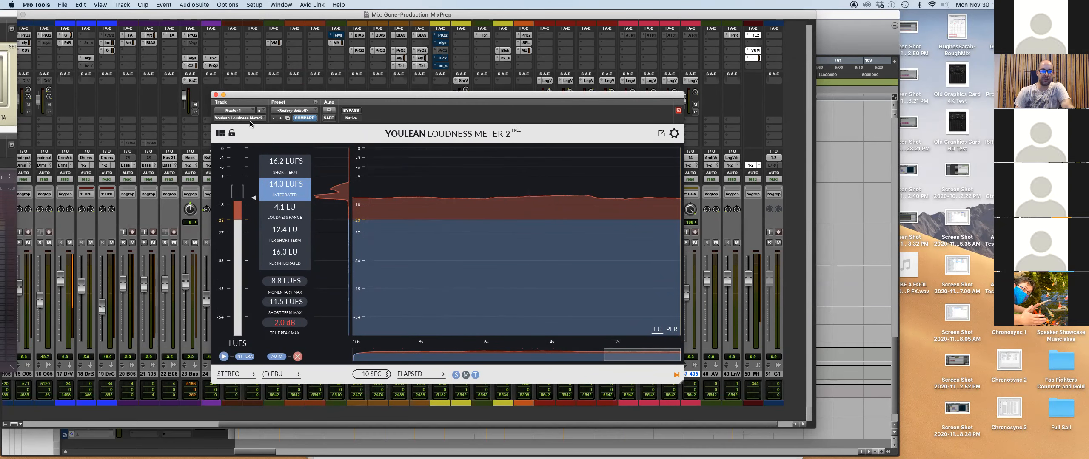
key("super+Tab")
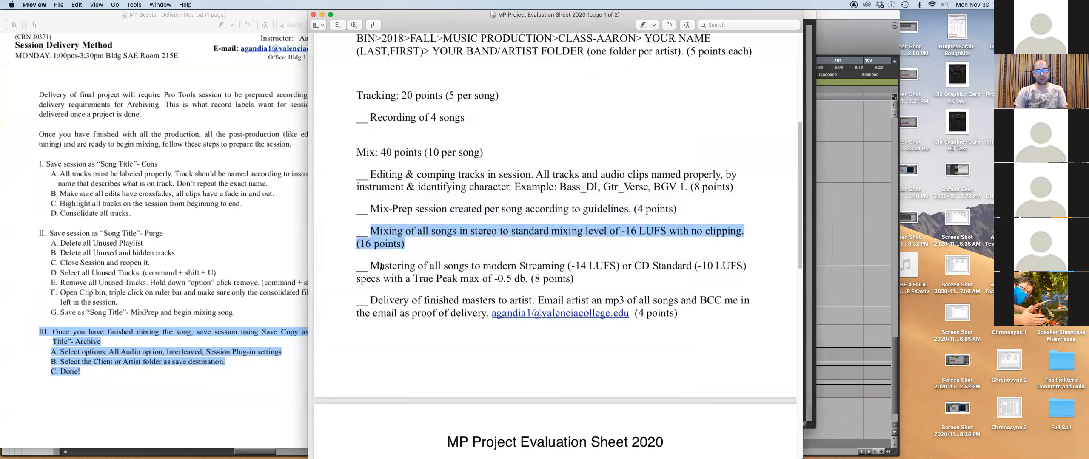
Highlight 'Streaming (-14 LUFS)' within the Mastering requirement paragraph of the evaluation PDF.
left_click_drag(370, 267, 589, 284)
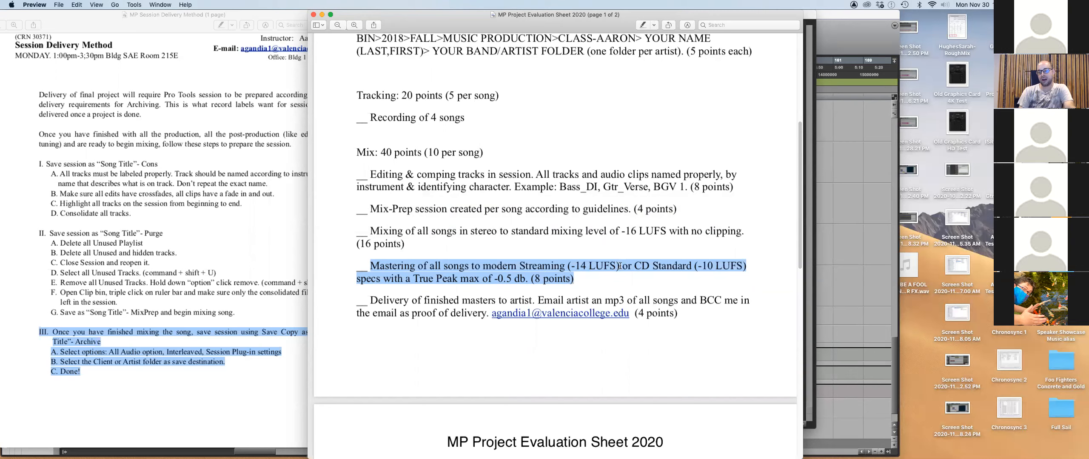
left_click(619, 267)
left_click_drag(619, 266, 515, 267)
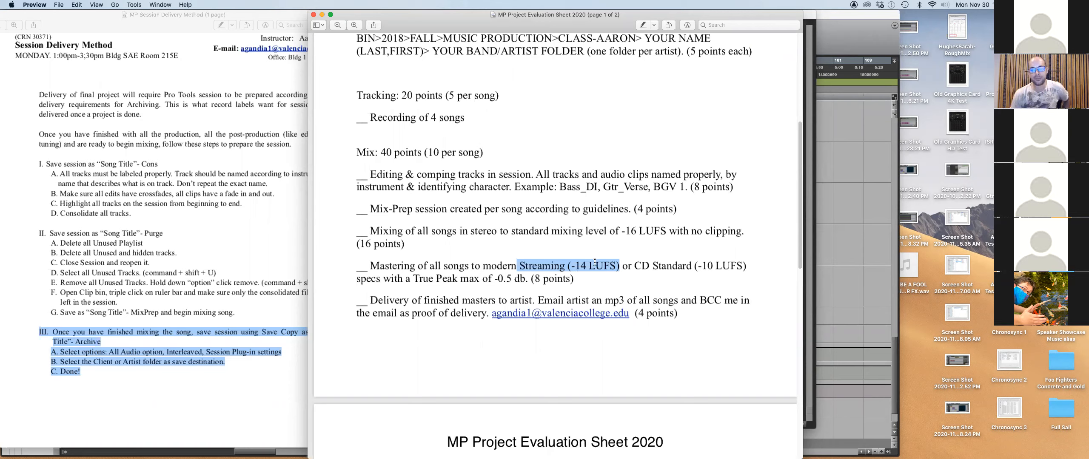
Select 'CD Standard (-10 LUFS) specs with a True Peak max of -0.5 db' in the PDF.
left_click_drag(634, 263, 574, 279)
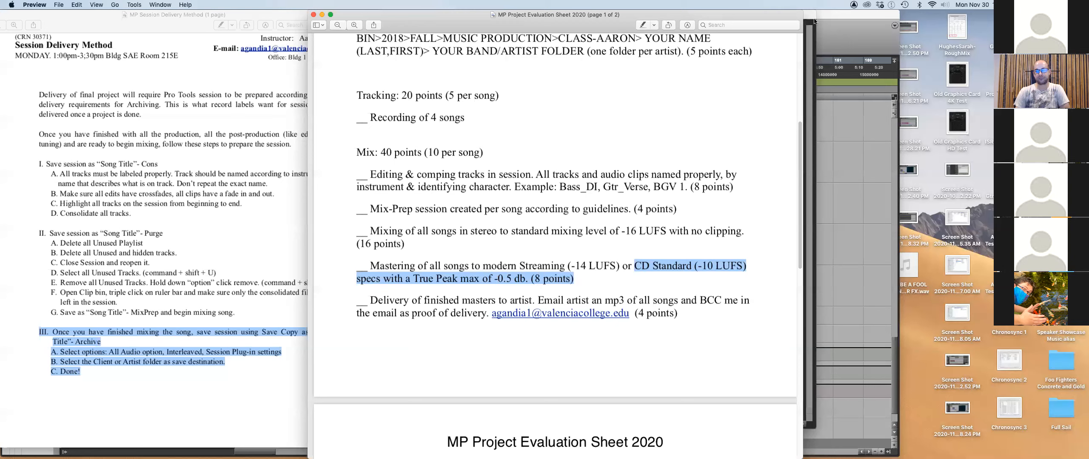
Back in the Pro Tools Mix window, move YL2 to the Master's sixth insert and center Pro-L.
left_click(845, 26)
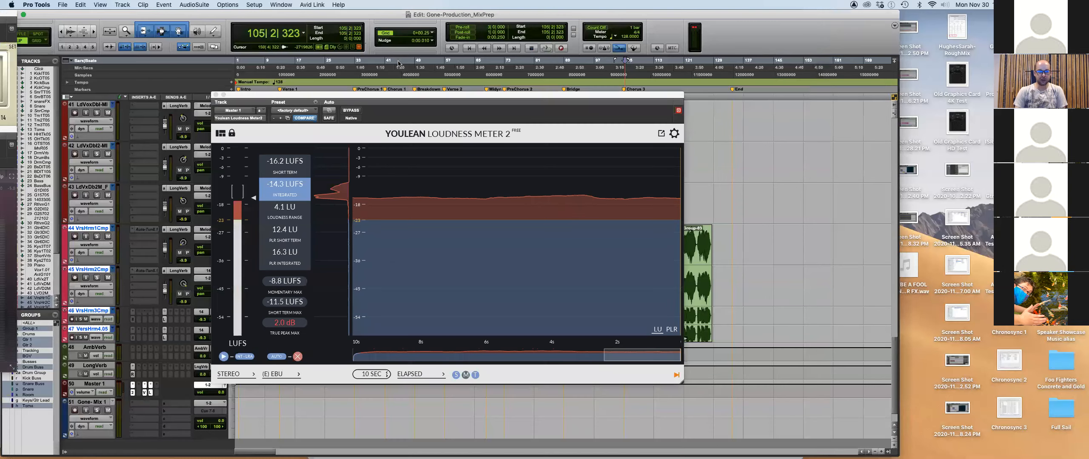
key("super+equal")
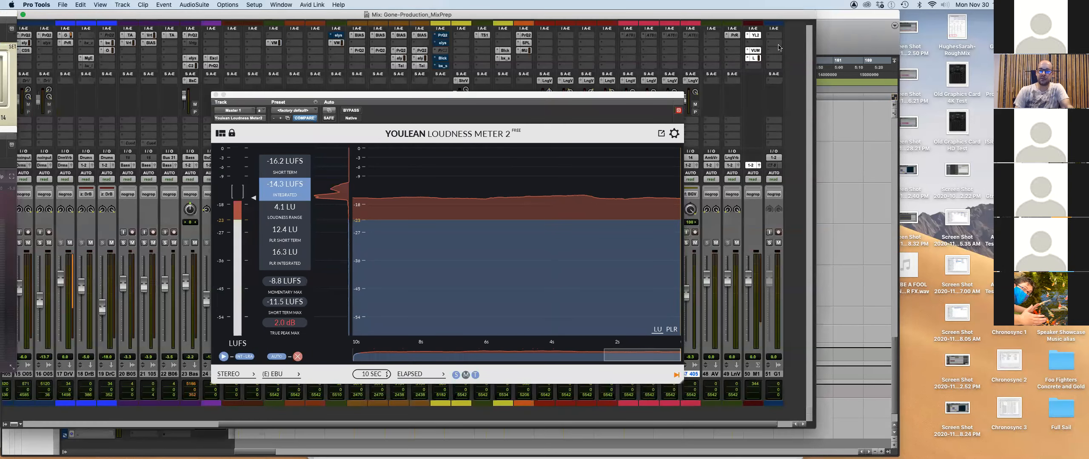
left_click_drag(755, 68, 754, 66)
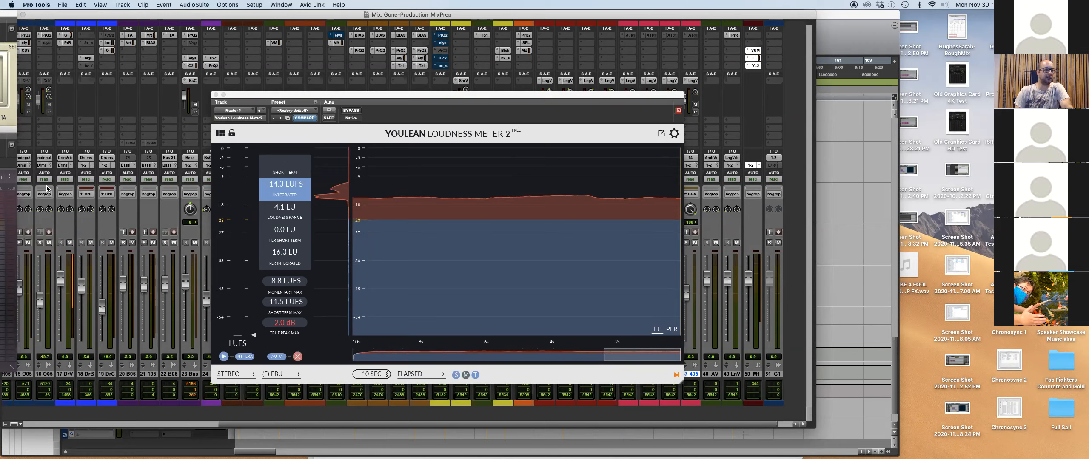
left_click_drag(14, 132, 754, 176)
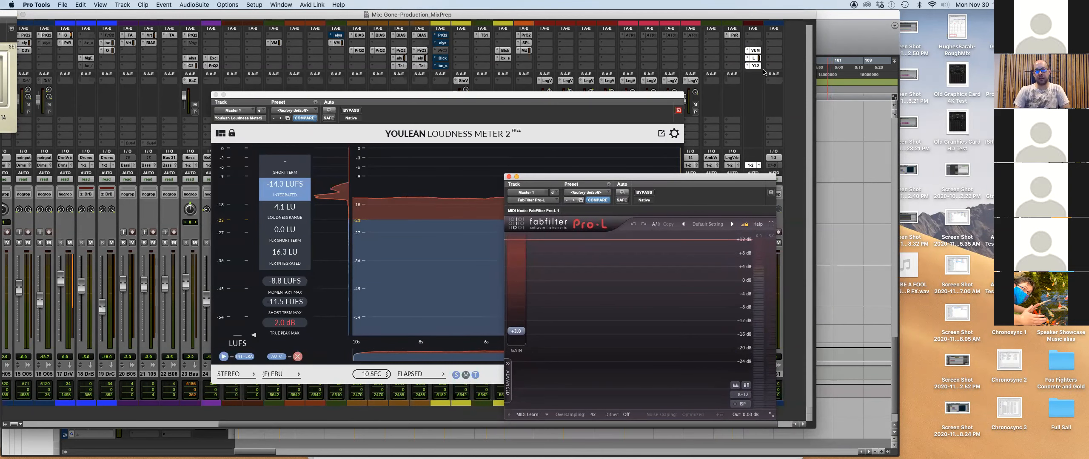
Move the VUM insert from slot c to b and insert a Dynamics > Maxim limiter on the Master.
left_click_drag(754, 51, 756, 50)
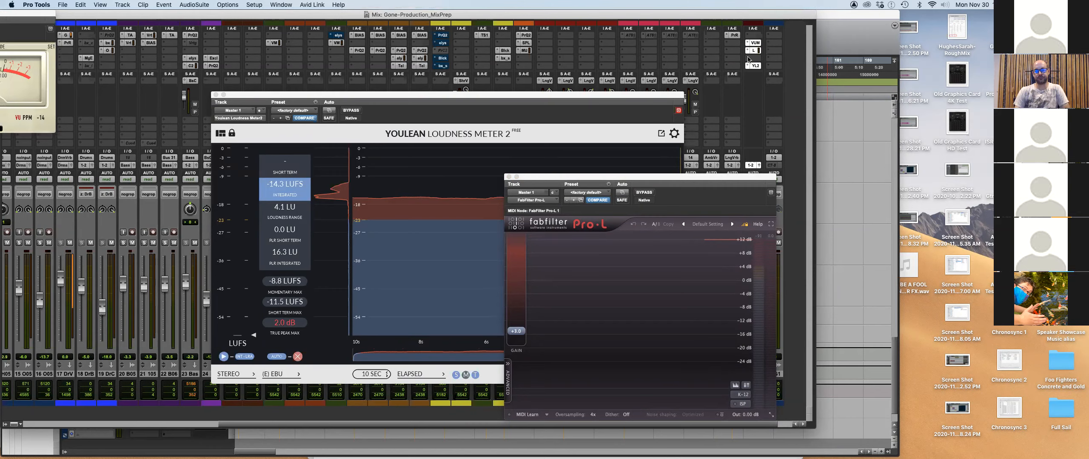
left_click(749, 60)
mouse_move(787, 59)
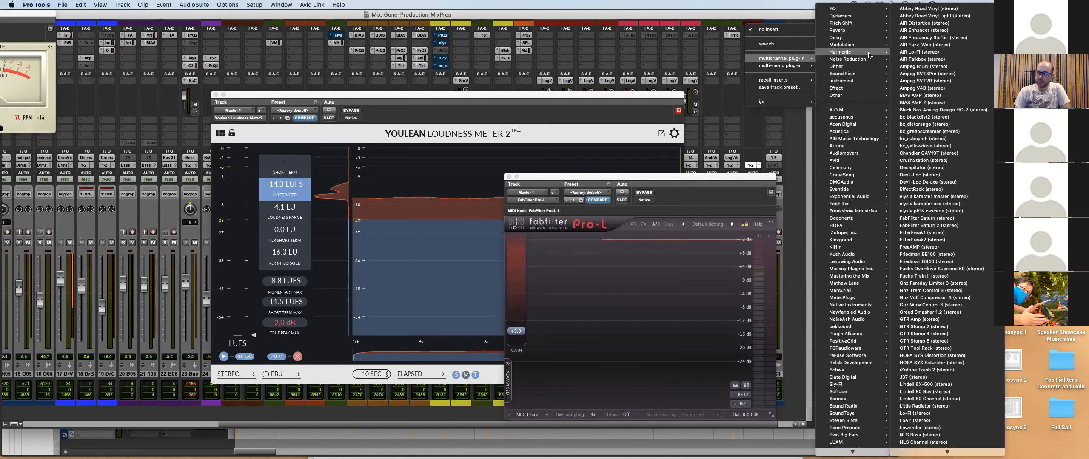
mouse_move(850, 16)
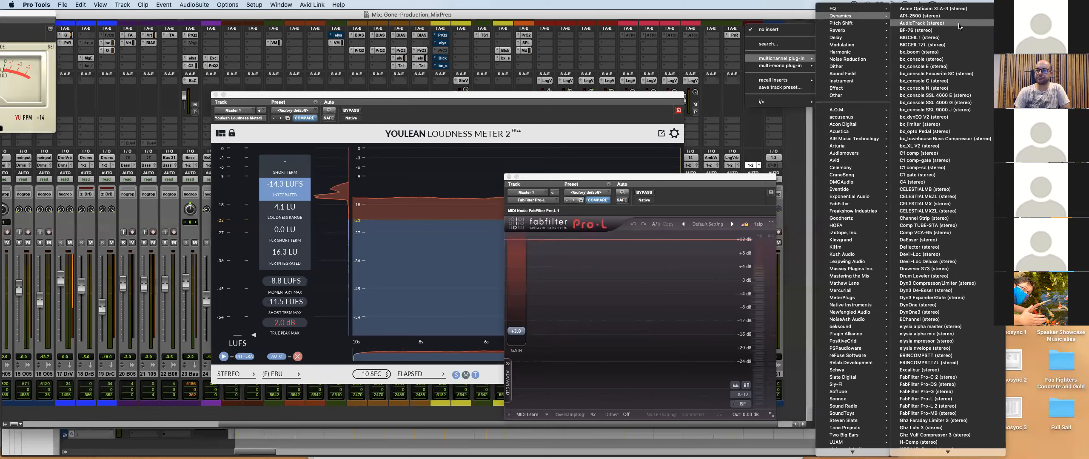
scroll(959, 26, "down", 5)
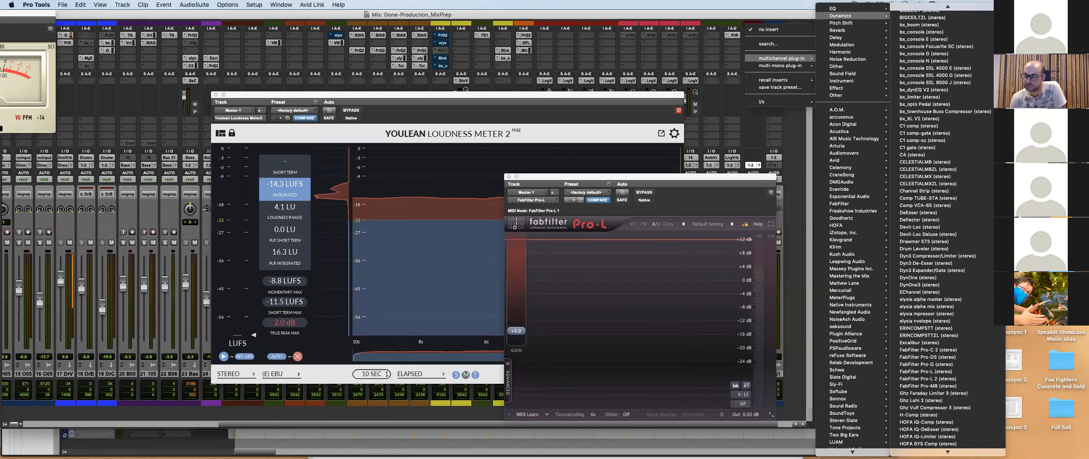
scroll(937, 424, "down", 5)
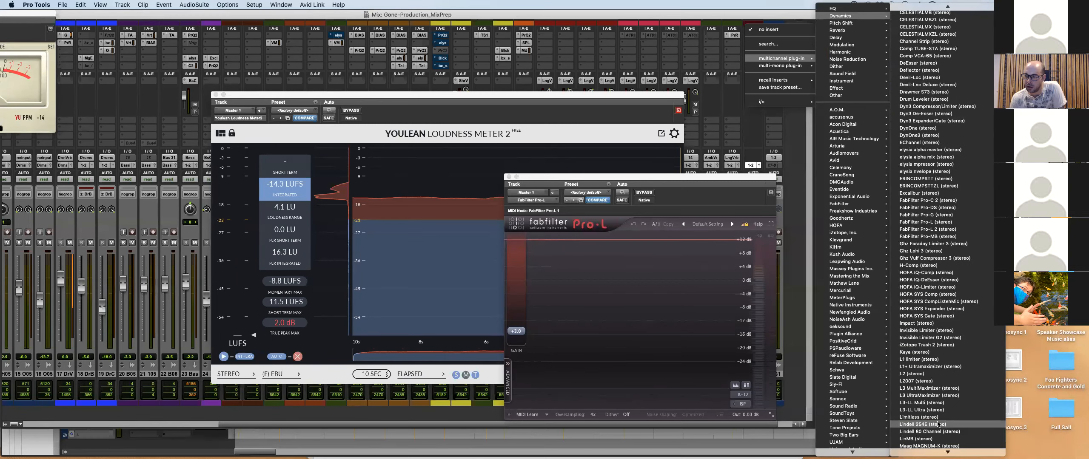
scroll(939, 422, "down", 3)
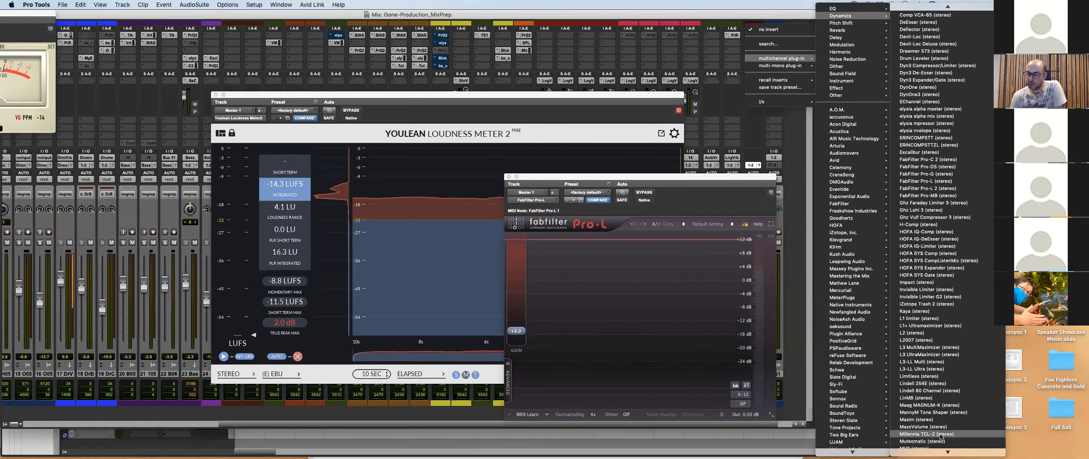
left_click(940, 420)
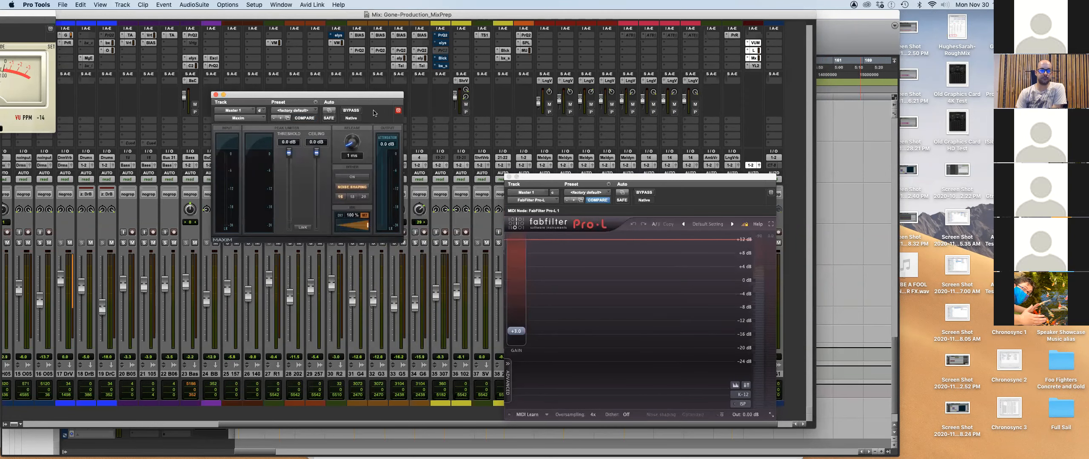
Arrange the Maxim window beside the FabFilter Pro-L window.
left_click_drag(359, 93, 379, 169)
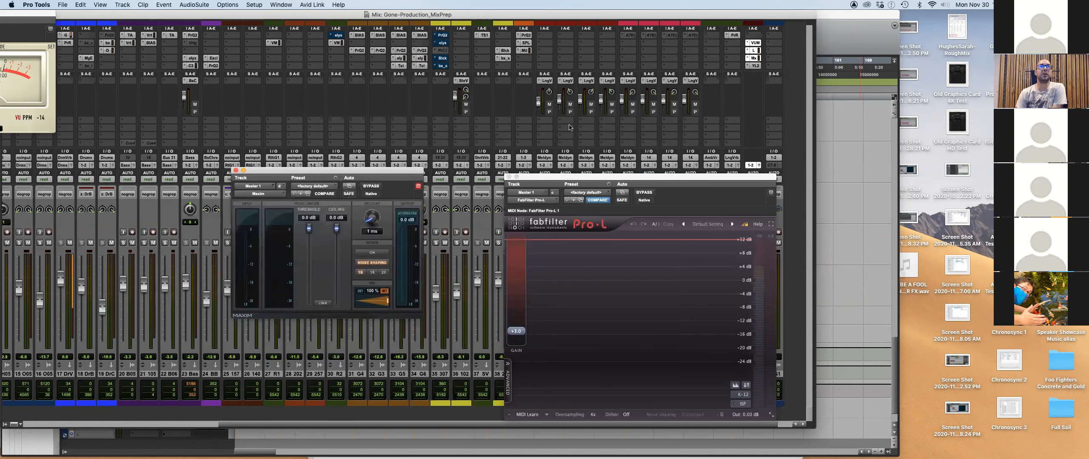
left_click_drag(572, 177, 607, 160)
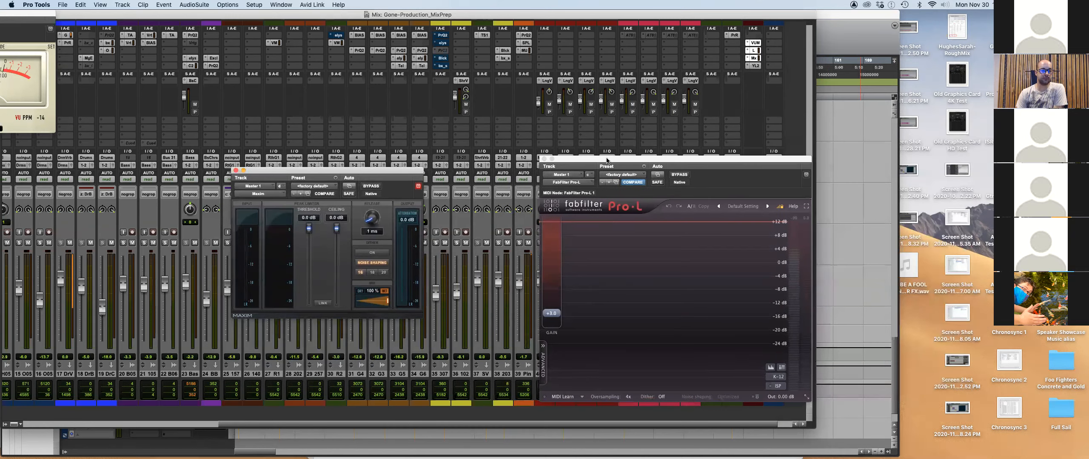
left_click_drag(383, 171, 508, 170)
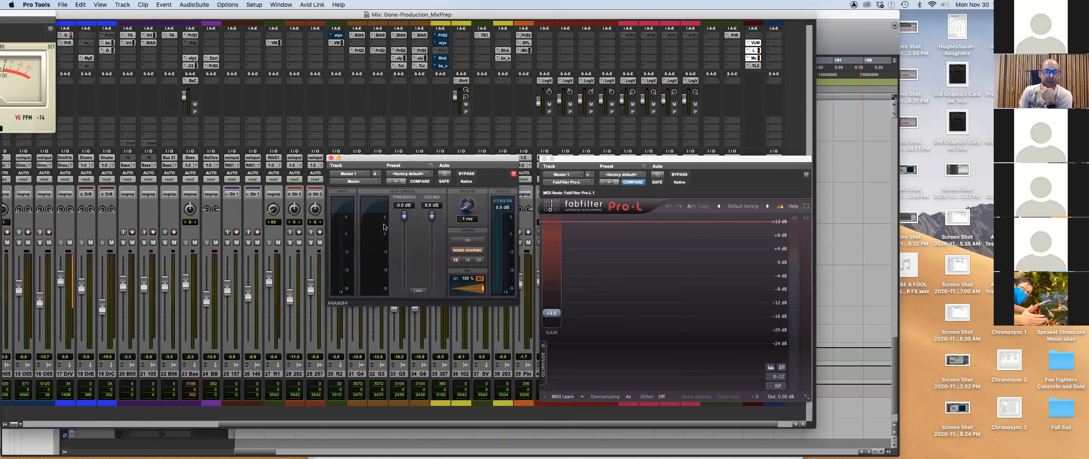
Set Maxim's ceiling to -0.5 dB, checking it against the evaluation sheet.
left_click(433, 205)
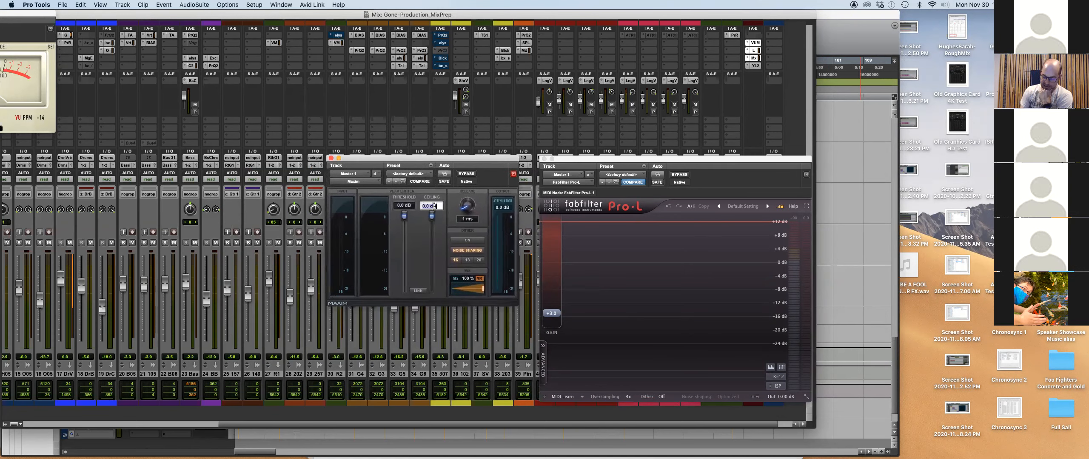
type("-0.5")
key("Return")
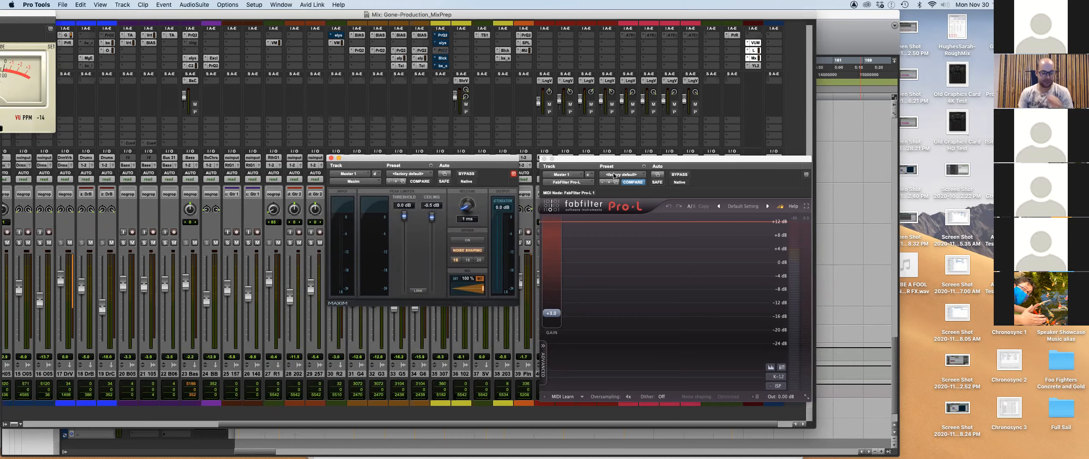
key("super+Tab")
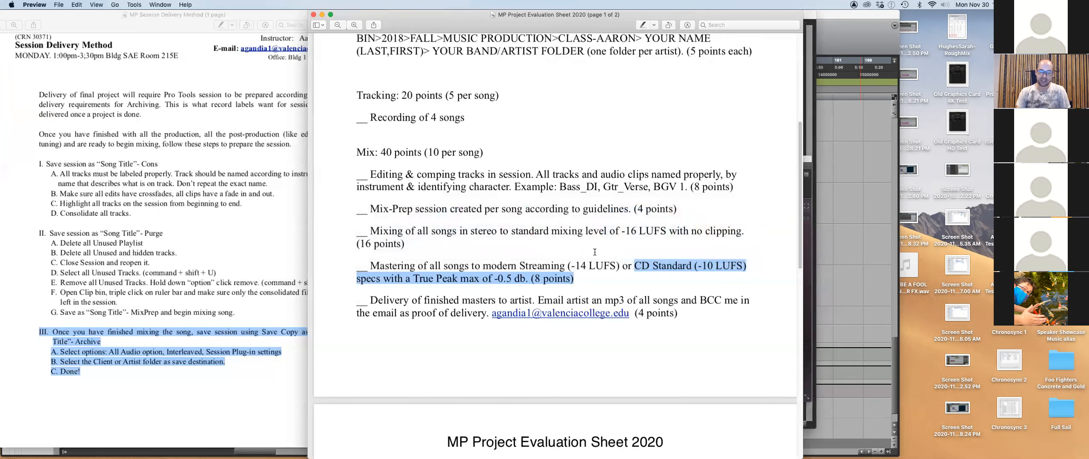
key("super+Tab")
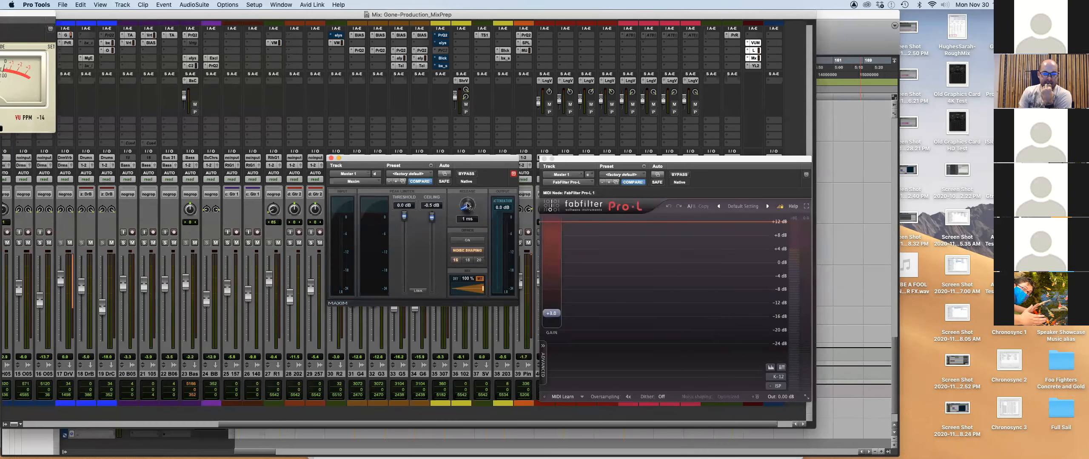
Set Maxim's release to 3 ms and turn off its noise shaping.
left_click(472, 220)
type("3")
key("Return")
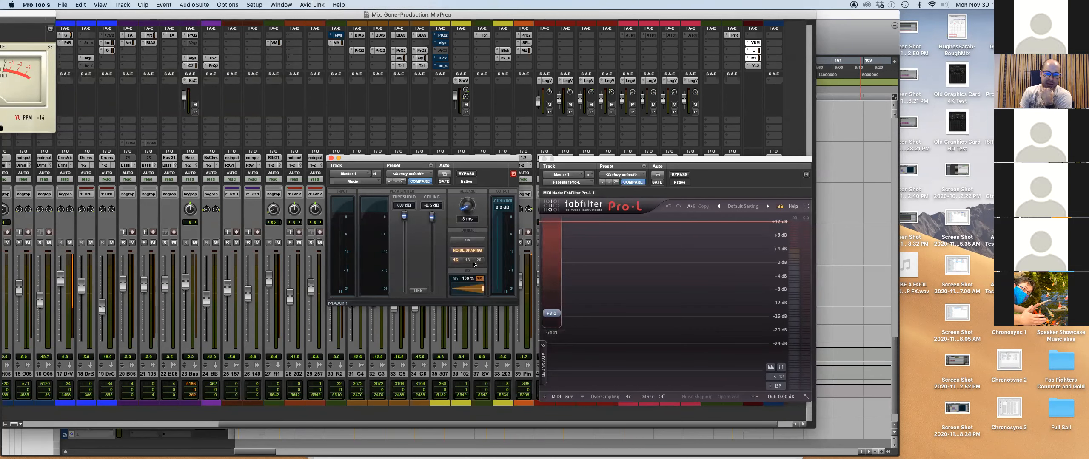
left_click(463, 252)
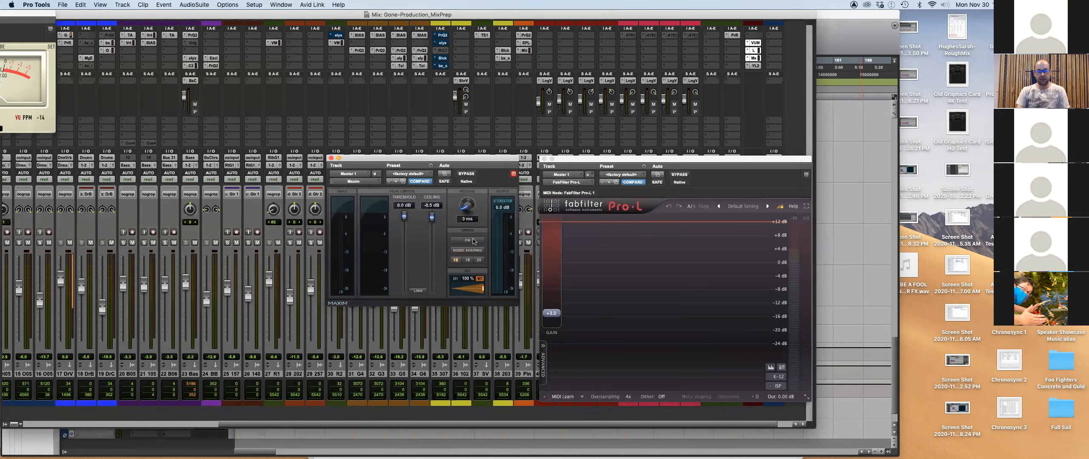
key("super+Tab")
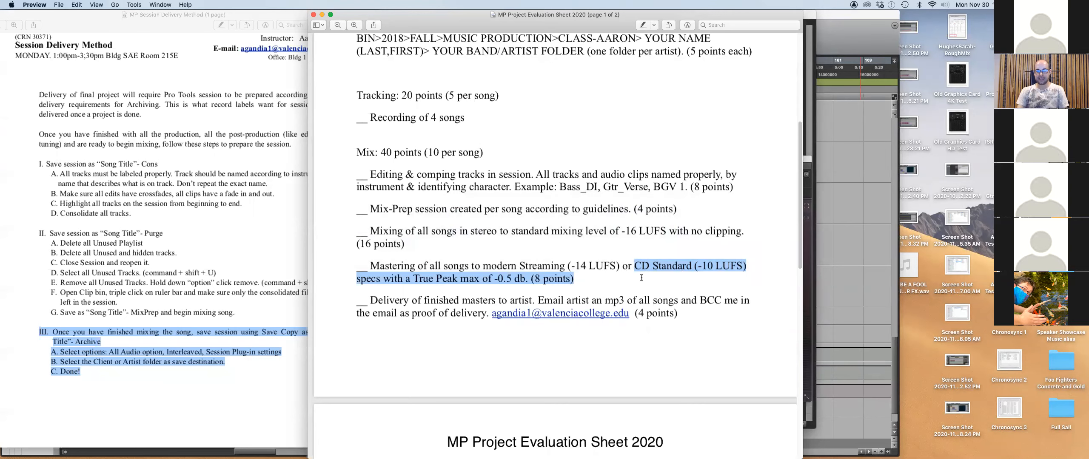
key("super+Tab")
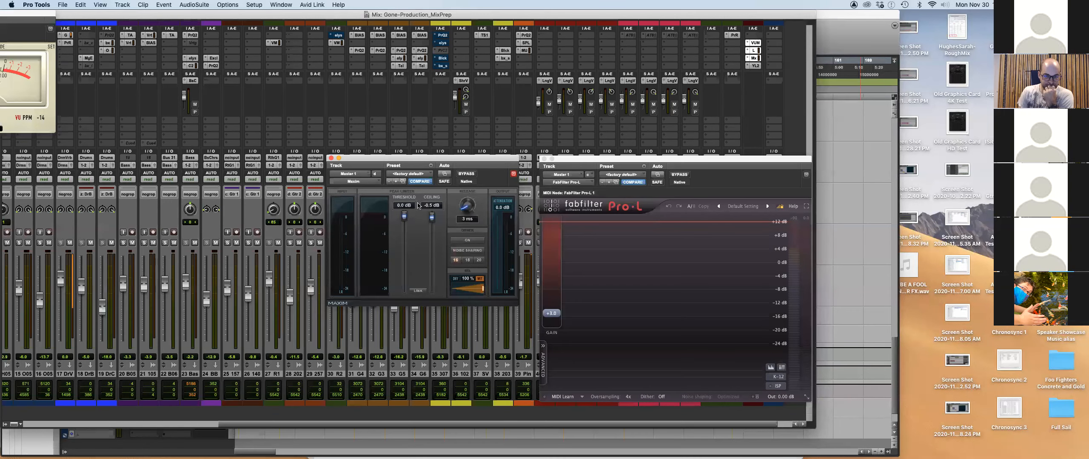
Lower Maxim's threshold to -1.0 dB and start the mix playing.
left_click_drag(457, 158, 472, 157)
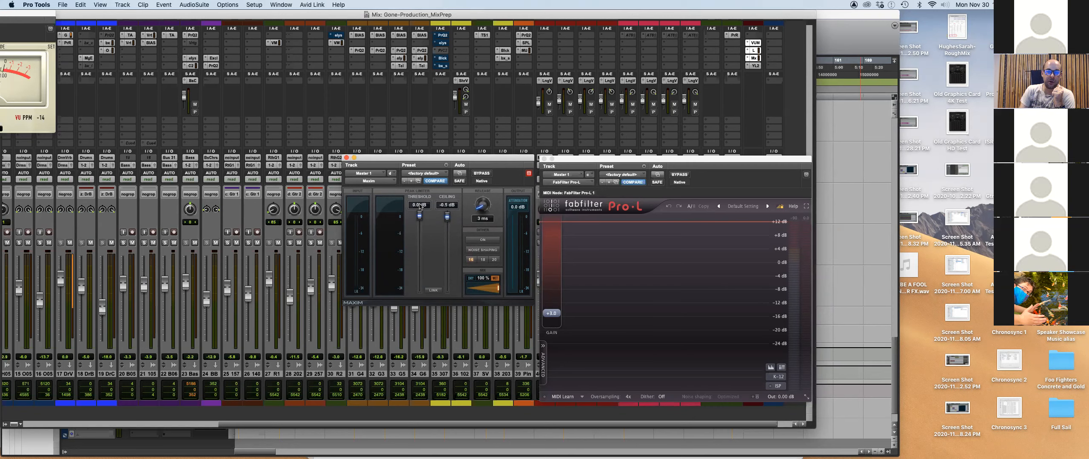
left_click_drag(419, 215, 418, 219)
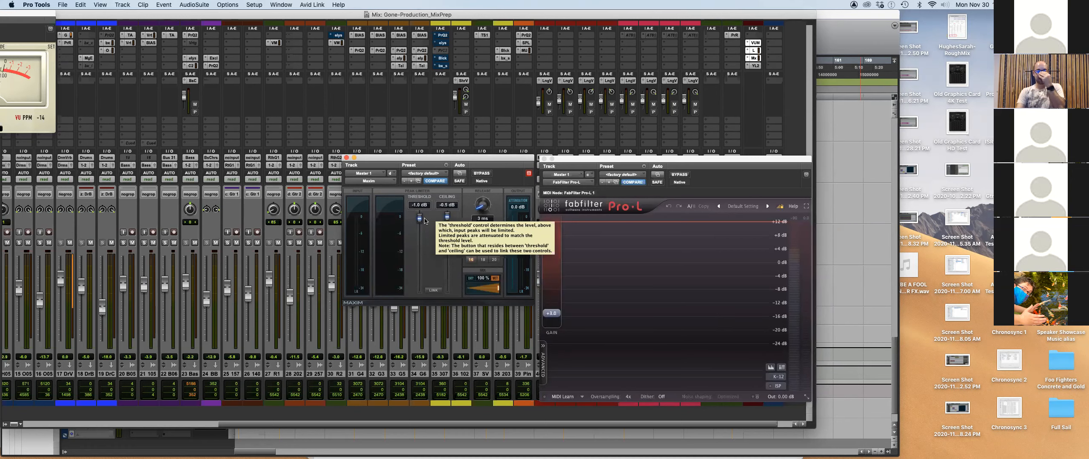
left_click_drag(460, 160, 394, 166)
key("space")
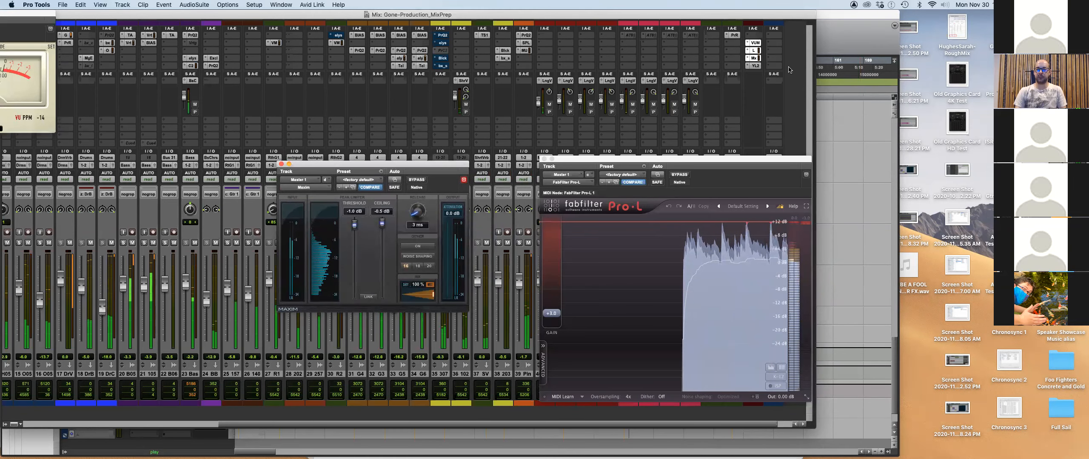
Deactivate Pro-L, open Youlean and Maxim side by side, and start a fresh loudness measurement.
left_click(753, 51, "ctrl+super")
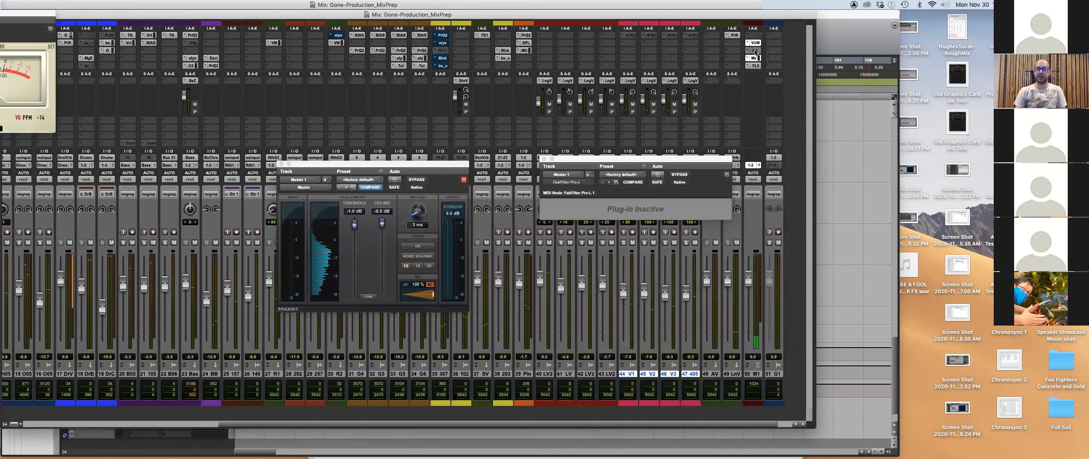
left_click(753, 65)
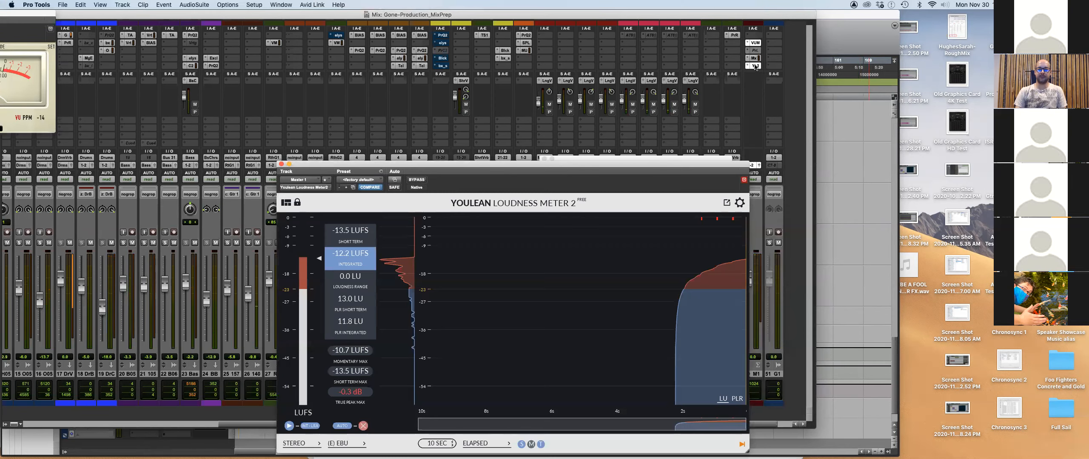
left_click_drag(652, 164, 874, 119)
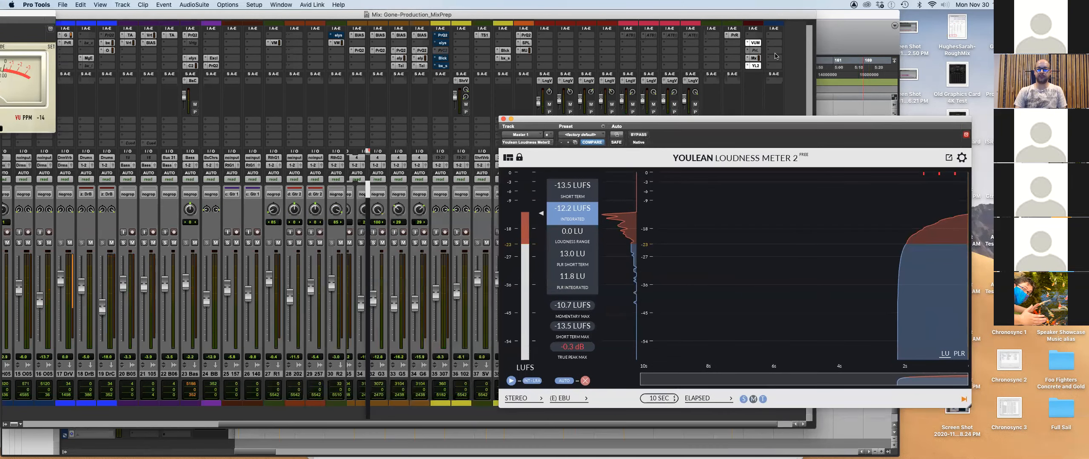
left_click(755, 58)
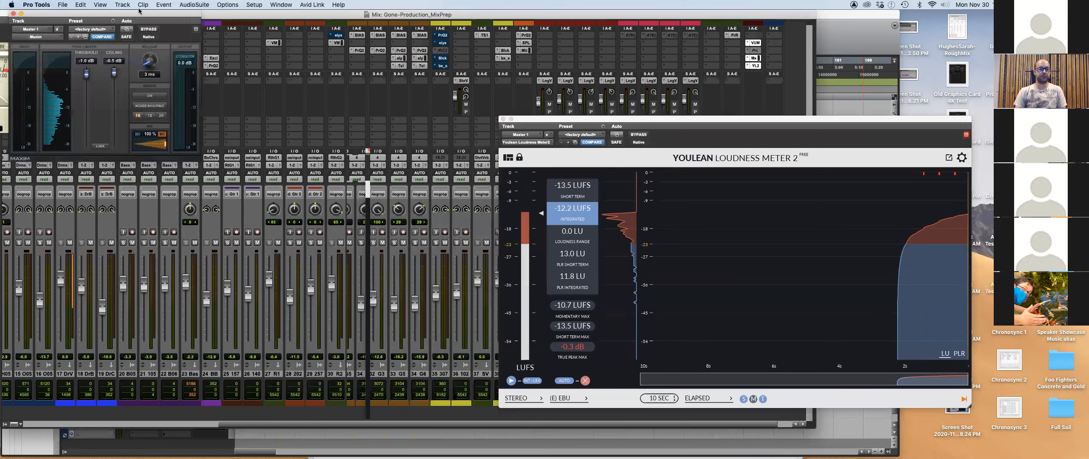
left_click_drag(138, 15, 433, 119)
key("space")
left_click(585, 381)
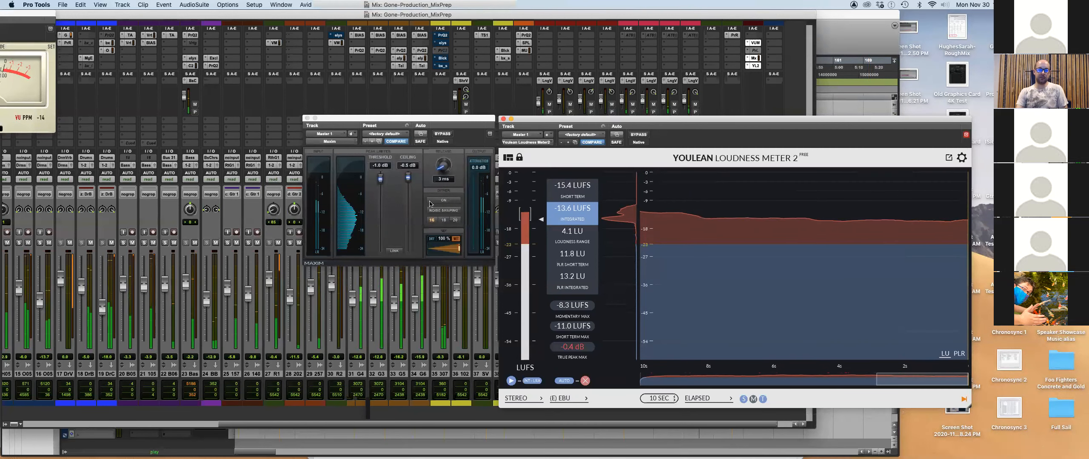
Lower Maxim's threshold to -3.2 dB, replay the mix, and reset the Youlean readings.
key("space")
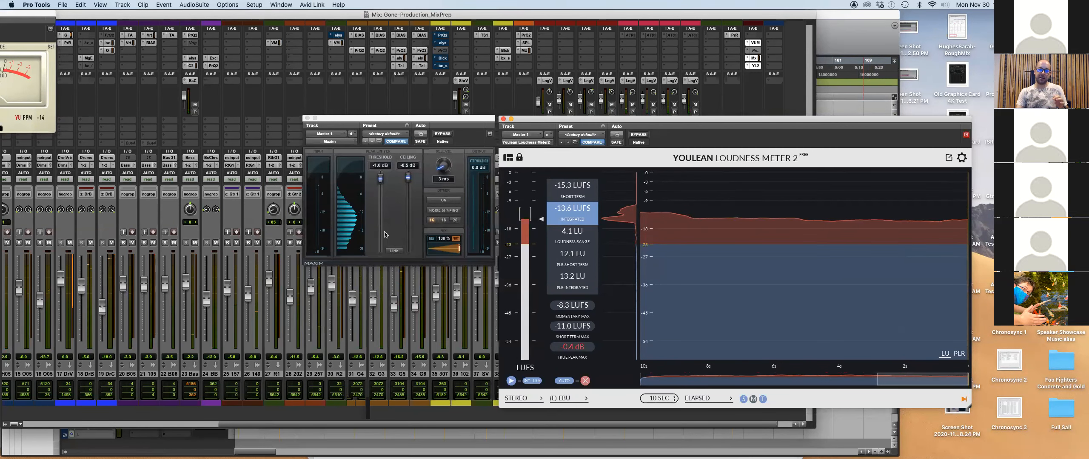
left_click(380, 179)
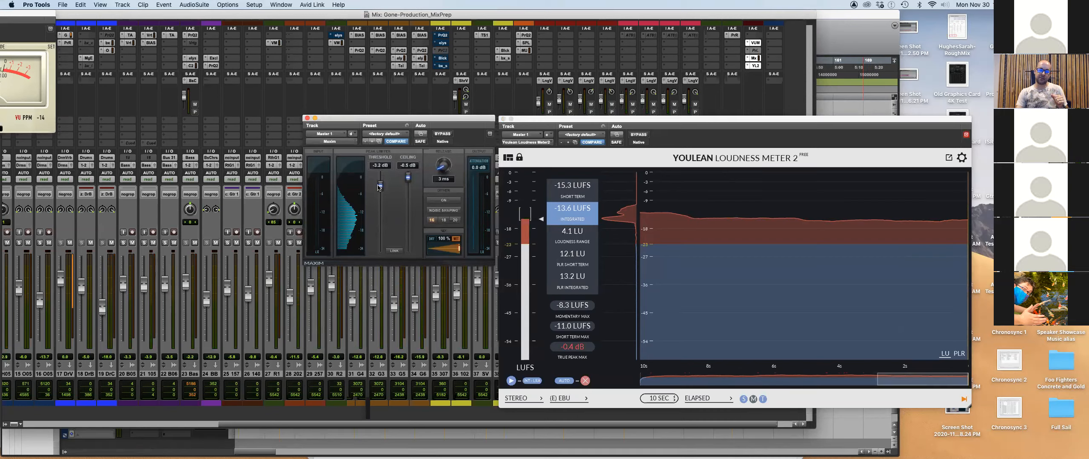
left_click(585, 382)
key("space")
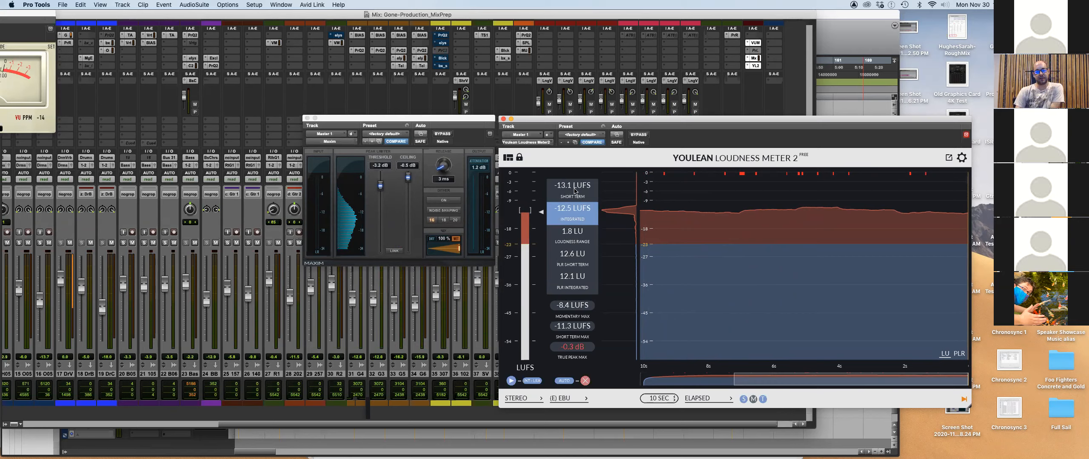
left_click(585, 381)
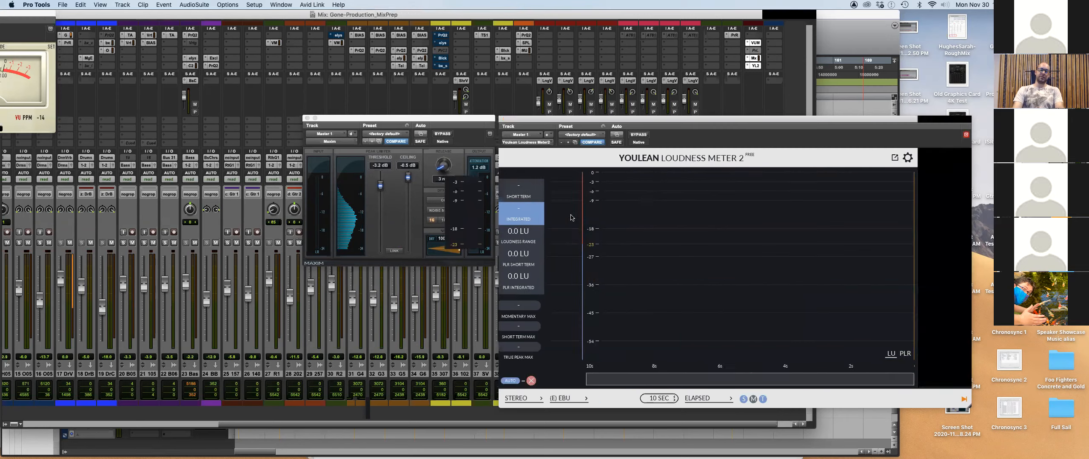
In the Edit window, reset Youlean and play from bar 41, measuring about -10.7 LUFS integrated.
key("super+equal")
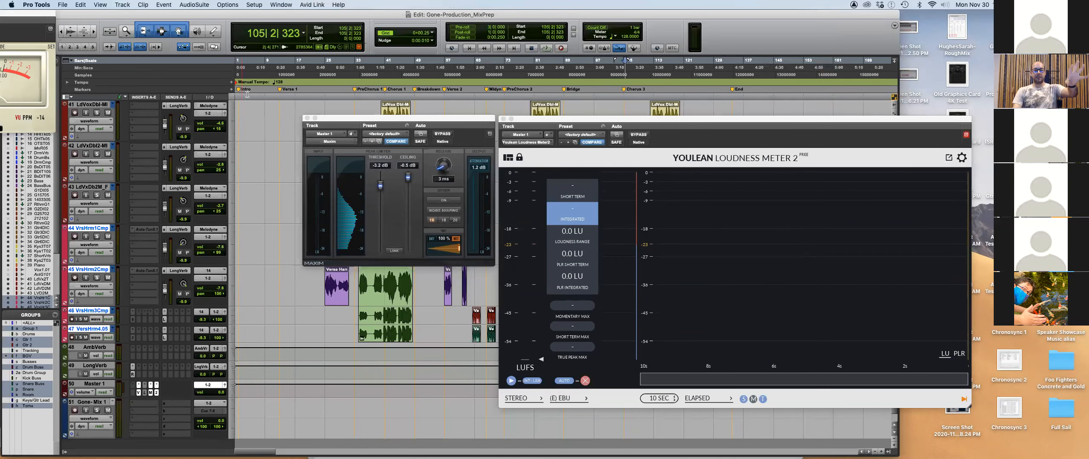
left_click_drag(346, 119, 348, 120)
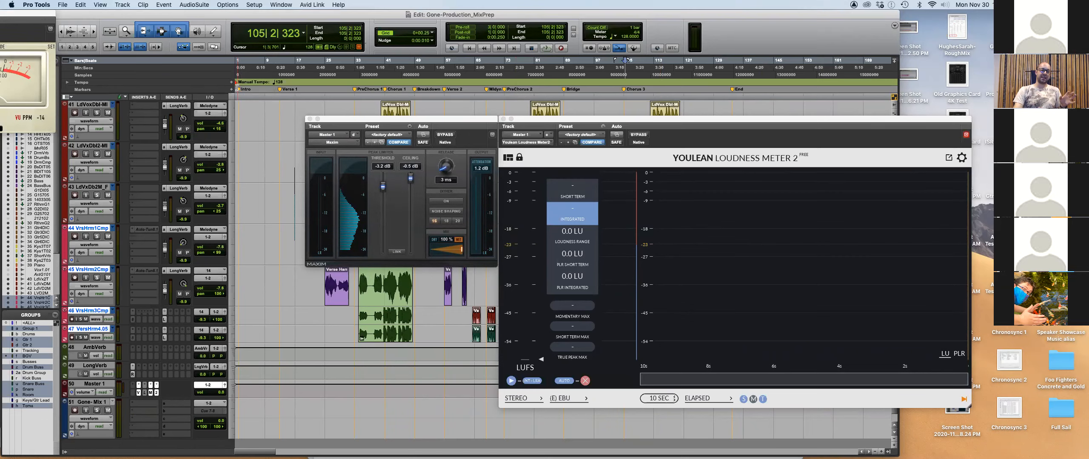
left_click(586, 381)
key("space")
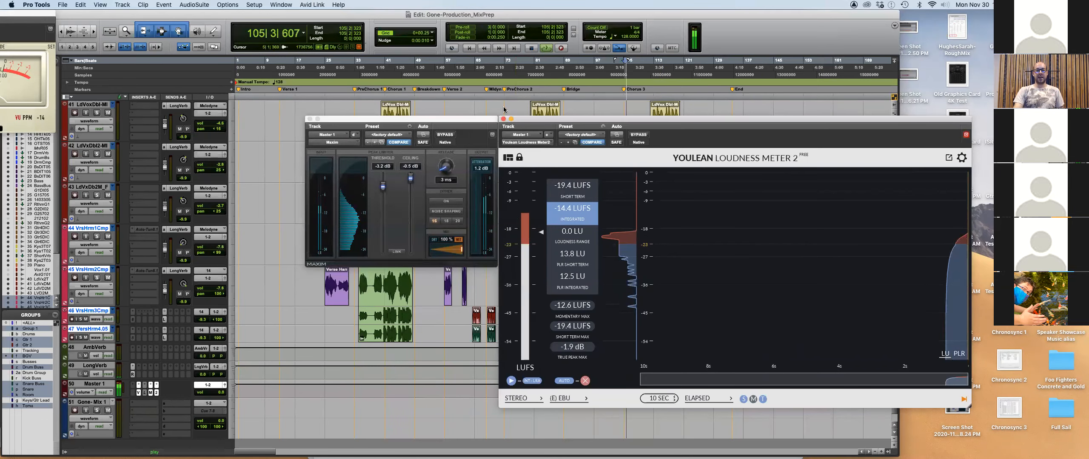
left_click(385, 90)
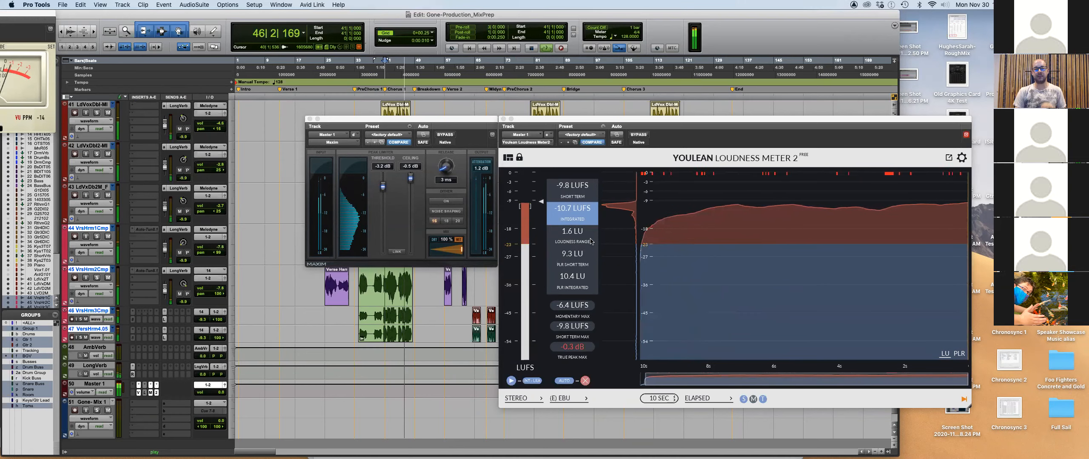
Stop playback, highlight the whole Mastering line in the evaluation PDF, and return to Pro Tools.
key("space")
key("super+Tab")
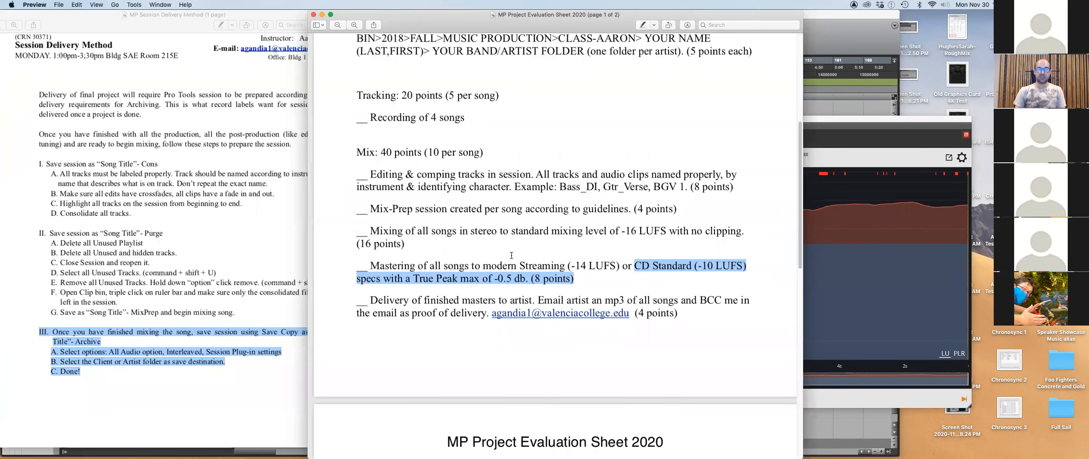
left_click(440, 278)
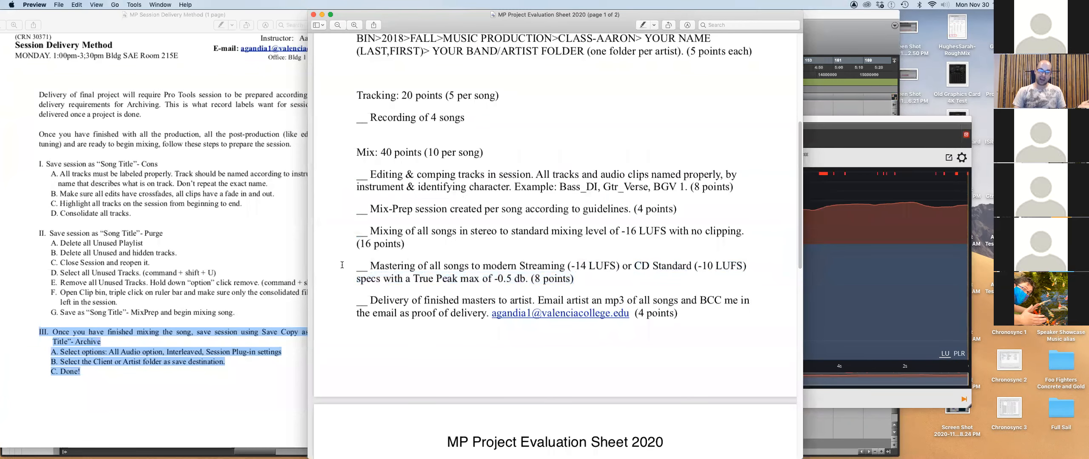
left_click_drag(371, 266, 580, 280)
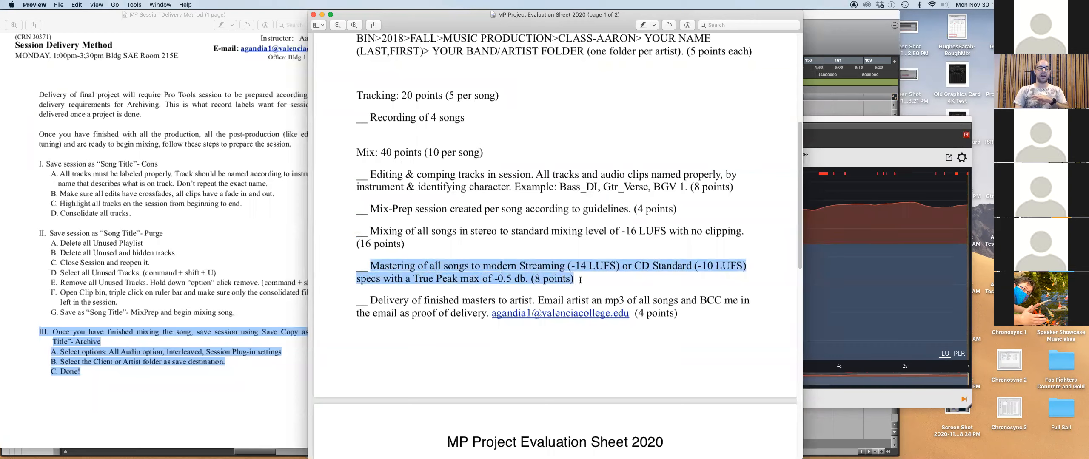
key("super+Tab")
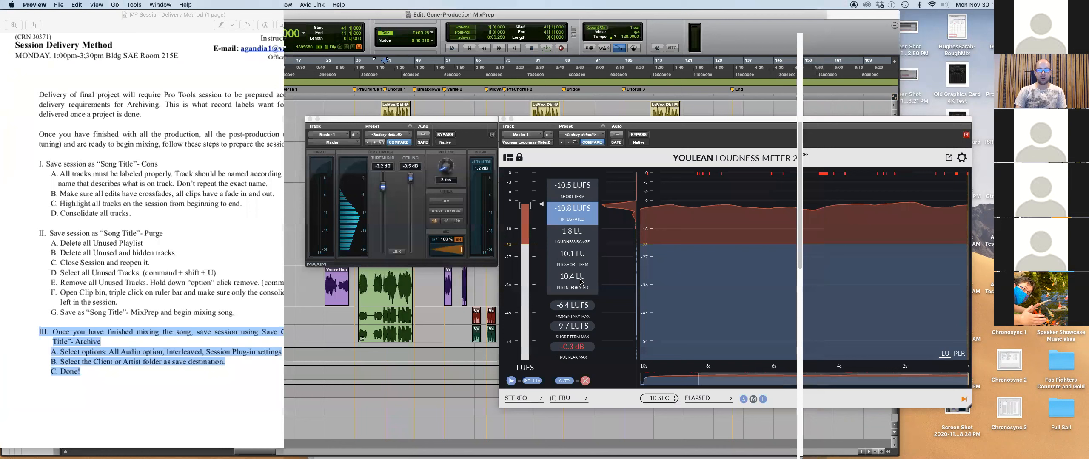
Reset Maxim's threshold on the master bus to 0.0 dB, then return to Preview.
key("super+equal")
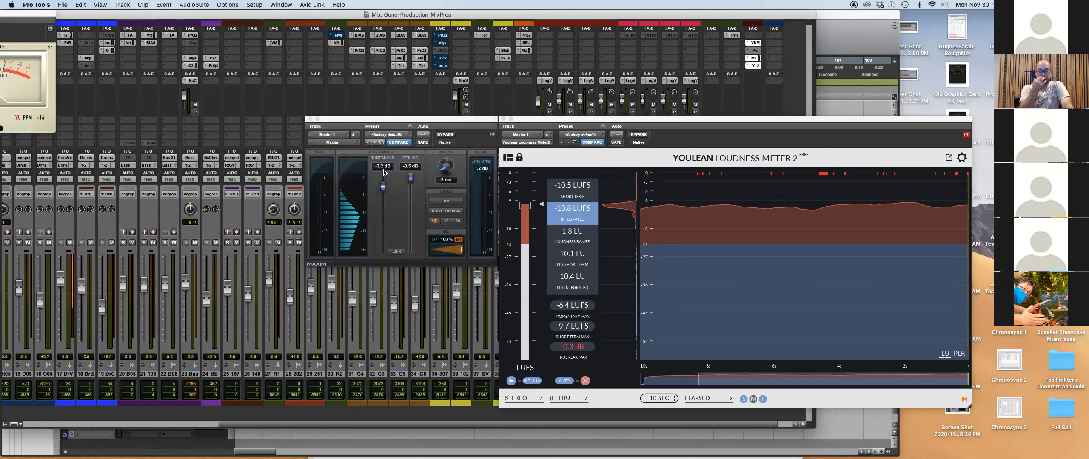
left_click_drag(381, 188, 386, 163)
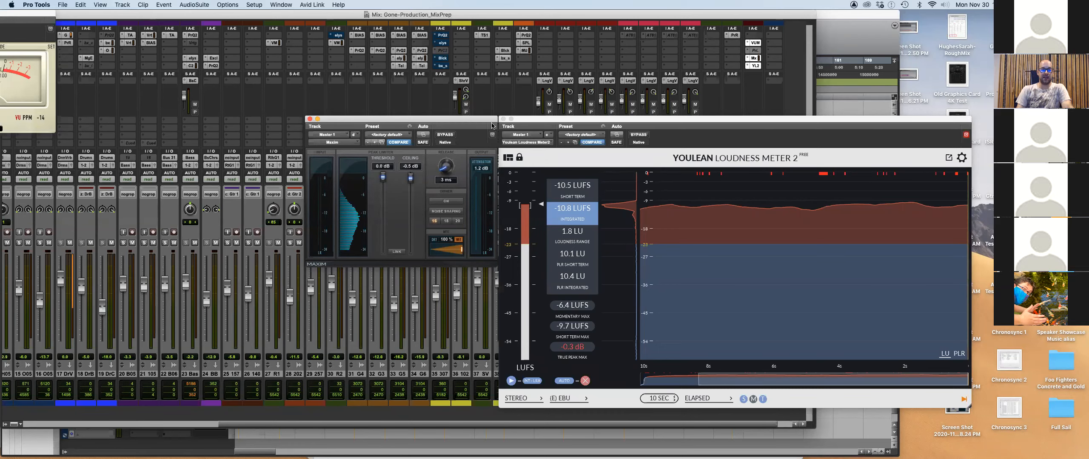
key("super+Tab")
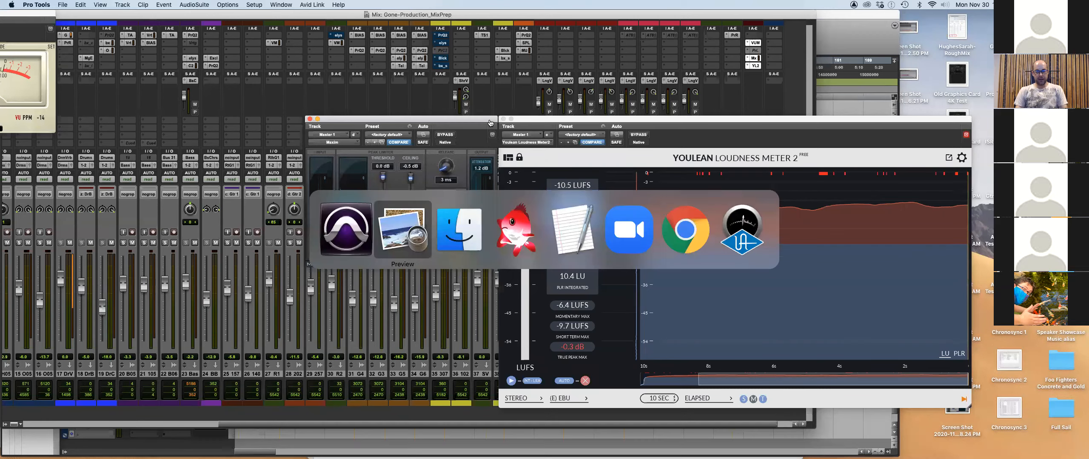
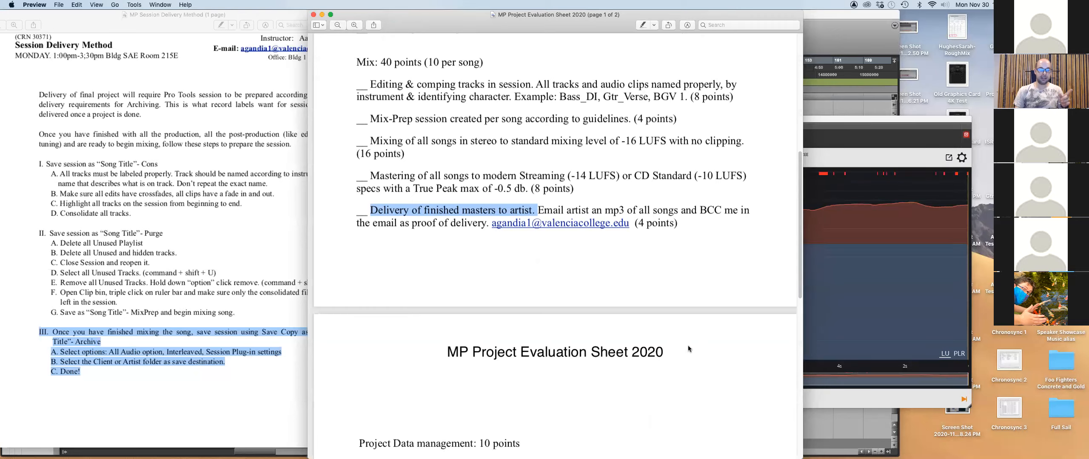
scroll(687, 344, "down", 3)
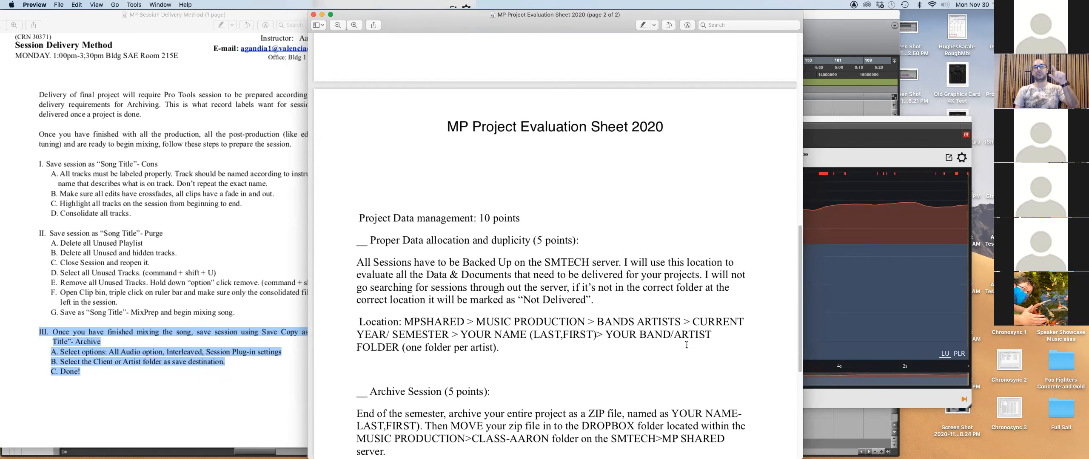
Scroll the MP Project Evaluation Sheet down to page 2's Project Data and Archive Session section.
scroll(687, 345, "up", 10)
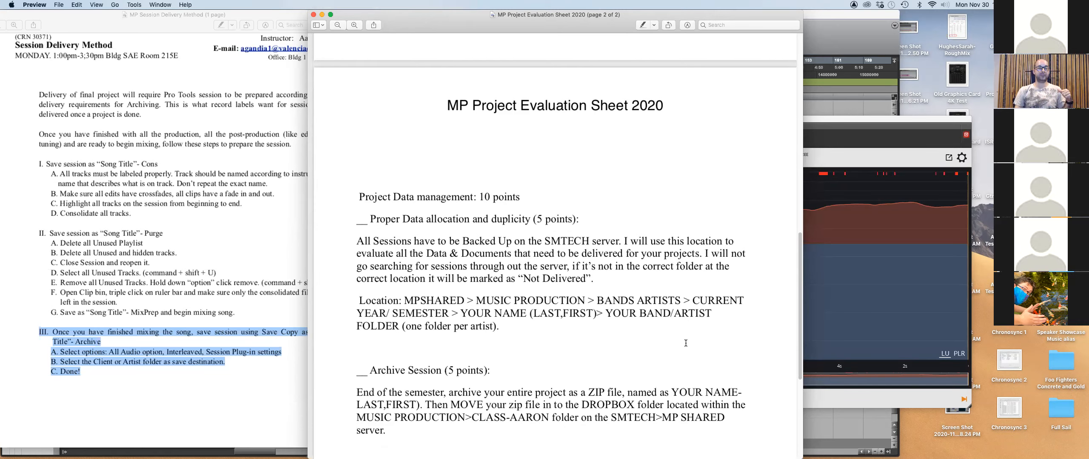
scroll(685, 344, "up", 5)
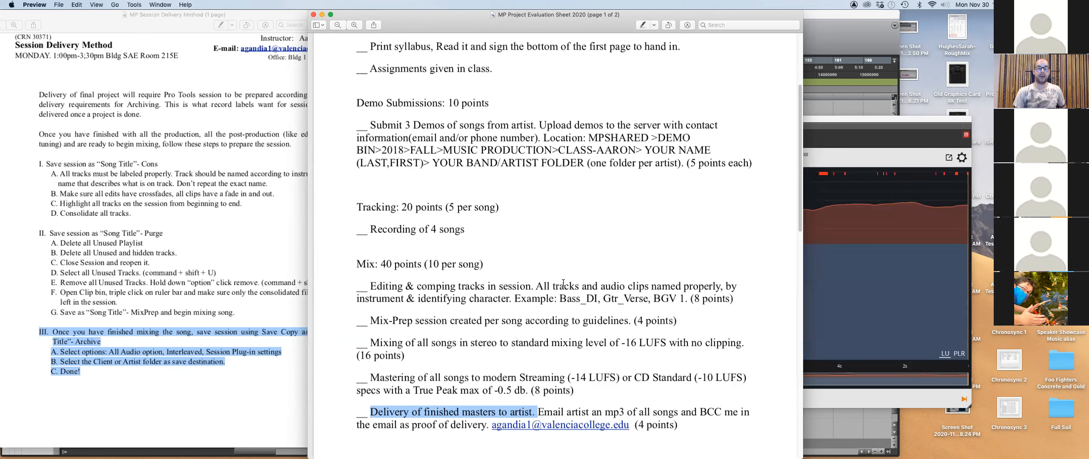
scroll(594, 250, "down", 2)
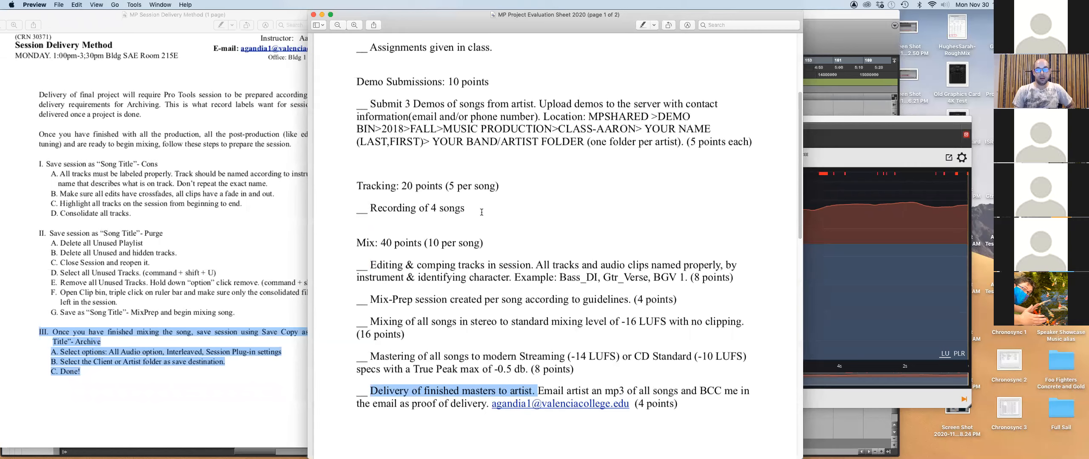
scroll(457, 298, "down", 10)
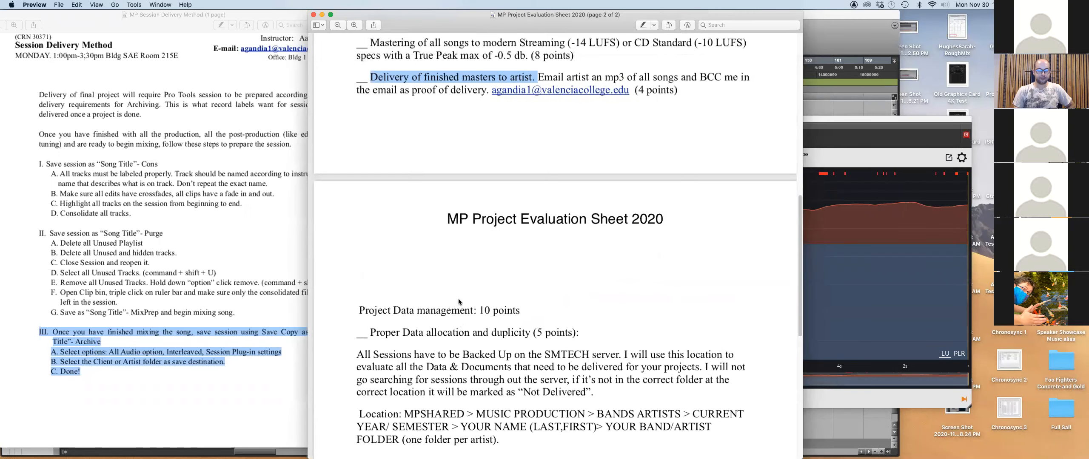
scroll(458, 299, "down", 7)
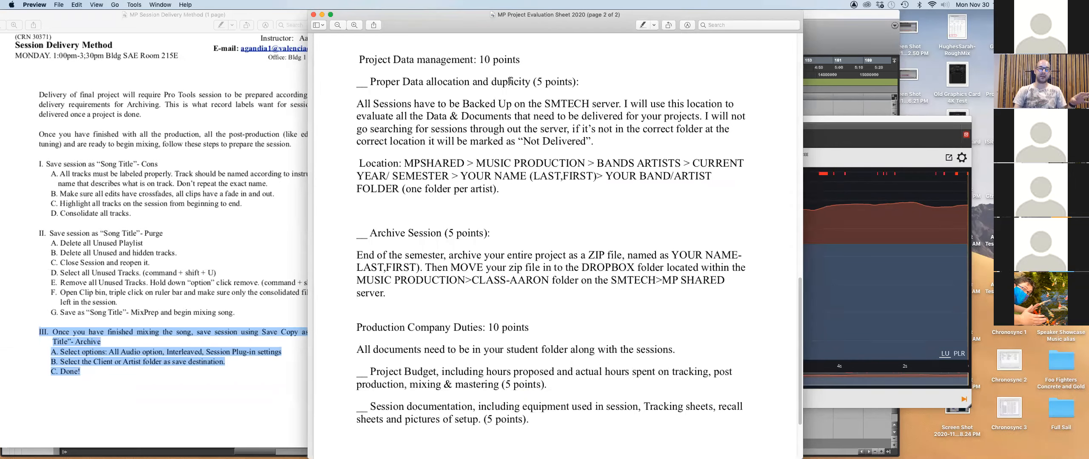
Highlight the server backup requirement, then the end-of-semester ZIP archive paragraph.
left_click_drag(357, 104, 606, 137)
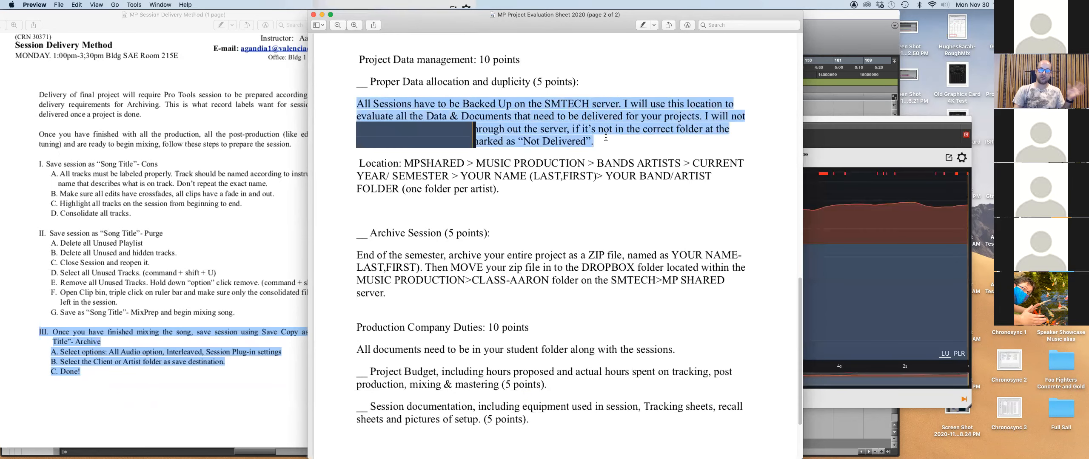
left_click(502, 235)
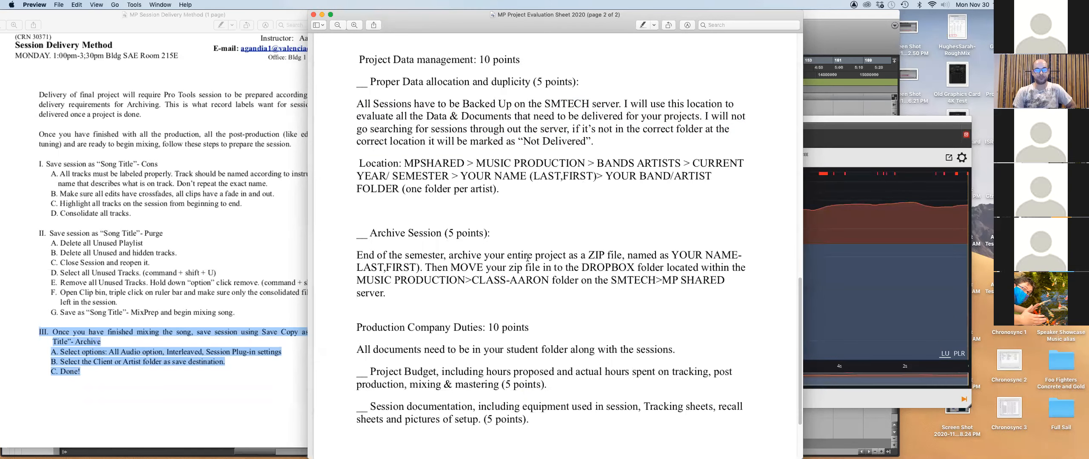
left_click_drag(354, 250, 385, 293)
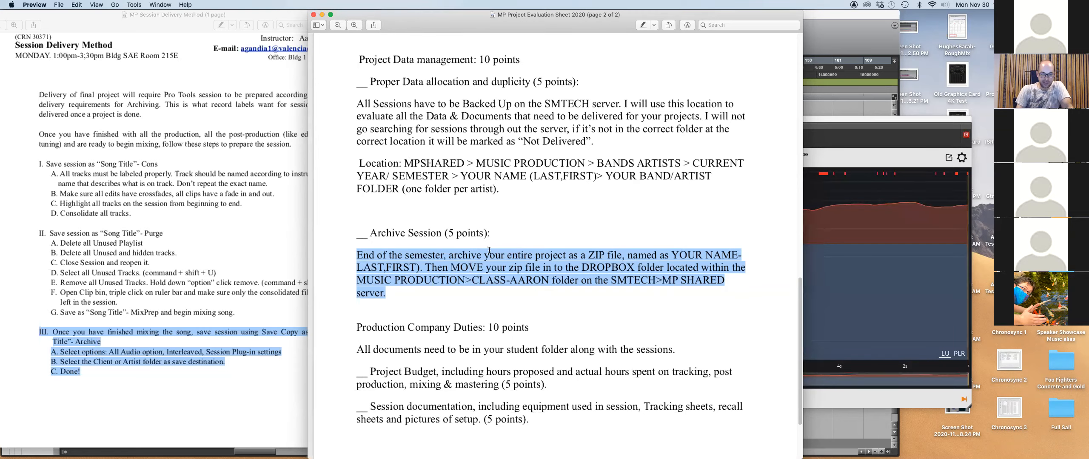
Highlight the Production Company Duties section and the Project Budget requirement, then switch to Finder.
scroll(421, 221, "down", 3)
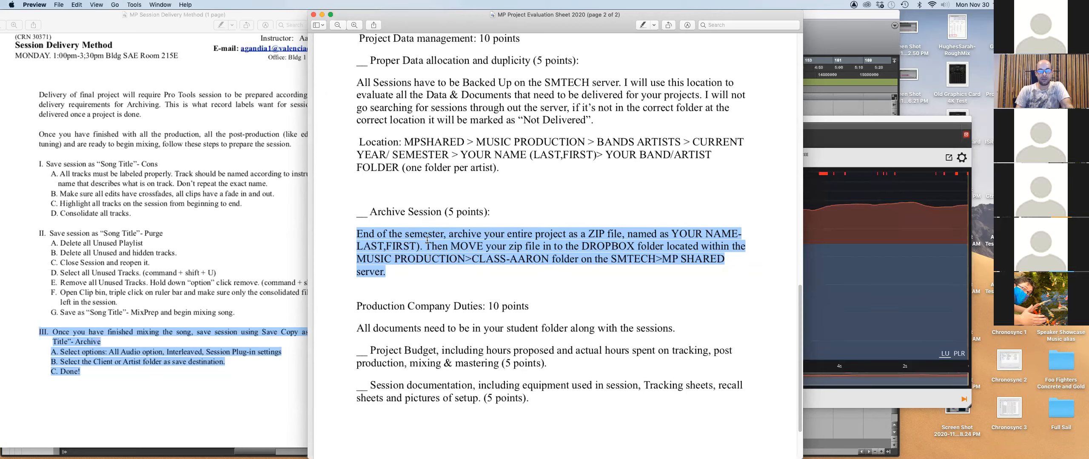
left_click_drag(350, 256, 547, 362)
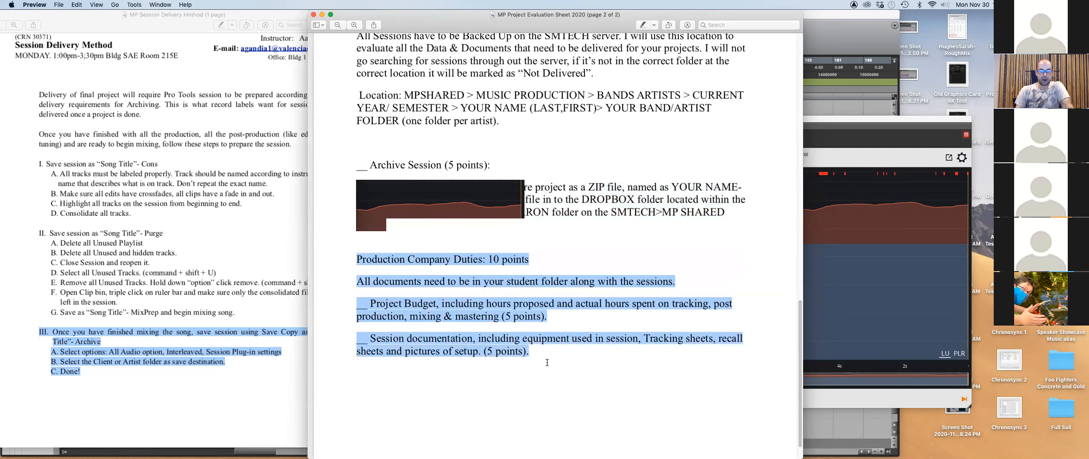
left_click(370, 301)
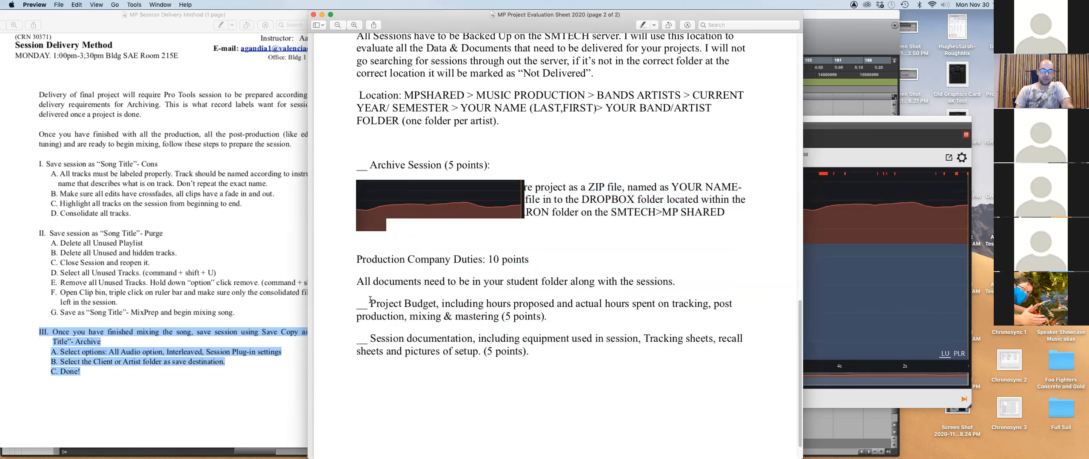
left_click_drag(382, 304, 562, 314)
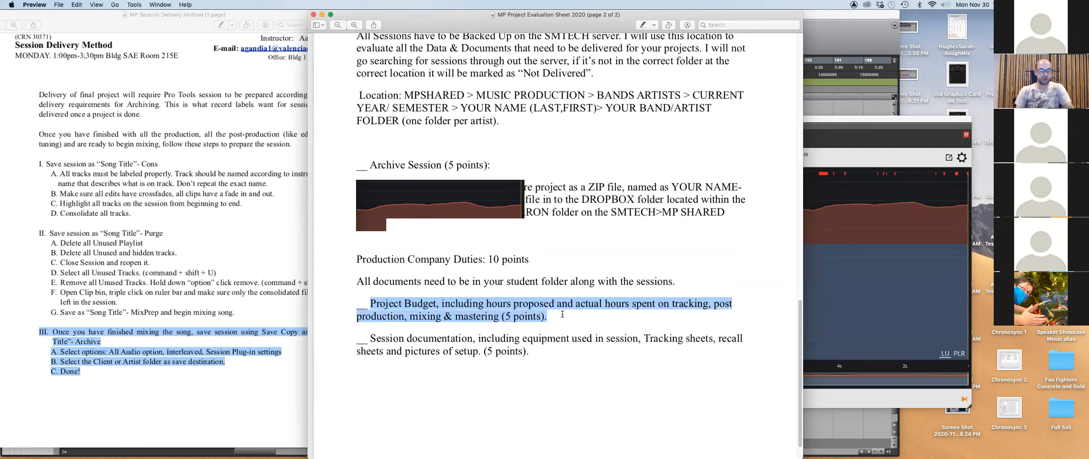
key("super+Tab")
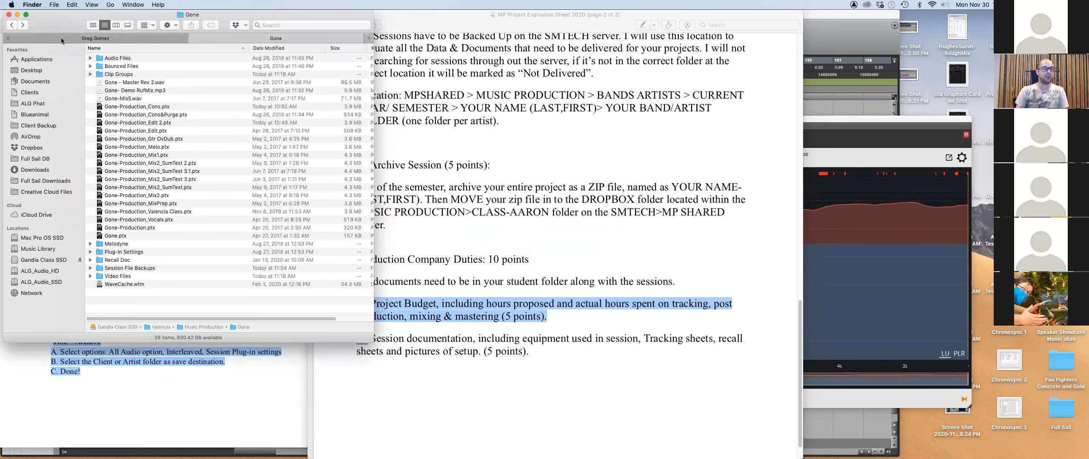
Show the student's folder with Document and Pictures expanded, then open Valencia's Music Production folder.
left_click(61, 38)
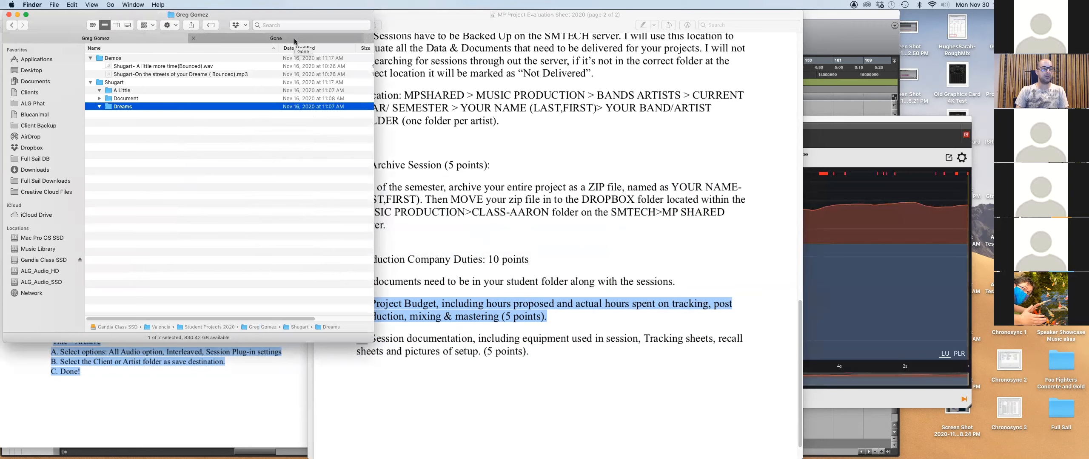
left_click(99, 99)
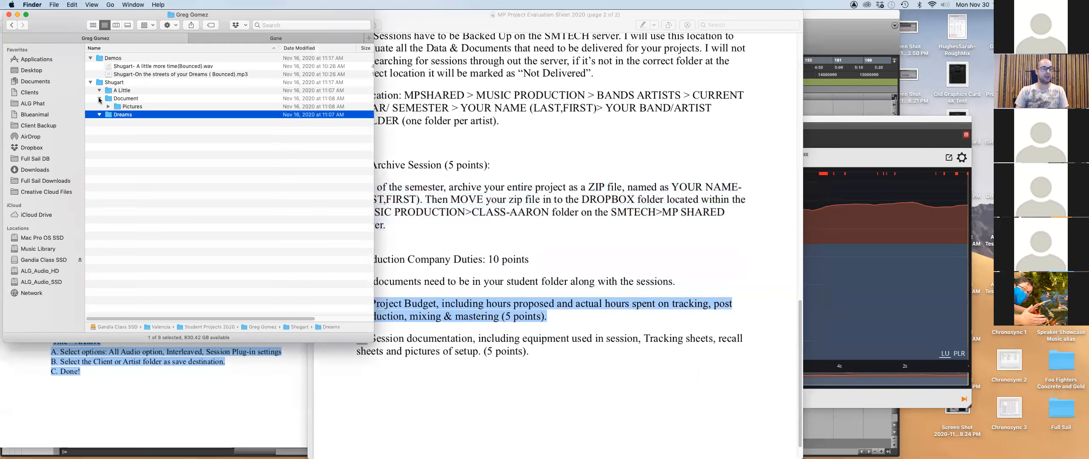
left_click(109, 107)
left_click(235, 36)
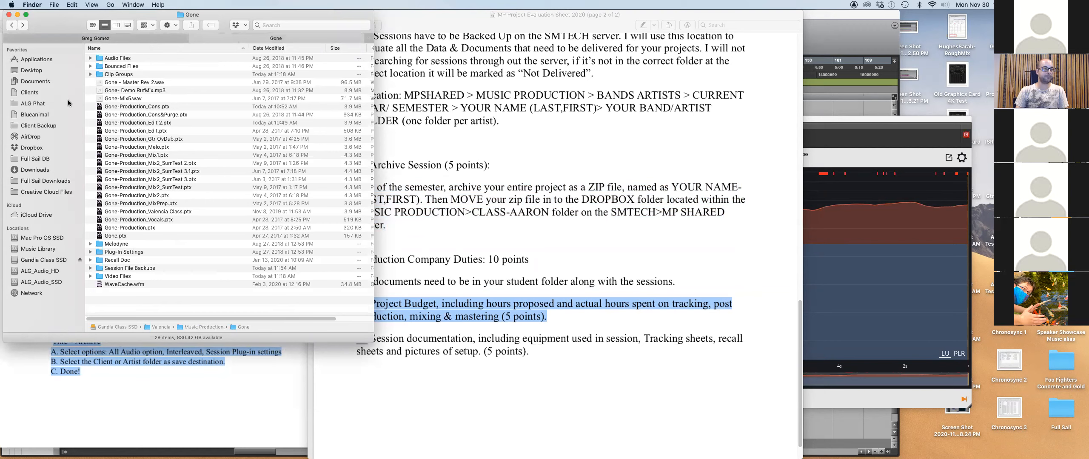
double_click(151, 326)
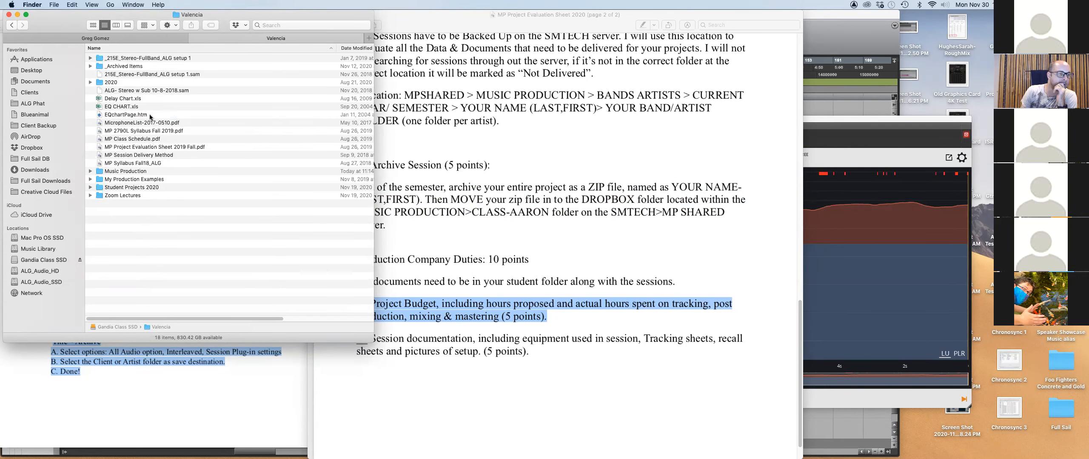
double_click(99, 171)
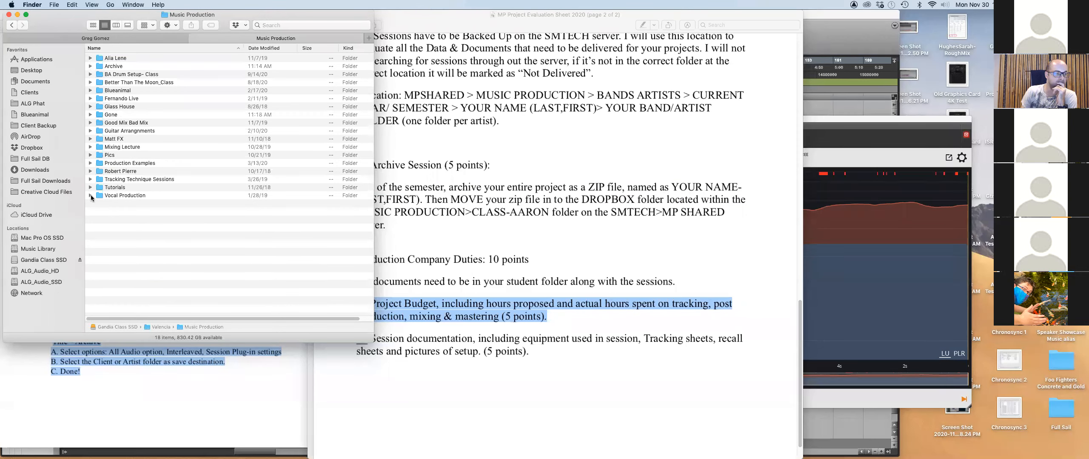
Peek inside the BA Drum Setup- Class, Pics, Drum Class and Production Examples folders.
left_click(91, 75)
left_click(91, 75)
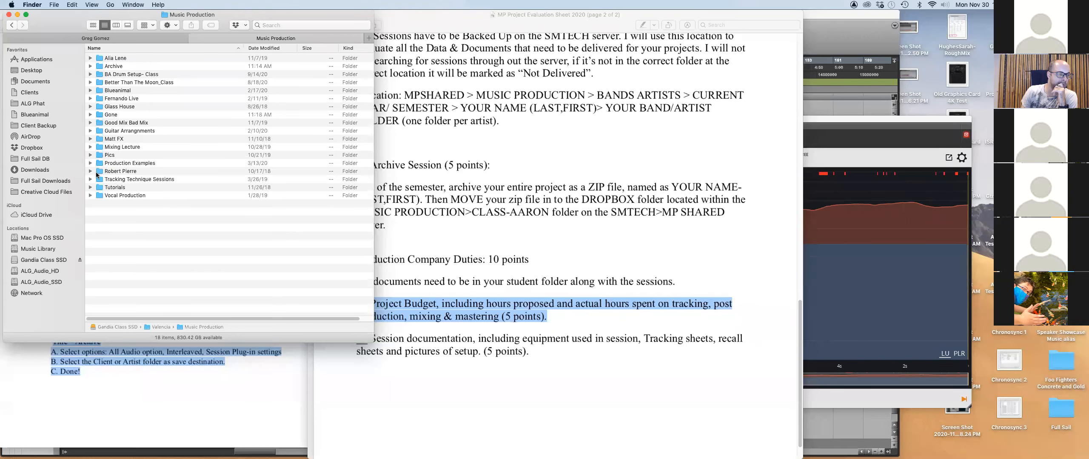
left_click(91, 155)
left_click(100, 180)
left_click(100, 179)
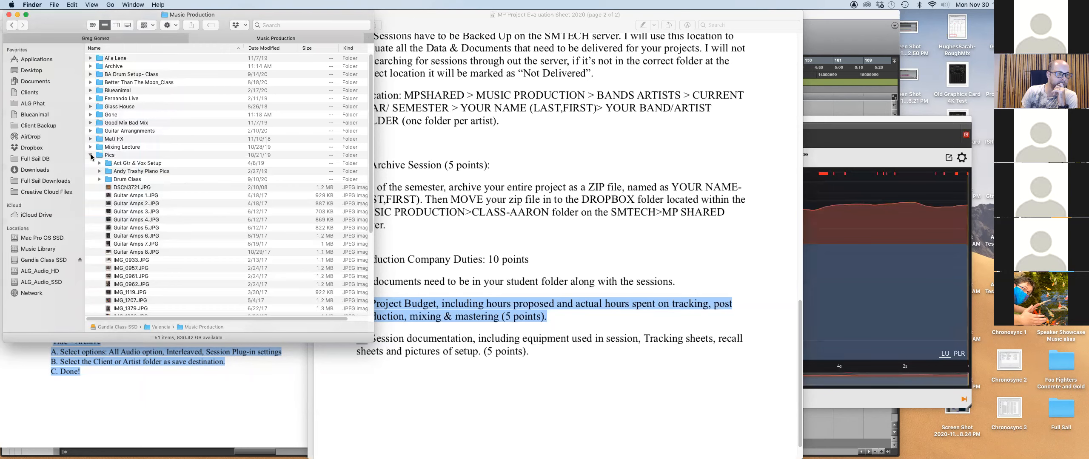
left_click(90, 155)
left_click(90, 163)
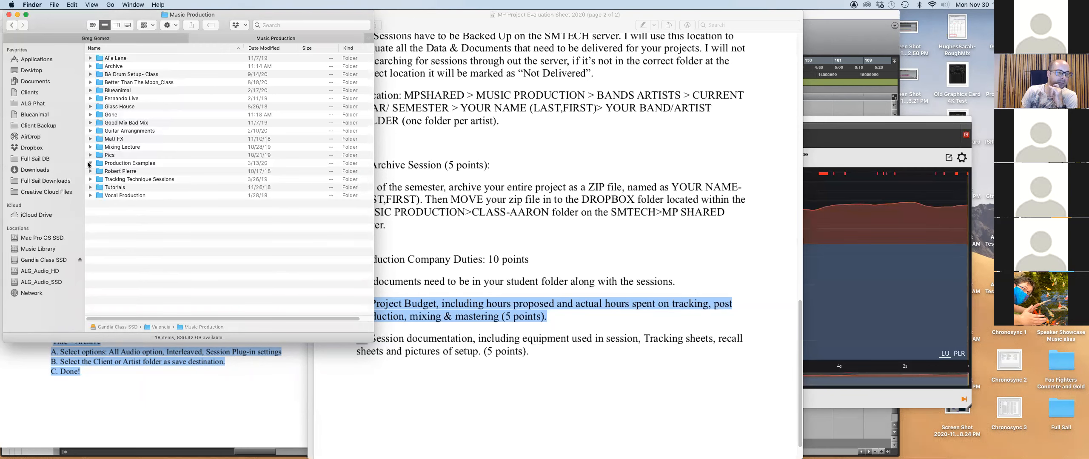
left_click(89, 163)
Go back to the Valencia folder and expand and collapse Music Production there.
left_click(12, 25)
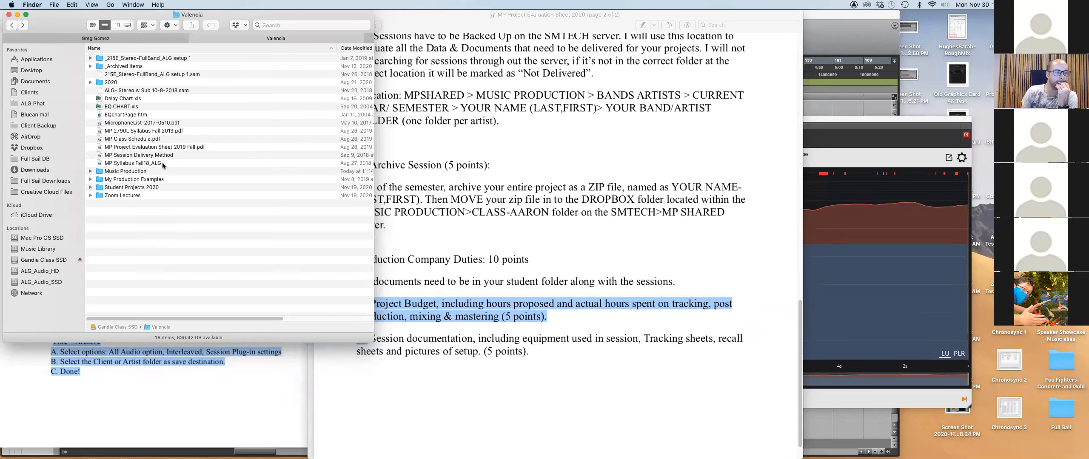
left_click(91, 171)
left_click(90, 170)
left_click(90, 171)
left_click(90, 171)
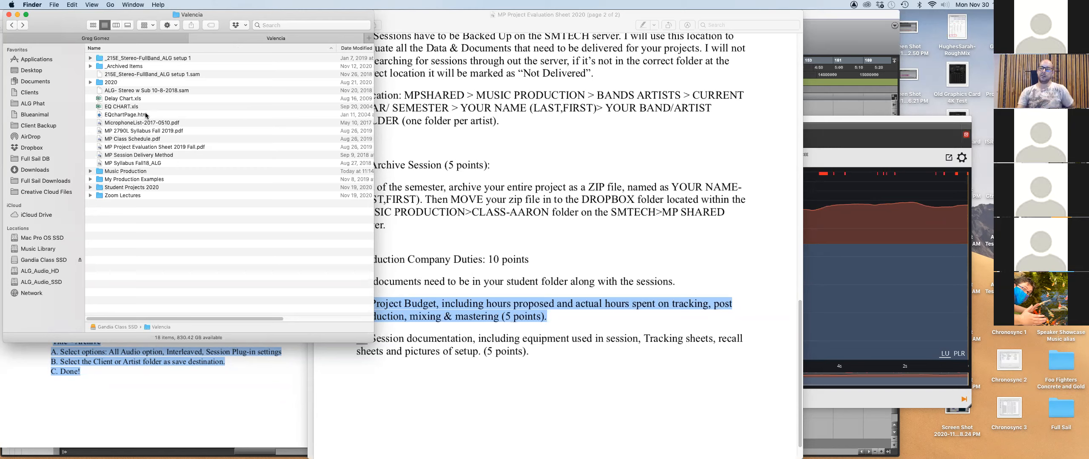
mouse_move(434, 452)
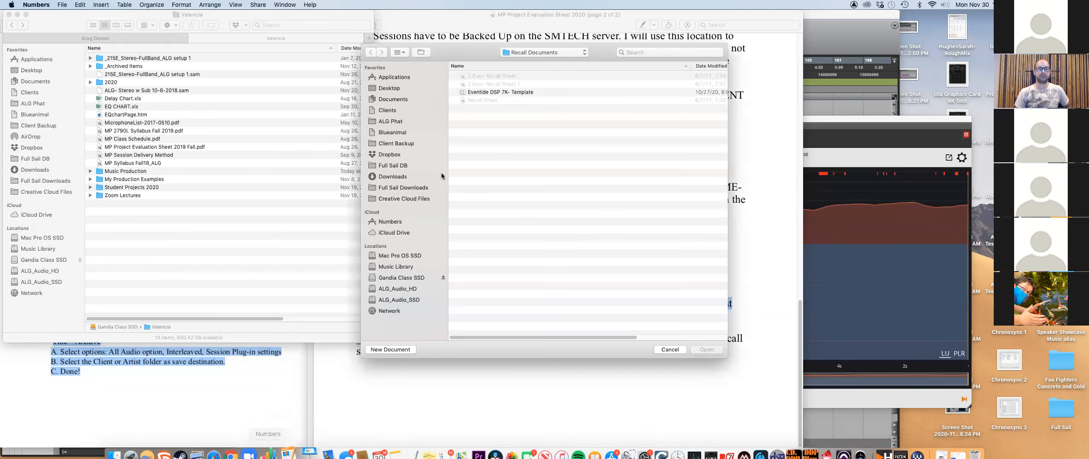
left_click(668, 350)
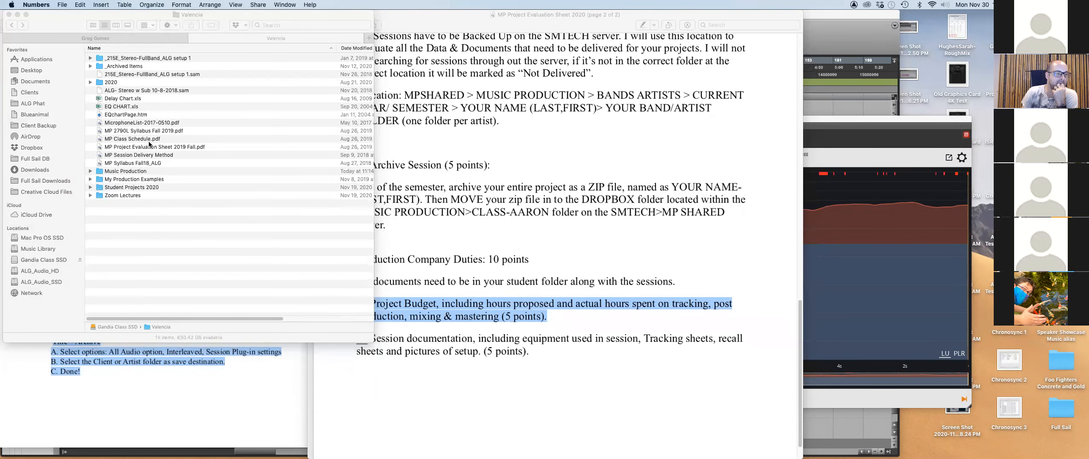
left_click(122, 100)
left_click(125, 100)
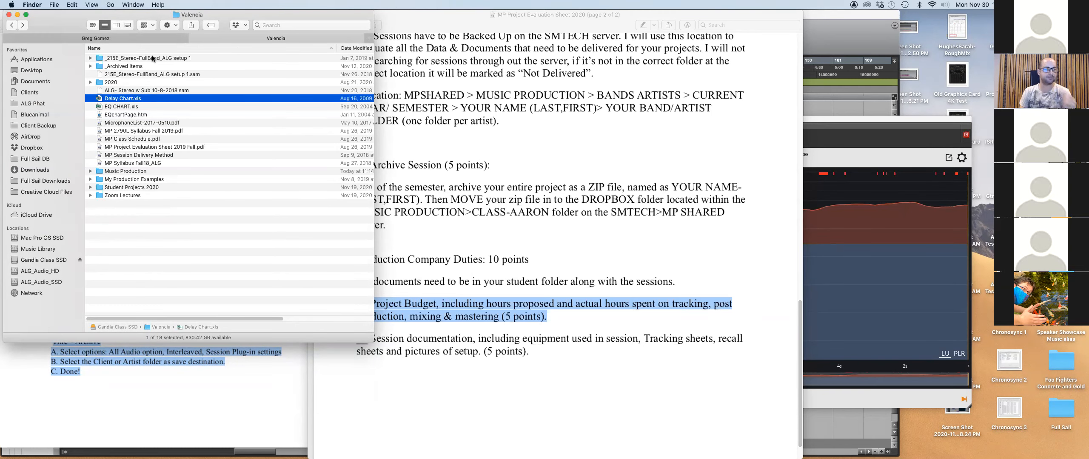
Open ALG_Audio_HD > Clients in a new tab and view the Blueanimal folder in columns.
left_click(143, 37)
key("super+t")
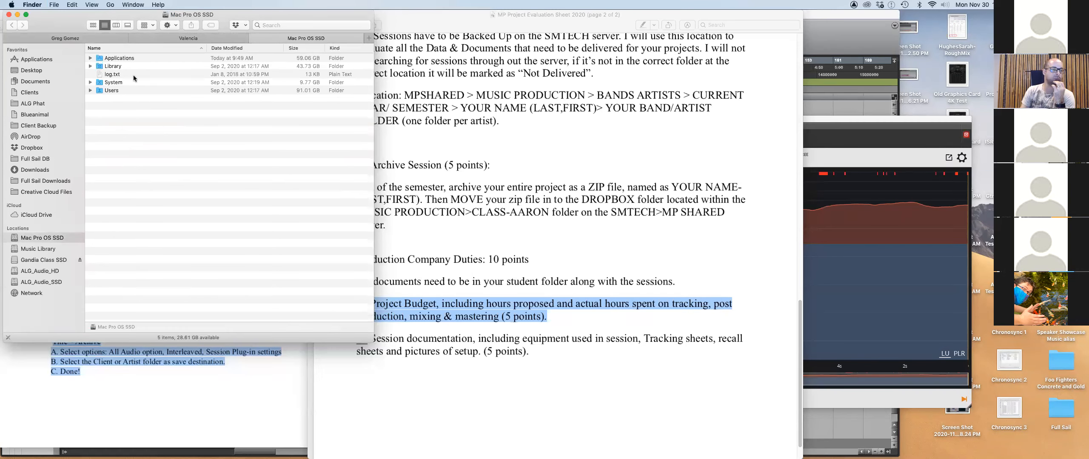
left_click(196, 38)
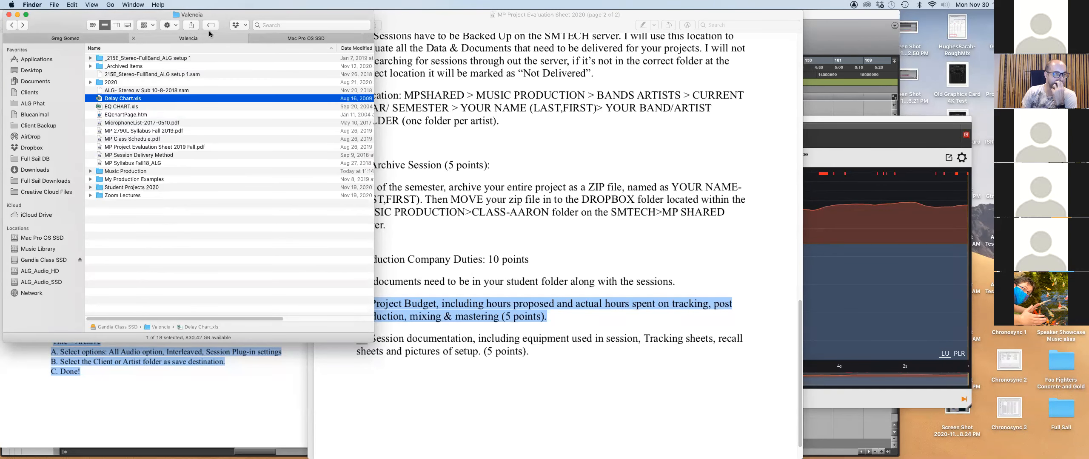
left_click(272, 35)
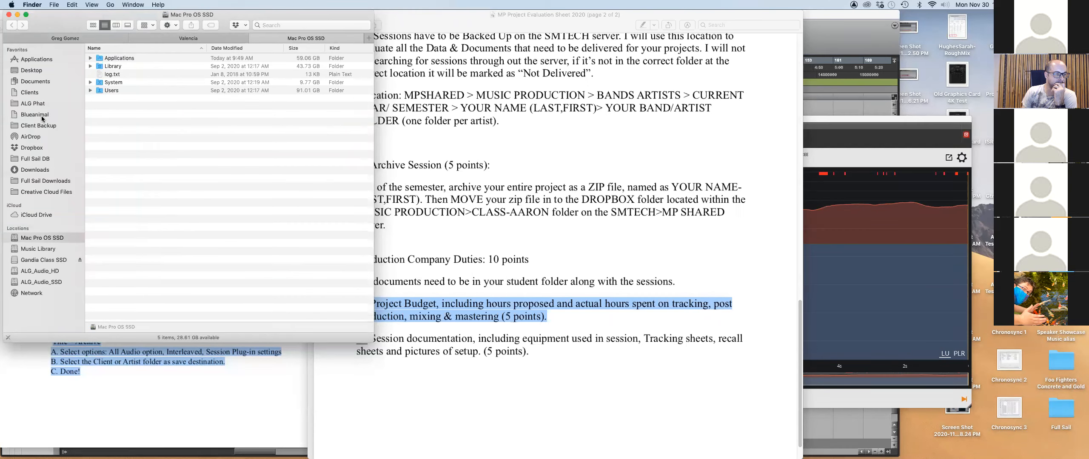
left_click(45, 273)
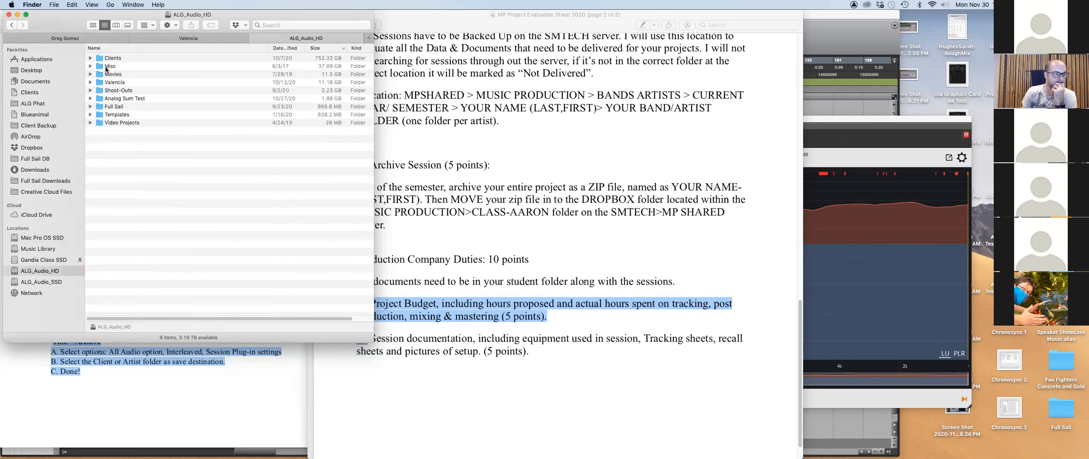
double_click(102, 59)
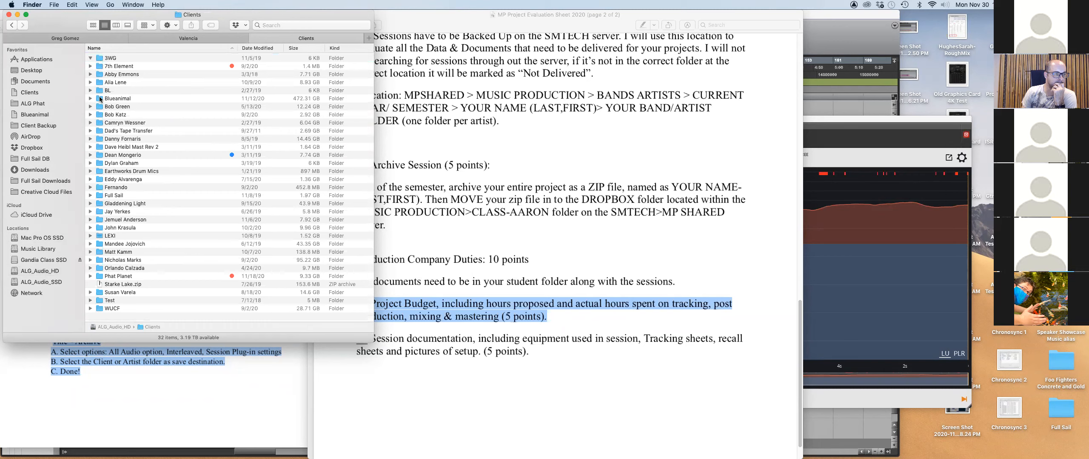
left_click(98, 101)
key("super+3")
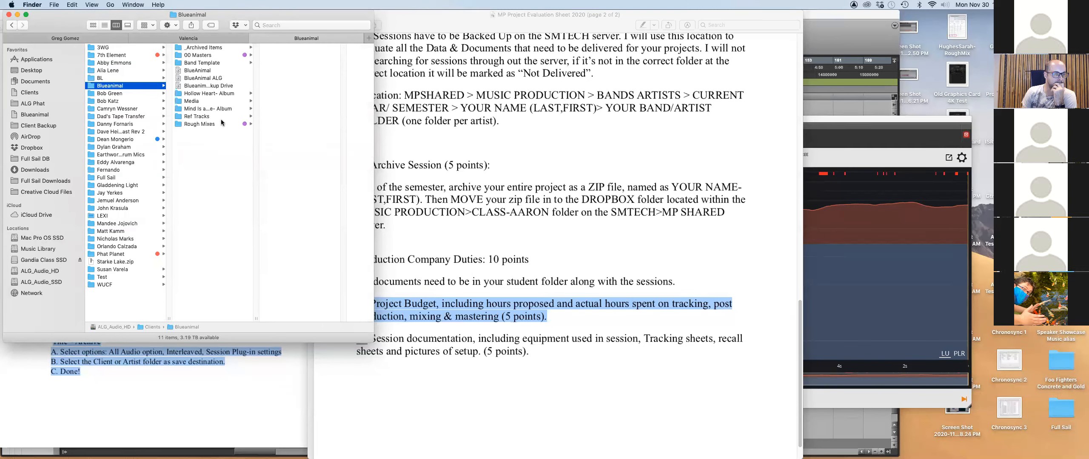
Browse Blueanimal's Band Template, Media, album, Mix Recall, Better Than This and Climbing folders.
left_click_drag(256, 320, 297, 317)
left_click(217, 63)
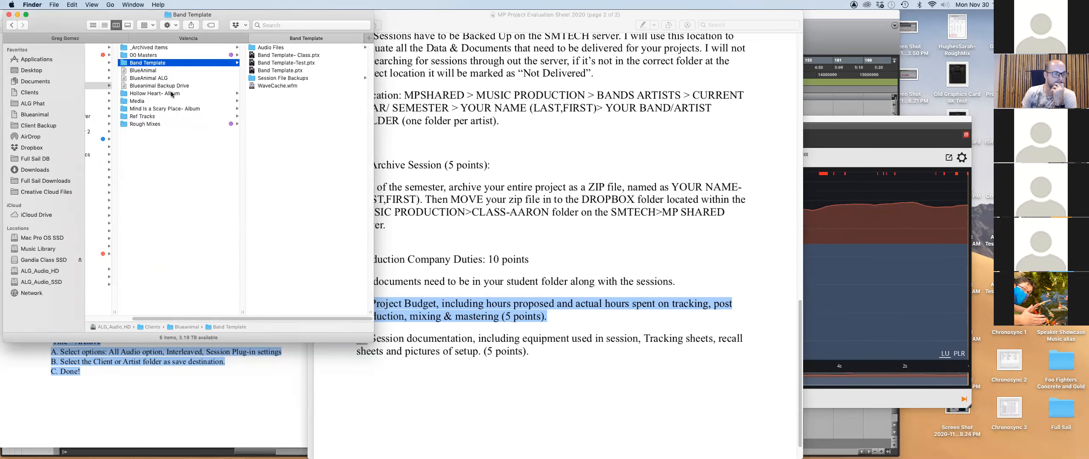
left_click(170, 101)
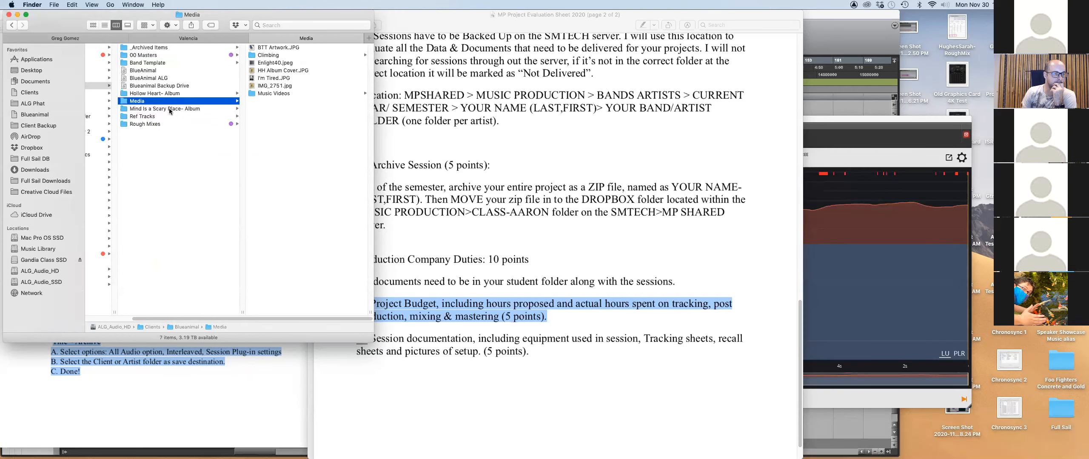
left_click(169, 109)
left_click(188, 94)
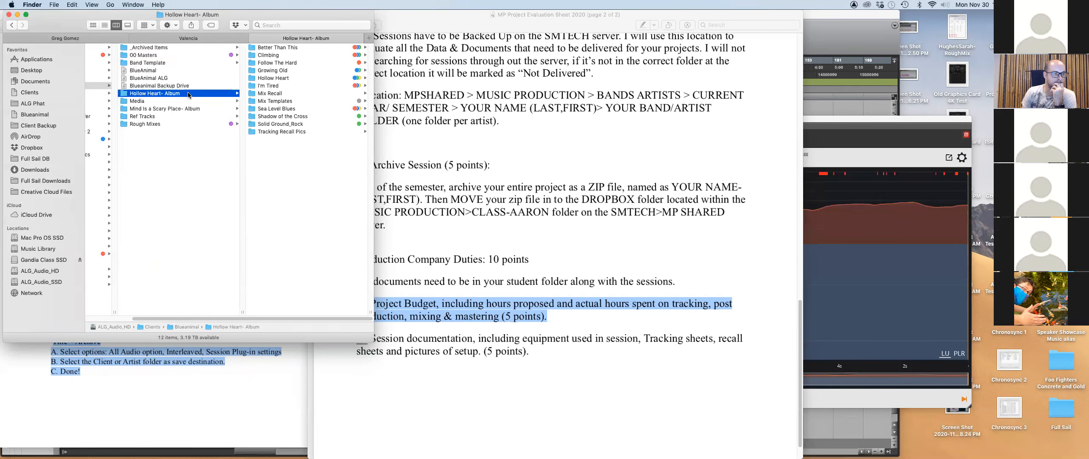
left_click(277, 94)
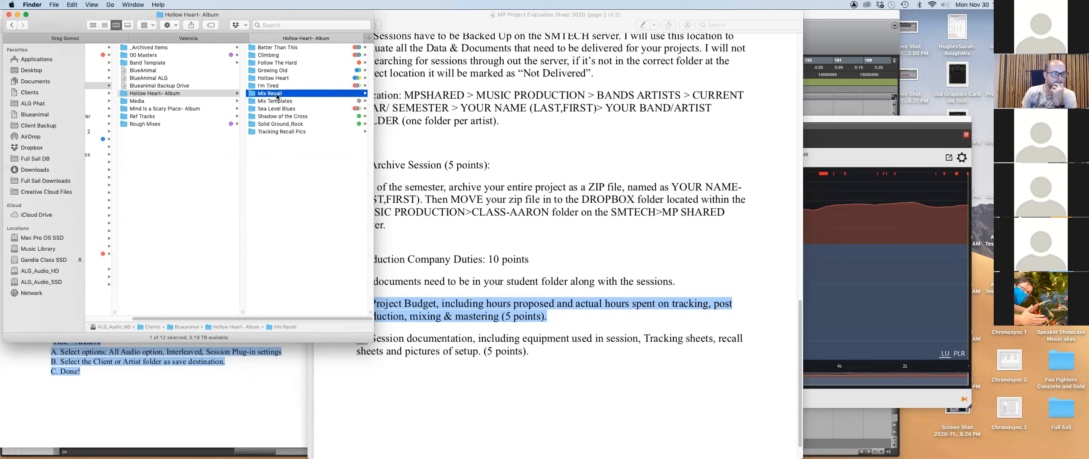
left_click(283, 47)
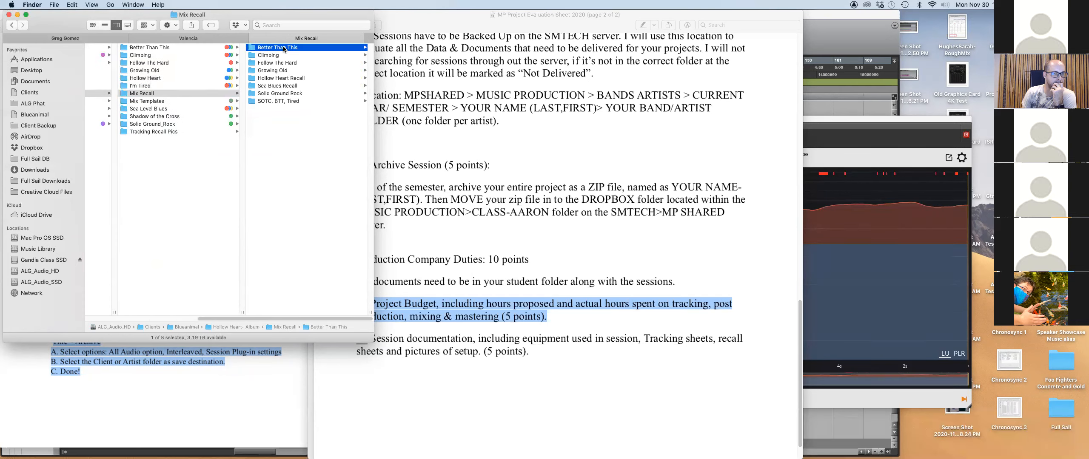
left_click(196, 56)
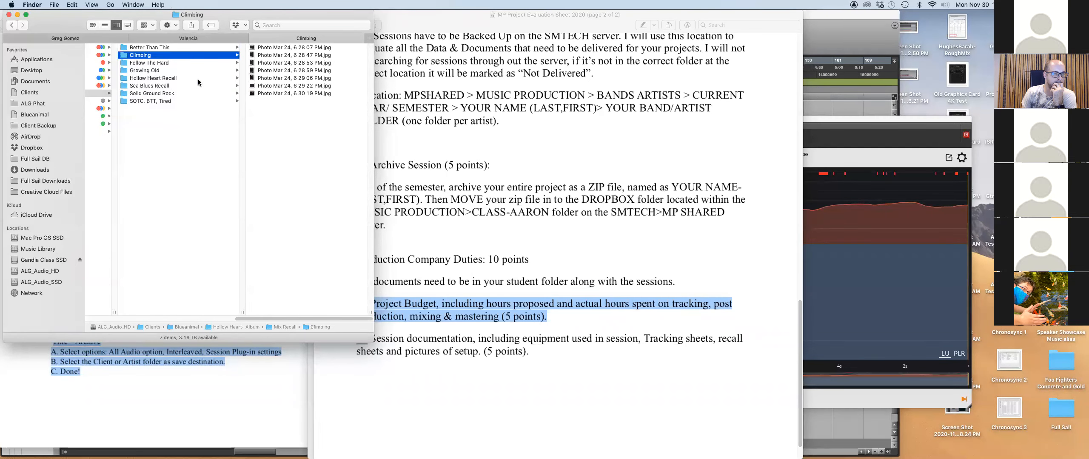
left_click_drag(272, 319, 160, 318)
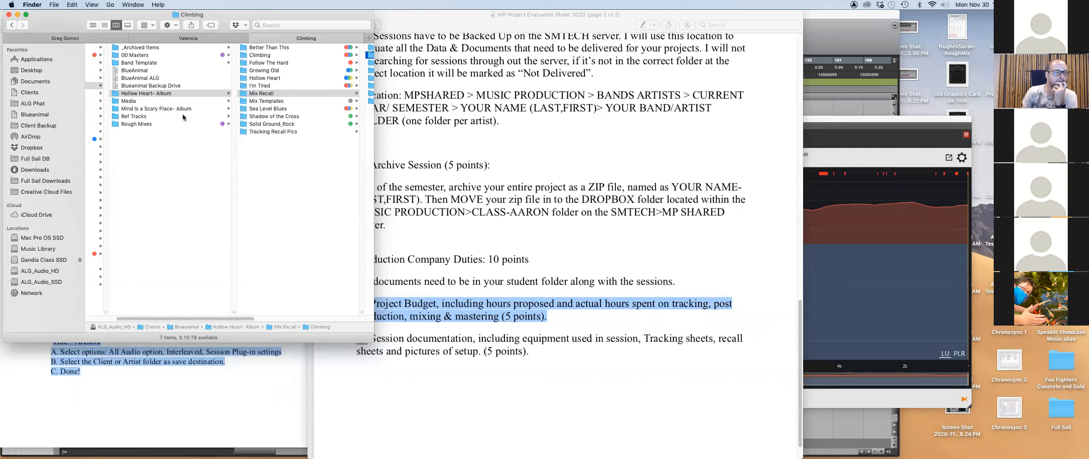
Look at Ref Tracks, the Hollow Heart- Album's Tracking Recall Pics, and the Band Template contents.
left_click(162, 116)
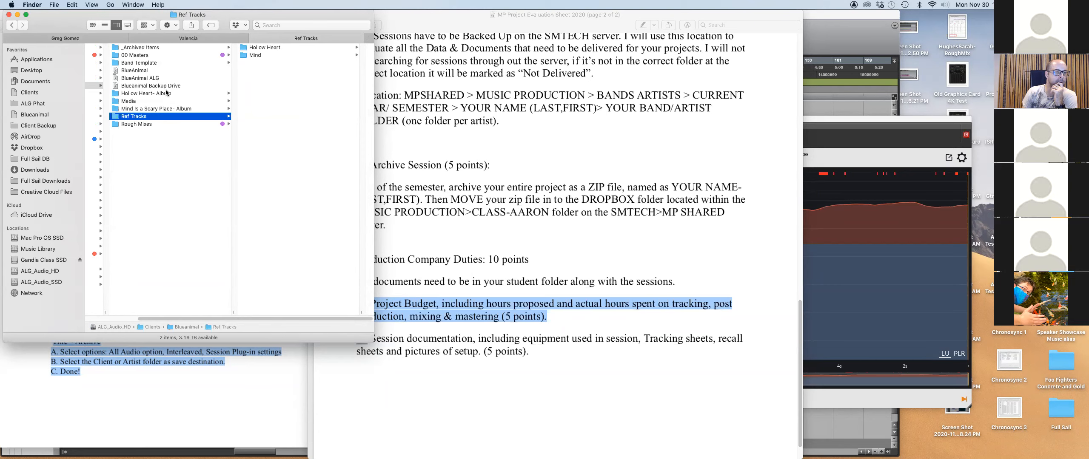
left_click(144, 93)
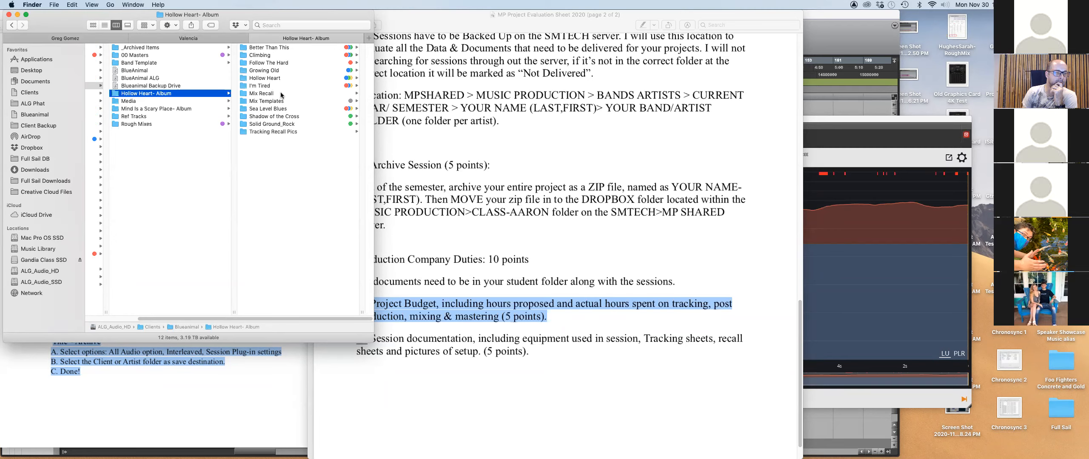
left_click(266, 132)
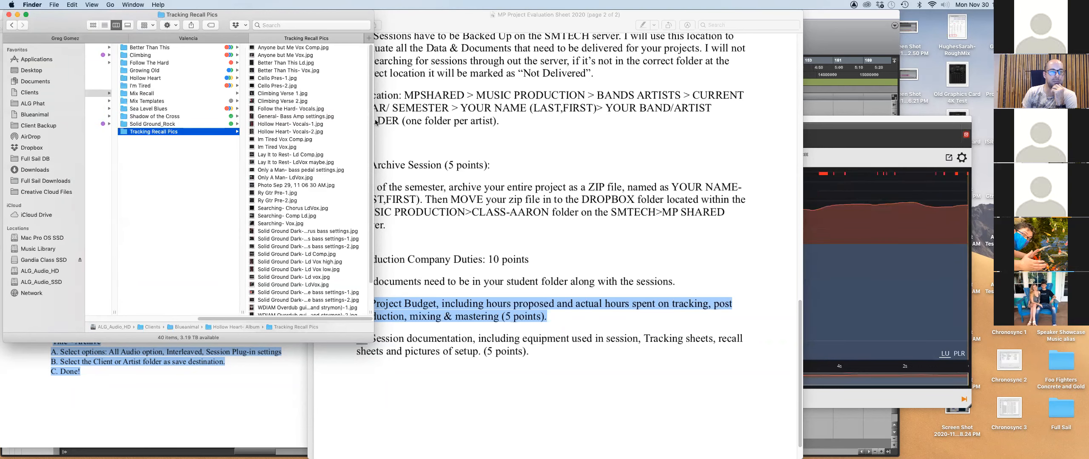
mouse_move(372, 152)
left_mouse_down()
mouse_move(372, 170)
mouse_move(372, 149)
left_mouse_up()
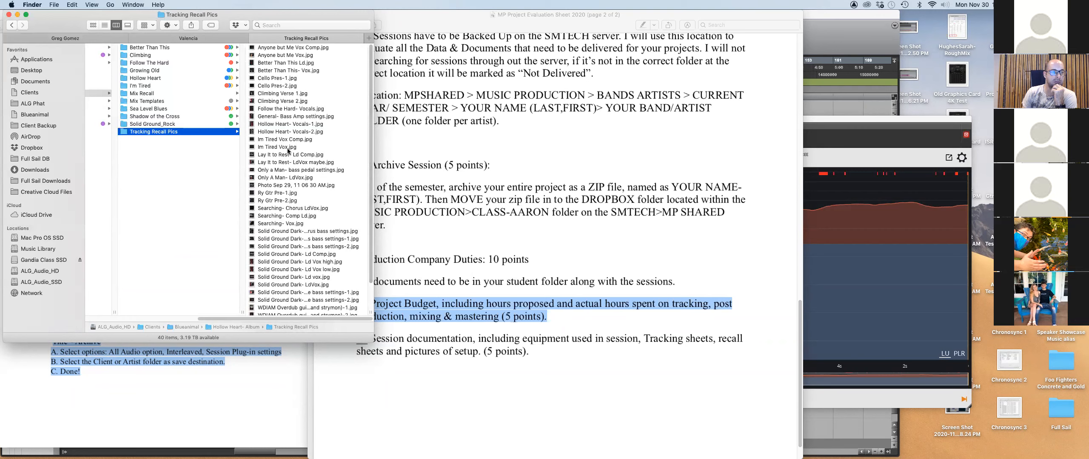
left_click_drag(338, 320, 160, 302)
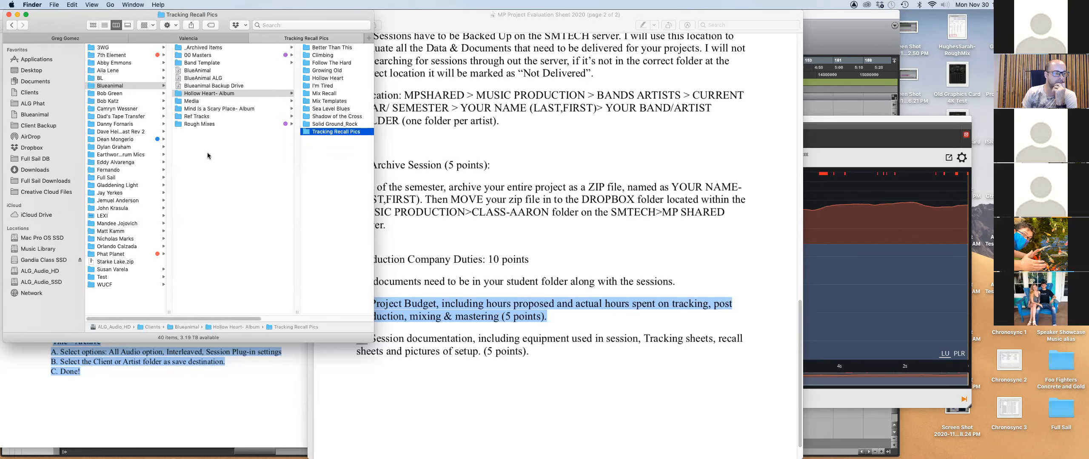
left_click(228, 63)
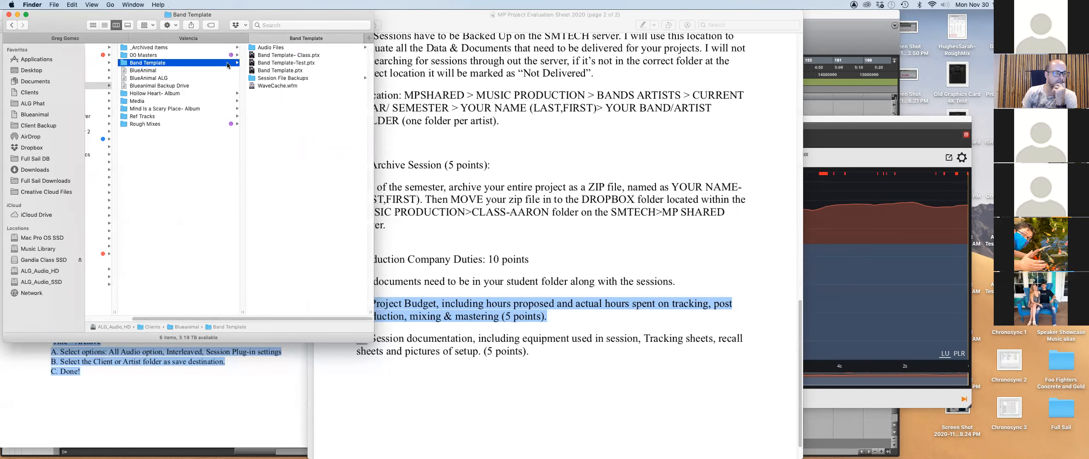
scroll(229, 315, "left", 3)
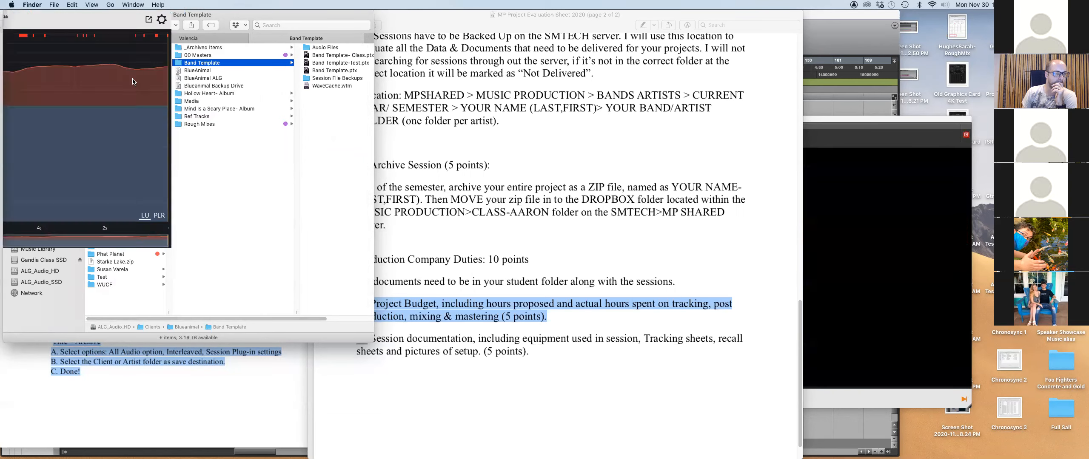
In Documents > Recall Documents, open the Eventide DSP 7K- Template spreadsheet.
left_click(188, 38)
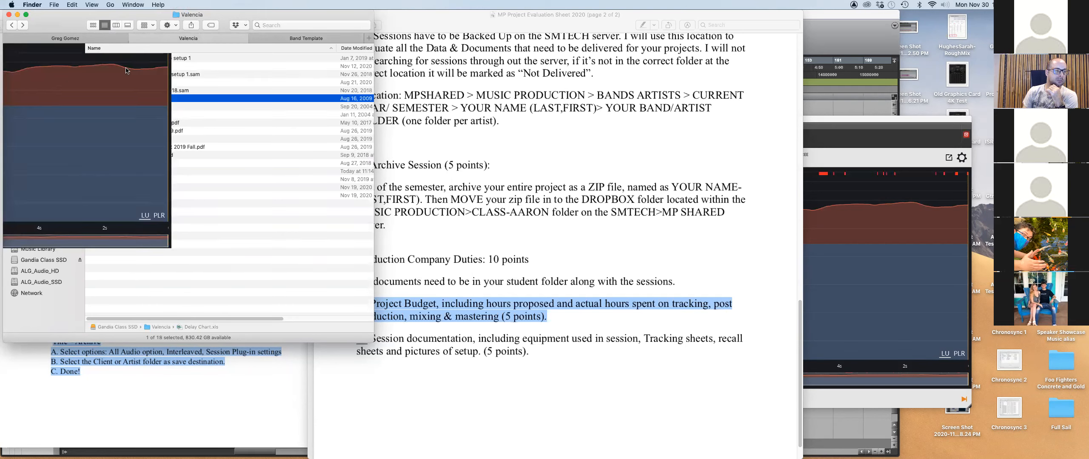
left_click(321, 38)
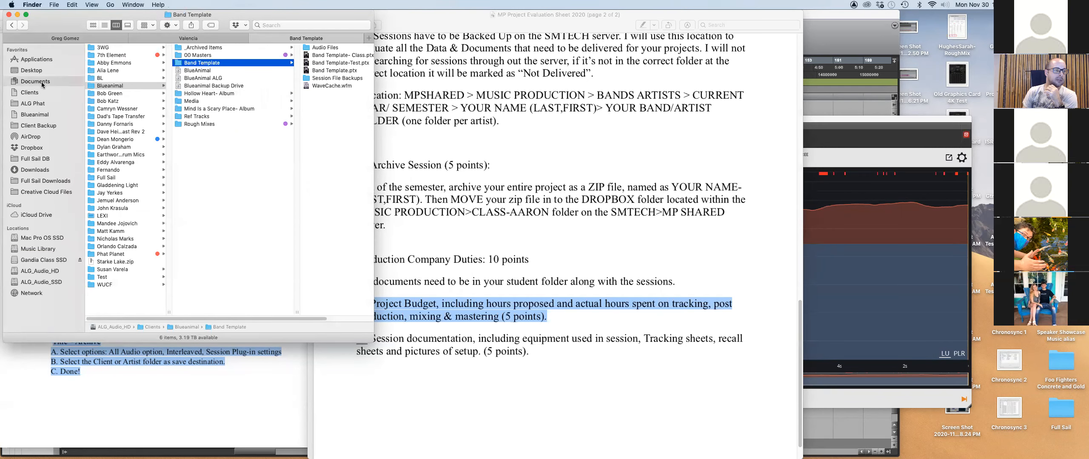
left_click(36, 81)
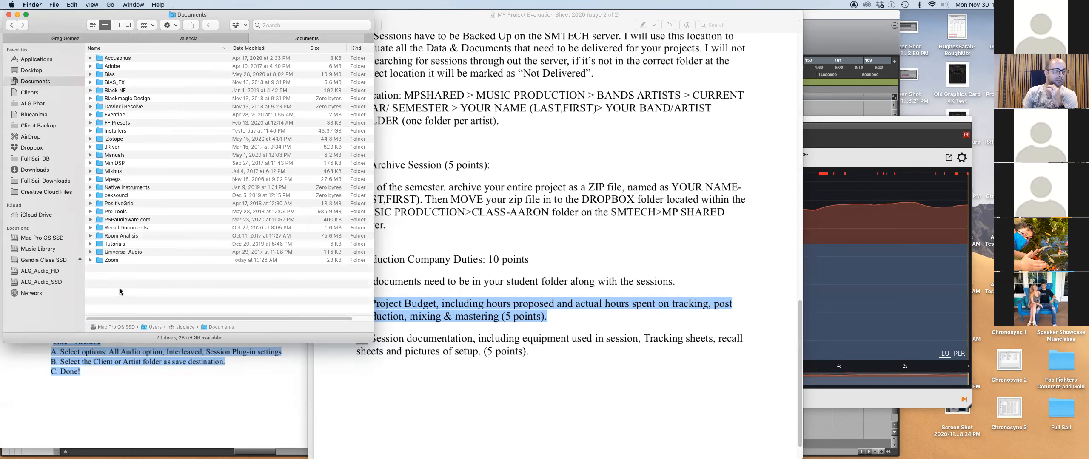
left_click(90, 228)
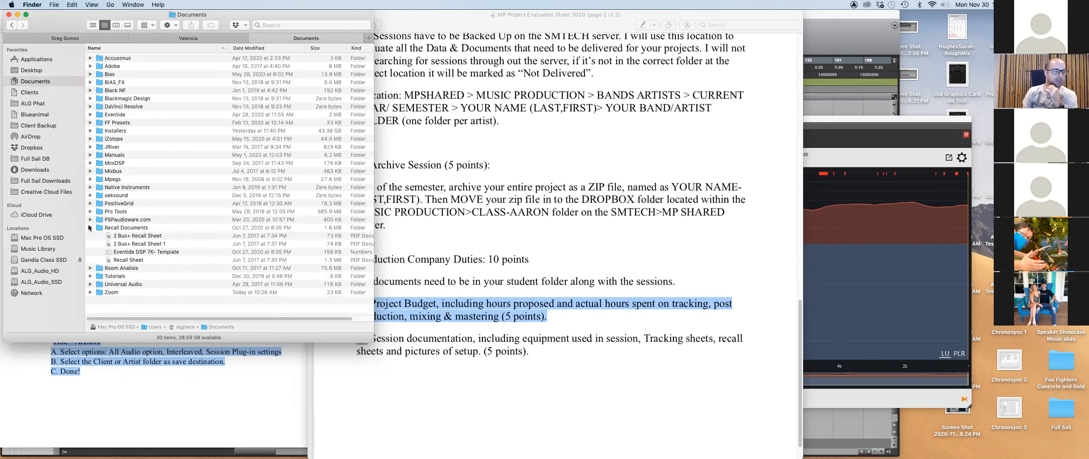
left_click(131, 260)
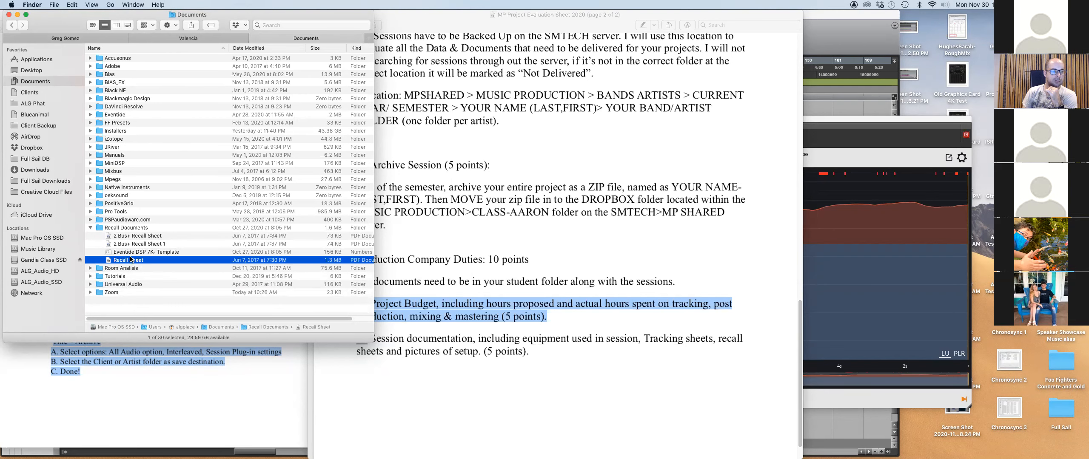
left_click(134, 253)
double_click(135, 252)
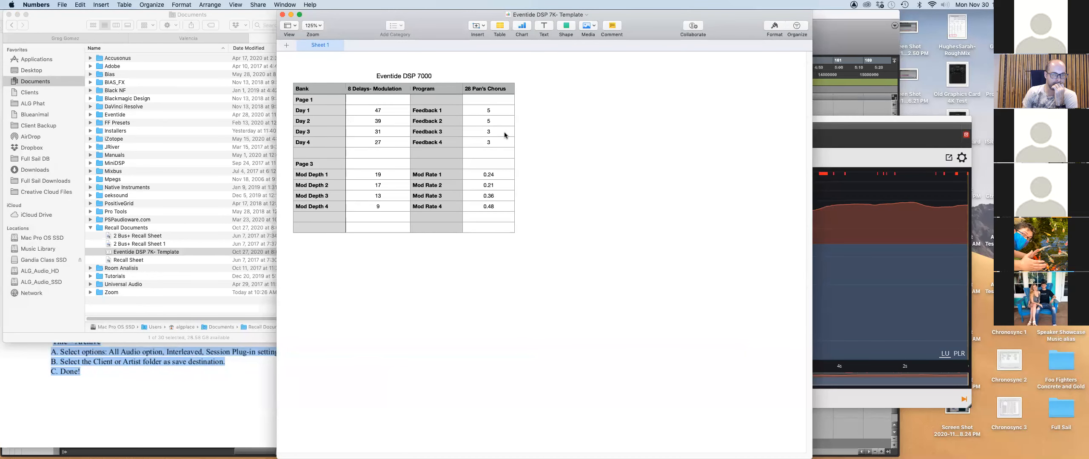
Shift the Eventide DSP 7K- Template window slightly right and close it.
left_click_drag(427, 23, 459, 22)
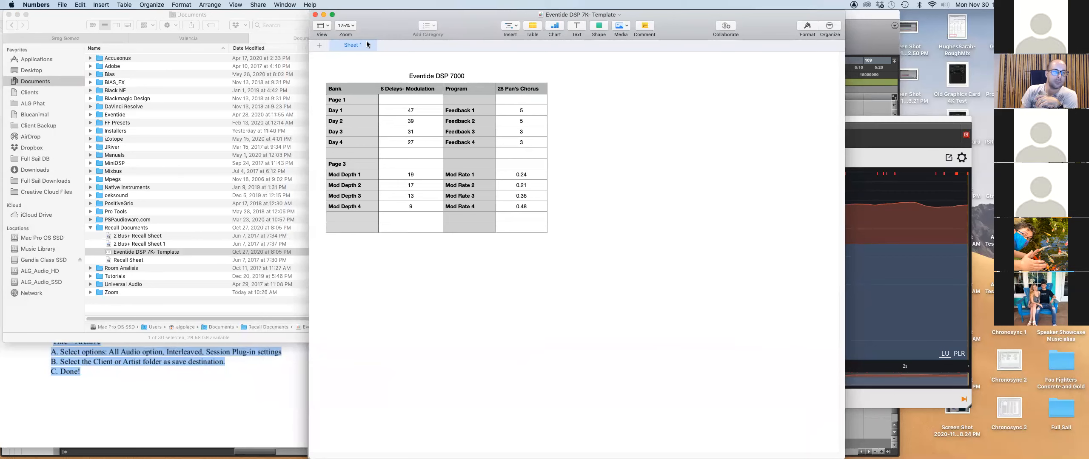
left_click(316, 15)
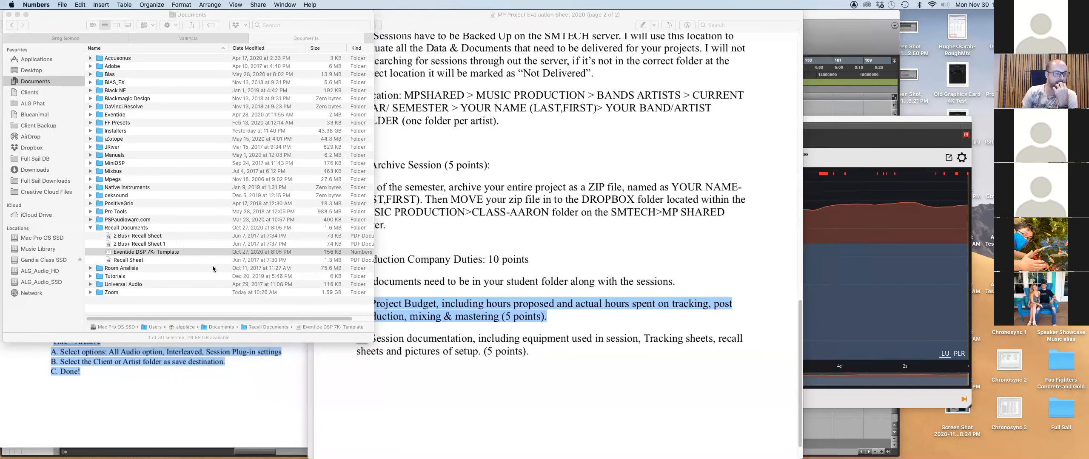
Collapse Recall Documents, then open Valencia's Music Production and browse Glass House, Gone and Recall Doc.
left_click(90, 228)
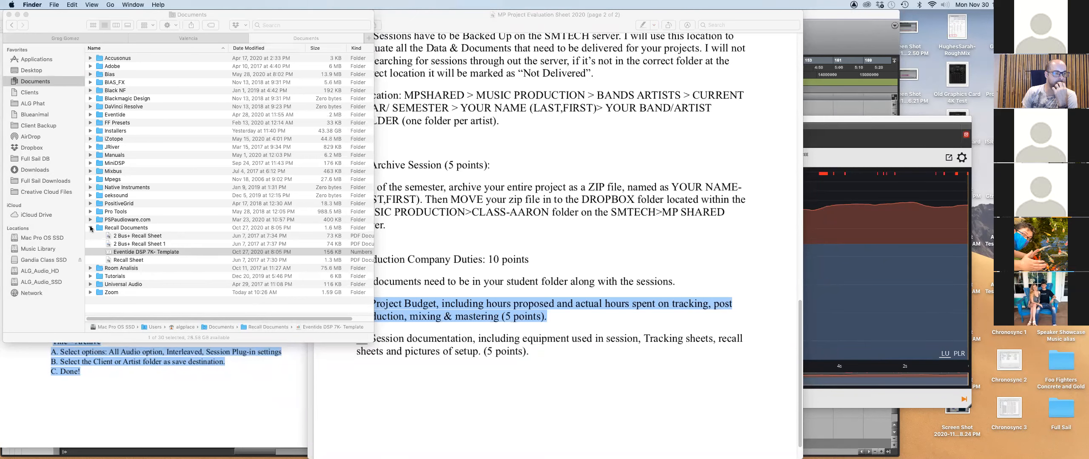
left_click(174, 39)
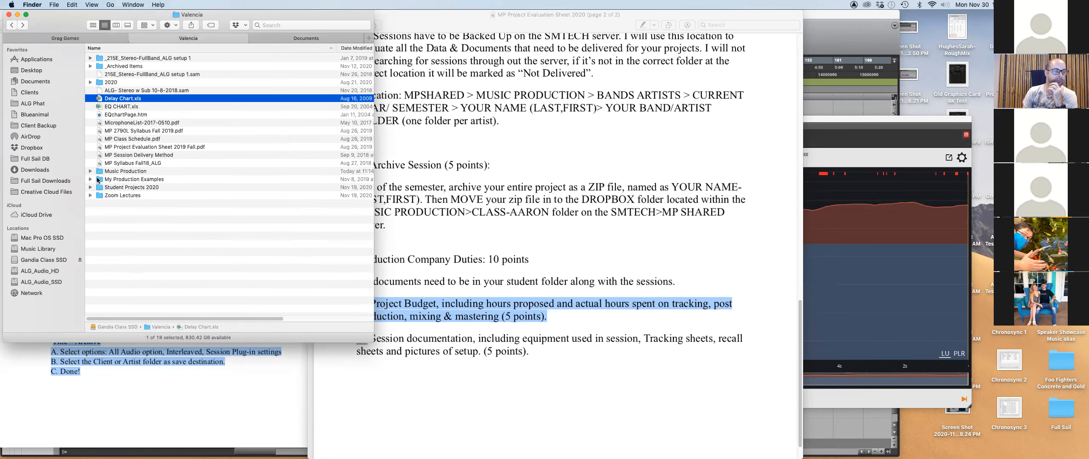
double_click(100, 172)
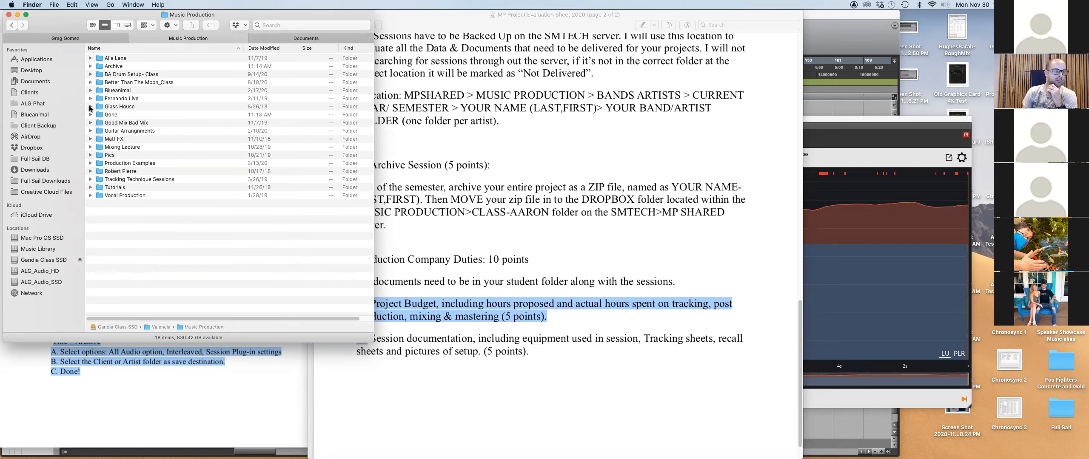
left_click(91, 106)
left_click(90, 107)
left_click(90, 115)
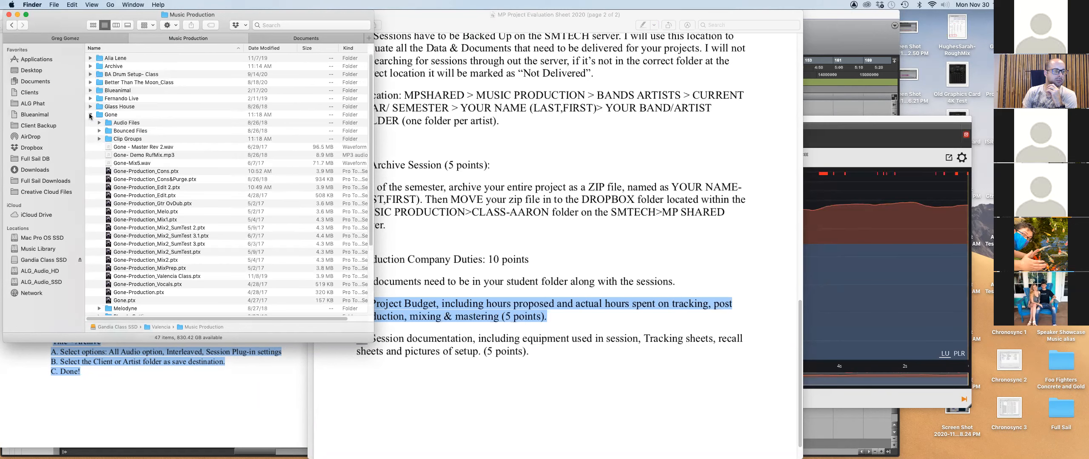
scroll(120, 142, "down", 5)
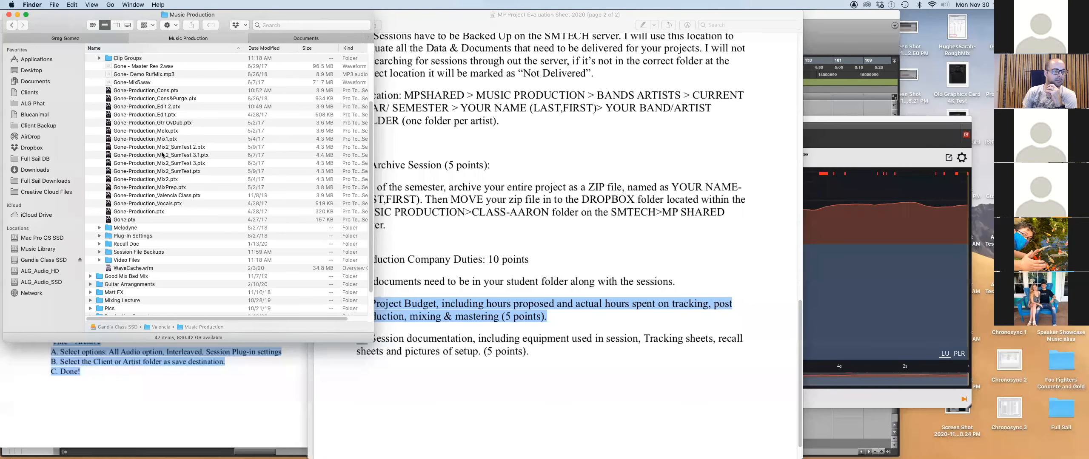
left_click(99, 245)
scroll(152, 235, "up", 3)
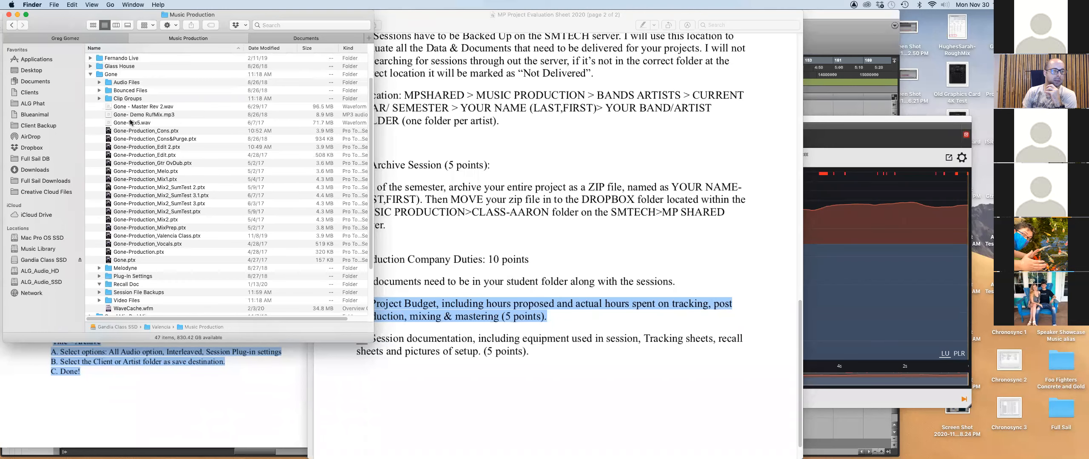
left_click(91, 74)
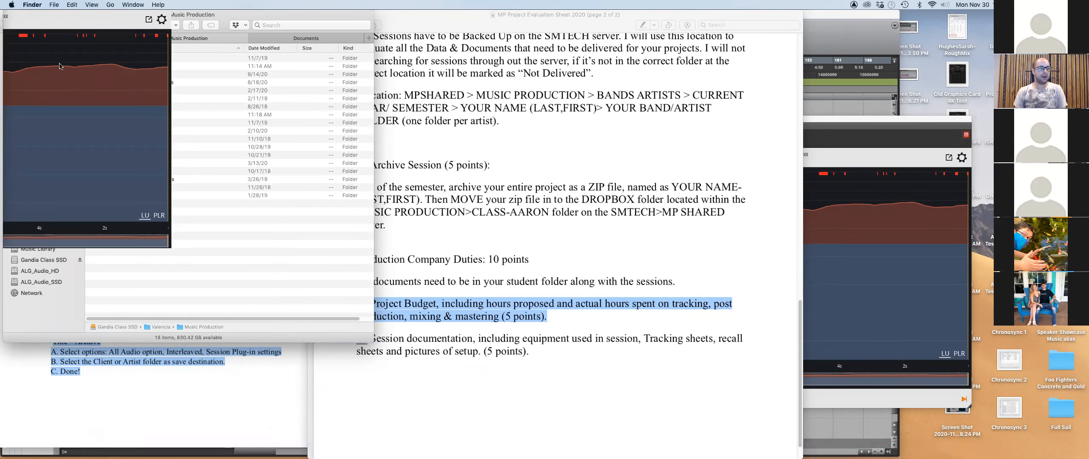
Glance at Finder's File menu, dismiss it, and go back to the Valencia folder.
left_click(53, 4)
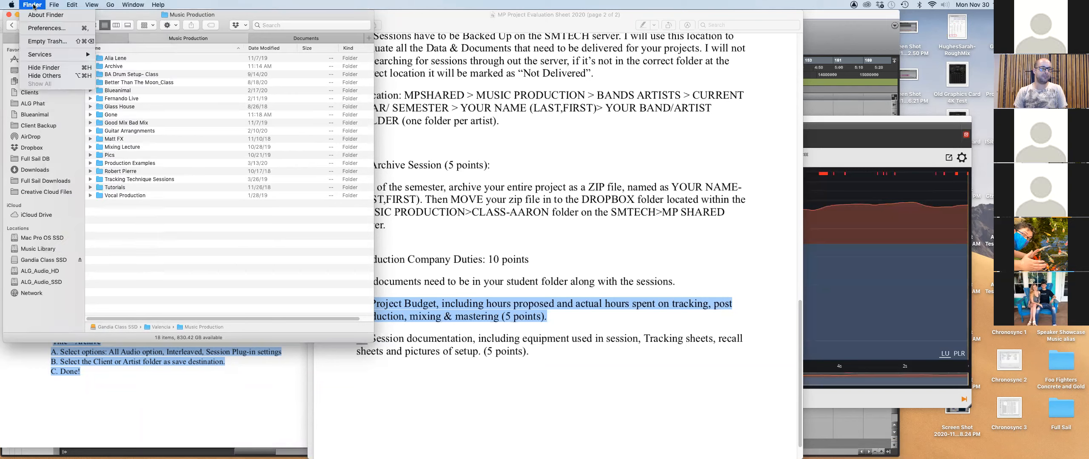
left_click(246, 19)
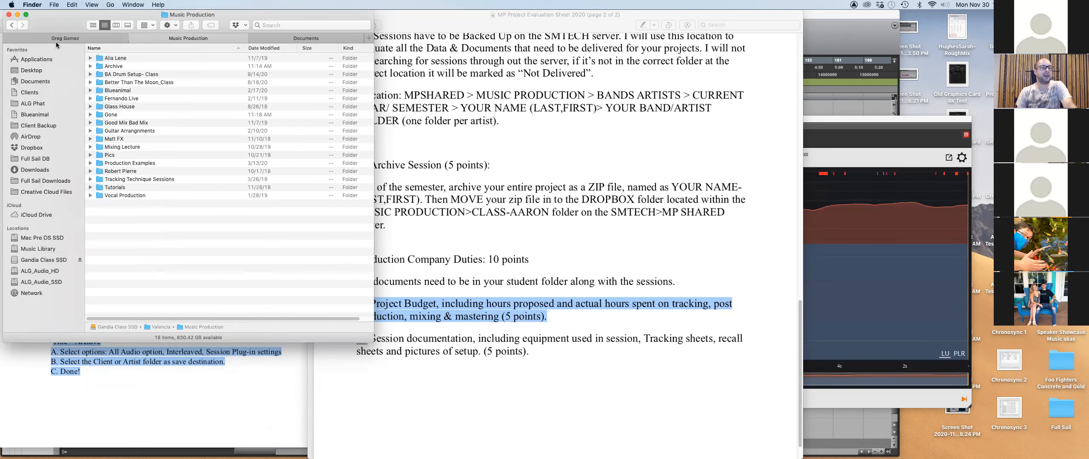
left_click(13, 25)
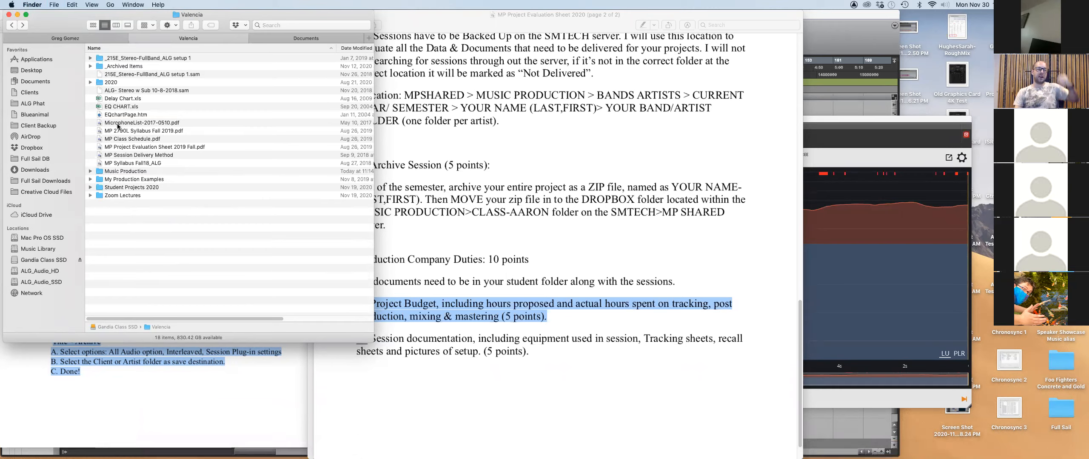
Create a new spreadsheet in Numbers from the Blank template.
key("super+Tab")
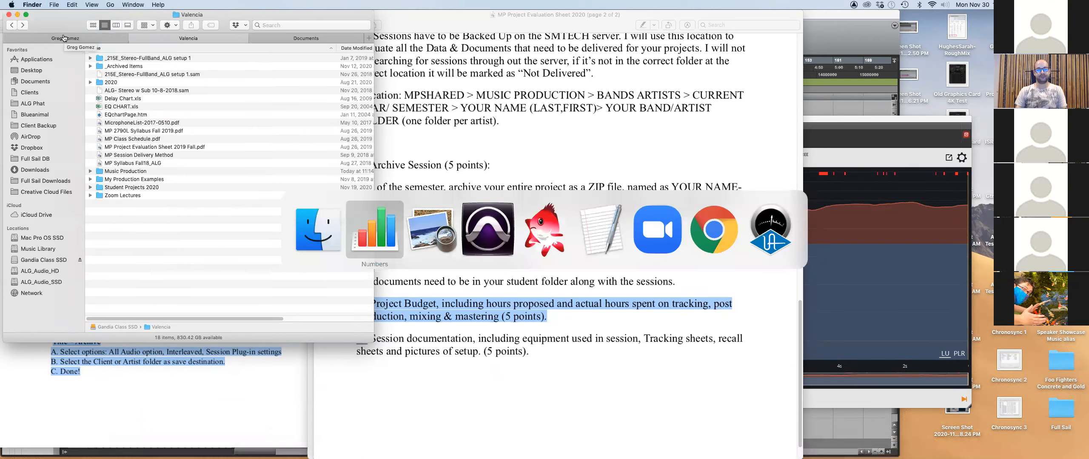
left_click(66, 5)
left_click(68, 15)
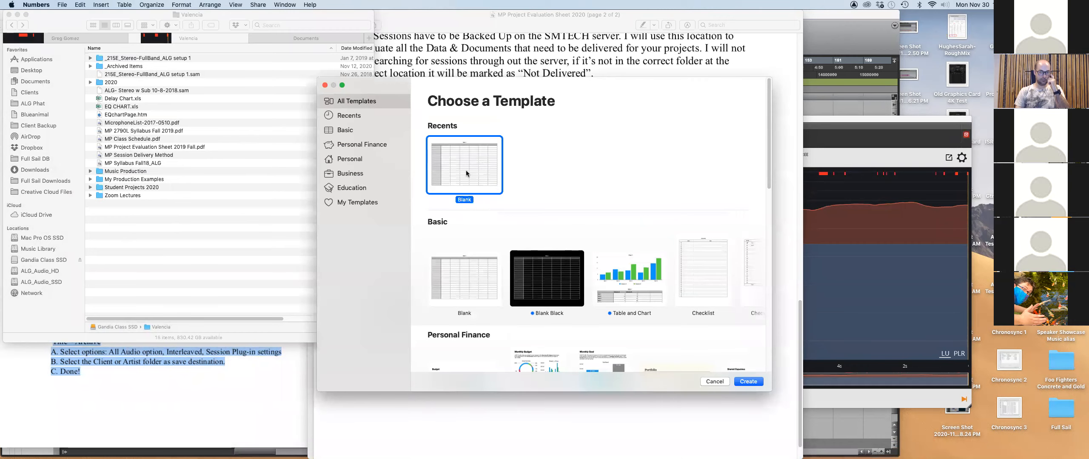
left_click(748, 382)
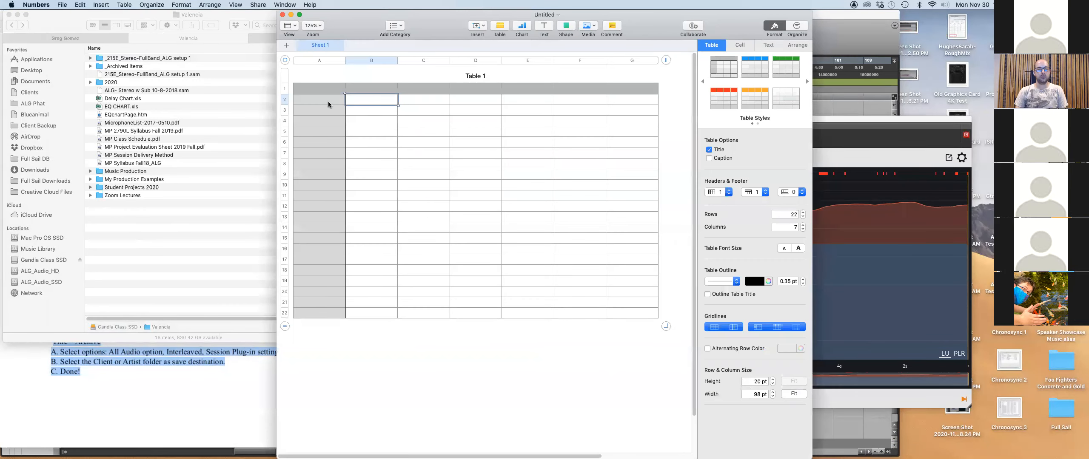
Enter the header row Instrument, Mic, Pre, OBG starting at cell B1.
left_click(374, 91)
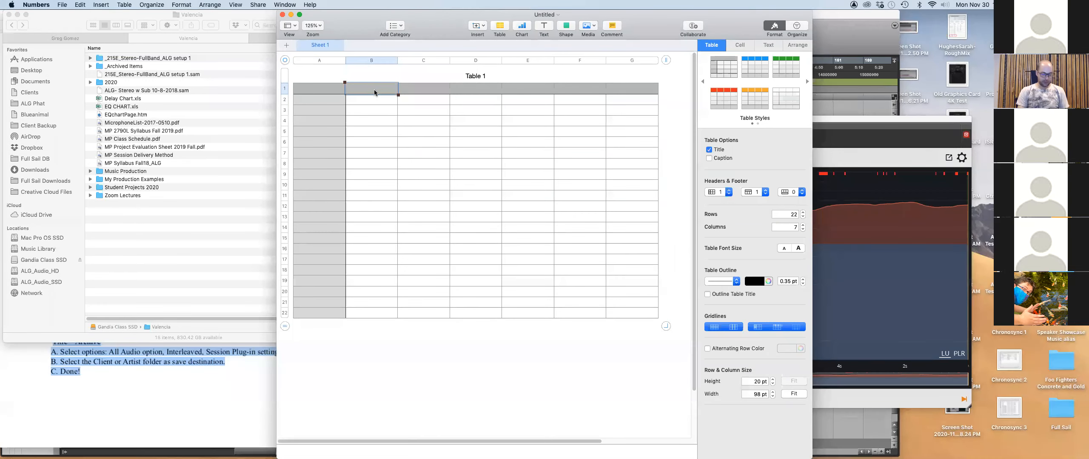
type("Instru")
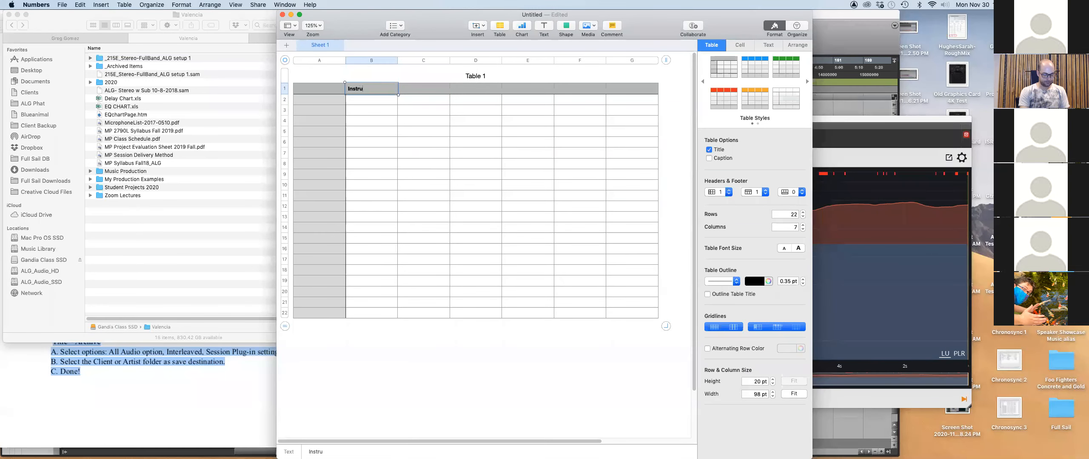
type("mnet")
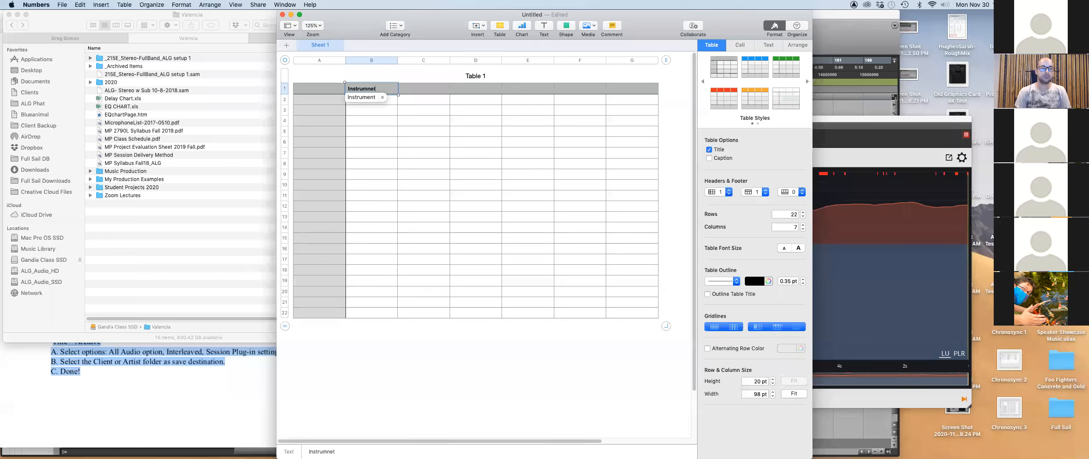
key("BackSpace")
key("BackSpace")
type("e")
key("Tab")
type("Mic")
key("Tab")
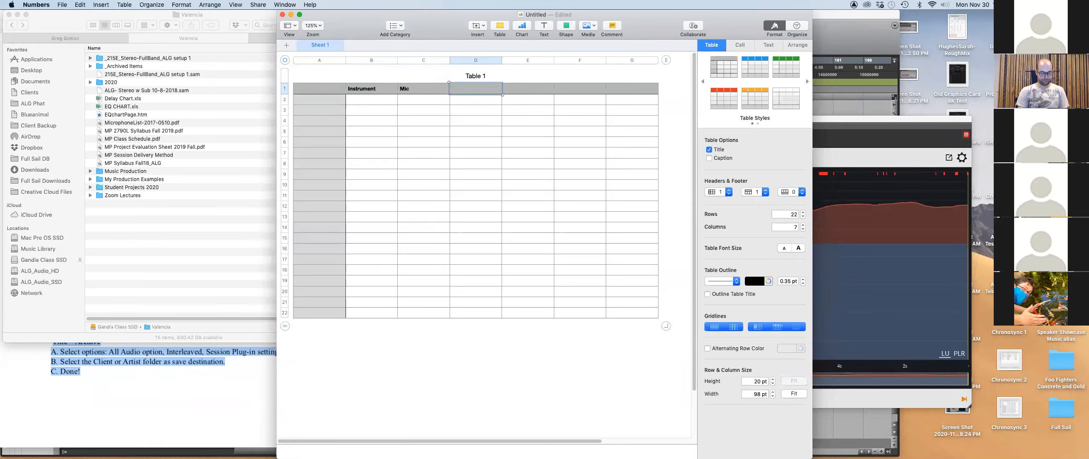
type("Pre")
key("Tab")
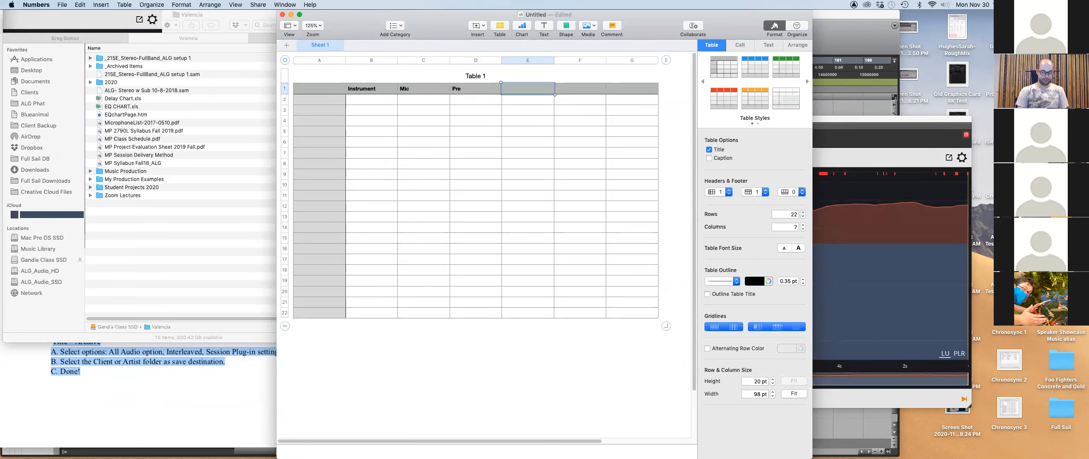
type("OBG")
key("Tab")
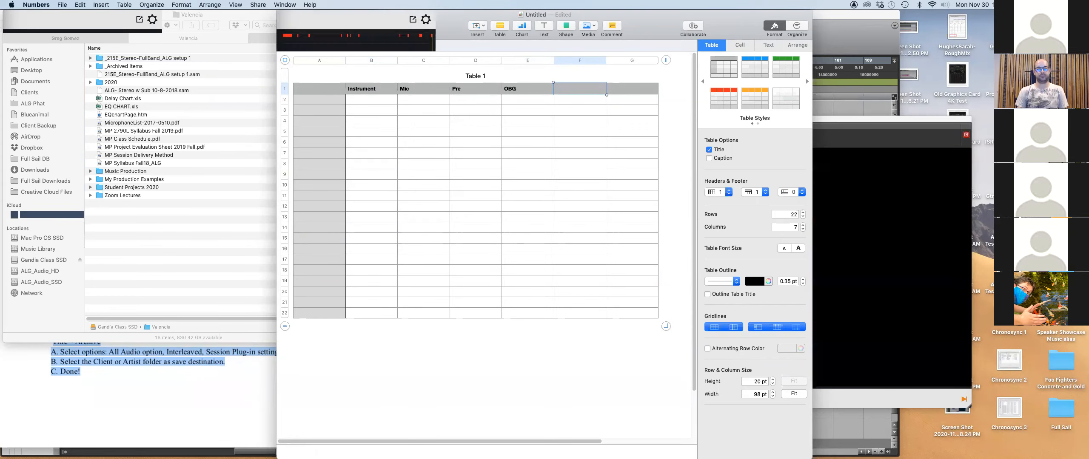
Fill row 2 with Kick, d112, API, 1176.
left_click(363, 101)
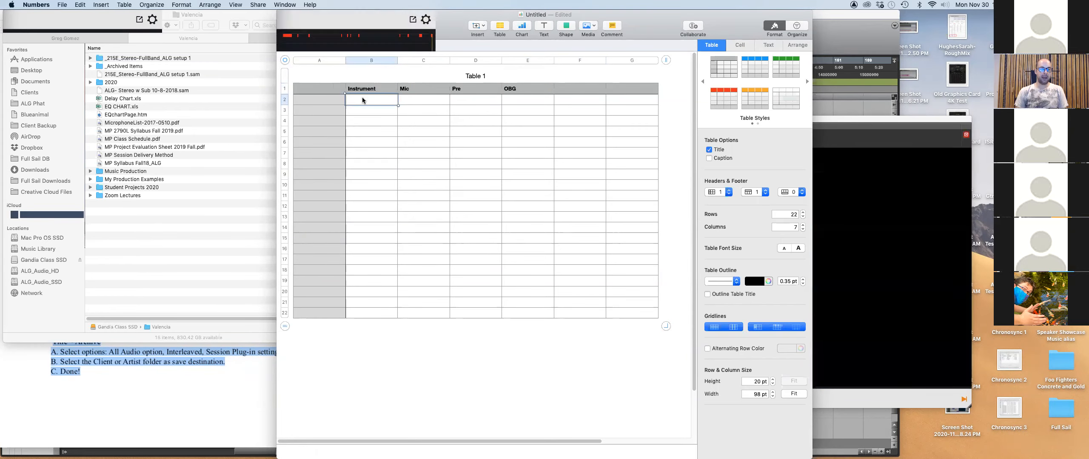
type("Kick")
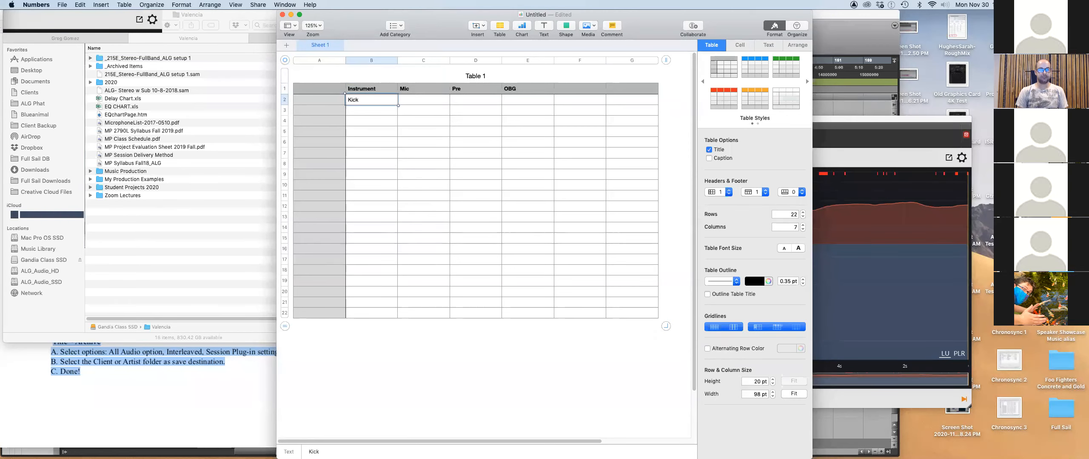
key("Tab")
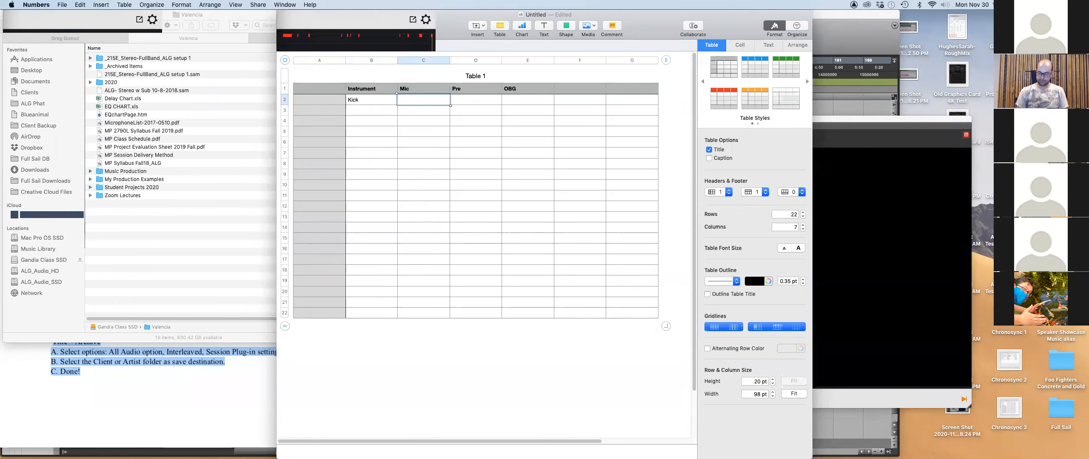
type("d112")
key("Tab")
type("API")
key("Tab")
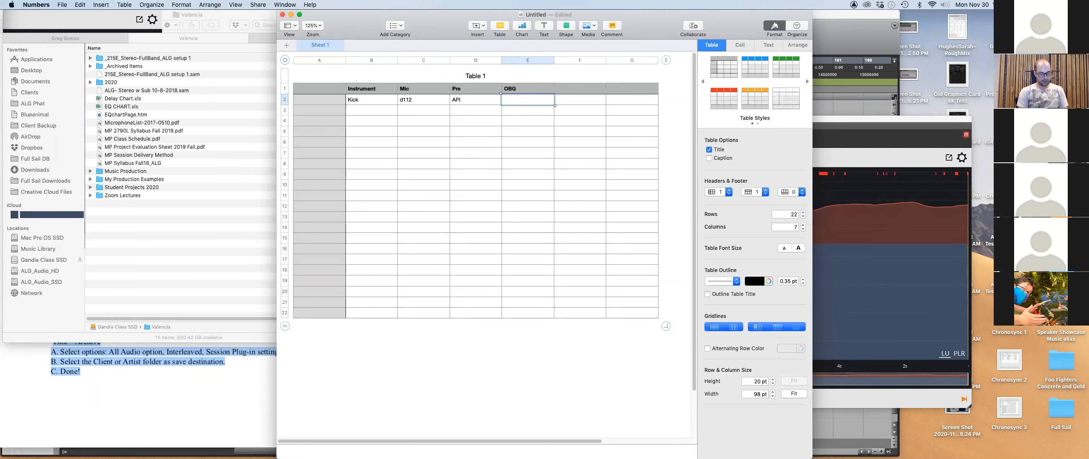
type("1176")
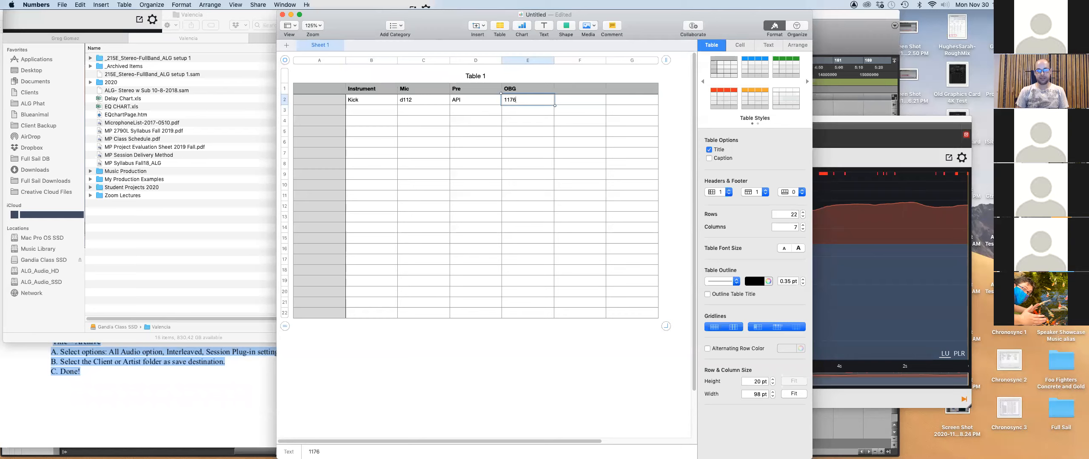
key("Tab")
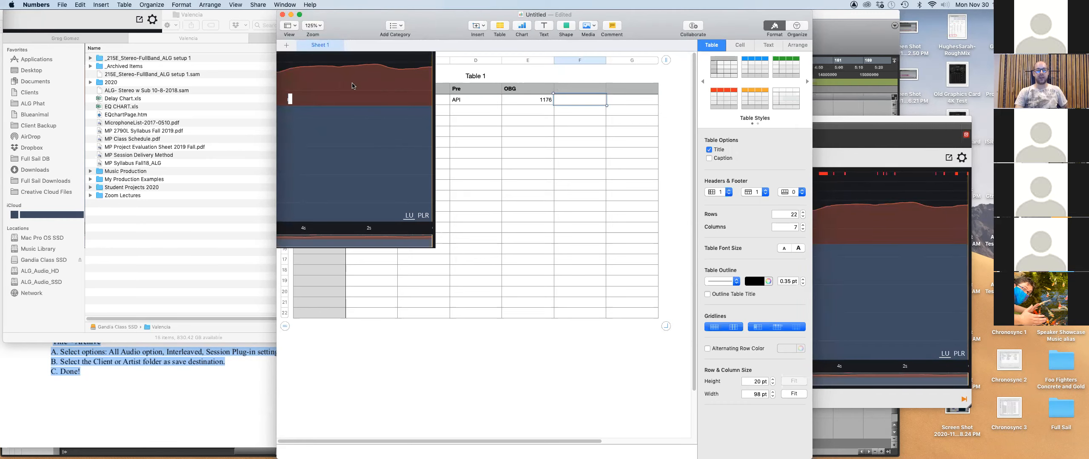
Add Sheet 2 and retitle its table Mix Recall.
left_click(287, 44)
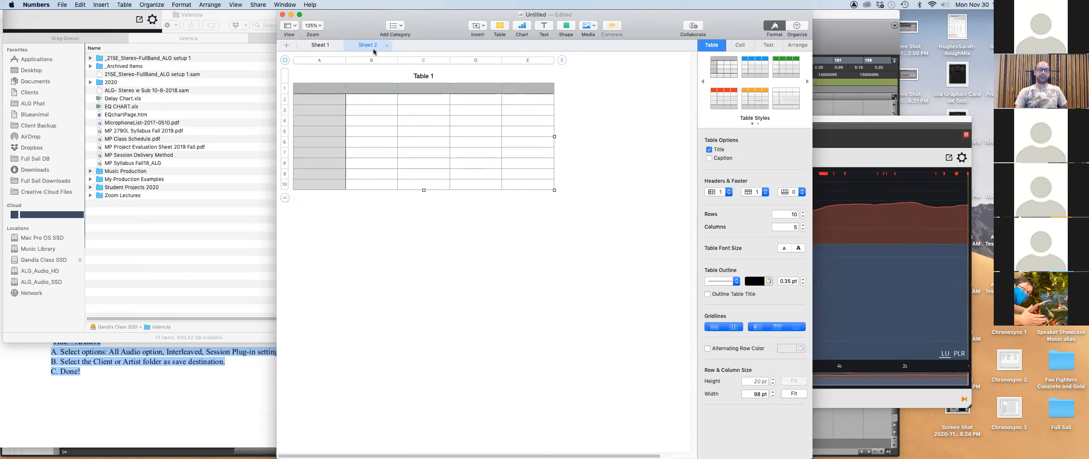
left_click(414, 77)
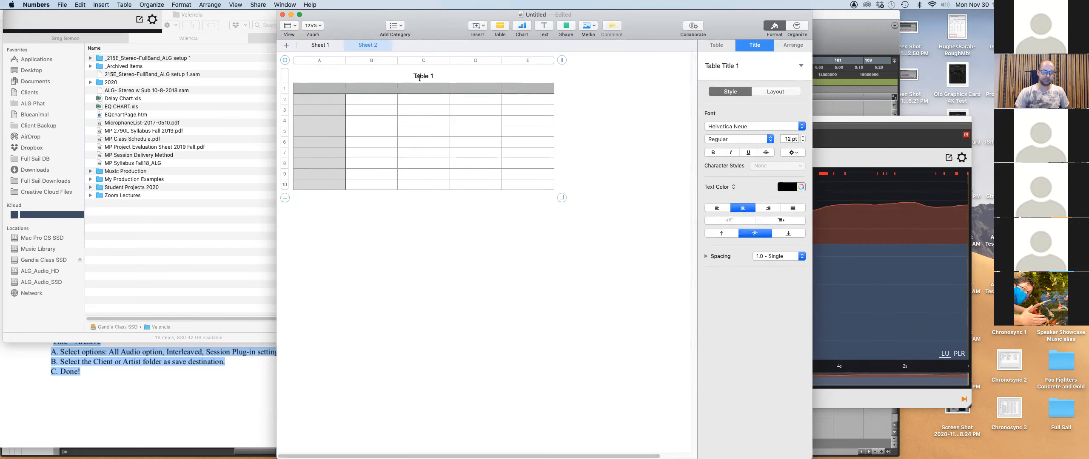
left_click_drag(415, 77, 448, 77)
type("Mix Recall")
left_click(445, 261)
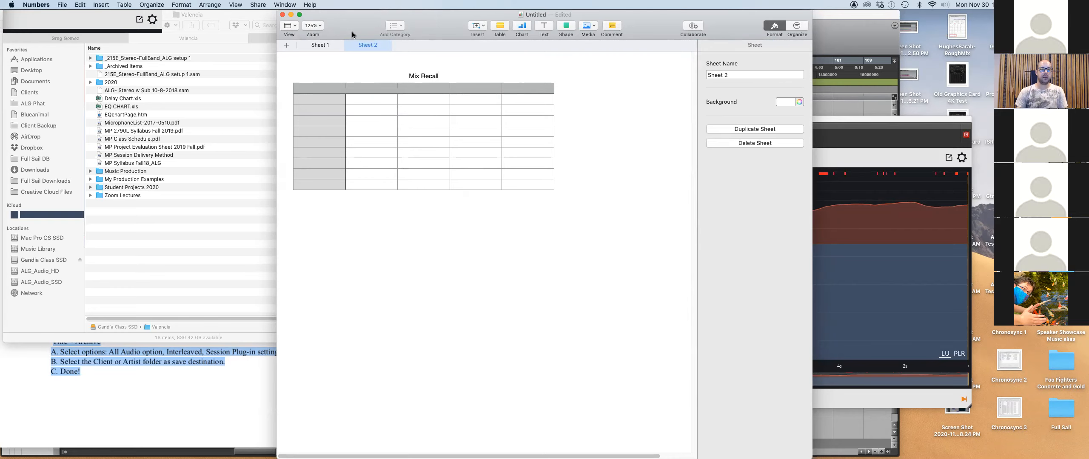
Retitle Sheet 1's table Tracking Recall.
left_click(328, 43)
left_click(472, 74)
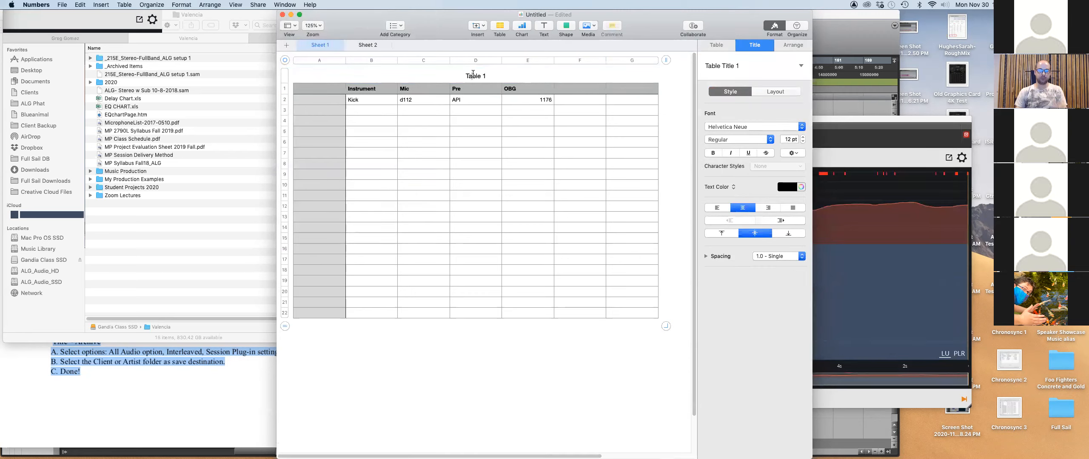
double_click(466, 76)
type("T")
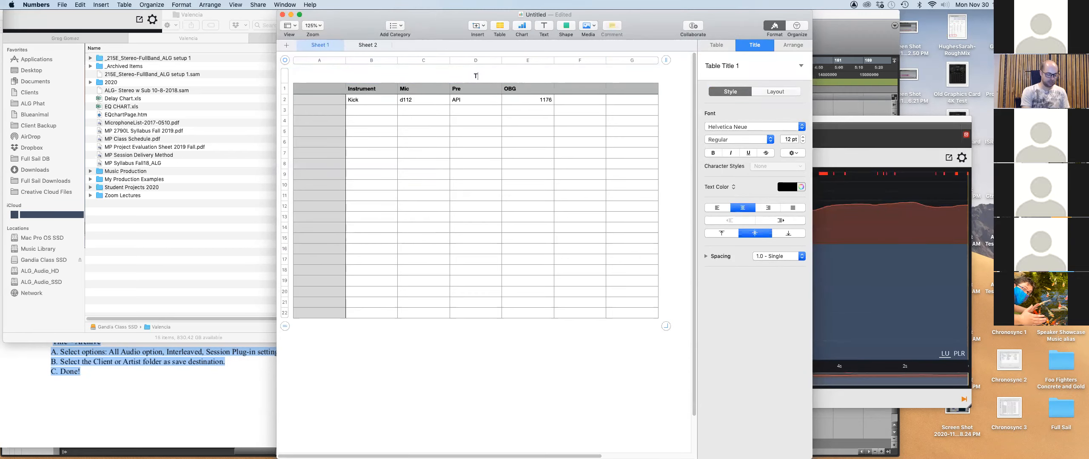
type("racking Rec")
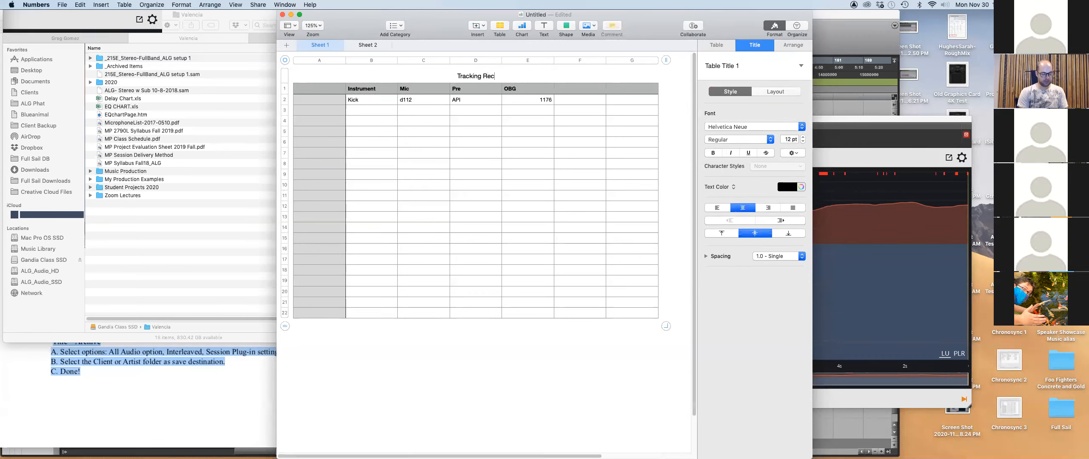
type("all")
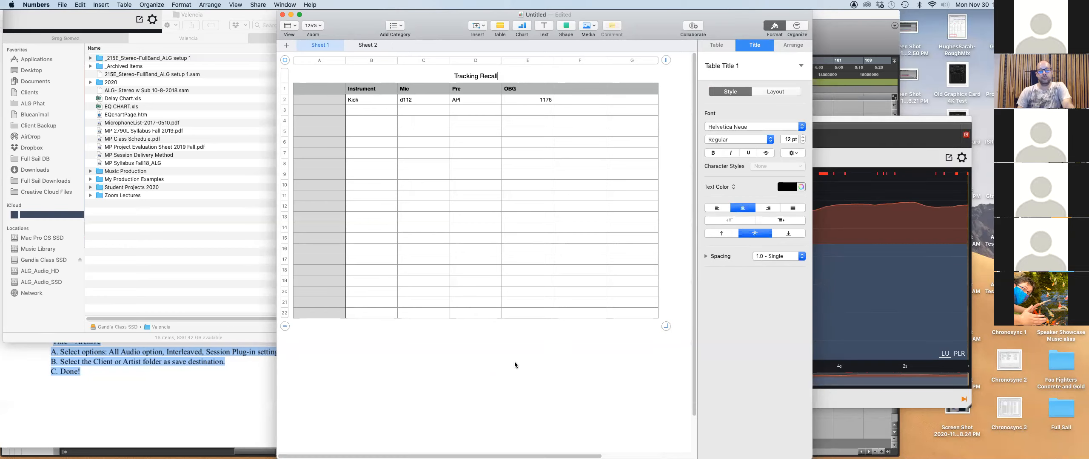
left_click(515, 365)
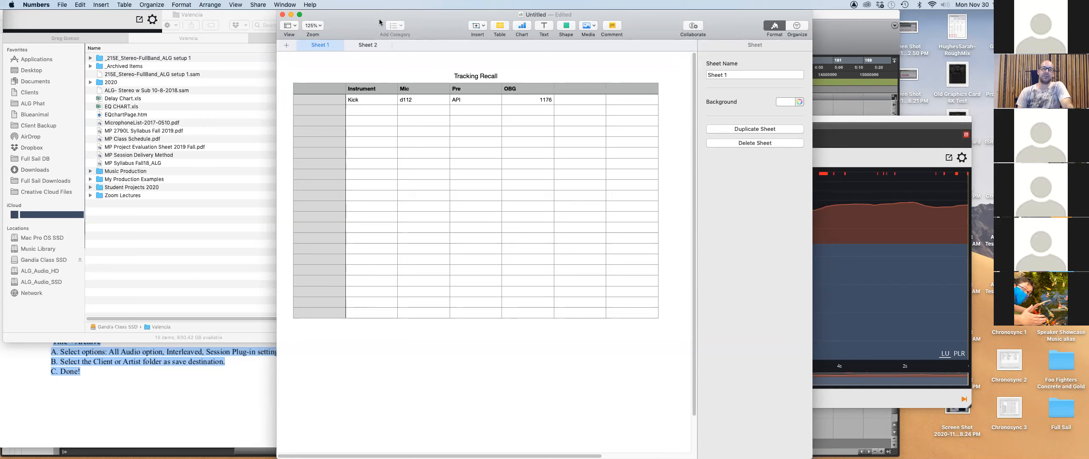
mouse_move(368, 21)
left_mouse_down()
mouse_move(356, 4)
mouse_move(358, 19)
left_mouse_up()
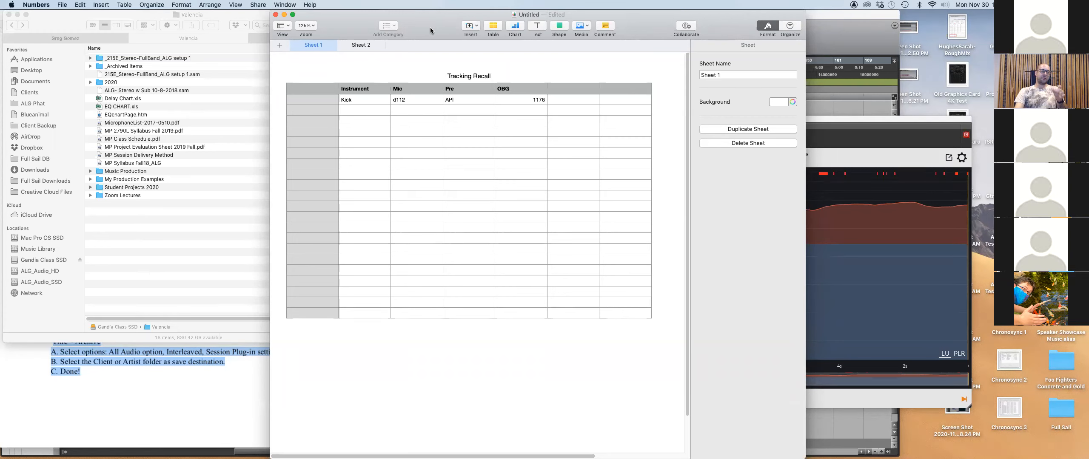
Bring Finder forward and open the Clients folder on ALG_Audio_HD.
left_click(157, 277)
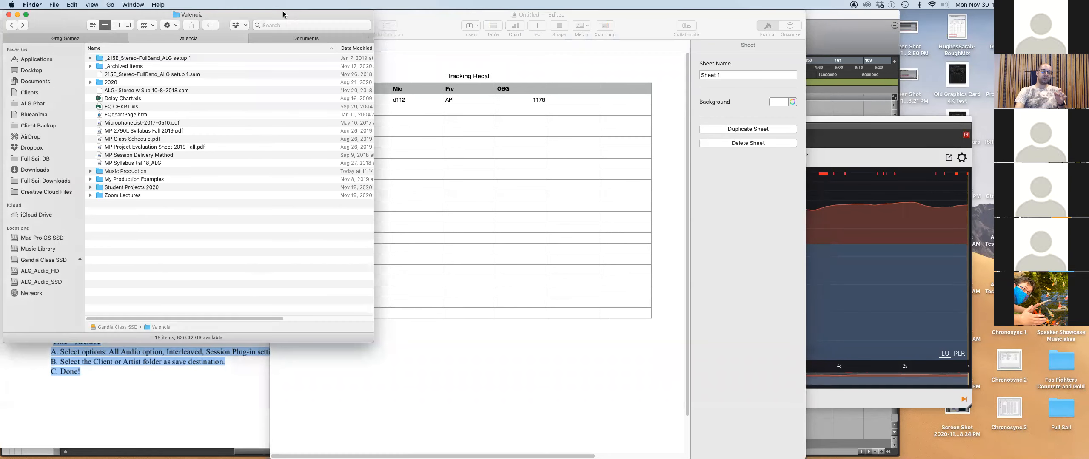
left_click(290, 40)
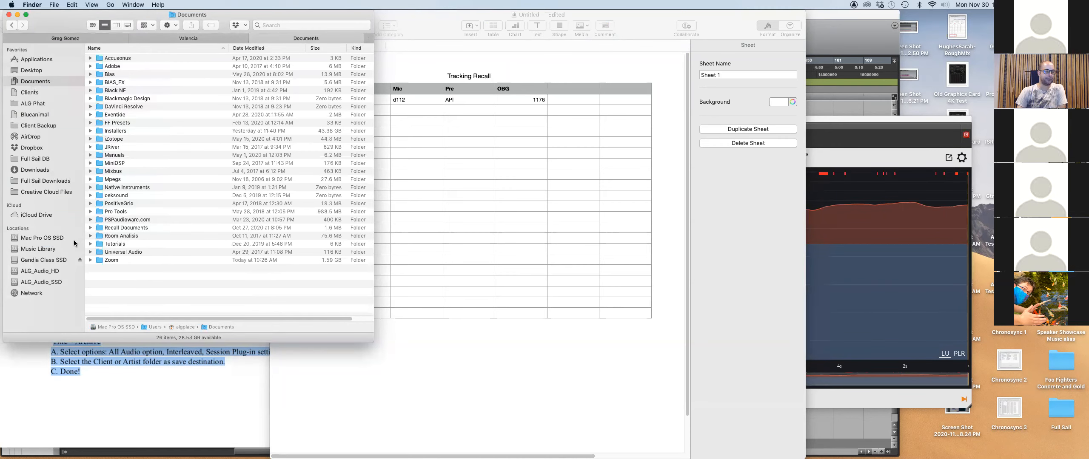
left_click(42, 271)
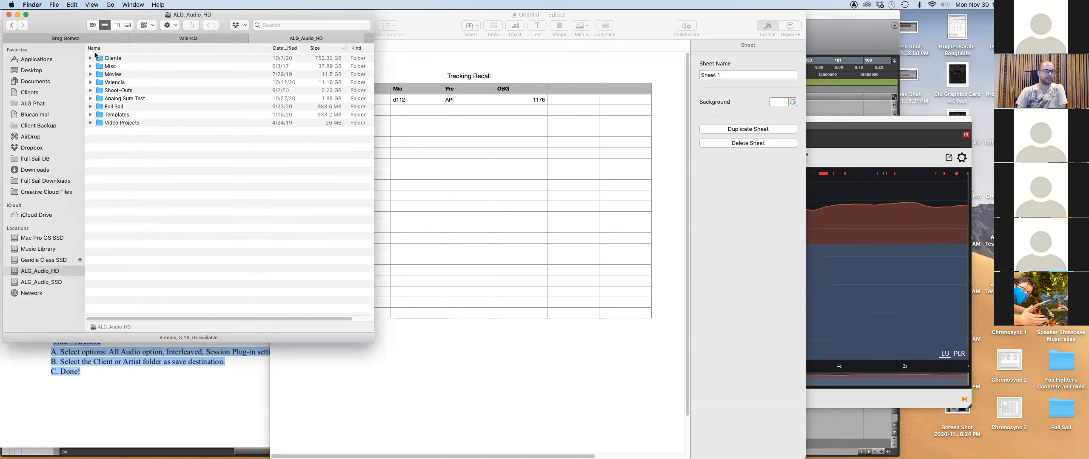
double_click(100, 59)
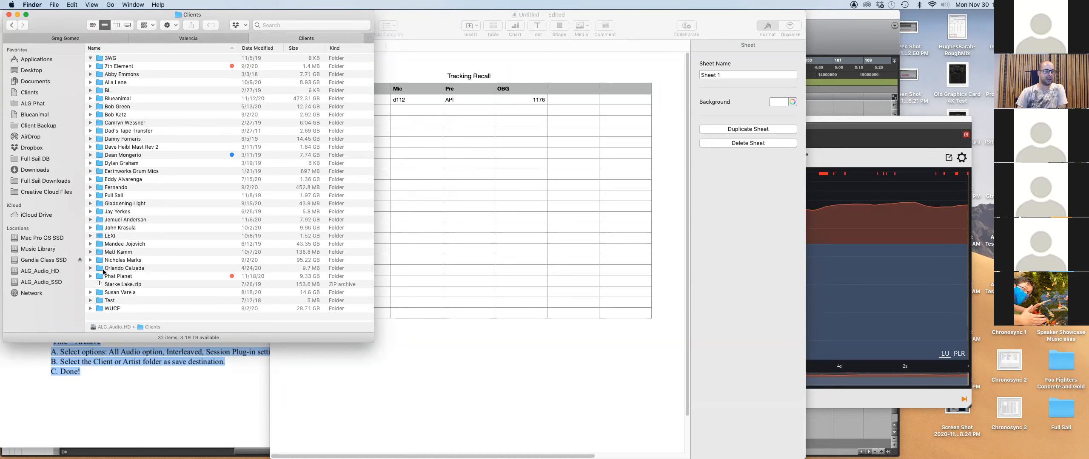
Expand a client folder, browse Gypsy, Recall Photos and Mix Template, then front the Tracking Recall spreadsheet.
left_click(91, 244)
scroll(145, 230, "down", 5)
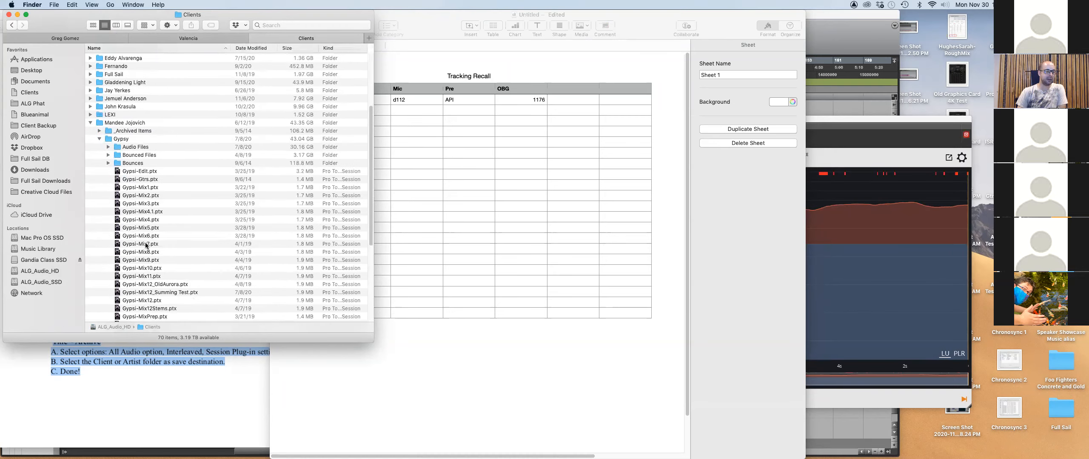
left_click(99, 91)
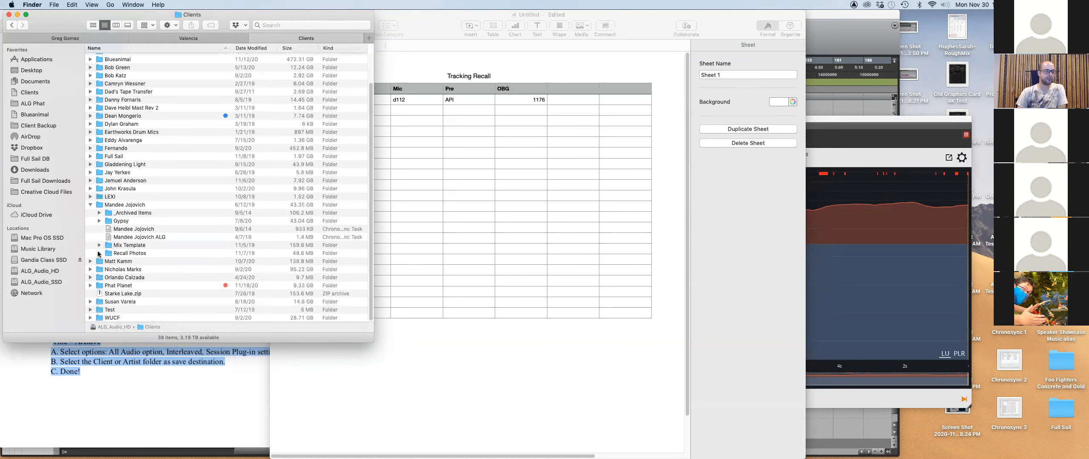
scroll(162, 222, "down", 10)
scroll(162, 222, "up", 7)
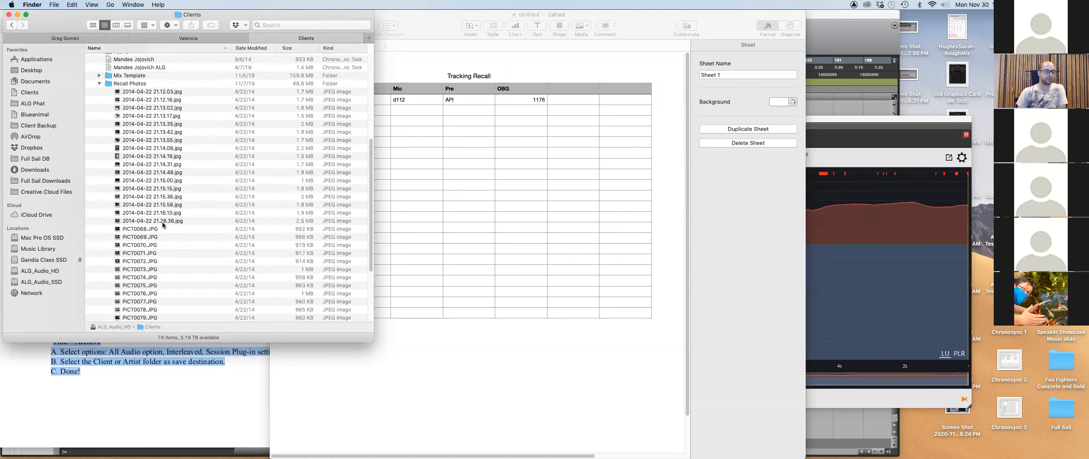
left_click(99, 172)
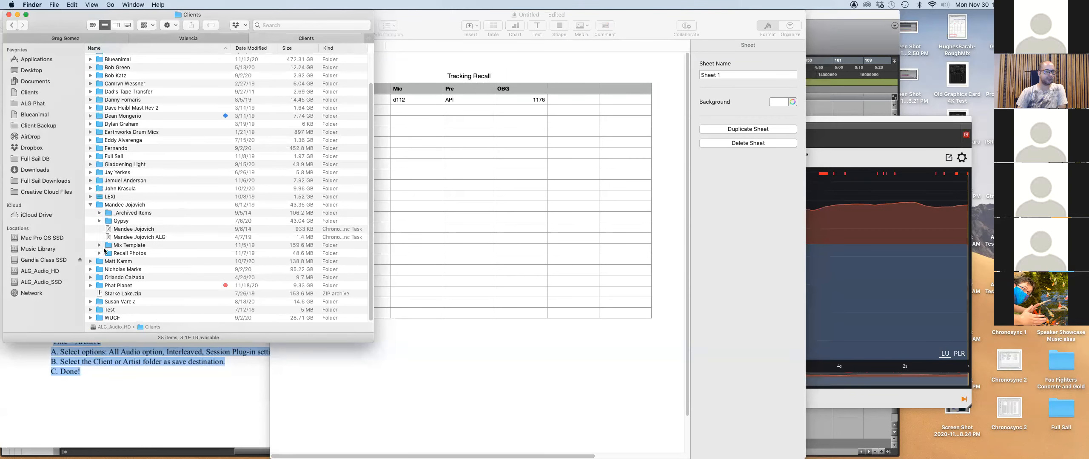
left_click(99, 245)
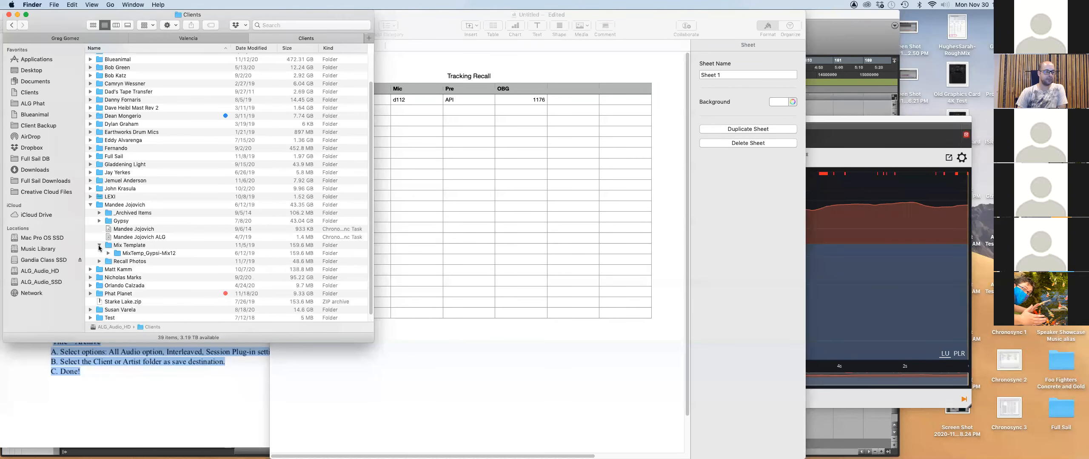
left_click(99, 245)
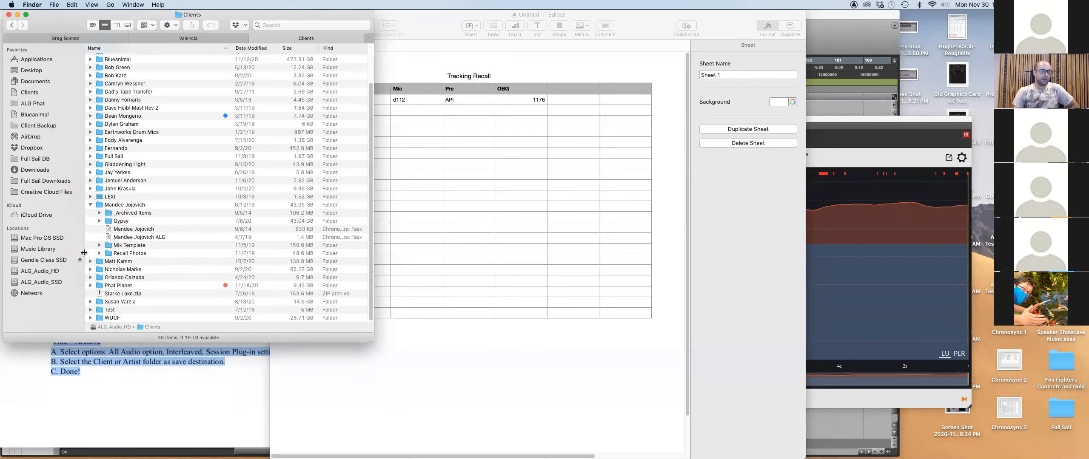
left_click(99, 253)
left_click(99, 253)
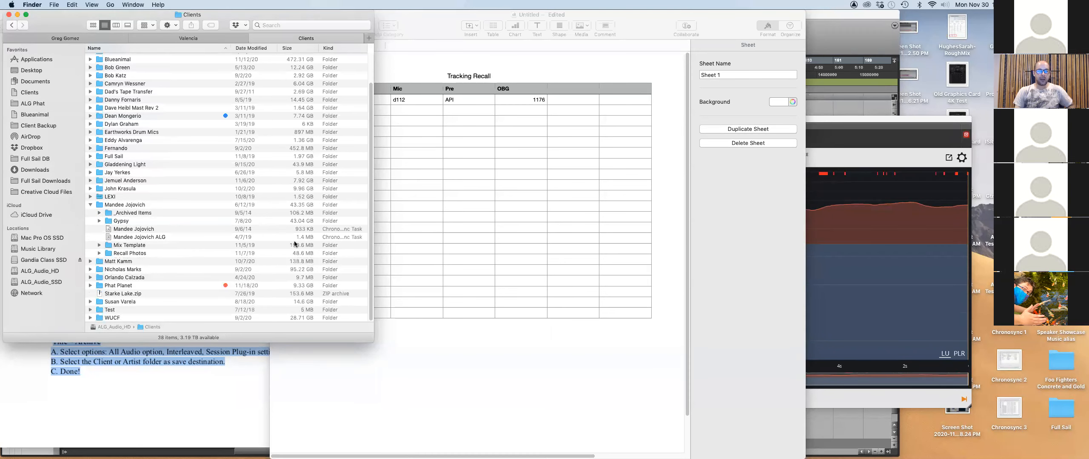
left_click(473, 406)
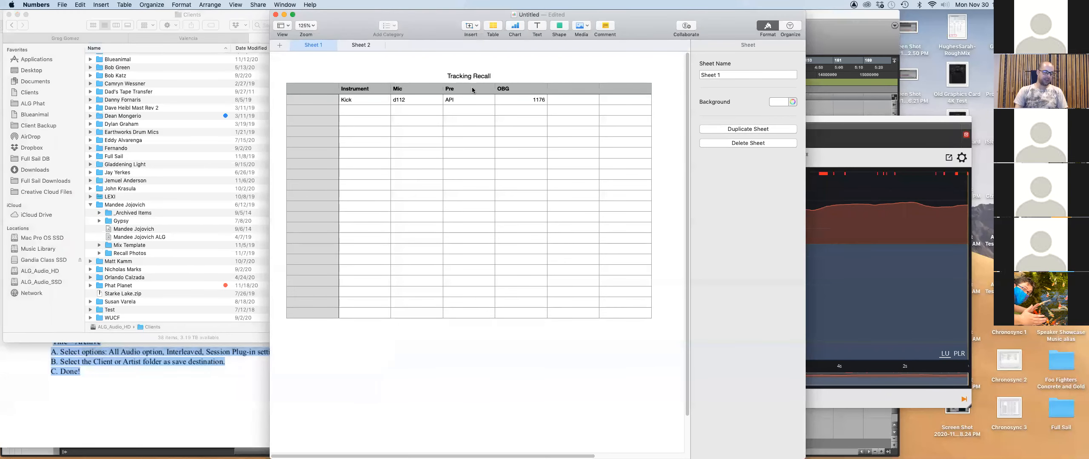
Highlight 'Session documentation, including equipment used in session' in the evaluation sheet, then return to Finder.
key("super+Tab")
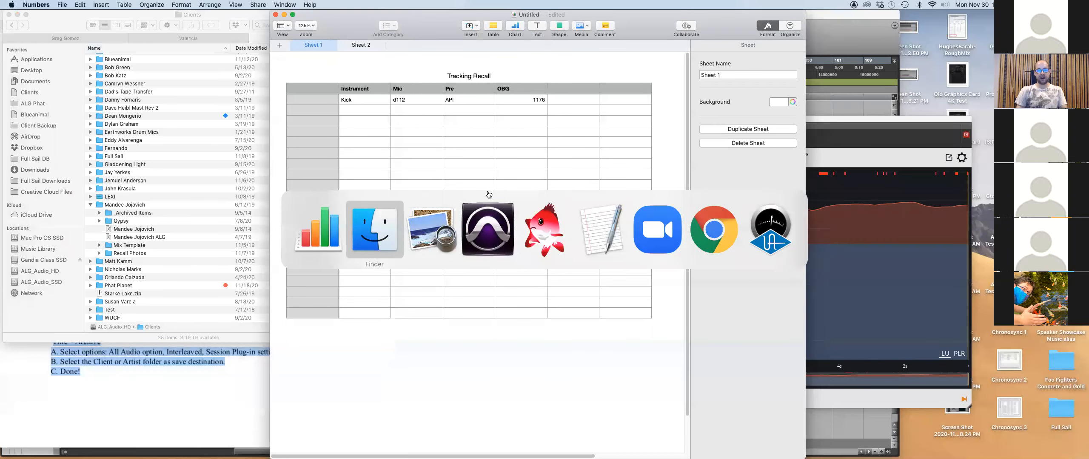
key("super+Tab")
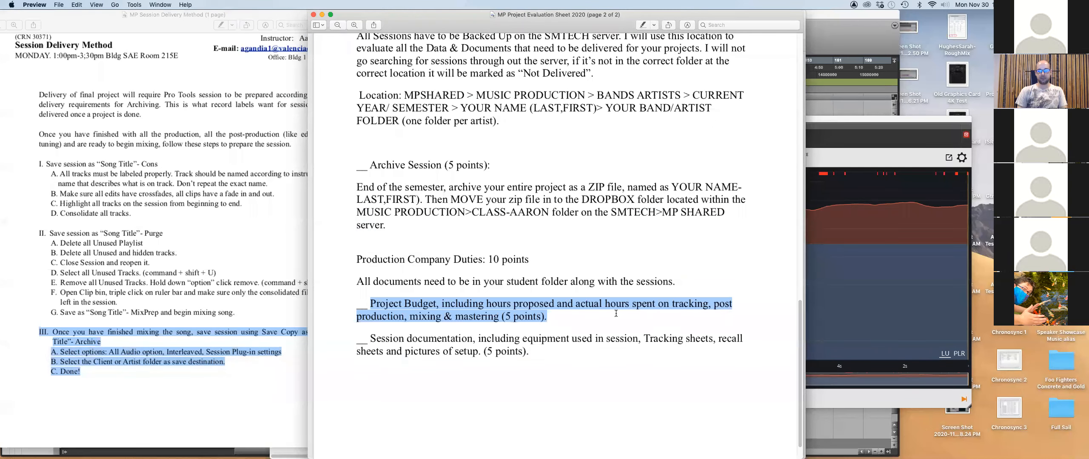
left_click(517, 287)
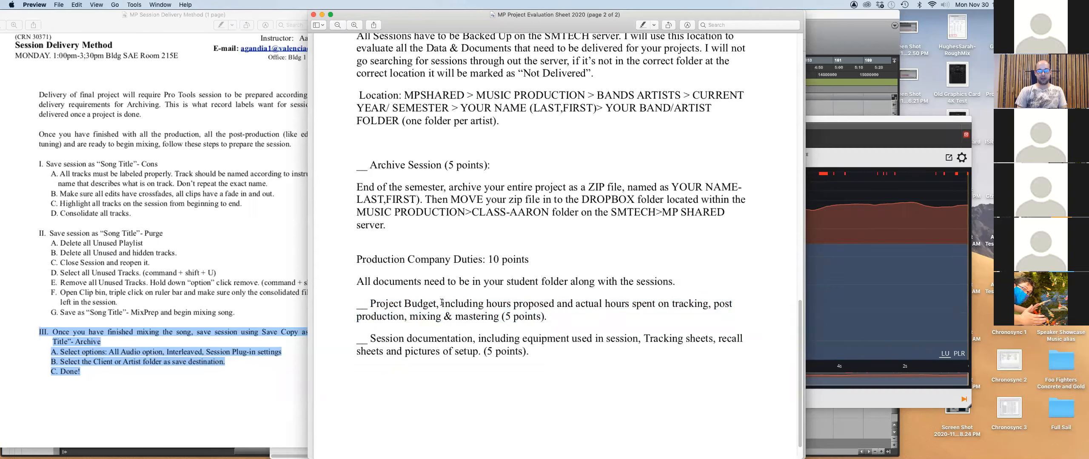
left_click_drag(369, 338, 646, 339)
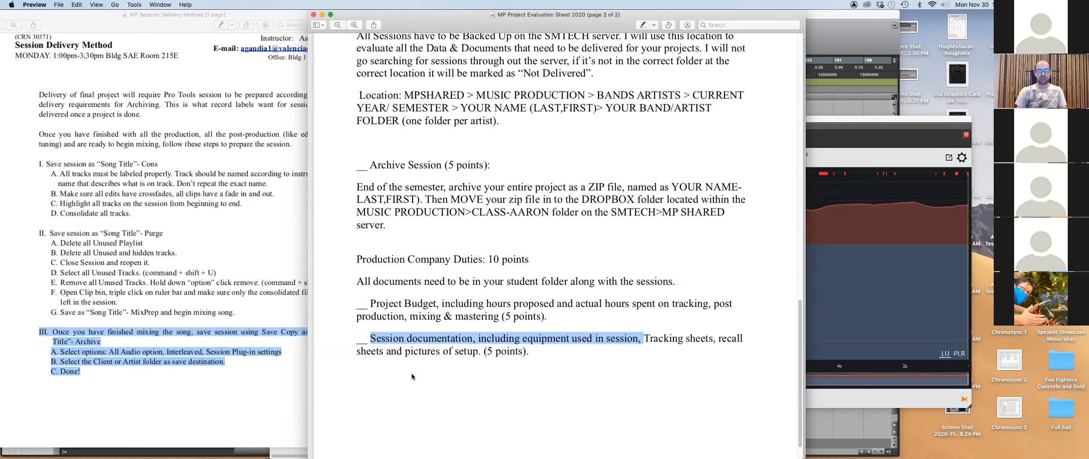
key("super+Tab")
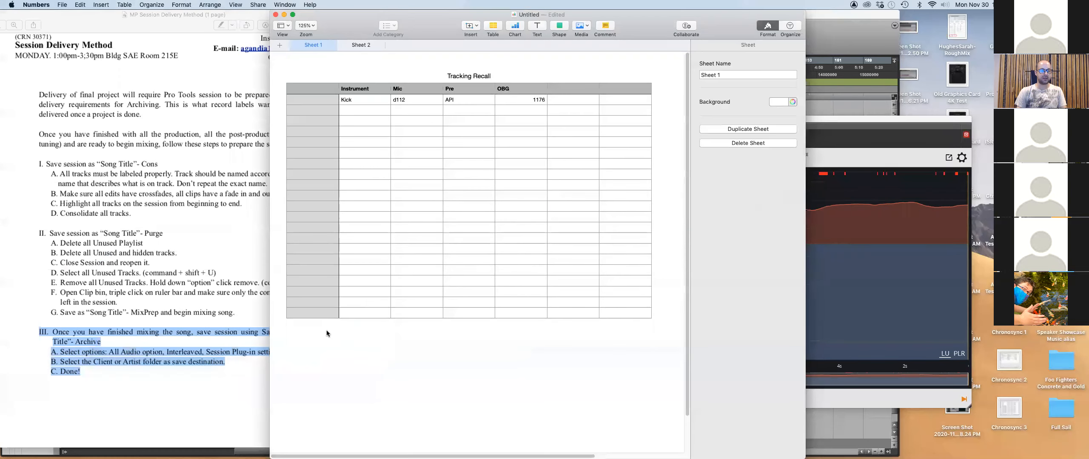
key("super+Tab")
key("super+Tab")
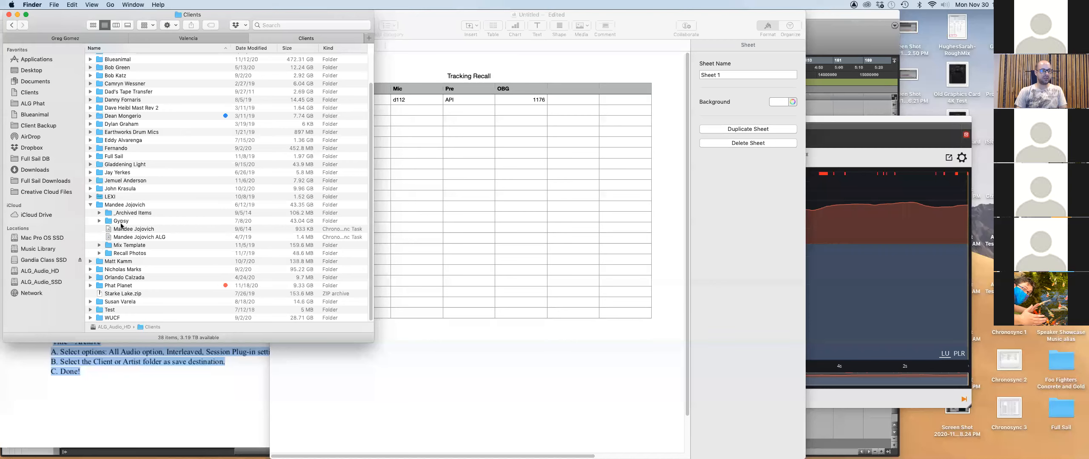
Expand Recall Photos and Quick Look the session photos starting from 2014-04-22 21.15.00.jpg.
left_click(100, 254)
scroll(183, 213, "down", 8)
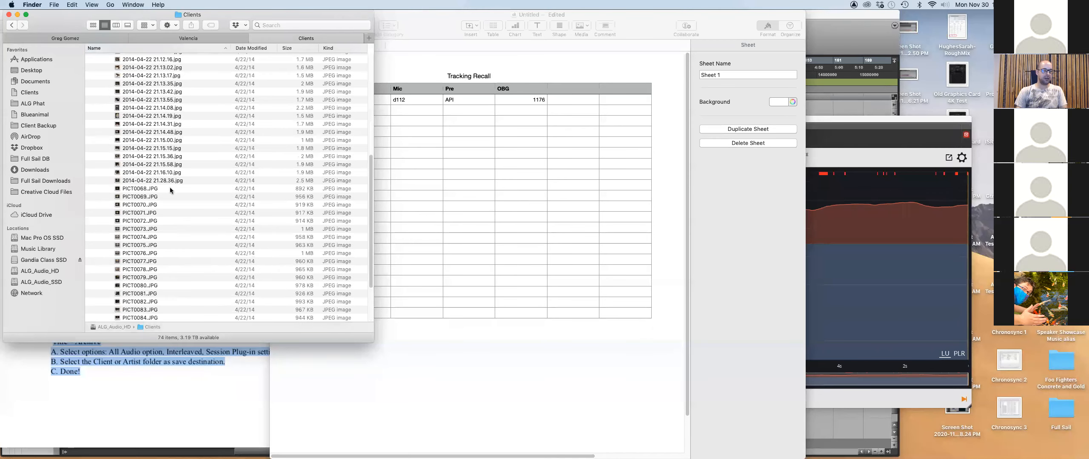
left_click(170, 142)
key("space")
key("Down")
key("Down")
key("Down")
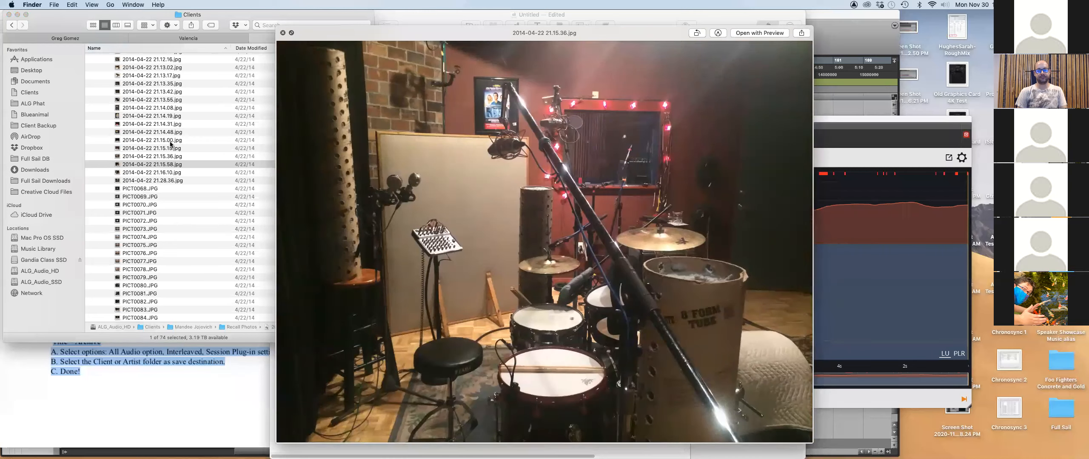
key("Down")
key("Down")
key("Down")
key("Down")
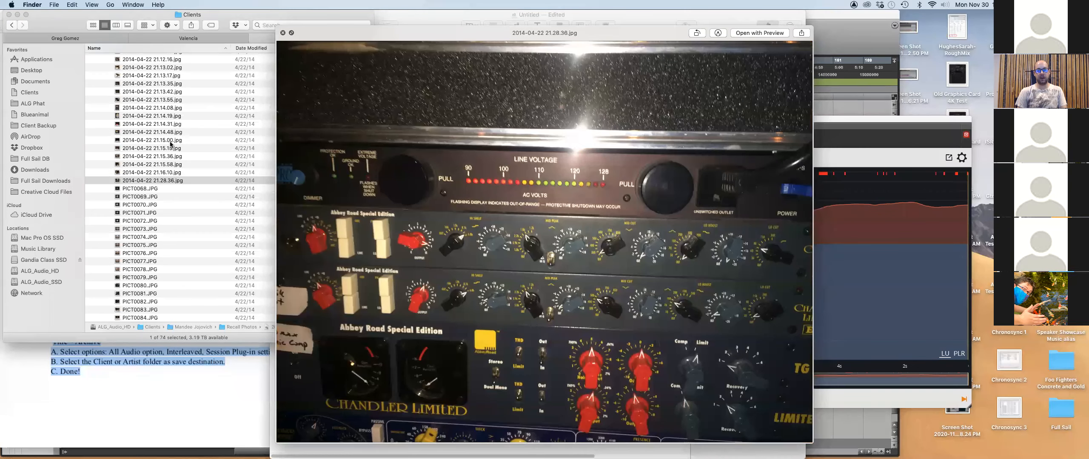
Step through the PICT and amp photos, check 2014-04-22 21.13.42.jpg, then close the preview.
key("Down")
key("Down")
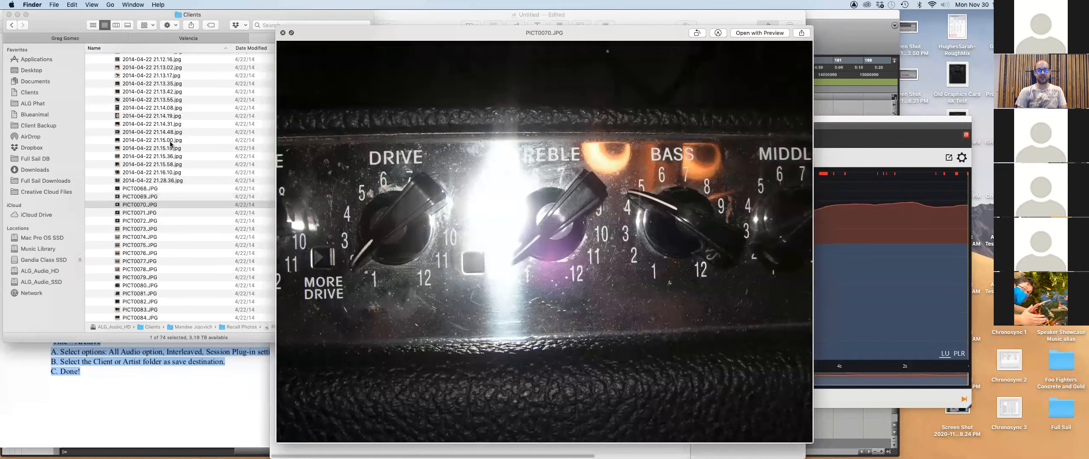
key("Down")
key("Down")
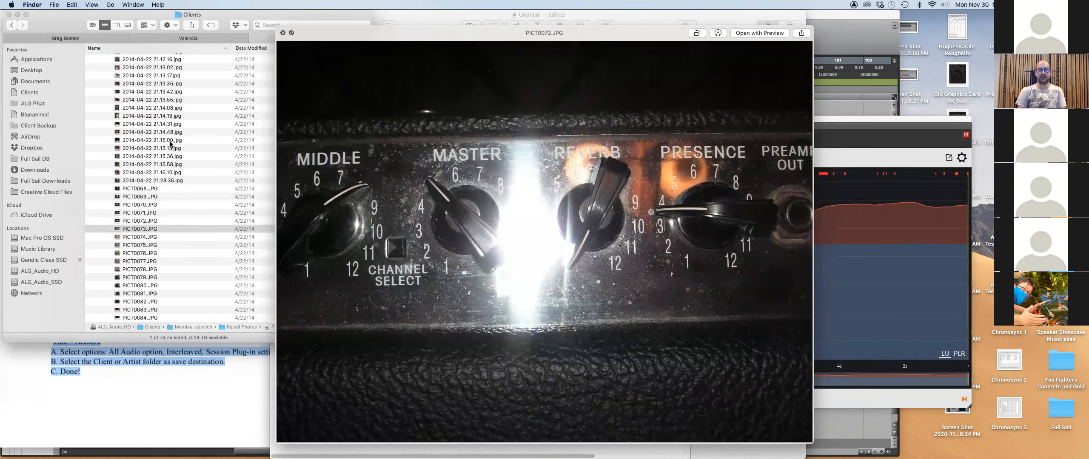
key("Down")
key("Down")
key("Down")
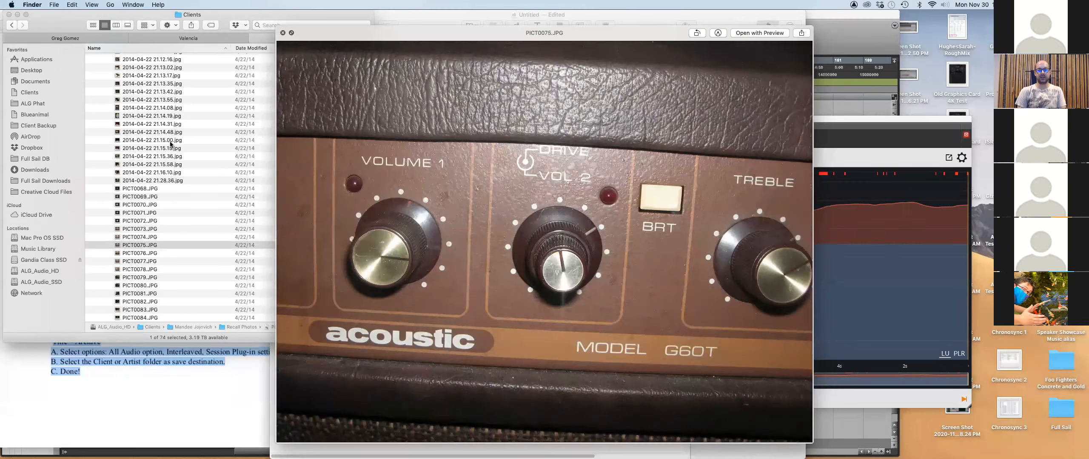
key("Down")
key("Down")
key("Down")
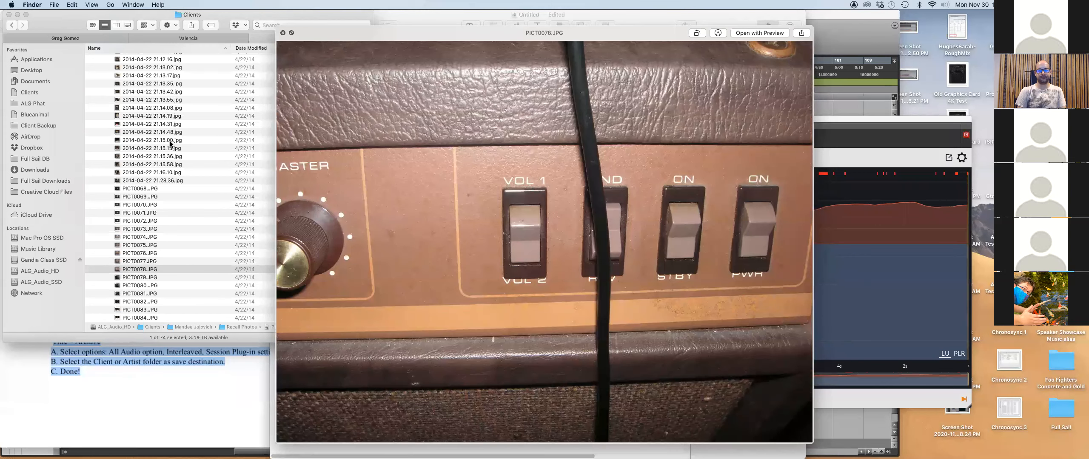
key("Down")
key("Down")
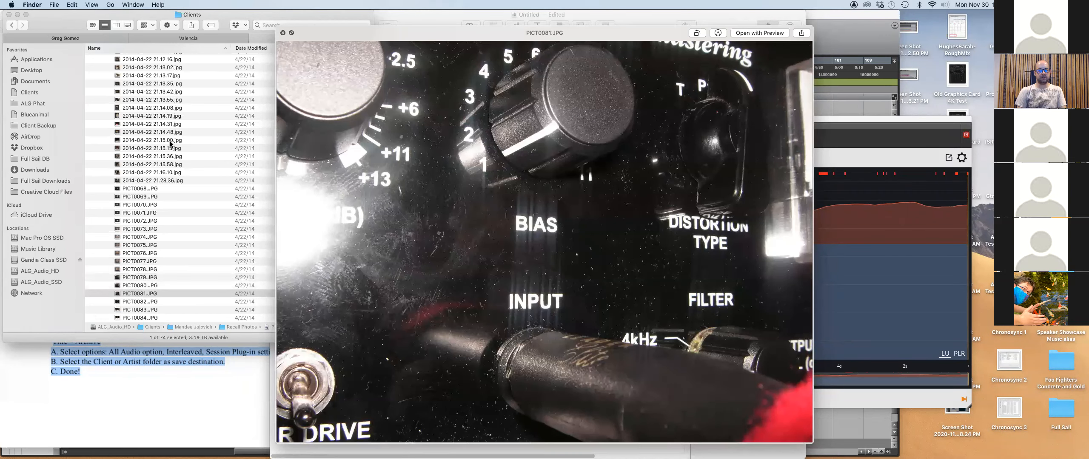
key("Down")
key("Down")
key("Down")
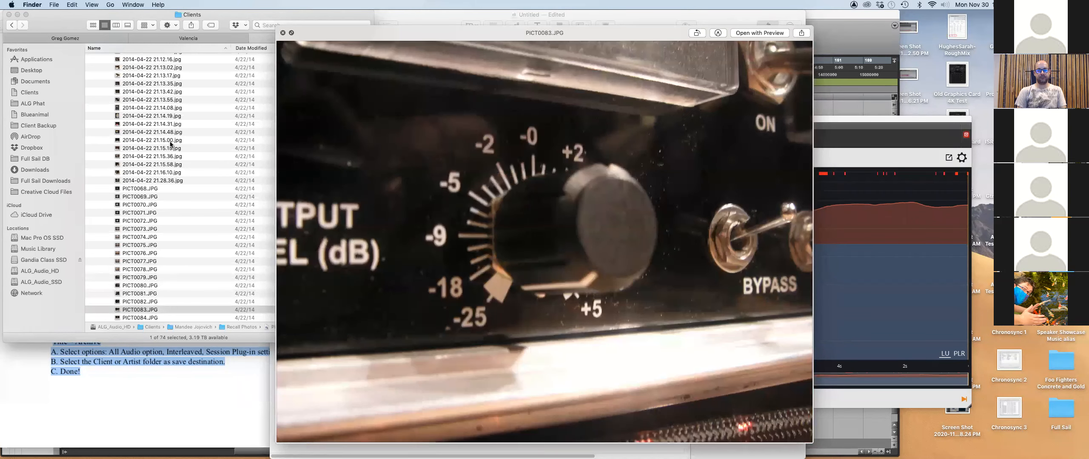
key("Down")
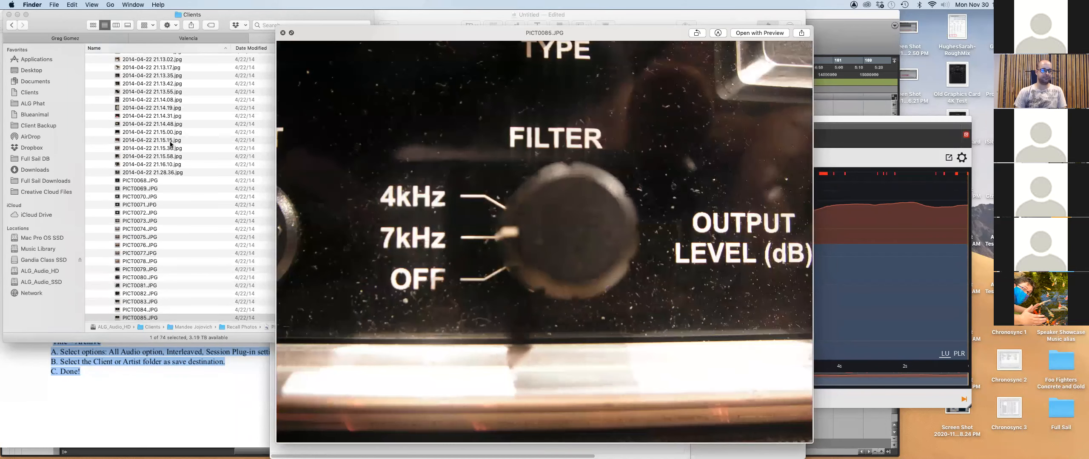
left_click(161, 84)
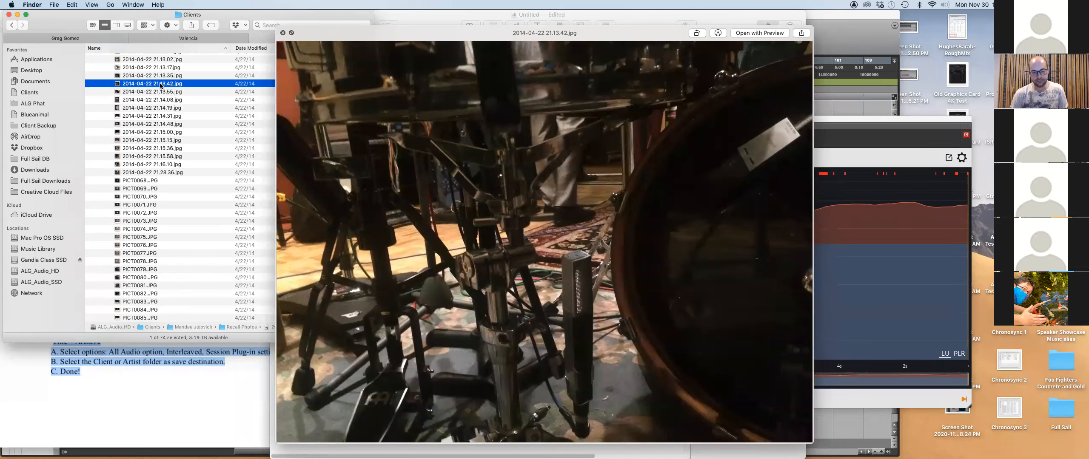
key("Up")
key("space")
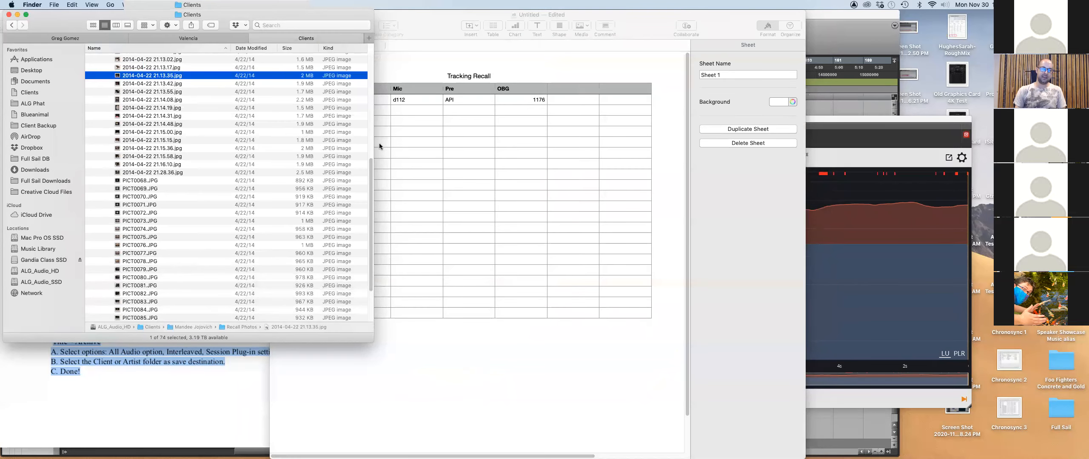
Highlight the Session documentation requirement covering equipment used and pictures of setup.
key("super+Tab")
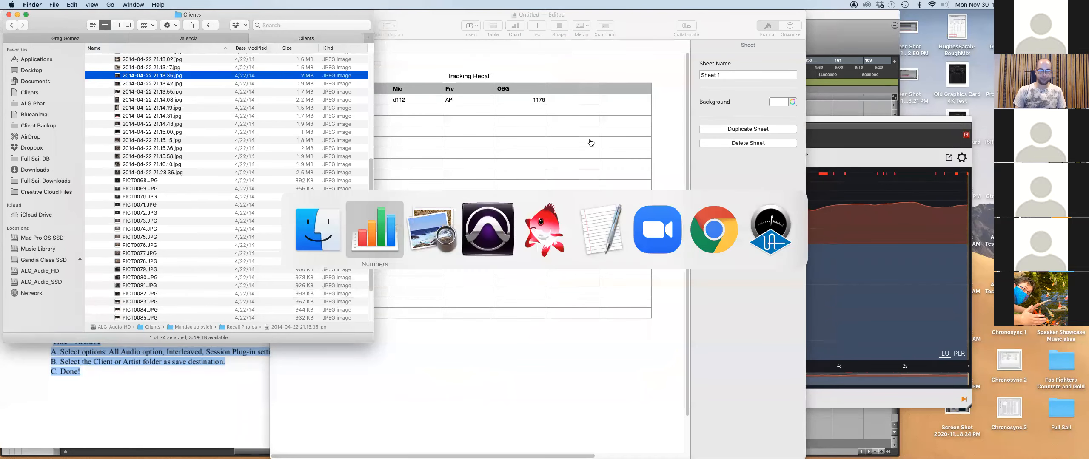
key("super+Tab")
key("super+Tab")
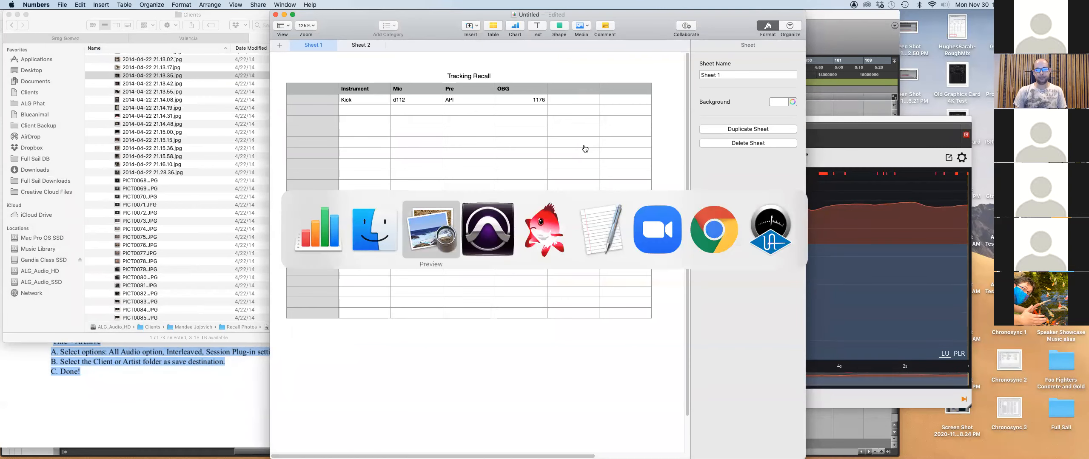
left_click(406, 335)
left_click_drag(367, 338, 476, 340)
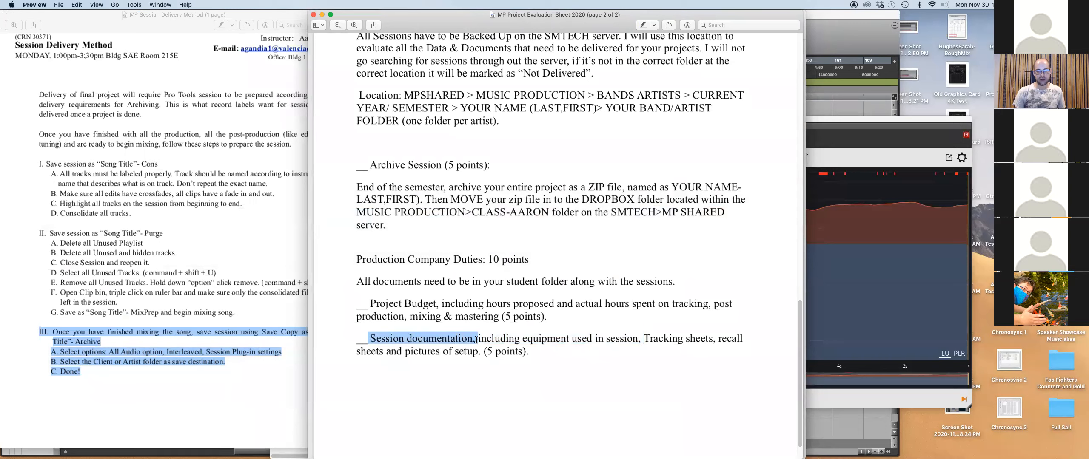
left_click(476, 338)
left_click_drag(476, 338, 729, 340)
left_click_drag(386, 351, 479, 351)
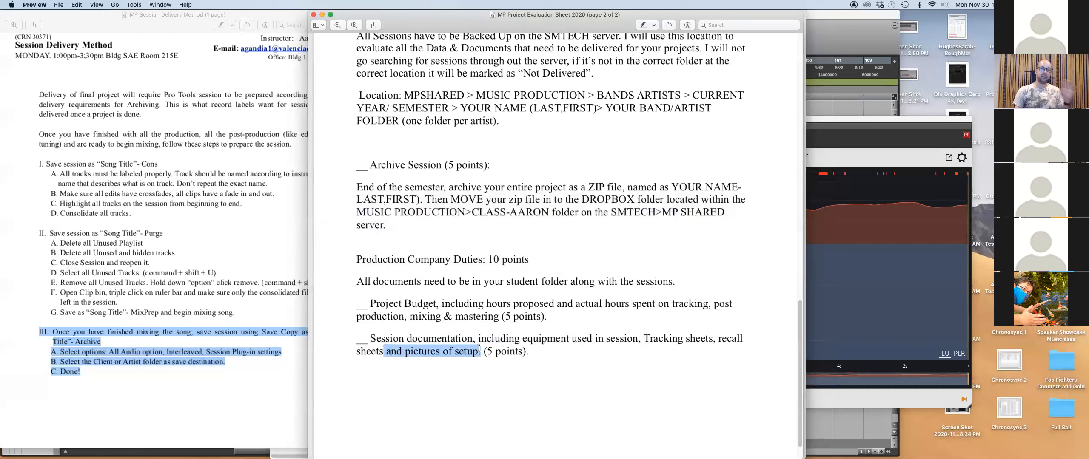
triple_click(563, 344)
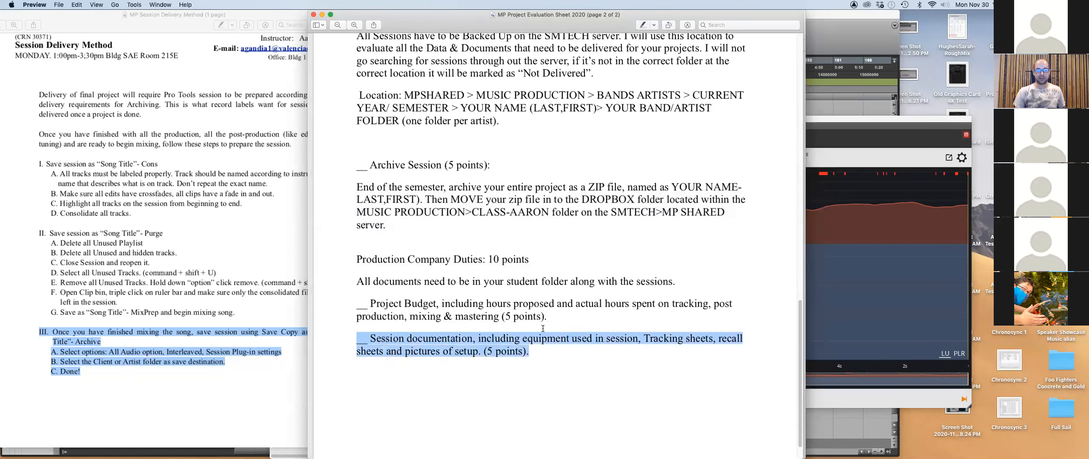
Select the Project Budget requirement paragraph, then bring Finder's client folders to the front.
left_click_drag(357, 298, 548, 312)
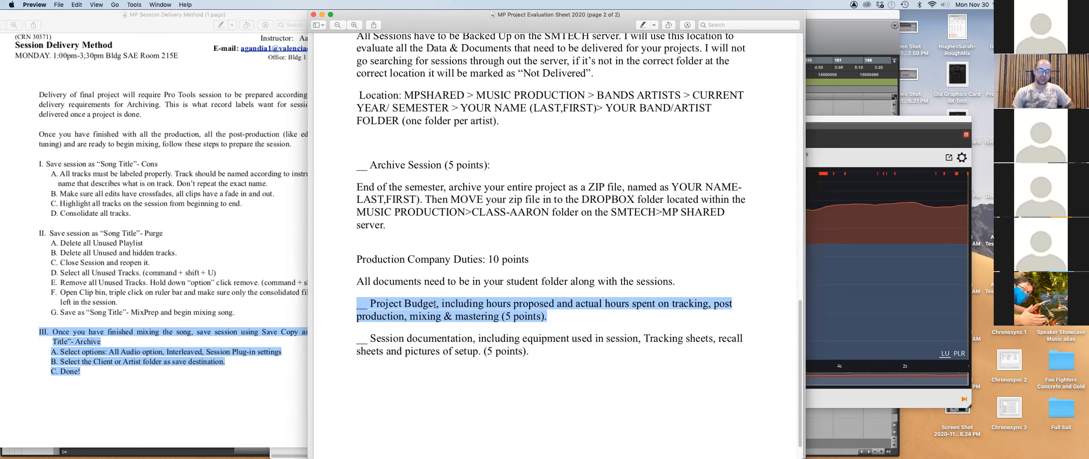
key("super+Tab")
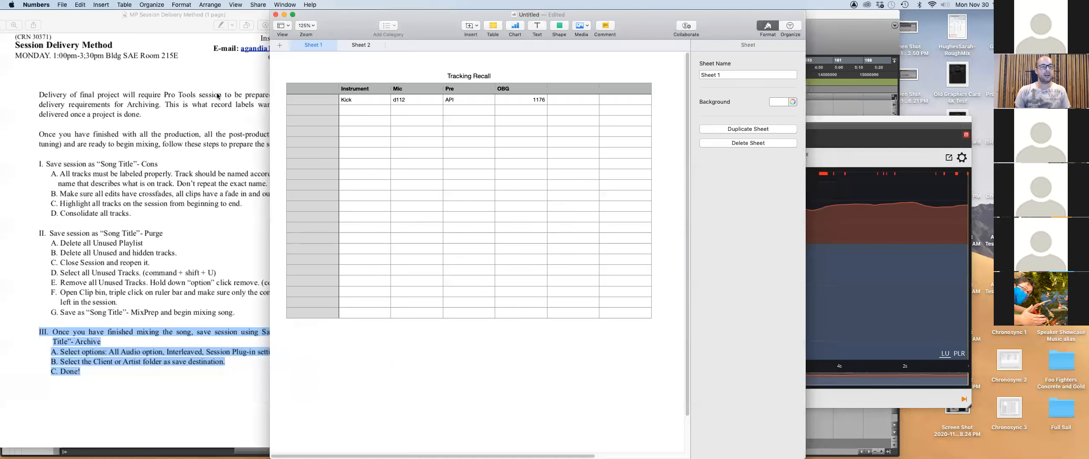
key("super+Tab")
key("Tab")
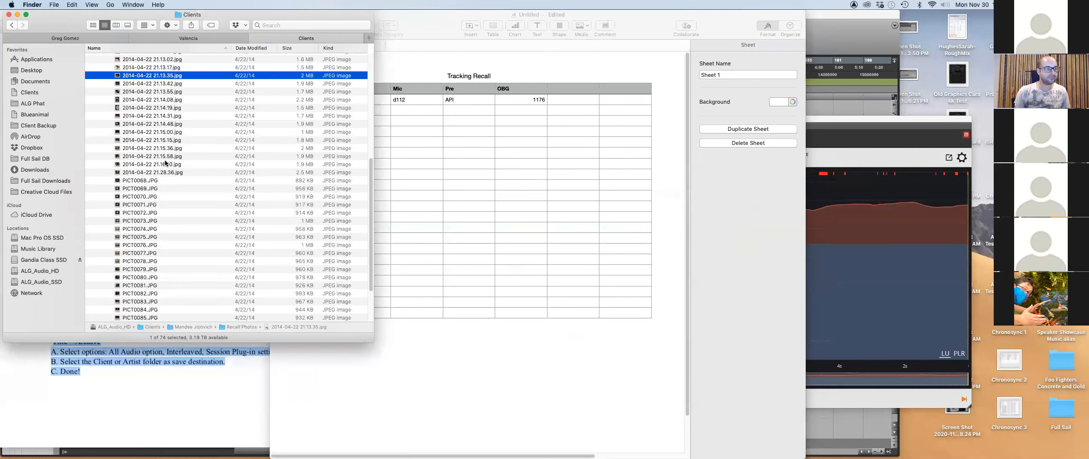
Expand Valencia's Music Production and Blueanimal folders and open Blueanimal Budget.PNG.
scroll(117, 146, "up", 10)
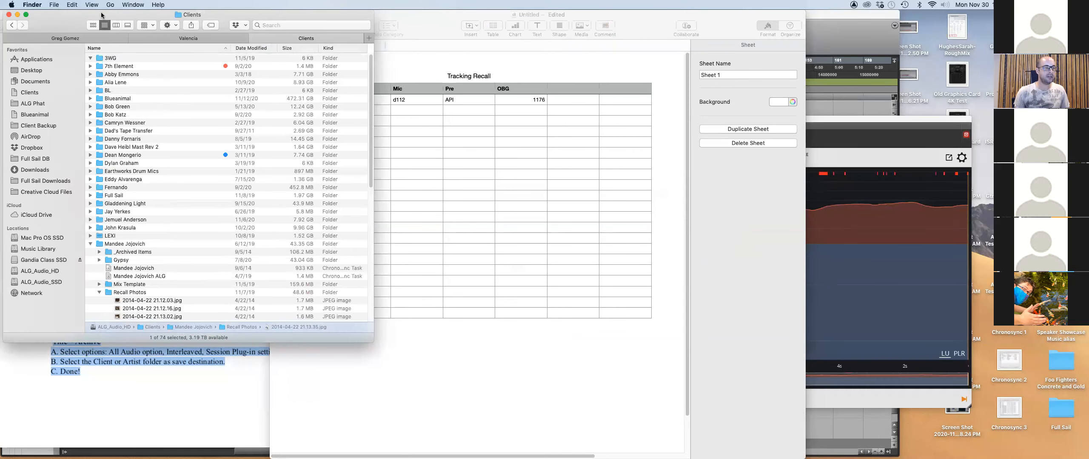
left_click(158, 40)
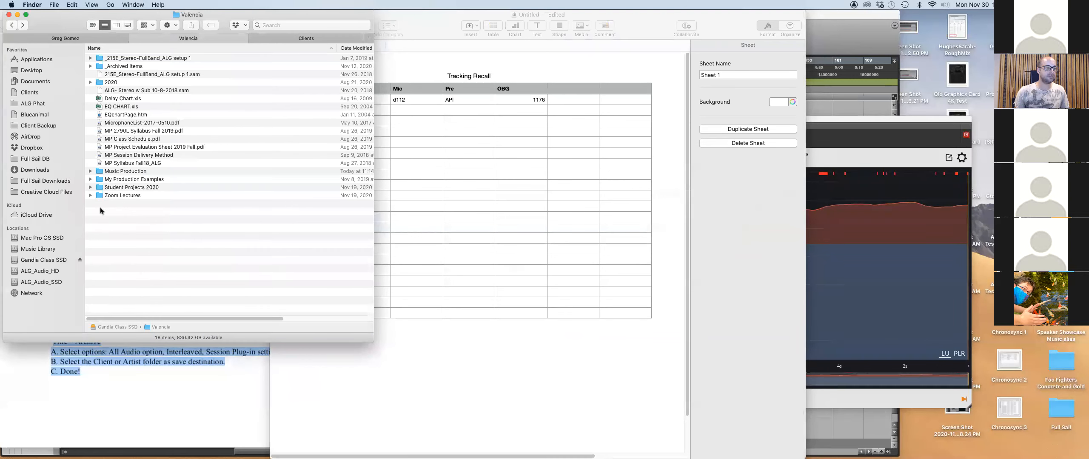
left_click(90, 171)
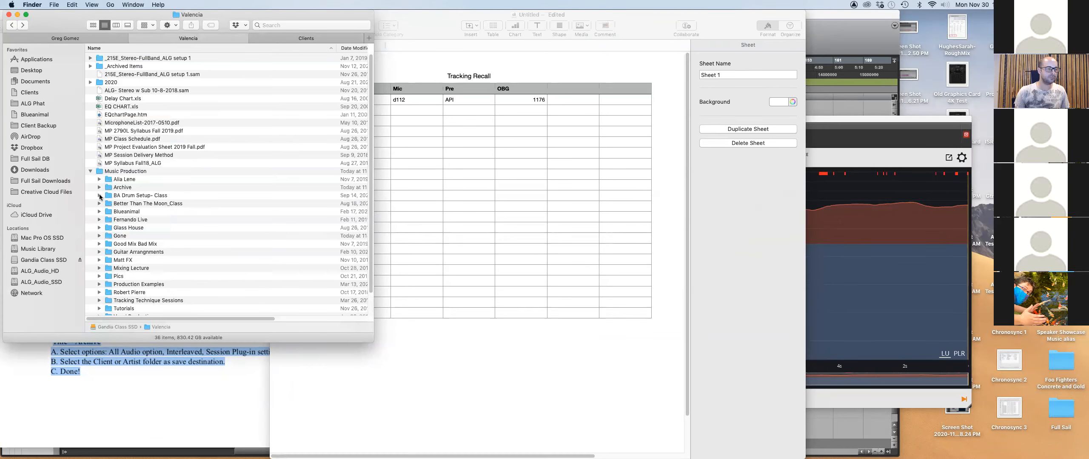
left_click(99, 211)
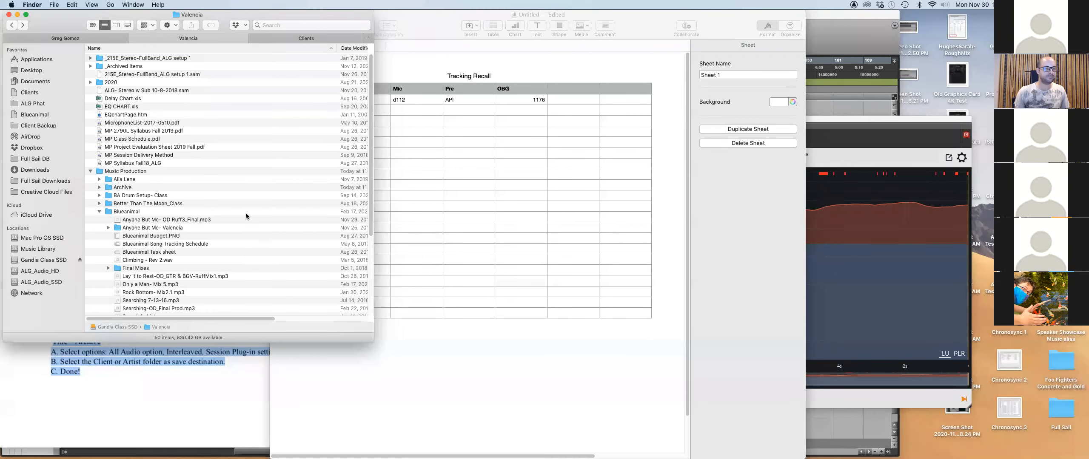
scroll(211, 204, "down", 2)
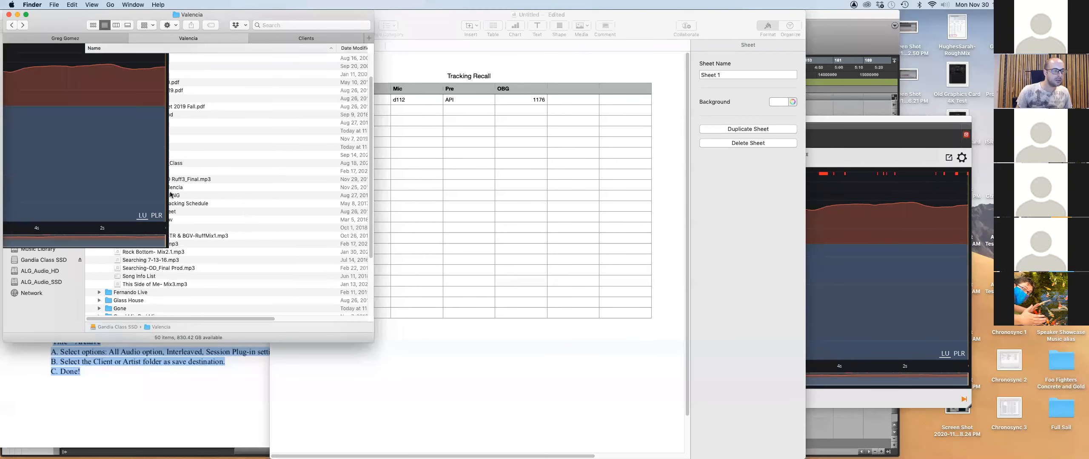
double_click(164, 196)
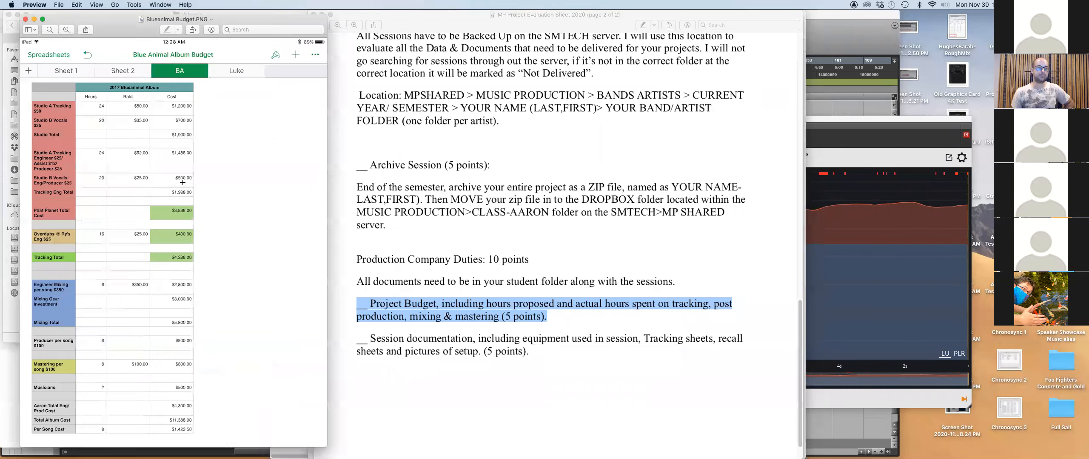
Move the Blueanimal Budget.PNG window to the right so Finder shows beside it.
left_click_drag(265, 19, 555, 20)
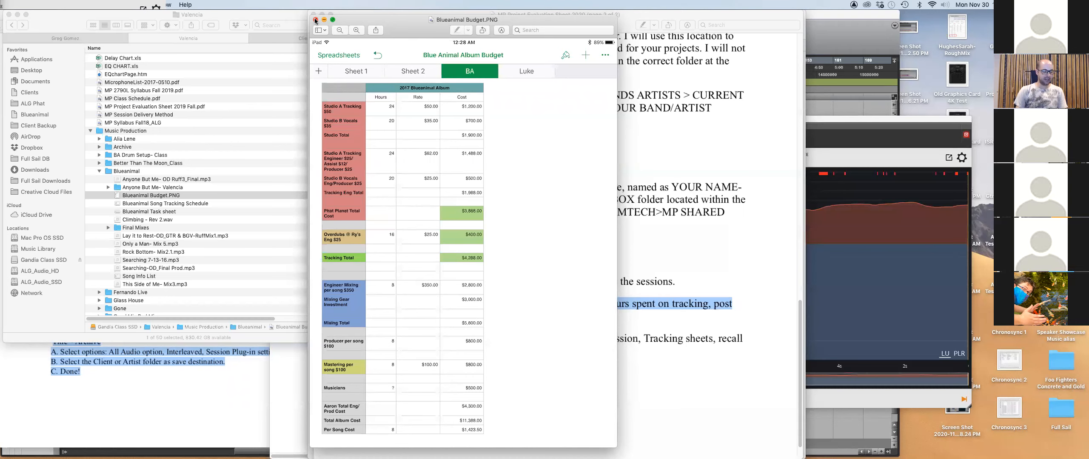
Glance at Finder, return to Preview and close the Blueanimal Budget.PNG window.
key("super+Tab")
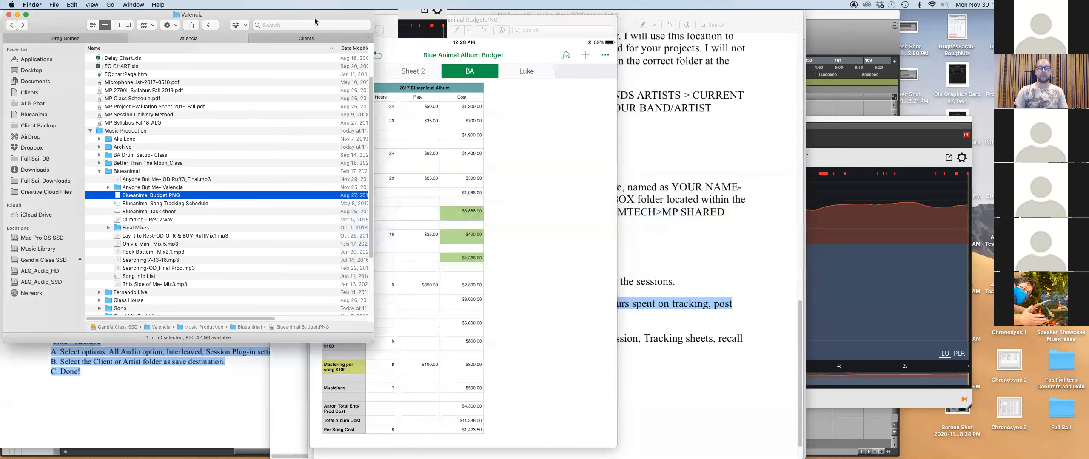
key("super+Tab")
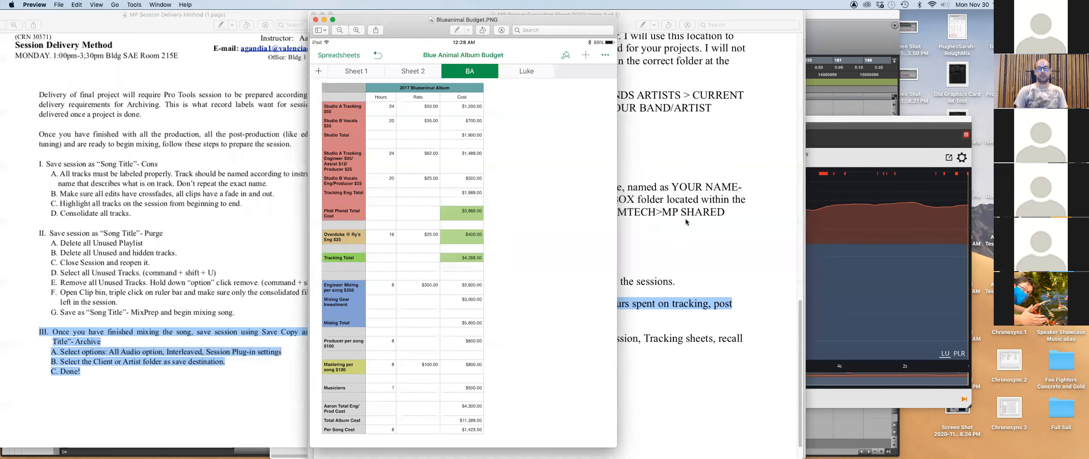
key("super+w")
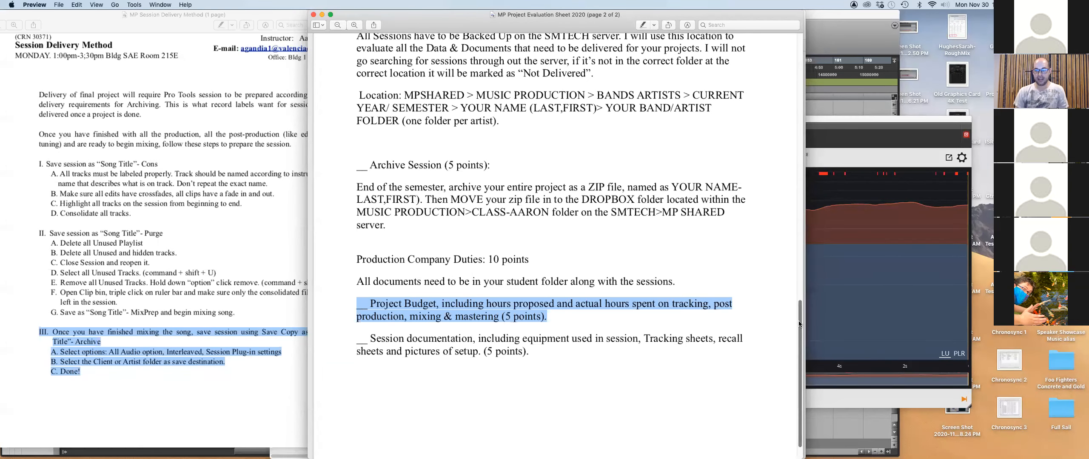
Scroll the evaluation sheet down slightly, then switch to the Numbers Tracking Recall spreadsheet.
mouse_move(798, 324)
left_mouse_down()
mouse_move(799, 336)
mouse_move(798, 311)
left_mouse_up()
scroll(798, 310, "down", 1)
key("super+Tab")
key("super+Tab")
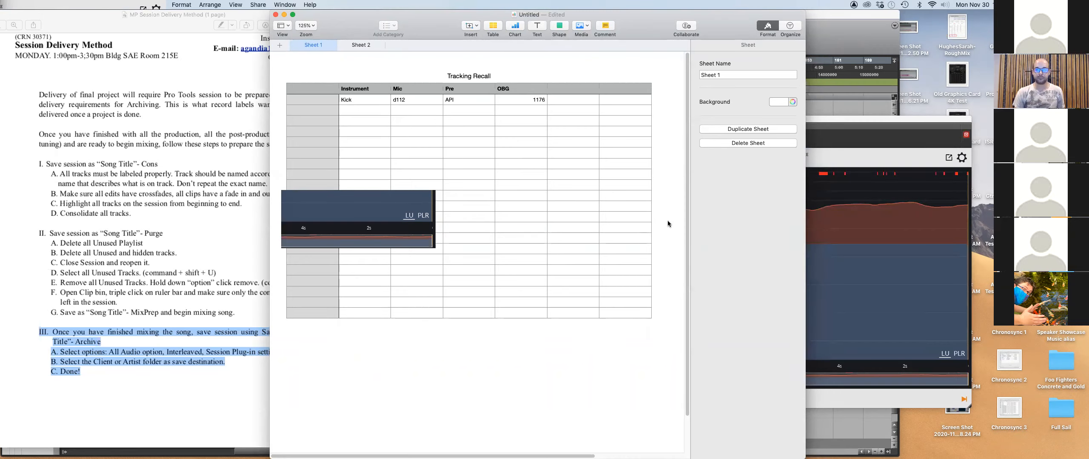
Switch from Numbers back to the evaluation sheet in Preview.
key("super+Tab")
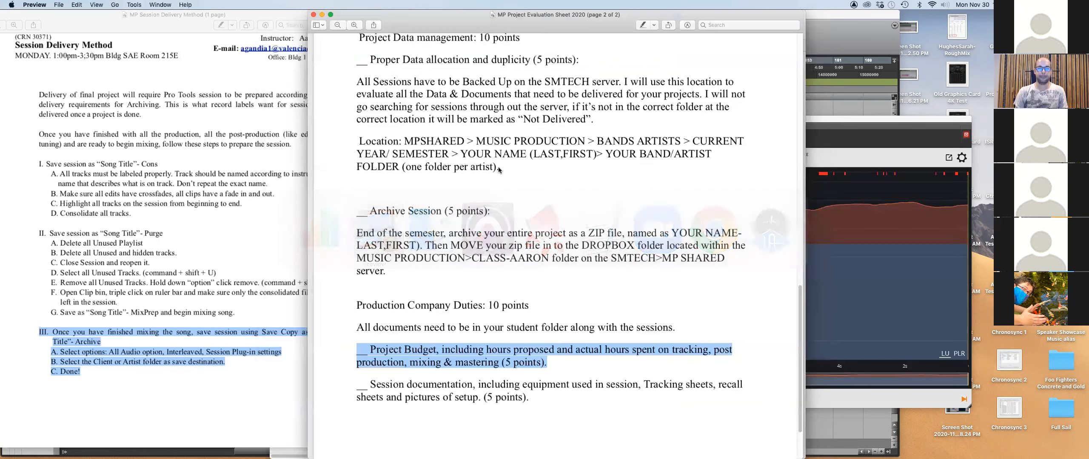
Highlight the Project Budget paragraph, then the Session documentation paragraph.
left_click(366, 346)
left_click_drag(577, 362, 370, 345)
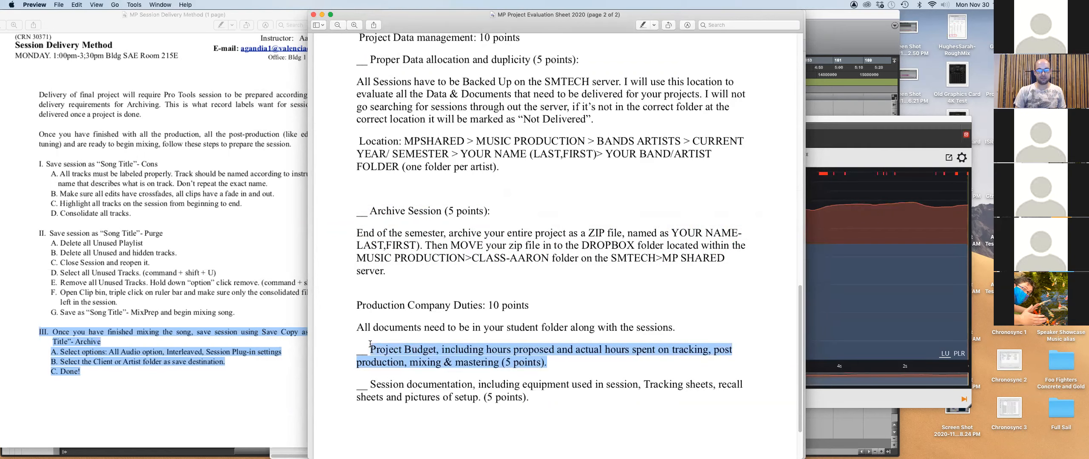
left_click(371, 391)
left_click_drag(369, 382, 563, 409)
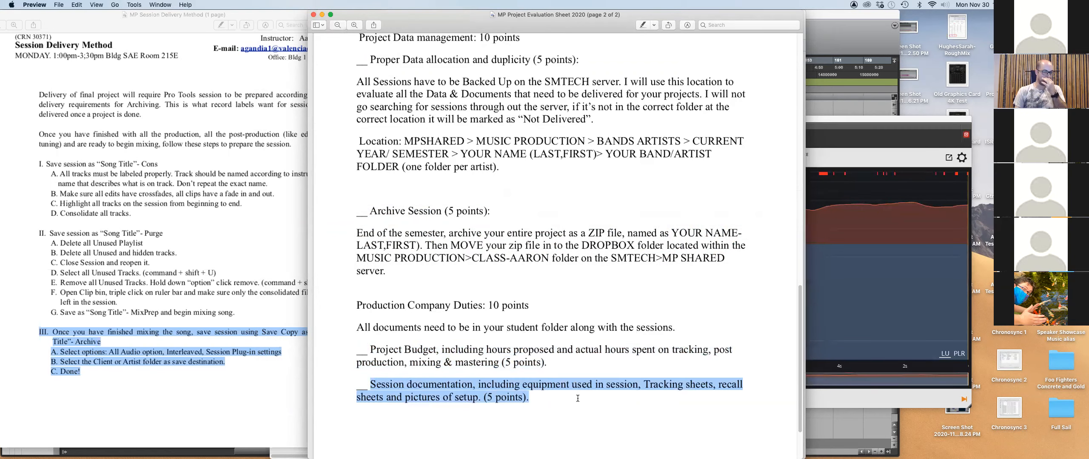
Scroll up to page 1 and bring the Valencia folder in Finder forward.
scroll(506, 397, "up", 15)
scroll(164, 281, "up", 3)
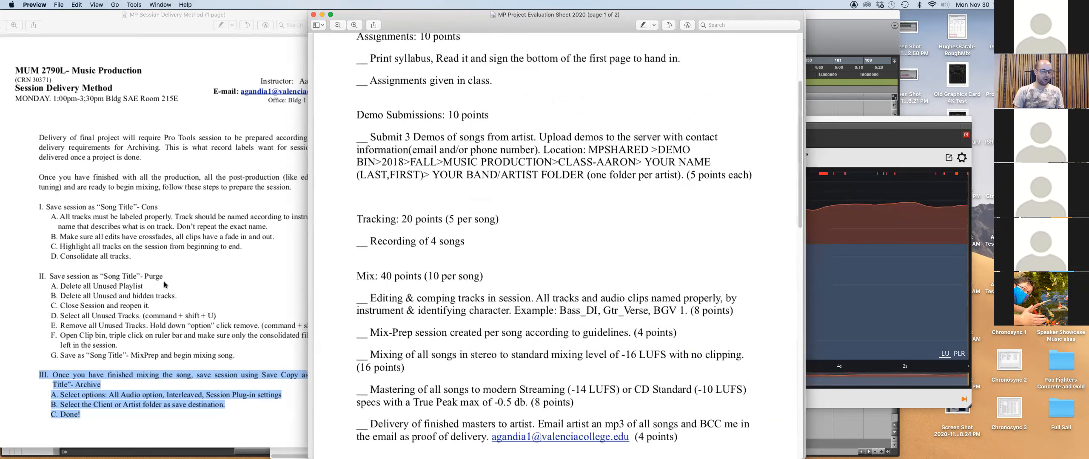
key("super+Tab")
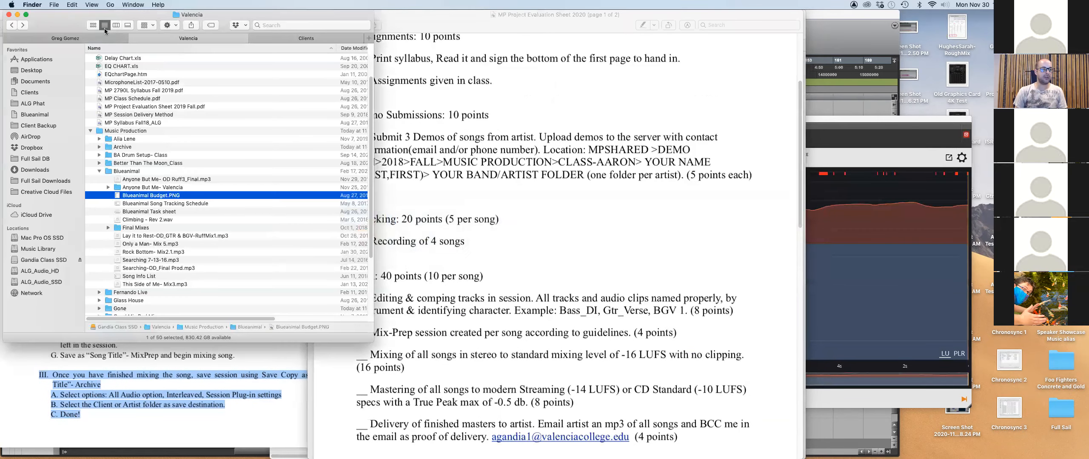
View the student's project folder and select its Demos folder.
left_click(109, 38)
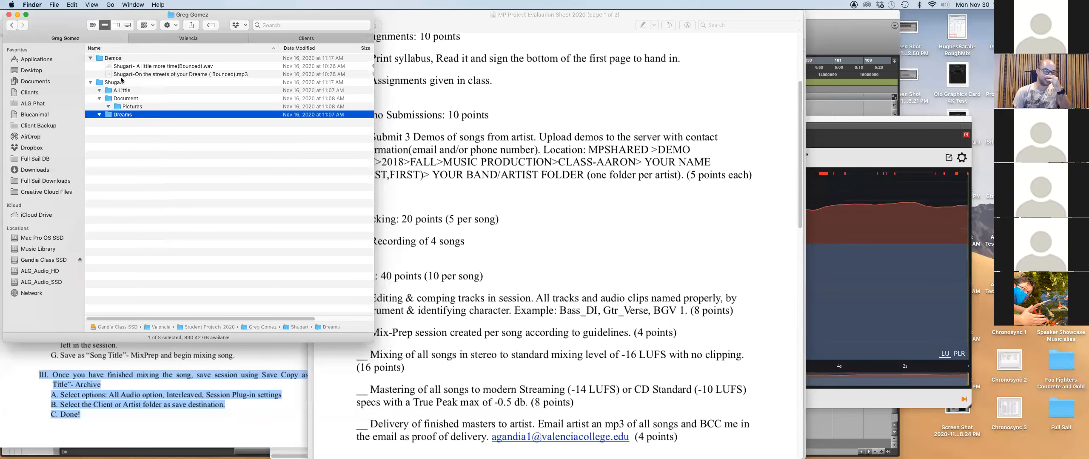
left_click(102, 58)
scroll(433, 156, "up", 5)
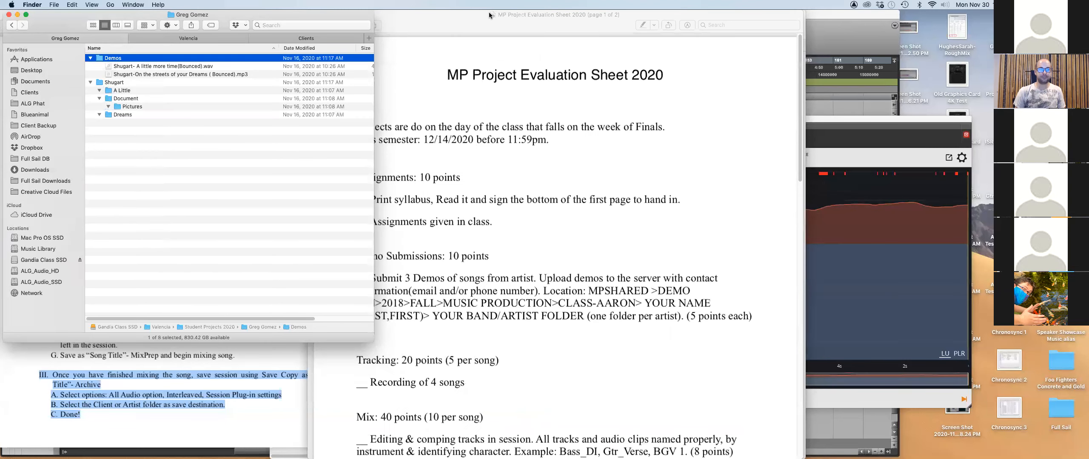
left_click_drag(471, 23, 597, 23)
scroll(588, 181, "down", 4)
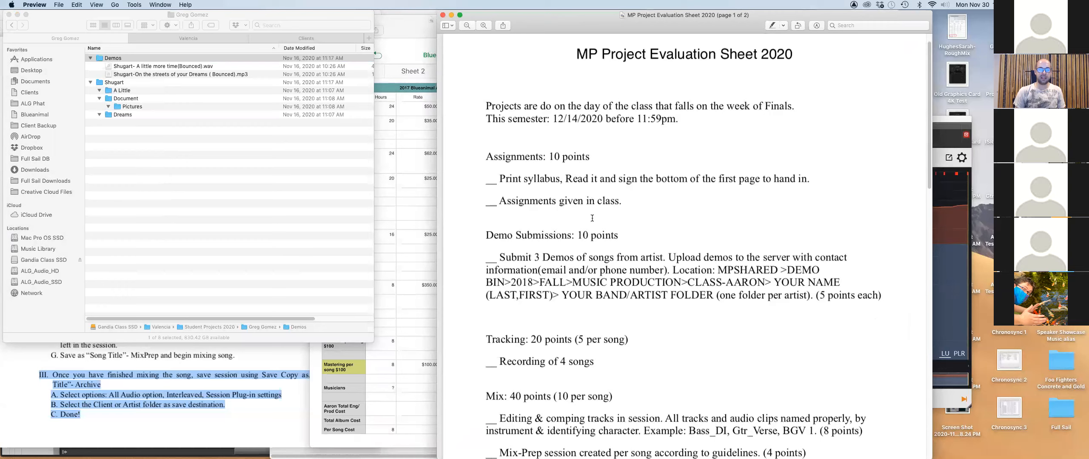
scroll(557, 184, "down", 5)
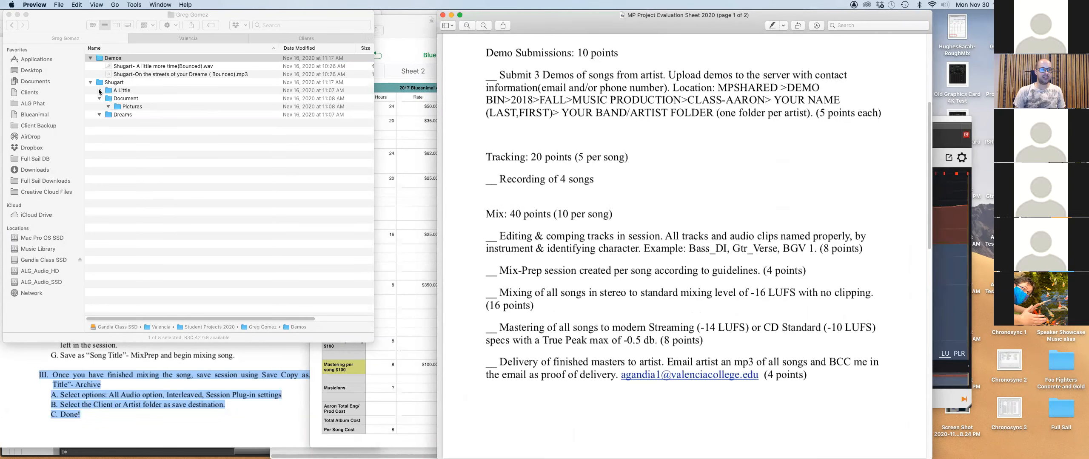
Back in Valencia, collapse Blueanimal and open Music Production's Gone folder.
left_click(189, 39)
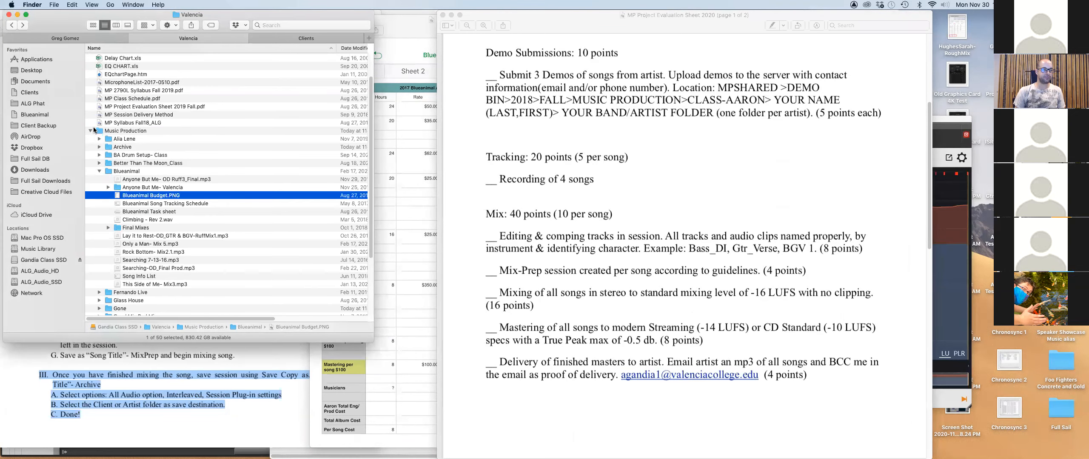
left_click(99, 171)
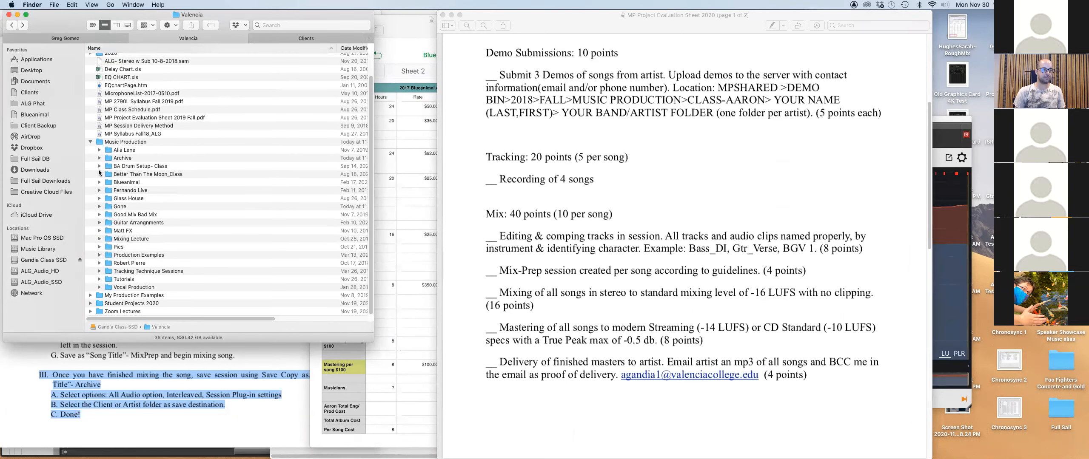
left_click(109, 207)
double_click(110, 207)
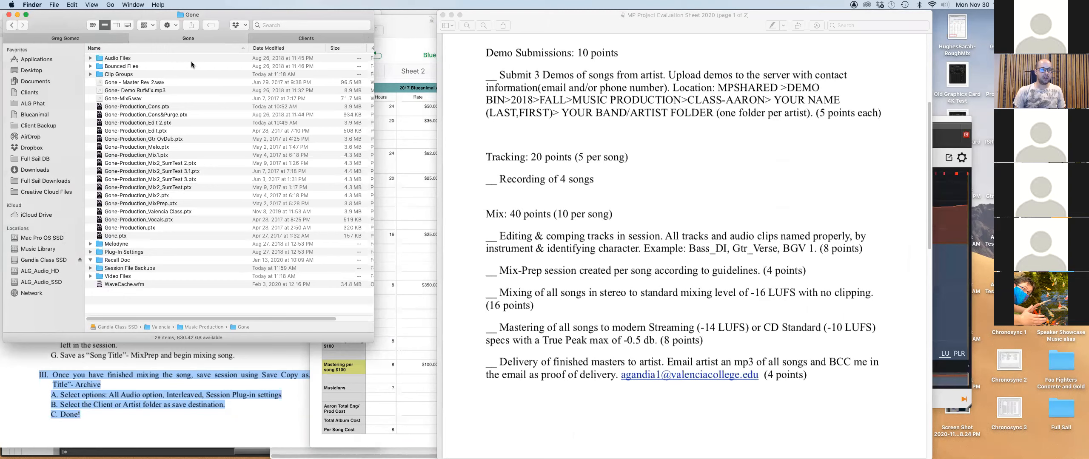
Compare the Gone listing with the evaluation sheet and select Gone-Production_Cons&Purge.ptx.
left_click(89, 35)
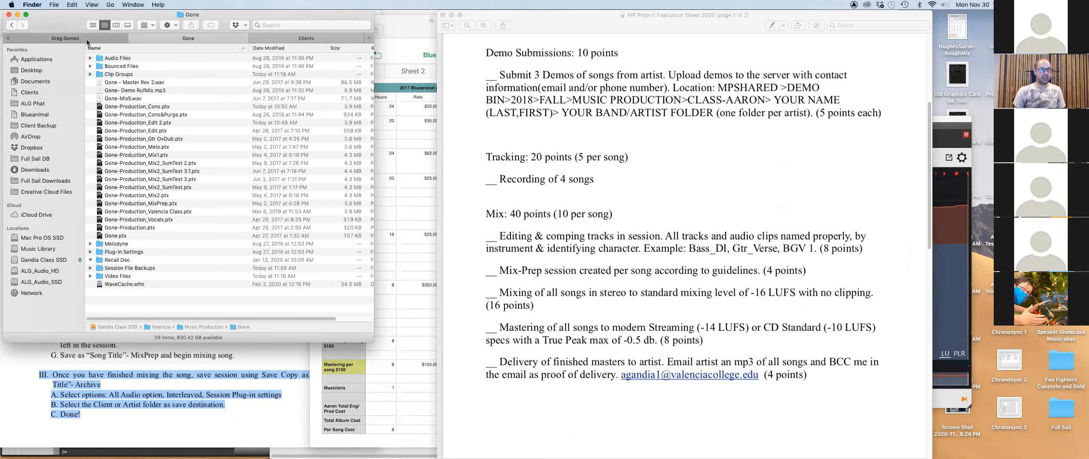
left_click(173, 38)
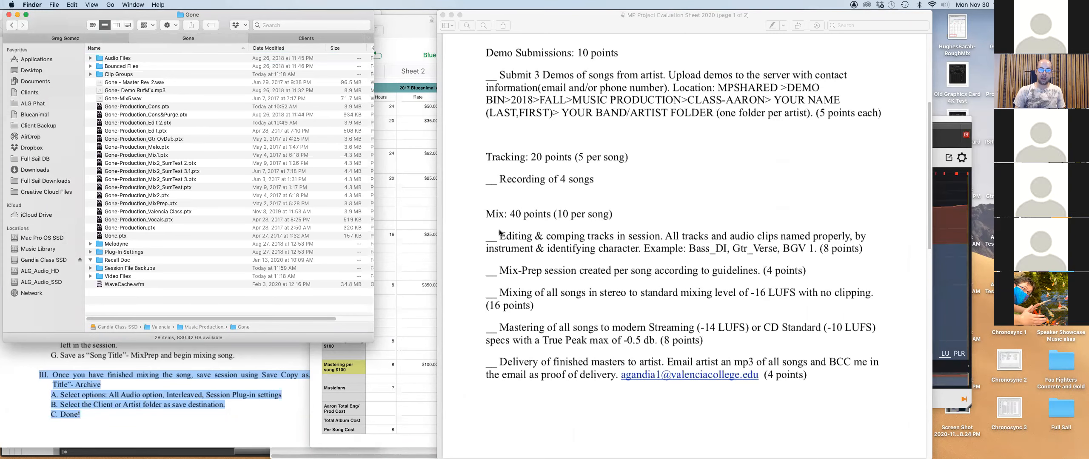
left_click(578, 244)
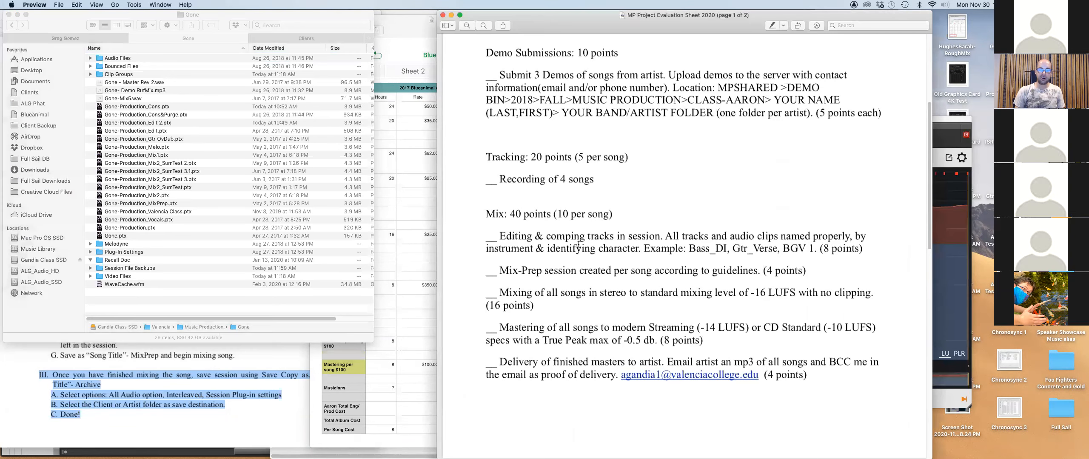
left_click(158, 126)
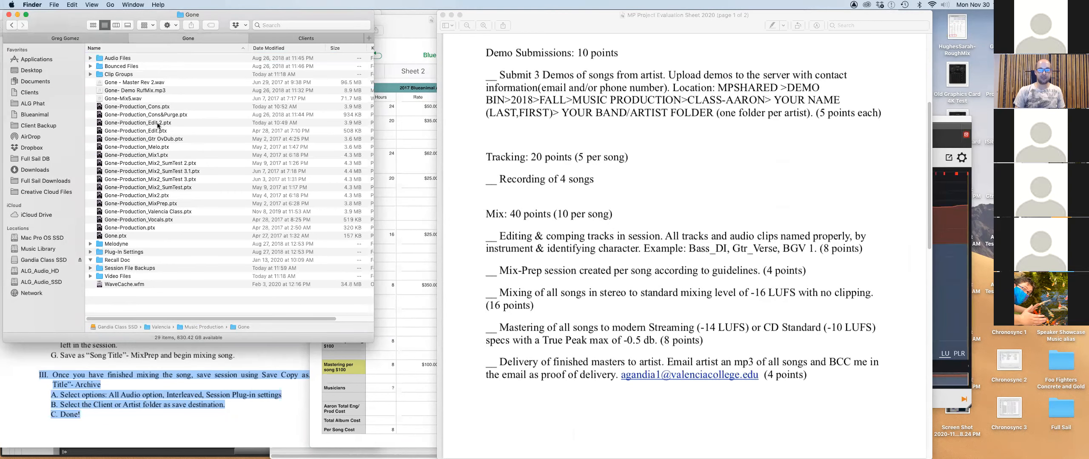
left_click(498, 265)
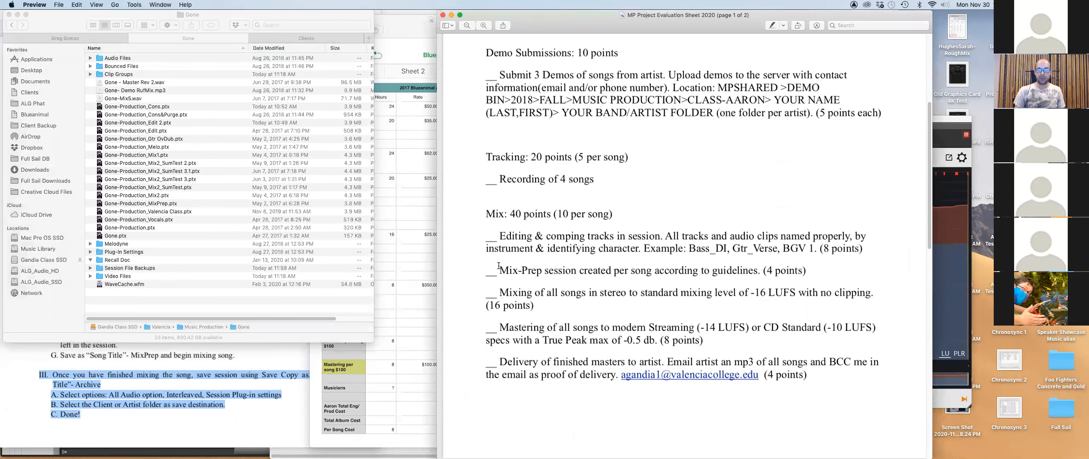
left_click(167, 205)
left_click(162, 115)
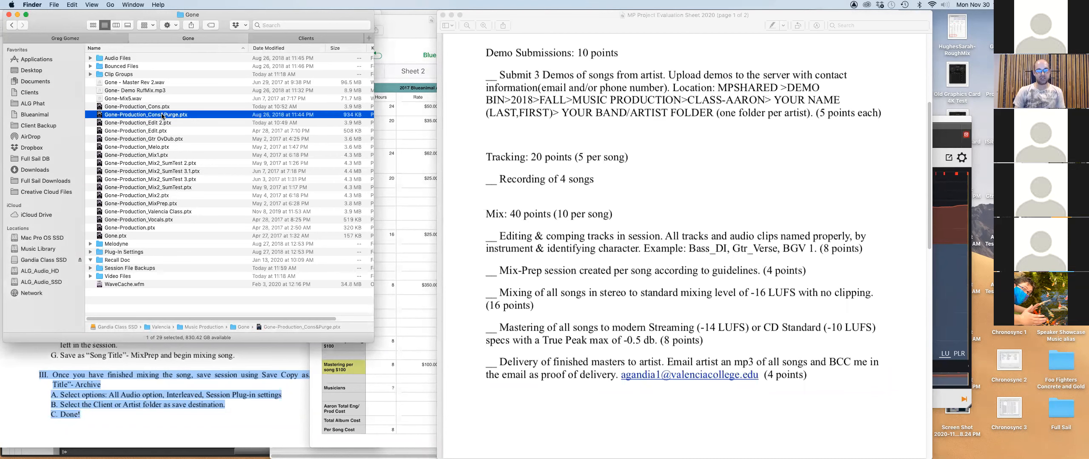
Check the evaluation sheet, select Gone-Production_Mix1.ptx, then switch to the student's folder.
left_click(498, 313)
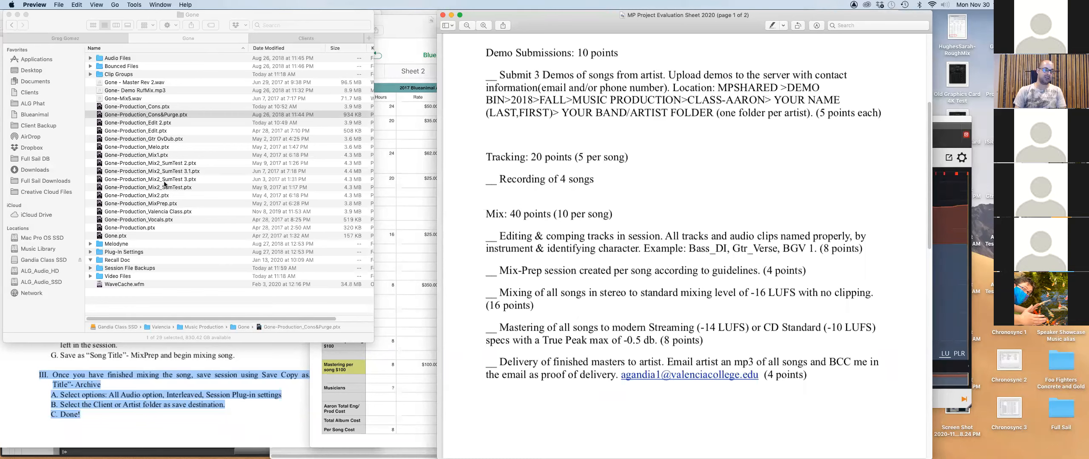
left_click(159, 154)
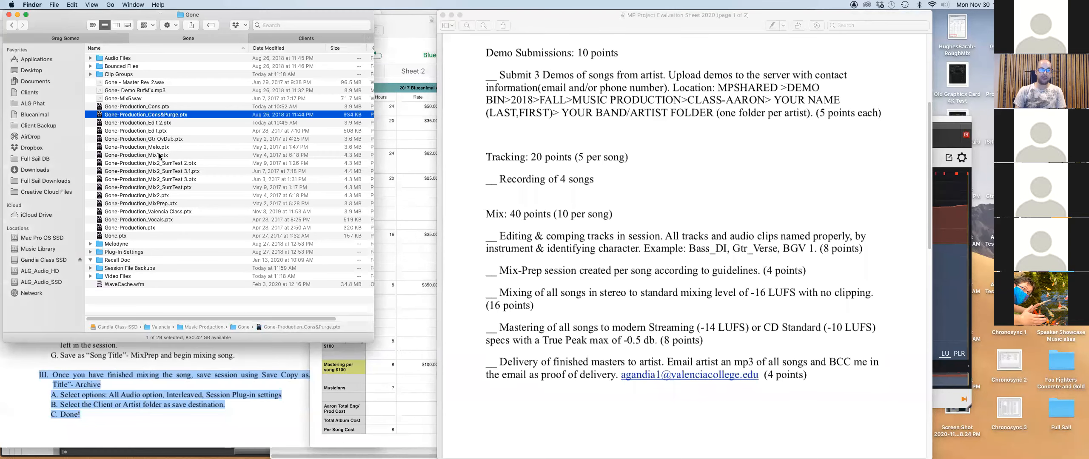
left_click(159, 155)
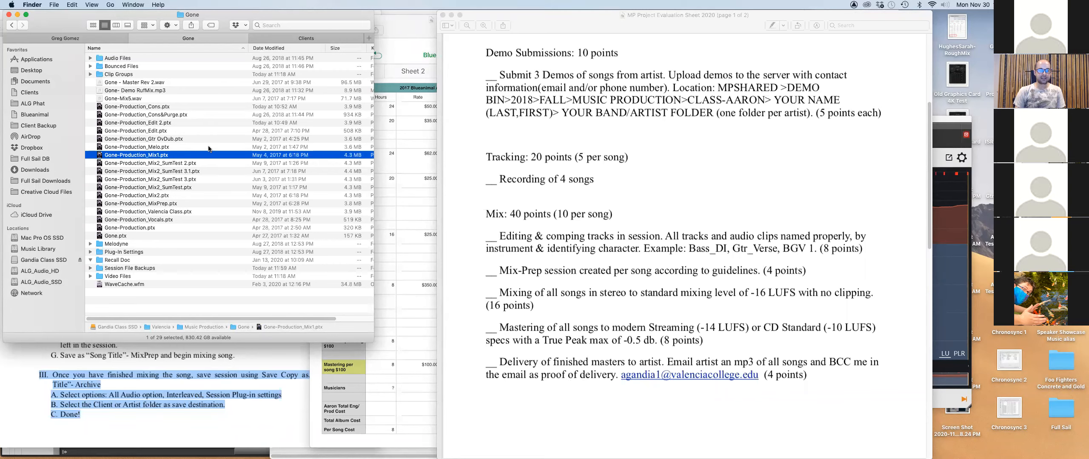
left_click(65, 38)
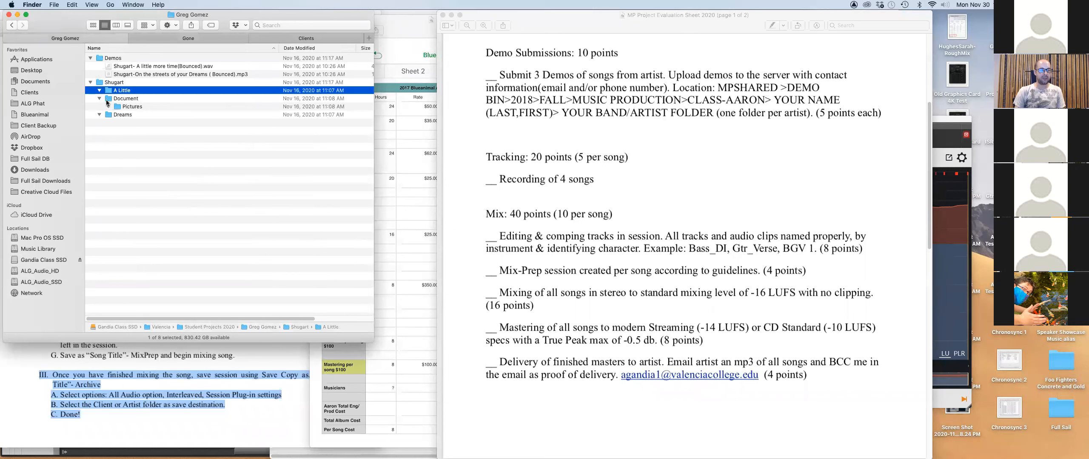
Expand Shugart's A Little, Document, Pictures and Dreams subfolders to inspect their contents.
left_click(99, 82)
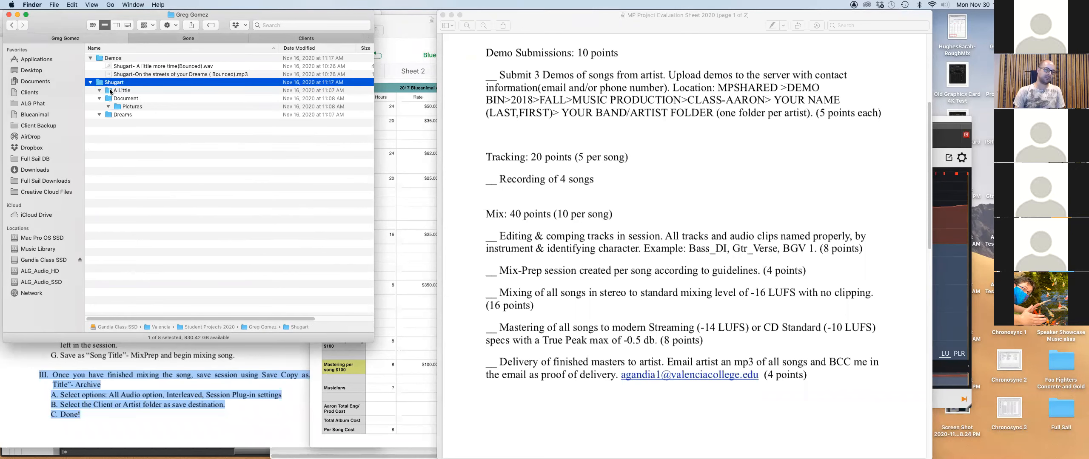
left_click(109, 91)
left_click(109, 106)
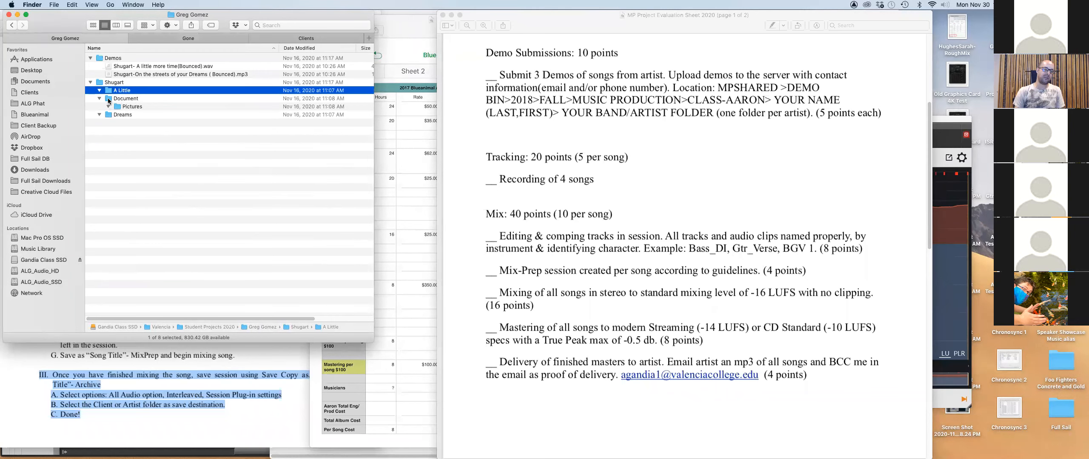
left_click(109, 98)
left_click(107, 116)
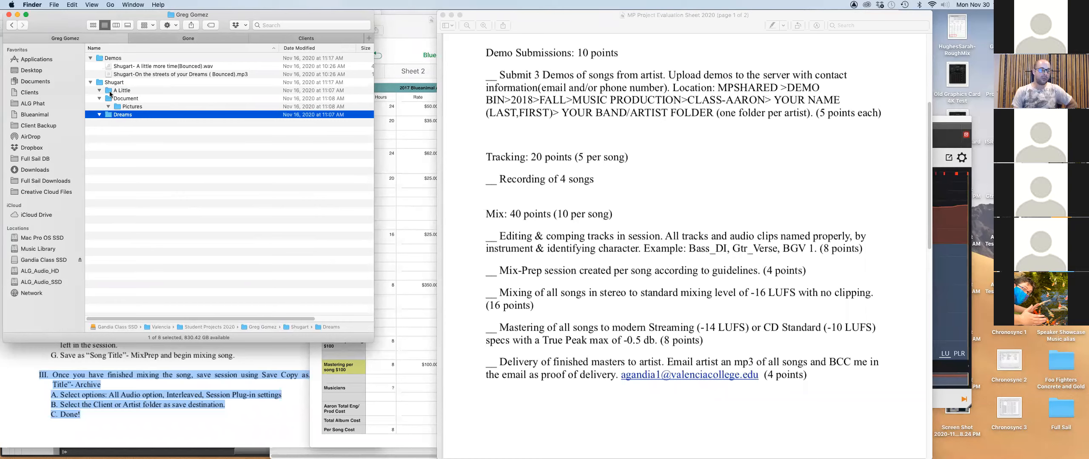
left_click(119, 99)
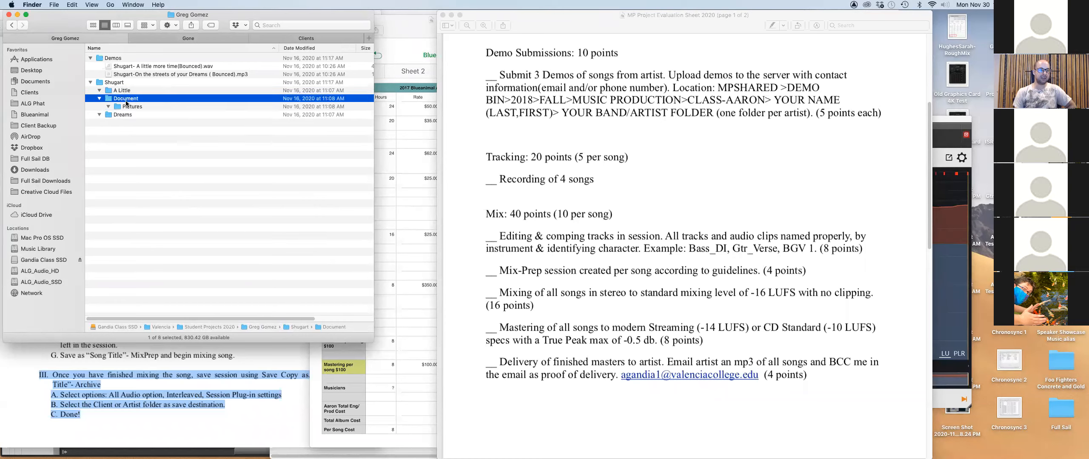
left_click(117, 108)
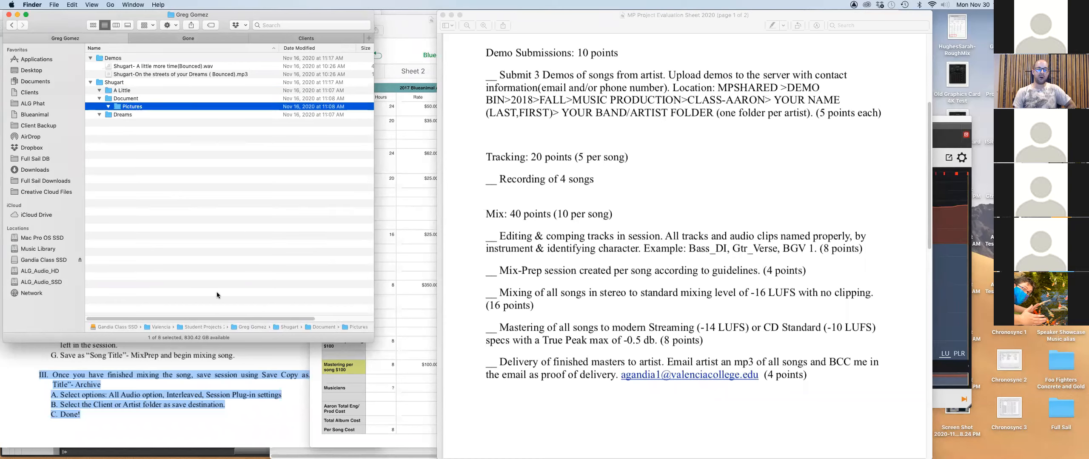
scroll(569, 385, "down", 10)
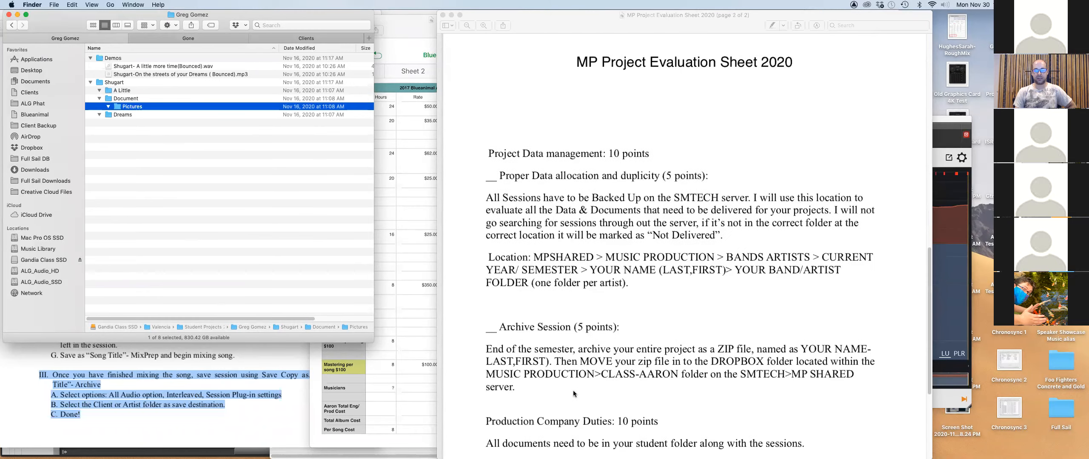
scroll(579, 383, "down", 5)
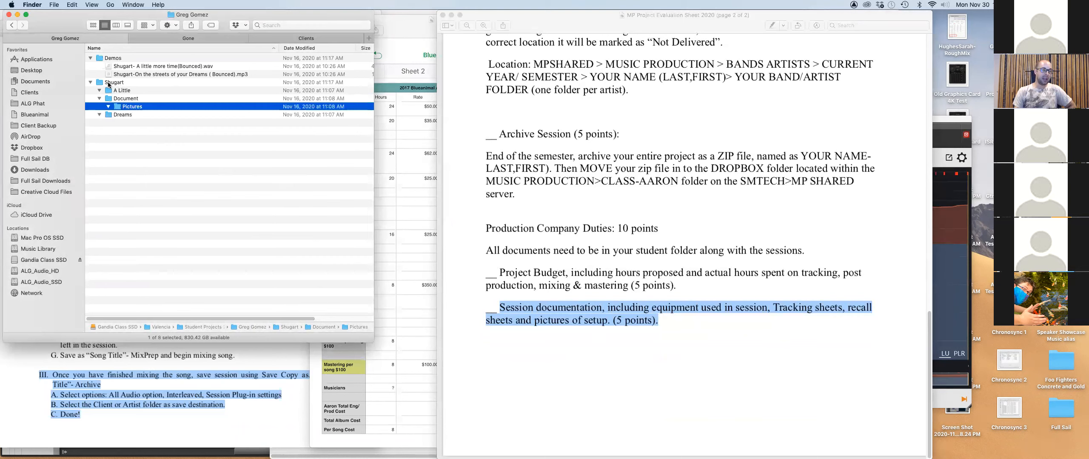
Fold the Document, A Little and Dreams folders back up and return to the Gone session folder.
left_click(99, 98)
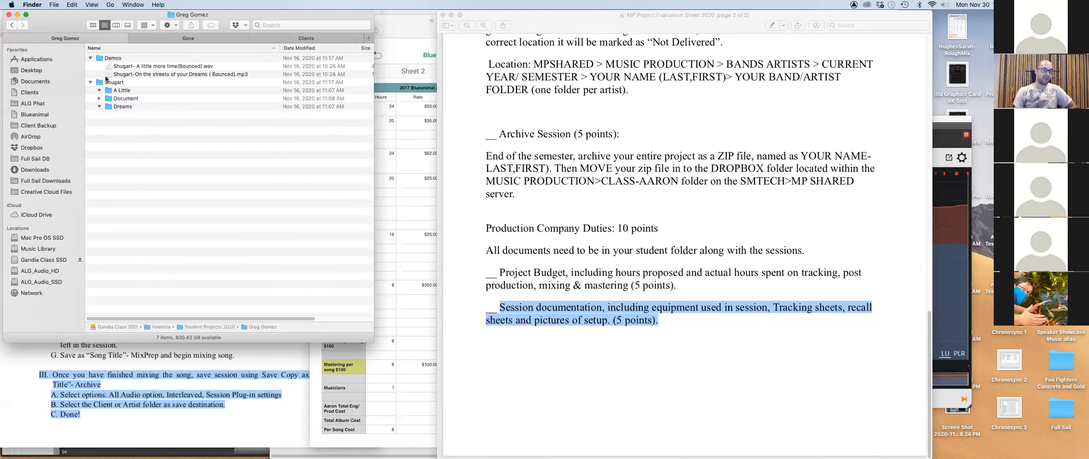
left_click(106, 83)
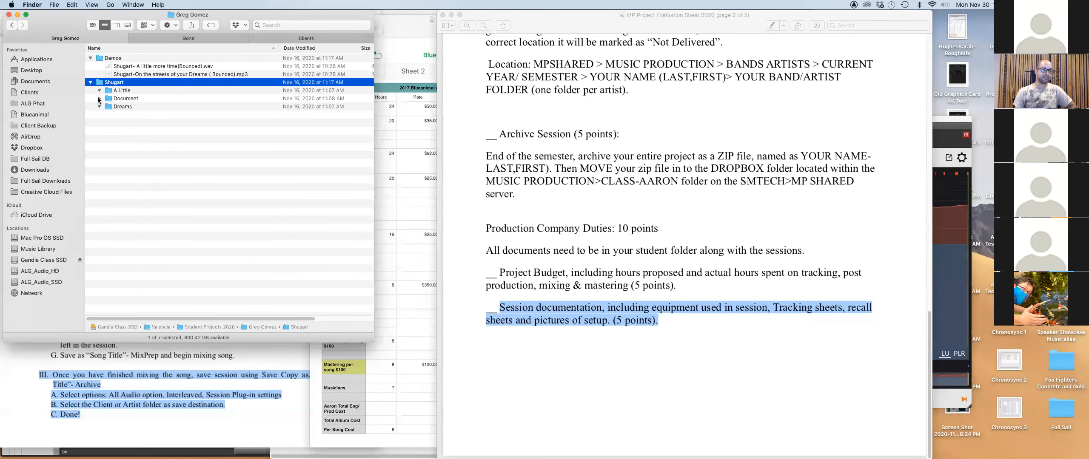
left_click(99, 99)
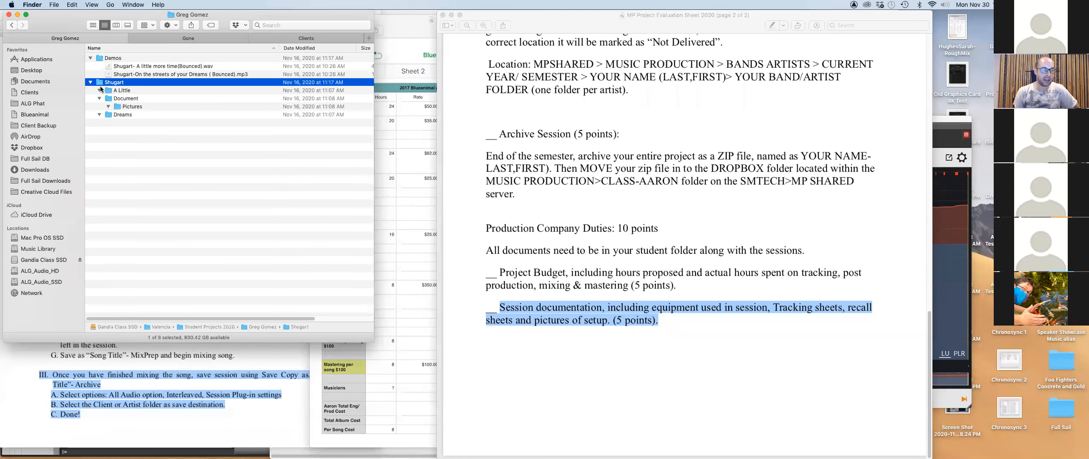
left_click(99, 98)
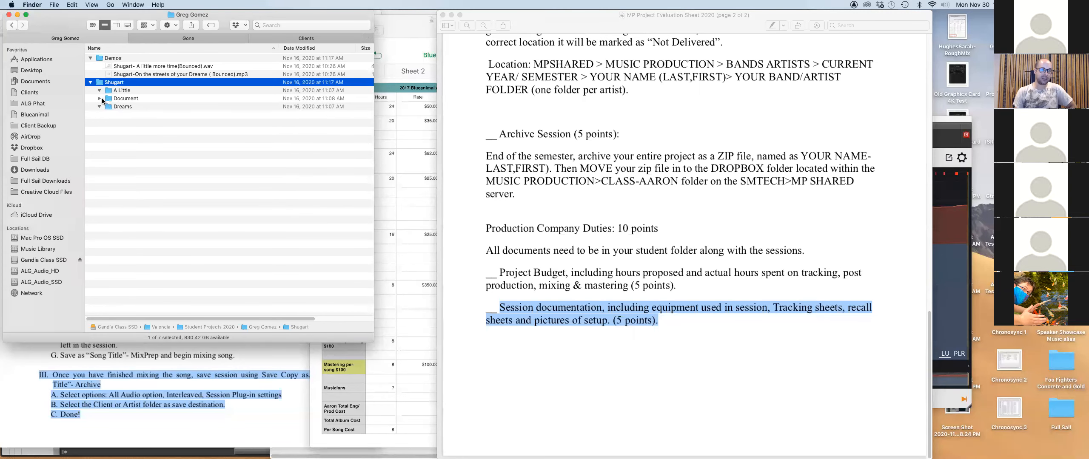
left_click(100, 98)
left_click(122, 100)
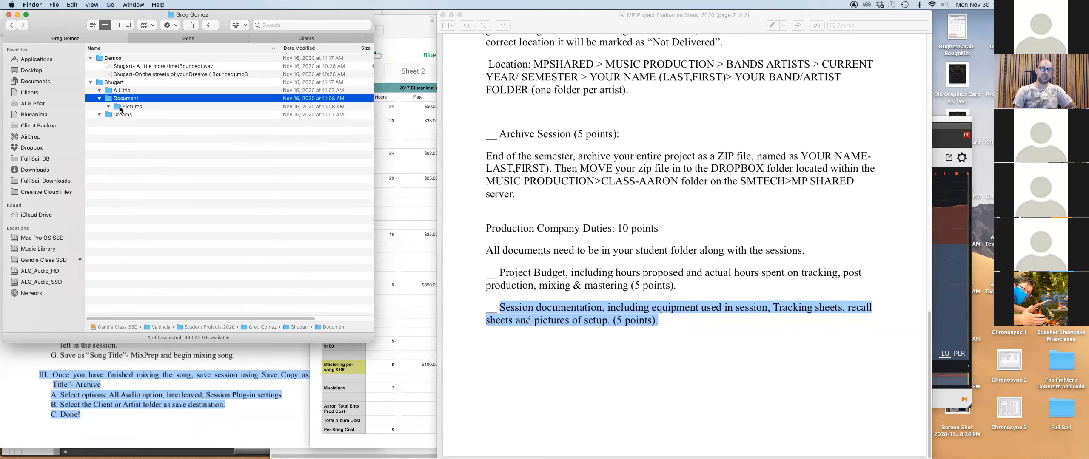
left_click(100, 98)
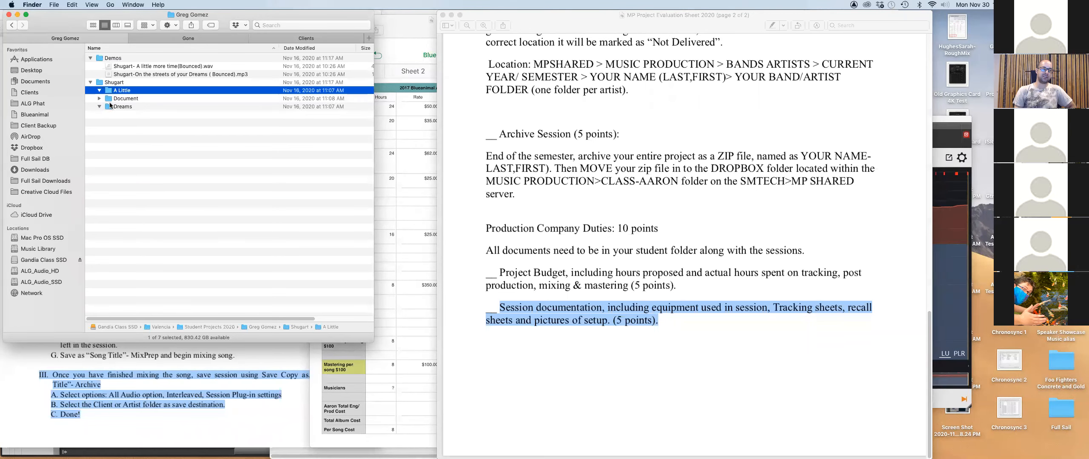
left_click(109, 92)
left_click(110, 99)
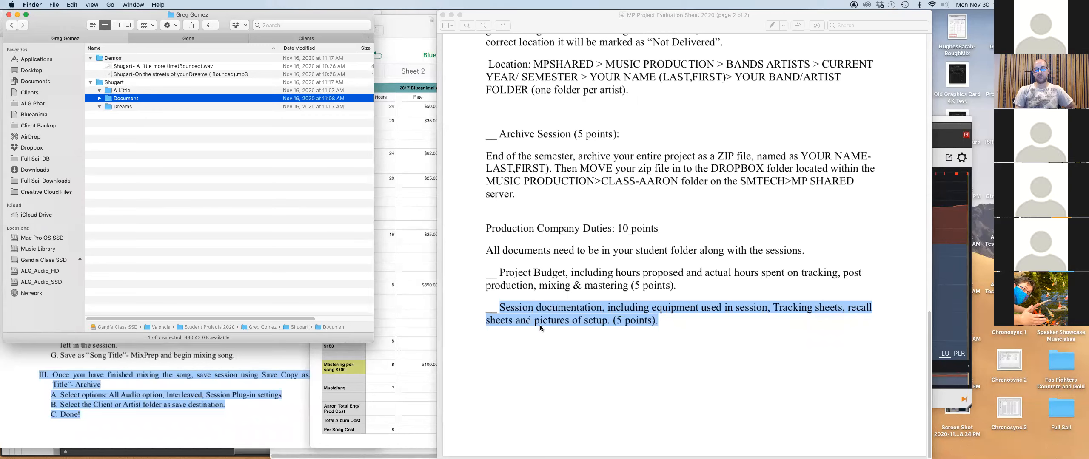
left_click(159, 185)
left_click(99, 107)
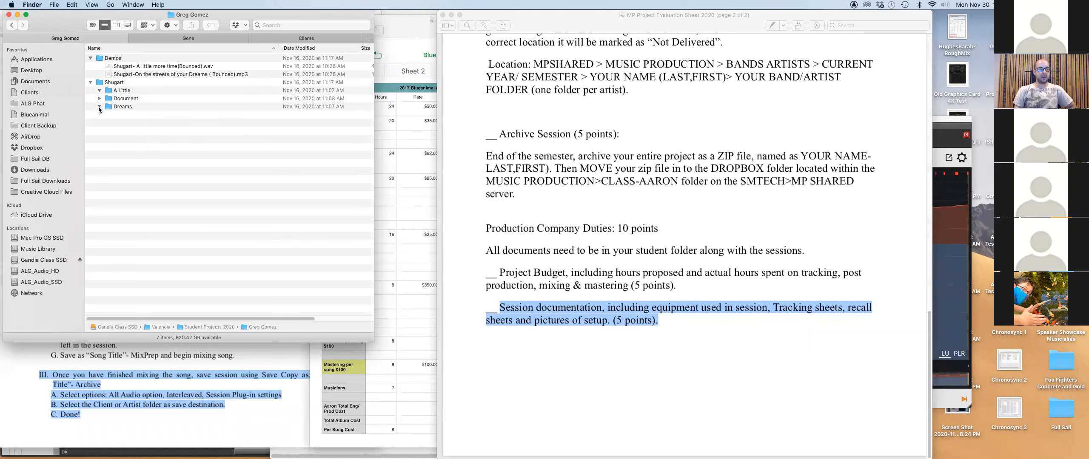
left_click(99, 90)
scroll(533, 248, "up", 5)
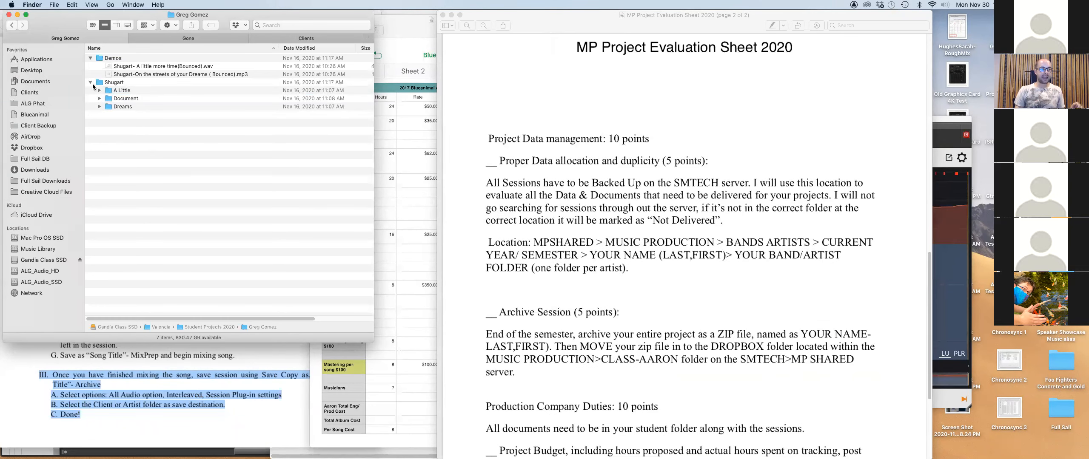
left_click(172, 38)
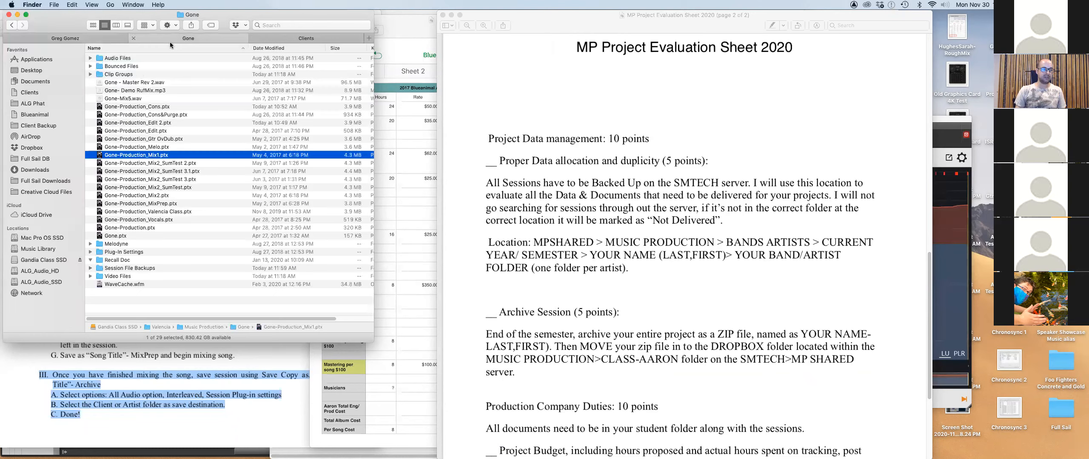
Expand Bounced Files to check the Gone - Master - 16bit Rev 2.wav bounce, then collapse it.
left_click(90, 67)
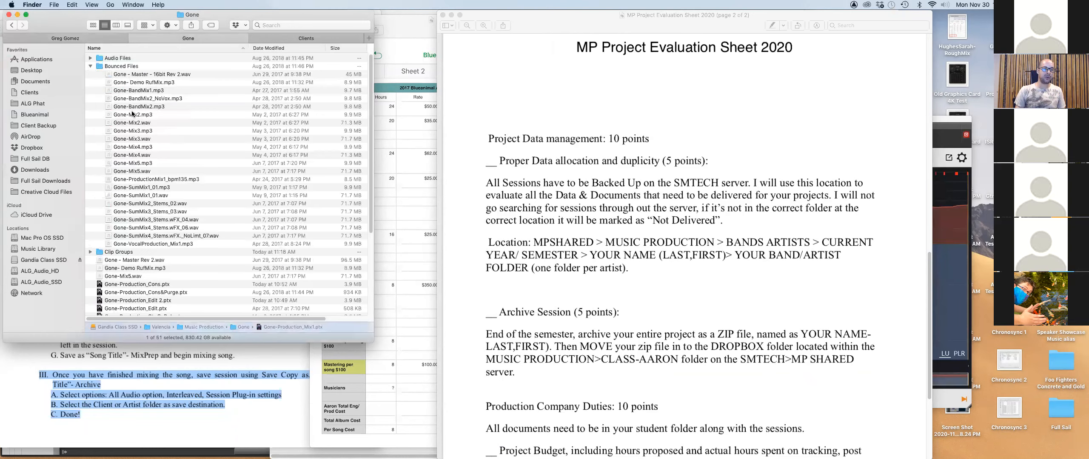
left_click(150, 76)
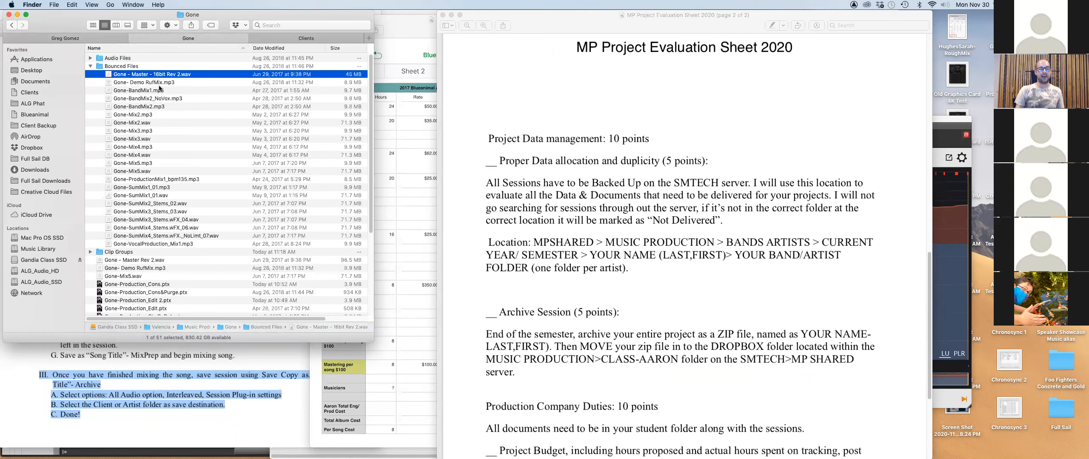
left_click(90, 67)
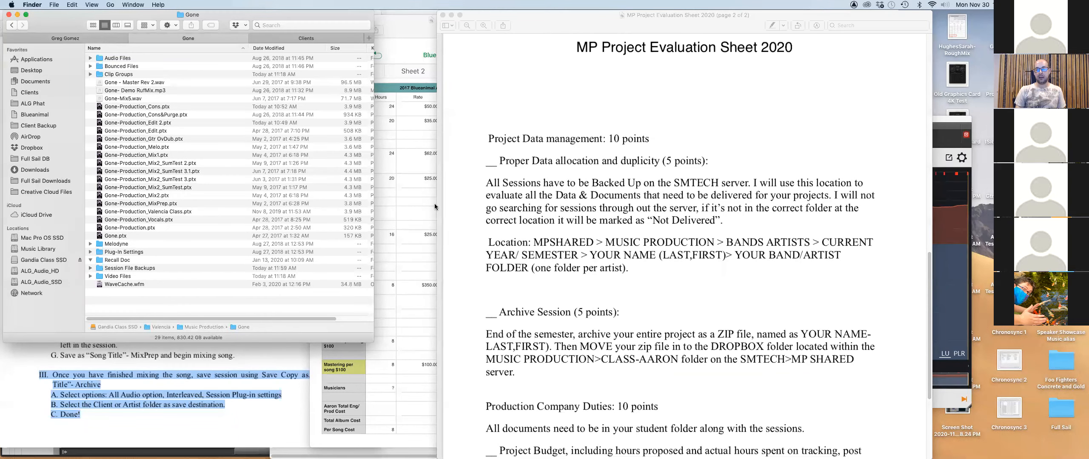
Go up to Student Projects 2020 and bring up the context menu for the student's folder.
left_click(42, 41)
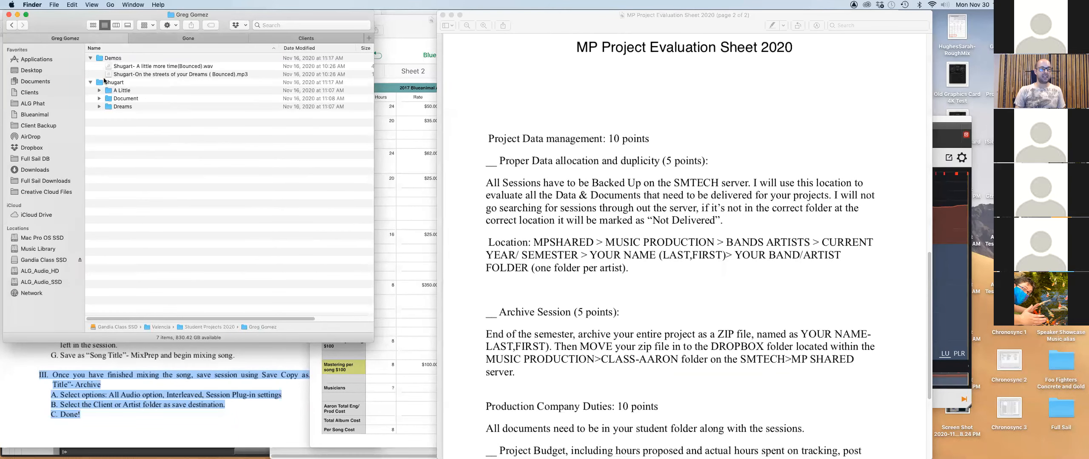
key("super+Up")
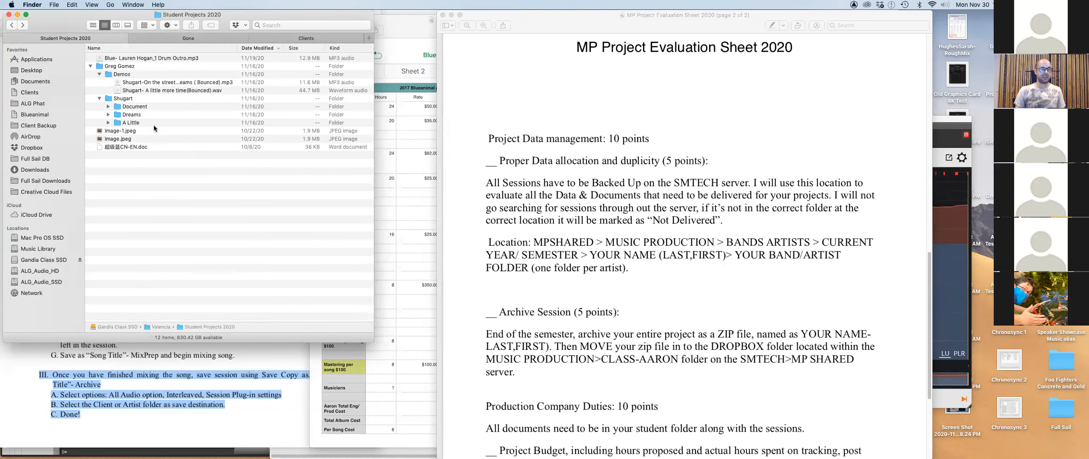
left_click(100, 67)
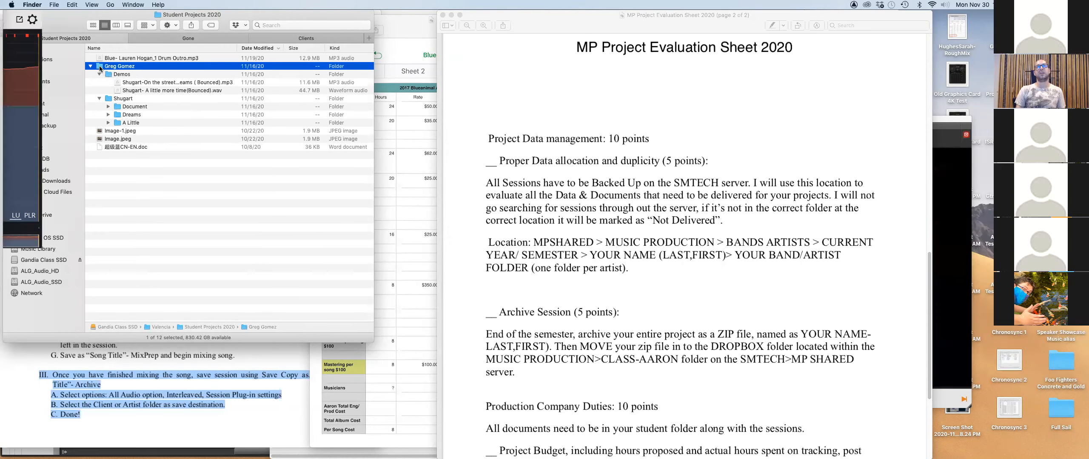
right_click(101, 68)
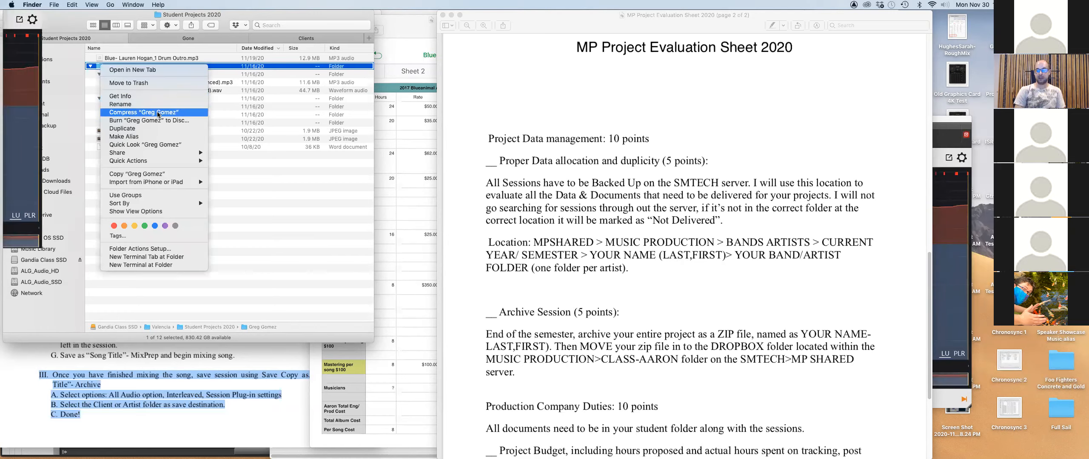
Compress the student's folder into a 50.8 MB zip archive in Student Projects 2020.
left_click(157, 113)
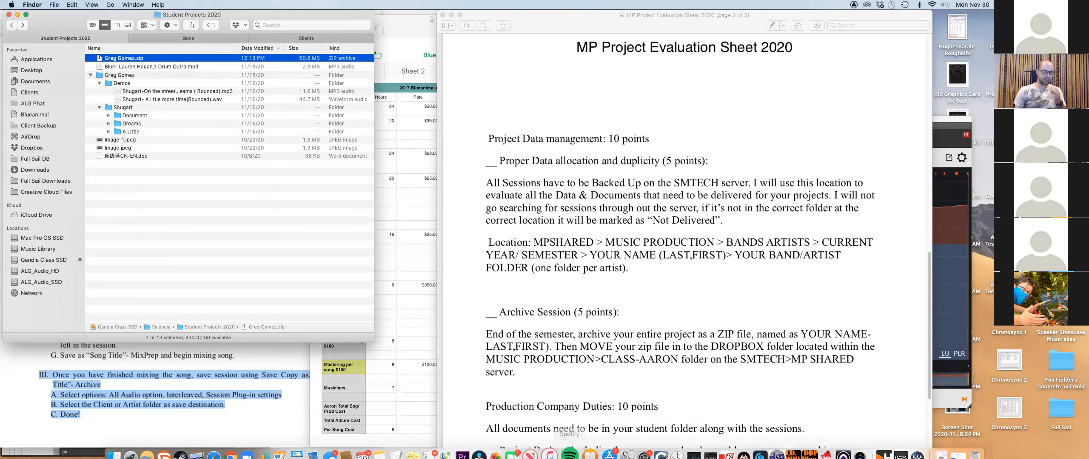
Open a new Chrome window and load onedrive.com beside Finder.
left_click(243, 446)
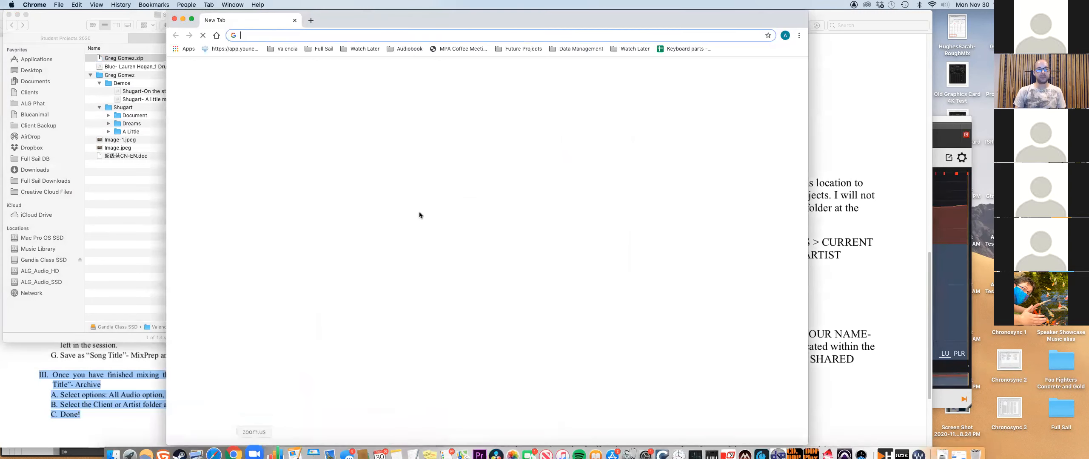
type("one")
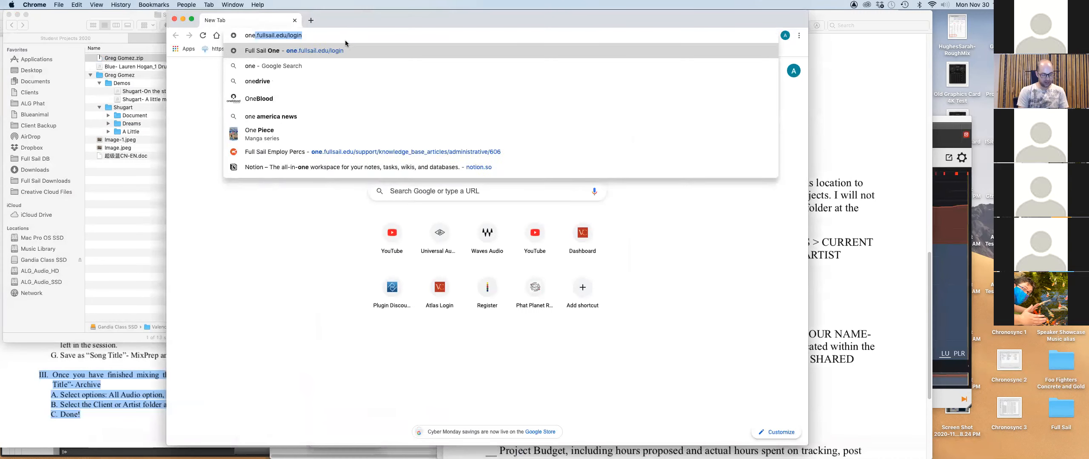
type("drive")
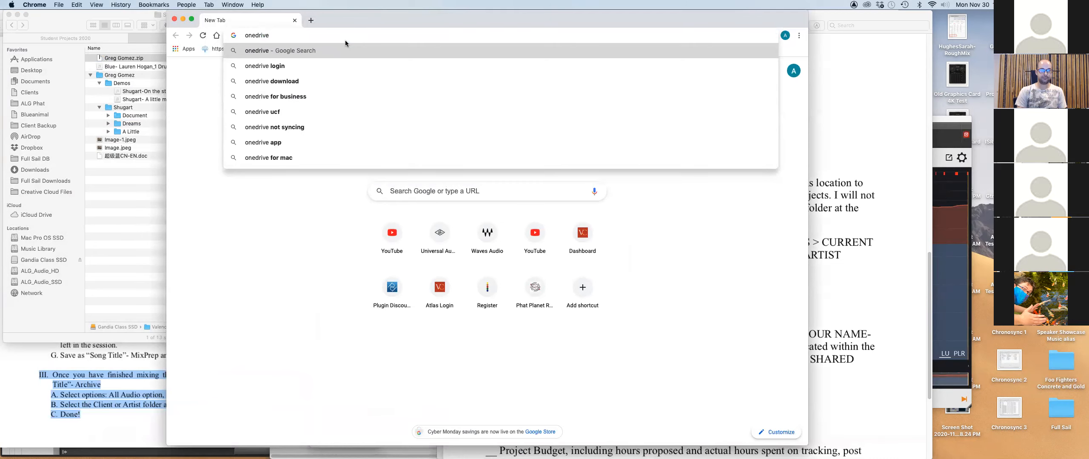
type(".com")
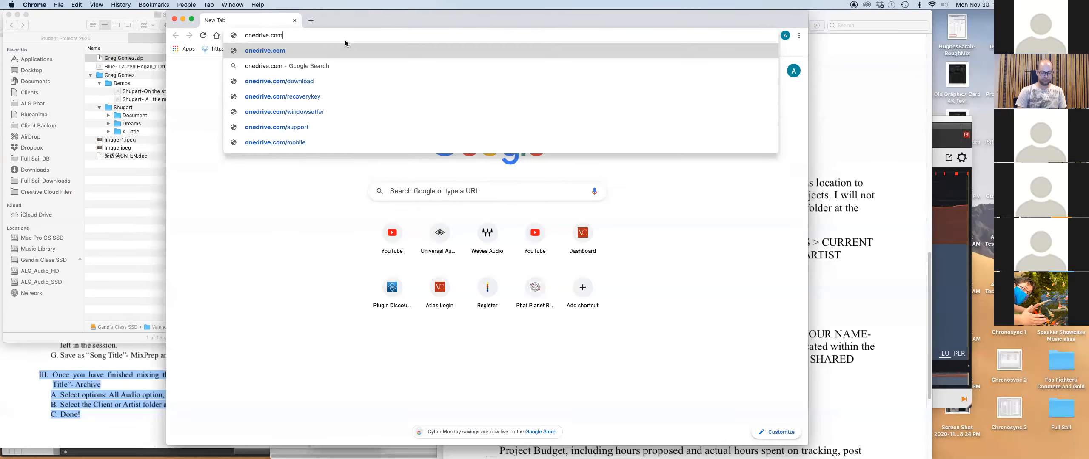
key("Return")
left_click_drag(400, 26, 570, 26)
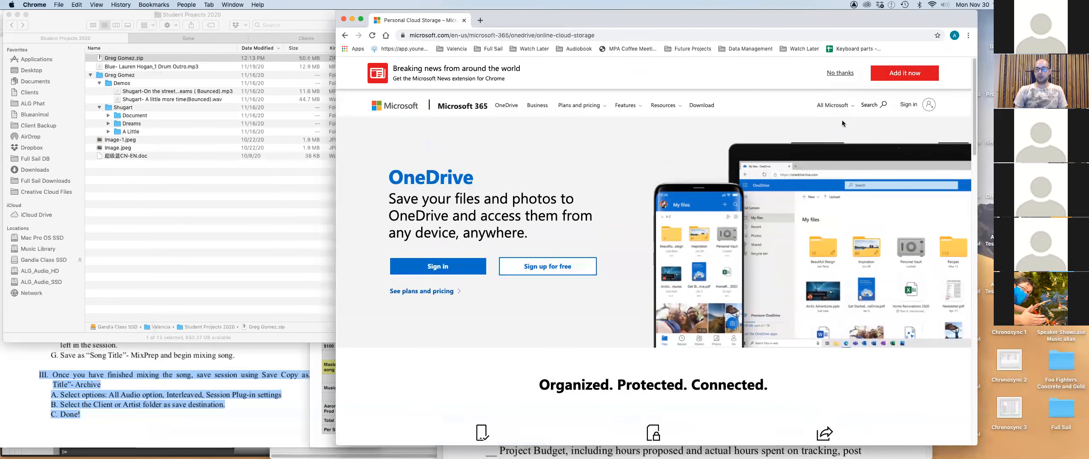
Sign in with the school e-mail, username and password, declining to stay signed in.
left_click(909, 105)
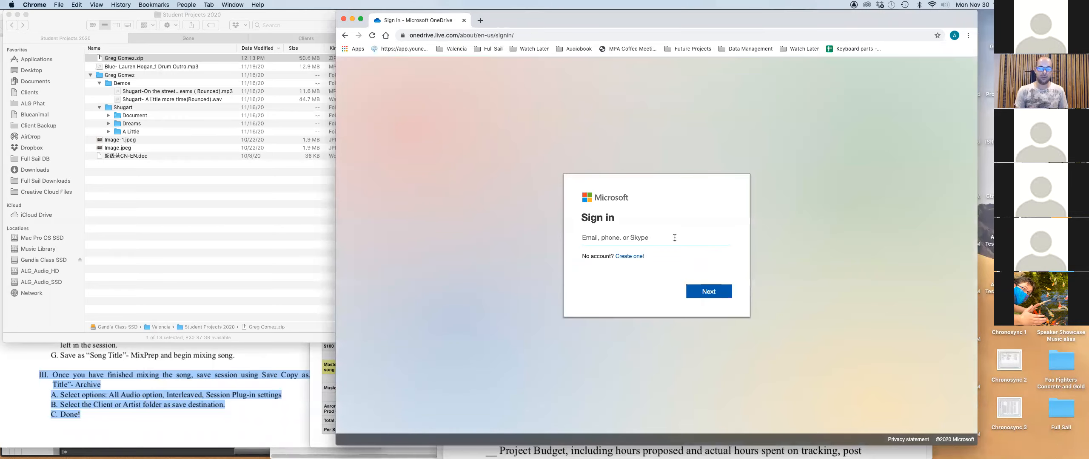
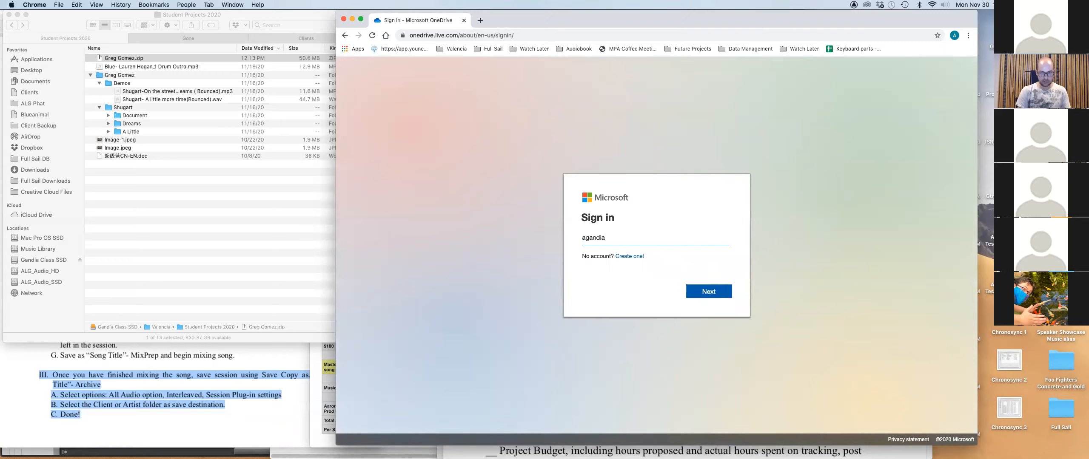
left_click(717, 293)
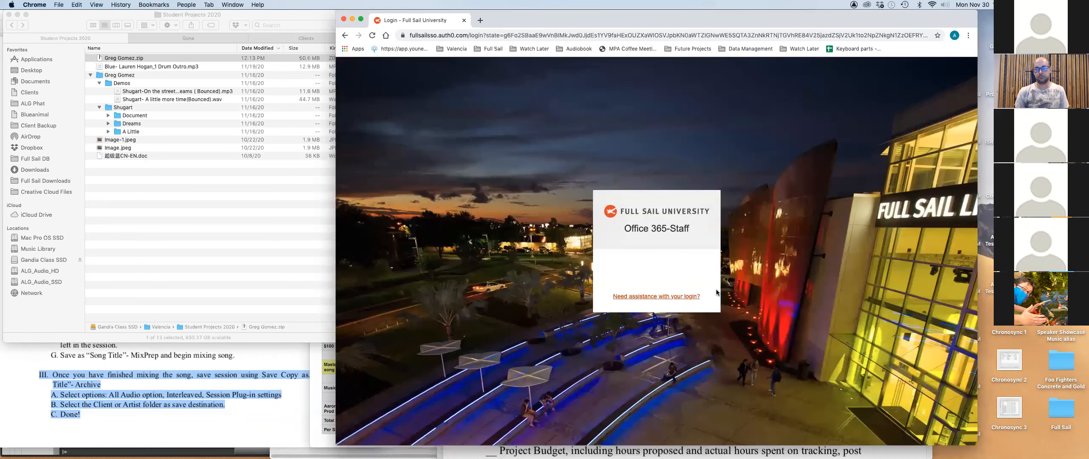
left_click(682, 259)
key("Tab")
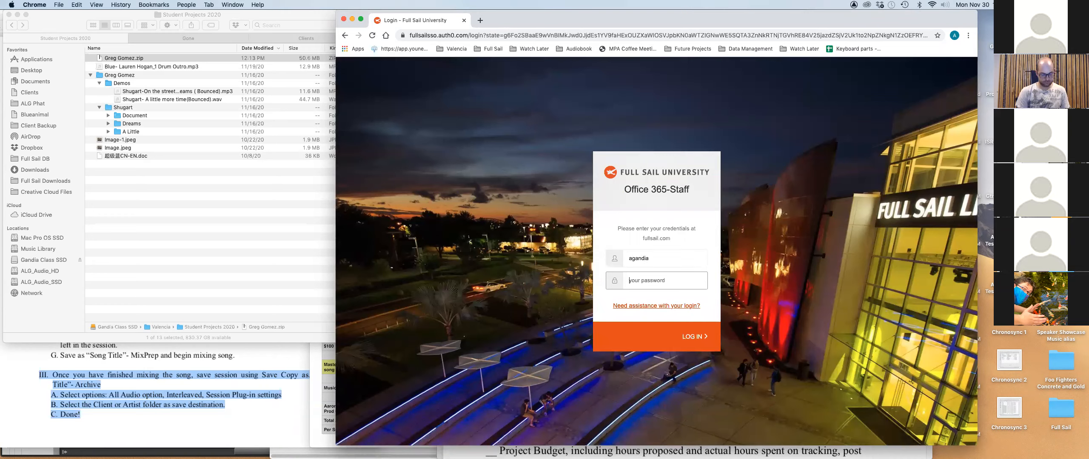
type("••••••••••••")
key("Return")
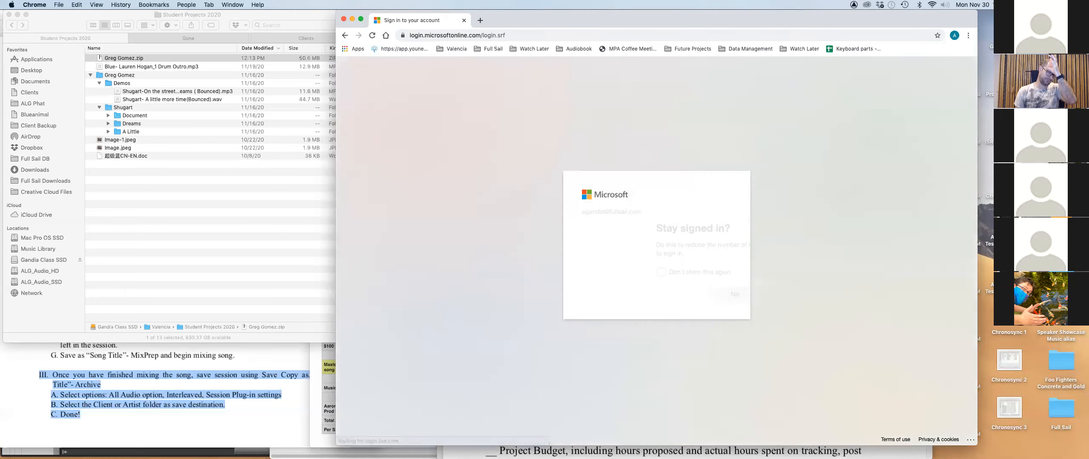
left_click(677, 299)
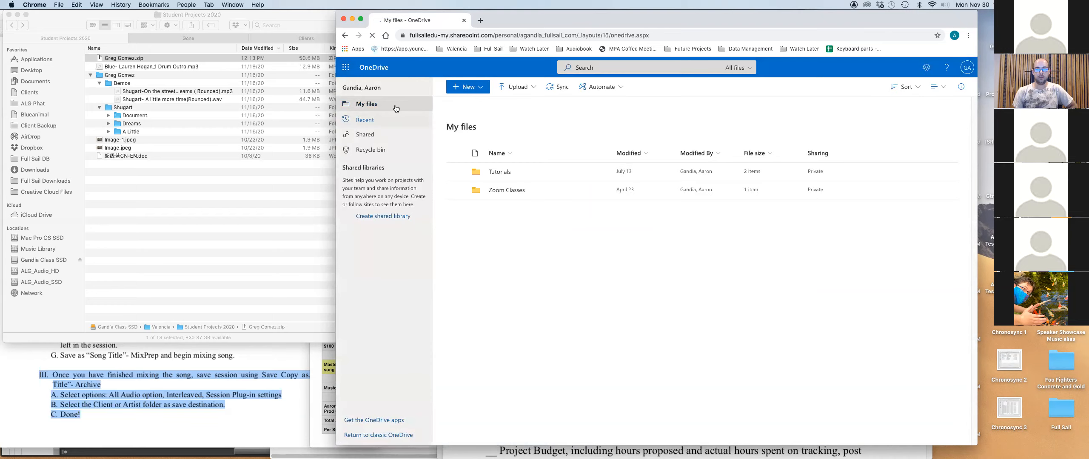
Add a new 'Valencia Project' folder to My files via New > Folder and open it.
left_click(474, 88)
left_click(471, 105)
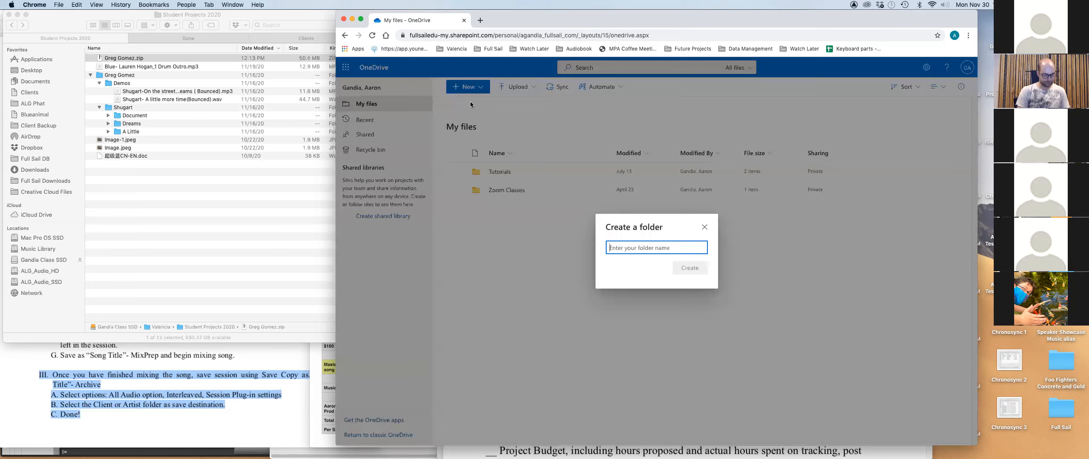
type("Valenvc")
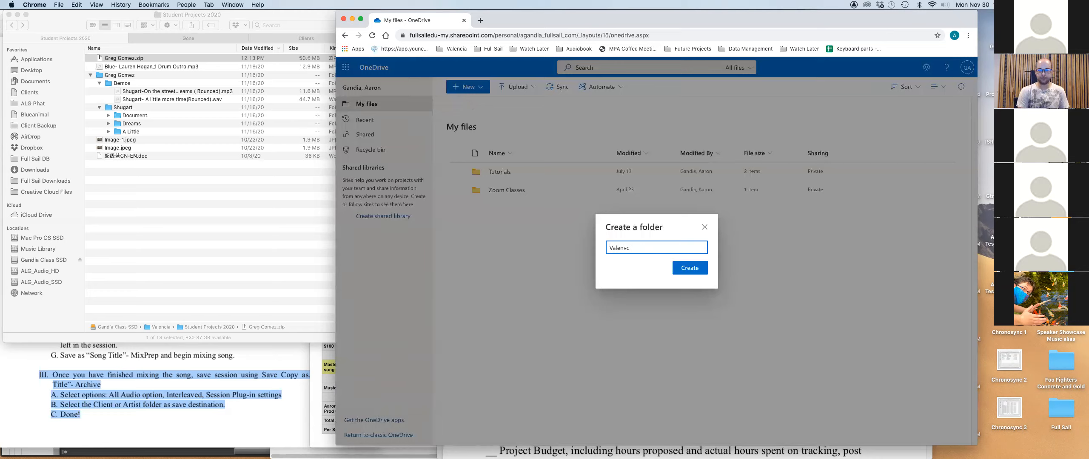
key("BackSpace")
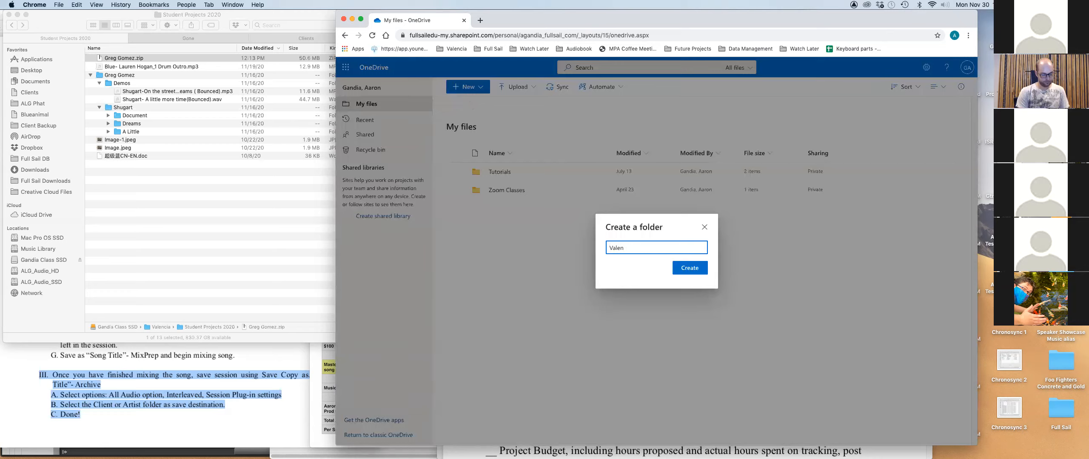
type("cia Project")
key("Return")
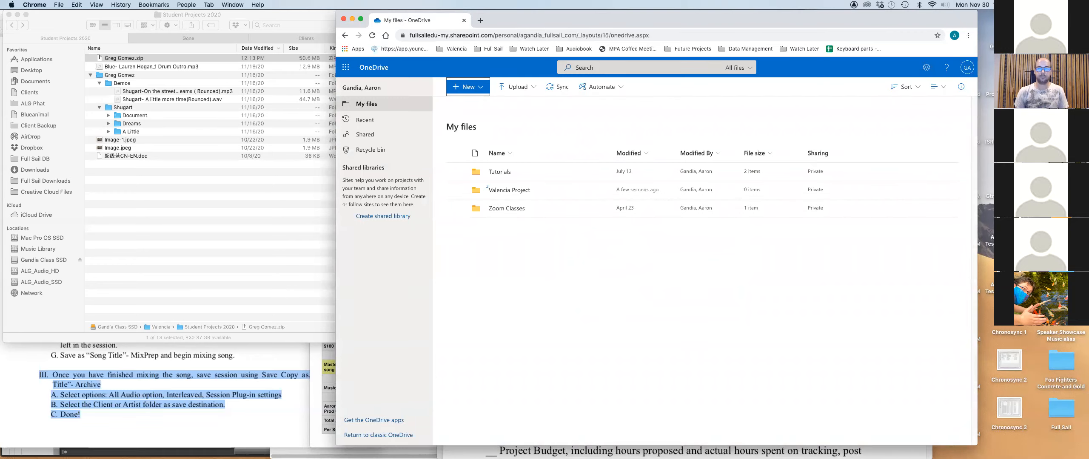
double_click(475, 189)
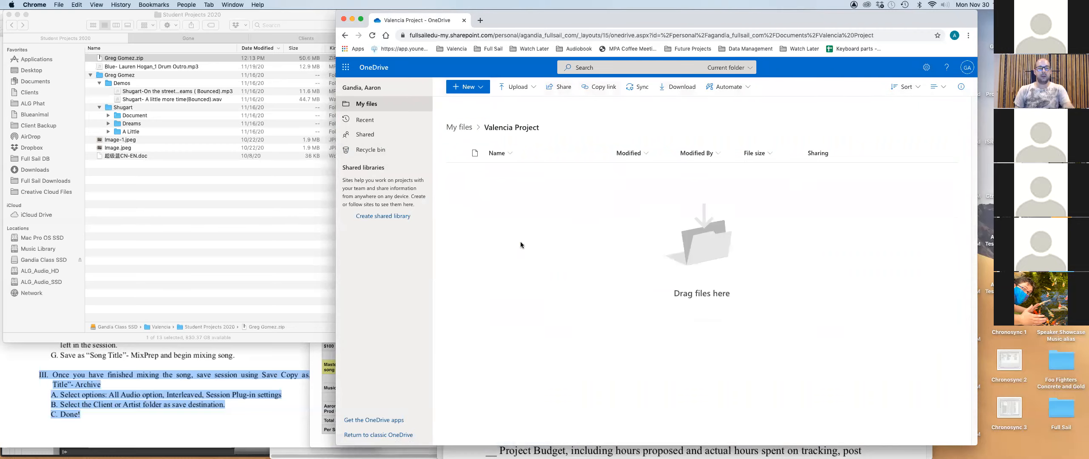
Upload the student's zip file from the class SSD's Valencia > Student Projects 2020 folder.
left_click(516, 89)
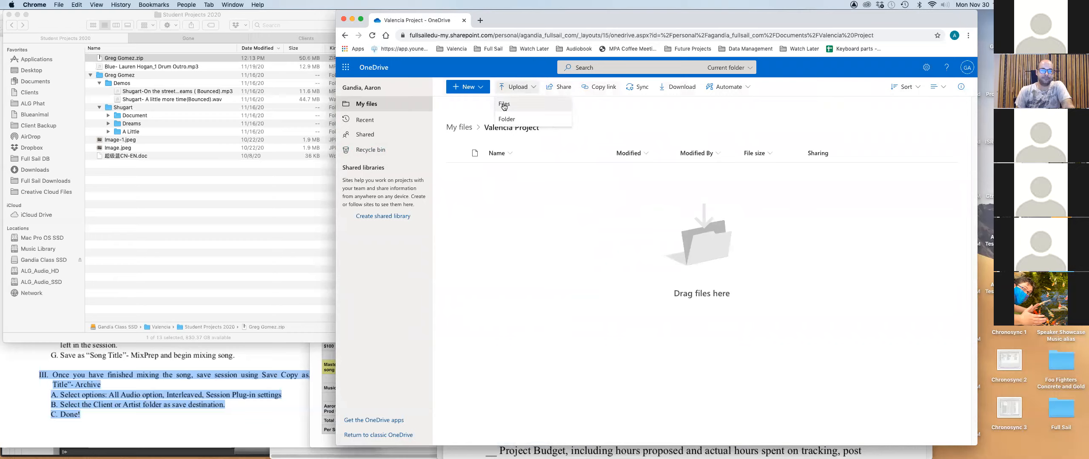
left_click(504, 106)
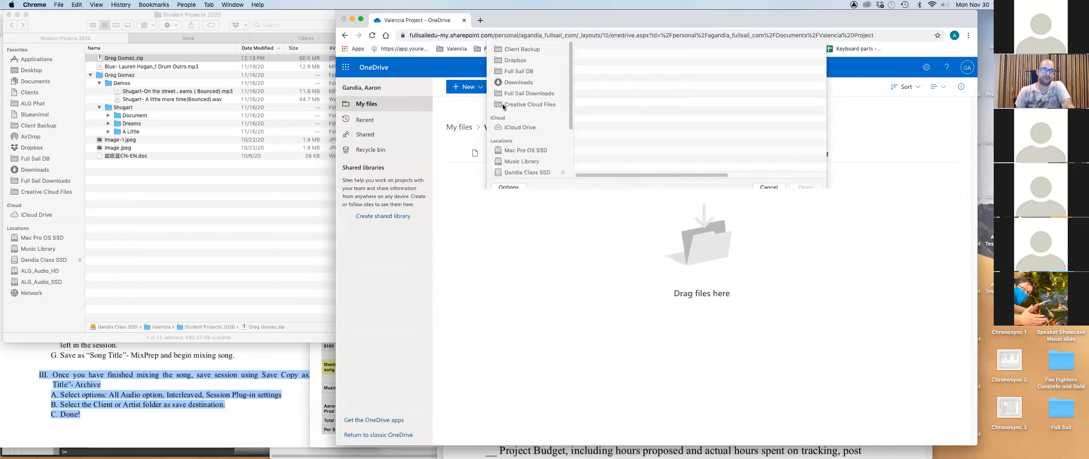
left_click(534, 266)
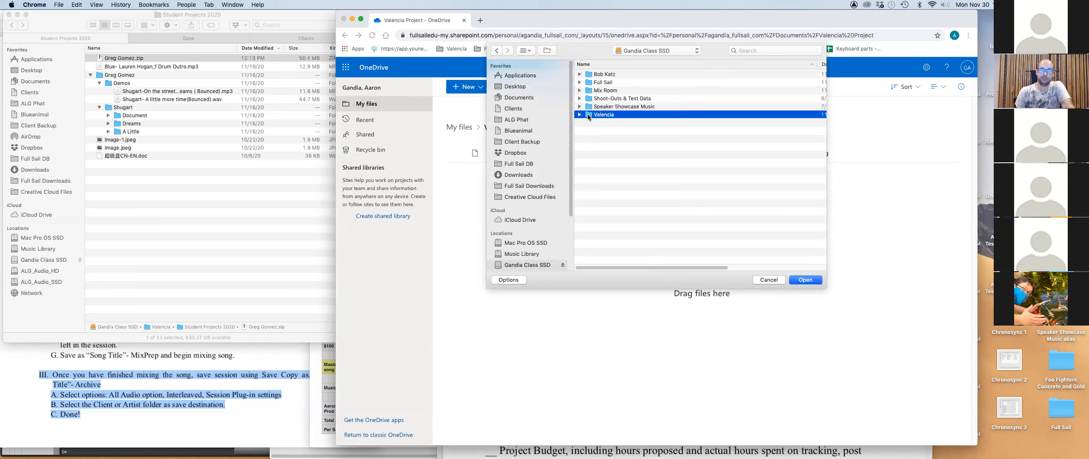
double_click(591, 114)
left_click(580, 188)
double_click(589, 204)
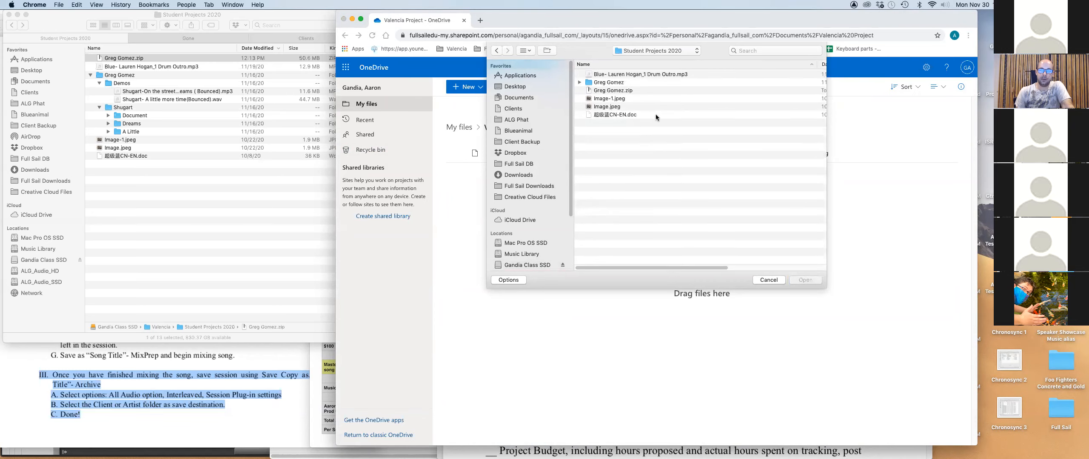
left_click(621, 92)
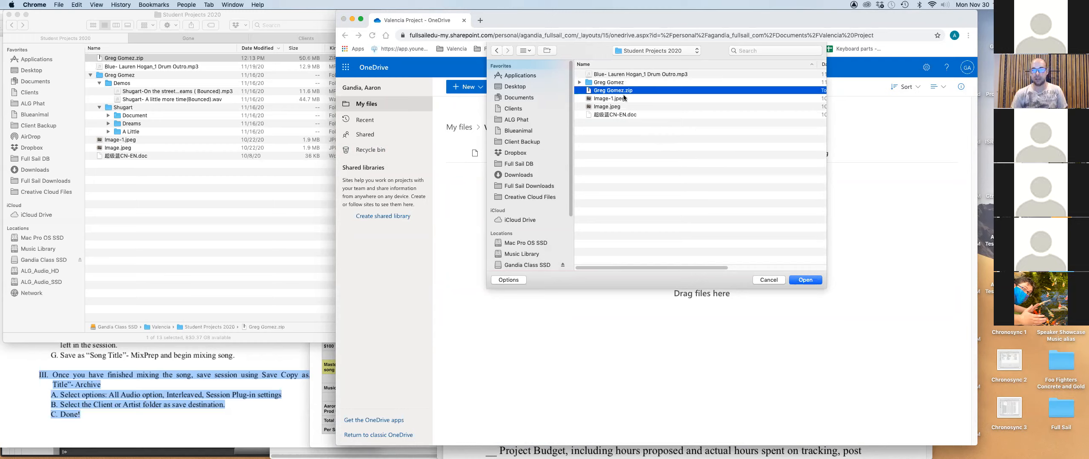
left_click(805, 280)
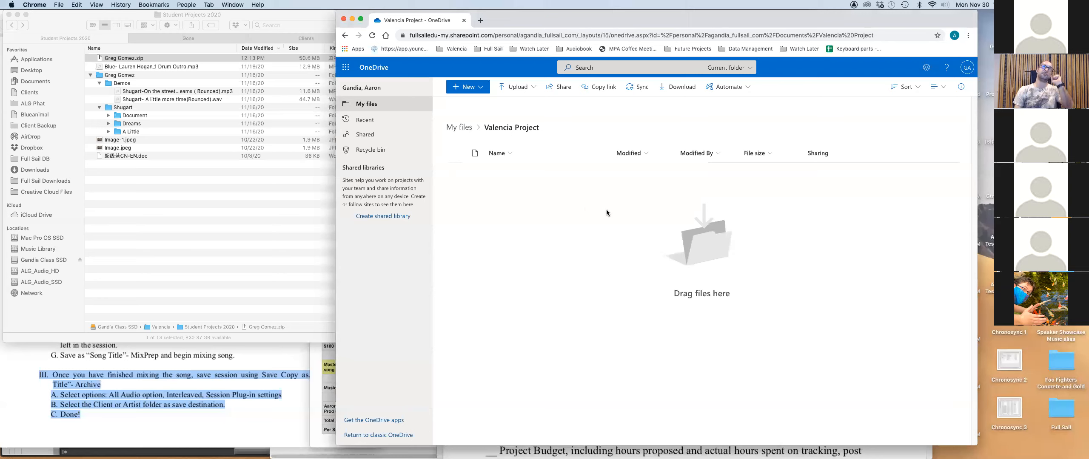
left_click(228, 246)
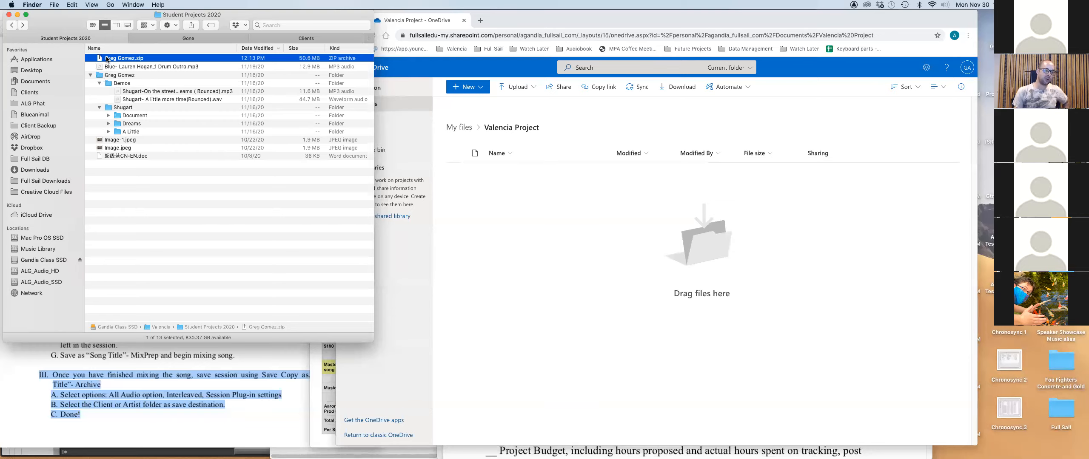
Move the student's zip archive from Student Projects 2020 to the Trash.
left_click(105, 76)
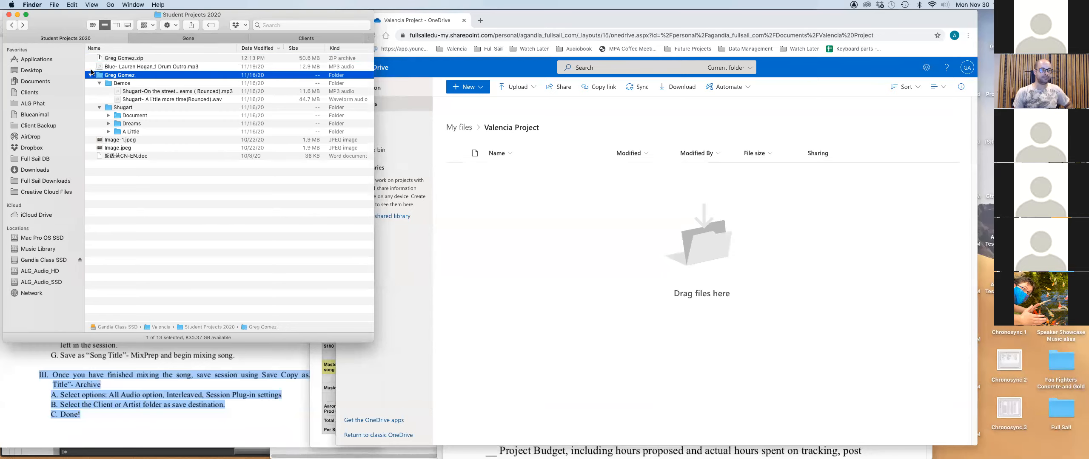
left_click(103, 58)
key("super+BackSpace")
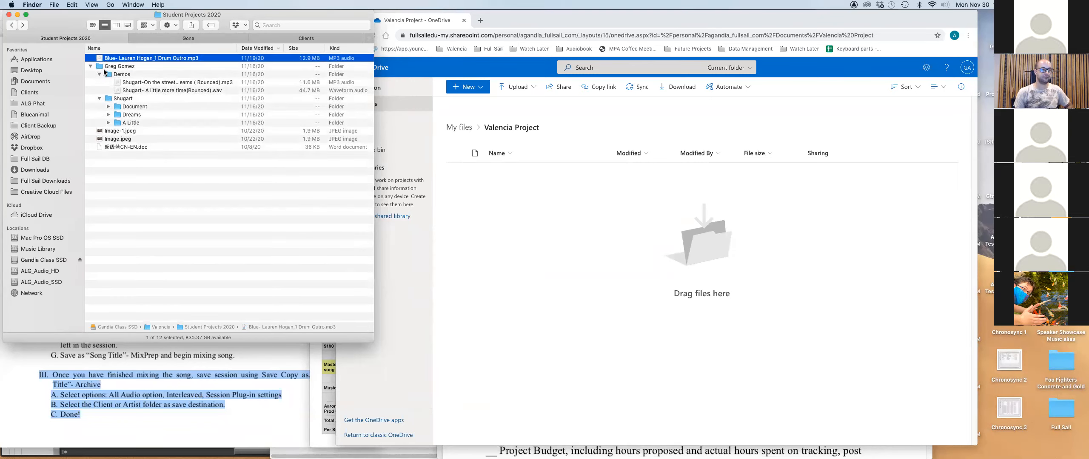
left_click(188, 38)
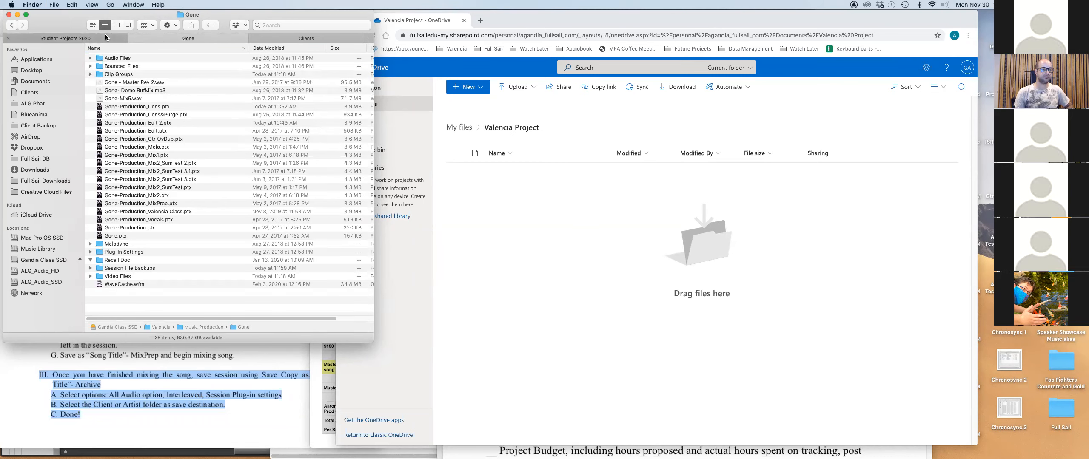
left_click(100, 38)
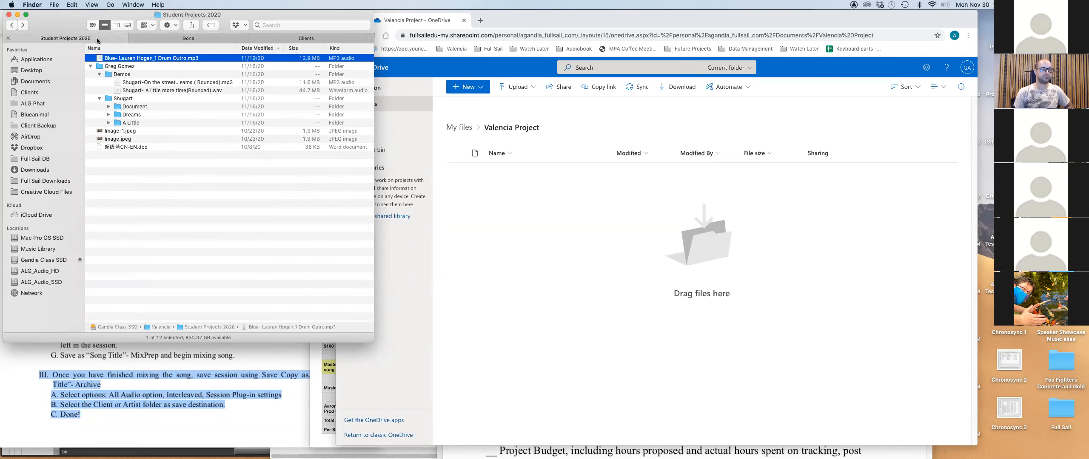
double_click(98, 67)
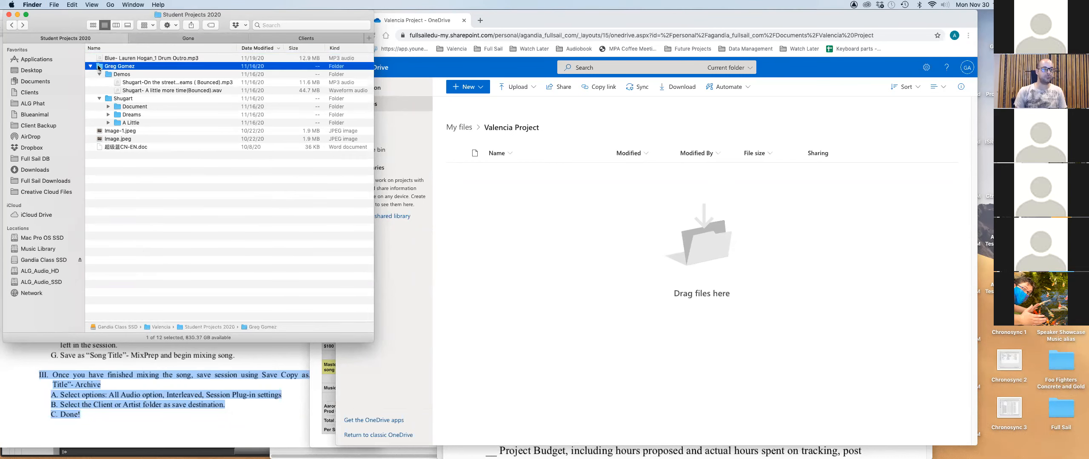
left_click(12, 24)
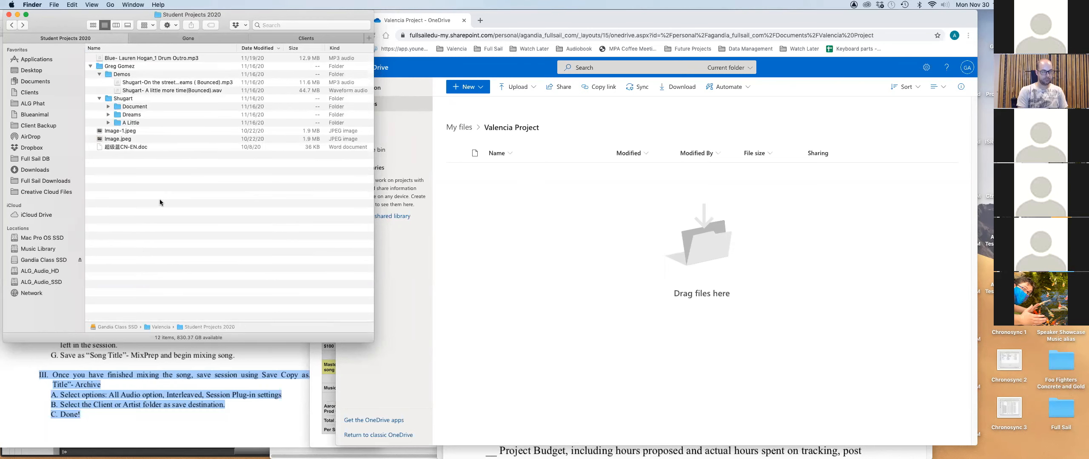
Create a new folder named 'Audio Files' in Student Projects 2020.
key("super+shift+n")
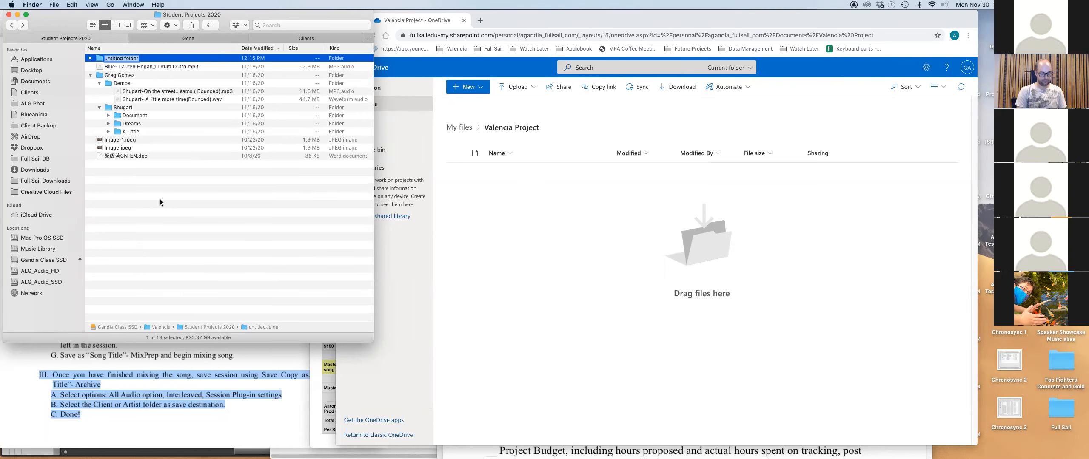
type("Audio Files")
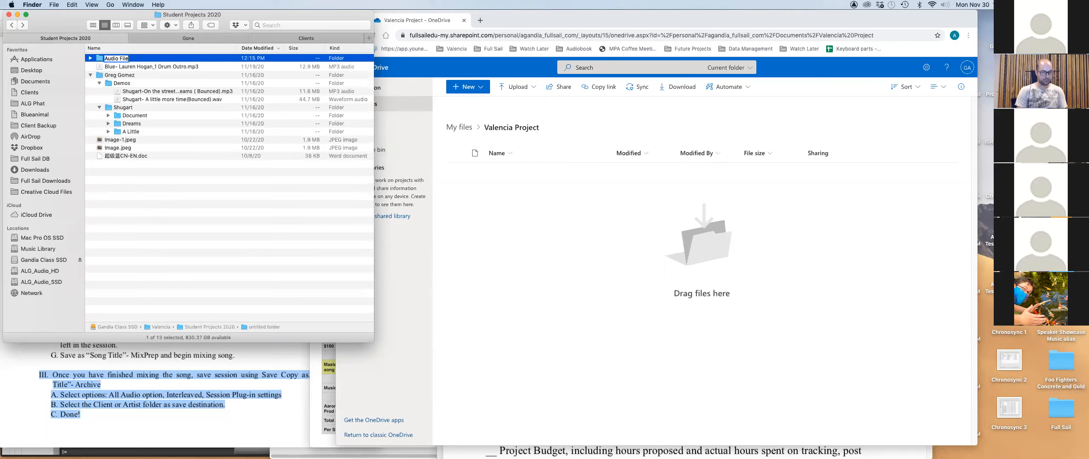
key("Return")
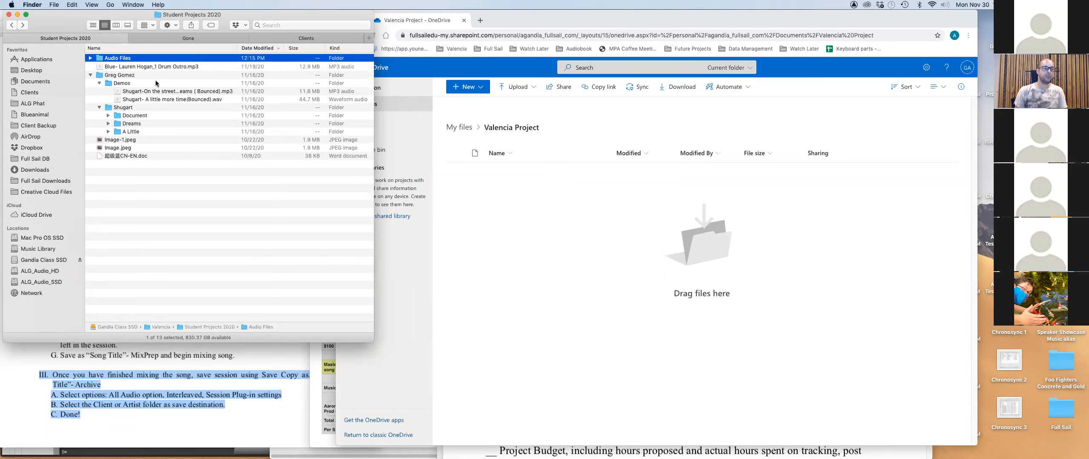
Replace the Gone tab with the Music Production folder, then return to the Student Projects 2020 tab.
left_click(152, 41)
left_click(108, 40)
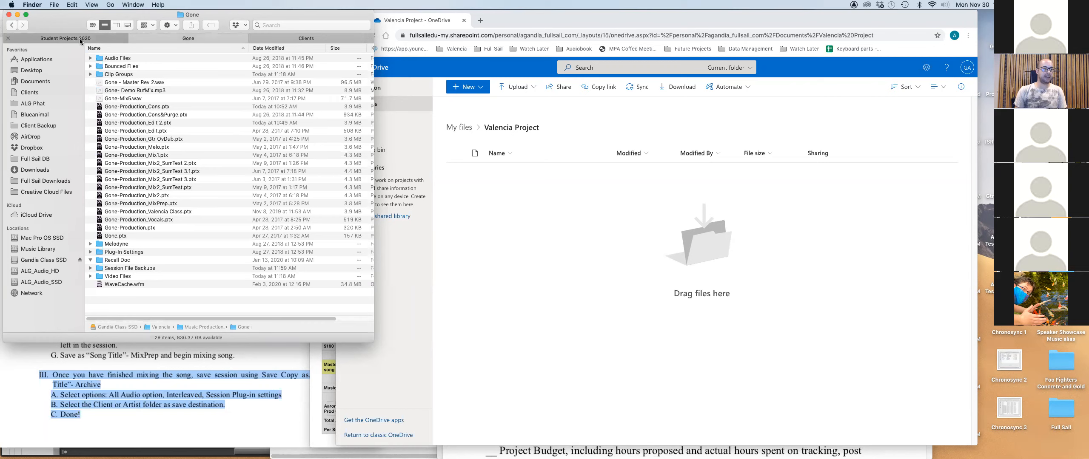
left_click(189, 39)
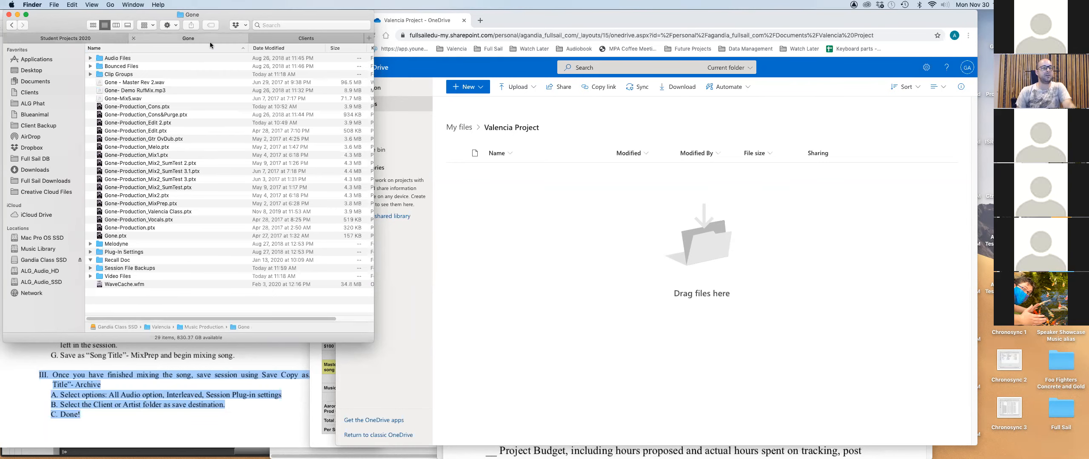
left_click(10, 25)
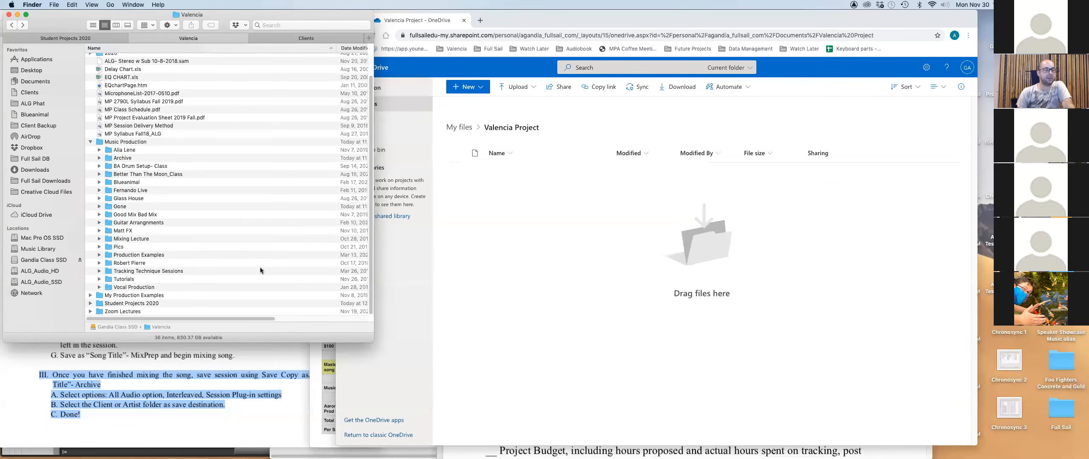
double_click(105, 141)
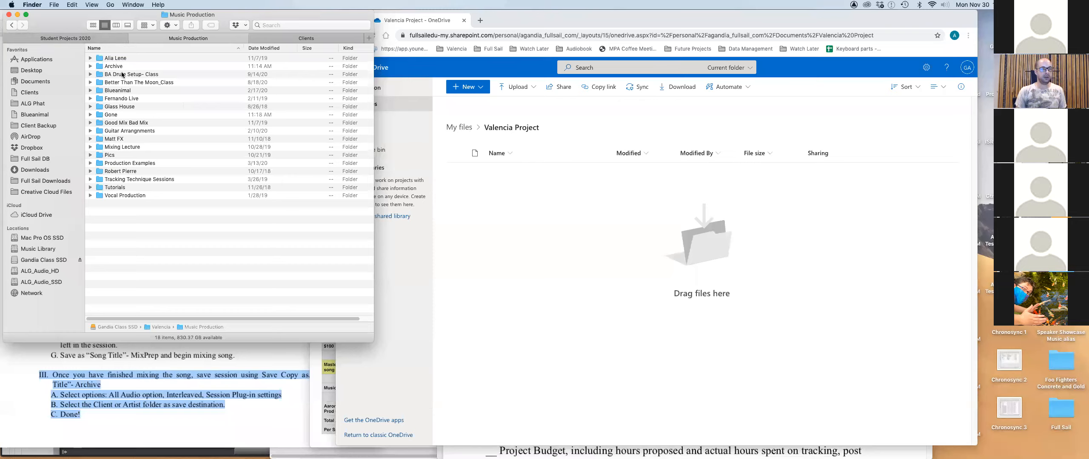
left_click(90, 58)
left_click(90, 58)
left_click(114, 39)
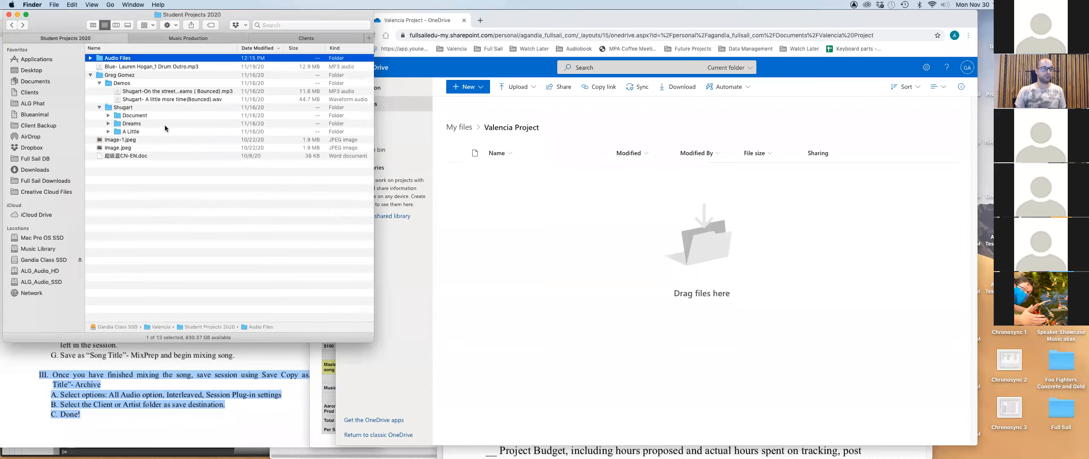
Move the Audio Files folder into the student's folder, then into Shugart's A Little folder.
left_click_drag(94, 60, 98, 77)
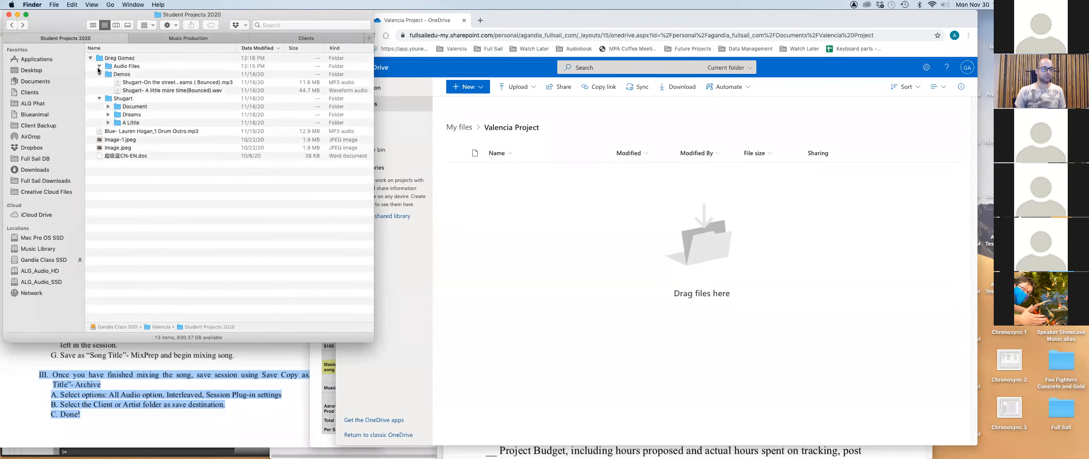
double_click(99, 60)
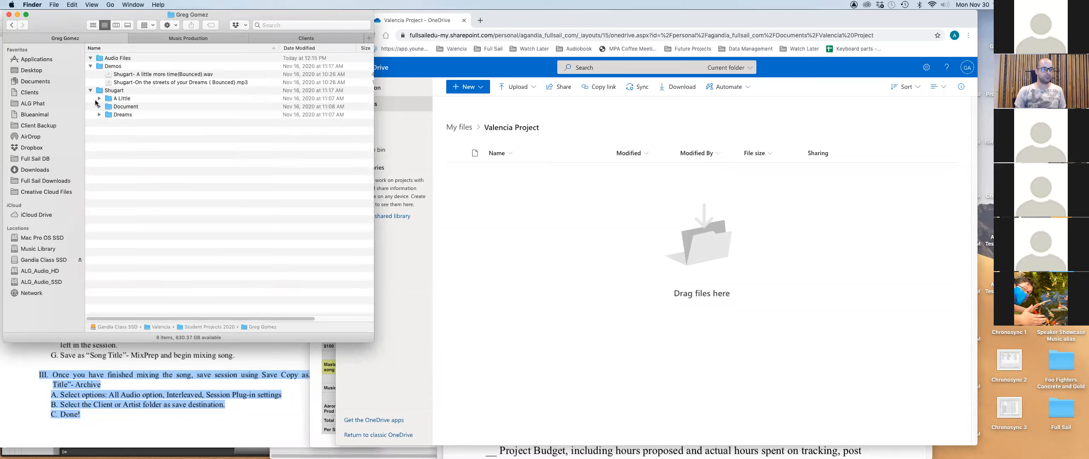
left_click_drag(99, 59, 98, 99)
left_click(99, 90)
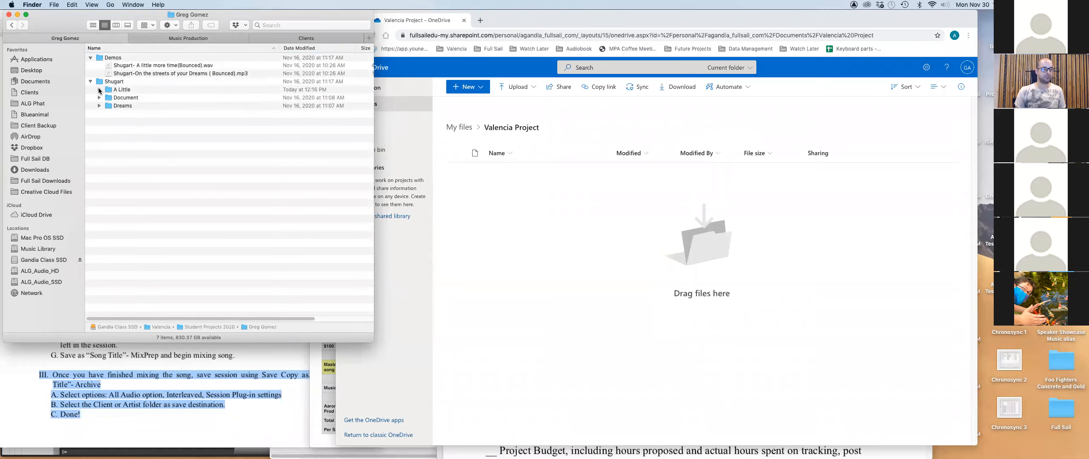
left_click(110, 89)
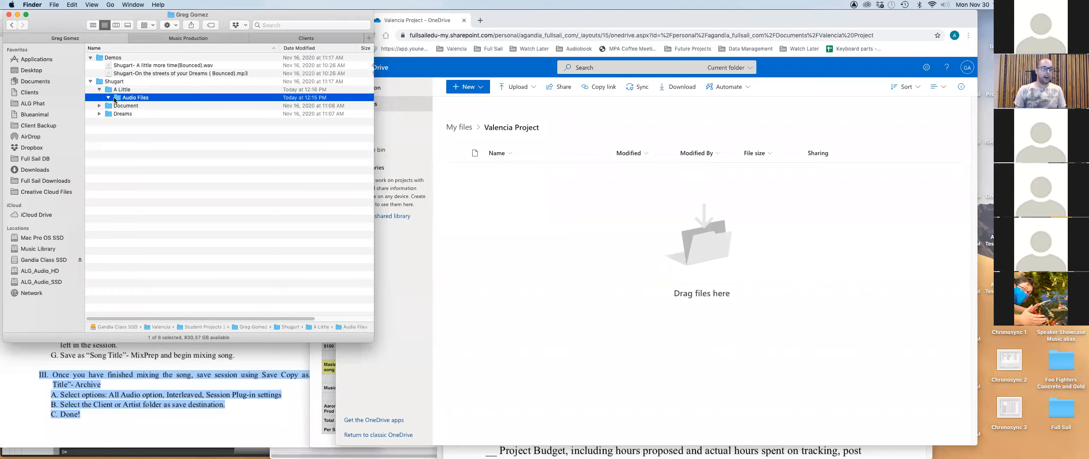
Compare with Gone's Audio Files folder, then trash the empty Audio Files and return to Student Projects 2020.
left_click(166, 38)
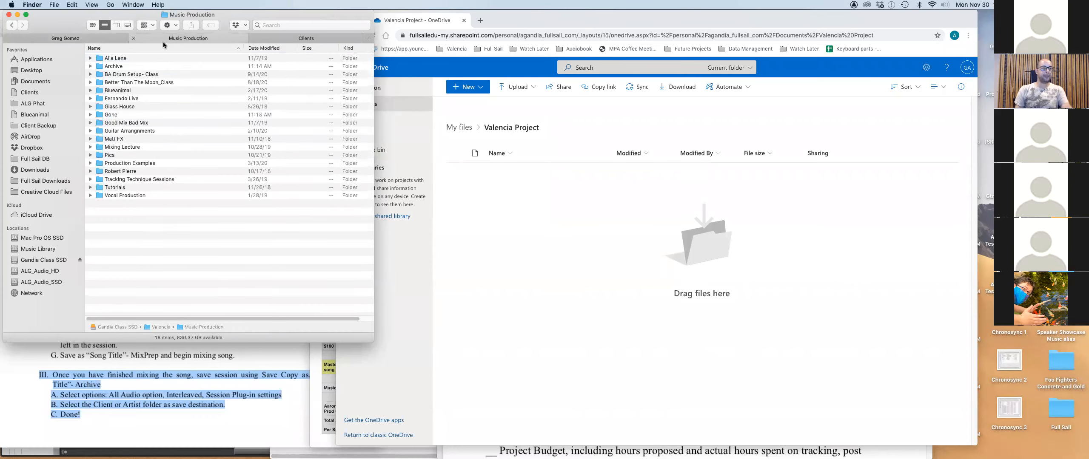
left_click(90, 114)
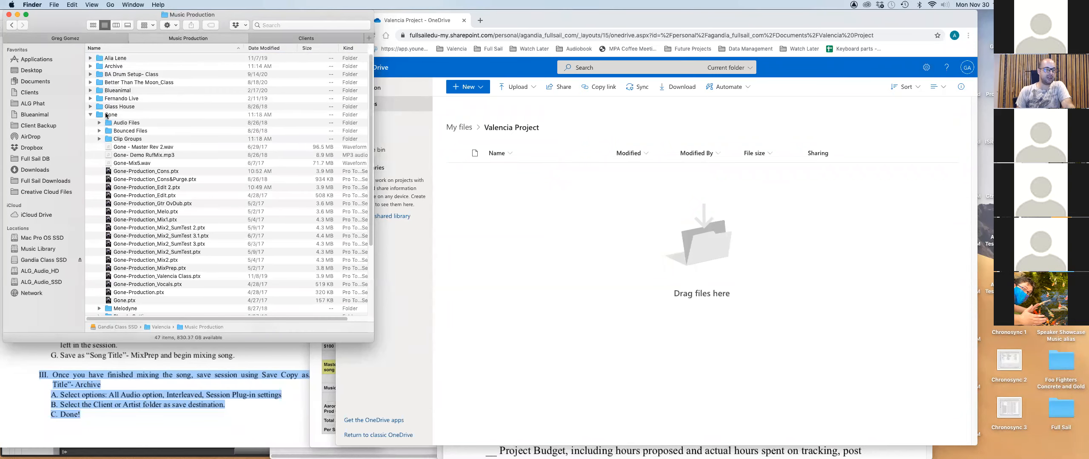
left_click(127, 123)
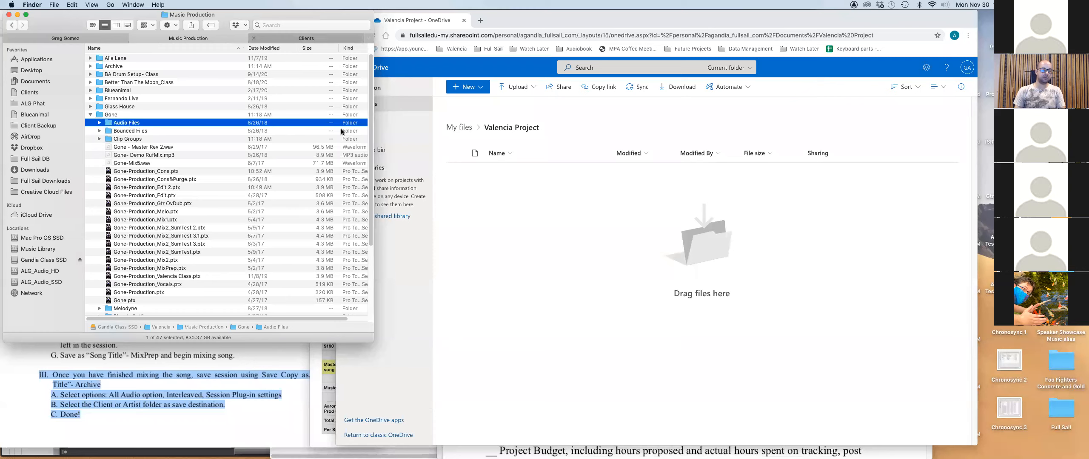
left_click_drag(373, 342, 467, 348)
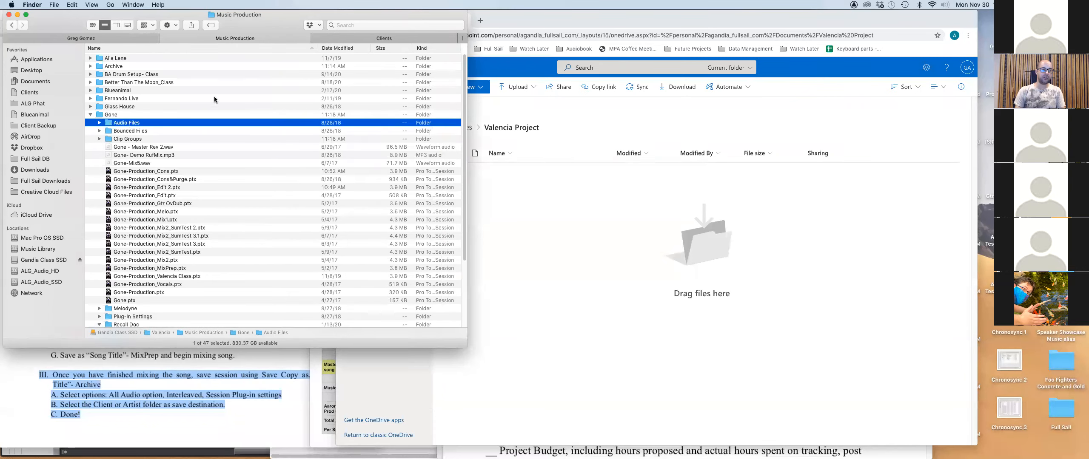
left_click(125, 35)
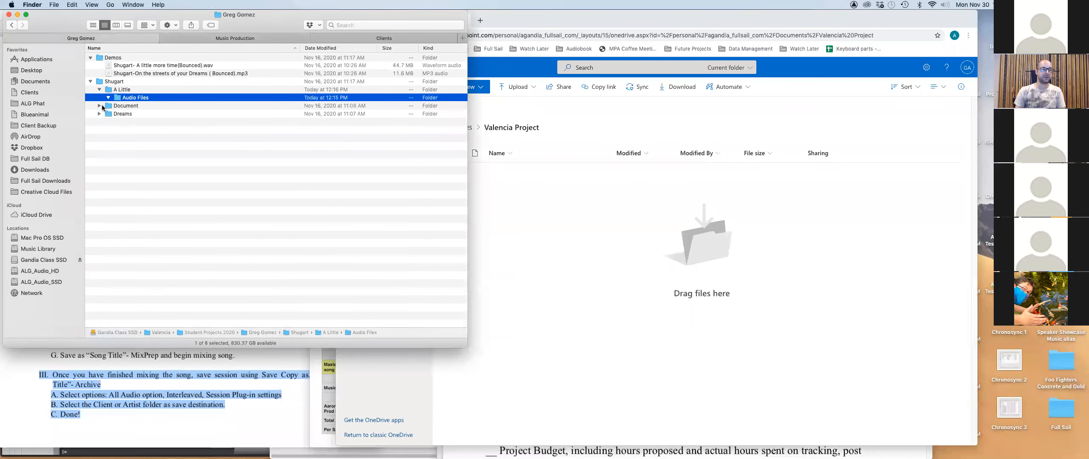
key("super+BackSpace")
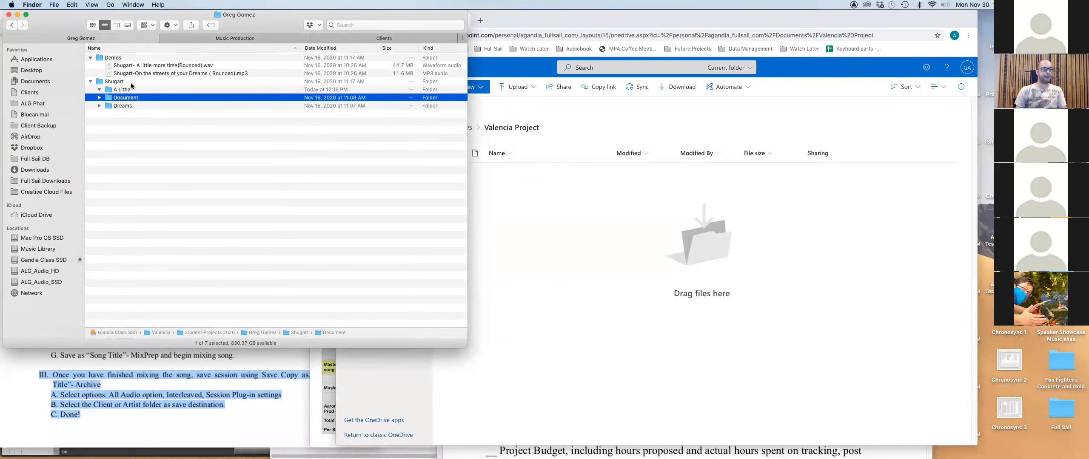
left_click(11, 25)
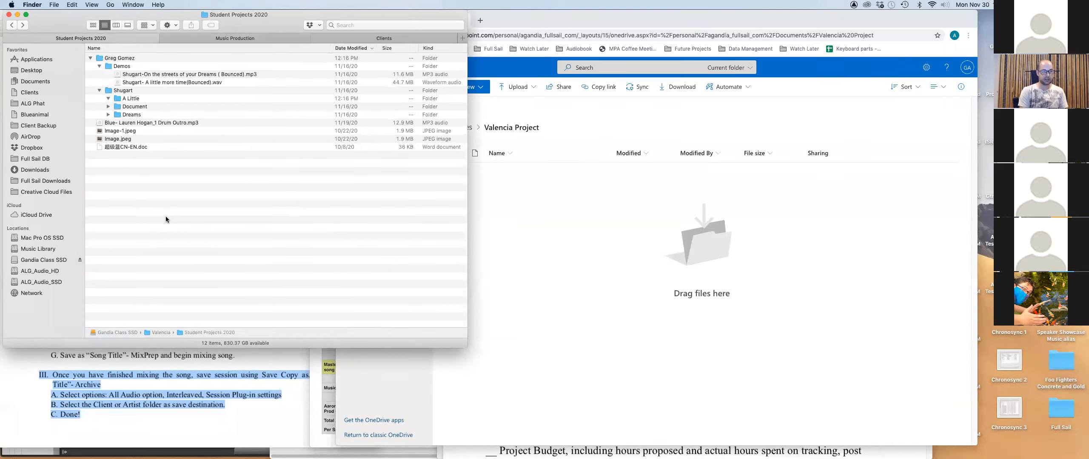
Create a new folder named after the student followed by 'Data' in Student Projects 2020.
key("super+shift+n")
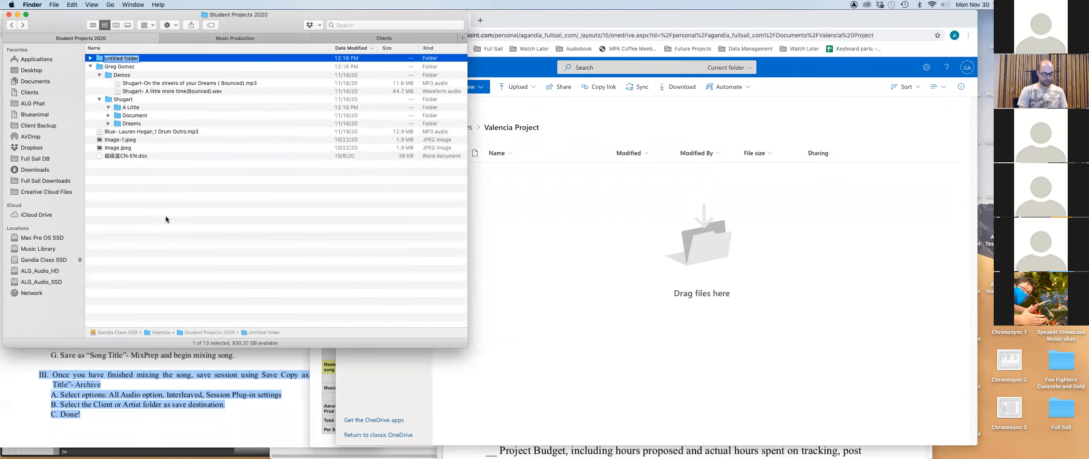
type("Data")
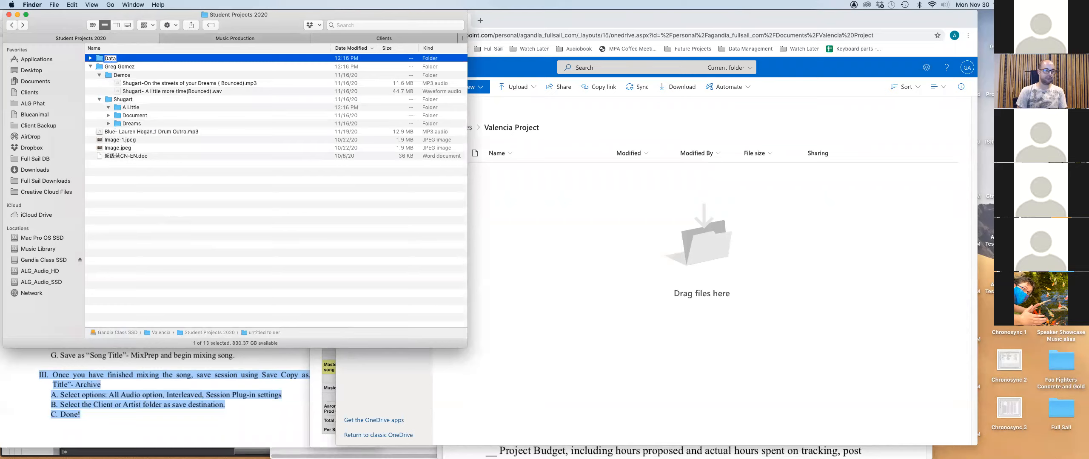
key("Return")
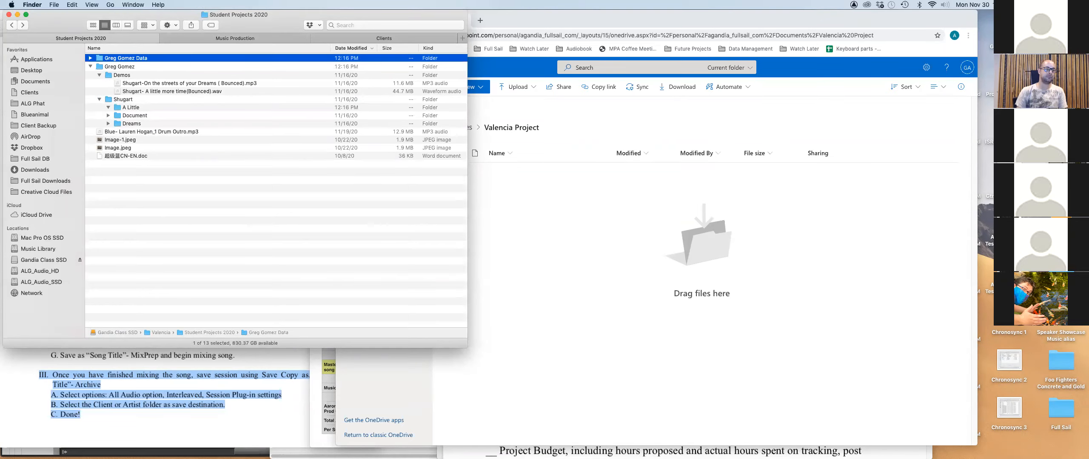
left_click(102, 66)
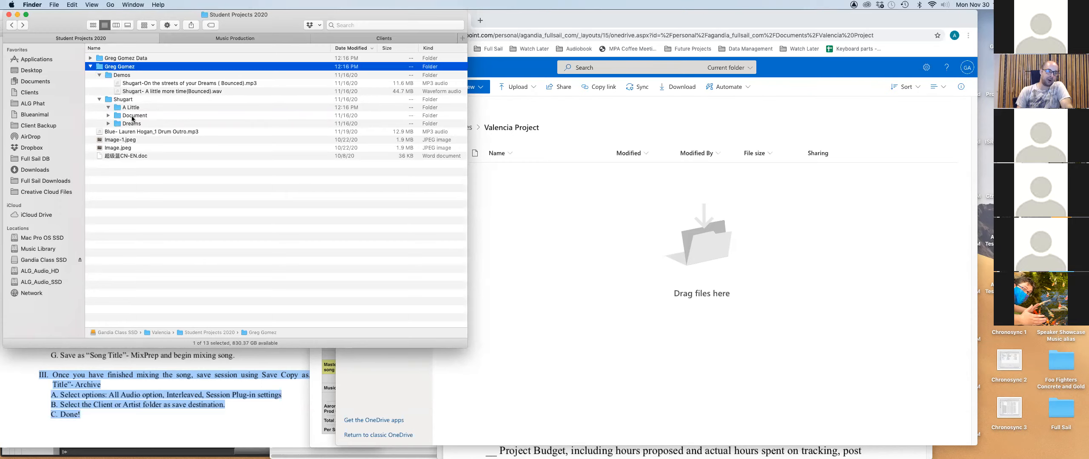
Look at the Gone folder and its Audio Files subfolder in Music Production, returning to Student Projects 2020 each time.
left_click(218, 38)
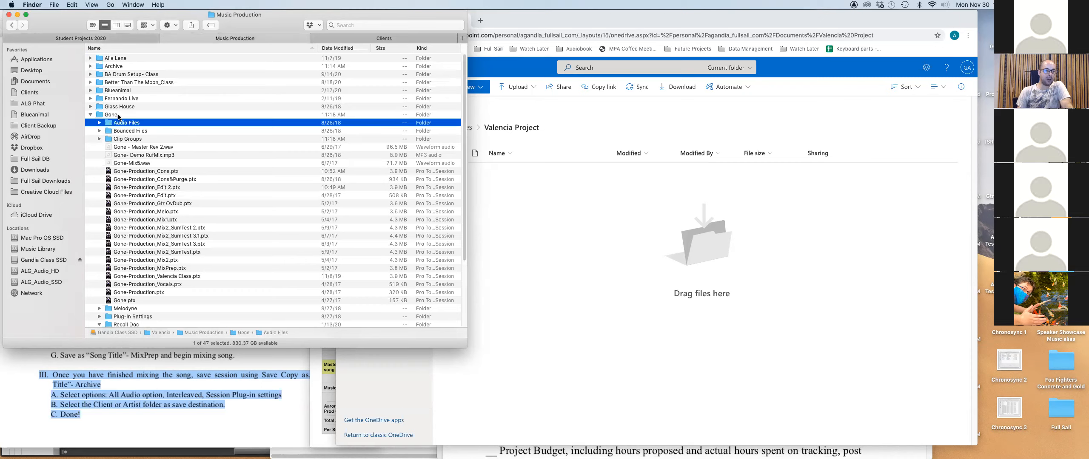
left_click(100, 116)
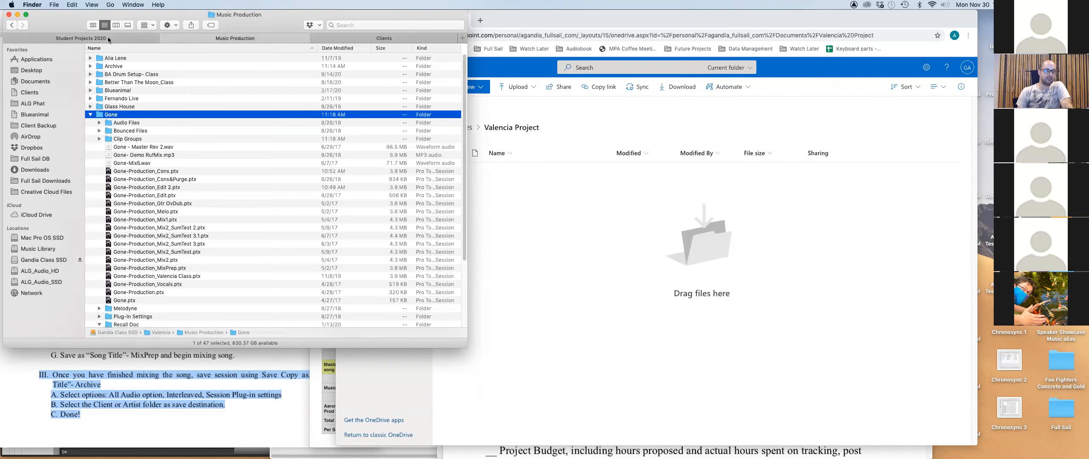
left_click(109, 40)
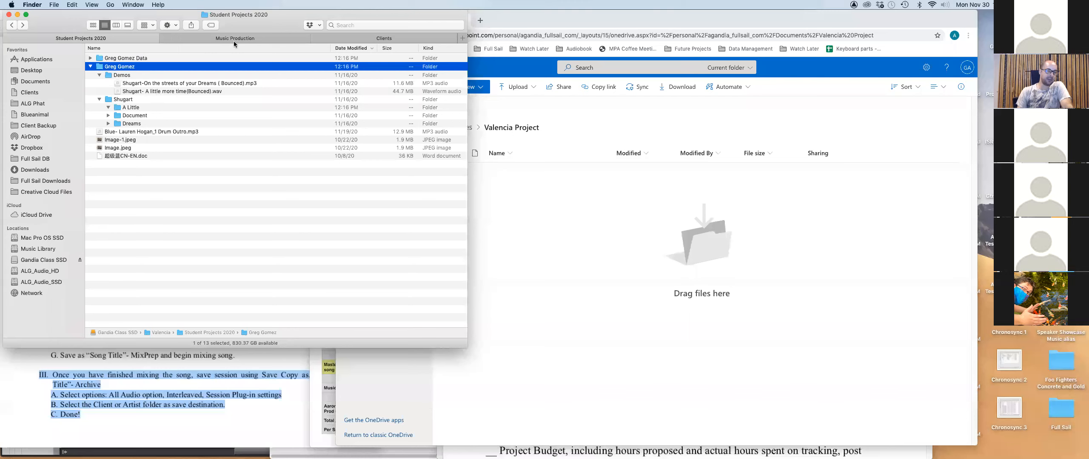
left_click(196, 36)
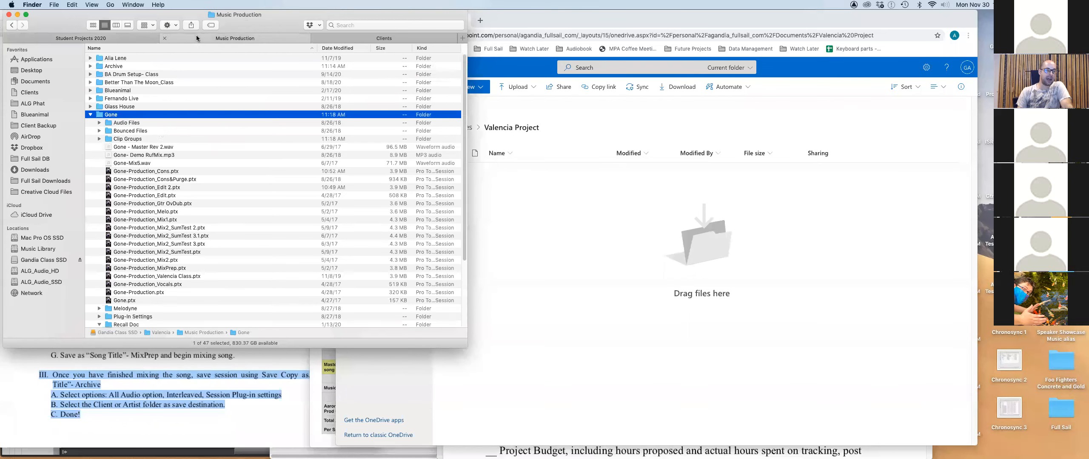
left_click(110, 123)
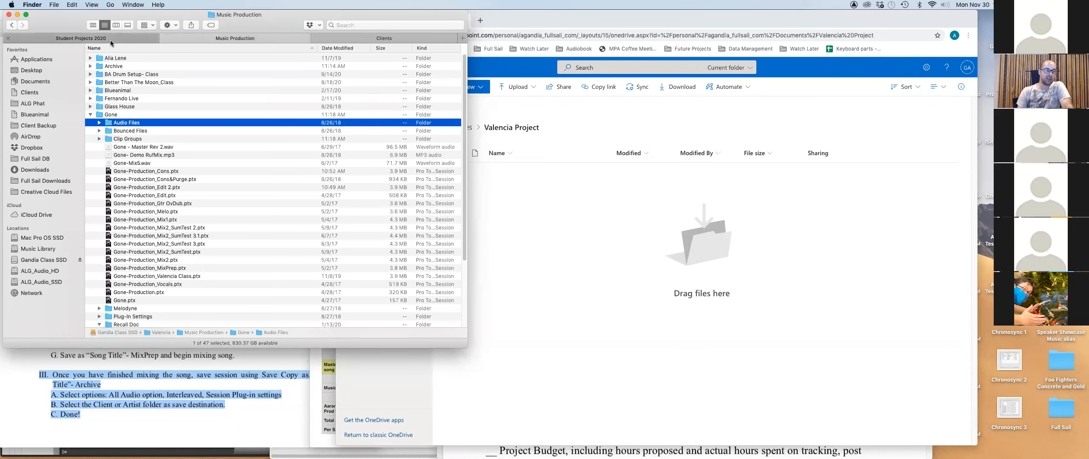
left_click(109, 38)
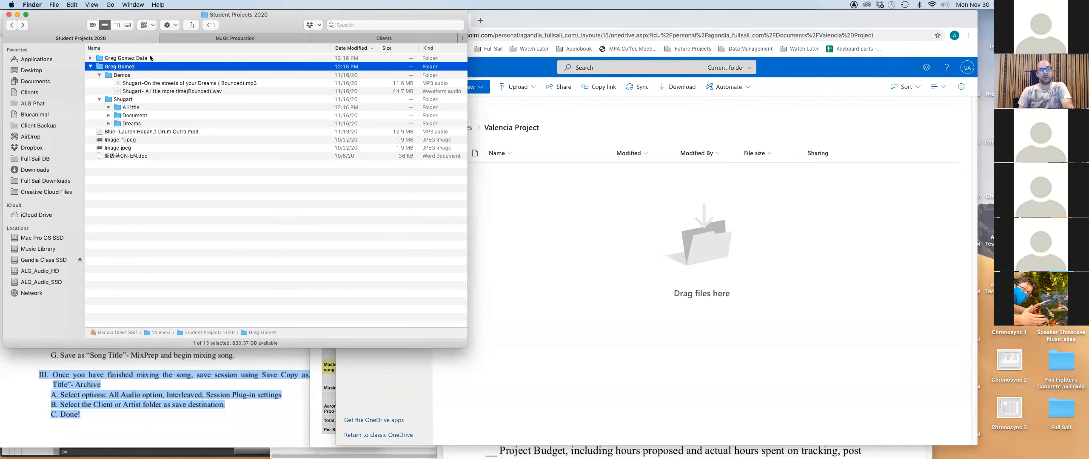
Select the student's Data folder, then Shugart's A Little and Dreams folders.
left_click(124, 58)
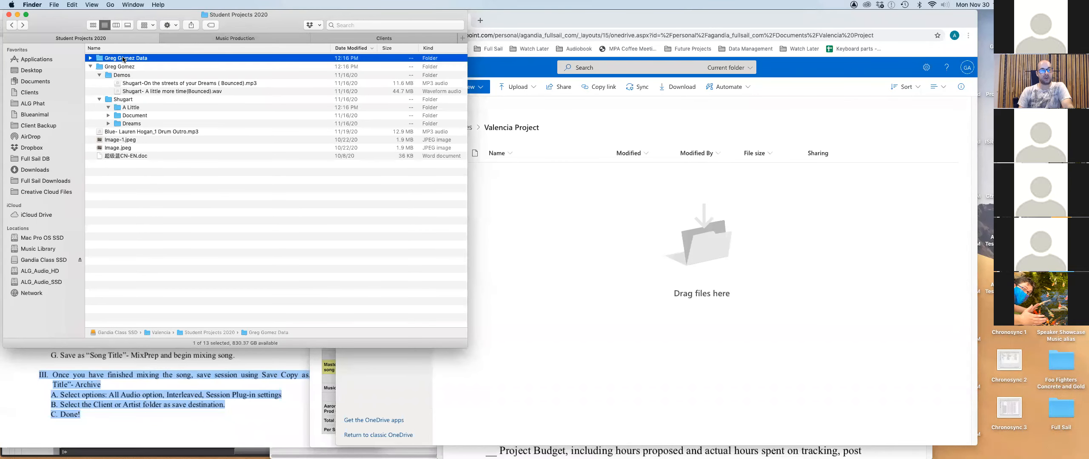
left_click(116, 108)
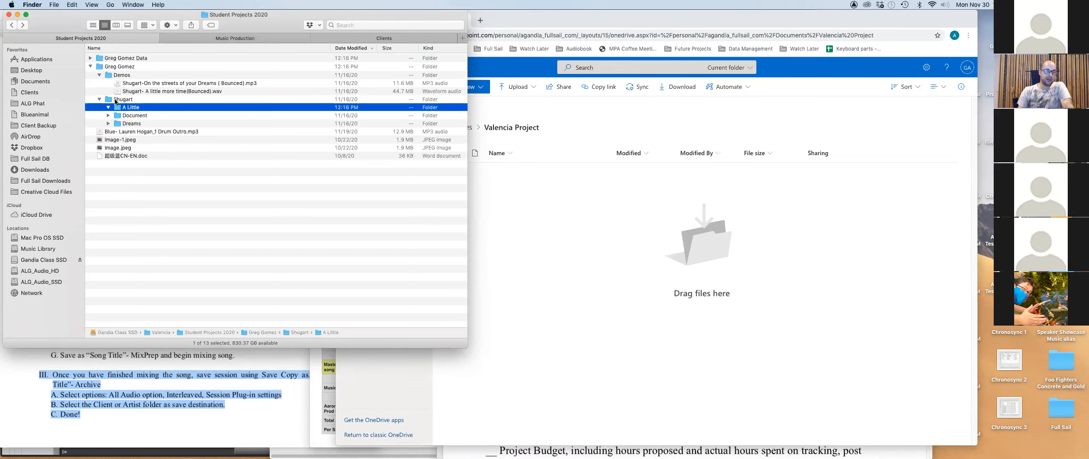
left_click(116, 124)
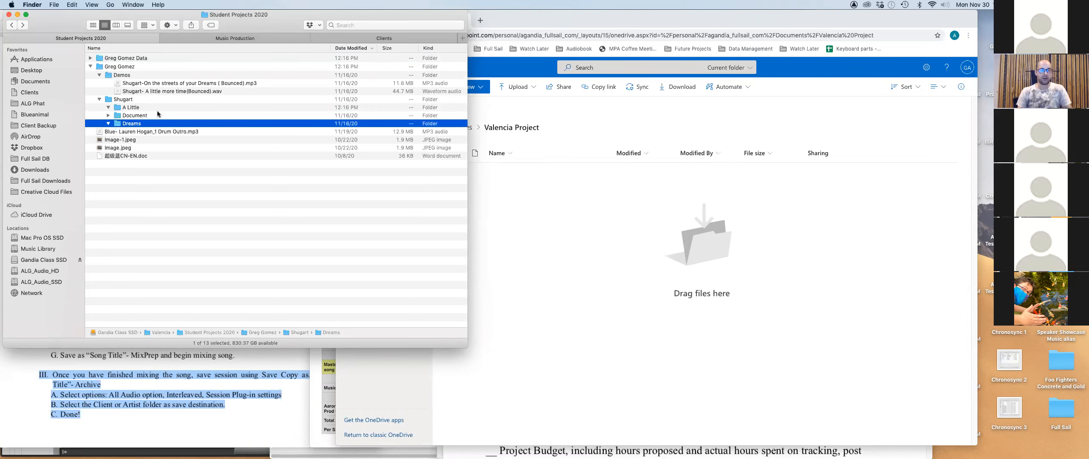
In the Music Production listing, expand and collapse the Fernando Live and Glass House folders.
left_click(224, 40)
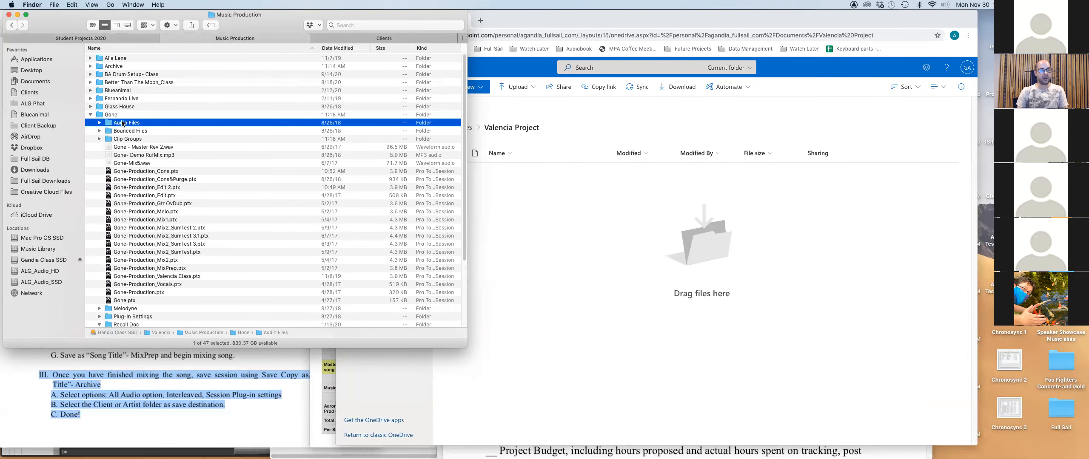
scroll(148, 220, "down", 5)
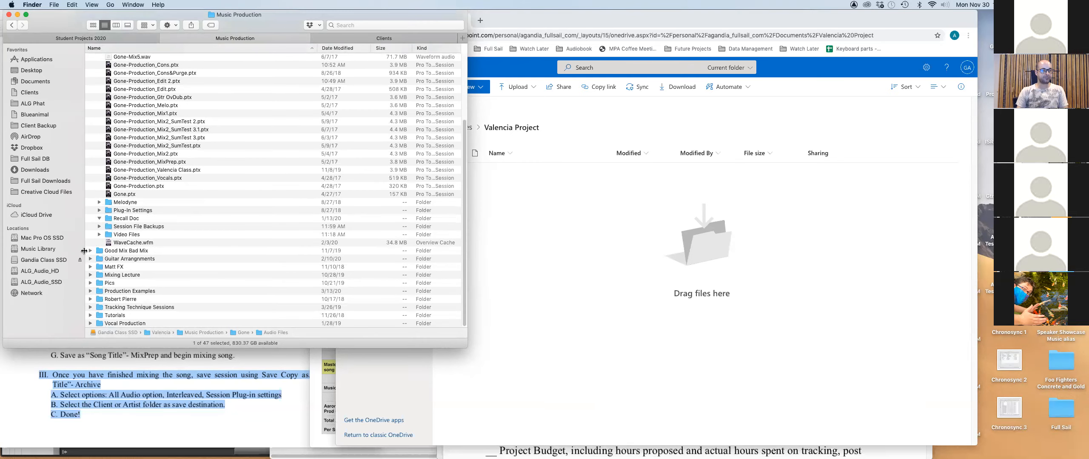
scroll(131, 260, "up", 5)
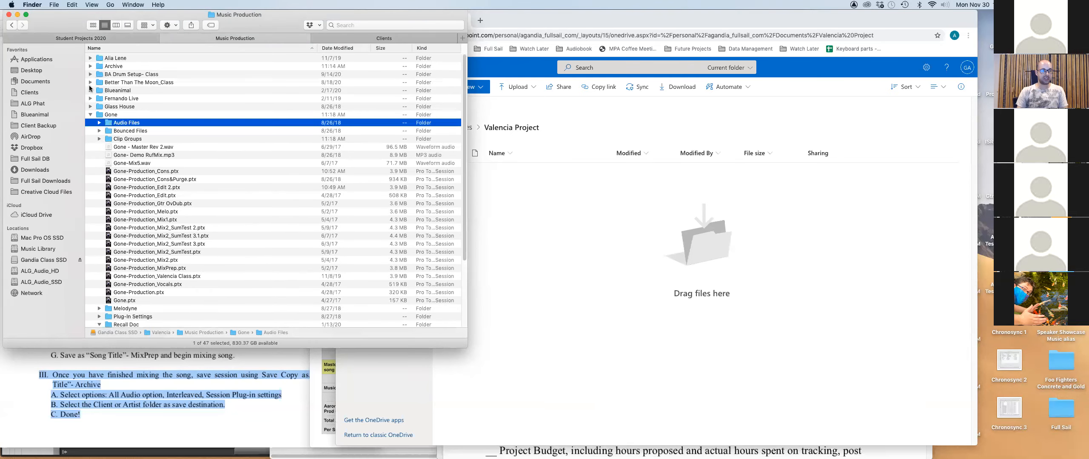
left_click(89, 100)
left_click(89, 100)
left_click(90, 107)
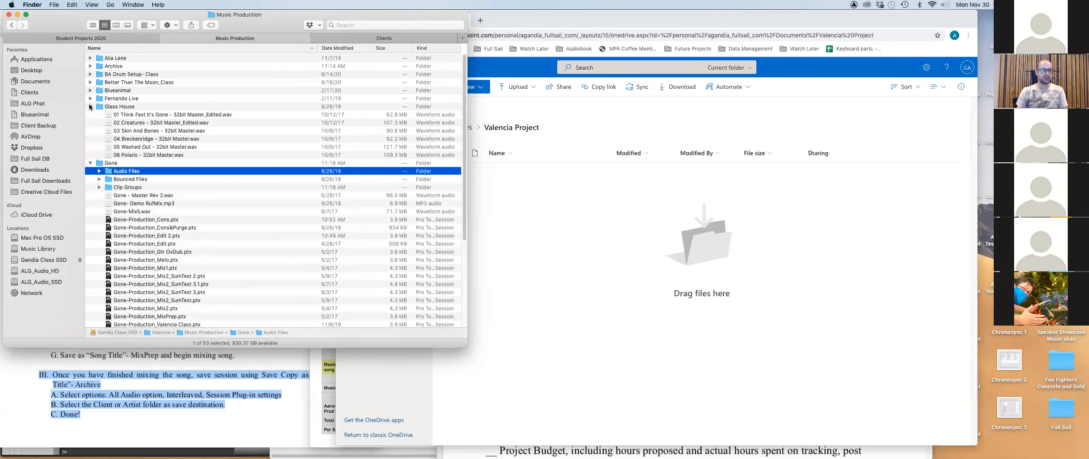
left_click(90, 107)
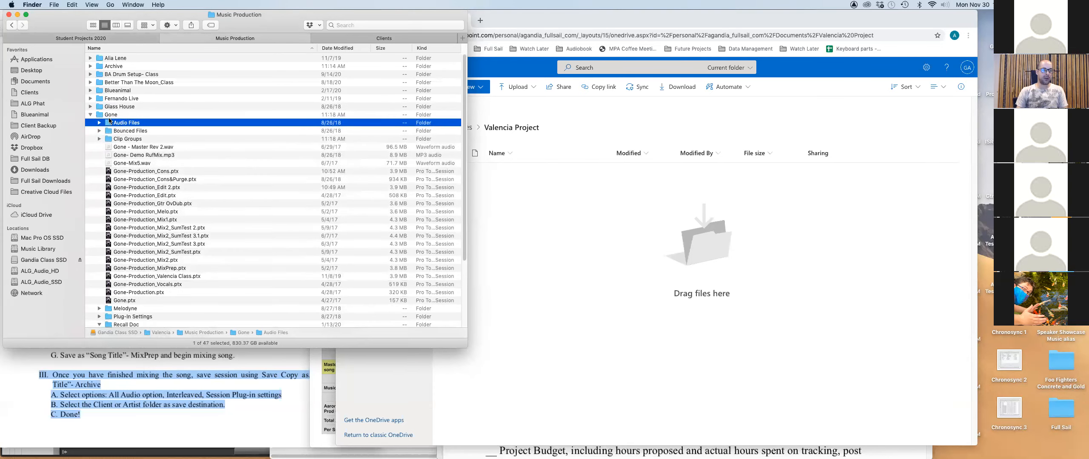
Back in Student Projects 2020, select the student's folder, its Data folder and Shugart's A Little.
left_click(121, 38)
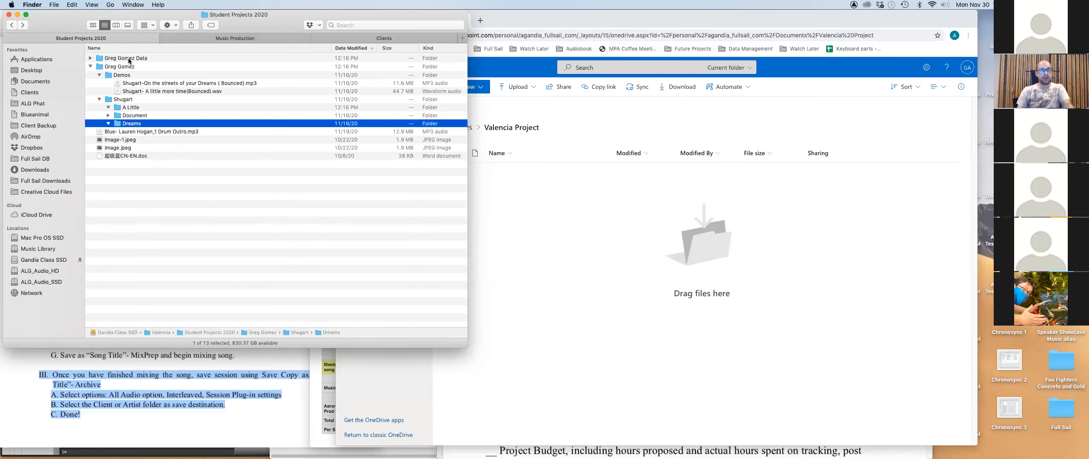
left_click(142, 67)
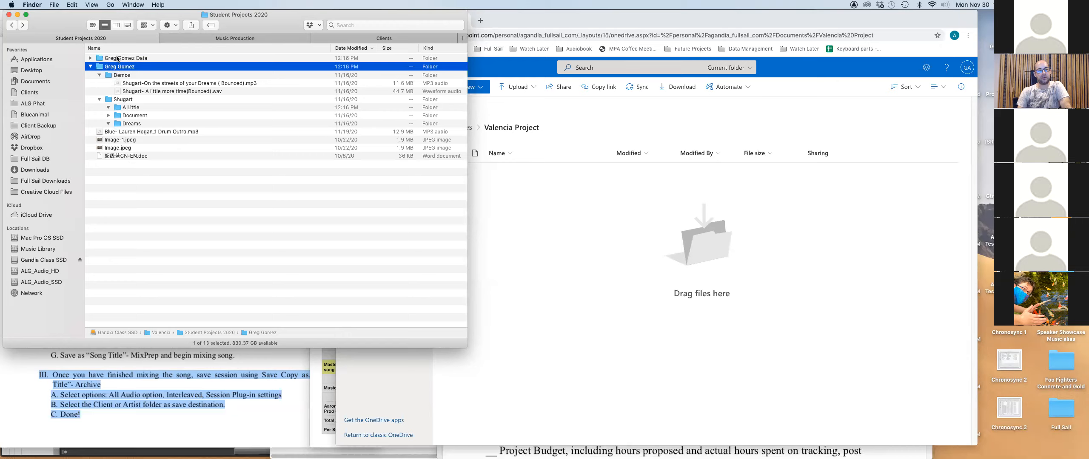
left_click(124, 59)
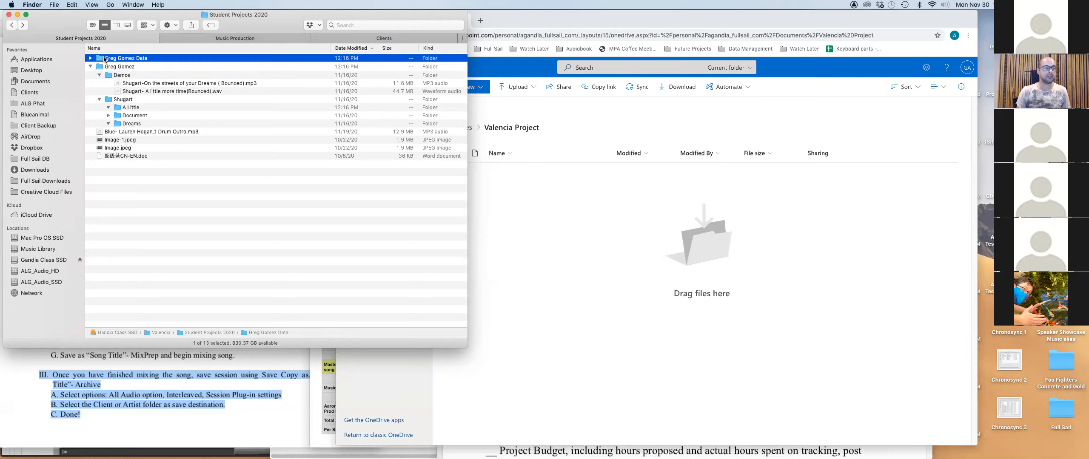
left_click(113, 108)
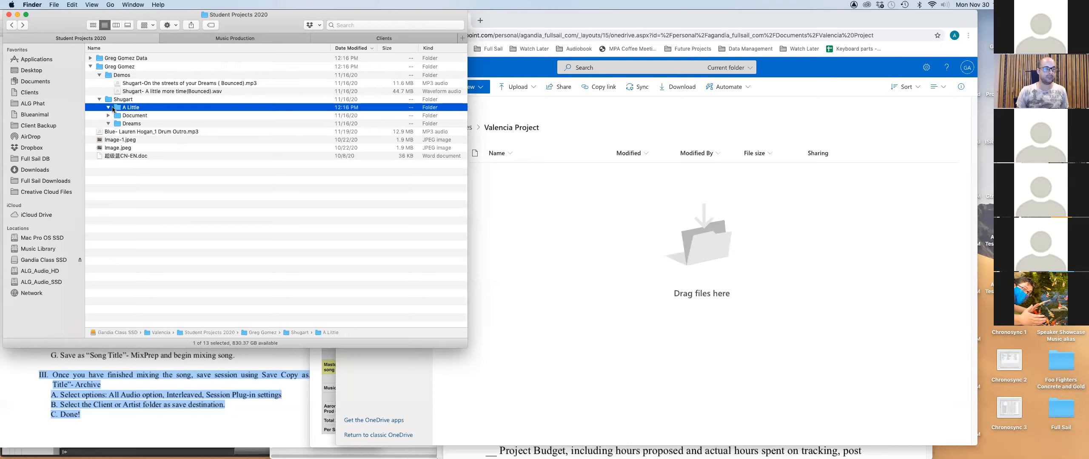
Create a new folder named 'Audio Files' and move it into Shugart's A Little folder.
key("shift+super+n")
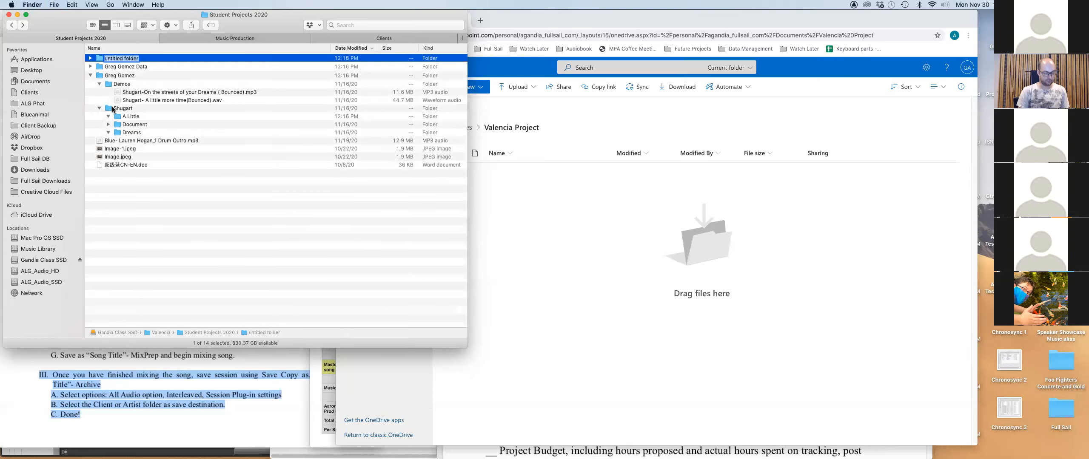
type("Audio Files")
key("Return")
left_click_drag(101, 57, 123, 116)
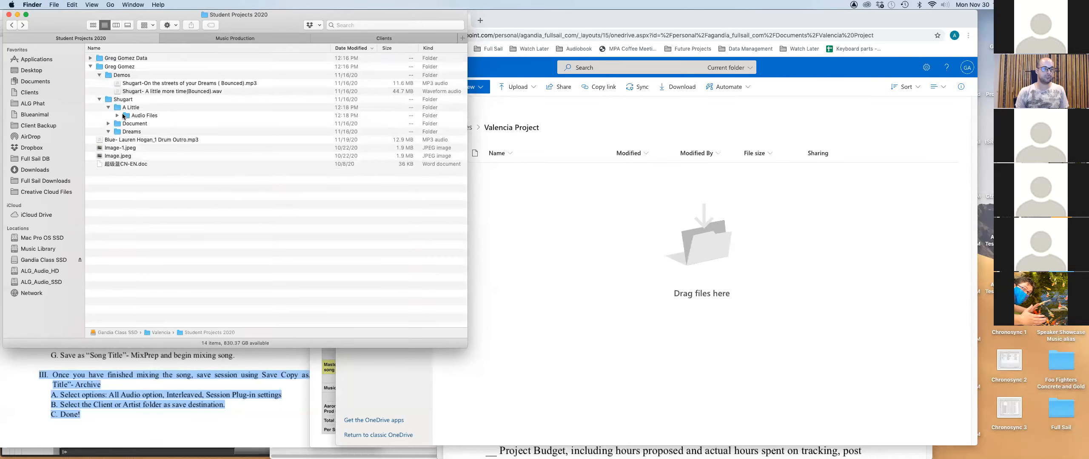
Check the student's folder, Demos, Shugart, A Little, Dreams and the new Audio Files, then go to Music Production.
left_click(101, 67)
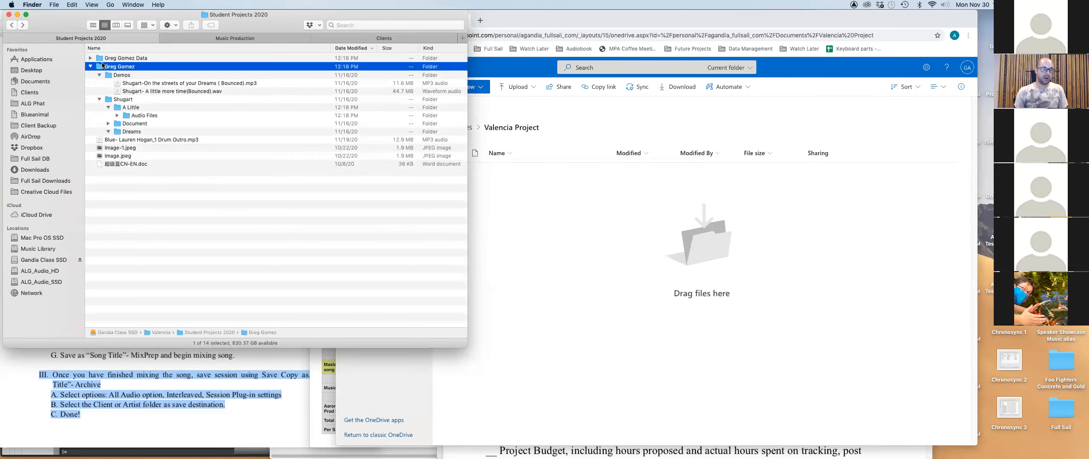
left_click(112, 76)
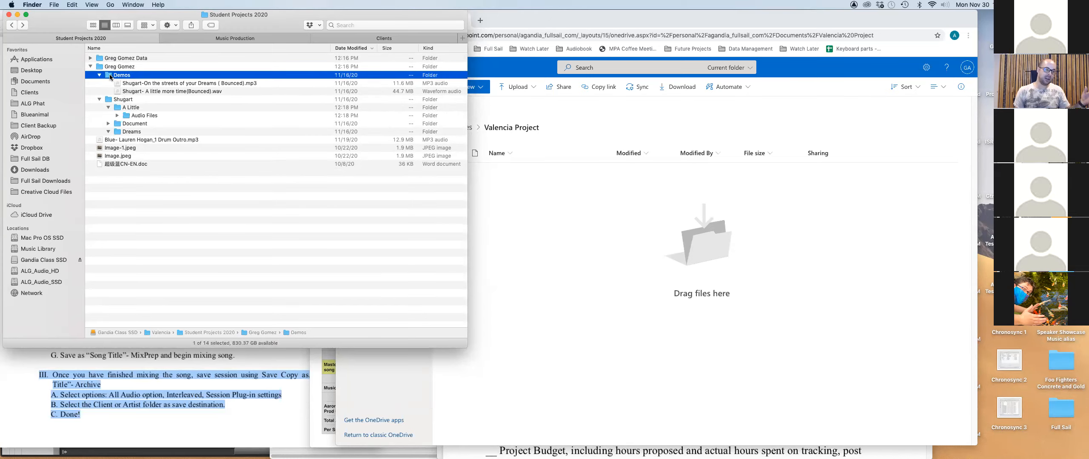
left_click(113, 101)
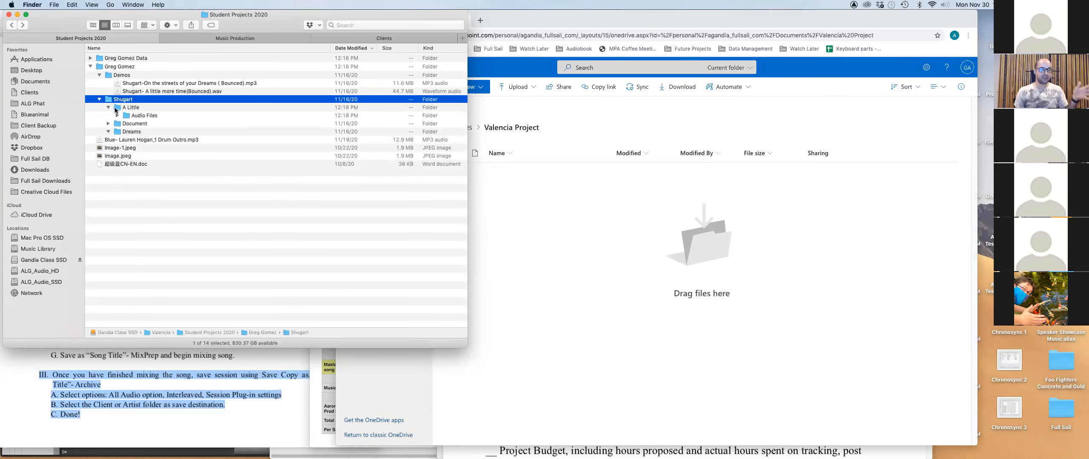
left_click(115, 107)
left_click(117, 133)
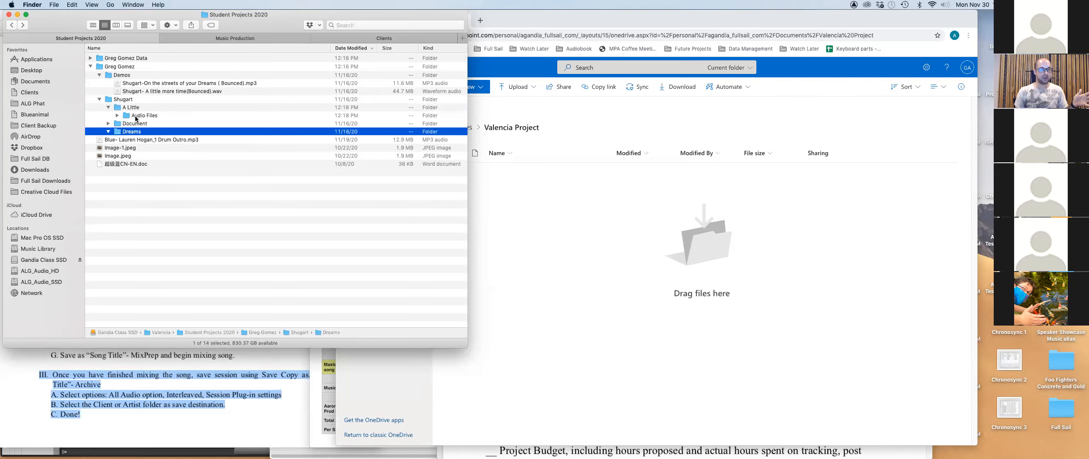
left_click(135, 116)
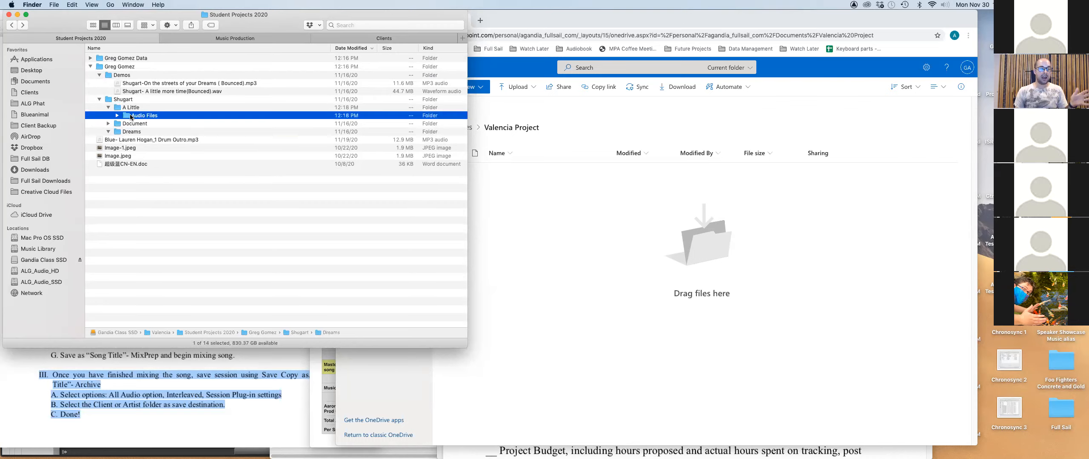
left_click(268, 38)
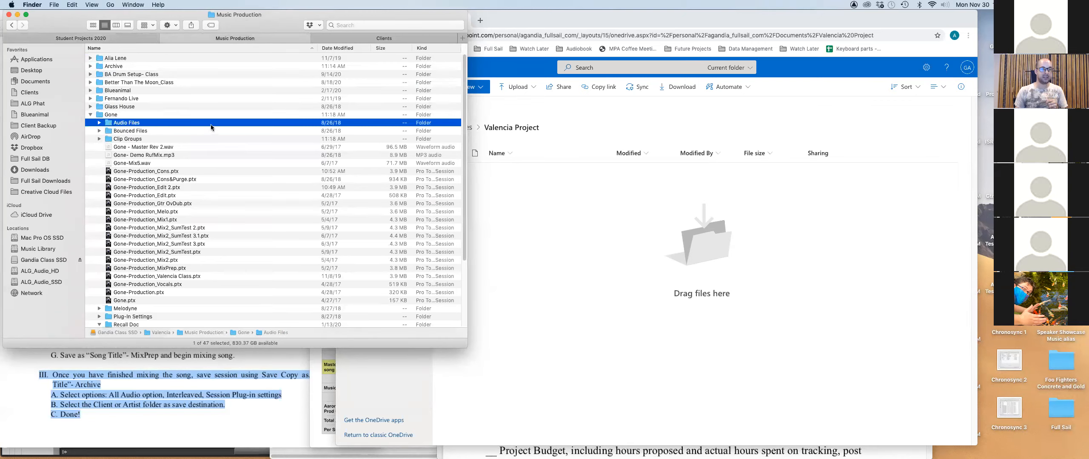
Turn on 'Calculate all sizes' in the Music Production list's view options.
right_click(257, 131)
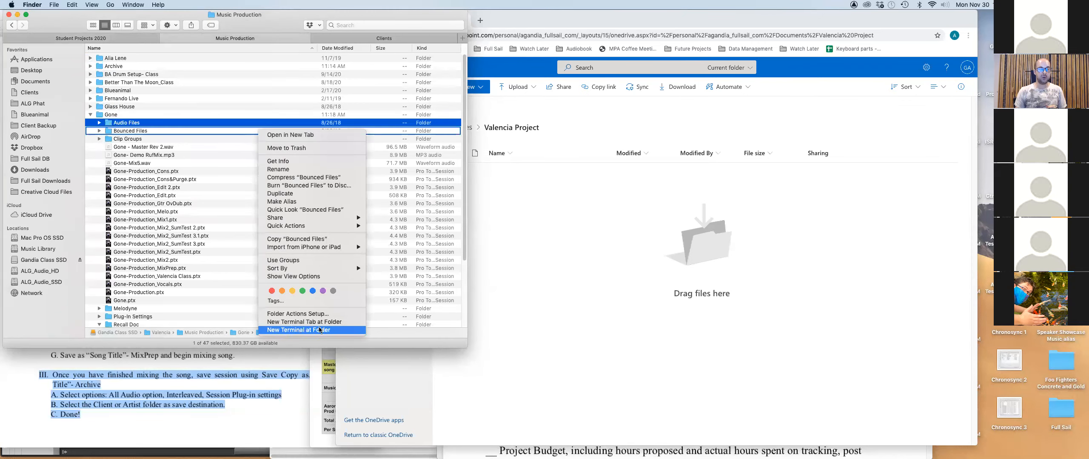
left_click(316, 276)
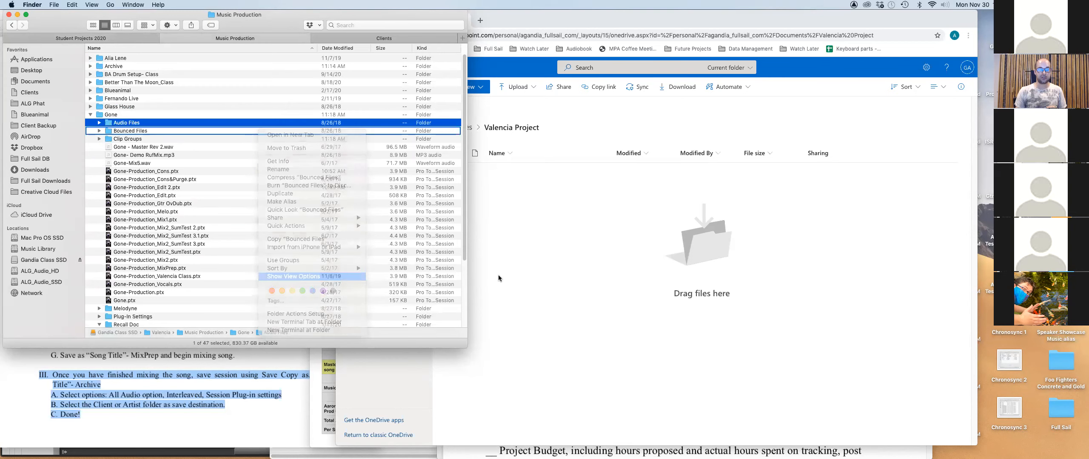
left_click(860, 316)
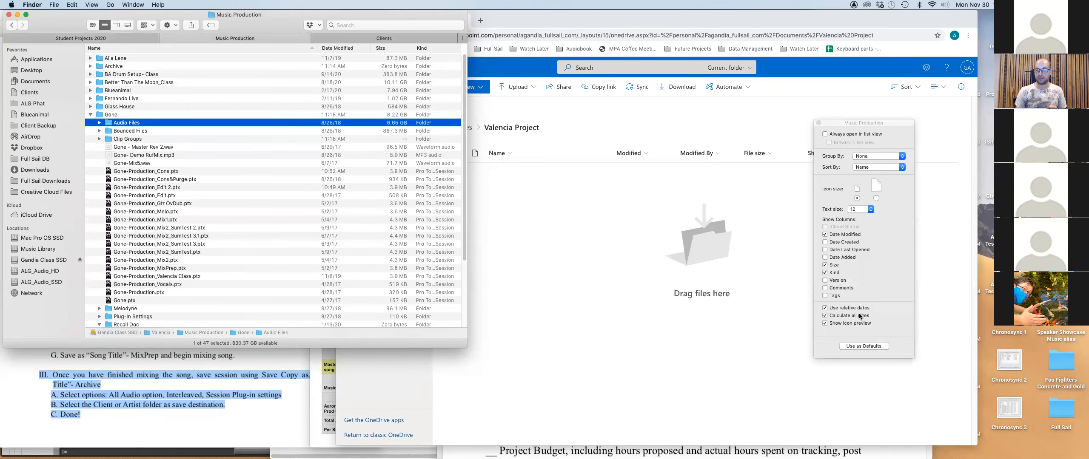
left_click(819, 123)
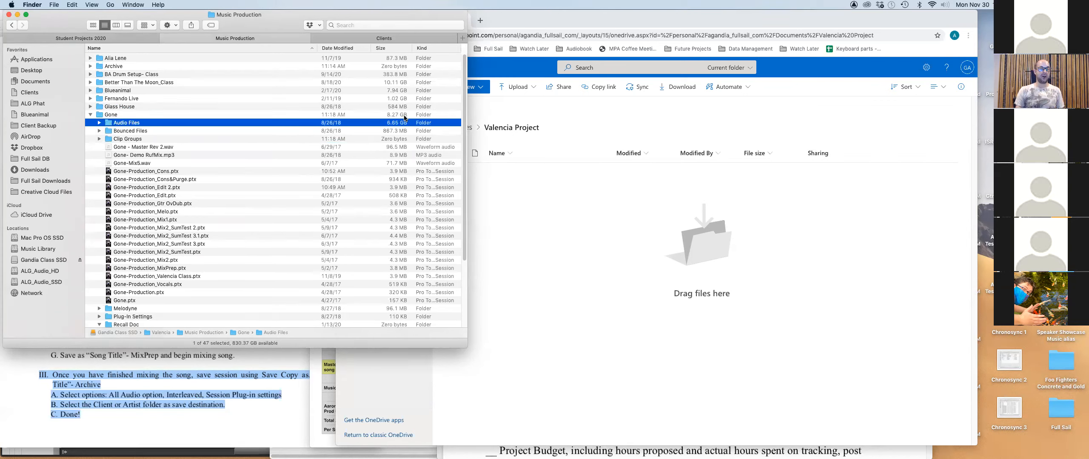
Move the Audio Files folder out of A Little into the student's Data folder in Student Projects 2020.
left_click(108, 131)
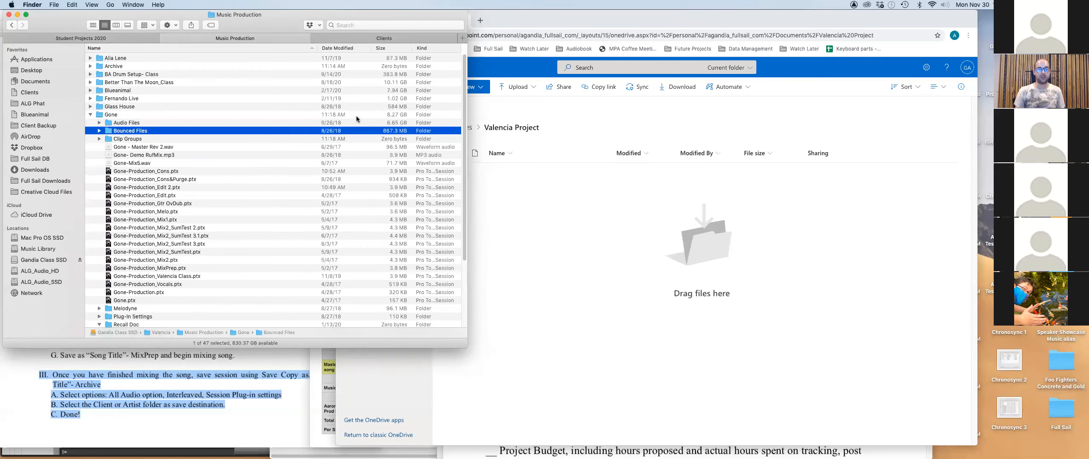
left_click(98, 38)
left_click_drag(125, 116, 135, 58)
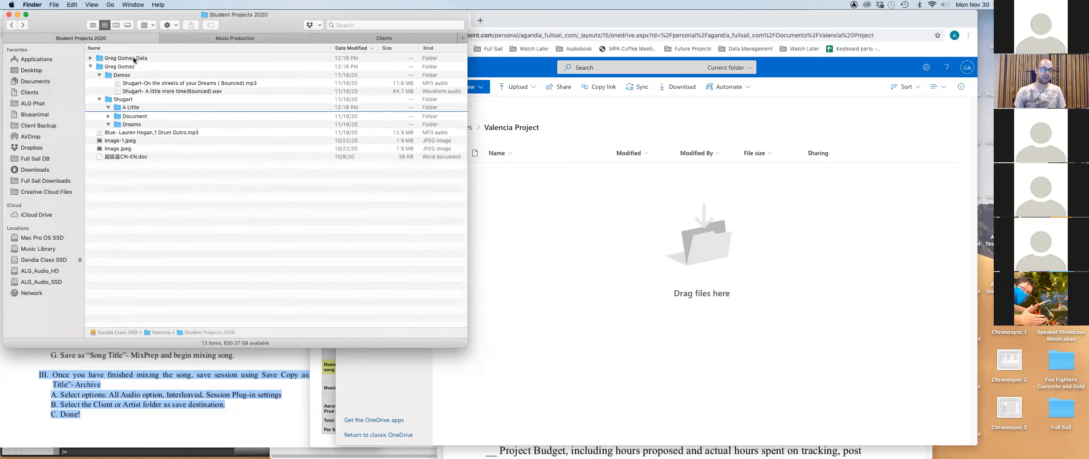
Compress the student's folder into a zip archive.
left_click(98, 68)
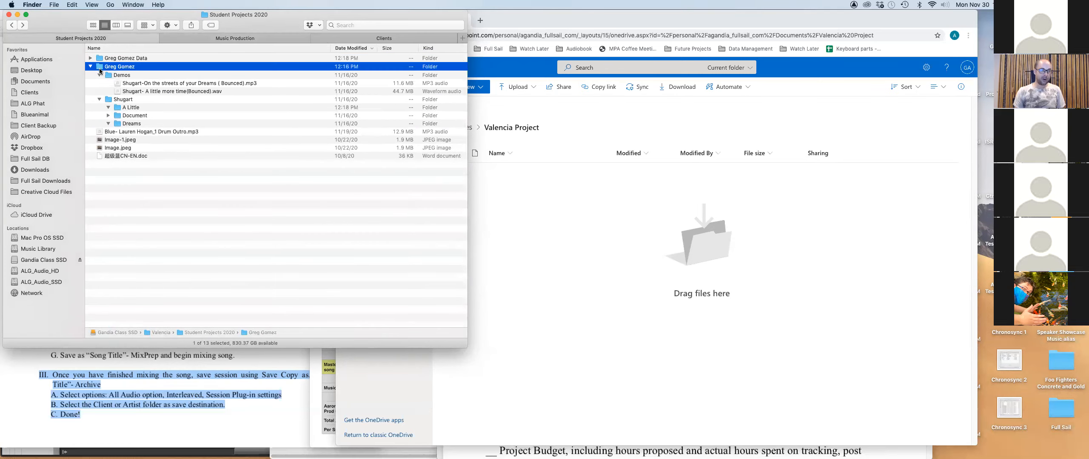
right_click(100, 71)
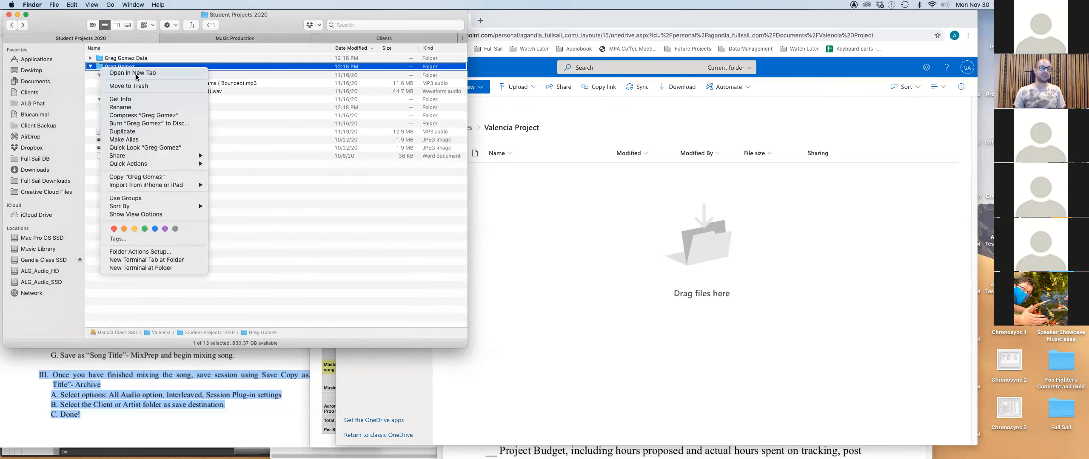
left_click(149, 117)
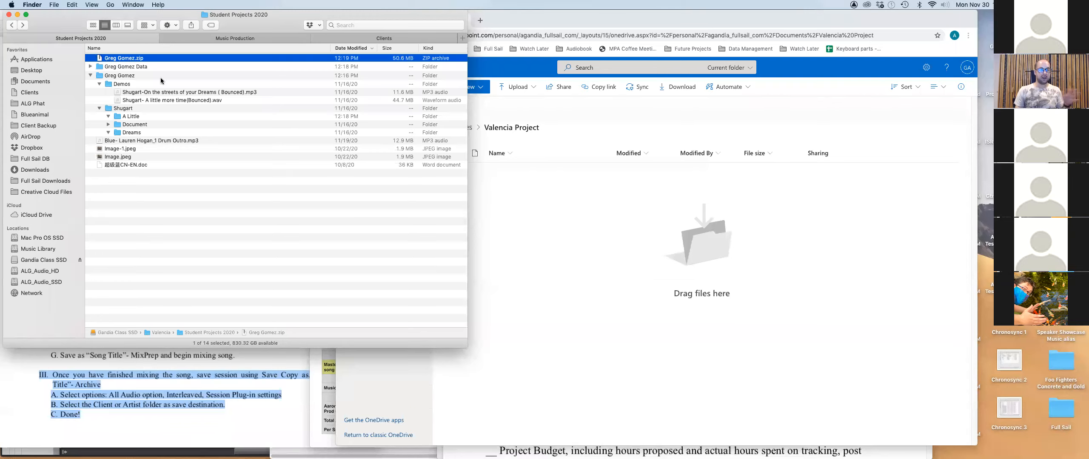
Move the new zip into Shugart's A Little folder, collapse the student's folder, and select its Data folder.
left_click(90, 66)
left_click_drag(124, 75, 137, 124)
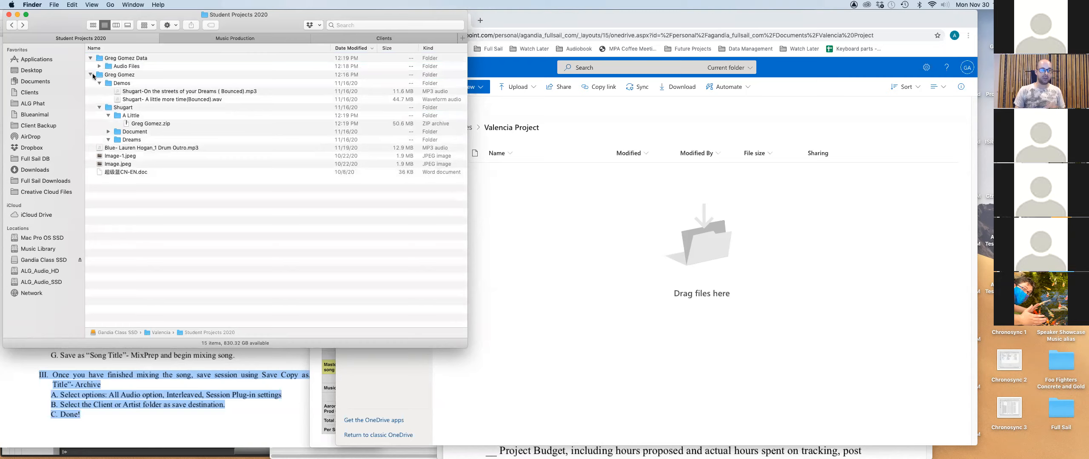
left_click(90, 75)
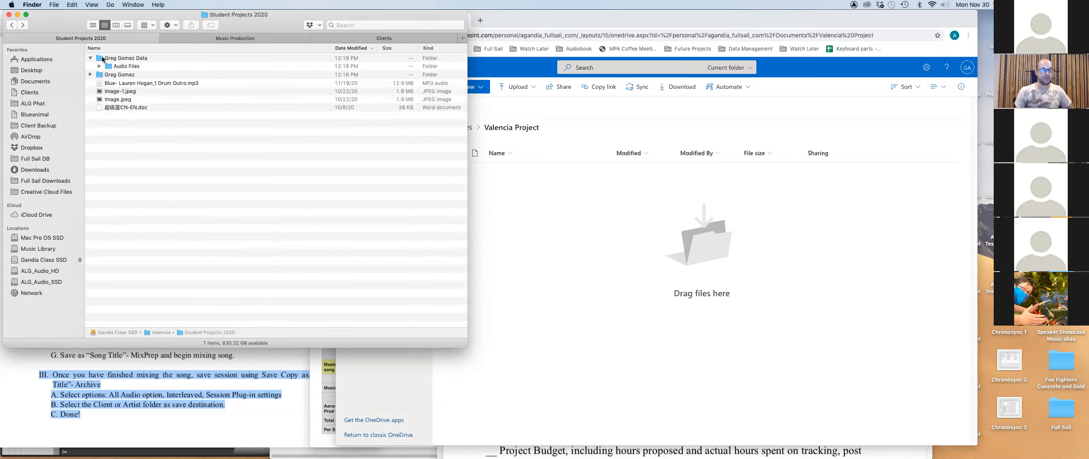
left_click(98, 58)
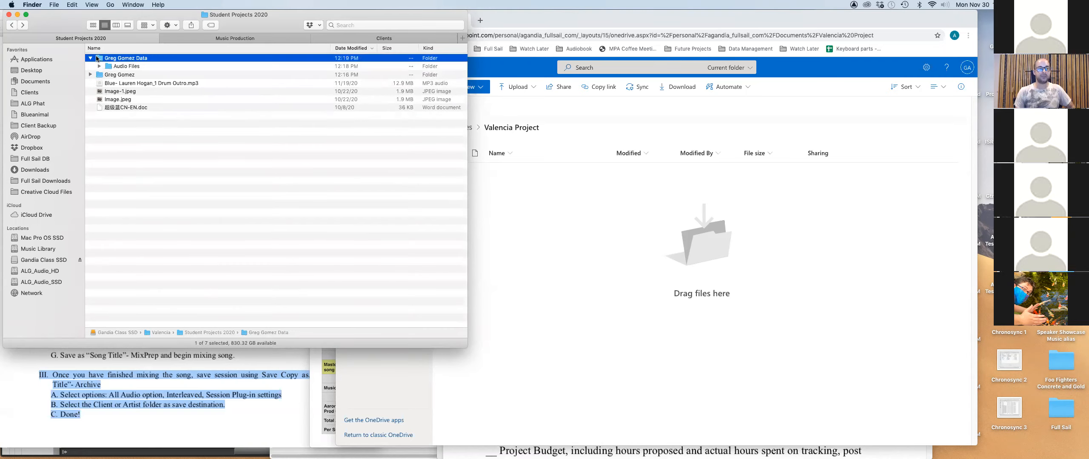
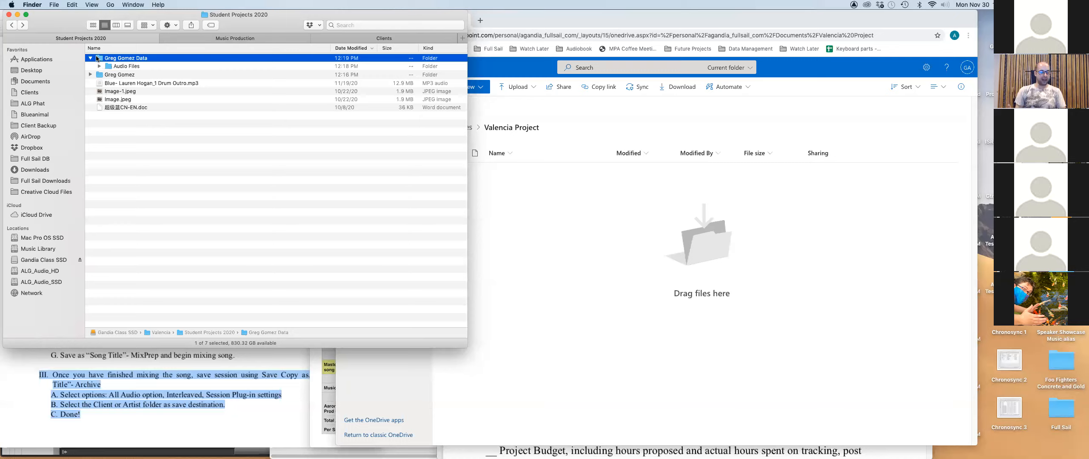
View the Gone session files in Finder's Music Production folder, then return to Pro Tools.
key("super+Tab")
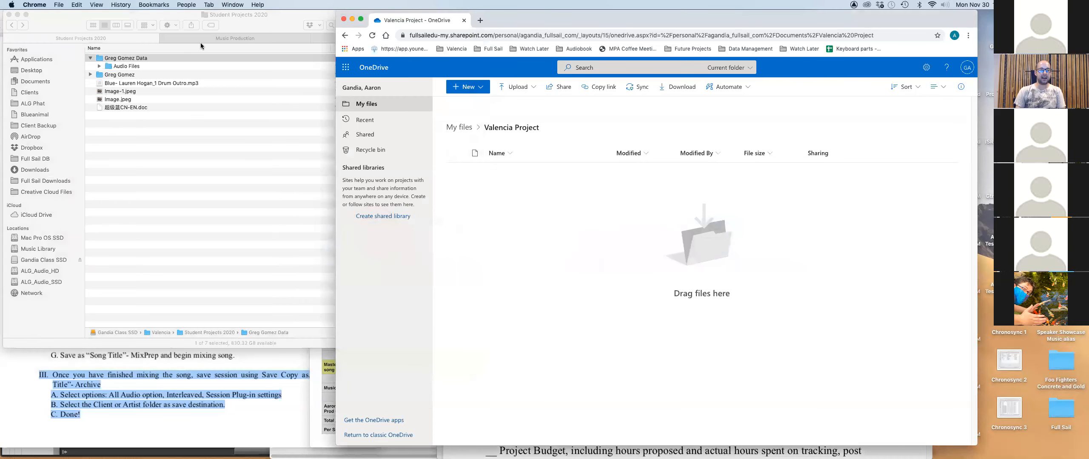
left_click(213, 38)
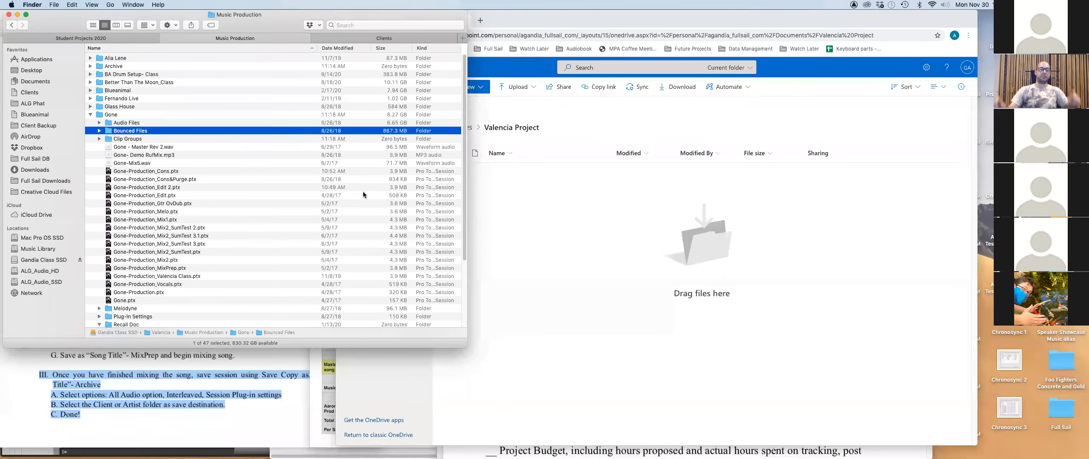
key("super+Tab")
key("super+Tab")
key("super+Tab")
key("super+Tab")
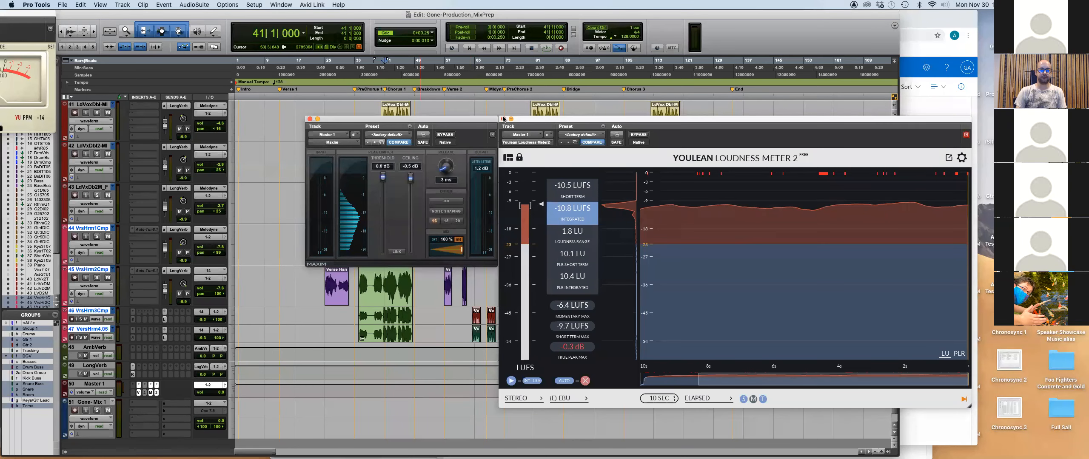
Close the Youlean loudness meter, Maxim and Pro-L limiter plugin windows.
left_click(504, 119)
left_click(310, 119)
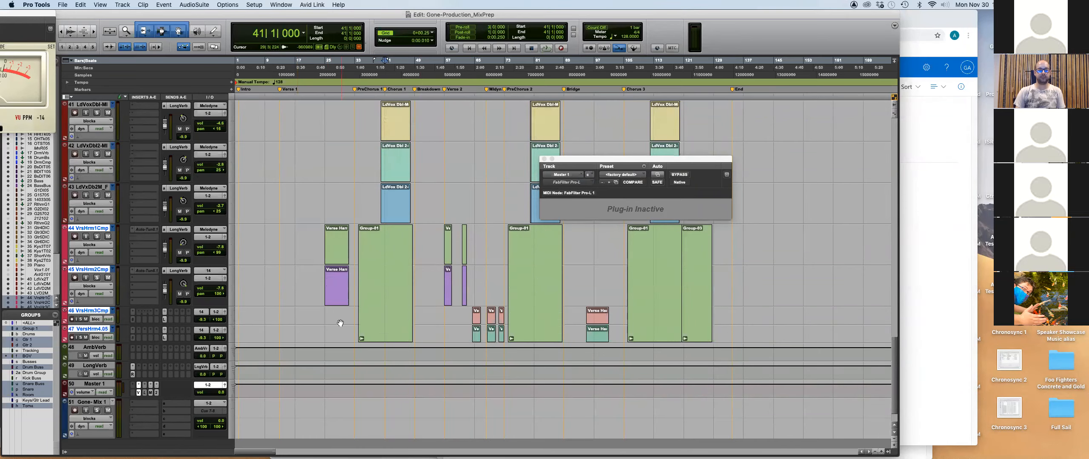
scroll(331, 323, "up", 15)
scroll(331, 324, "up", 3)
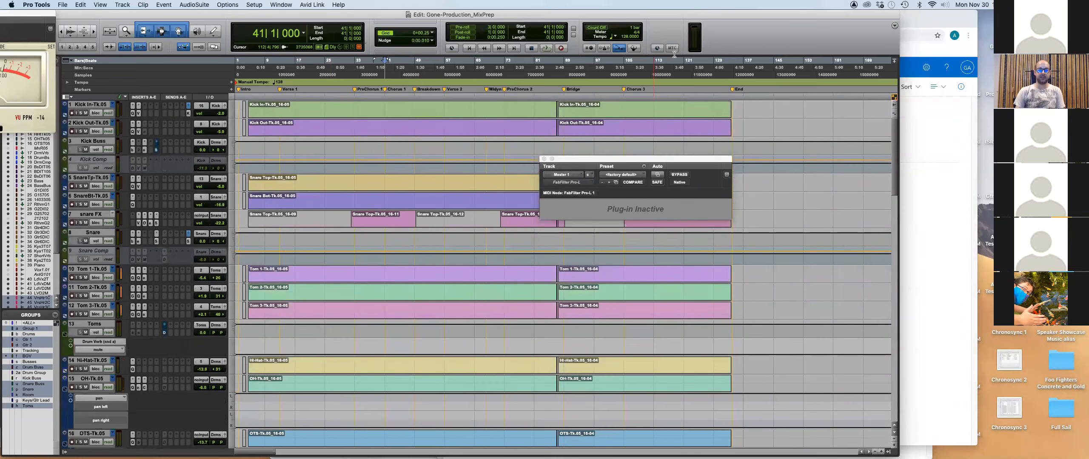
left_click(544, 159)
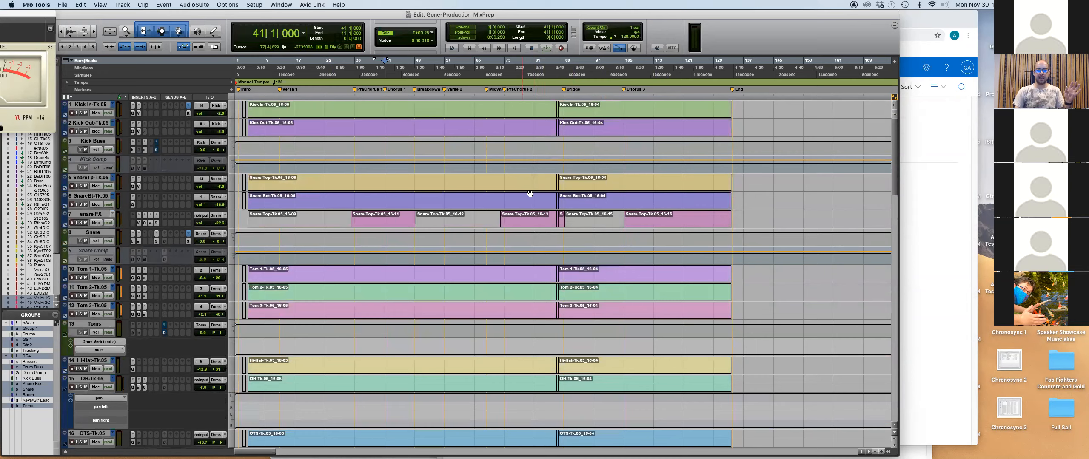
Zoom in on the song start and select the Kick Out and Kick In Tk.05_16-01 clips.
left_click(241, 149)
key("t")
key("t")
key("t")
key("t")
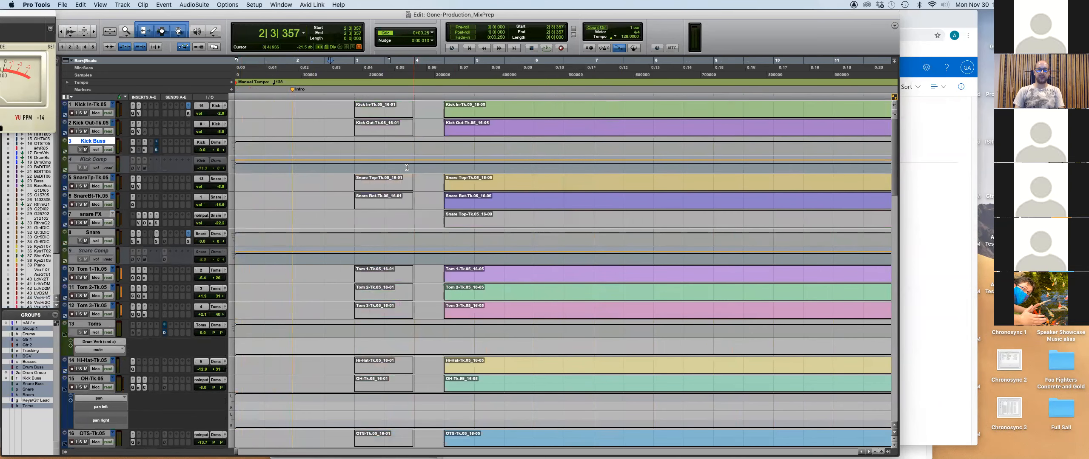
key("t")
left_click(512, 135)
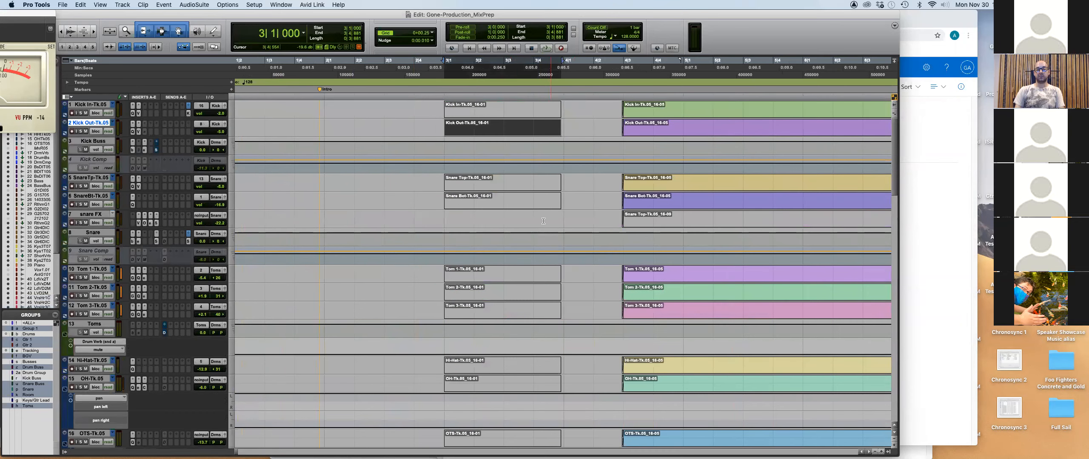
key("p")
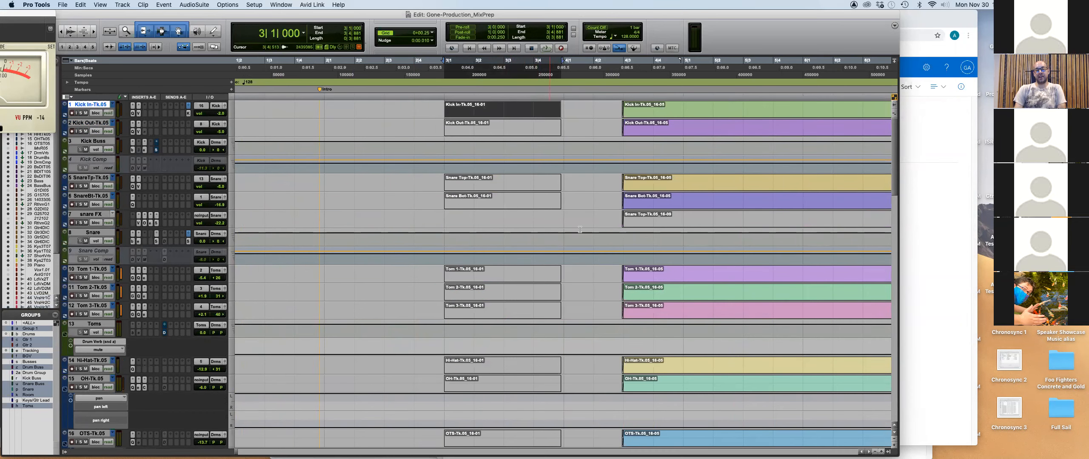
key("r")
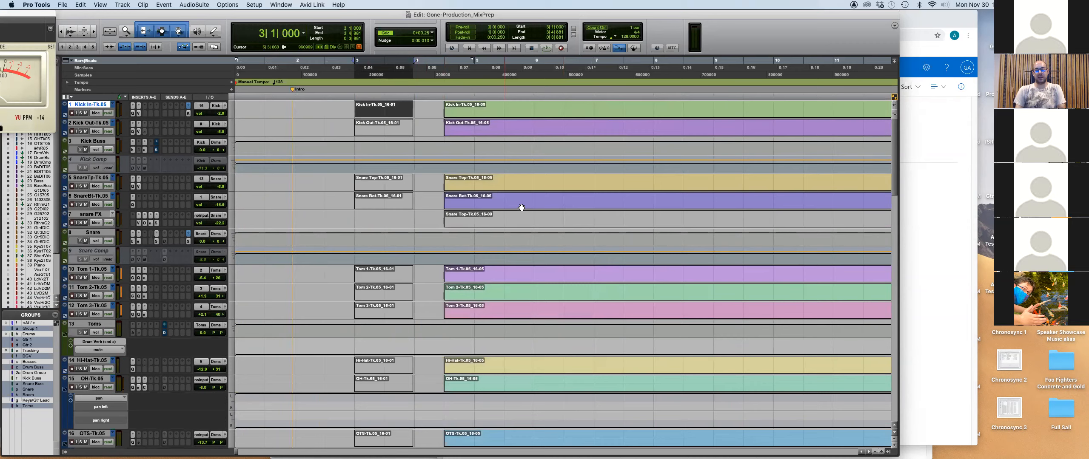
Zoom in on the kick clips' boundaries and step through their edits and crossfades.
left_click(442, 151)
key("t")
key("t")
key("t")
key("t")
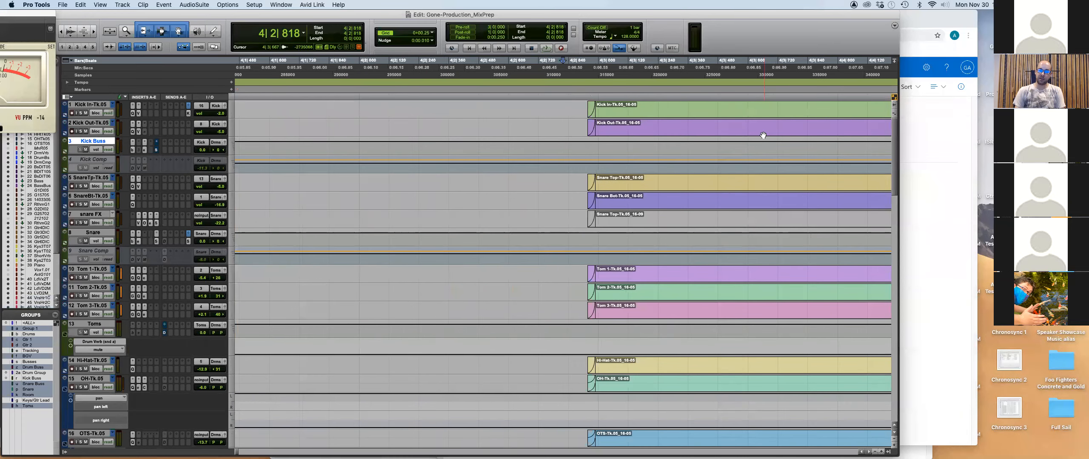
key("t")
left_click(693, 127)
scroll(690, 133, "down", 5)
scroll(690, 133, "down", 10)
scroll(689, 136, "up", 6)
scroll(689, 136, "up", 8)
key("Tab")
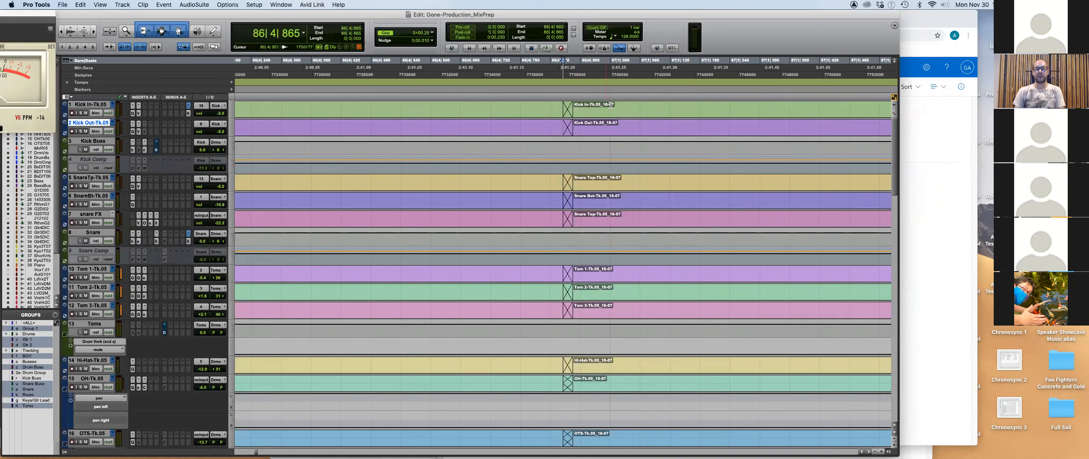
left_click(610, 105)
key("Tab")
key("Tab")
key("Tab")
key("Tab")
key("Tab")
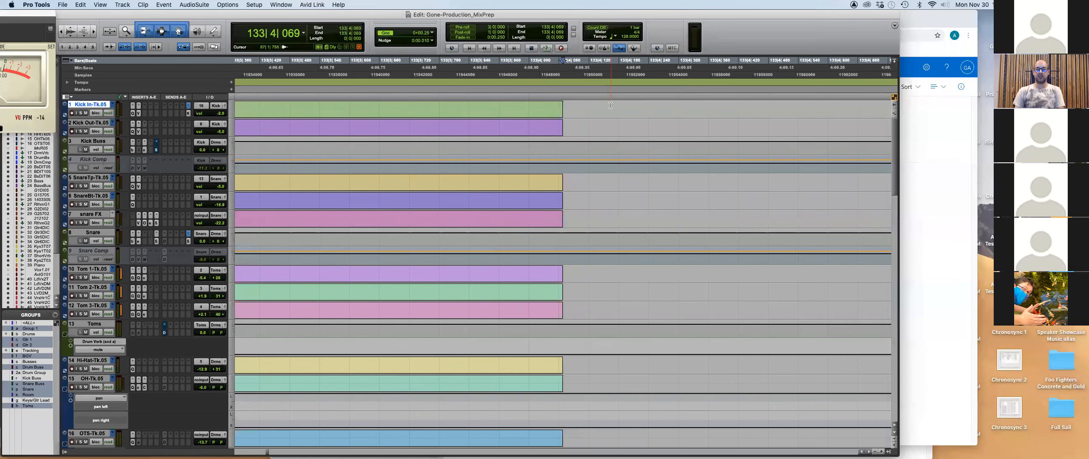
Zoom back out to view the whole song through the End marker.
key("r")
key("r")
key("r")
key("r")
key("r")
key("r")
key("r")
key("r")
left_click(524, 116)
key("r")
key("r")
scroll(481, 168, "down", 6)
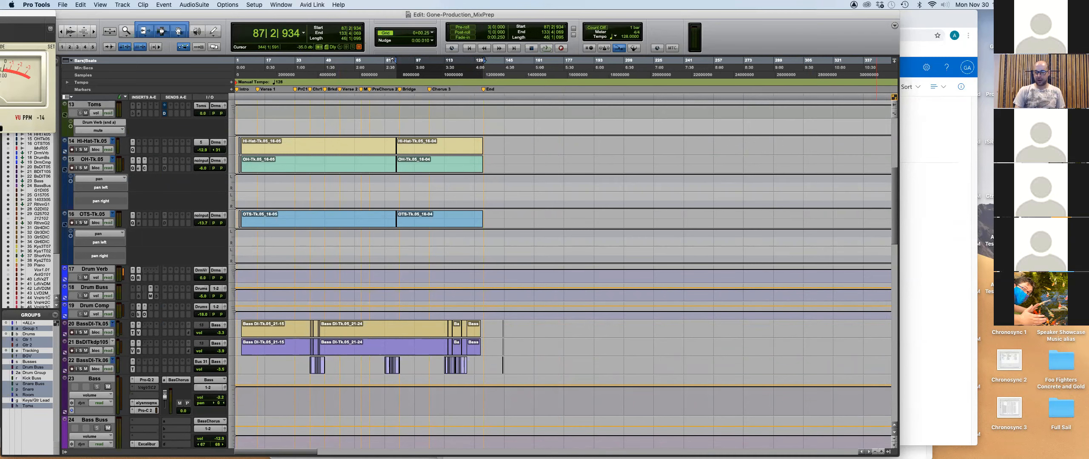
Show the Clips List, widen the Edit window and select a Bass DI clip.
left_click(888, 452)
left_click_drag(900, 344, 832, 353)
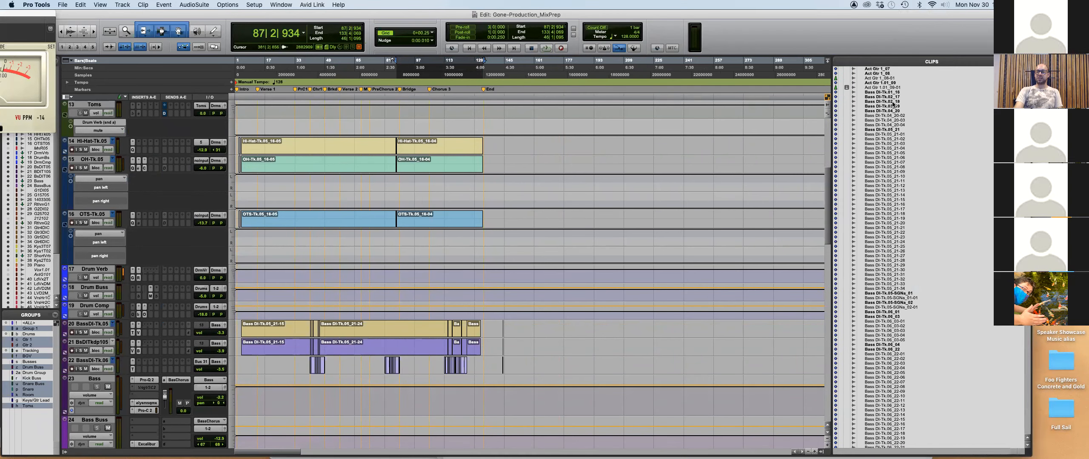
left_click(884, 186)
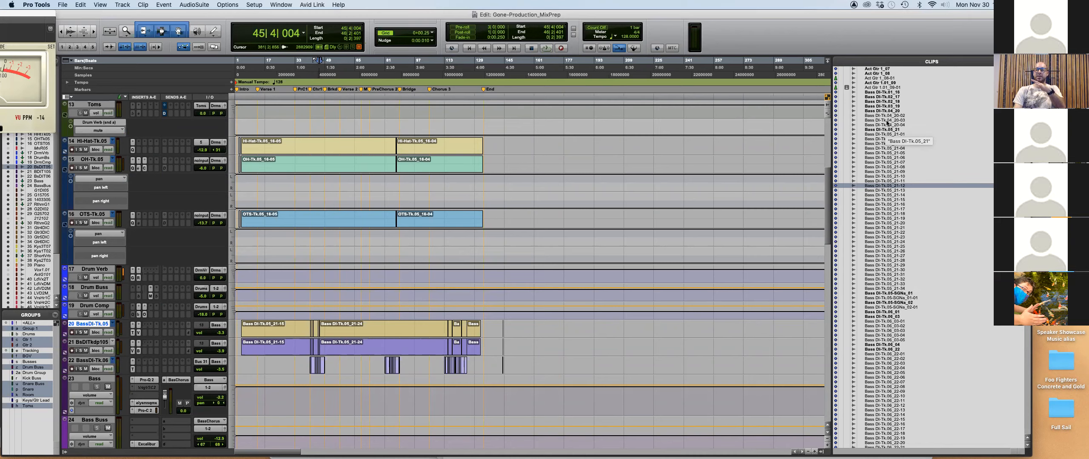
Bring up the File > Open Recent list of Gone sessions.
scroll(896, 342, "down", 15)
scroll(896, 343, "up", 15)
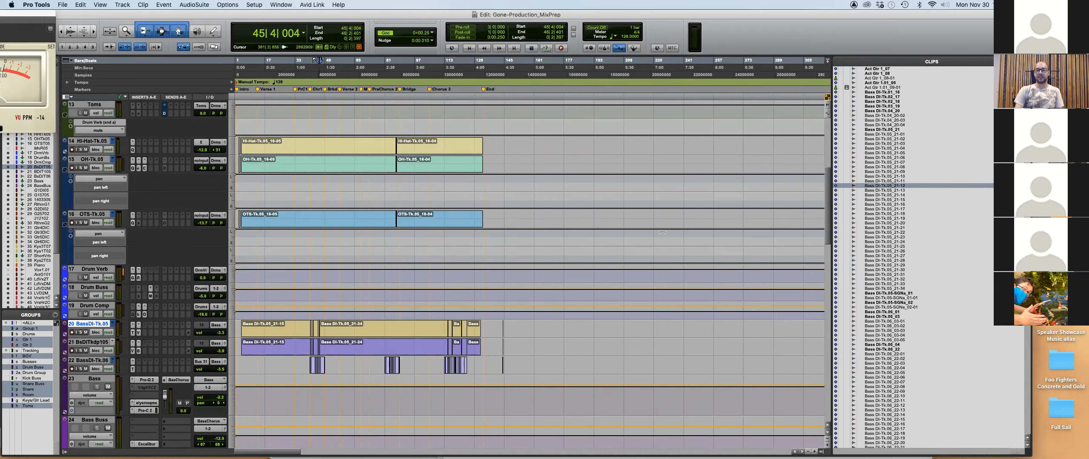
left_click(63, 4)
mouse_move(91, 39)
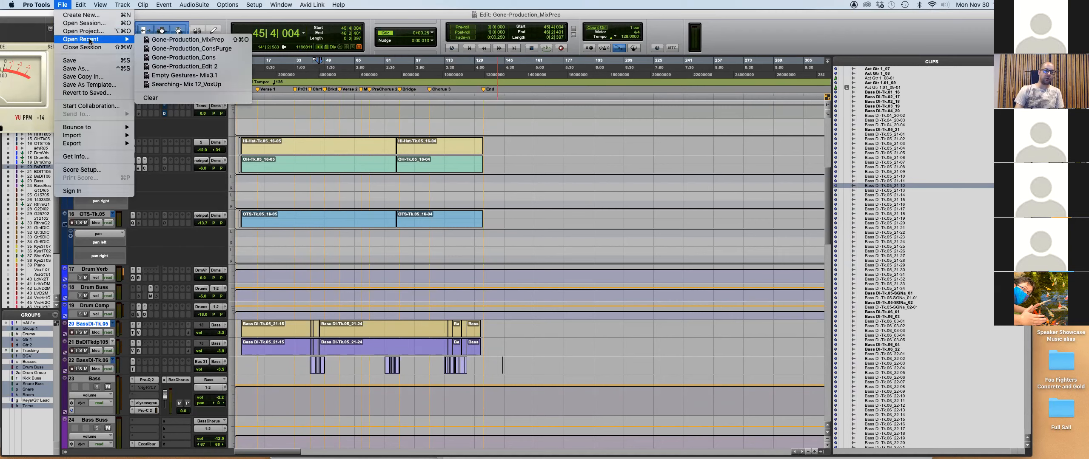
Close MixPrep without saving and open Gone-Production_ConsPurge from Open Recent, dismissing the loading notice.
left_click(215, 49)
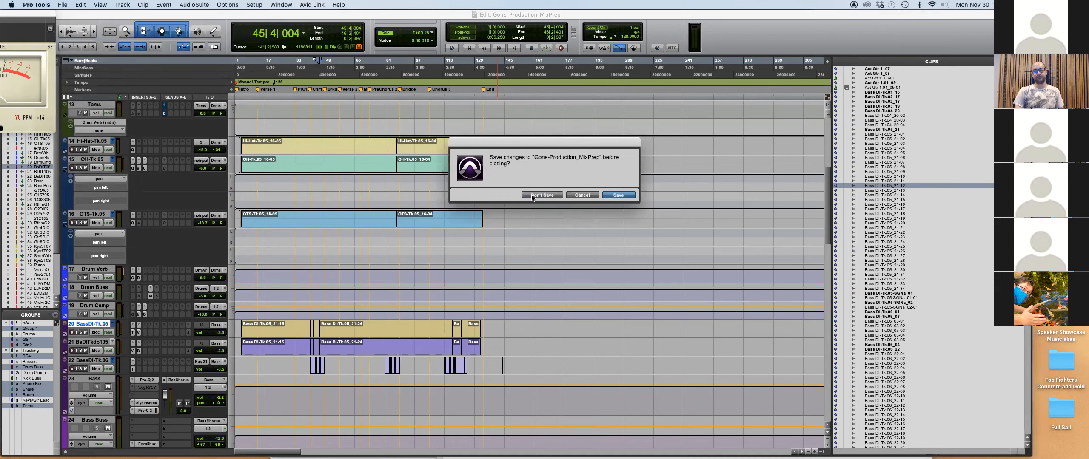
left_click(532, 195)
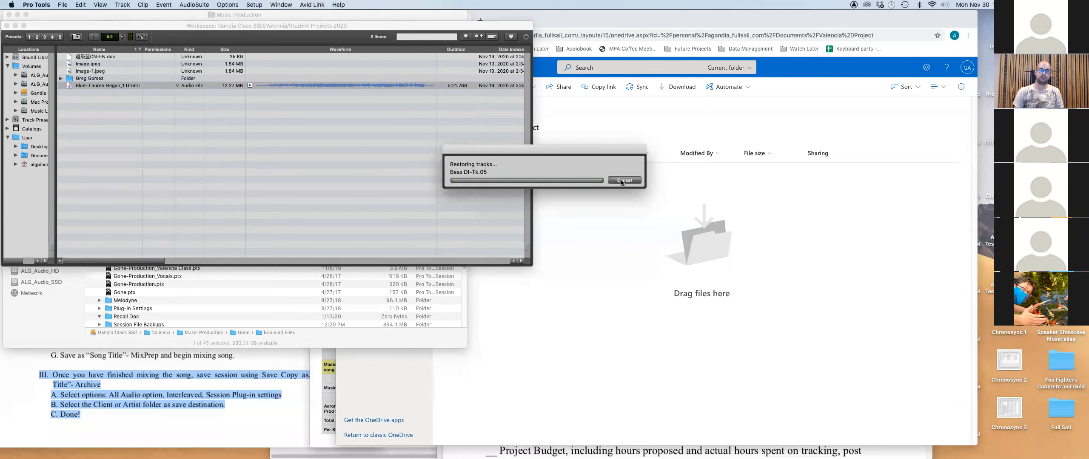
left_click(61, 6)
mouse_move(98, 39)
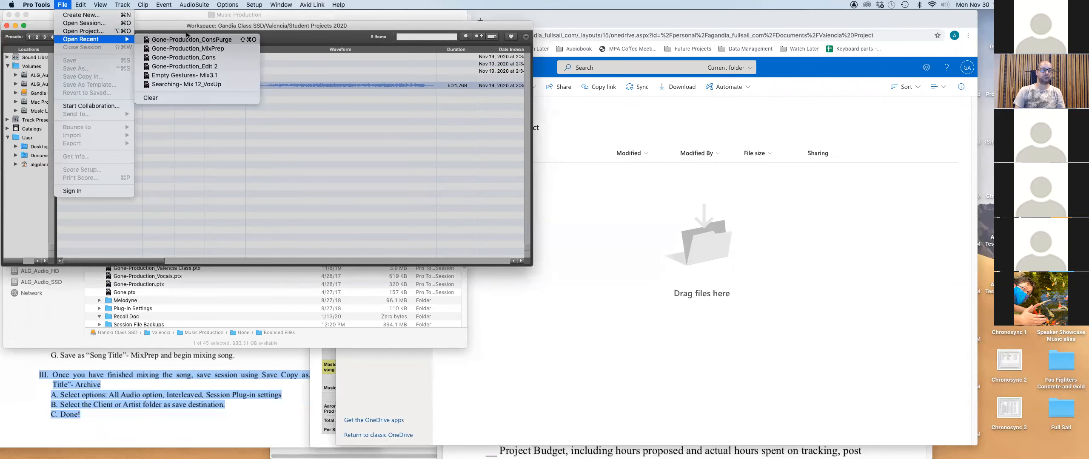
left_click(208, 40)
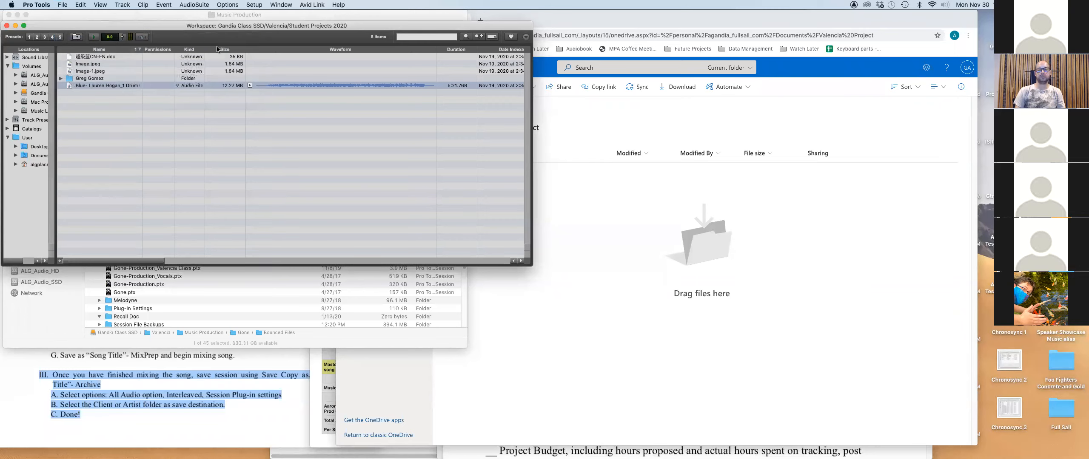
left_click(591, 273)
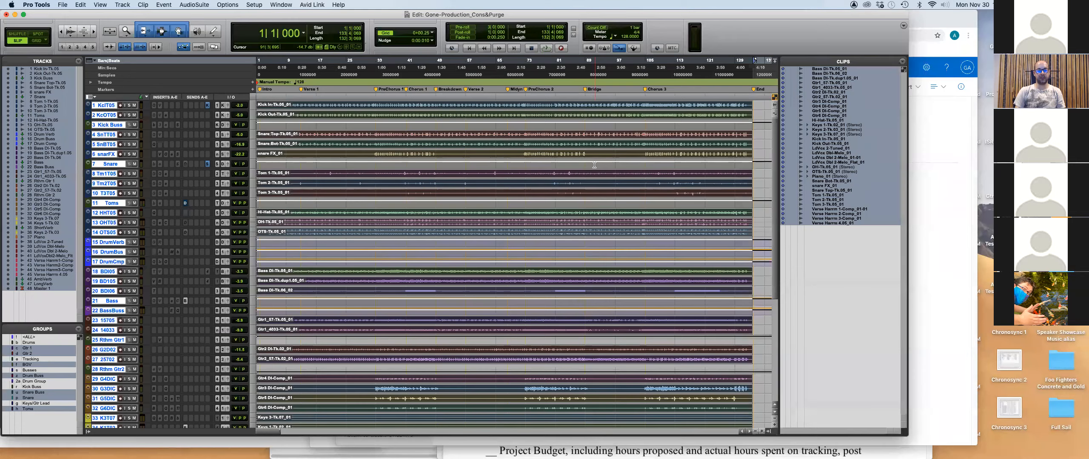
Set the Kick In track to medium height and show it as blocks.
left_click(839, 313)
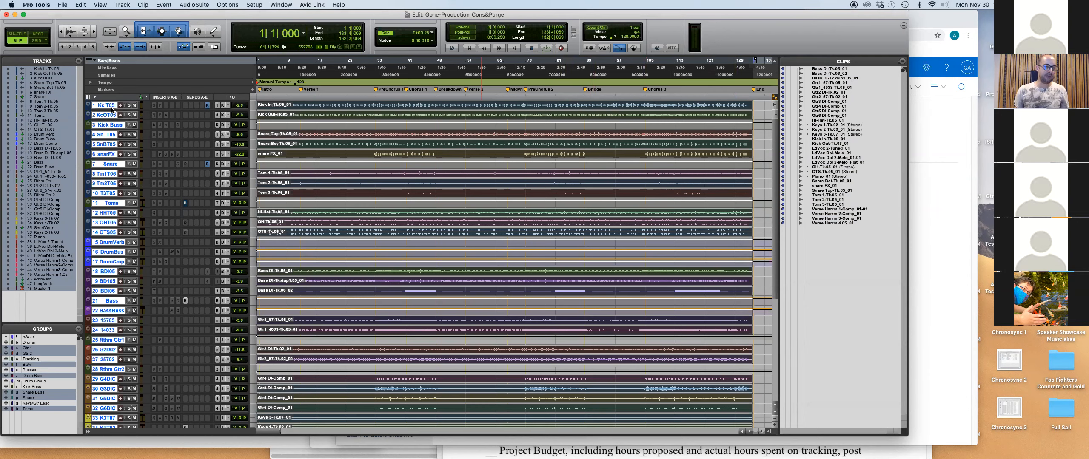
left_click(253, 105)
left_click(265, 121)
left_click(114, 121)
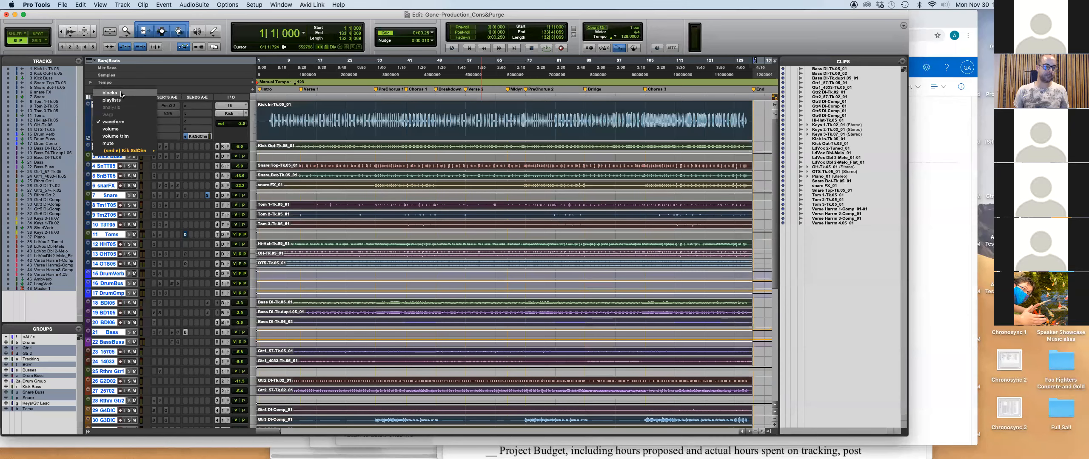
left_click(114, 93)
Switch all tracks to blocks display instead of waveforms, then select everything.
left_click(384, 115)
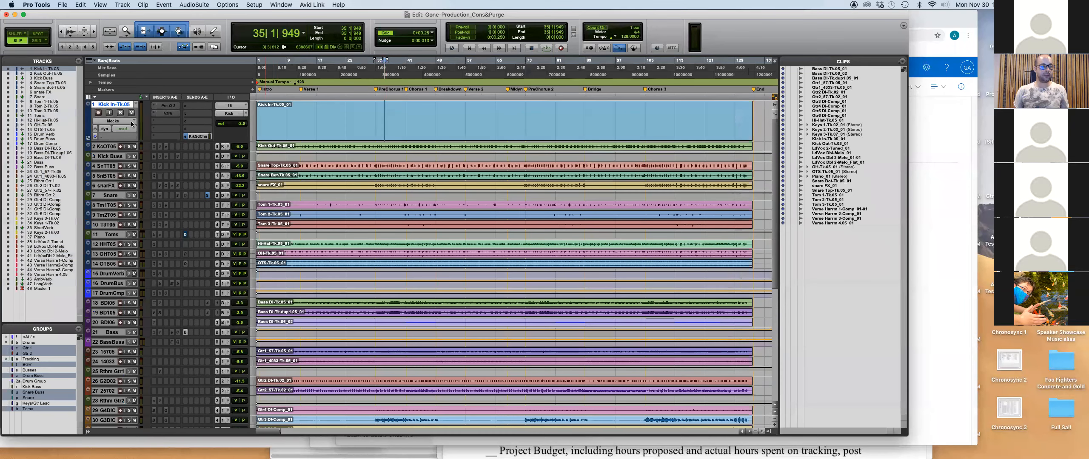
left_click(113, 121)
left_click(120, 124)
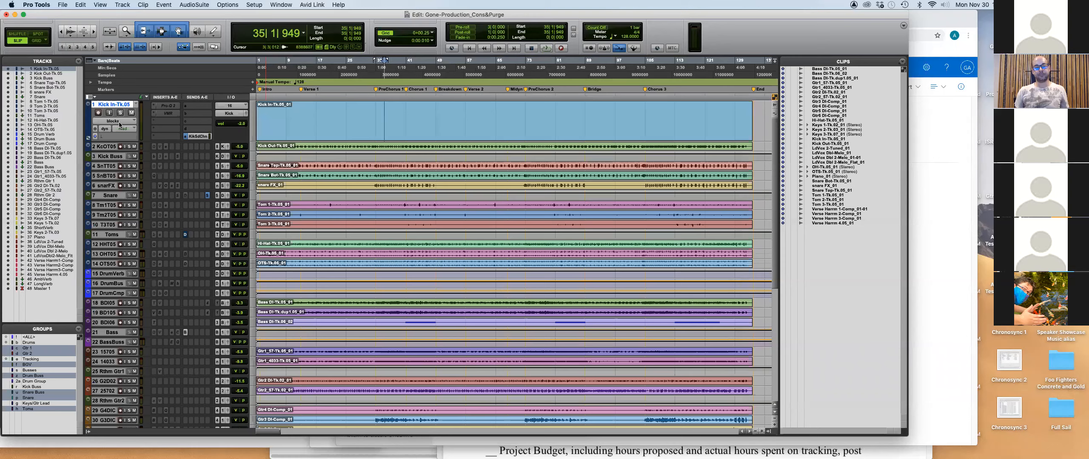
left_click(119, 124, "alt")
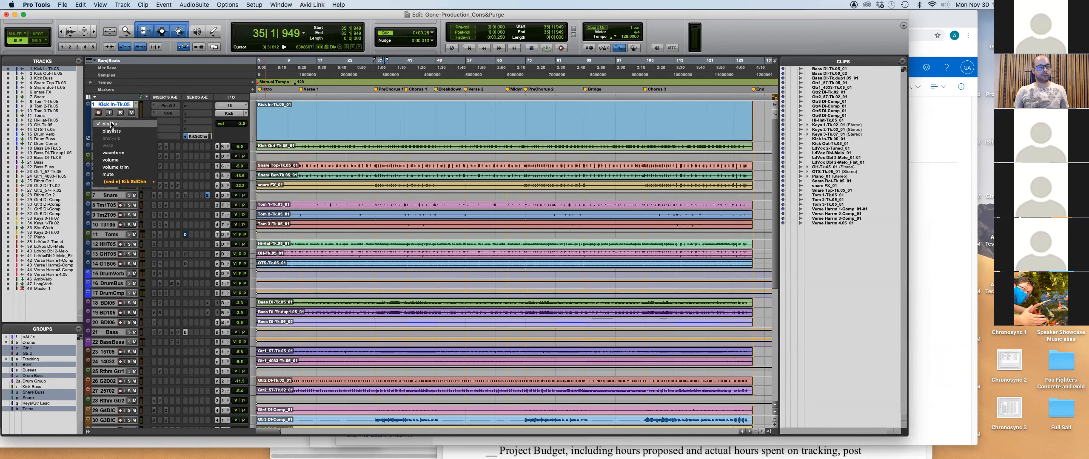
left_click(121, 126)
key("super+a")
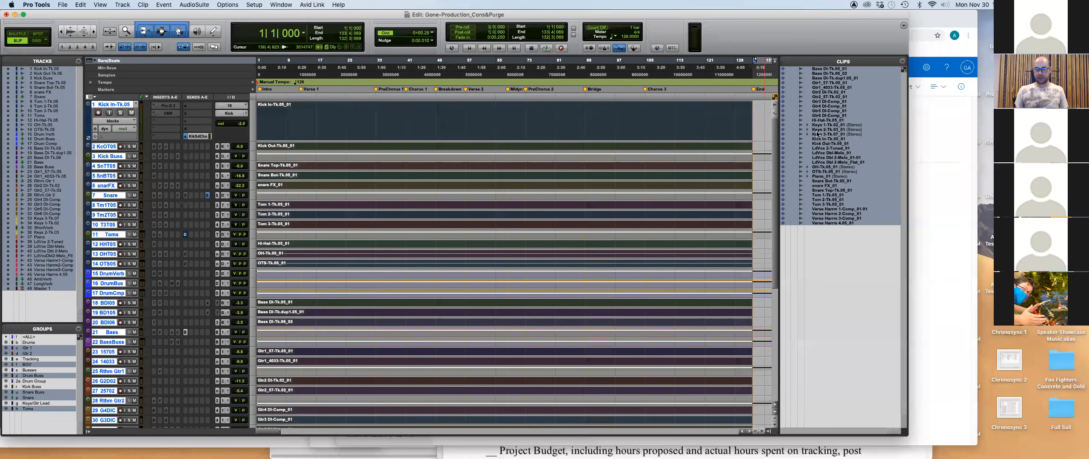
Open the Mix window with Cmd+= and enlarge it to show more channel strips.
scroll(360, 297, "down", 6)
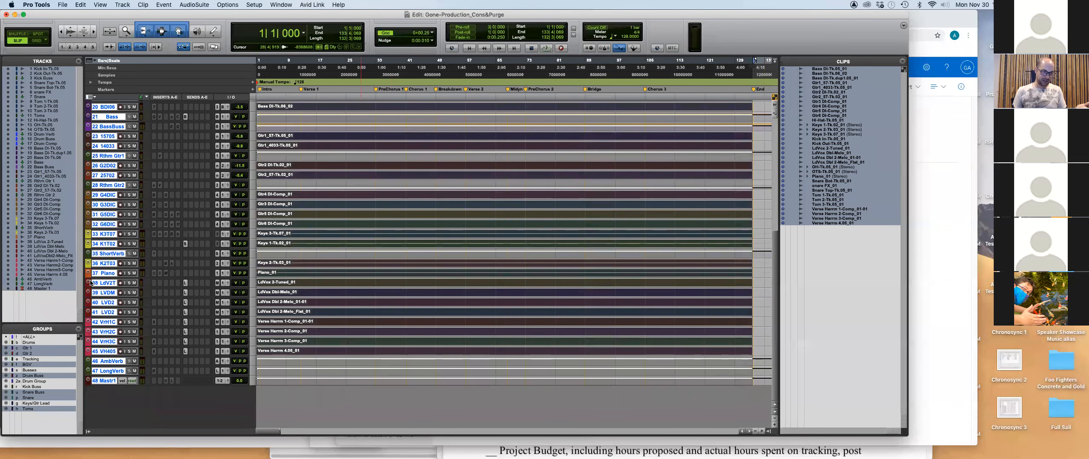
scroll(137, 254, "up", 6)
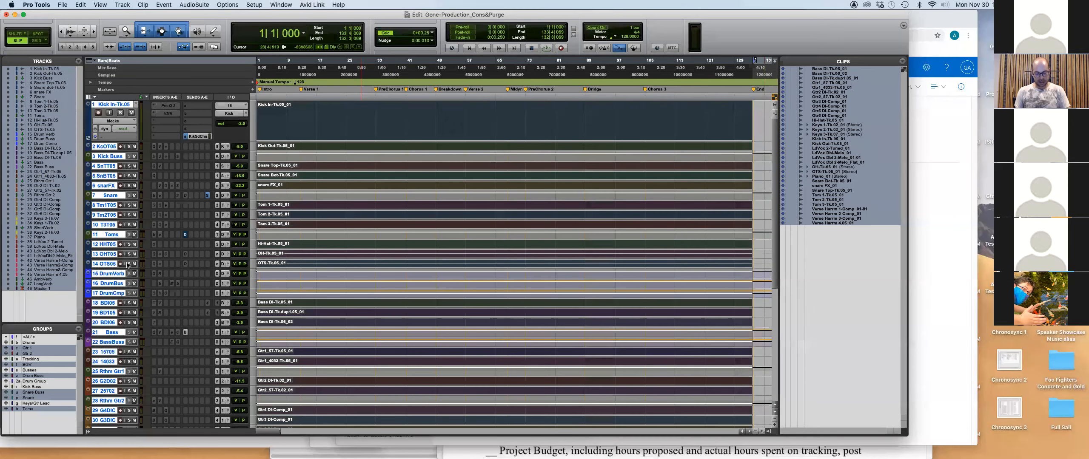
key("super+equal")
left_click_drag(575, 428, 848, 405)
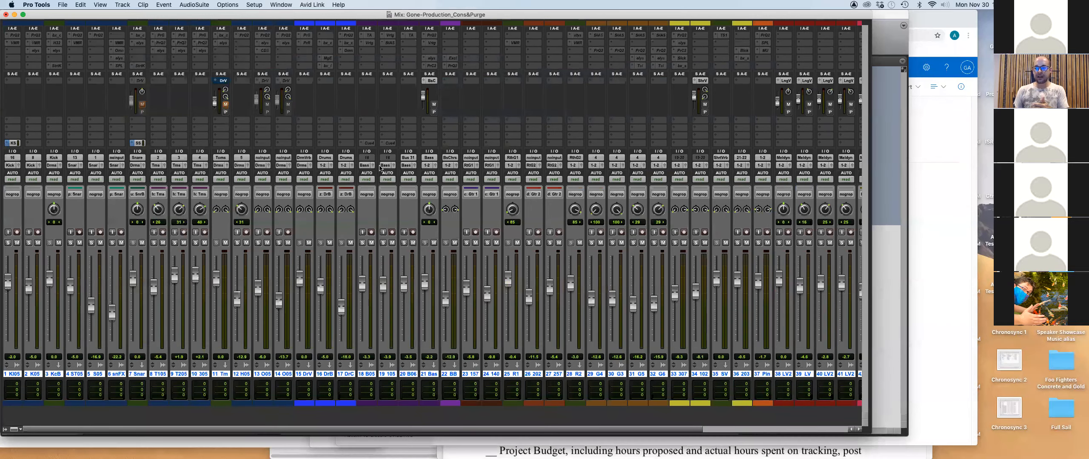
Scroll the mixer, return to the Edit window, then switch to the Finder folder.
left_click_drag(526, 432, 790, 425)
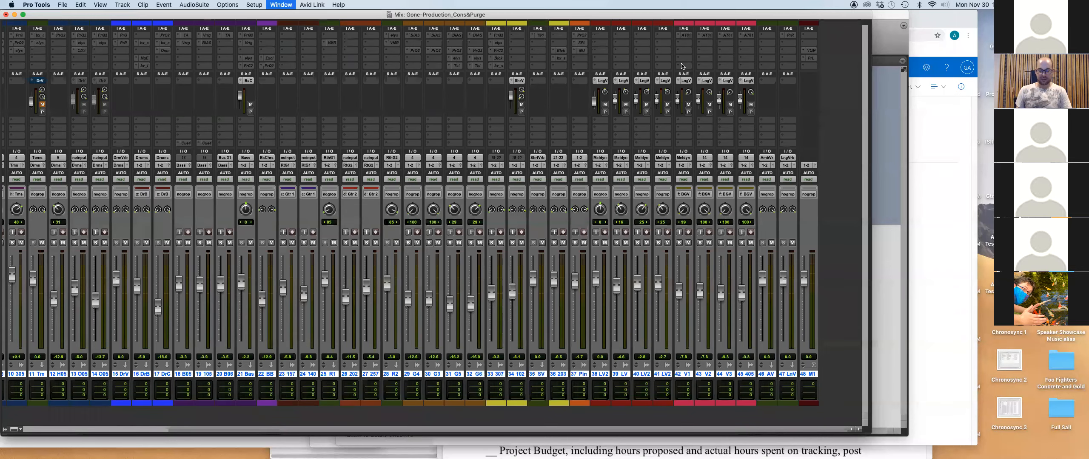
key("super+equal")
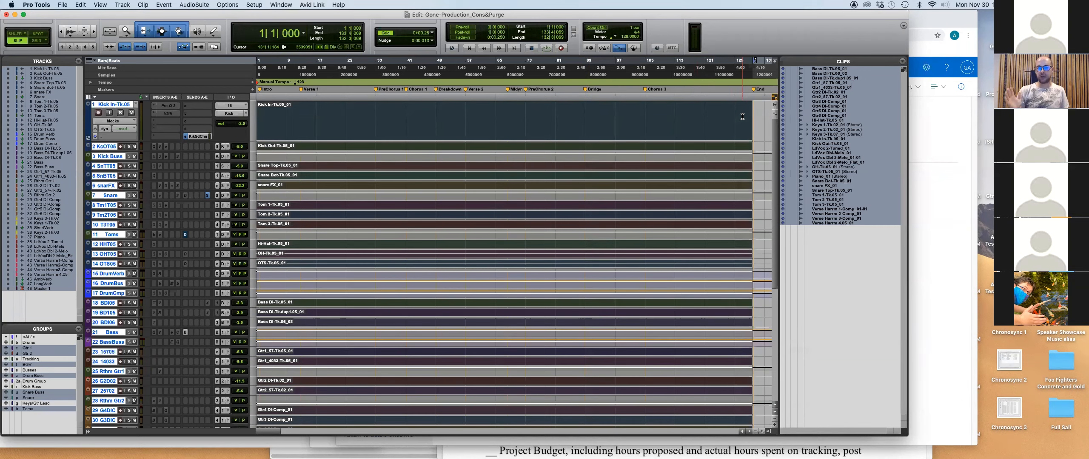
key("super+Tab")
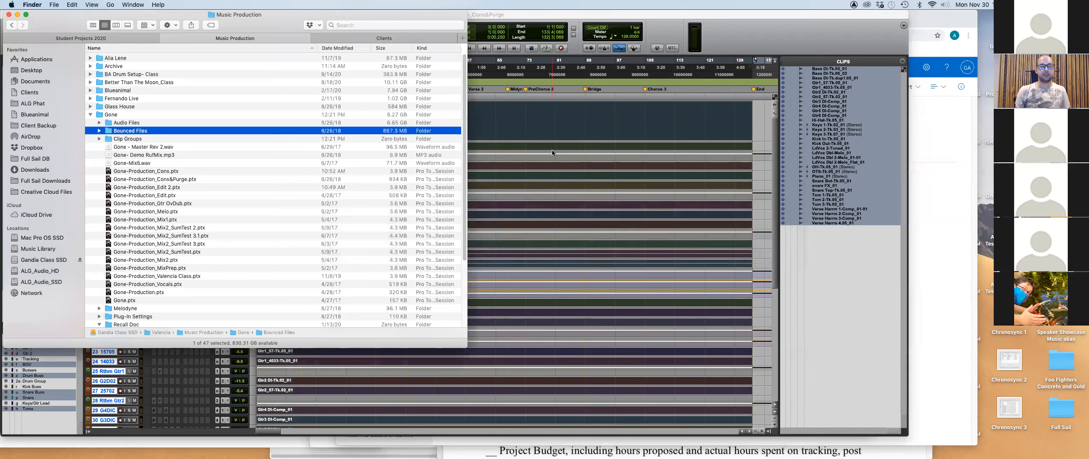
Review the MP Project Evaluation Sheet 2020 in Preview, close the spreadsheet, and return to Finder.
key("super+Tab")
key("super+Tab")
key("super+Tab")
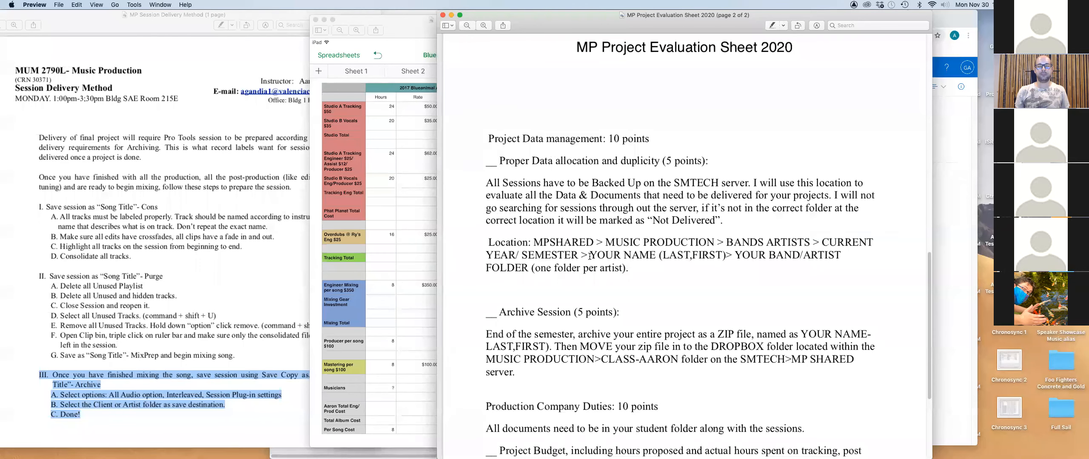
scroll(589, 250, "down", 5)
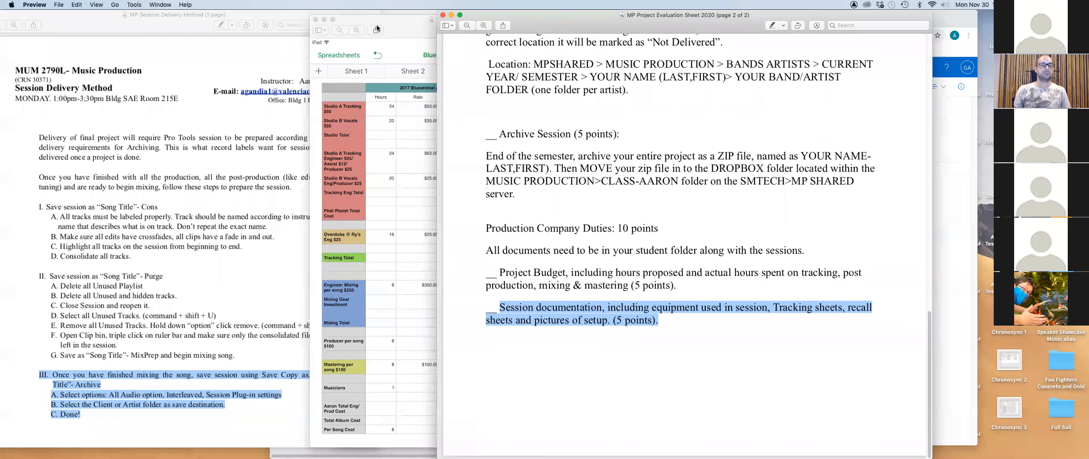
left_click(182, 30)
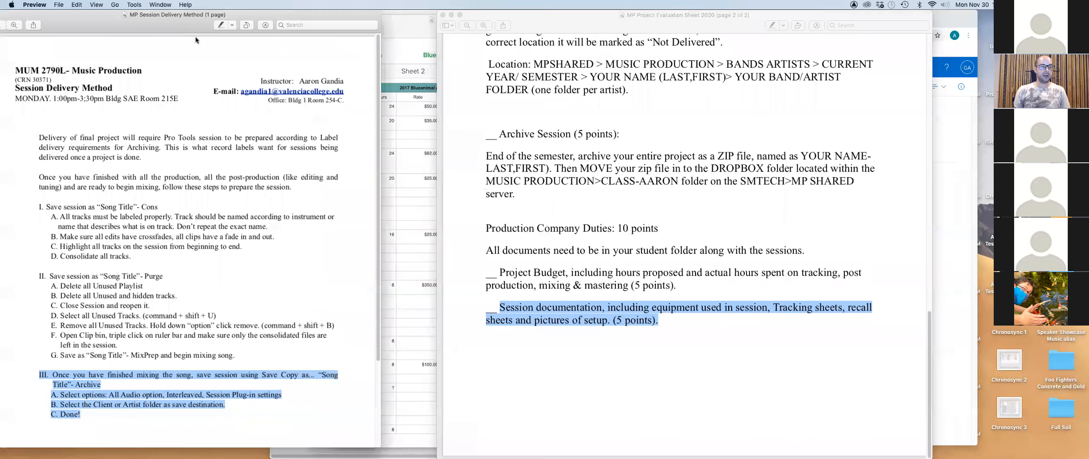
left_click(415, 26)
left_click(316, 19)
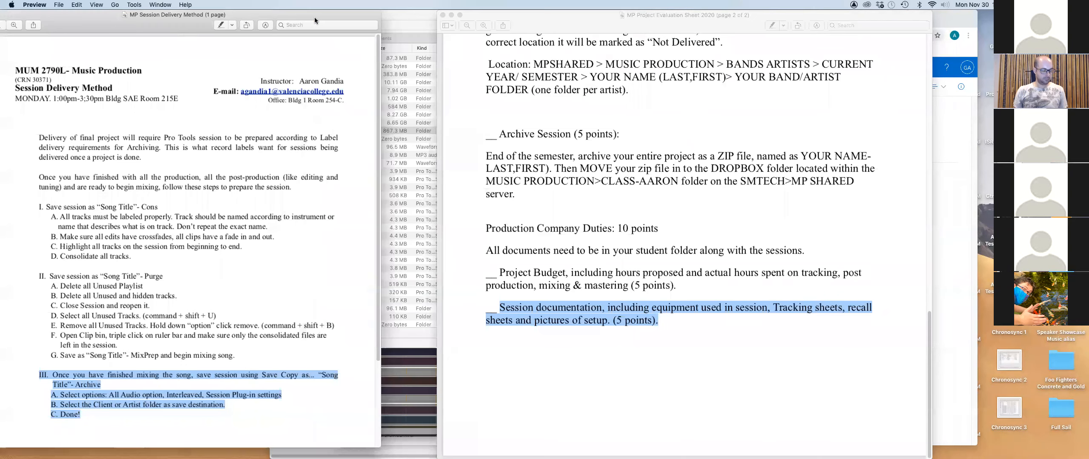
key("super+Tab")
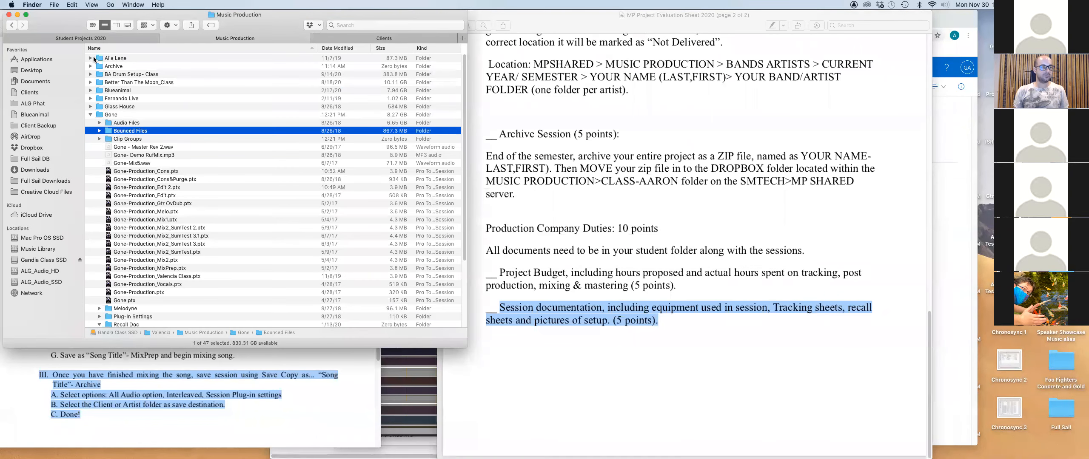
Show the Student Projects 2020 folder, glance at the Valencia Project OneDrive page, and return to Finder.
left_click(81, 38)
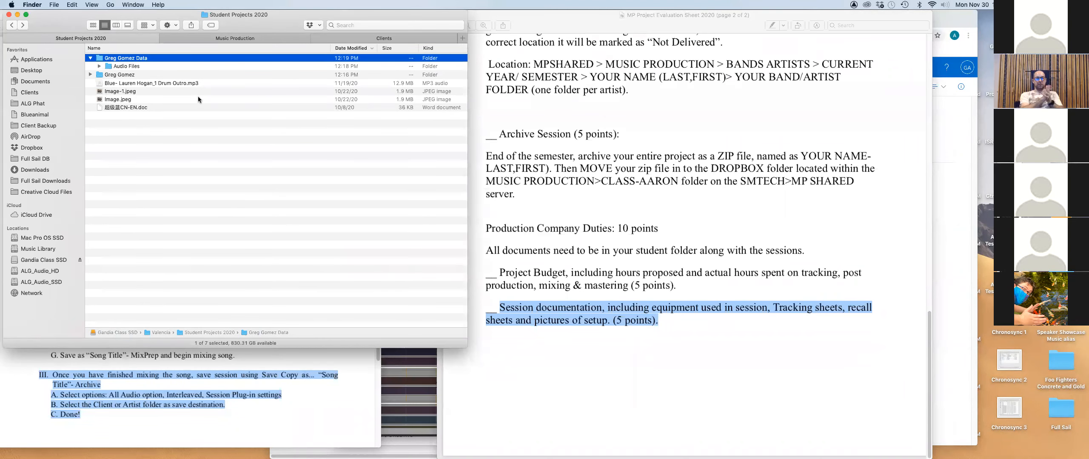
key("super+Tab")
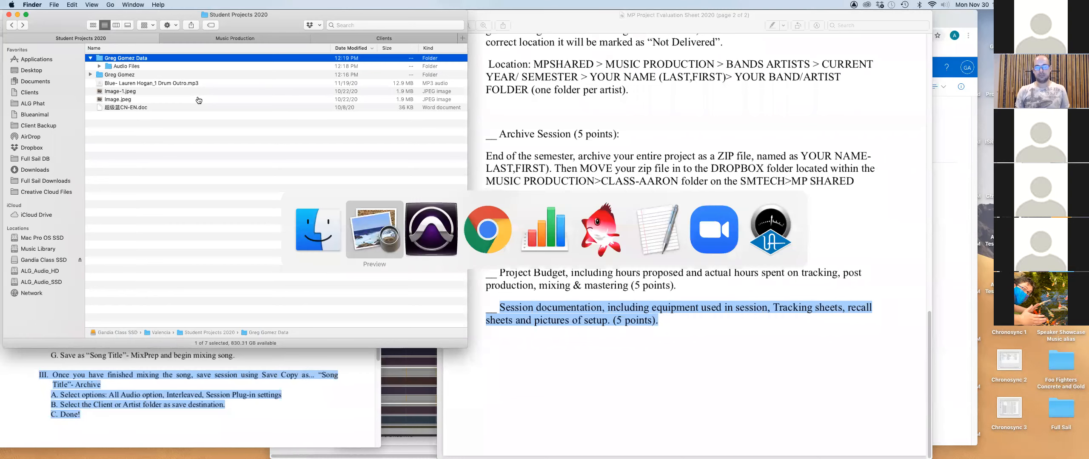
key("super+Tab")
key("super+Tab")
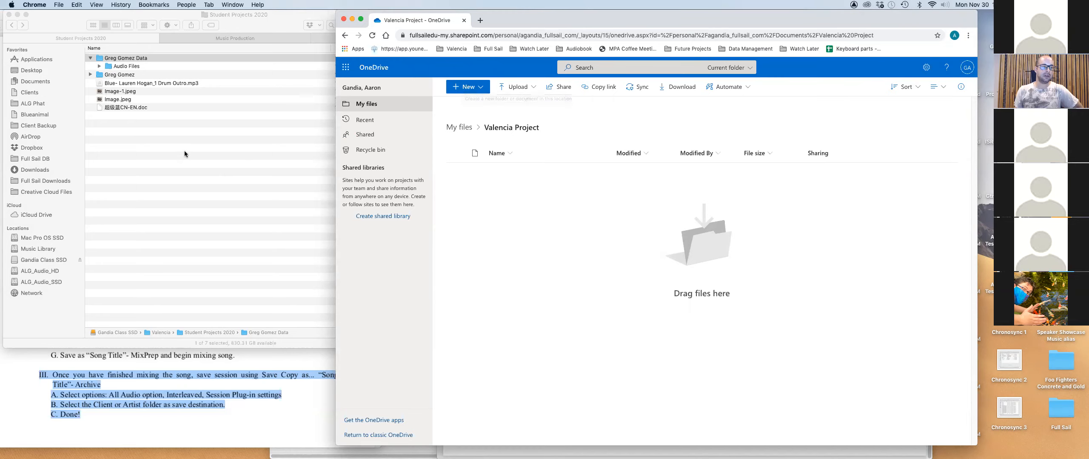
left_click(145, 191)
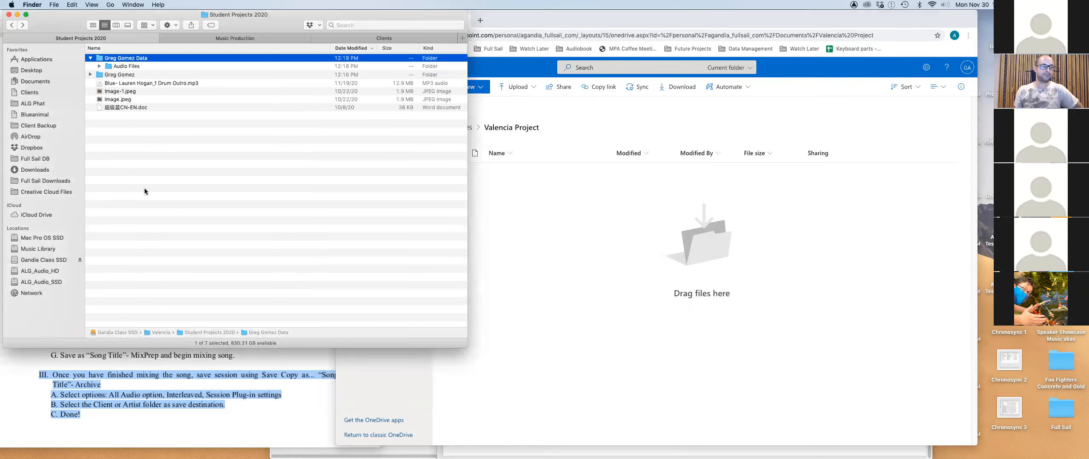
Restore the student's 50.6 MB zip from the Trash into Student Projects 2020, then return to Chrome.
left_click(98, 75)
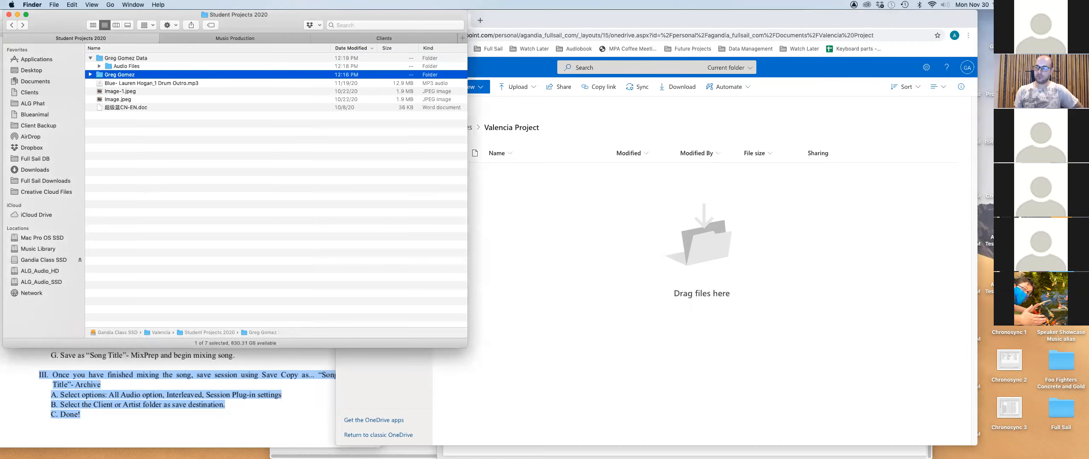
left_click(958, 442)
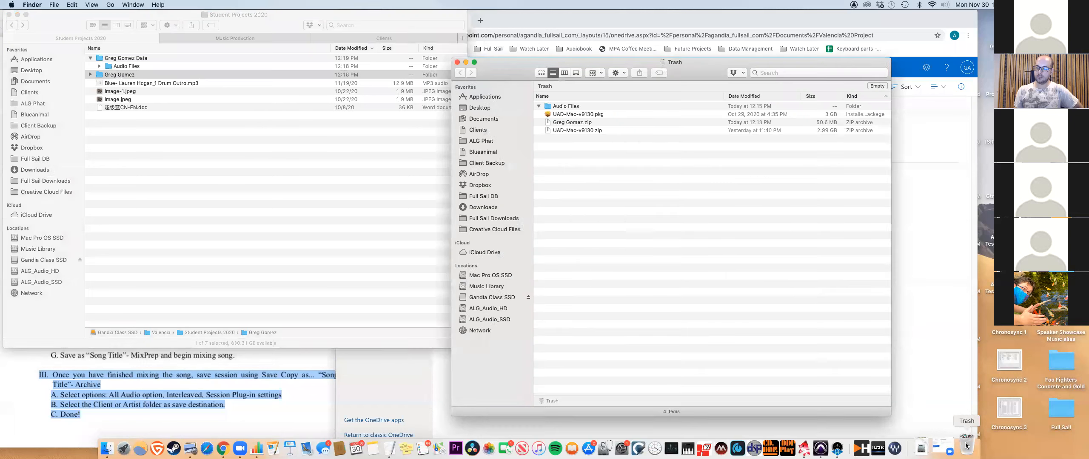
left_click_drag(570, 123, 269, 159)
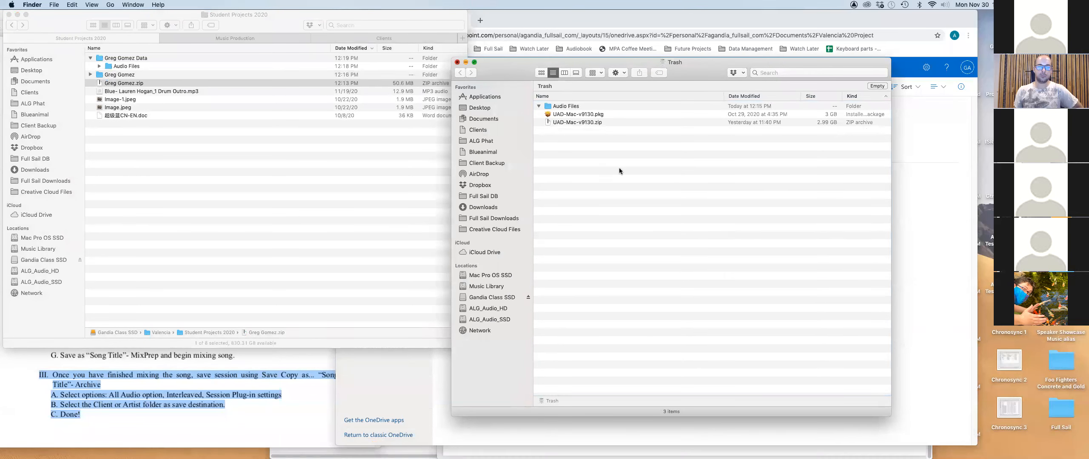
left_click(458, 62)
left_click(532, 65)
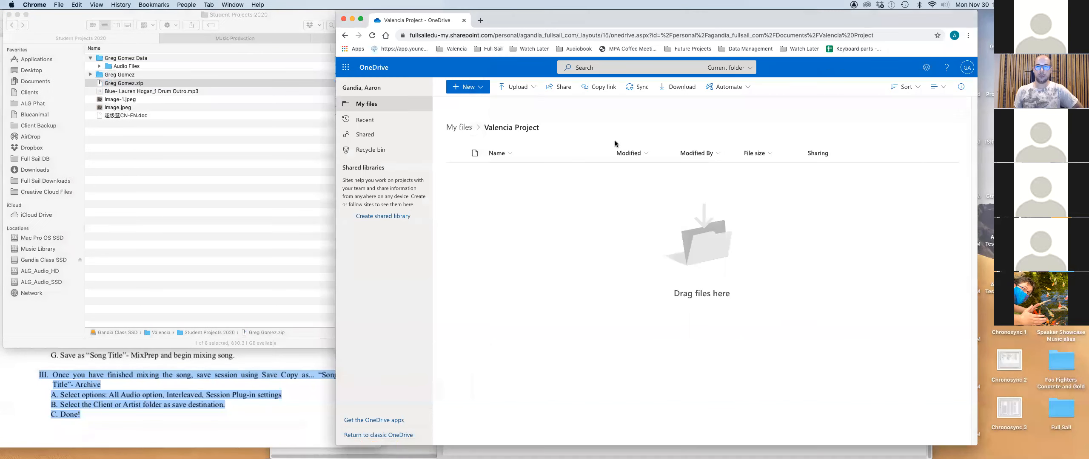
Load onedrive.live.com in a new tab, then return to the Valencia Project tab.
left_click(480, 21)
left_click(455, 49)
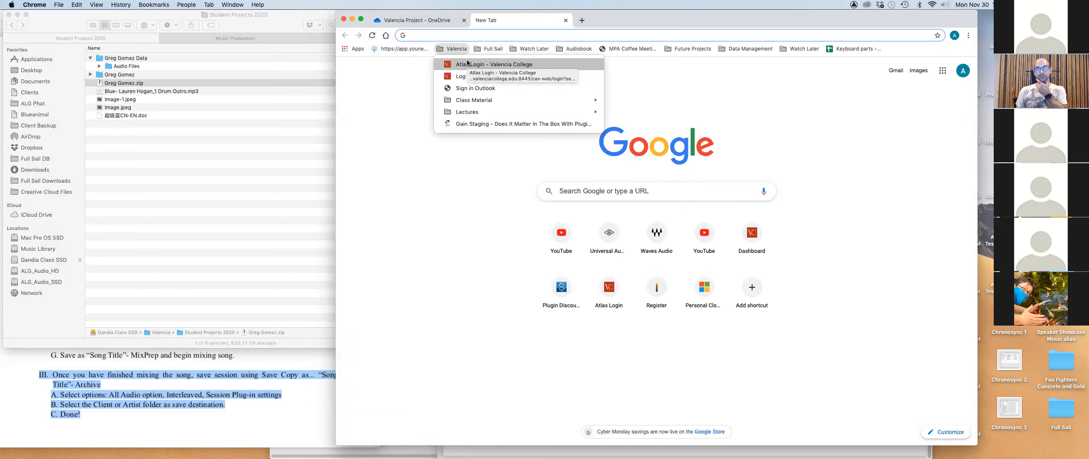
left_click(623, 30)
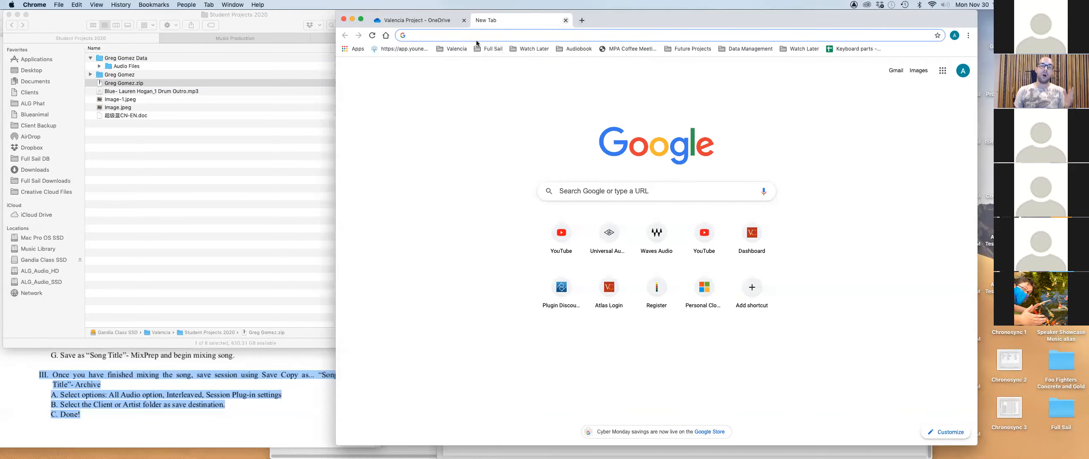
type("on")
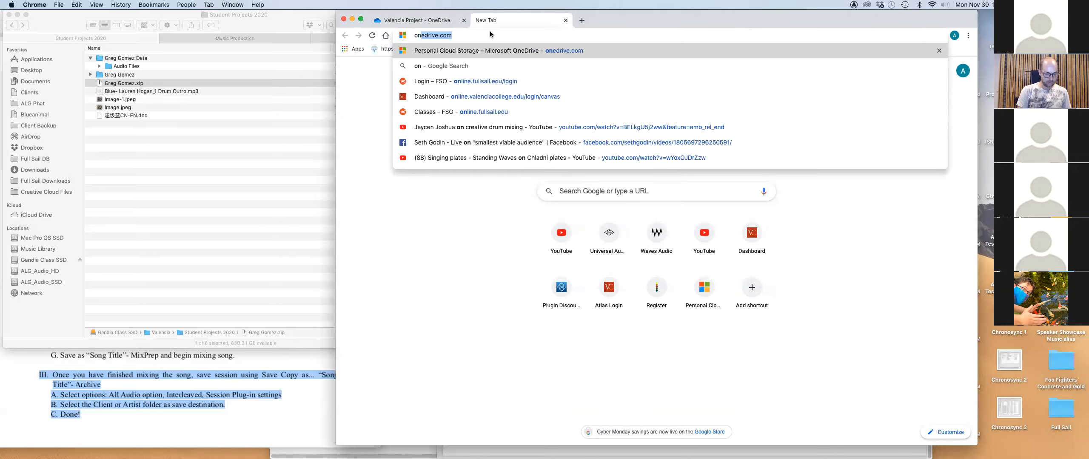
type("edrive.live.com")
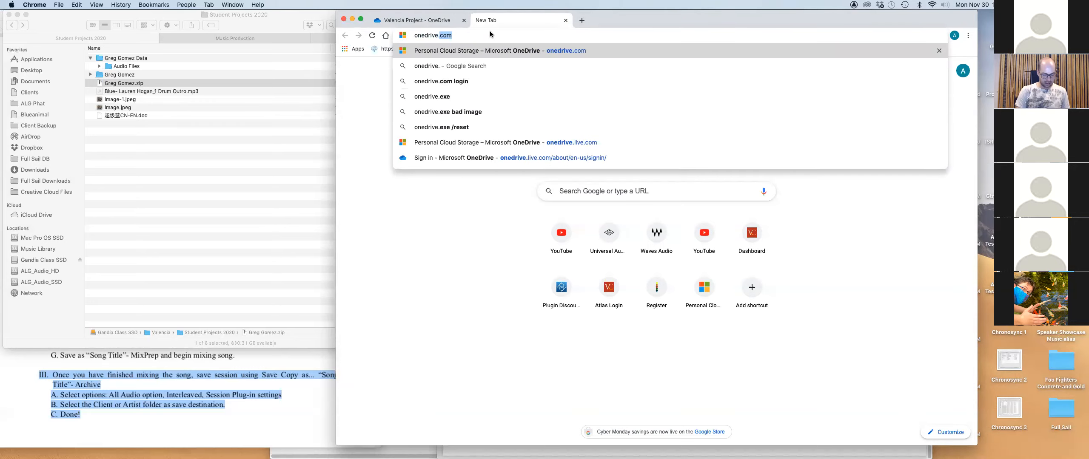
key("Return")
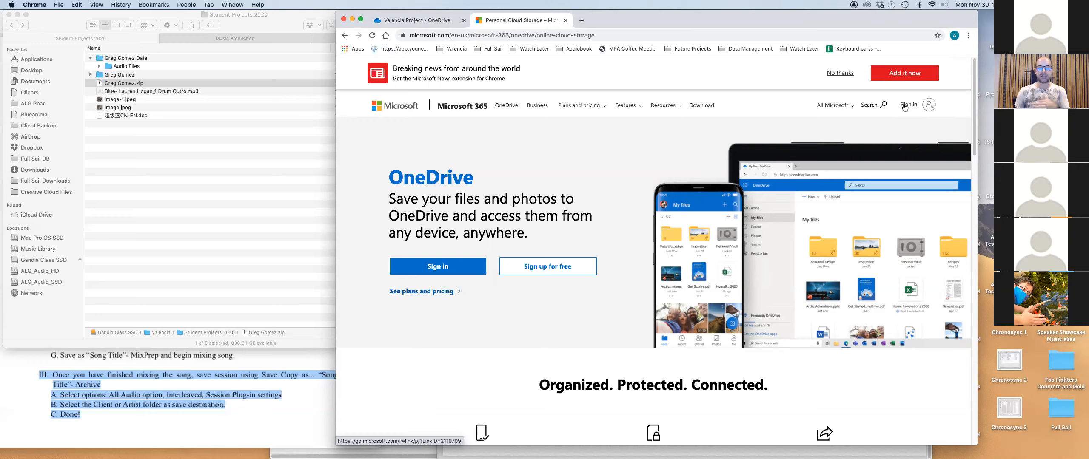
left_click(393, 21)
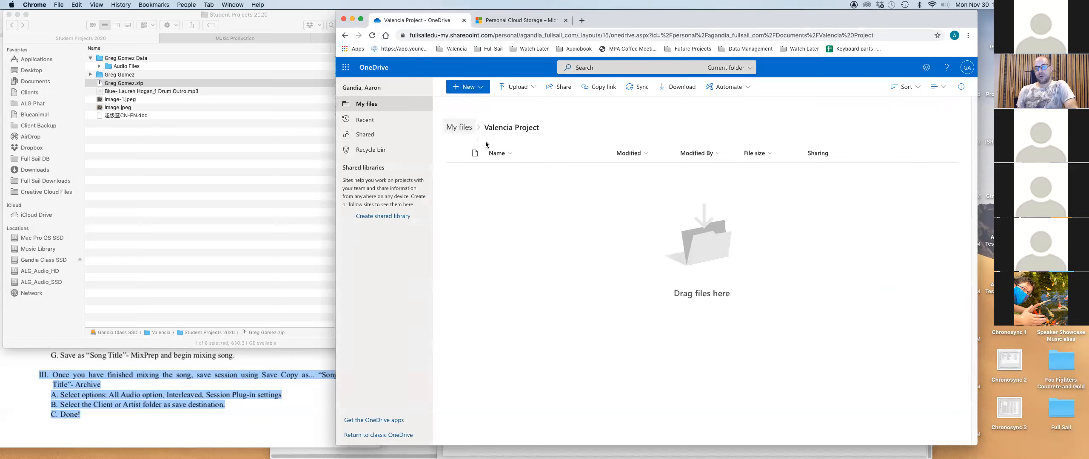
Upload the student's zip from the class drive's Valencia > Student Projects 2020 folder.
left_click(516, 87)
left_click(501, 103)
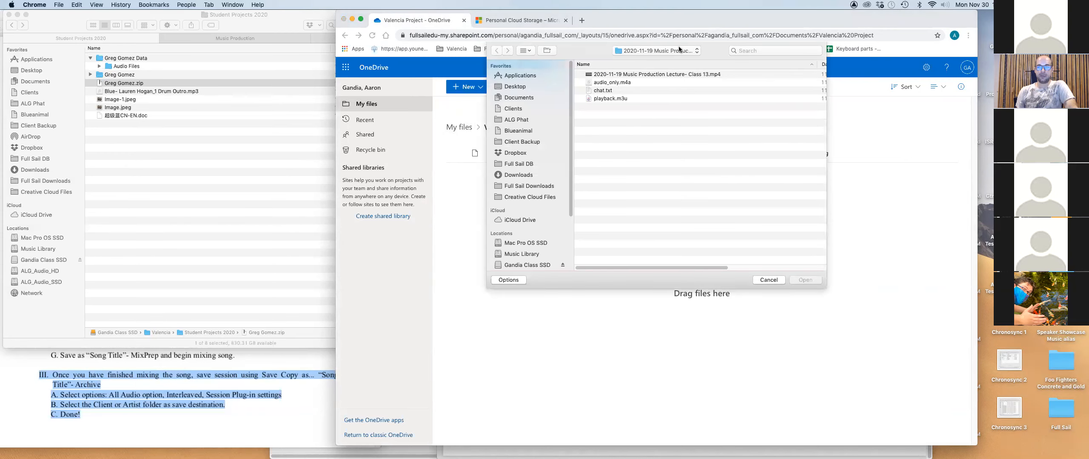
scroll(517, 222, "down", 5)
left_click(540, 187)
double_click(589, 115)
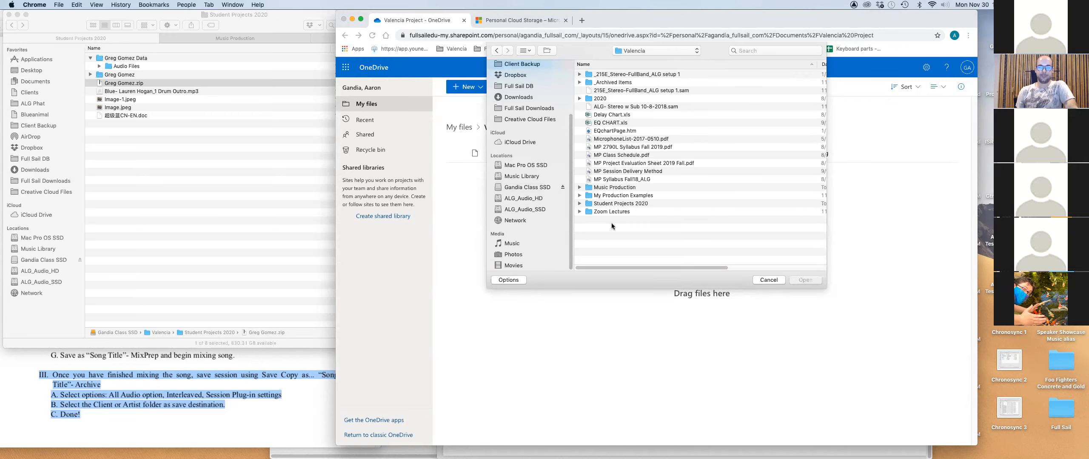
double_click(589, 204)
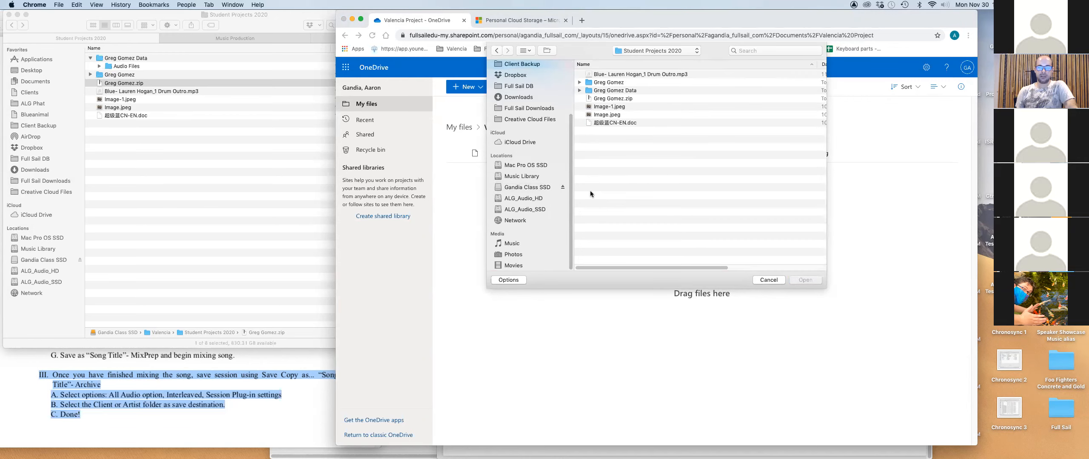
left_click(589, 99)
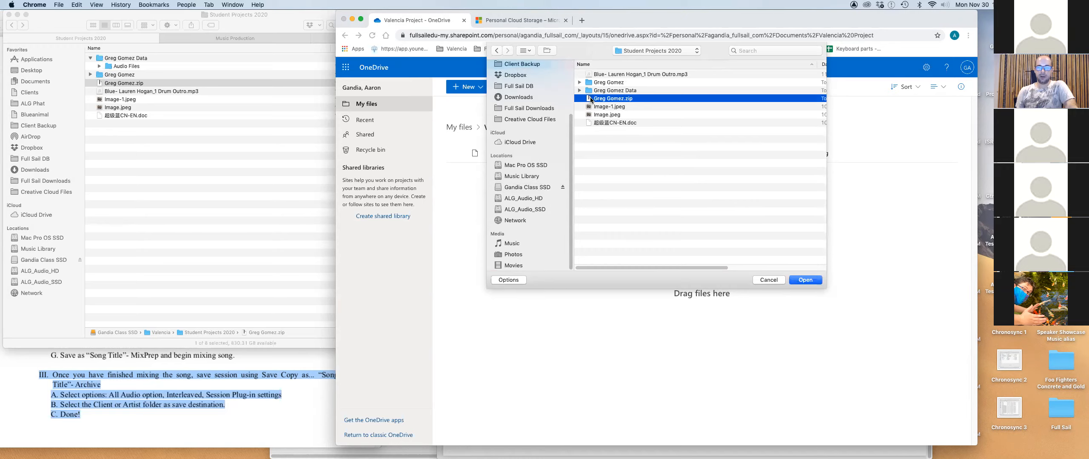
left_click(805, 280)
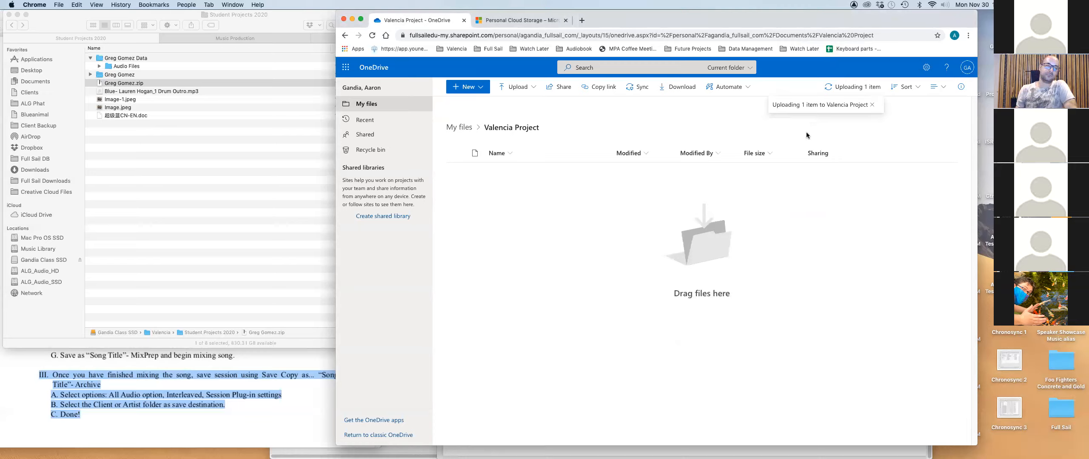
Check the student's folder in Finder, then show the OneDrive upload's progress.
left_click(226, 150)
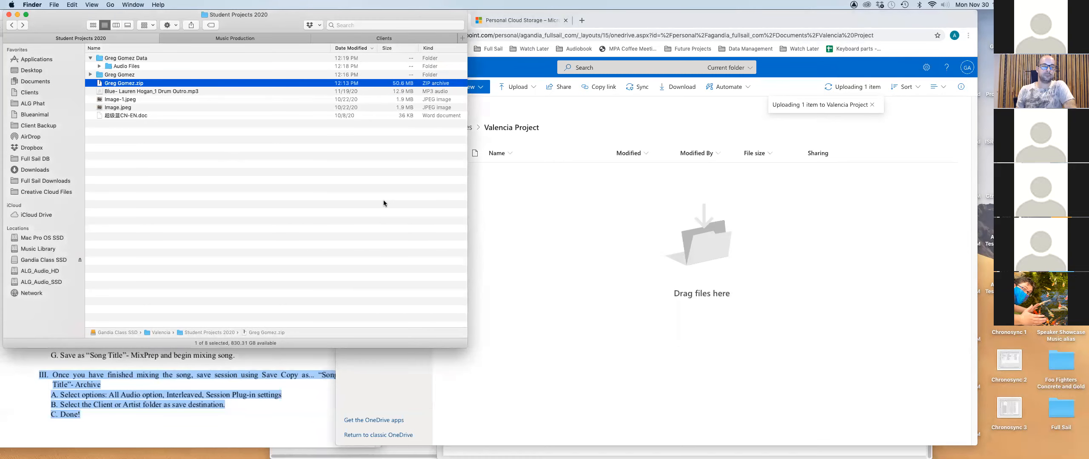
left_click(90, 76)
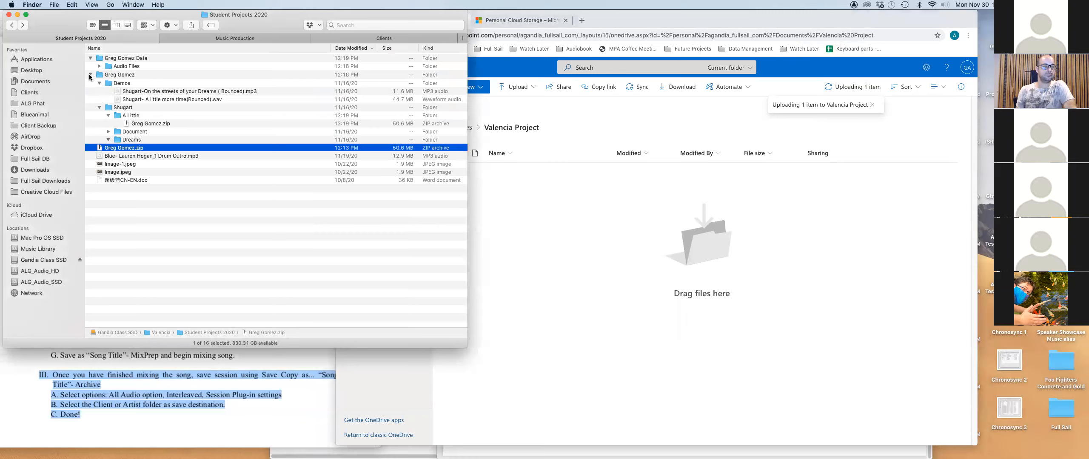
left_click(90, 76)
left_click(633, 314)
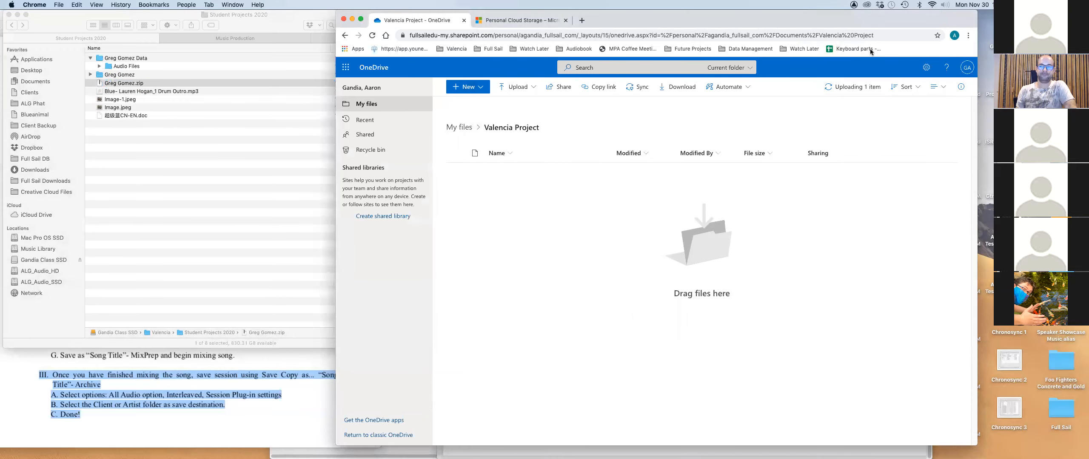
left_click(845, 91)
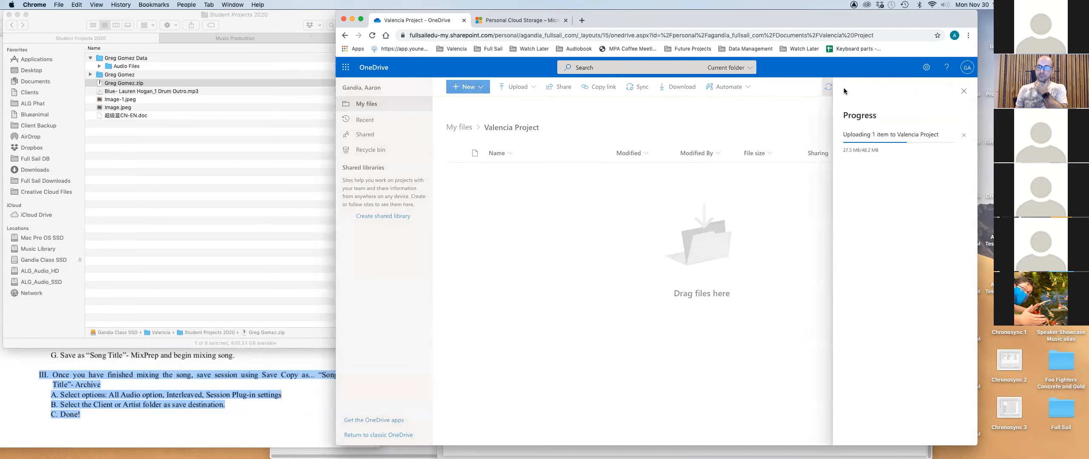